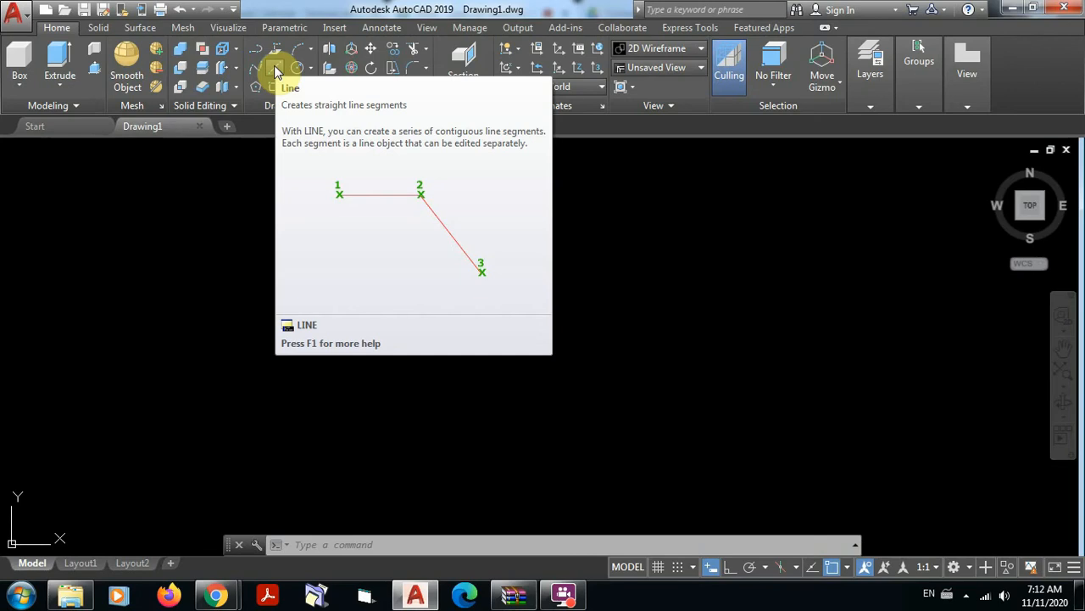
Draw a zigzag of three connected lines across the upper part of the drawing, going up, down and up again.
left_click(275, 67)
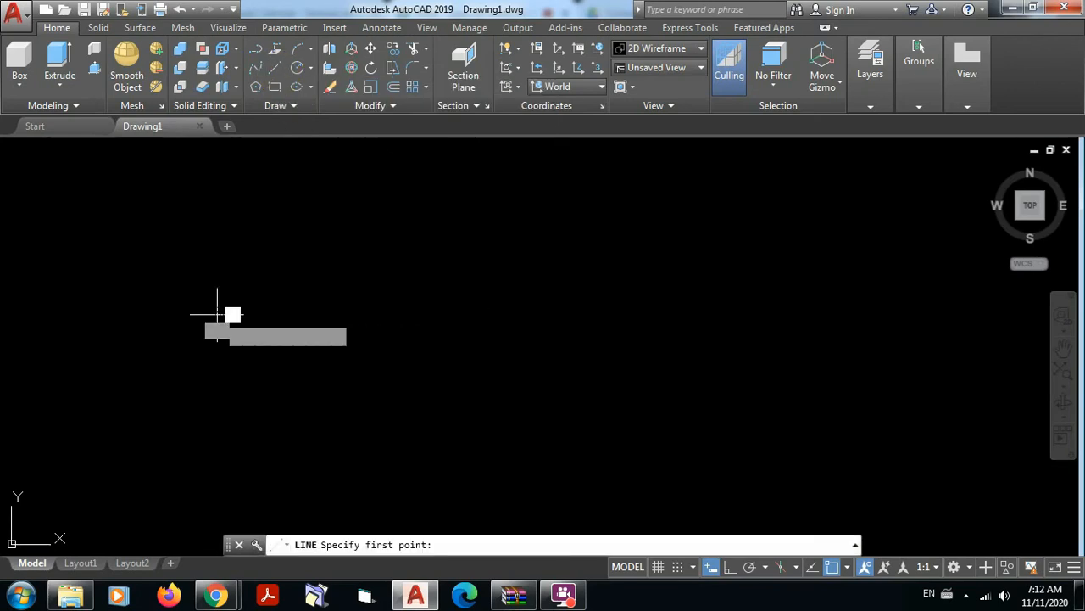
left_click(217, 315)
left_click(319, 240)
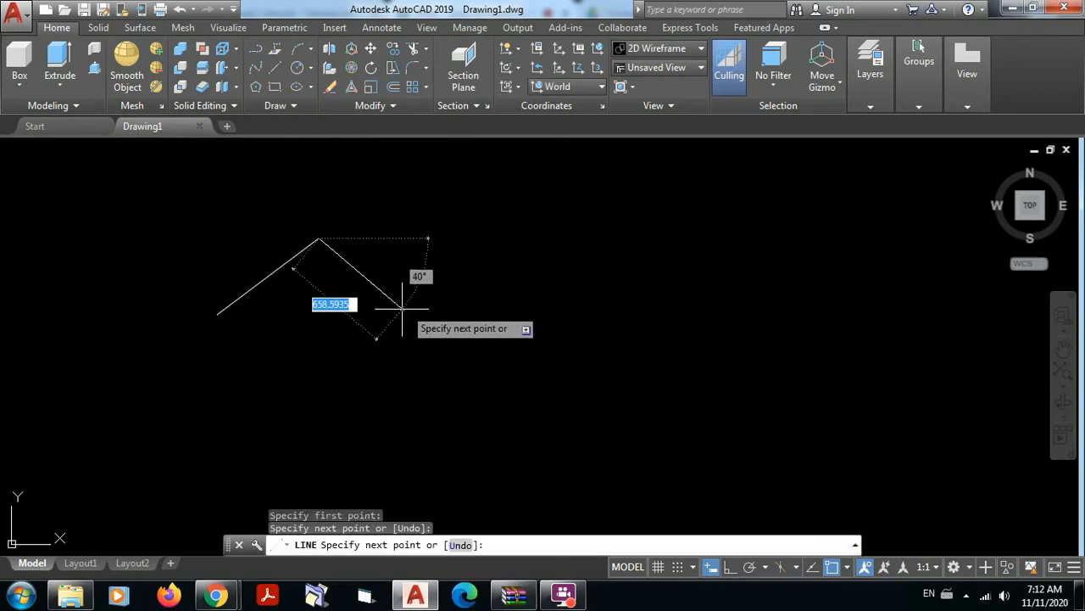
left_click(406, 306)
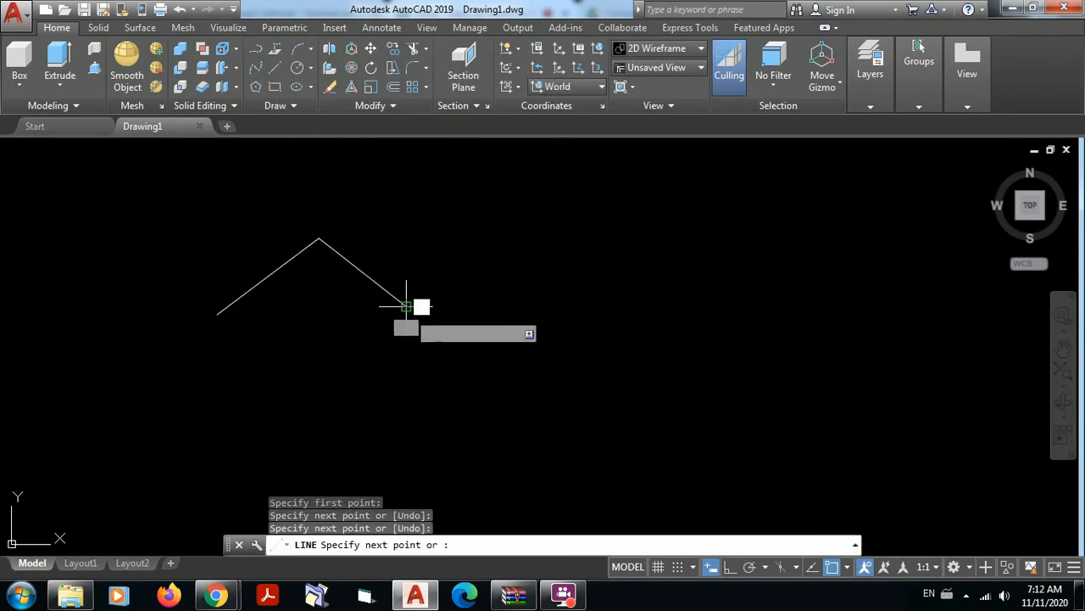
left_click(493, 260)
key("Escape")
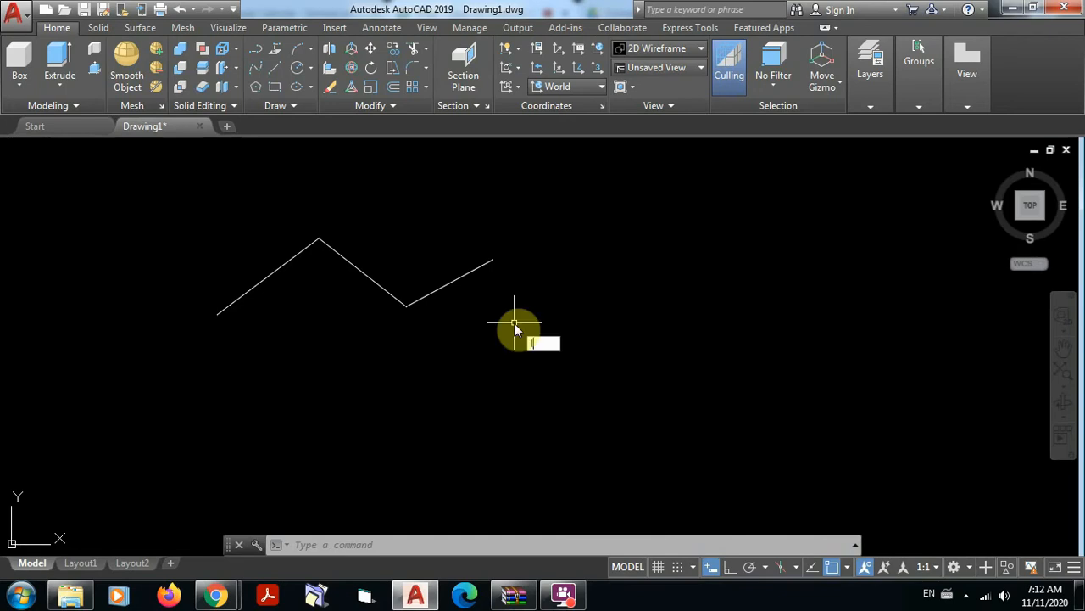
Extend the zigzag from its right endpoint with two more connected lines, one going down and one going up.
type("L")
key("Return")
left_click(493, 260)
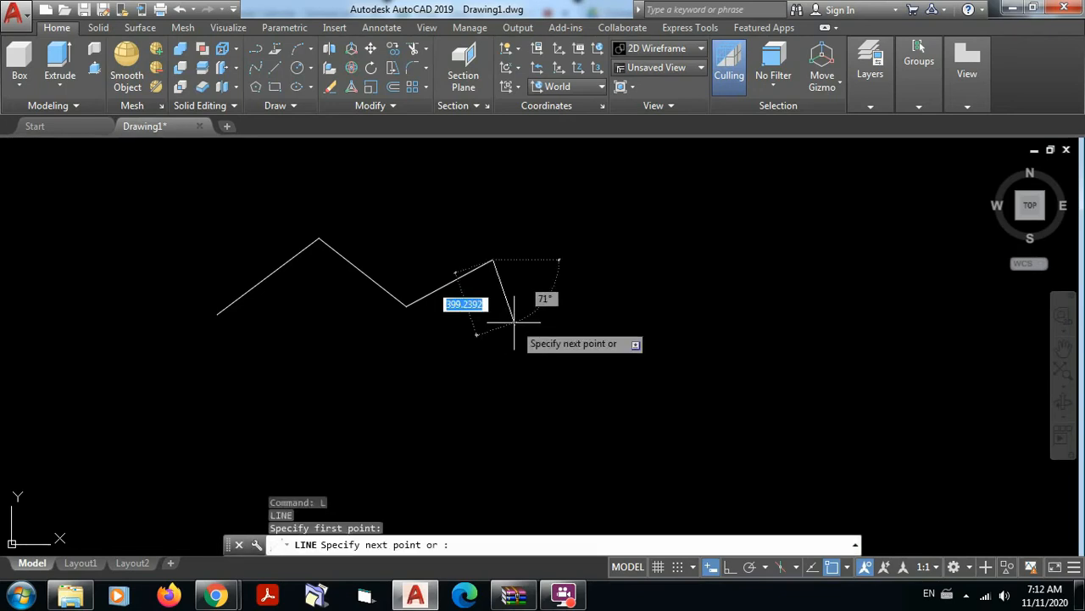
left_click(633, 321)
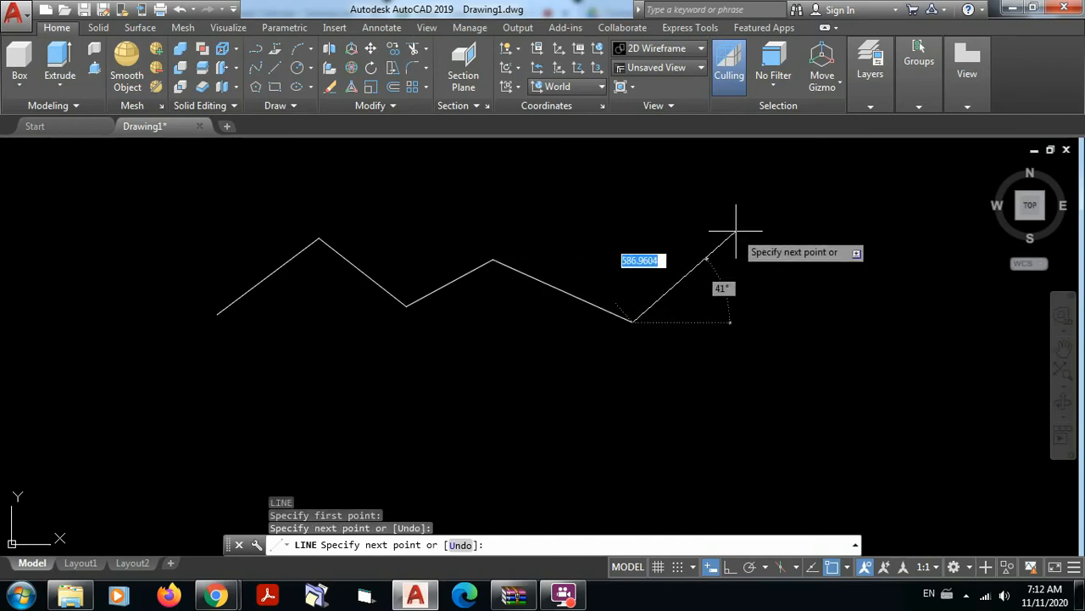
left_click(751, 224)
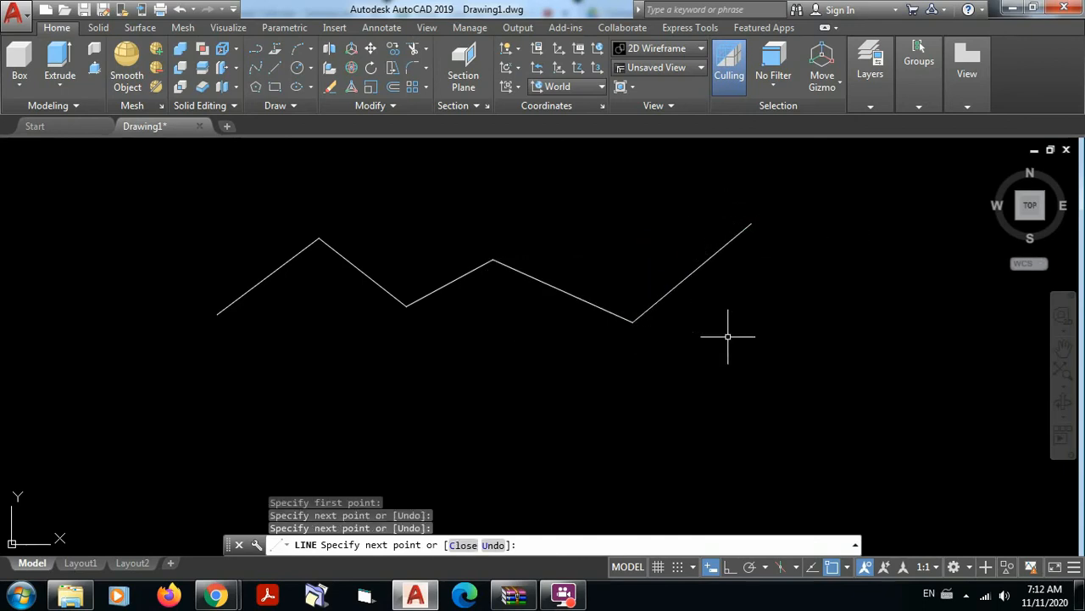
key("Escape")
Draw a separate zigzag of three connected lines below the first one.
type("l")
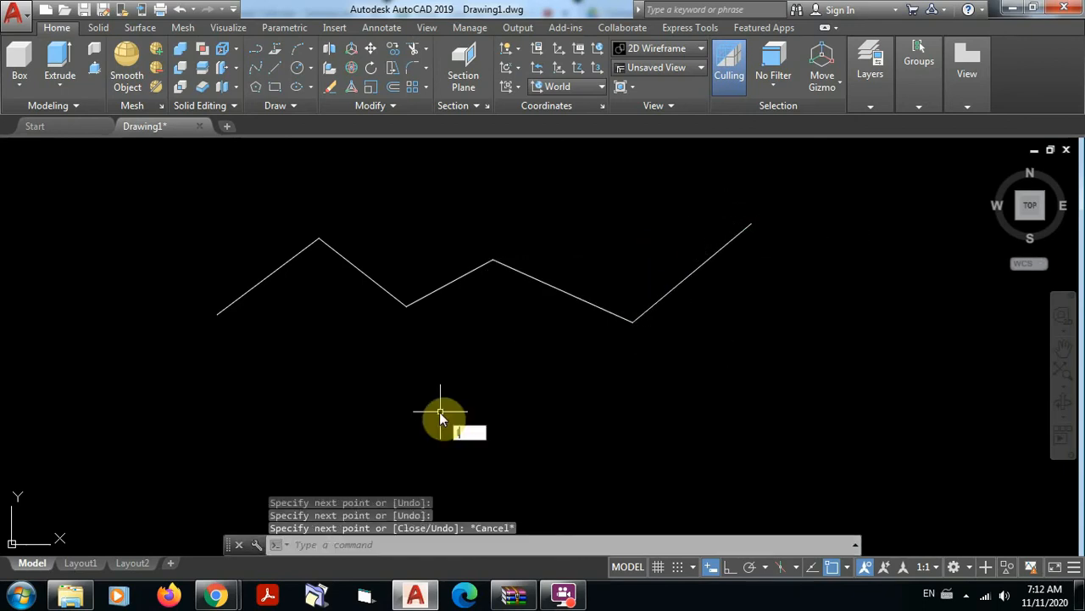
key("Return")
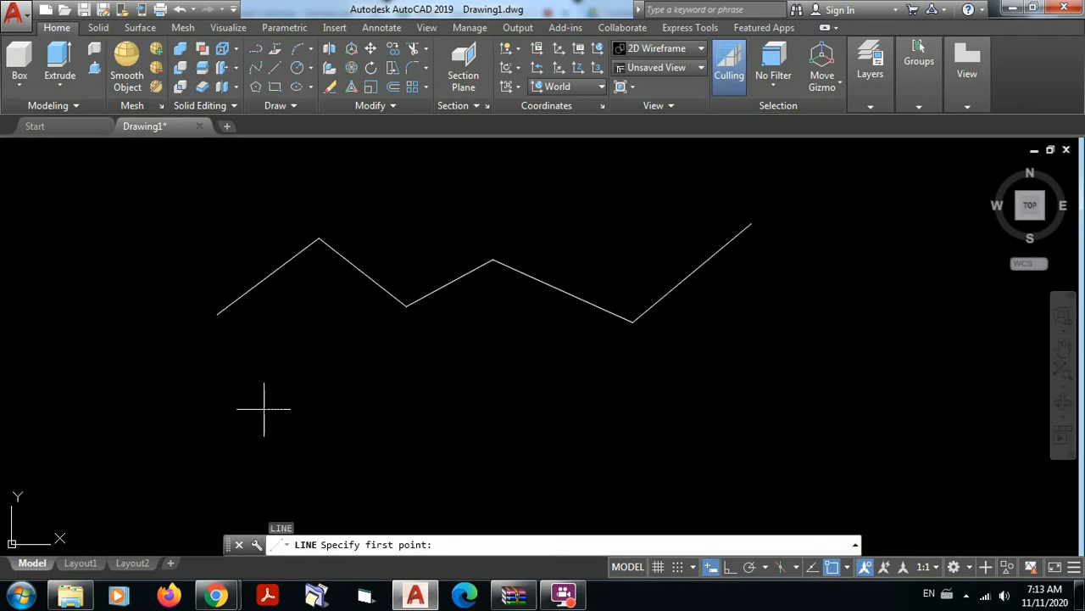
left_click(264, 408)
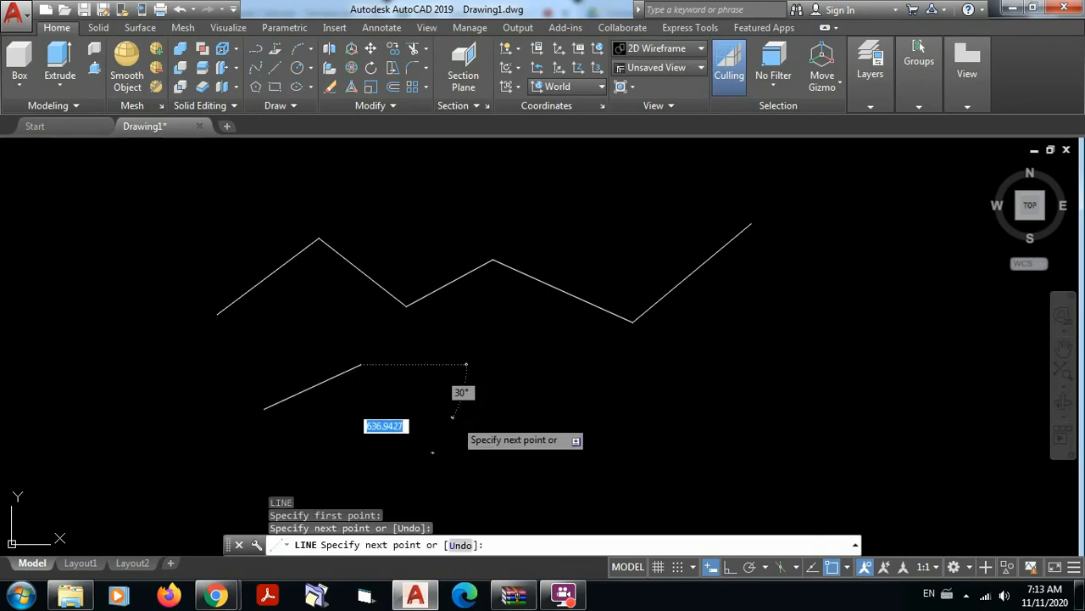
left_click(455, 417)
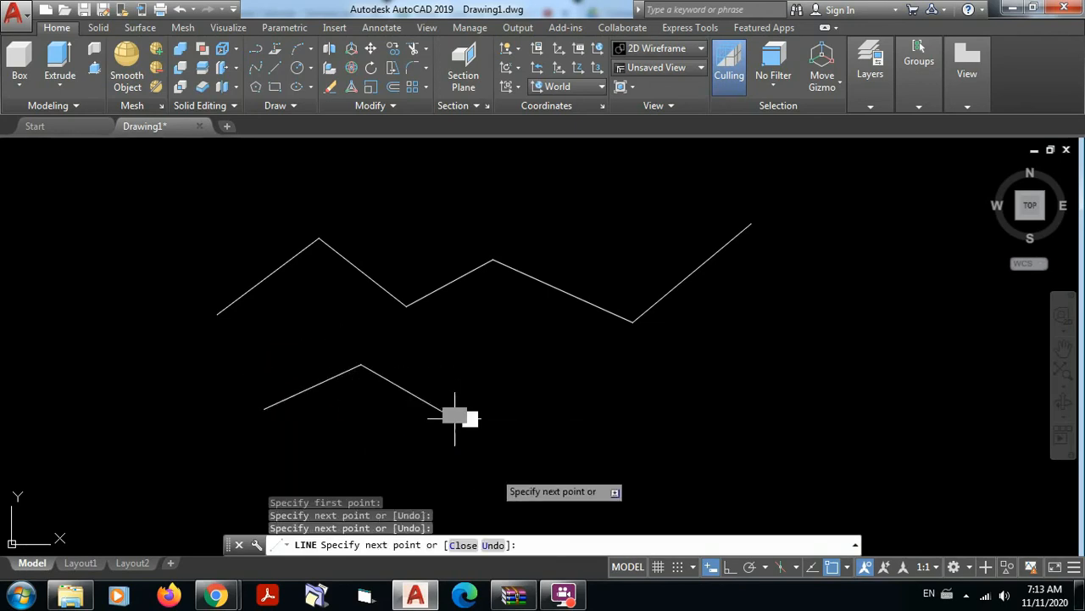
left_click(580, 397)
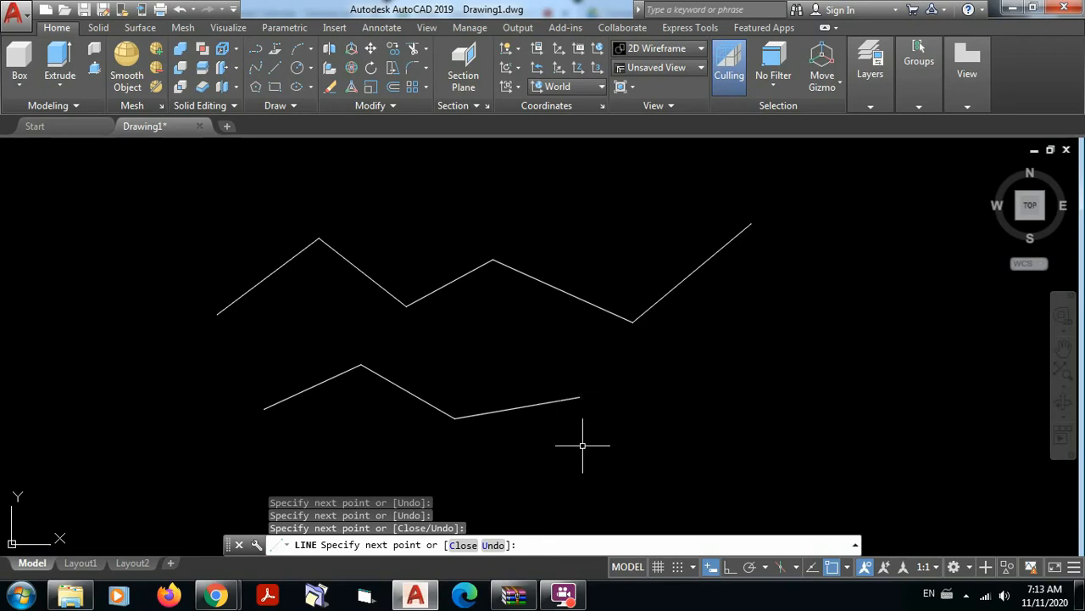
key("Escape")
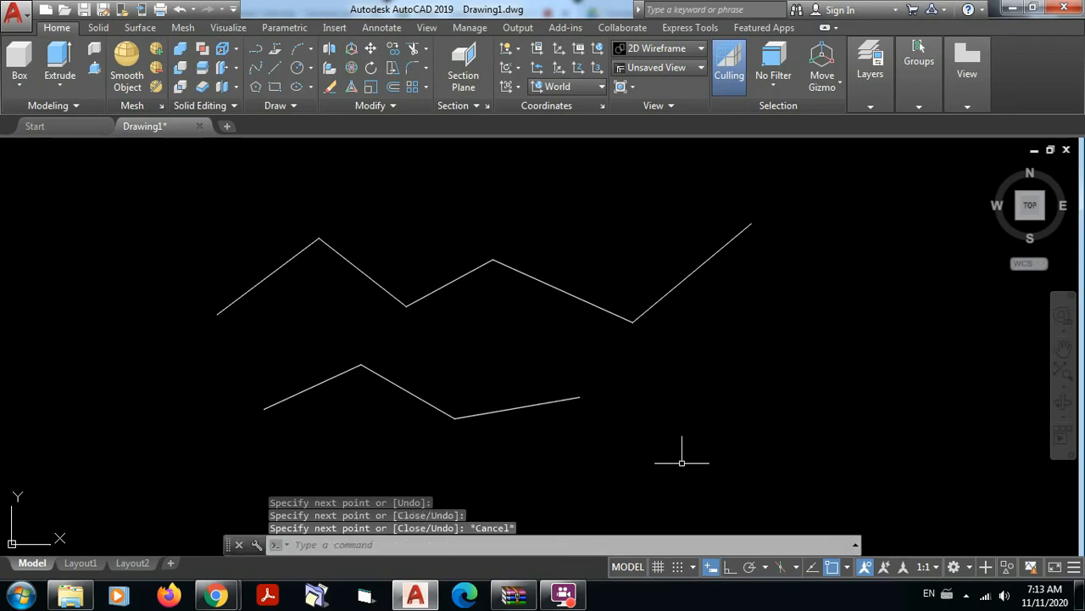
Open Word with a blank document and enter "Atajos" as its first line.
left_click(20, 597)
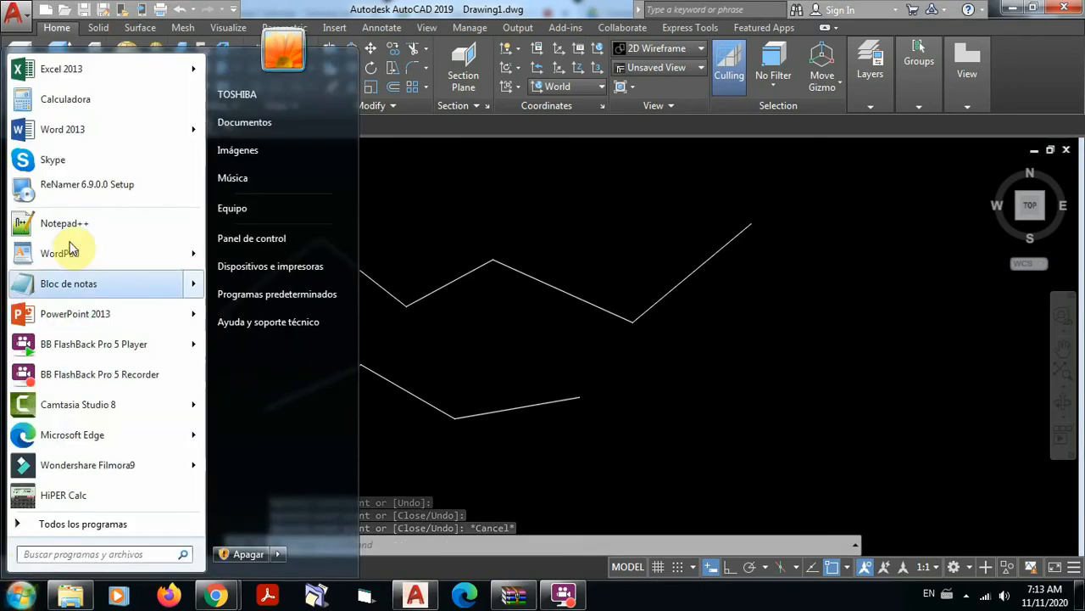
left_click(57, 128)
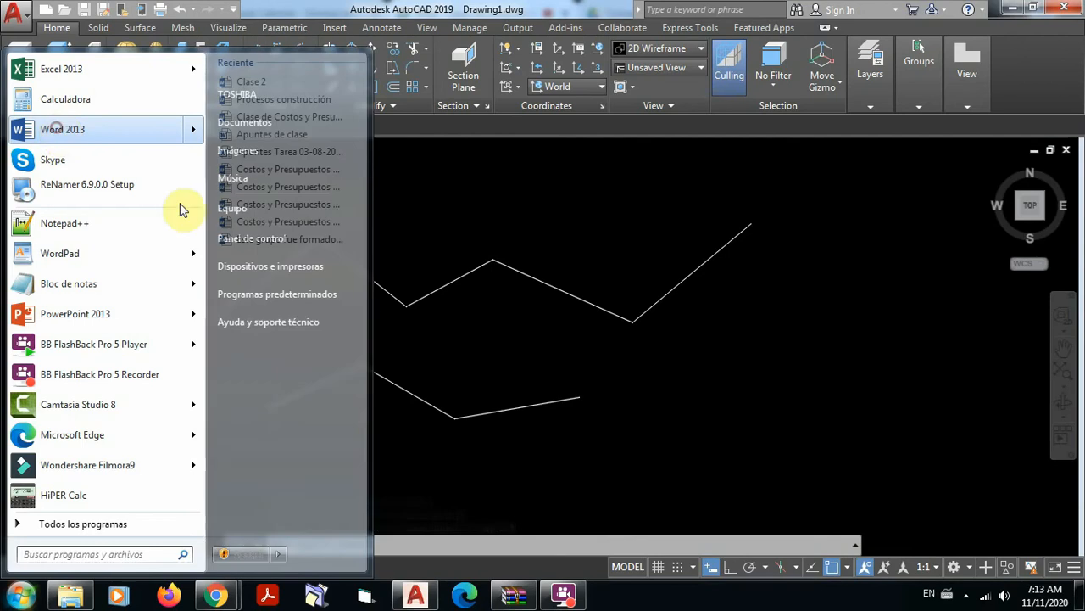
left_click(59, 126)
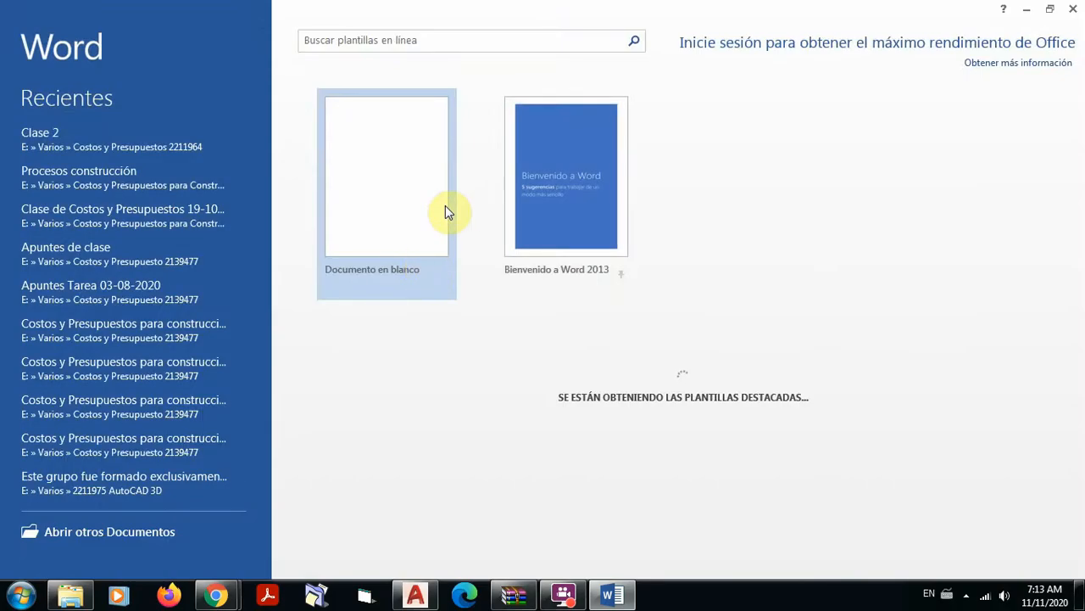
left_click(390, 210)
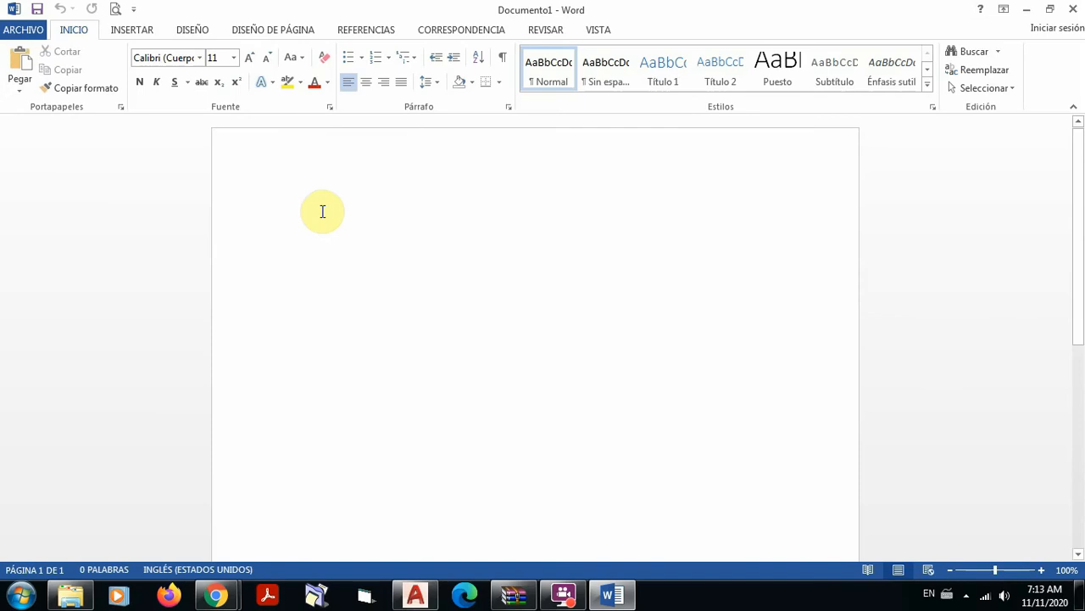
type("Atajos")
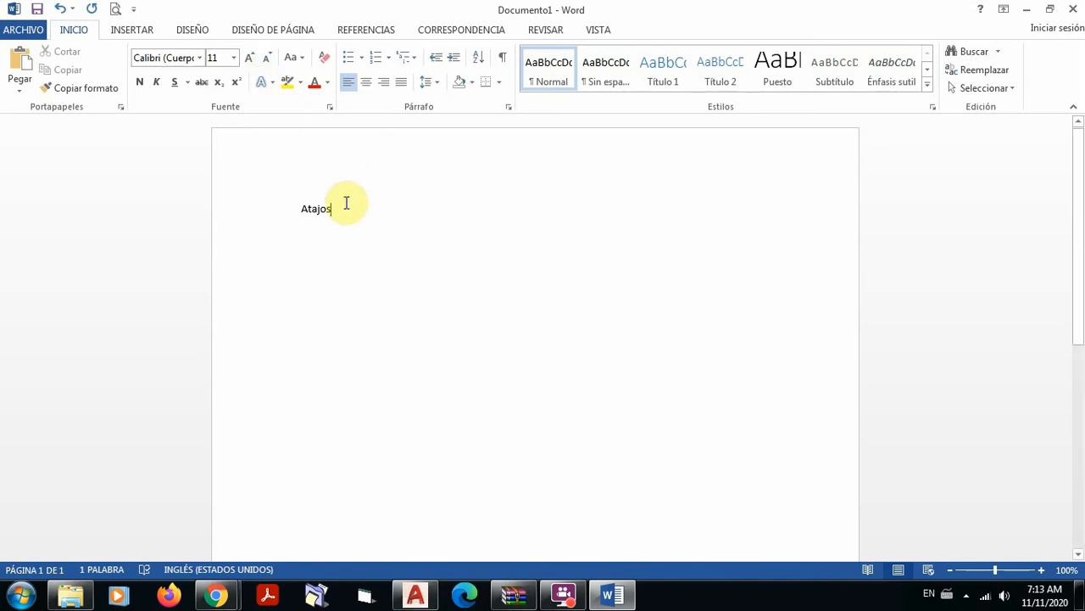
Enlarge the word "Atajos" to font size 22.
left_click_drag(297, 210, 332, 210)
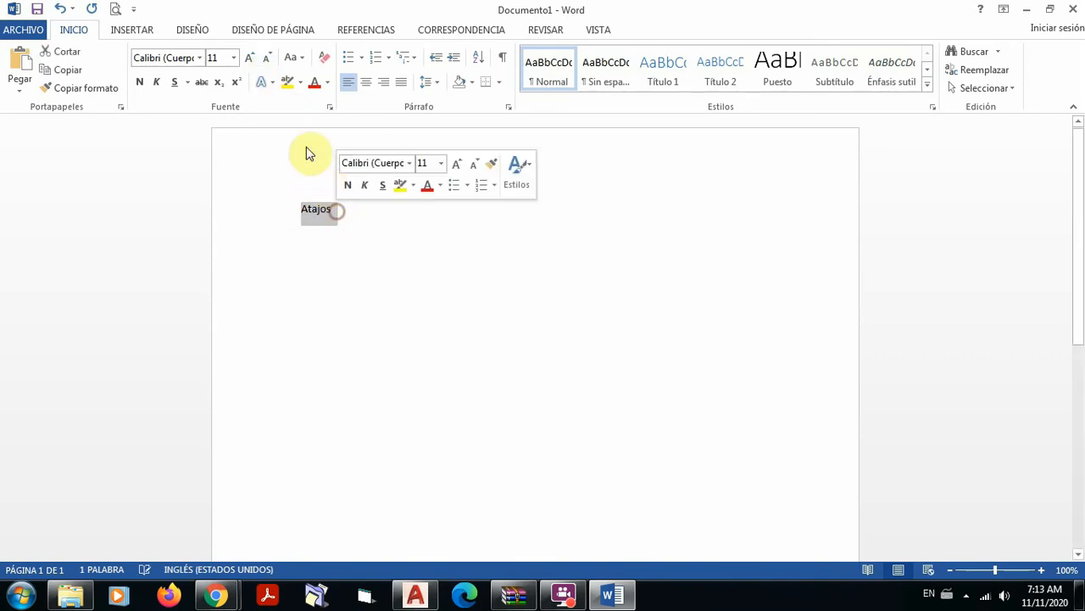
left_click(249, 57)
left_click(248, 58)
left_click(249, 57)
left_click(249, 58)
left_click(248, 58)
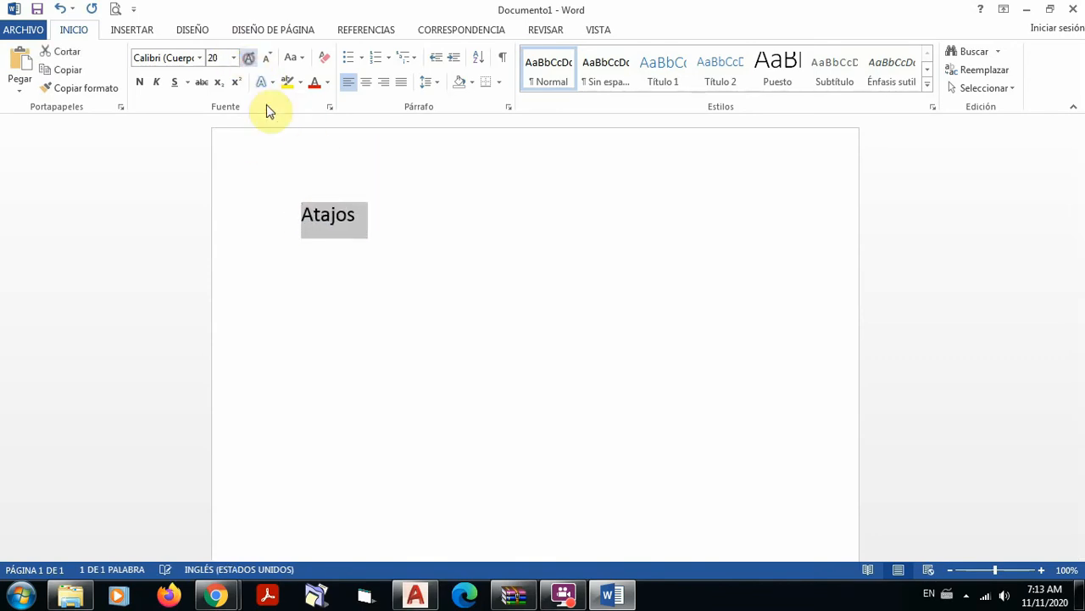
left_click(248, 57)
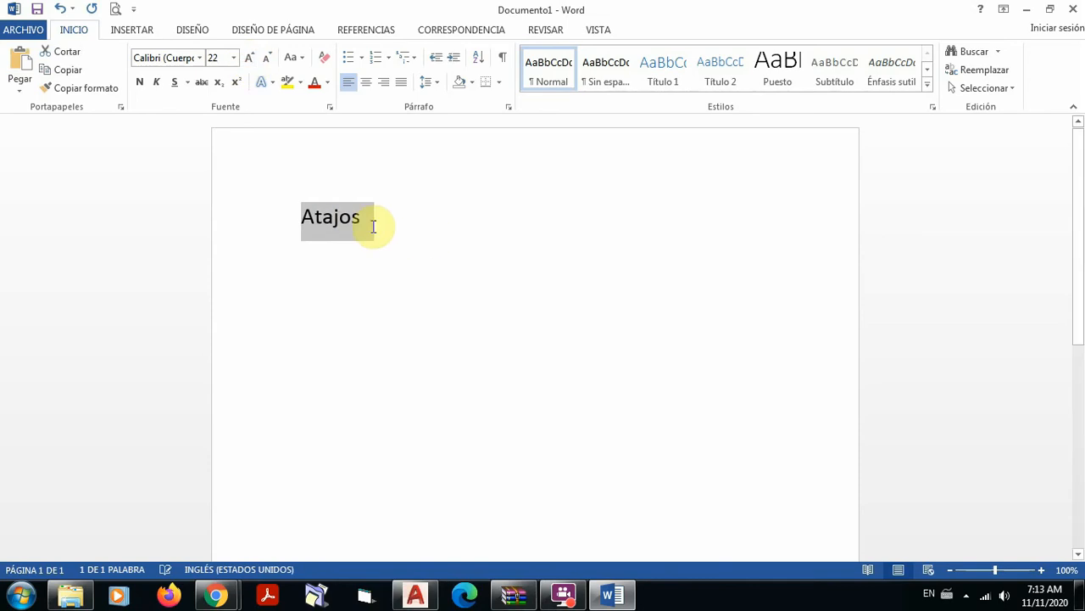
Append "Shortcut" after "Atajos" so the title reads "Atajos Shortcut".
left_click(420, 227)
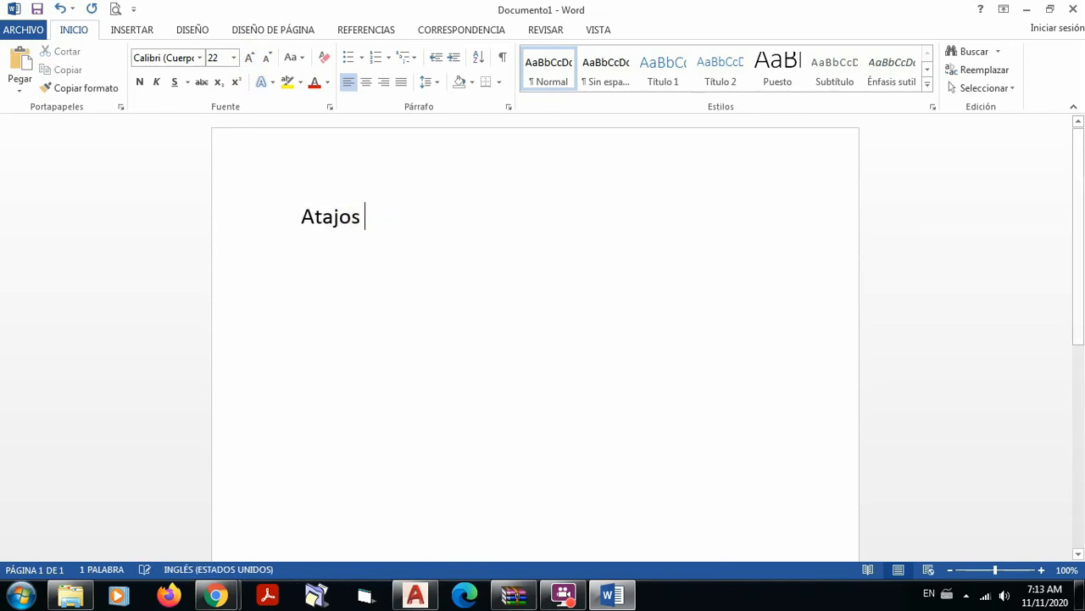
type("Sh")
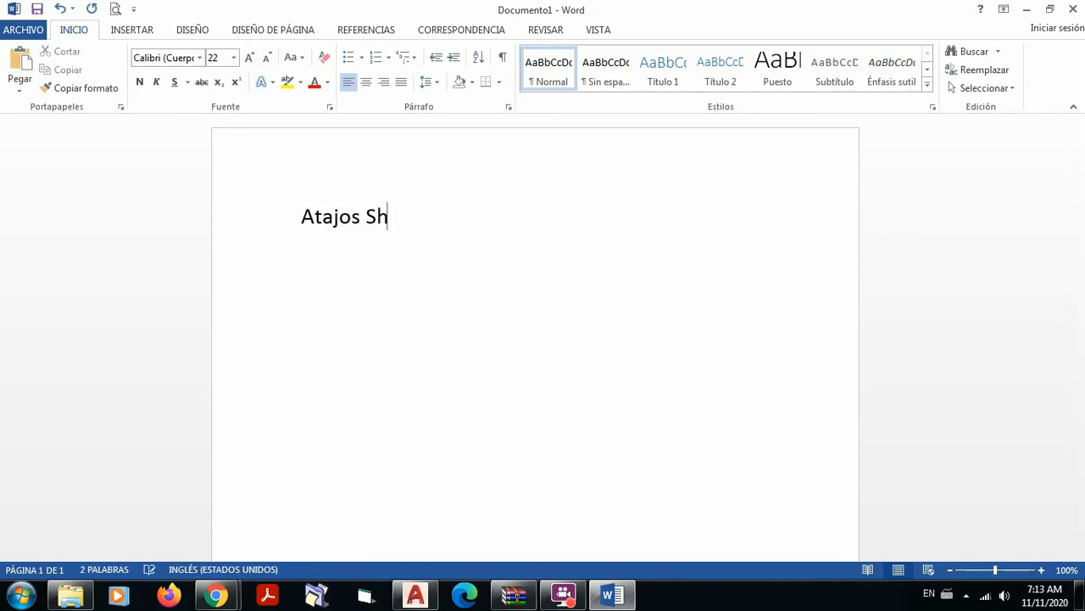
type("ort")
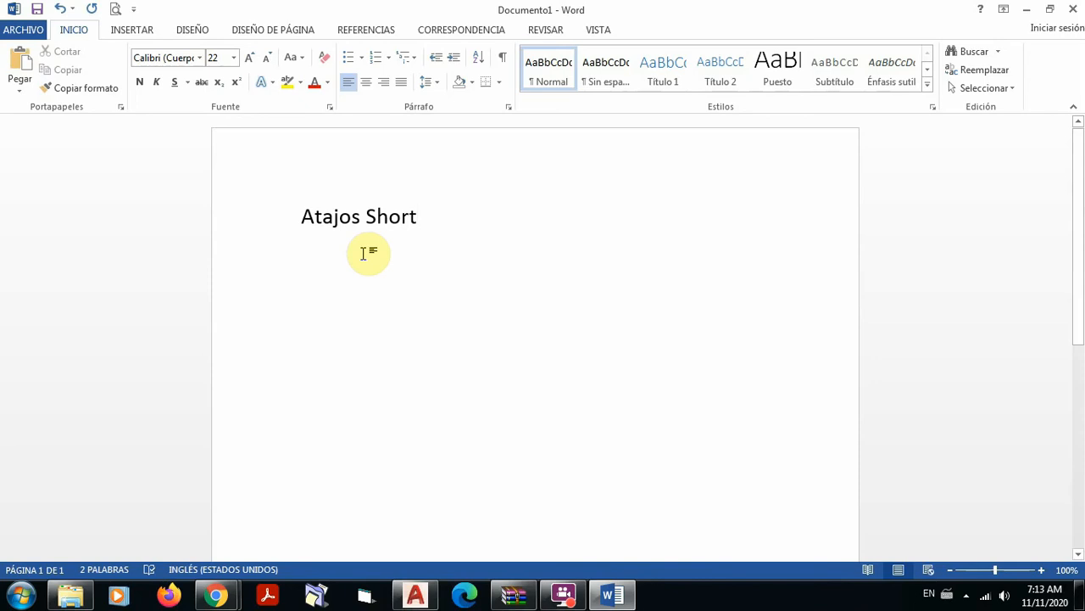
type("cut")
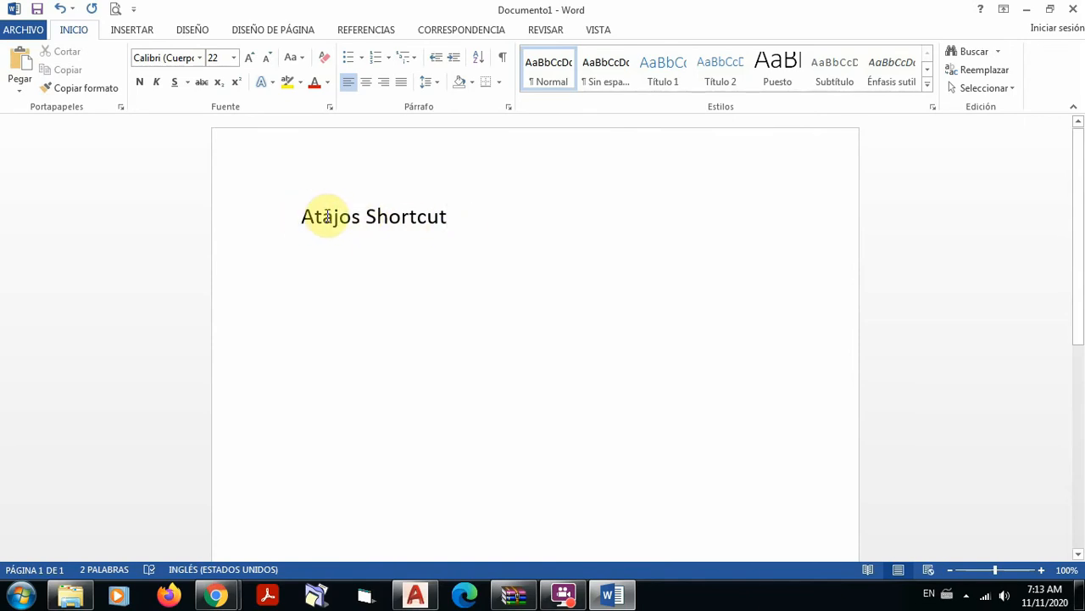
Switch to AutoCAD to look over the drawn zigzag lines.
mouse_move(416, 595)
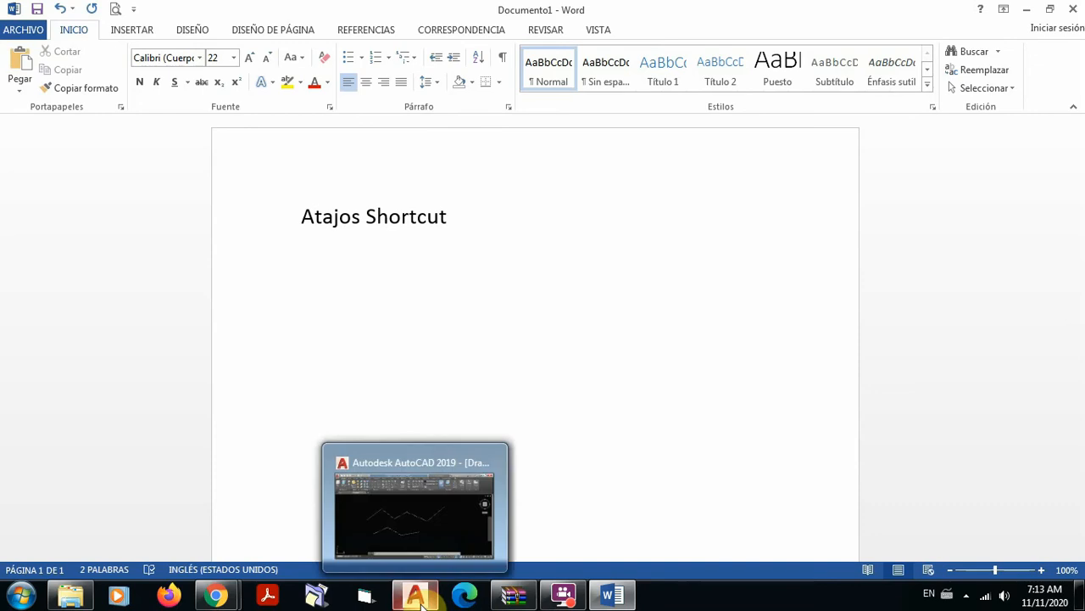
left_click(400, 536)
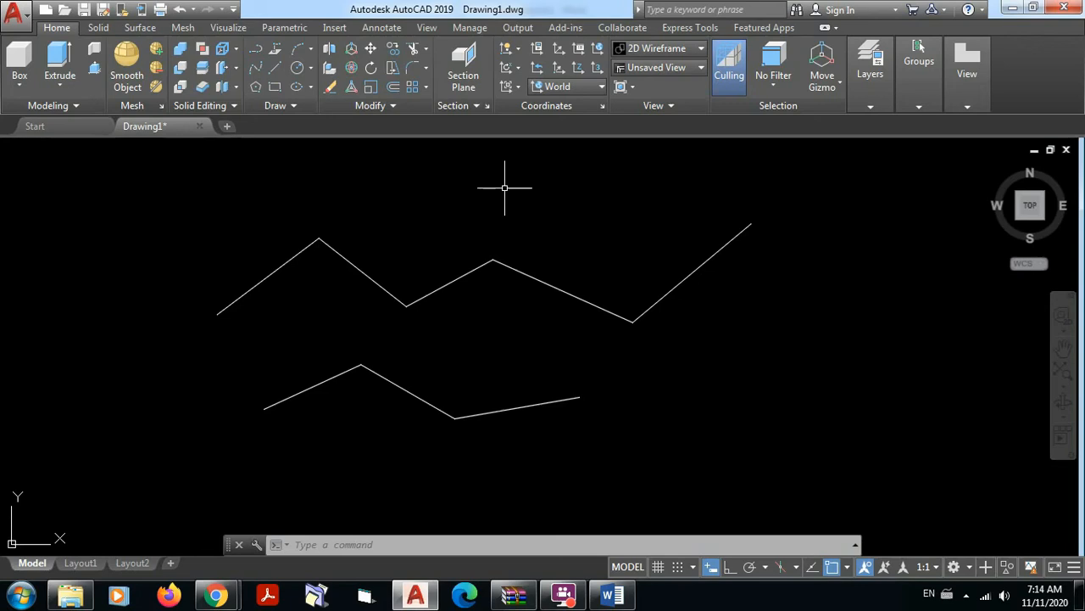
left_click(364, 204)
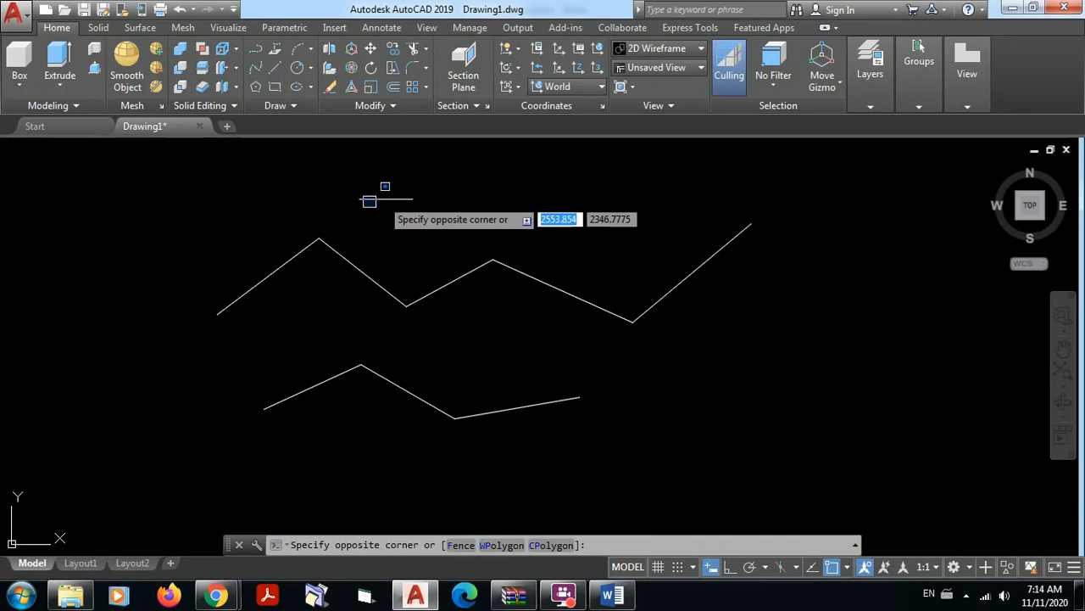
key("Escape")
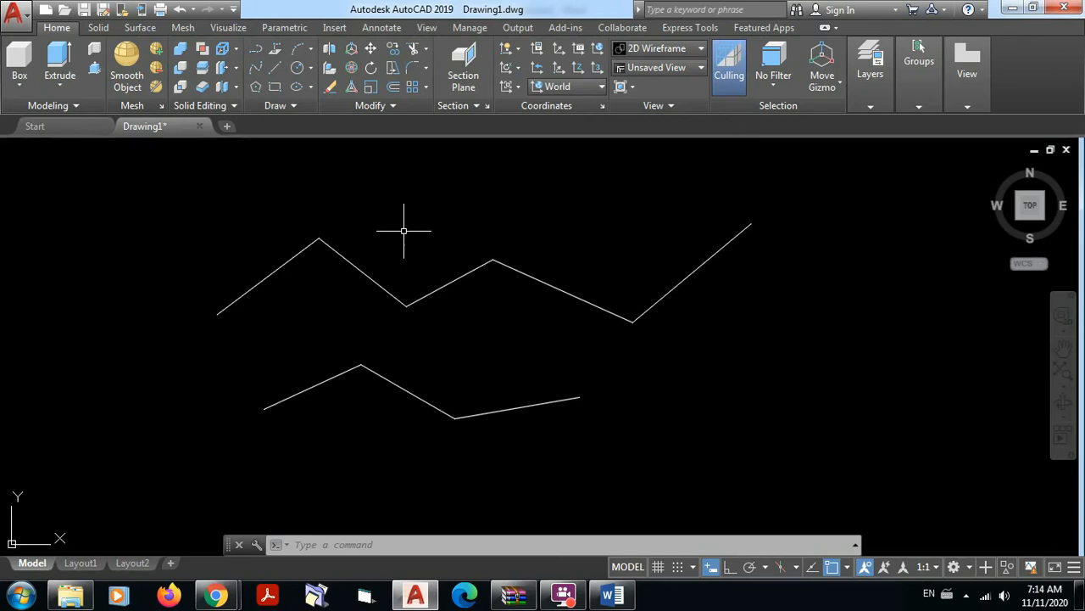
Switch to Word and add "Line = L" below the title, with "Digitar con teclado" on the line directly above it.
left_click(611, 593)
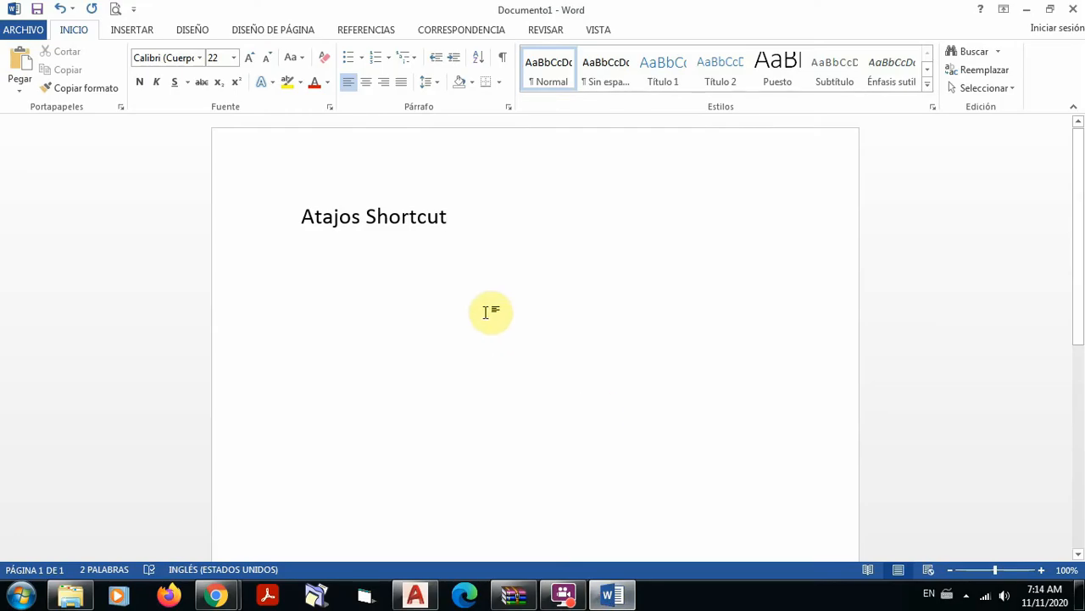
key("Return")
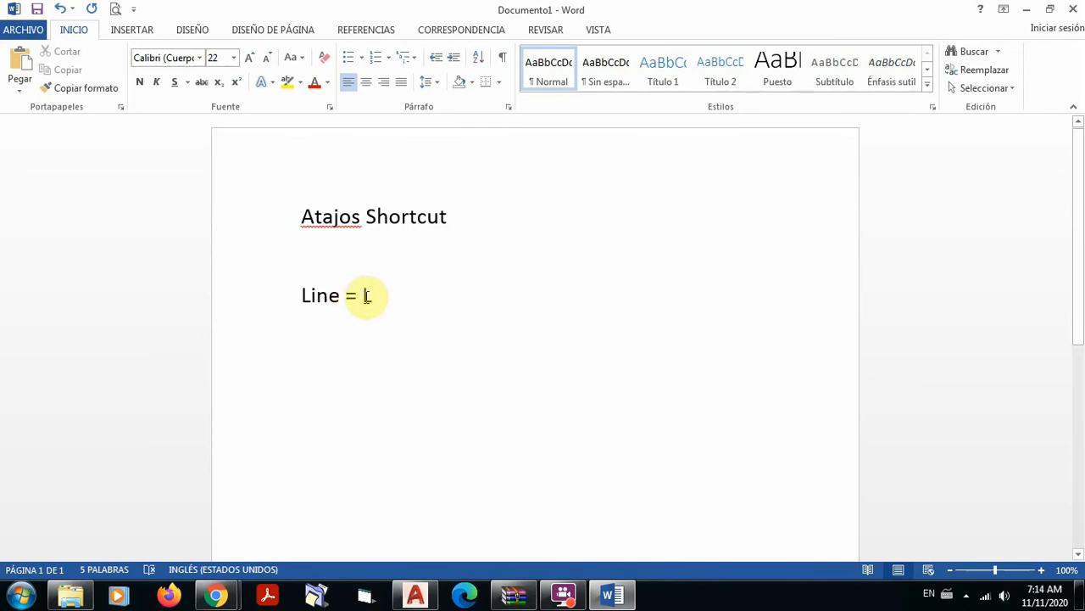
left_click(300, 261)
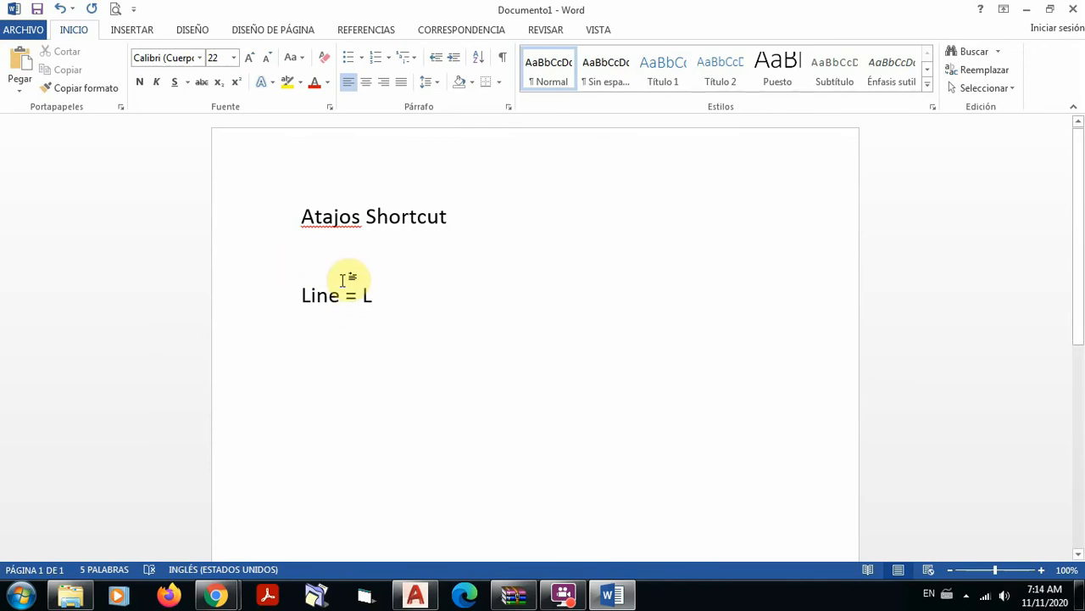
key("Return")
type("Di")
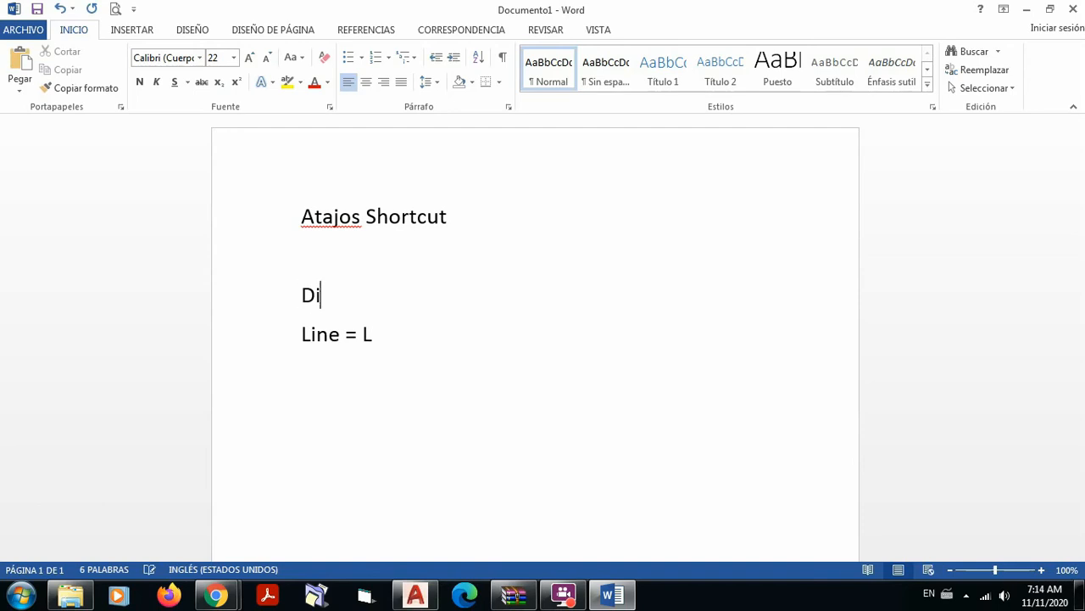
type("gitar con")
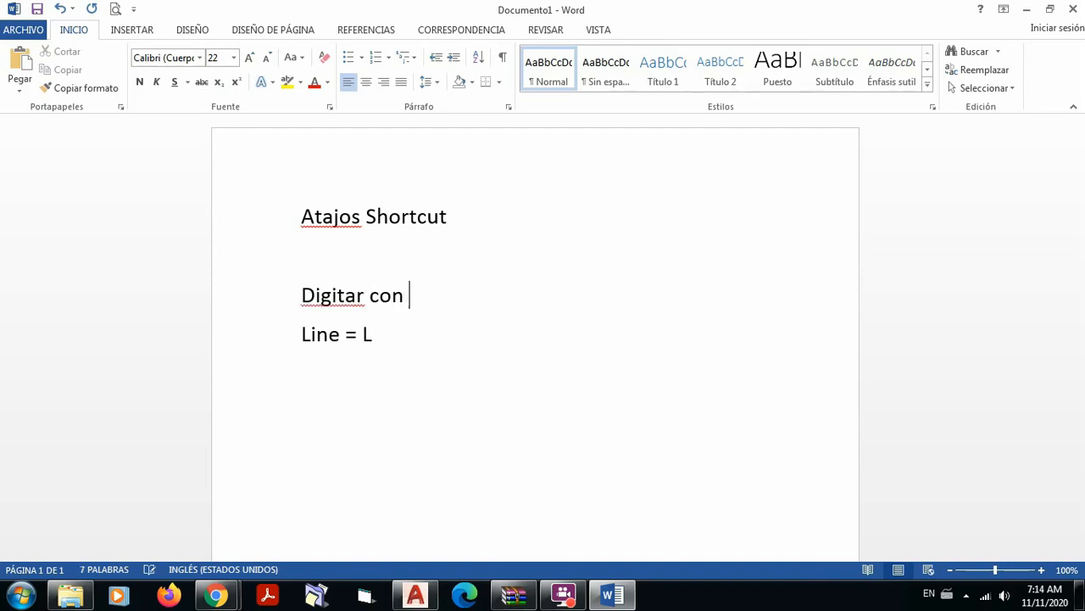
type(" teclado")
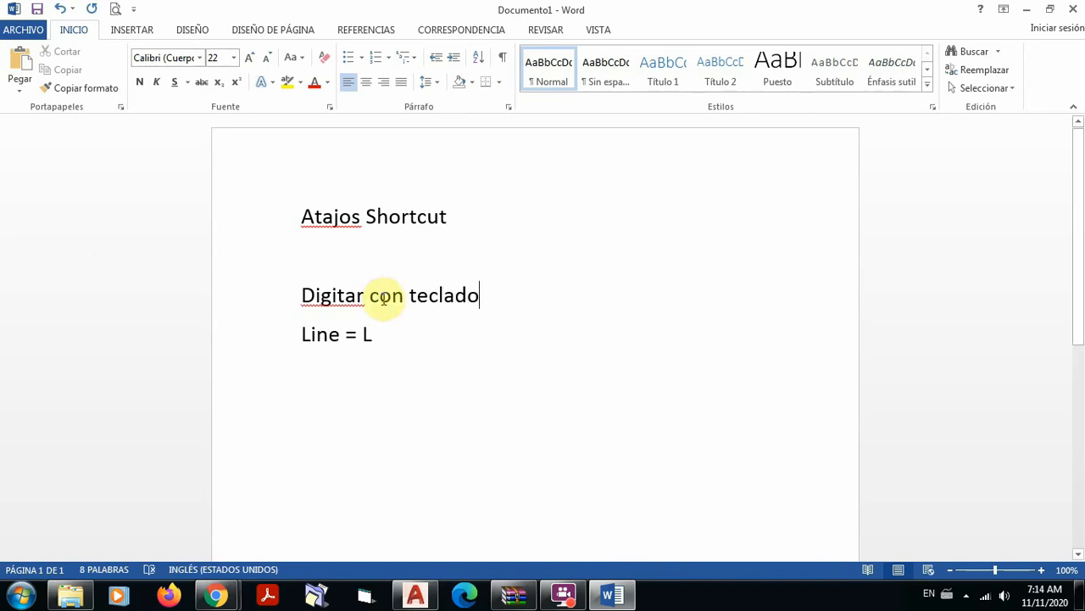
Switch to AutoCAD and use the Line command to draw three connected segments to the right of the existing zigzags.
left_click(373, 335)
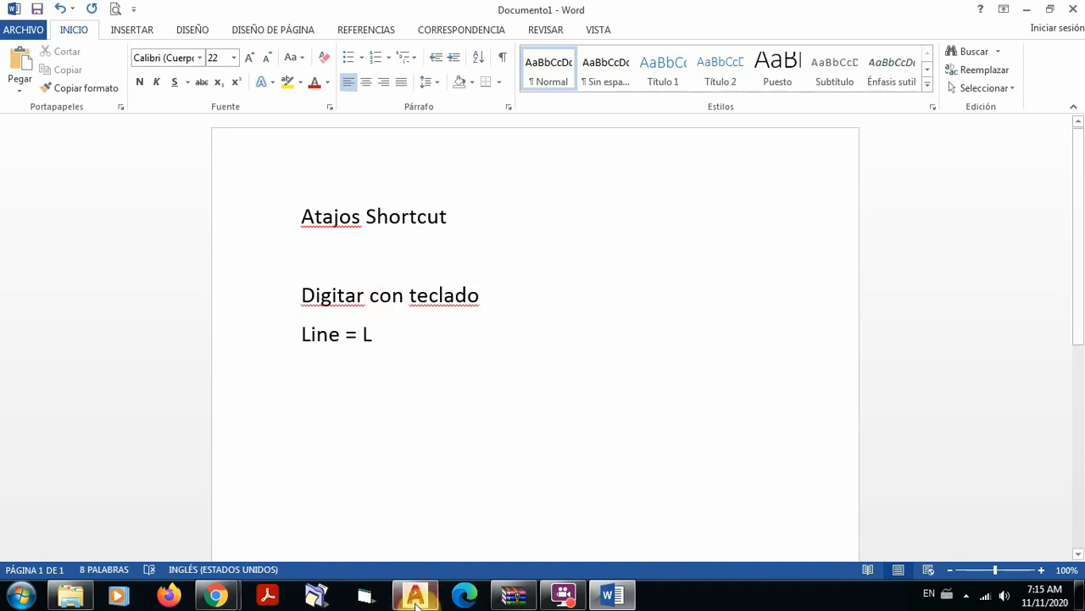
mouse_move(416, 593)
left_click(416, 560)
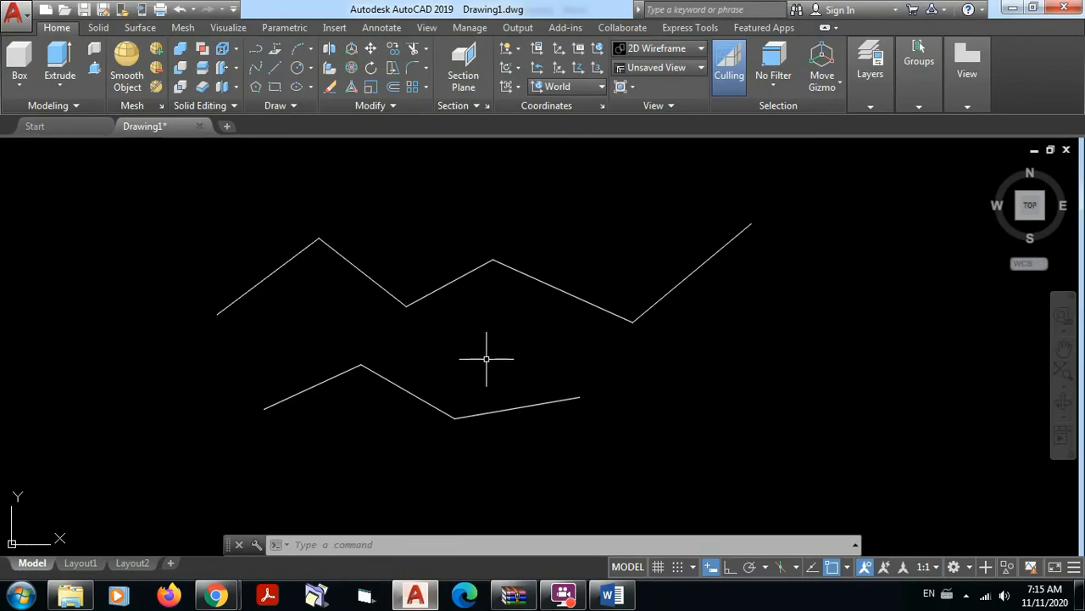
type("li")
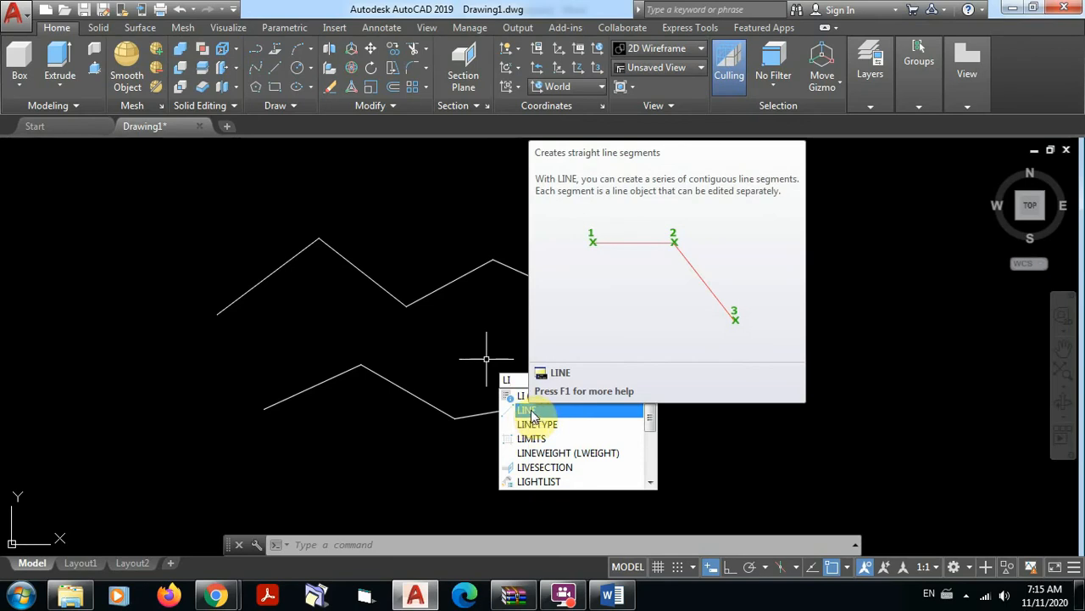
left_click(531, 412)
left_click(675, 389)
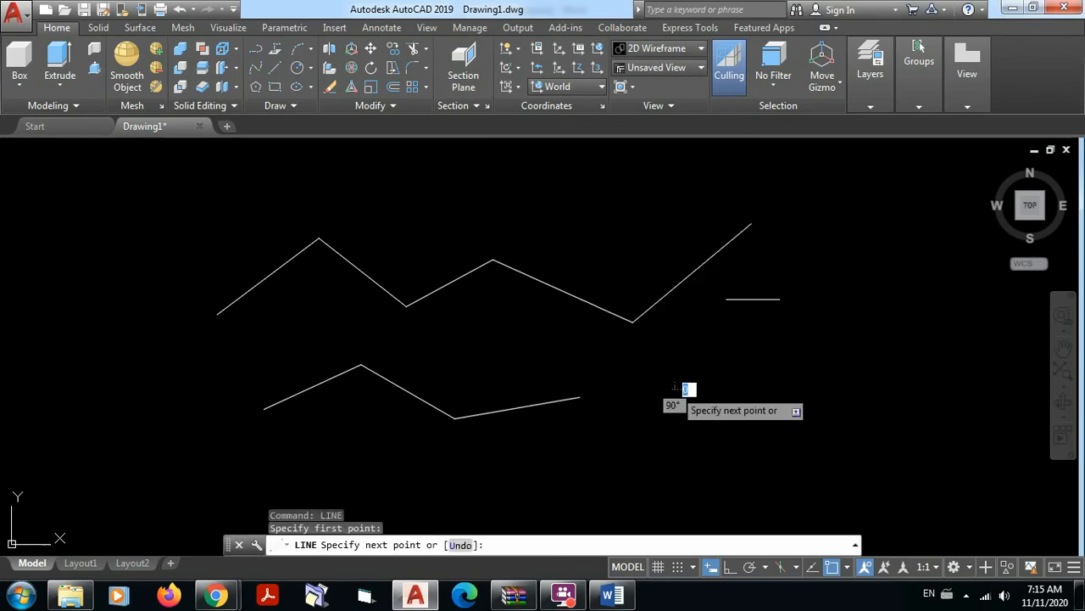
left_click(766, 292)
left_click(835, 355)
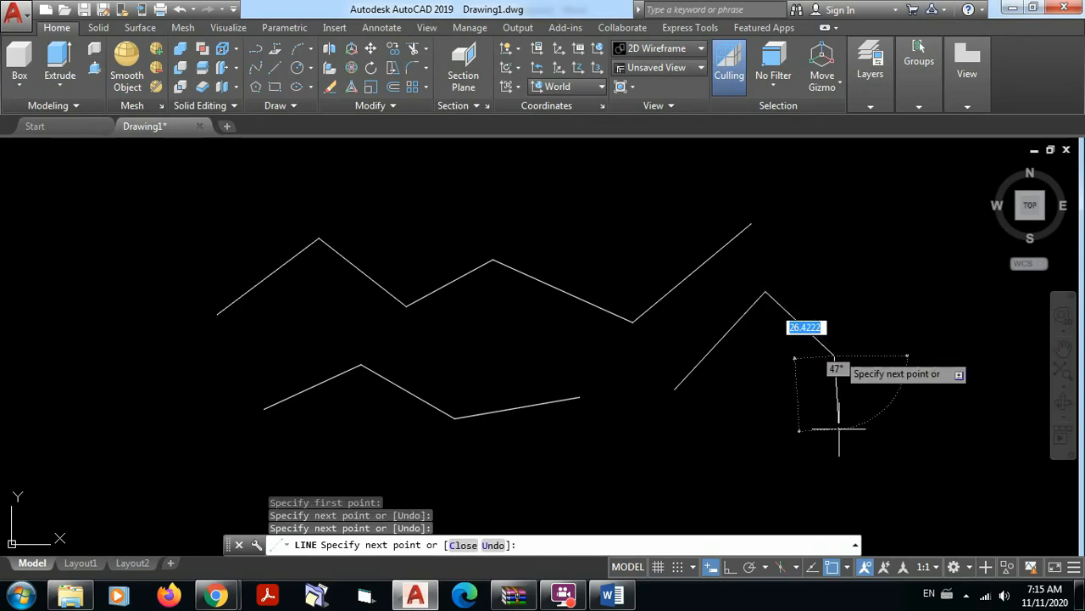
left_click(852, 420)
key("Escape")
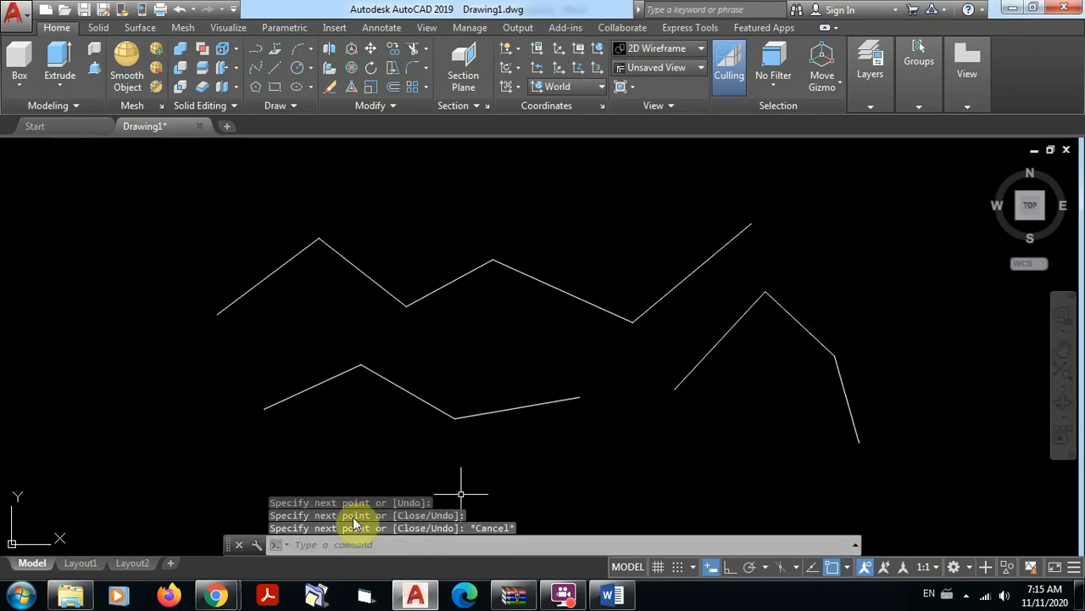
Switch to the Google Meet call in Chrome and admit the participant asking to join.
mouse_move(215, 596)
left_click(181, 522)
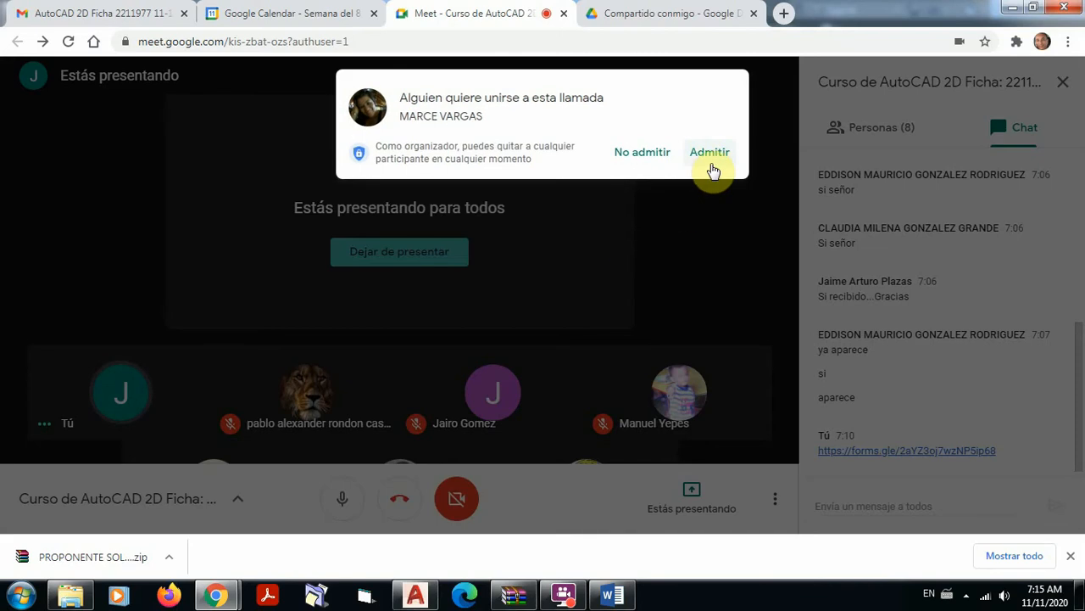
left_click(705, 154)
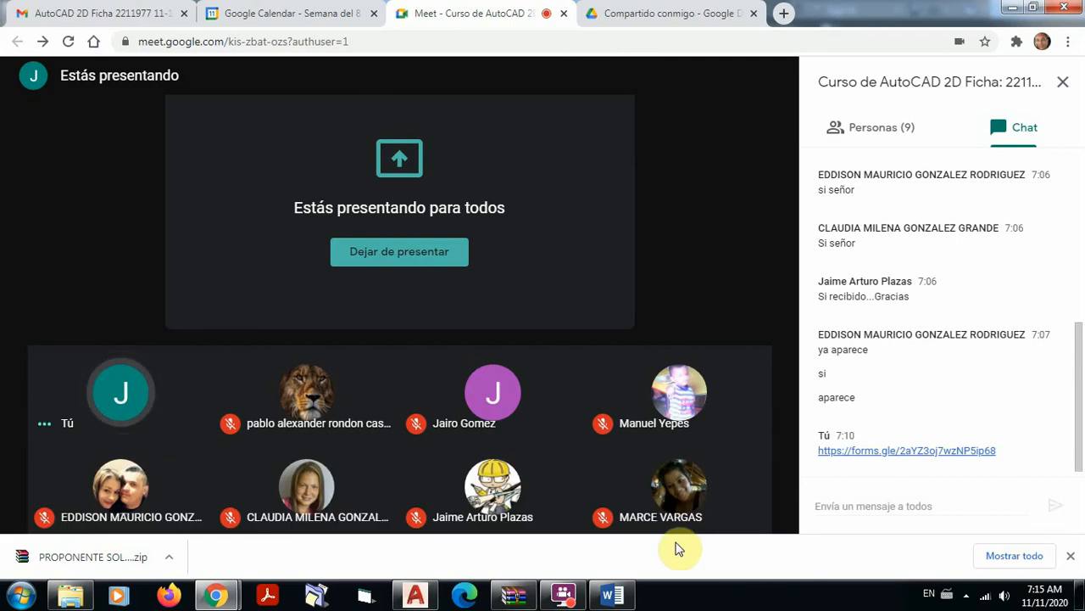
left_click(837, 506)
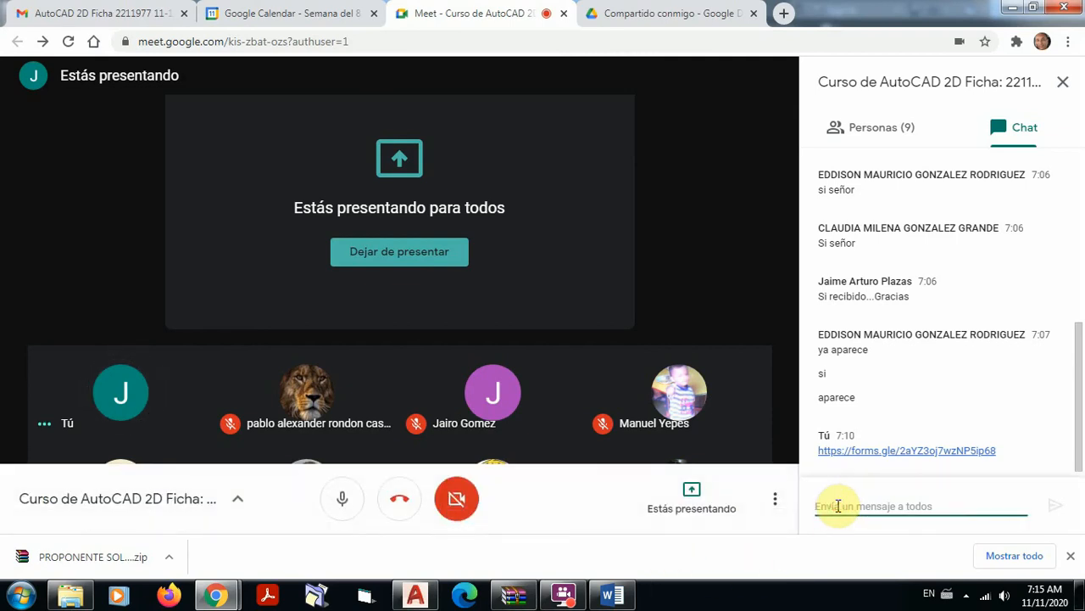
type("https://forms.gle/2aYZ3oj7wzNP5ip68")
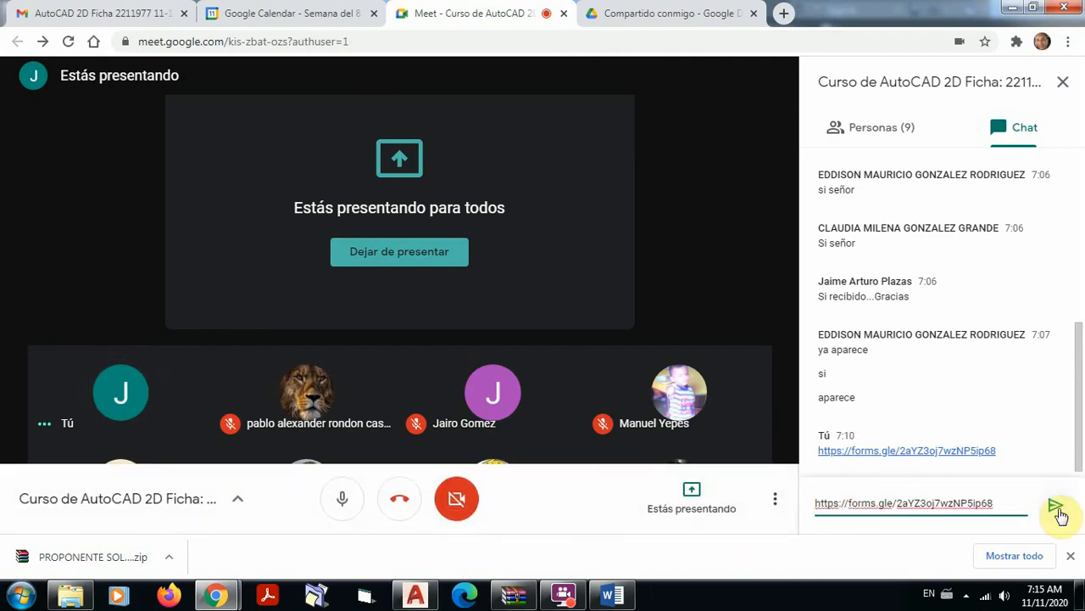
left_click(1056, 509)
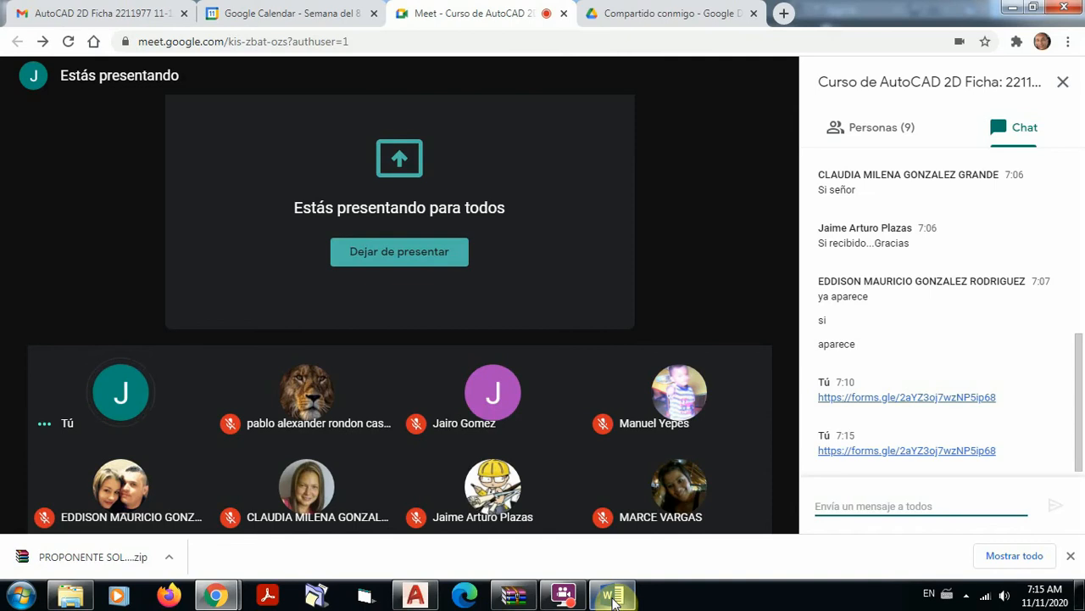
Switch back through Word to AutoCAD and dismiss the Google Meet presenting notification.
mouse_move(612, 599)
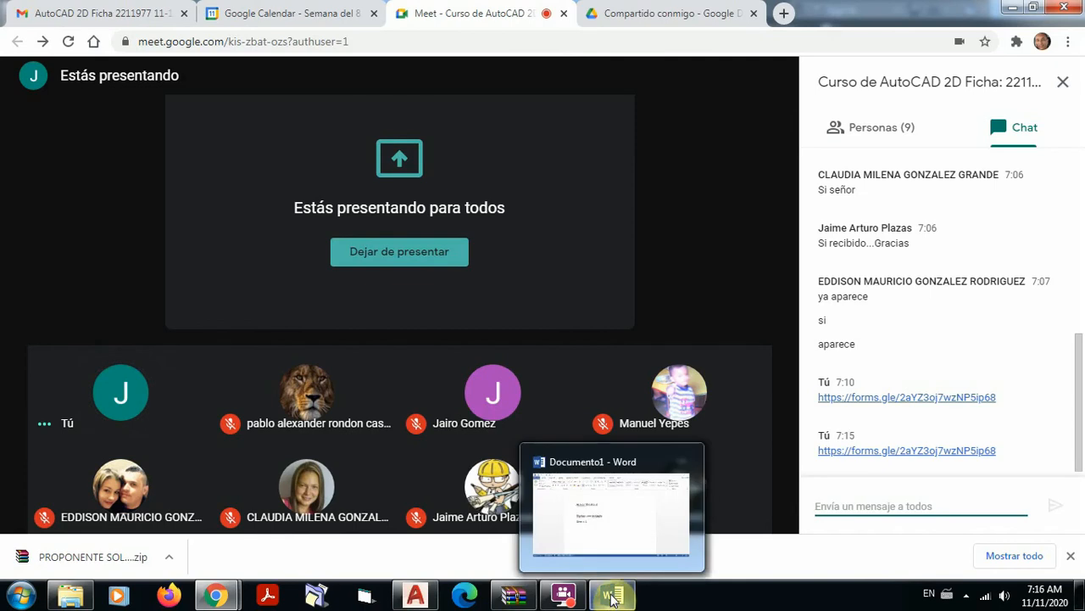
left_click(593, 530)
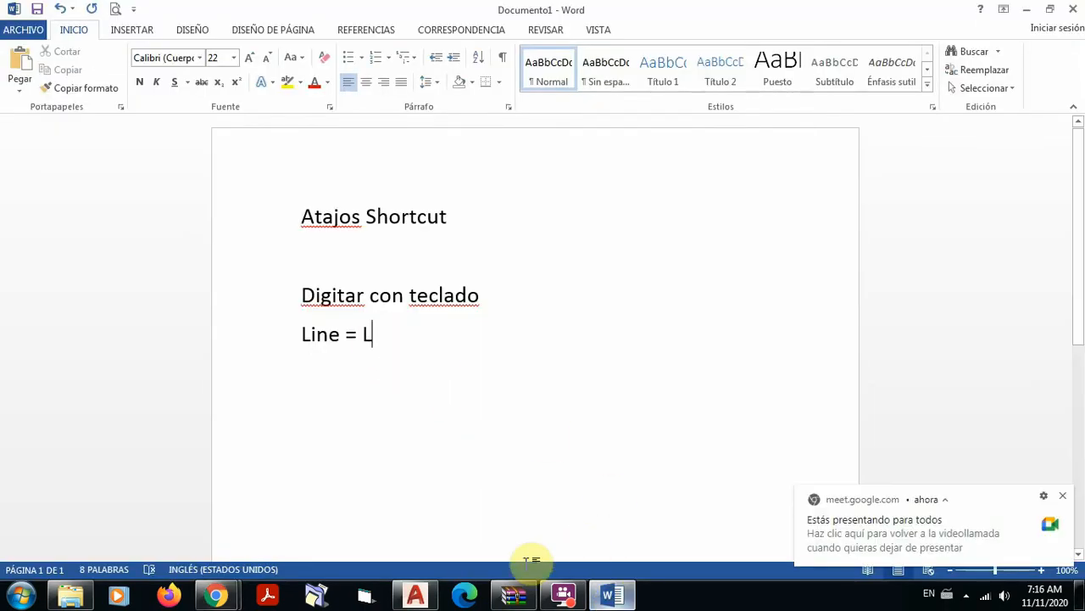
left_click(415, 596)
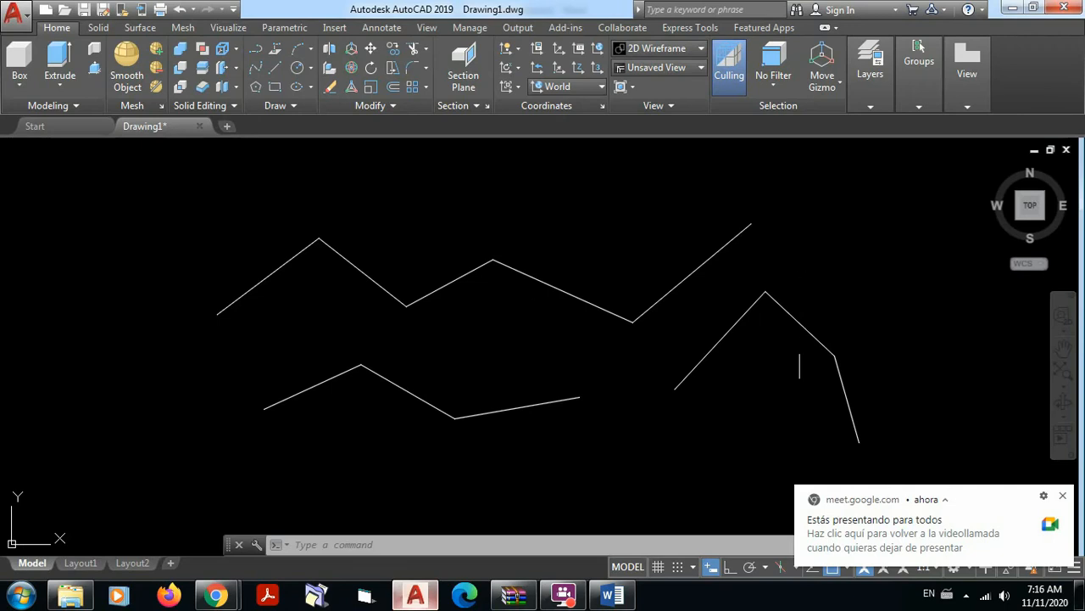
left_click(1062, 497)
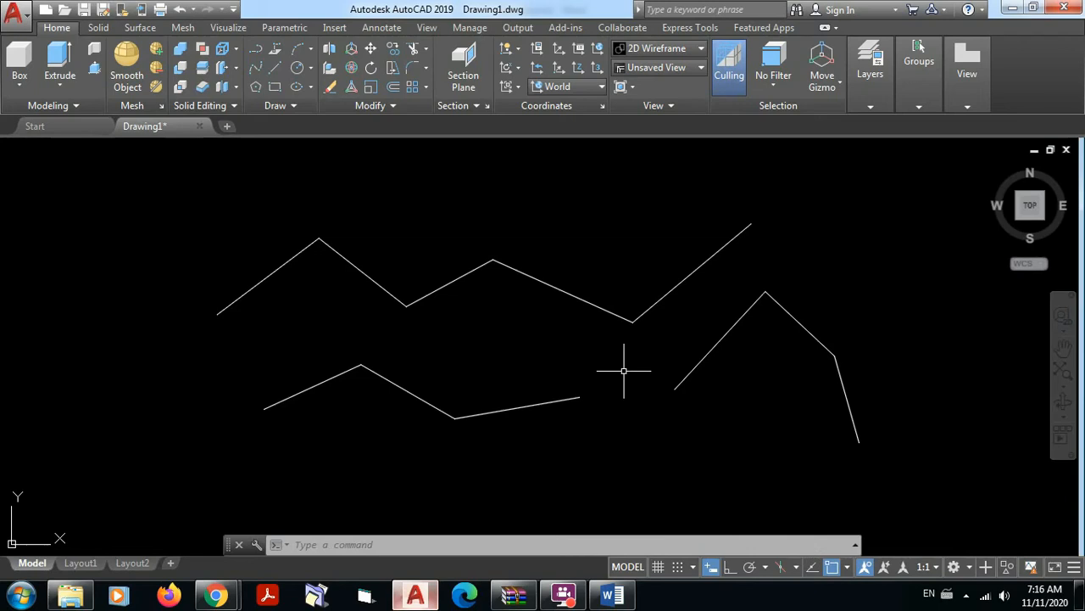
Switch to Word and add "Flujo de trabajo" below "Line = L", leaving one blank line between them.
left_click(611, 596)
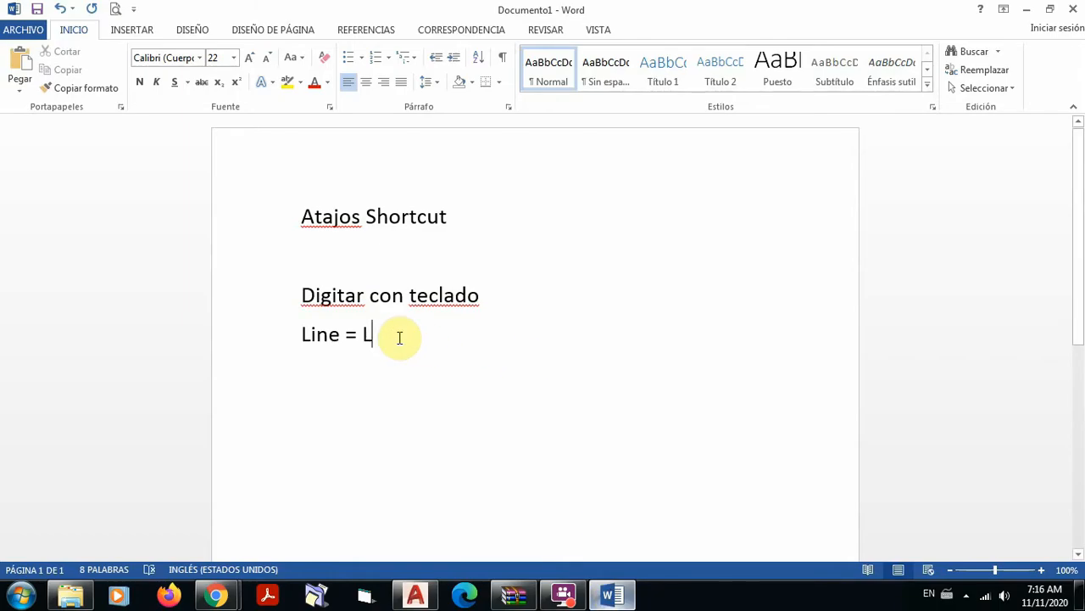
key("Return")
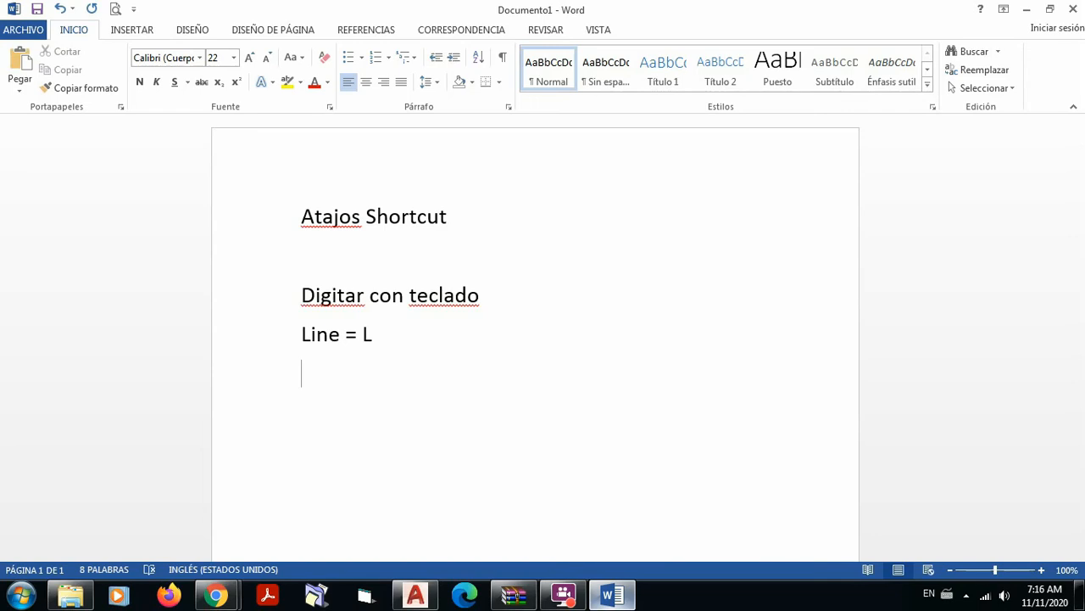
type("Flujo de tra")
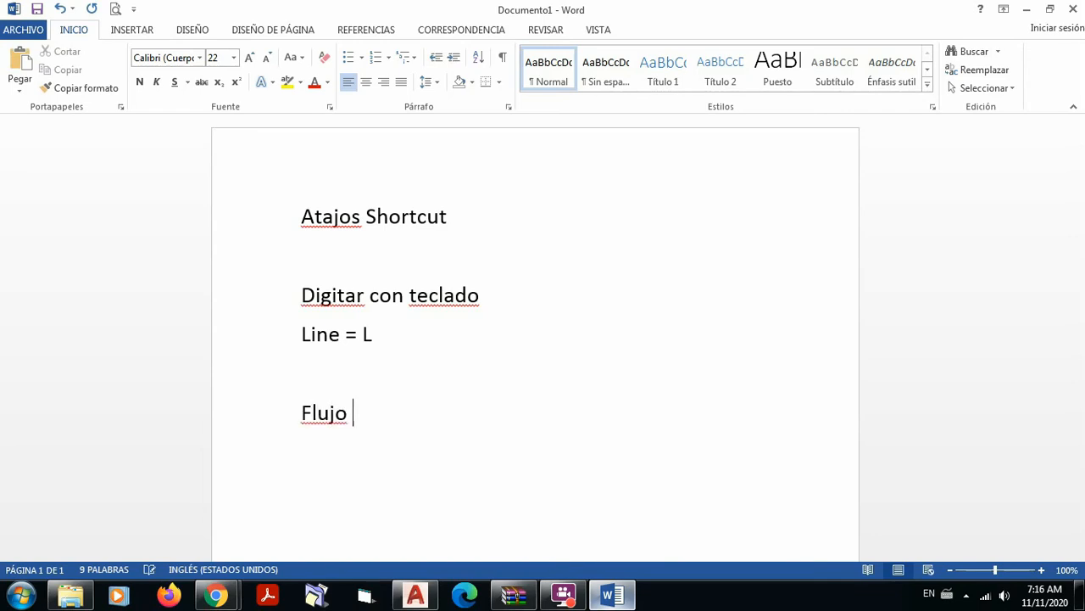
type("bajo")
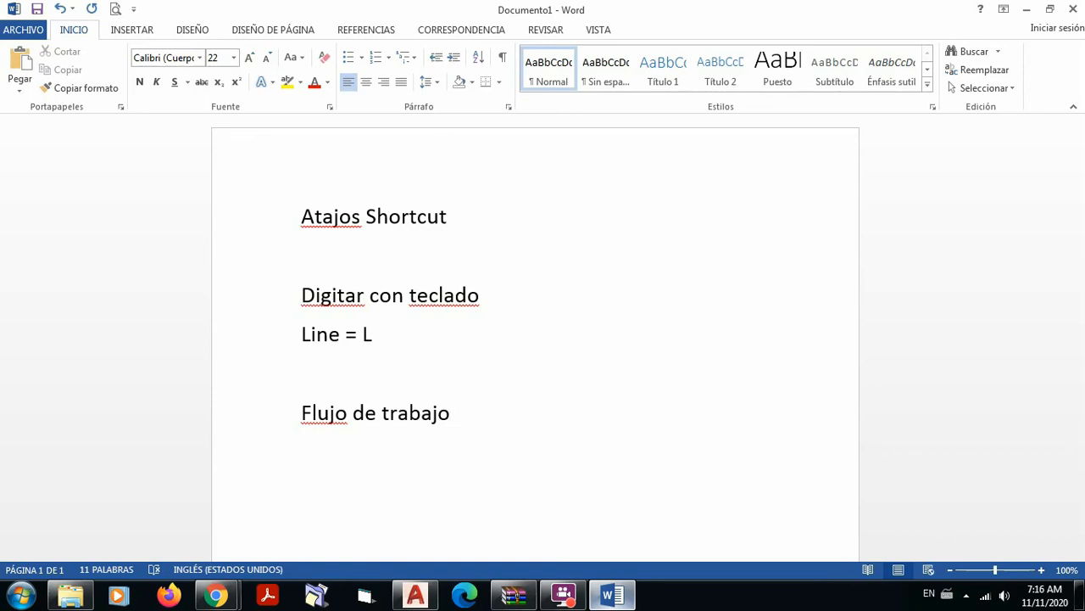
Look over the lines in AutoCAD, and return to Word to highlight the "Flujo de trabajo" line.
left_click(415, 596)
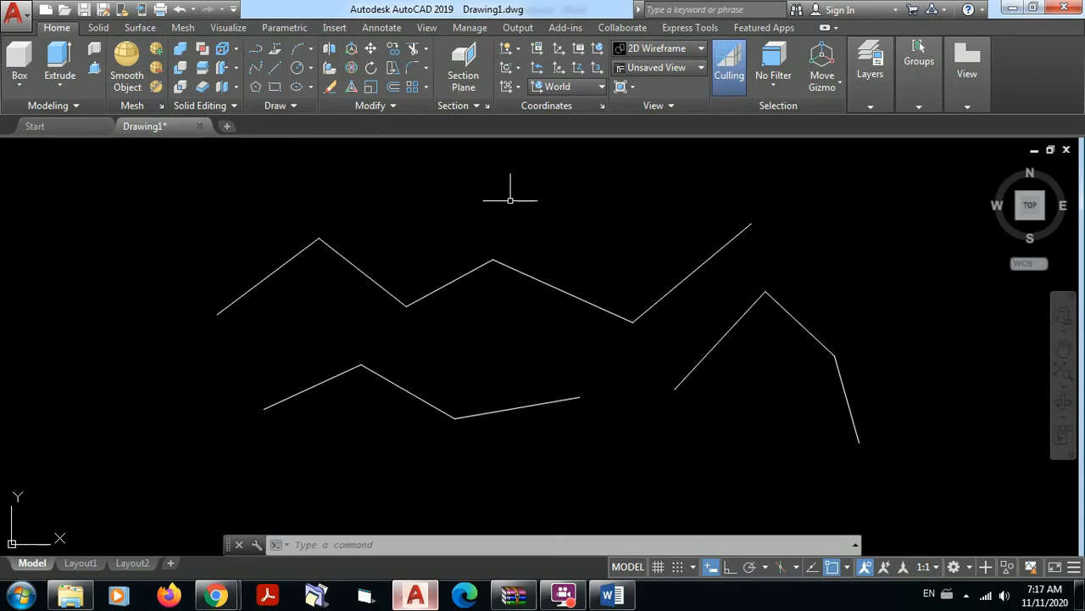
left_click(865, 85)
left_click(612, 593)
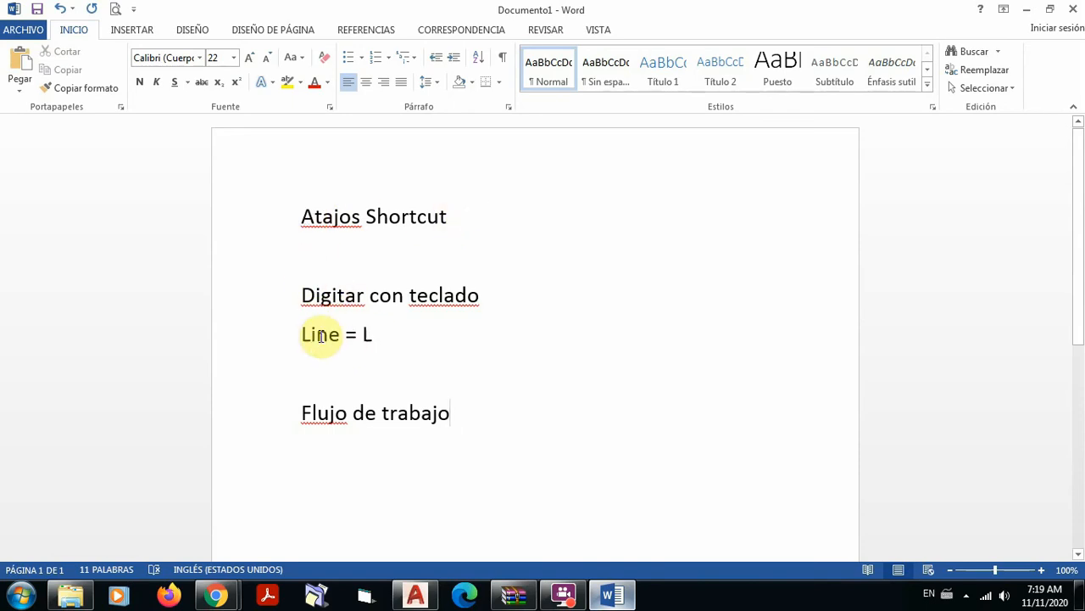
double_click(450, 412)
left_click(298, 412, "shift")
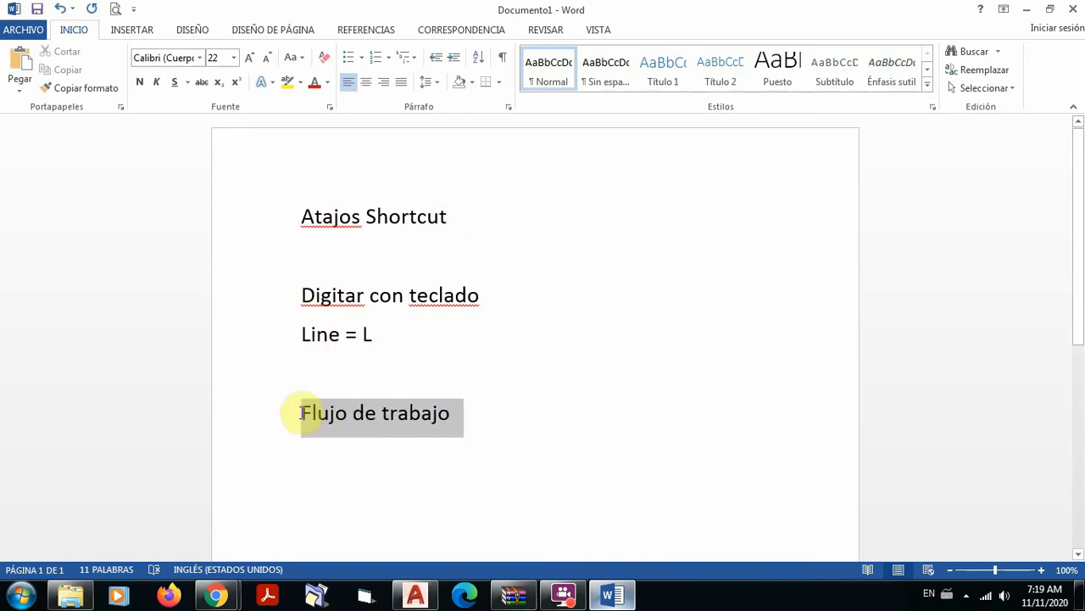
left_click(506, 412)
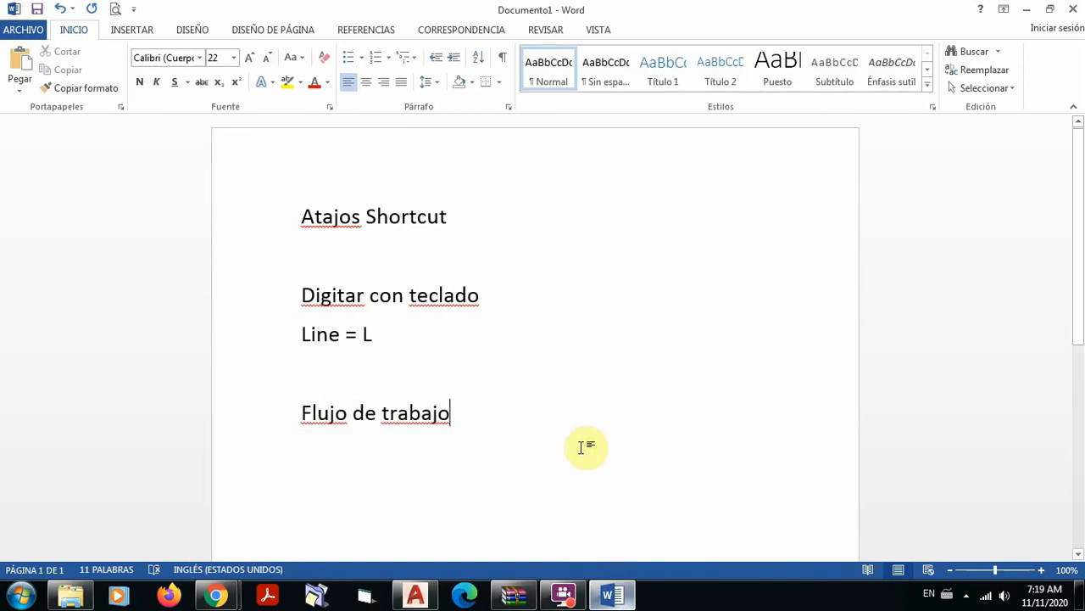
left_click_drag(452, 413, 324, 412)
left_click(589, 432)
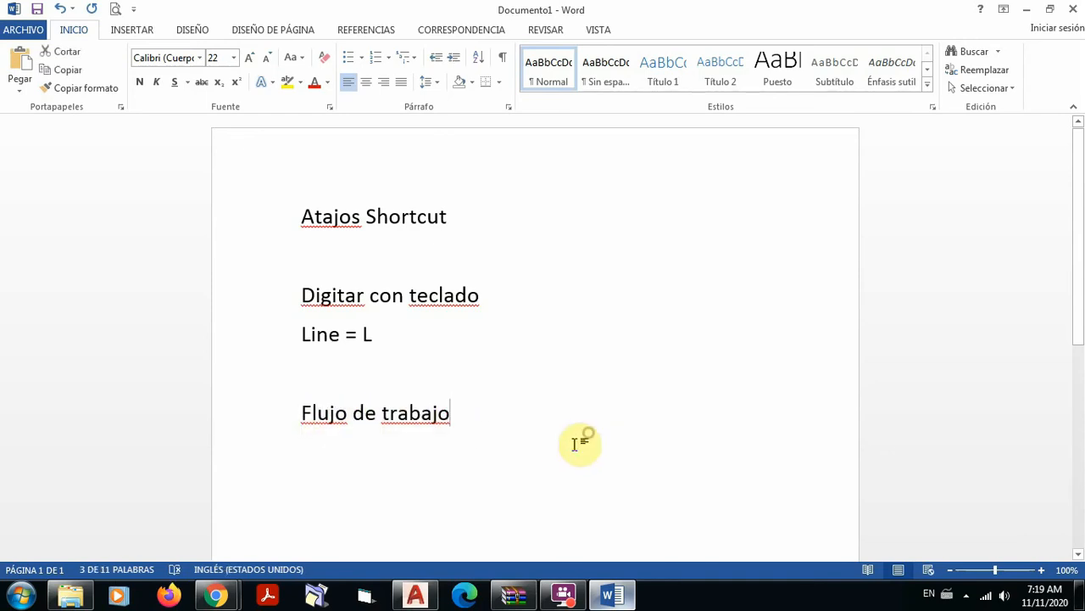
Switch to AutoCAD and try out window and crossing selection boxes around the drawn lines, cancelling each one.
left_click(424, 598)
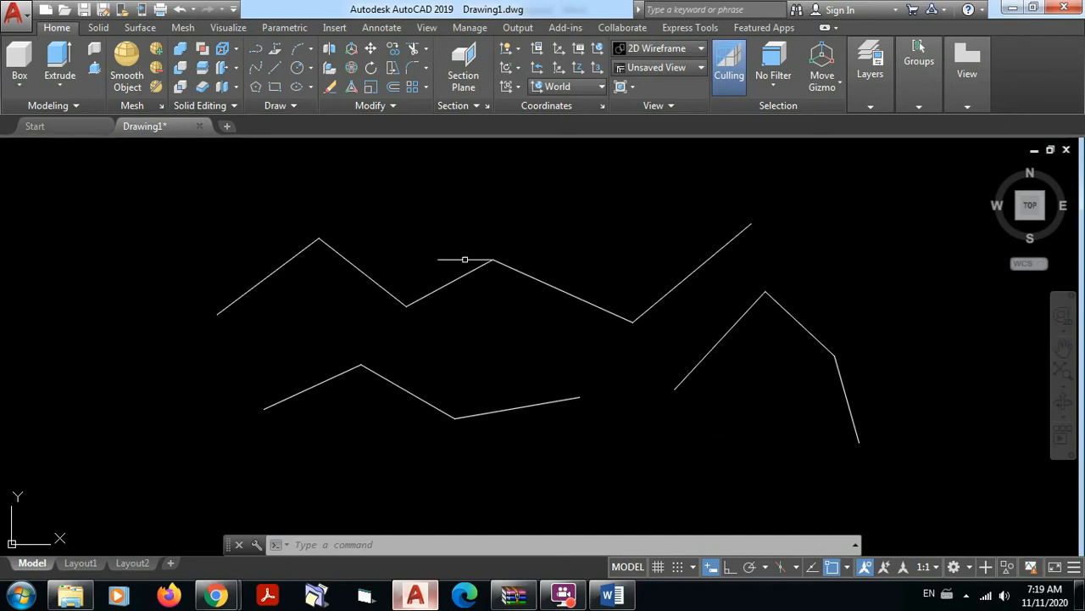
left_click(141, 175)
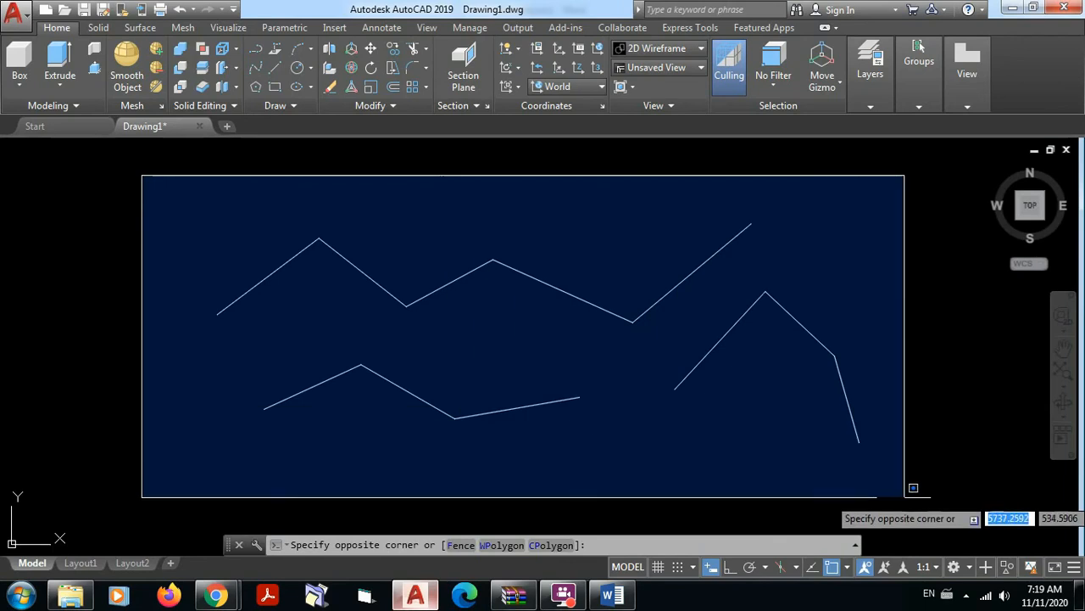
key("Escape")
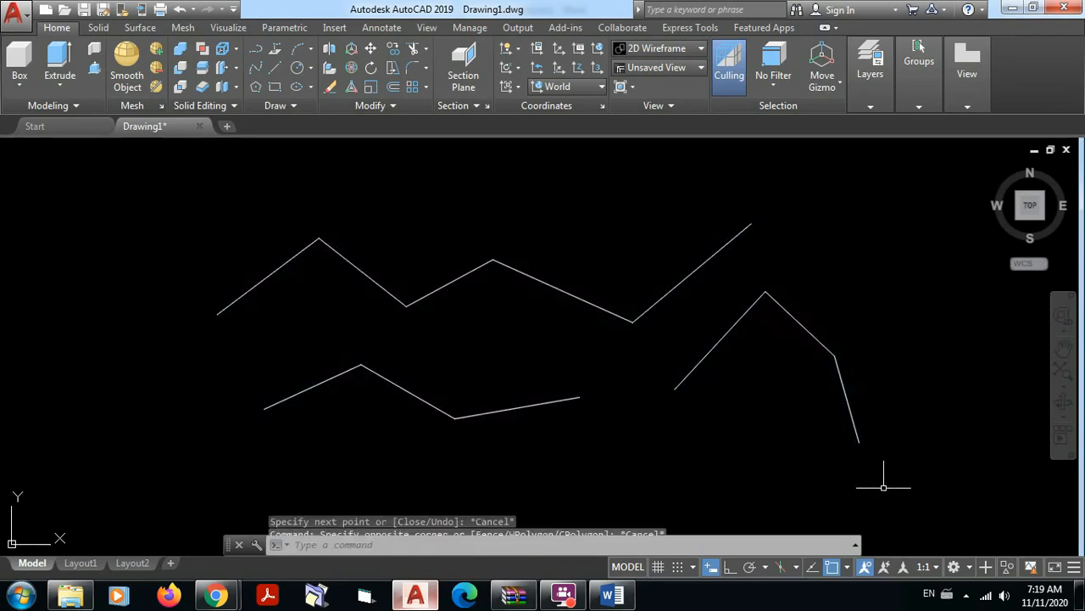
left_click(902, 497)
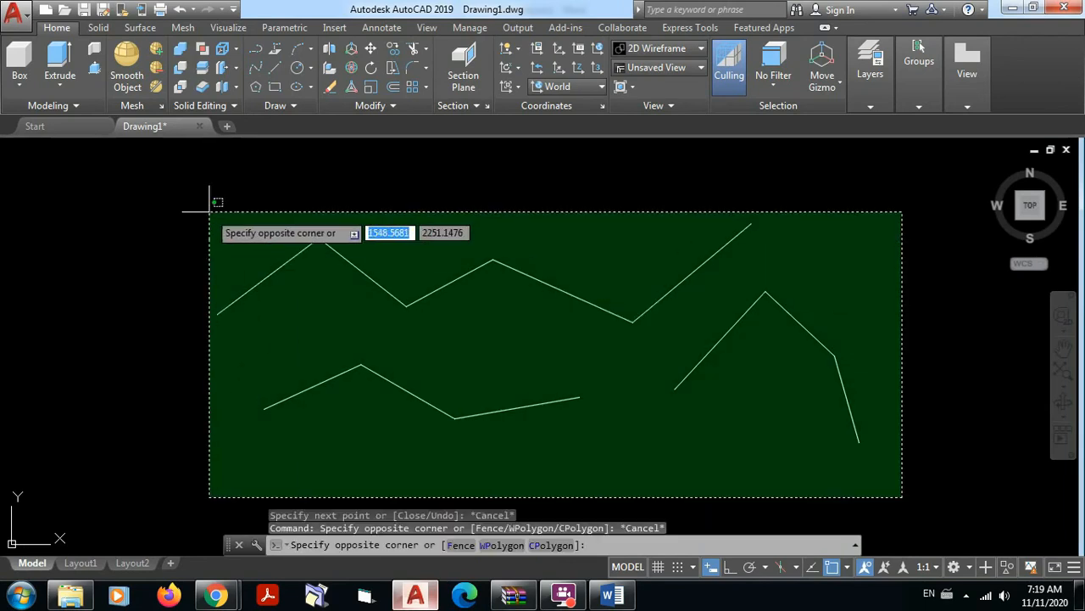
key("Escape")
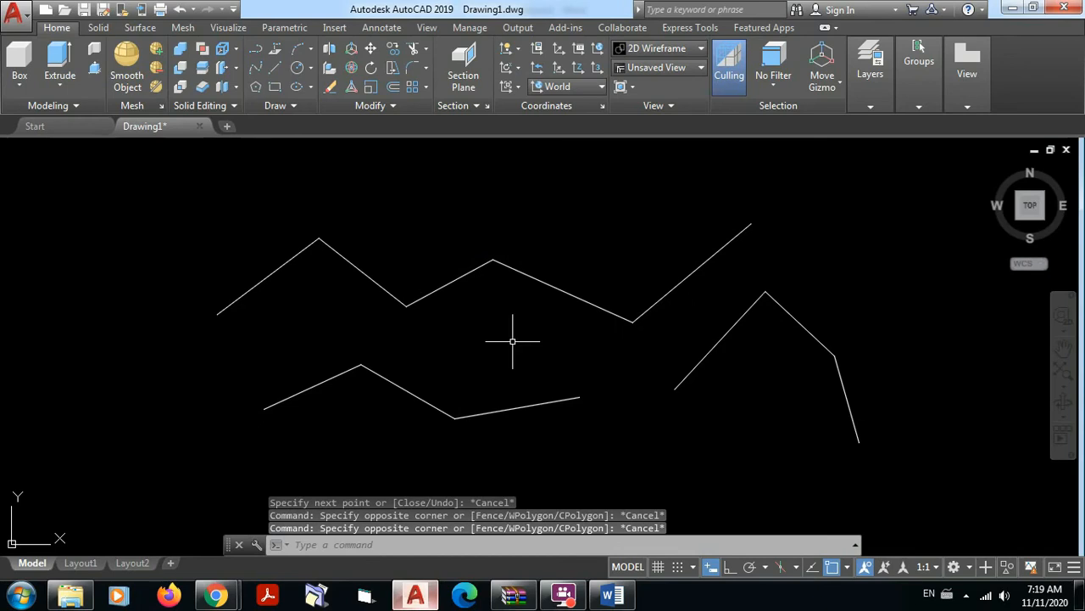
left_click(802, 427)
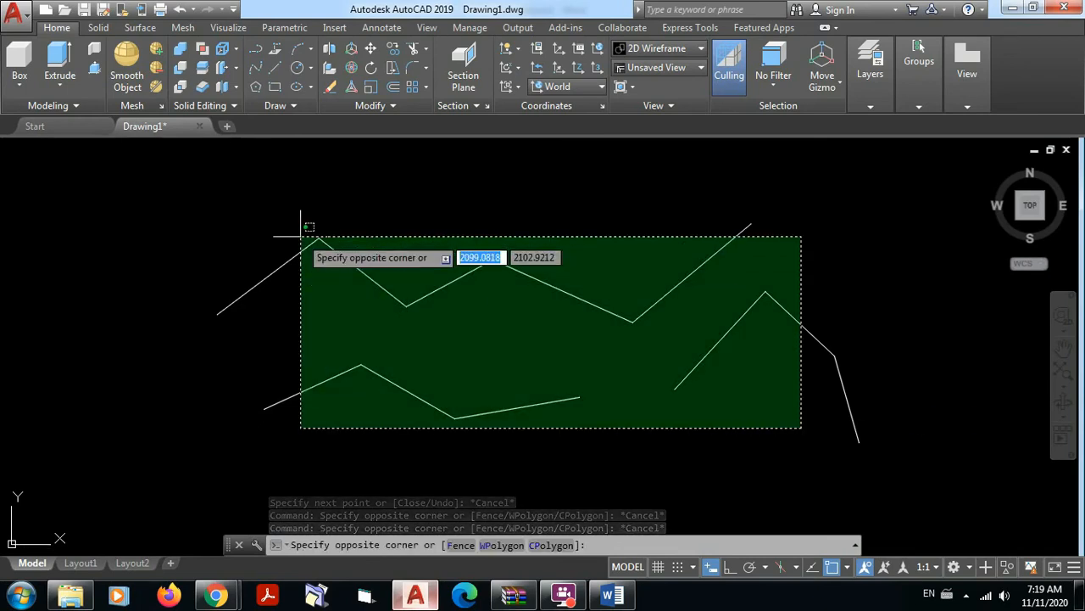
key("Escape")
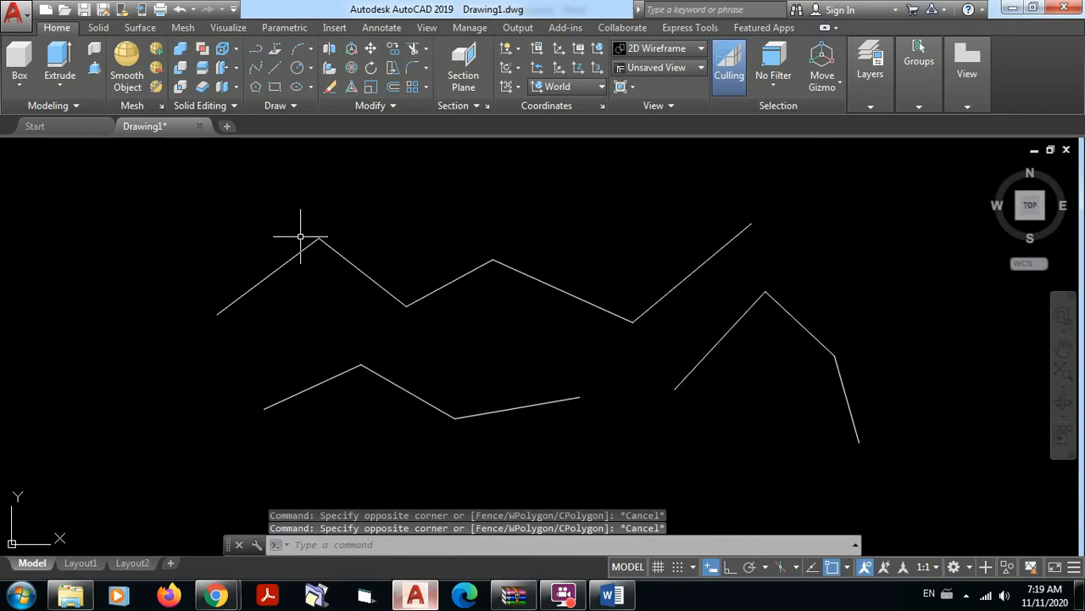
Try window selections over the two zigzags on the left, clearing the selection and cancelling the last box.
left_click(166, 193)
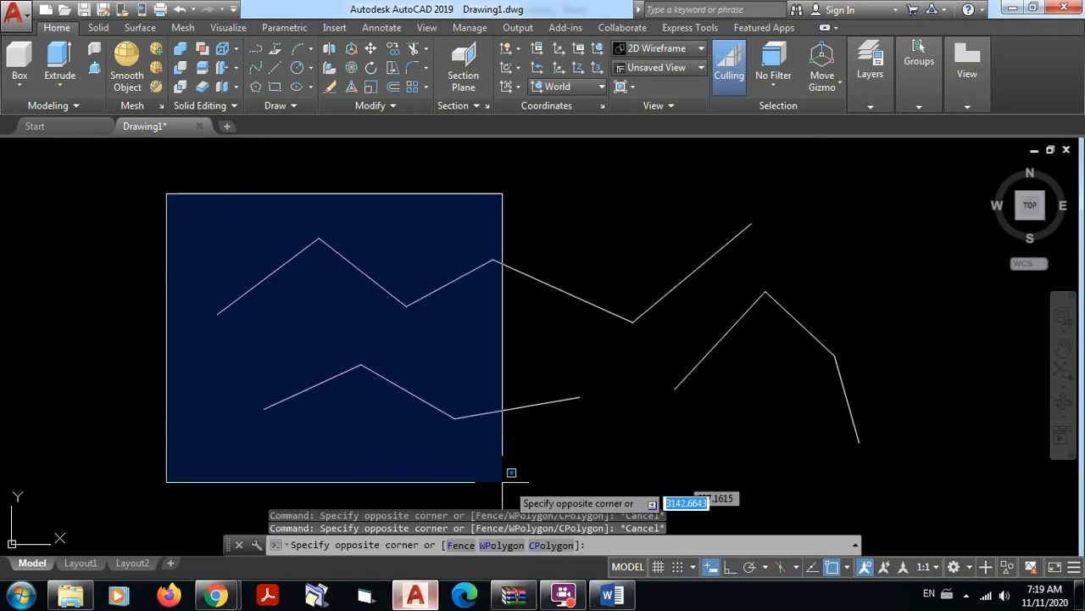
left_click(565, 456)
key("Escape")
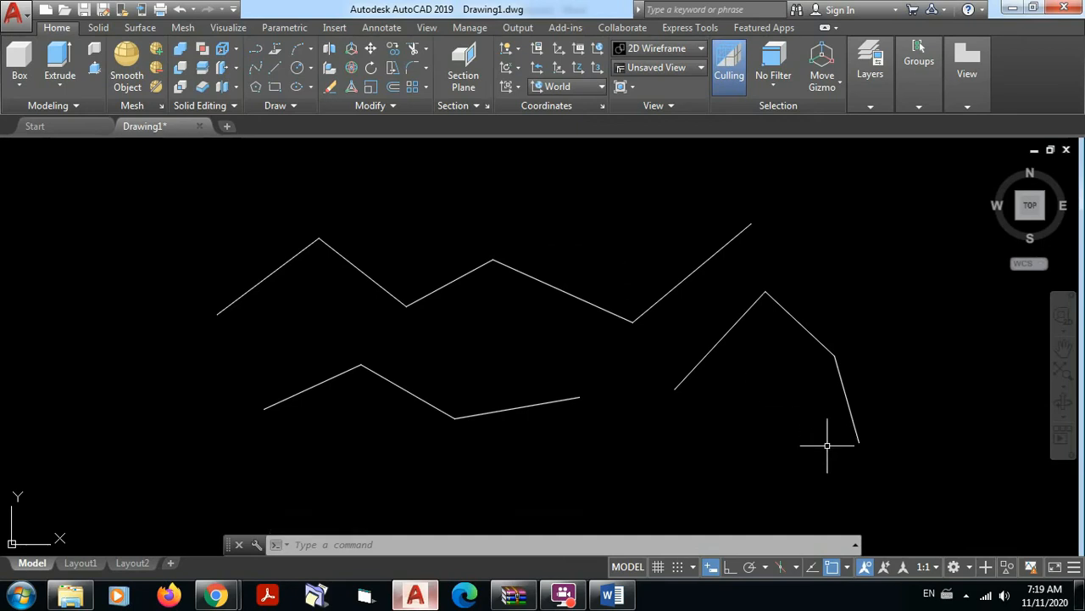
left_click(200, 197)
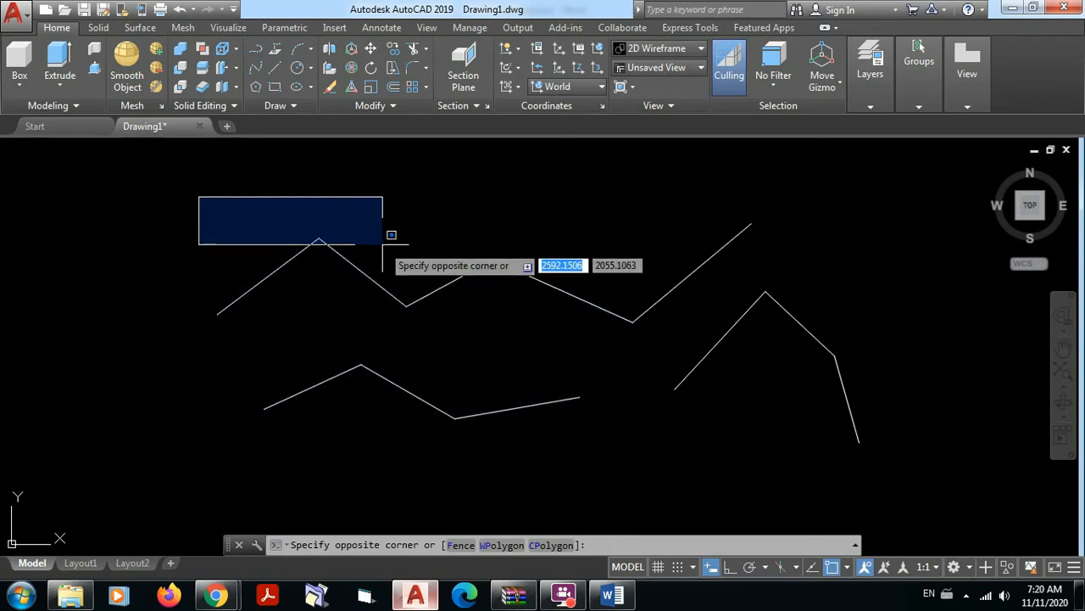
key("Escape")
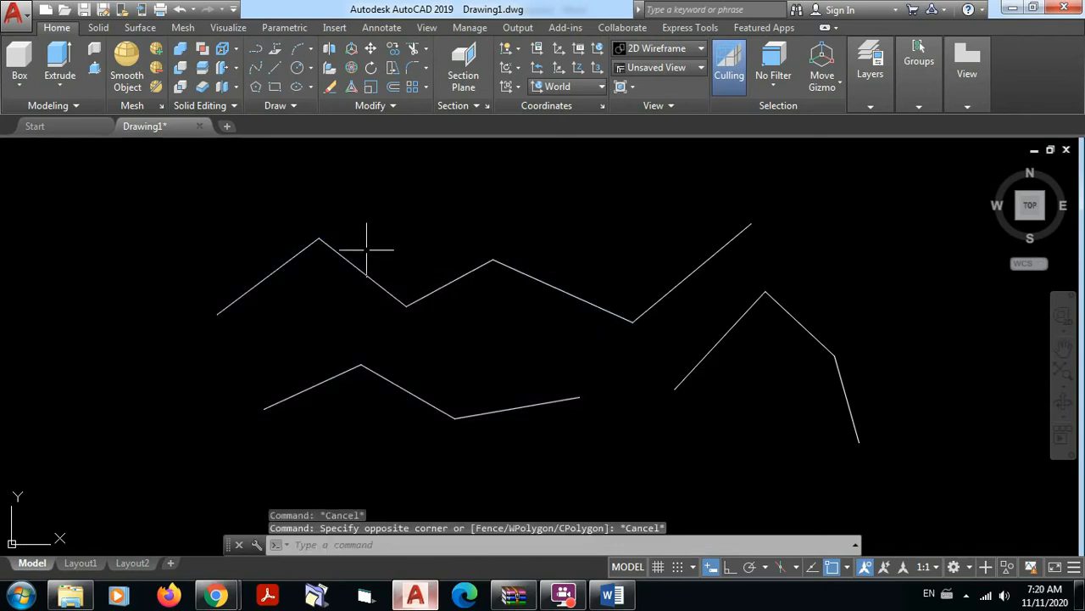
Try a window lasso across the lines, a crossing lasso around the lower zigzag, and a window box around everything, cancelling each selection.
left_click(181, 192)
mouse_move(181, 192)
left_mouse_down()
mouse_move(230, 243)
mouse_move(310, 223)
mouse_move(422, 228)
mouse_move(401, 340)
mouse_move(402, 438)
mouse_move(630, 458)
mouse_move(734, 332)
mouse_move(881, 214)
left_mouse_up()
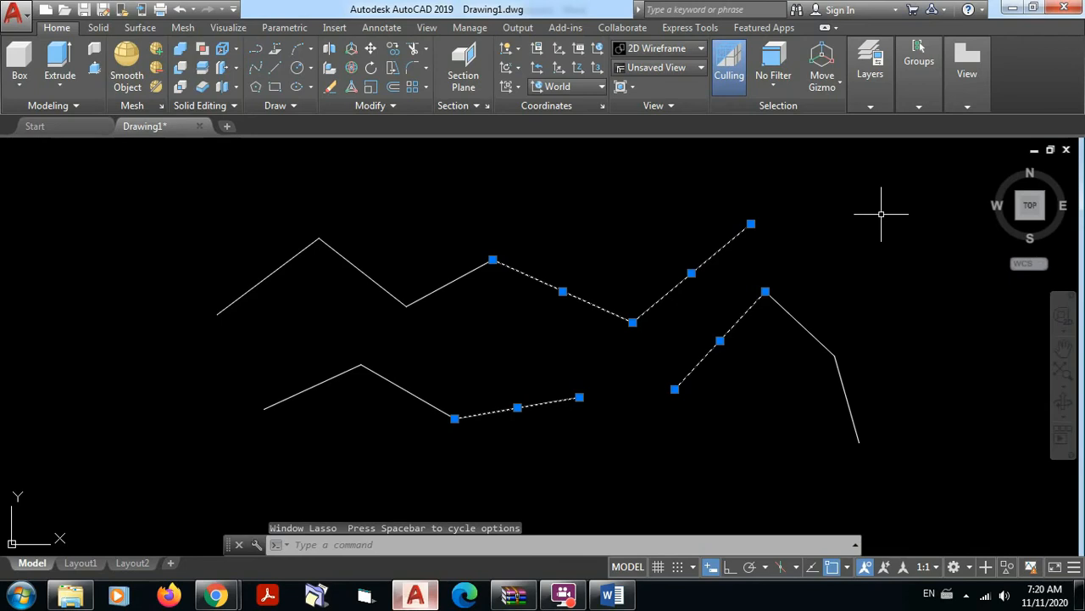
key("Escape")
mouse_move(580, 423)
left_mouse_down()
mouse_move(604, 313)
mouse_move(466, 214)
mouse_move(346, 322)
mouse_move(310, 462)
left_mouse_up()
key("Escape")
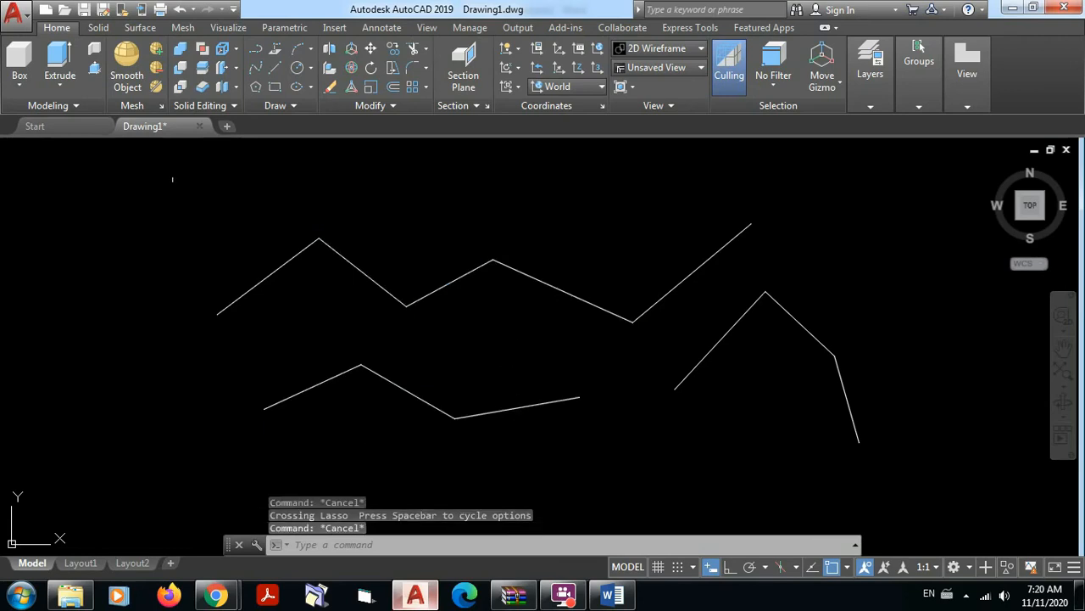
left_click(169, 183)
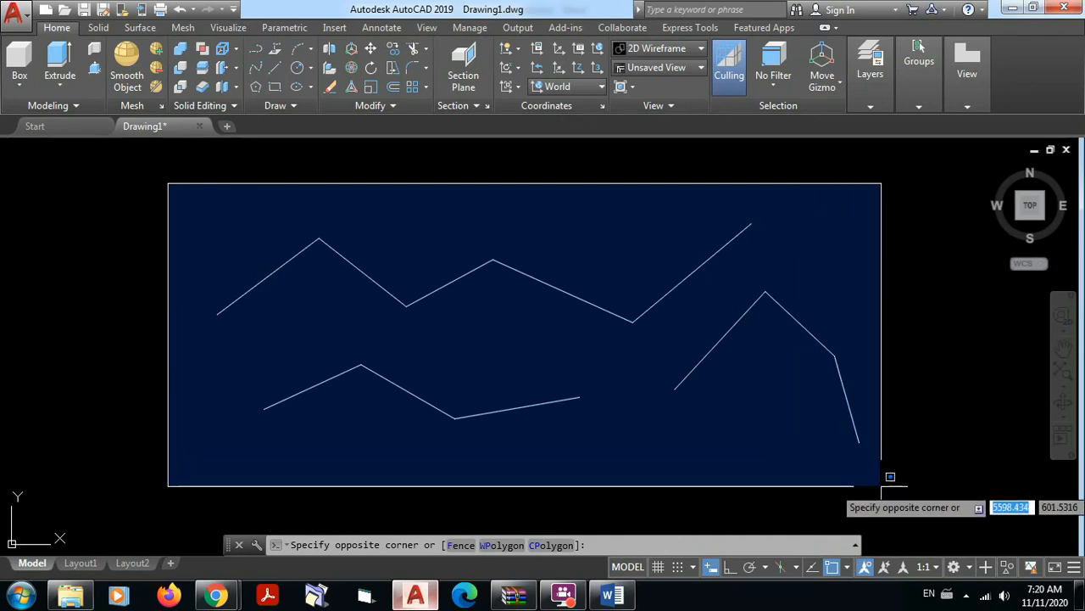
key("Escape")
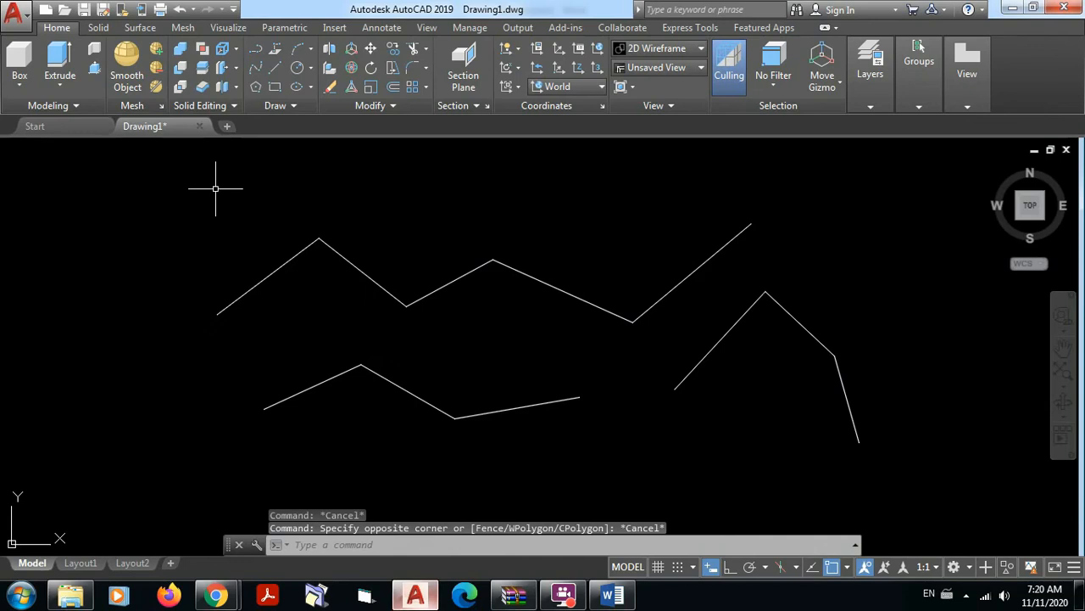
Try a wavy window lasso from above the upper zigzag to beyond the rightmost line chain, and clear the selection.
left_click(216, 188)
mouse_move(216, 189)
left_mouse_down()
mouse_move(230, 212)
mouse_move(422, 228)
mouse_move(574, 494)
mouse_move(758, 303)
mouse_move(860, 237)
mouse_move(985, 522)
left_mouse_up()
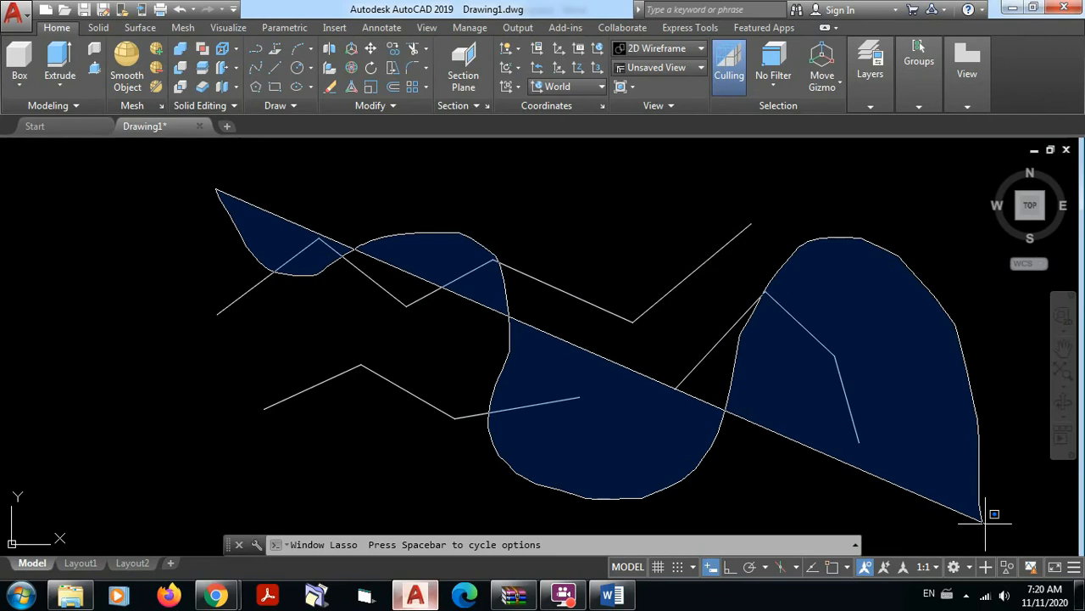
left_click_drag(986, 521, 983, 514)
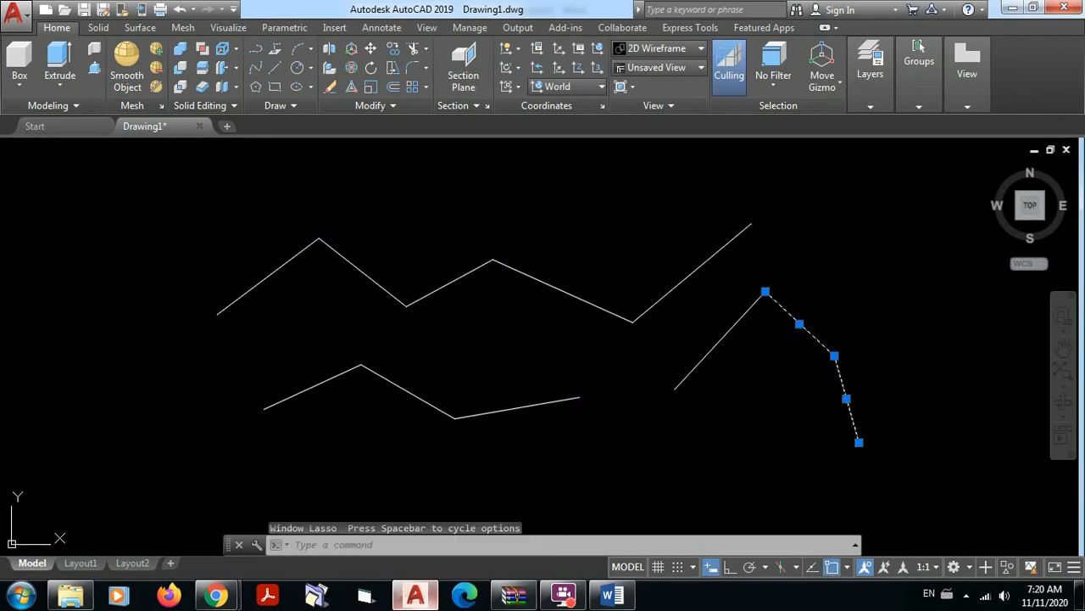
key("Escape")
key("Escape")
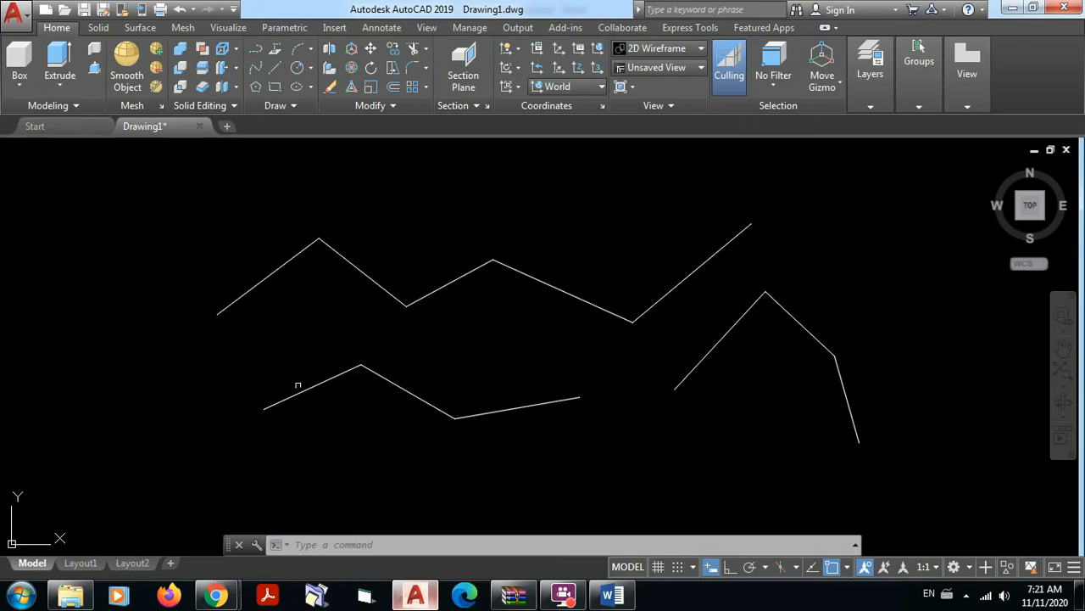
Compare a window box and a crossing box stretched around all the drawn lines, cancelling both.
left_click(190, 194)
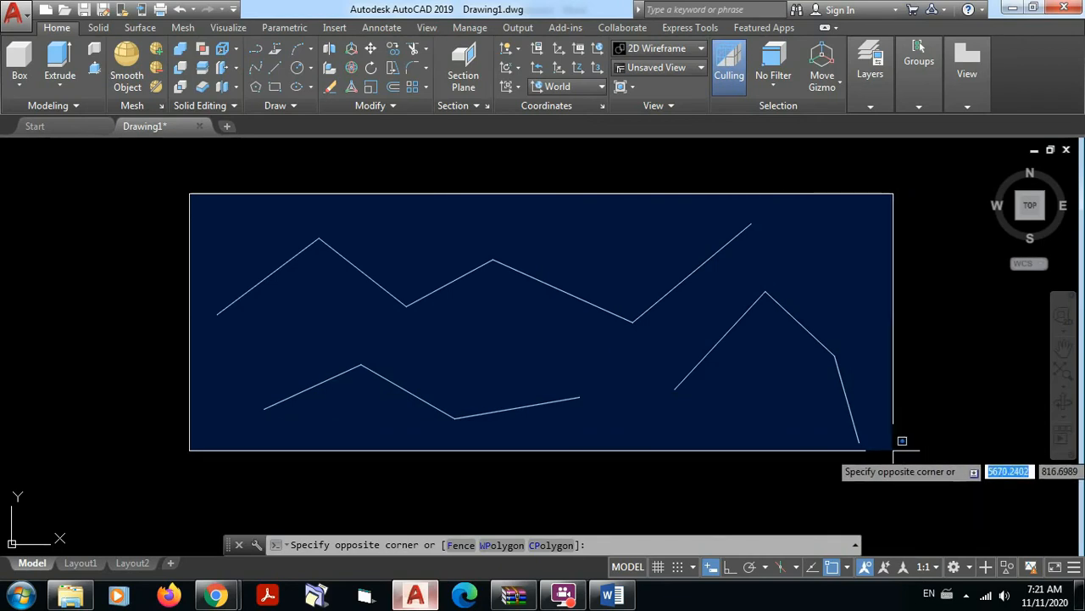
key("Escape")
left_click(883, 481)
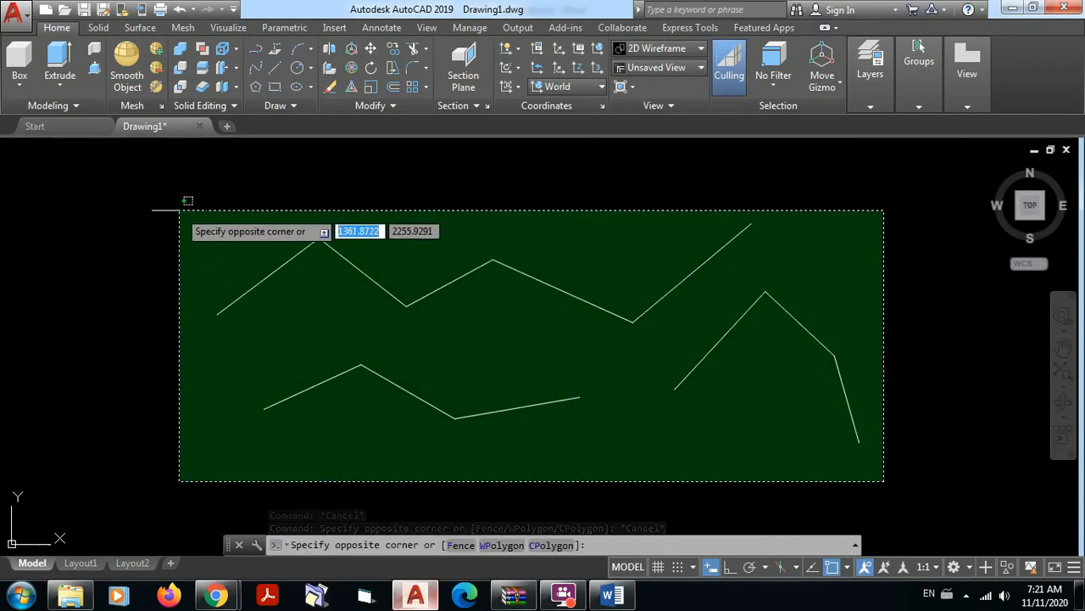
key("Escape")
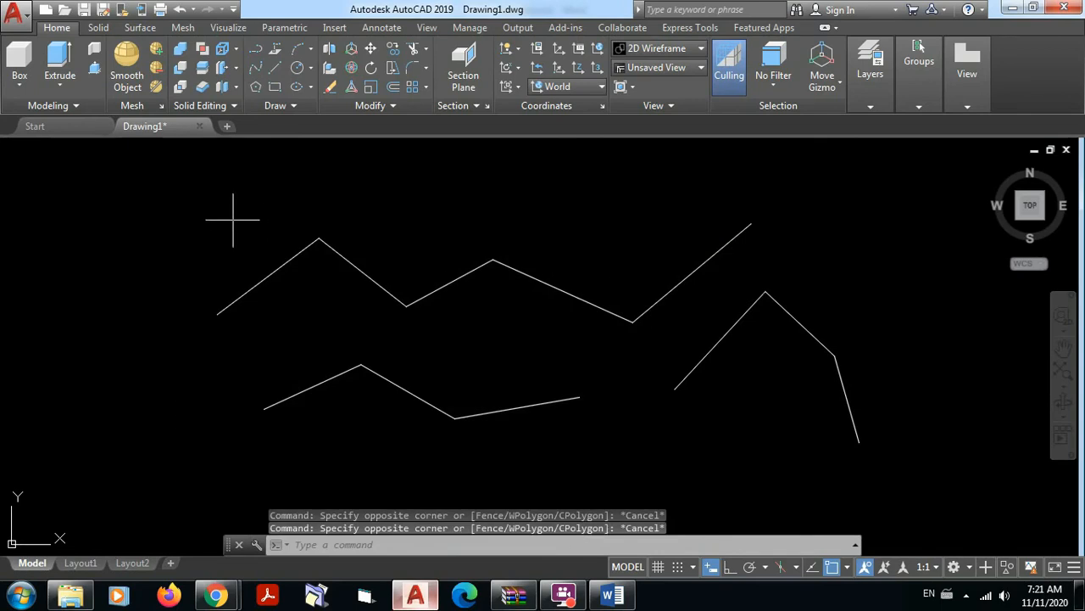
Compare a freehand window lasso with a crossing lasso that winds through all the line chains, clearing the selection each time.
mouse_move(234, 219)
left_mouse_down()
mouse_move(291, 281)
mouse_move(462, 236)
mouse_move(591, 247)
mouse_move(554, 334)
mouse_move(562, 440)
mouse_move(743, 439)
mouse_move(796, 239)
mouse_move(921, 232)
mouse_move(945, 383)
mouse_move(868, 499)
mouse_move(808, 462)
mouse_move(818, 420)
mouse_move(736, 441)
mouse_move(699, 493)
mouse_move(579, 501)
mouse_move(354, 452)
mouse_move(238, 441)
mouse_move(203, 290)
mouse_move(297, 196)
mouse_move(370, 252)
mouse_move(438, 363)
mouse_move(625, 321)
mouse_move(703, 194)
mouse_move(745, 158)
mouse_move(736, 168)
left_mouse_up()
key("Escape")
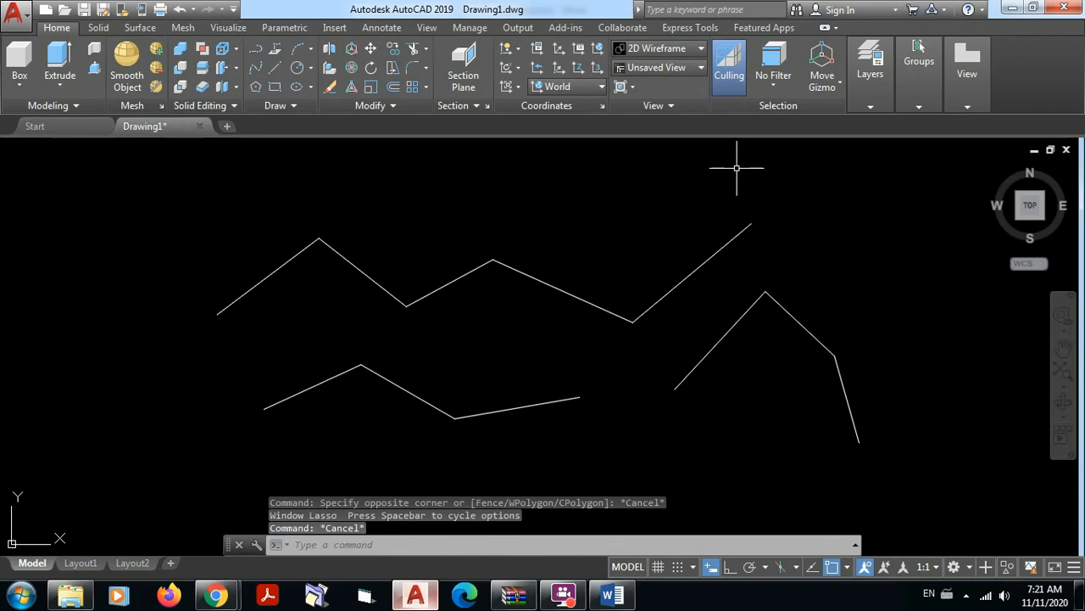
mouse_move(887, 481)
left_mouse_down()
mouse_move(891, 395)
mouse_move(780, 334)
mouse_move(531, 347)
mouse_move(481, 225)
mouse_move(348, 201)
mouse_move(227, 339)
mouse_move(235, 405)
mouse_move(347, 386)
mouse_move(363, 434)
mouse_move(485, 425)
mouse_move(552, 310)
mouse_move(648, 236)
mouse_move(699, 238)
left_mouse_up()
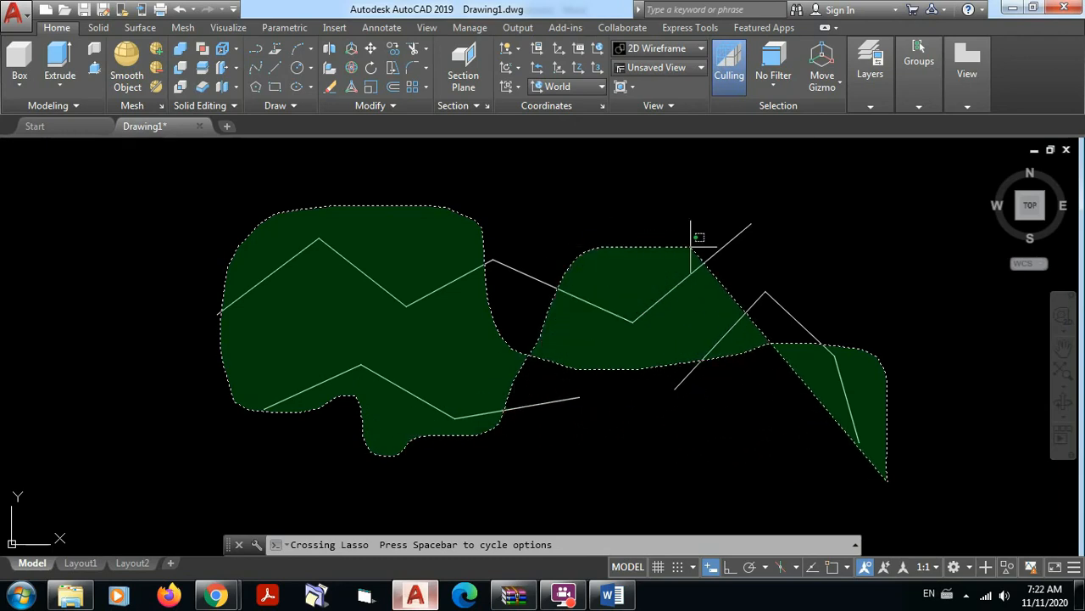
mouse_move(699, 238)
left_mouse_down()
mouse_move(703, 226)
mouse_move(681, 199)
mouse_move(652, 195)
mouse_move(650, 175)
mouse_move(586, 200)
left_mouse_up()
mouse_move(585, 201)
left_mouse_down()
mouse_move(552, 212)
mouse_move(552, 177)
mouse_move(514, 228)
mouse_move(516, 244)
left_mouse_up()
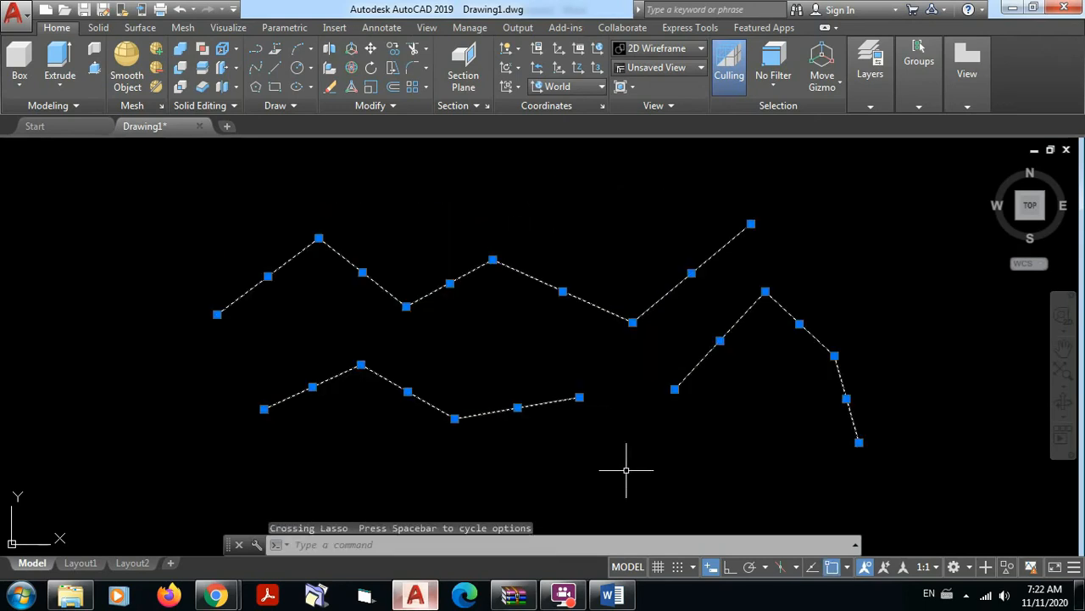
key("Escape")
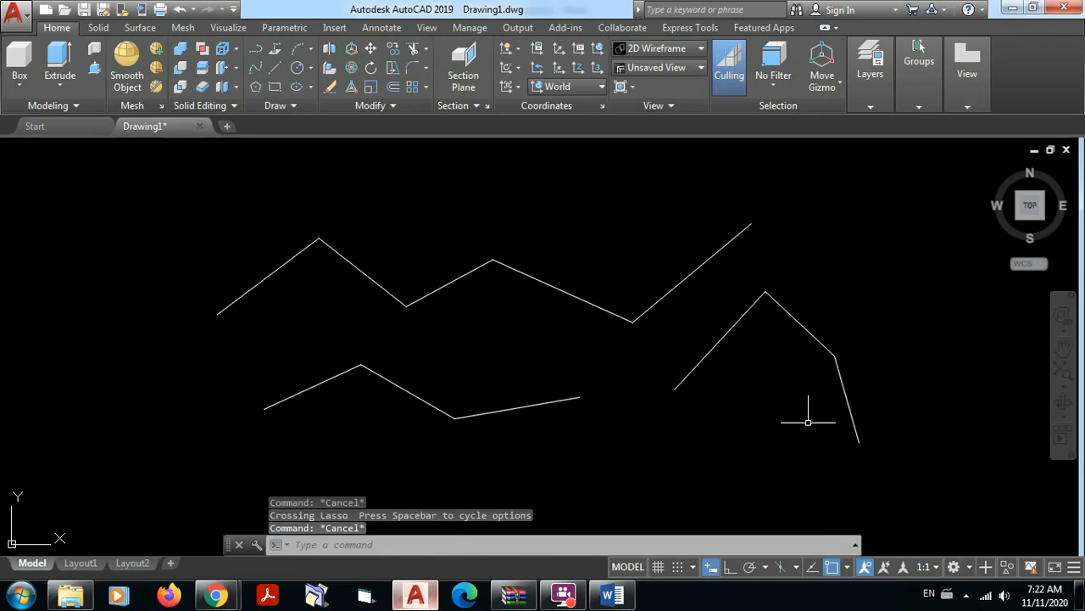
Switch to Word to review the "Flujo de trabajo" line, and return to AutoCAD.
left_click(612, 596)
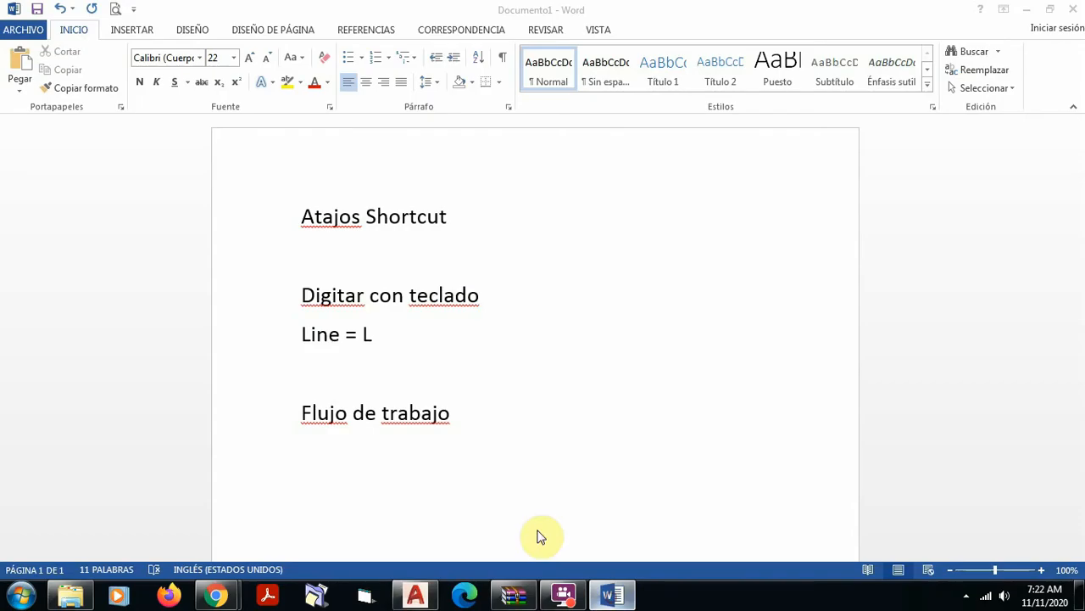
left_click_drag(454, 416, 293, 415)
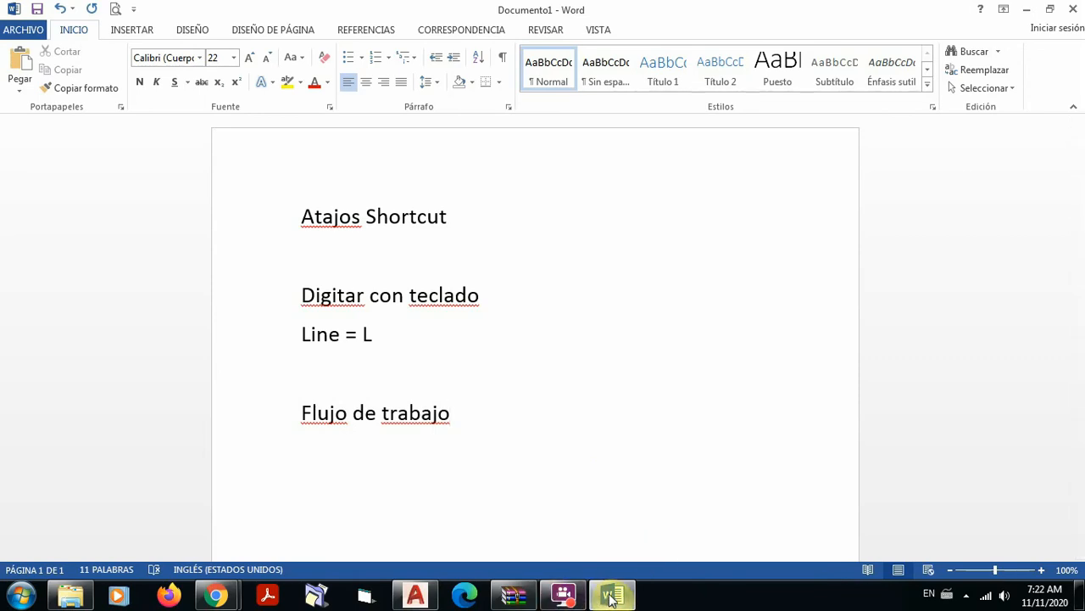
left_click(416, 594)
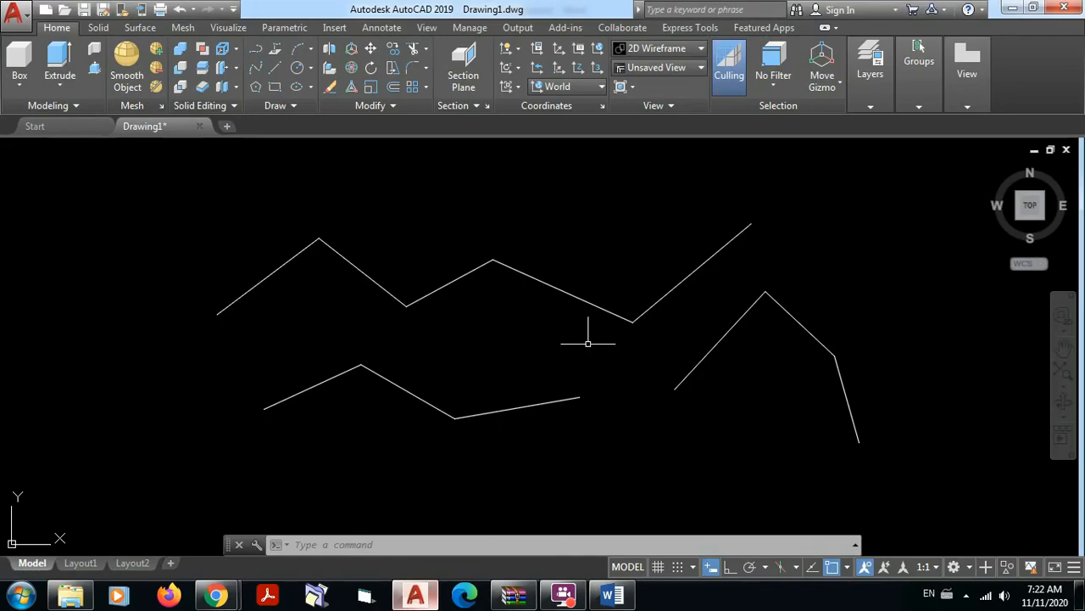
Select the last three segments of the upper zigzag one by one, and clear the selection.
left_click(561, 290)
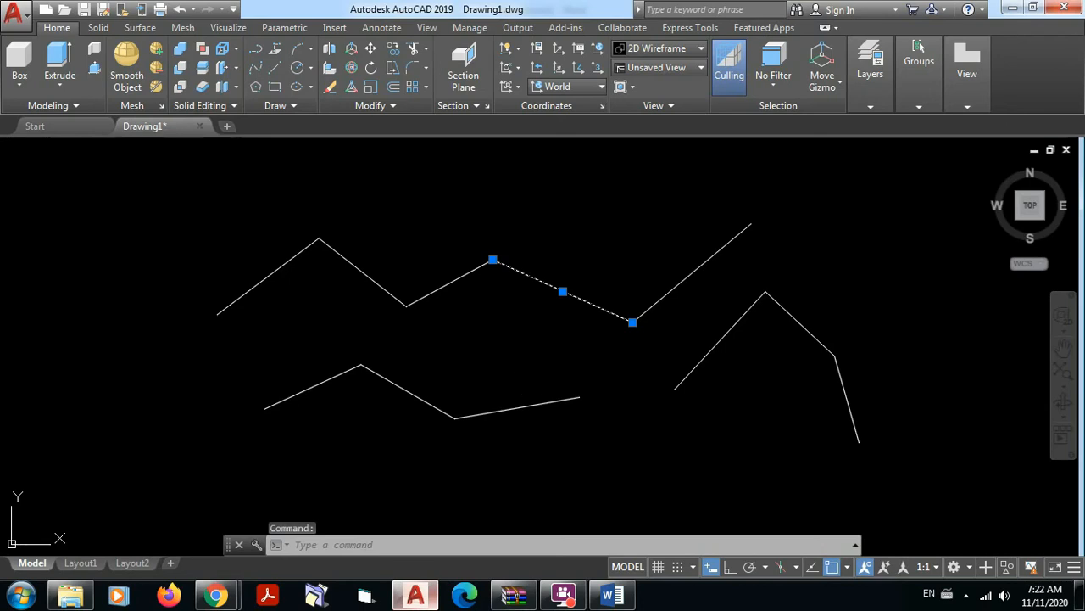
left_click(686, 279)
left_click(441, 288)
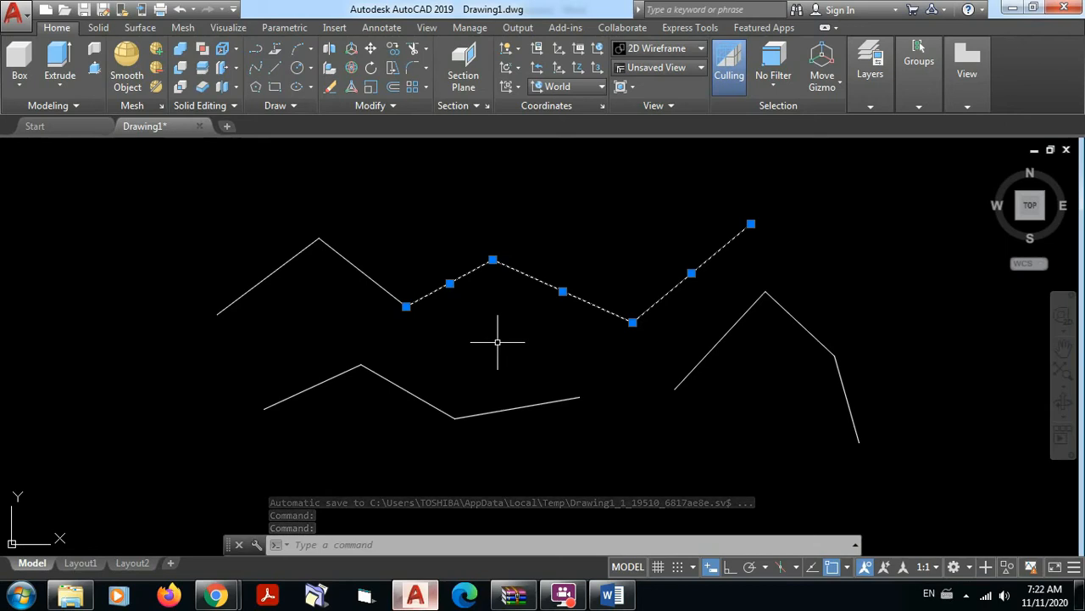
key("Escape")
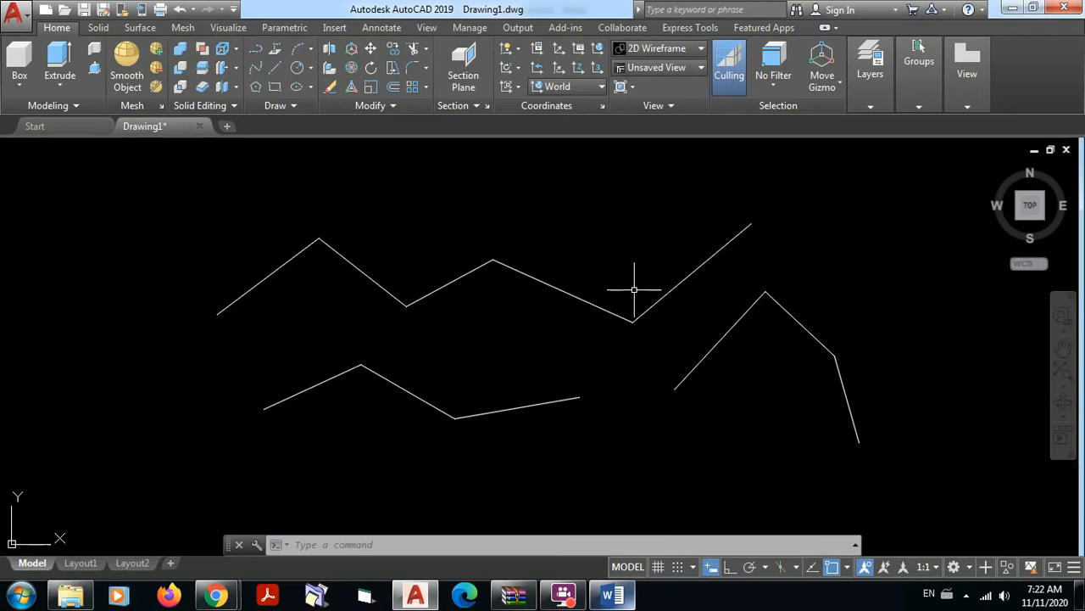
Review the shortcut notes in Word alongside the AutoCAD drawing, and minimize Word to return to the drawing.
left_click(610, 595)
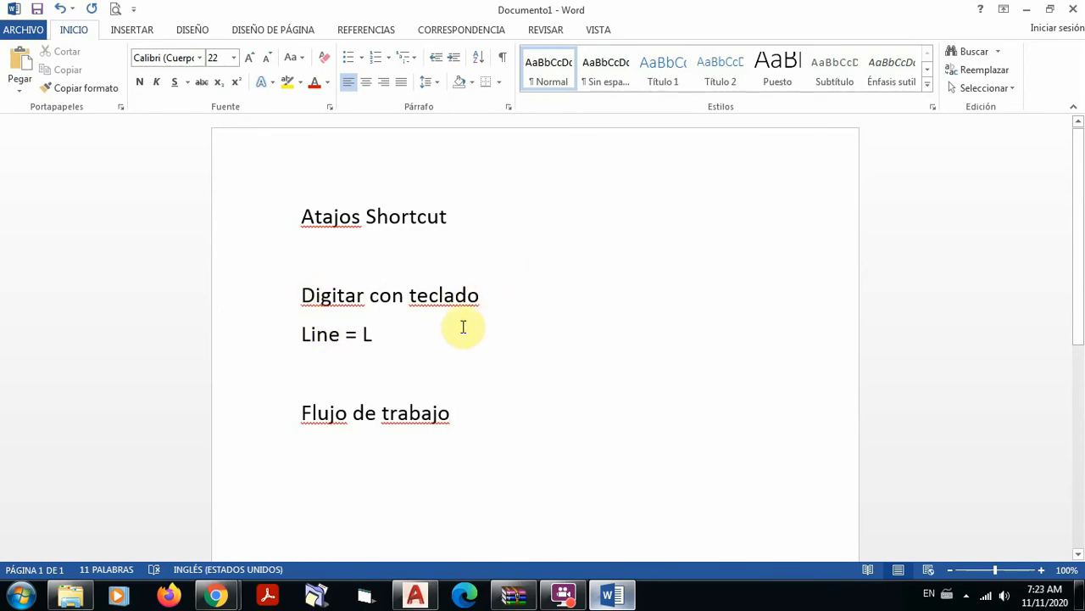
left_click(416, 594)
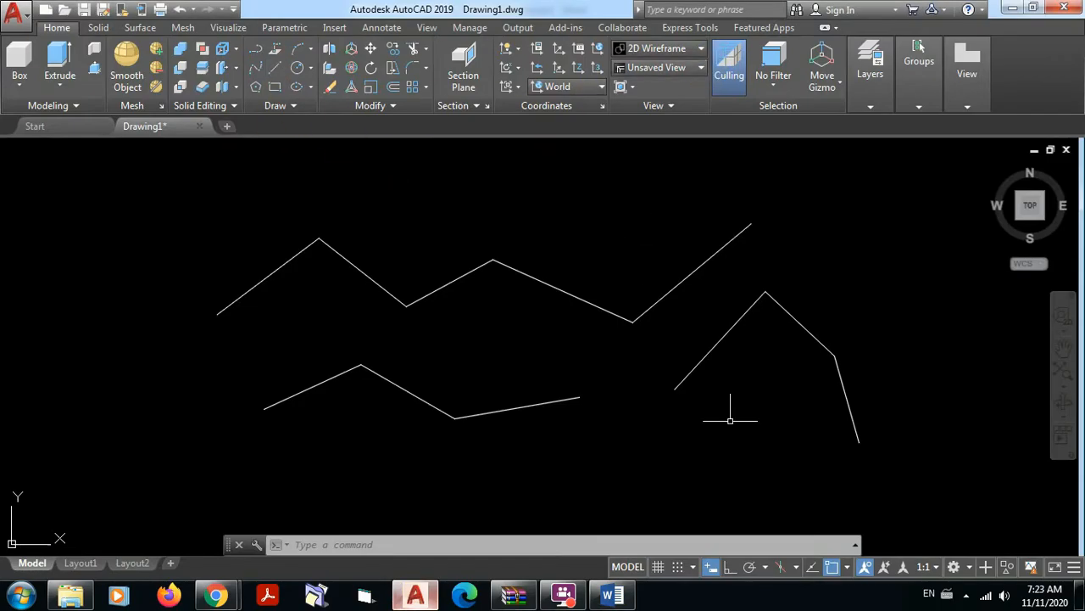
left_click(612, 596)
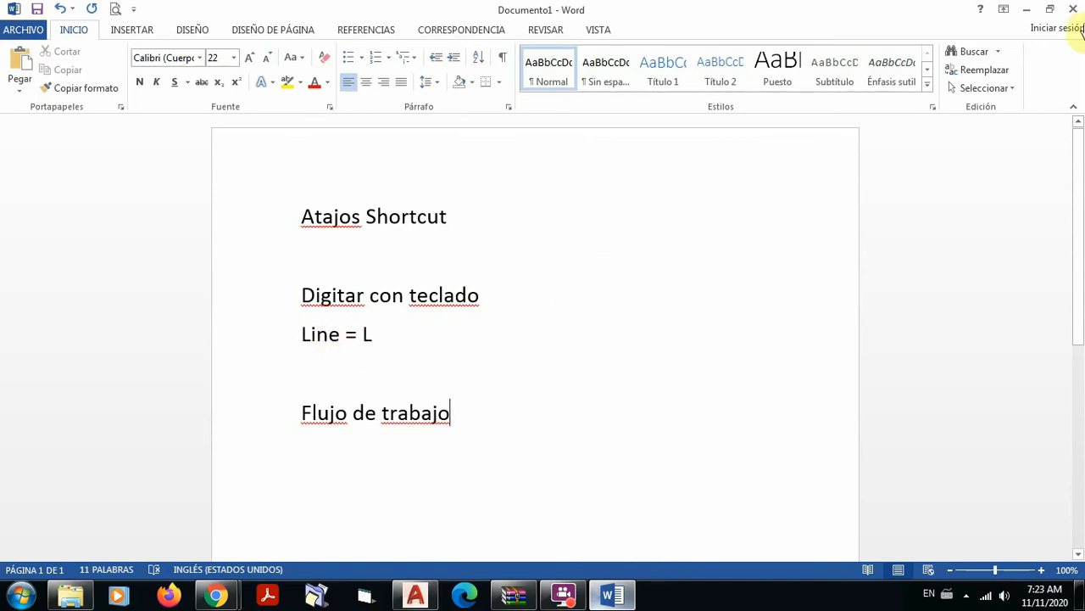
left_click(1027, 10)
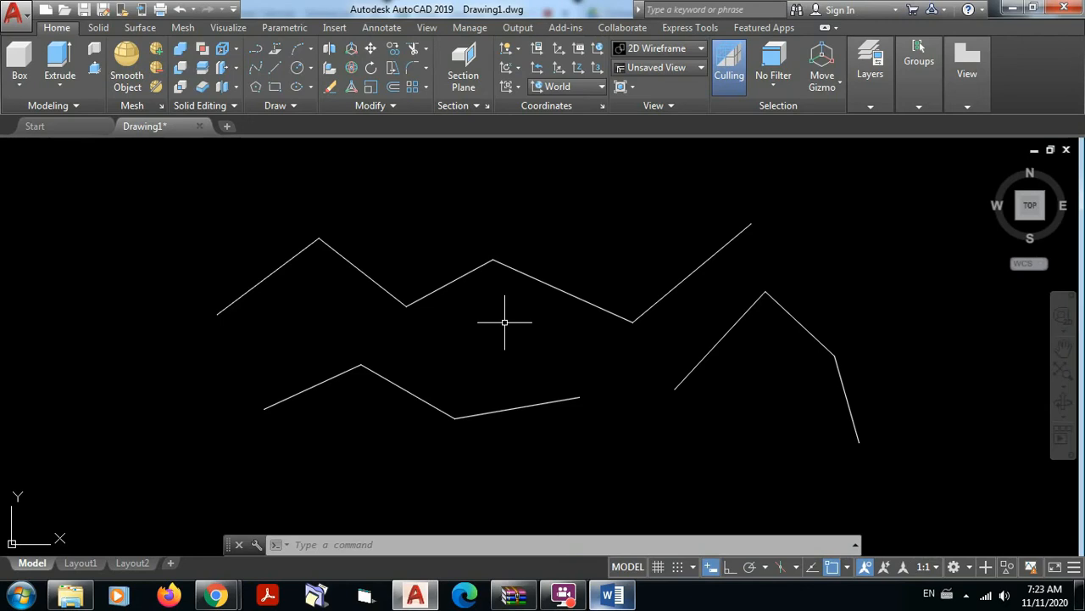
Draw a five-segment zigzag below the existing lines with the Line command, its segments about 1000 to 1300 units long.
scroll(543, 348, "down", 2)
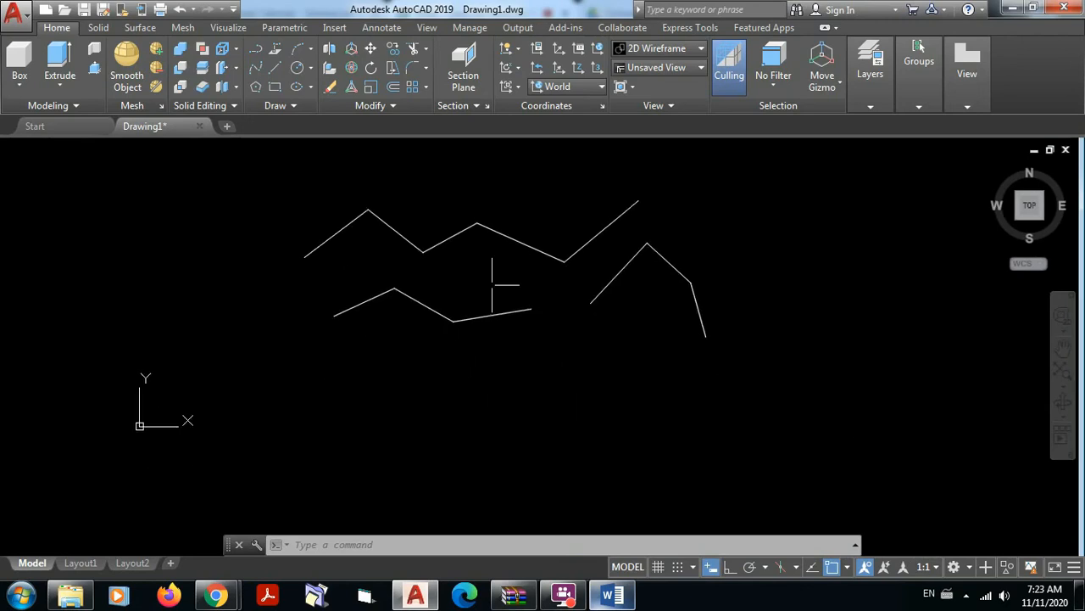
left_click(280, 69)
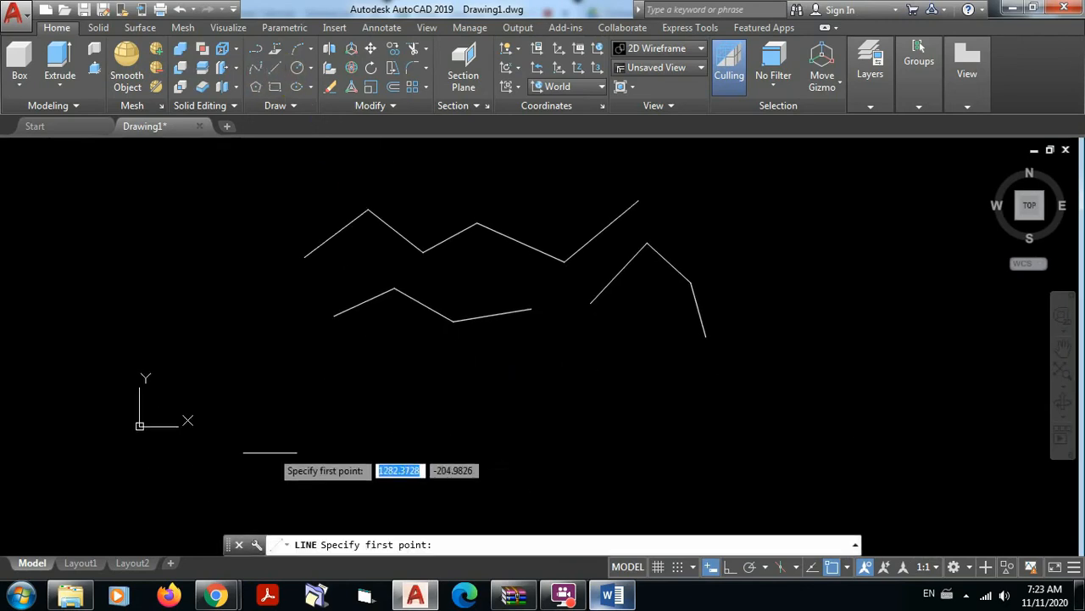
left_click(268, 70)
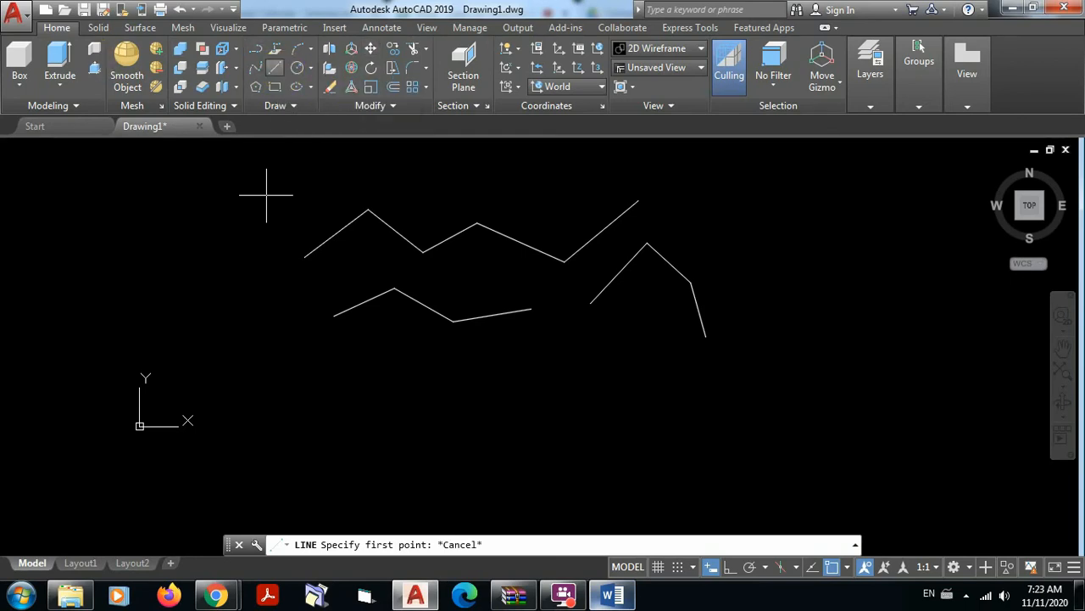
left_click(270, 428)
left_click(352, 368)
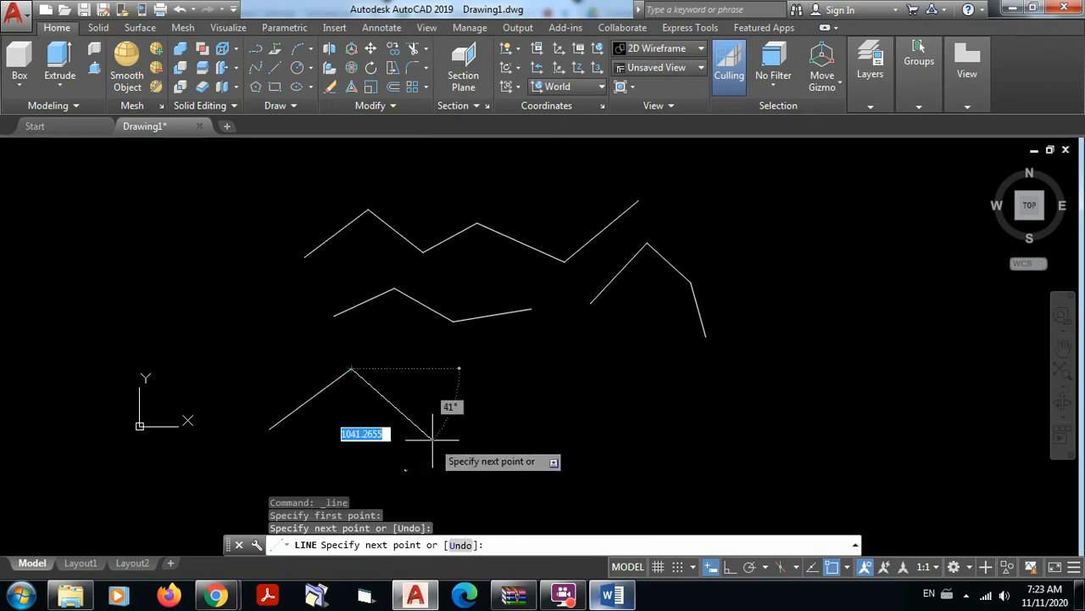
left_click(433, 439)
left_click(545, 374)
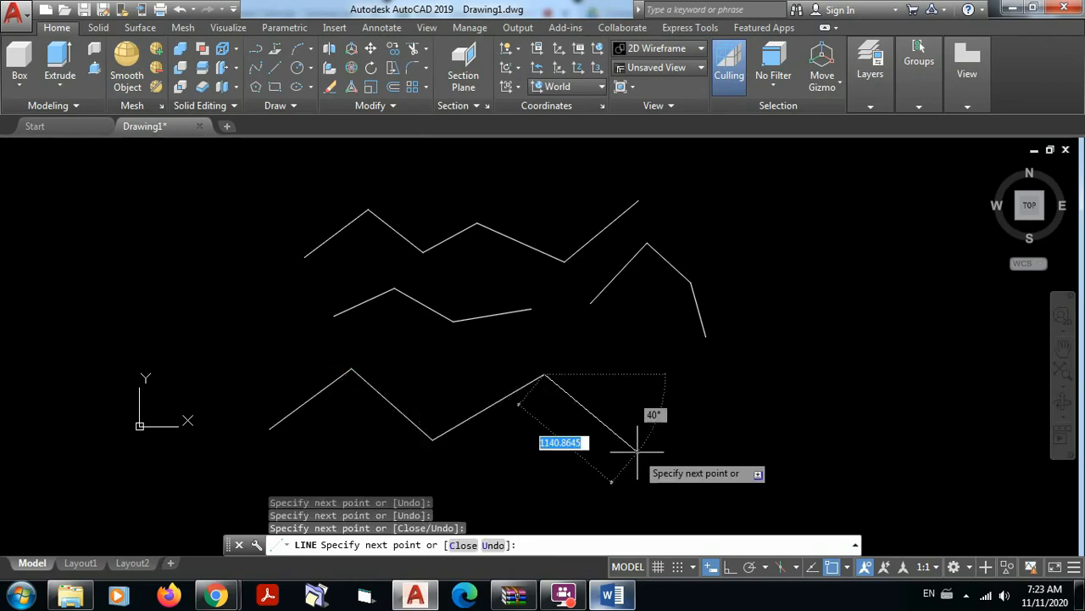
left_click(637, 450)
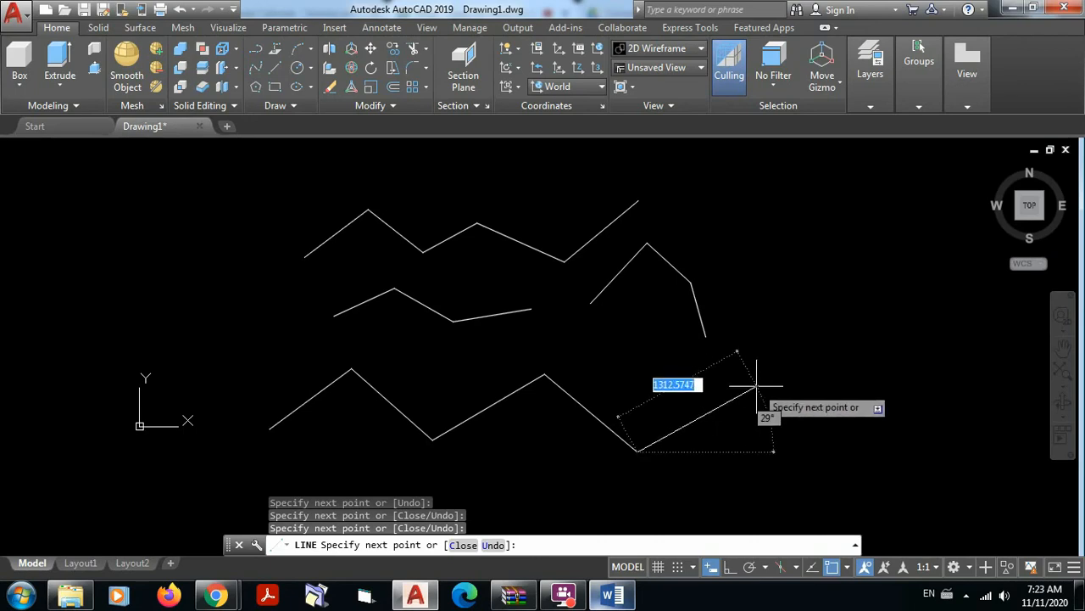
left_click(757, 386)
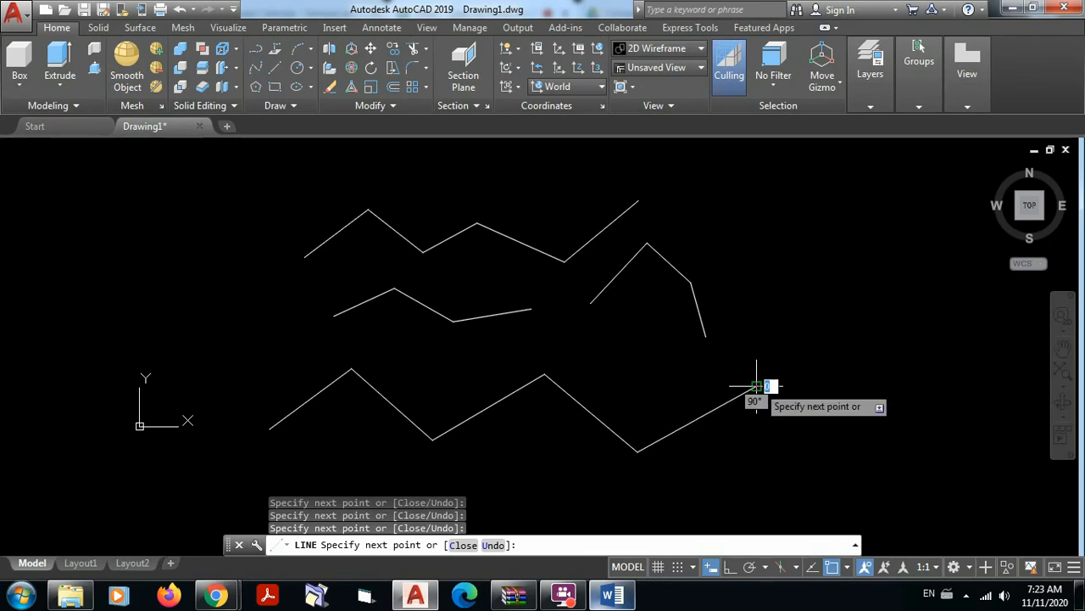
key("Escape")
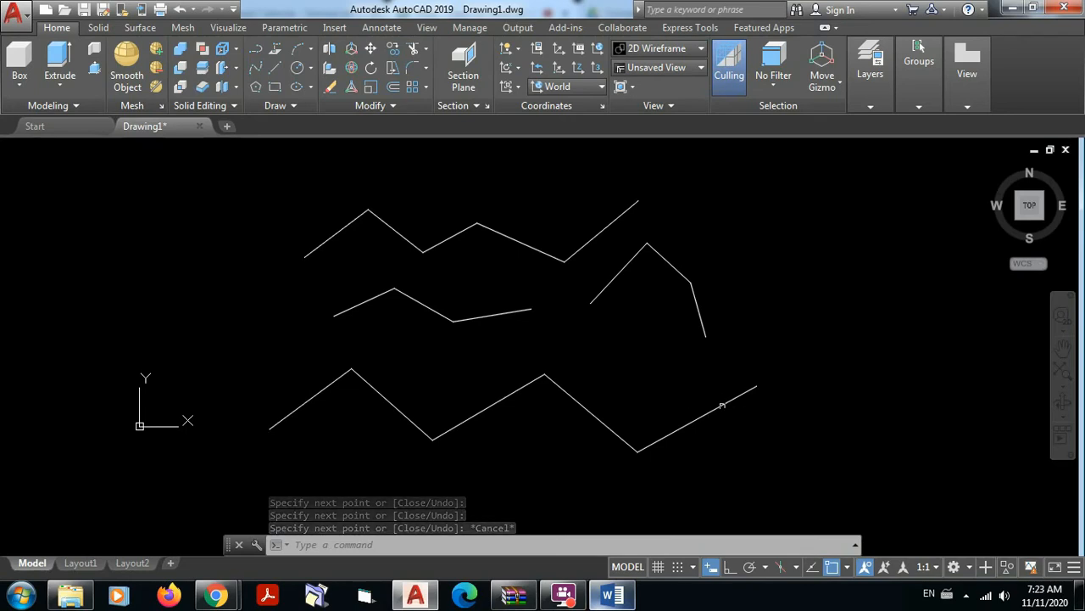
Draw a second five-segment zigzag with the Line command below the existing one, its first segment about 1400 units long.
left_click(275, 67)
scroll(670, 441, "down", 3)
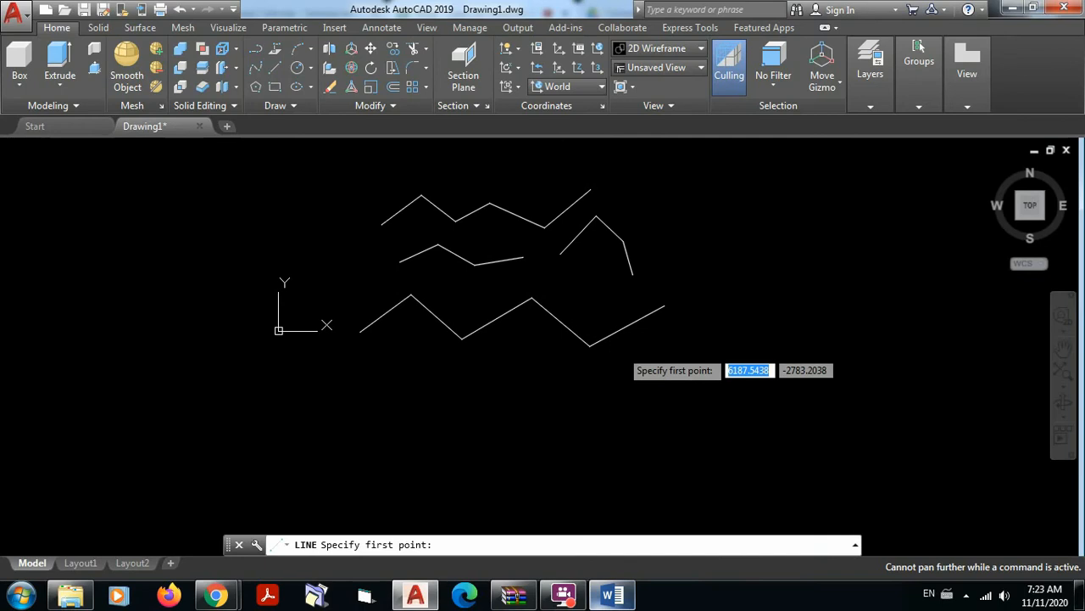
left_click(355, 429)
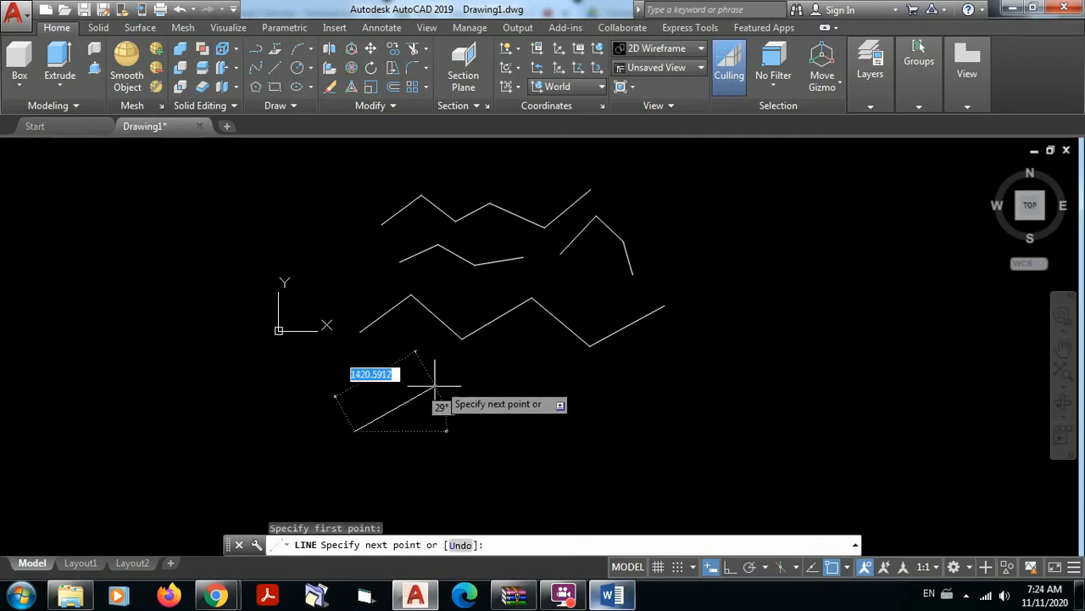
left_click(438, 384)
left_click(541, 435)
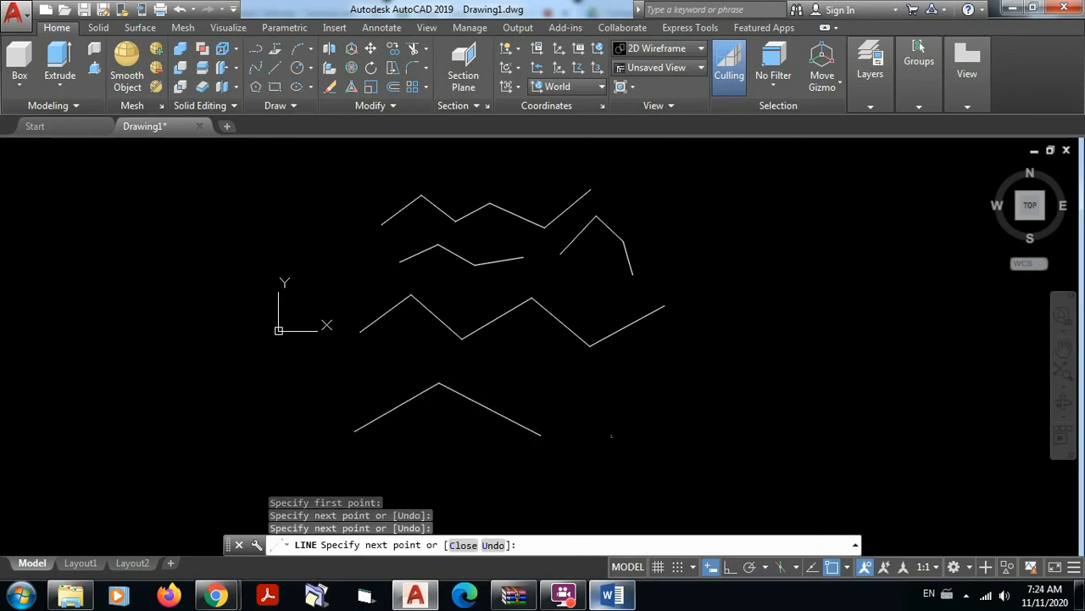
left_click(591, 387)
left_click(669, 426)
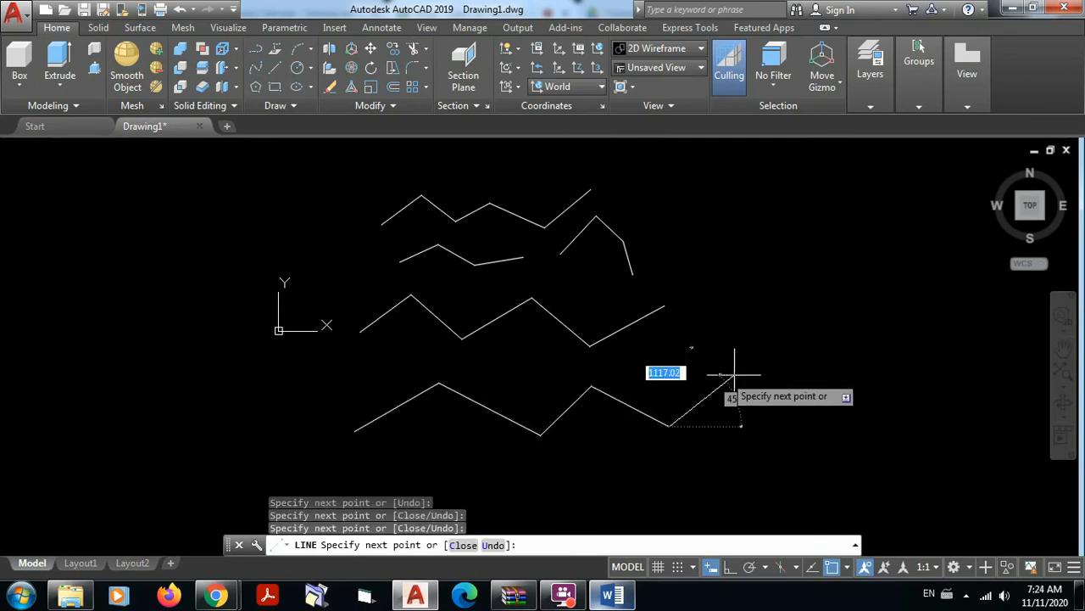
left_click(734, 374)
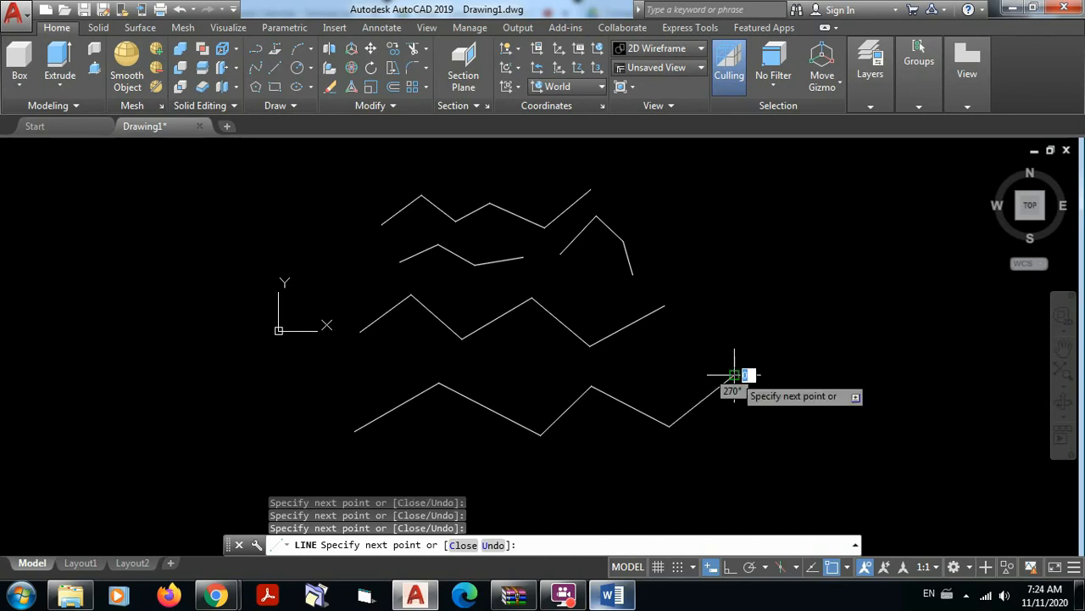
key("Return")
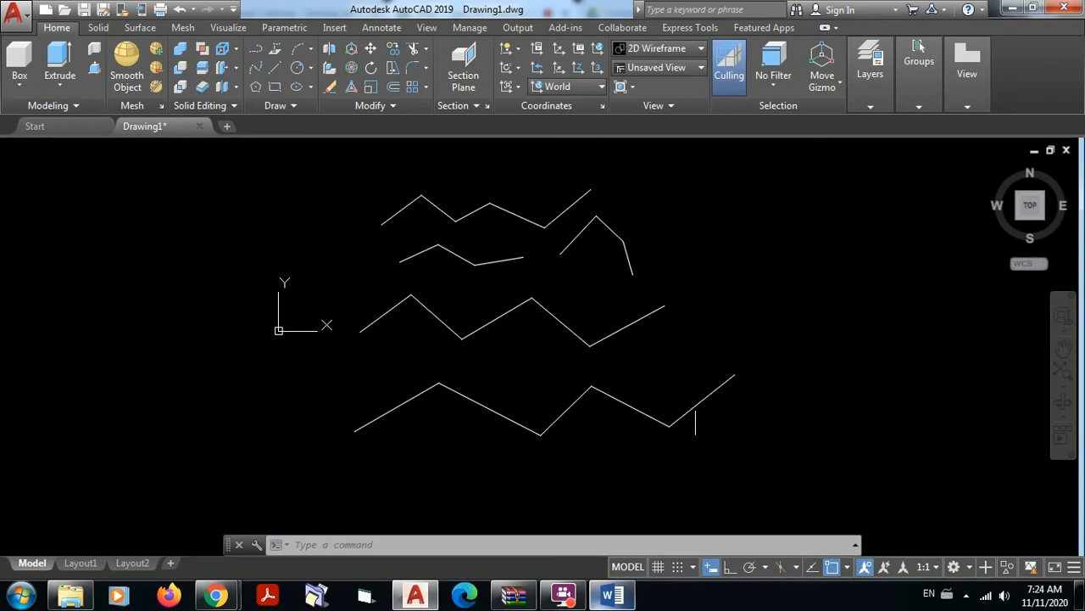
Select and deselect the last segment of the lowest zigzag, and do the same with the zigzag above it.
left_click(696, 405)
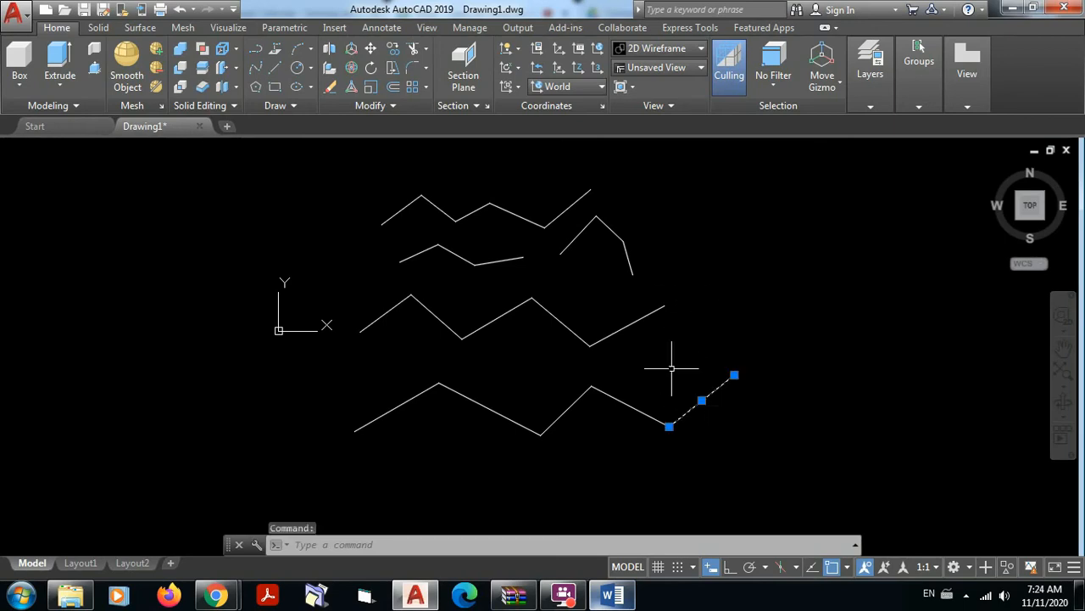
key("Escape")
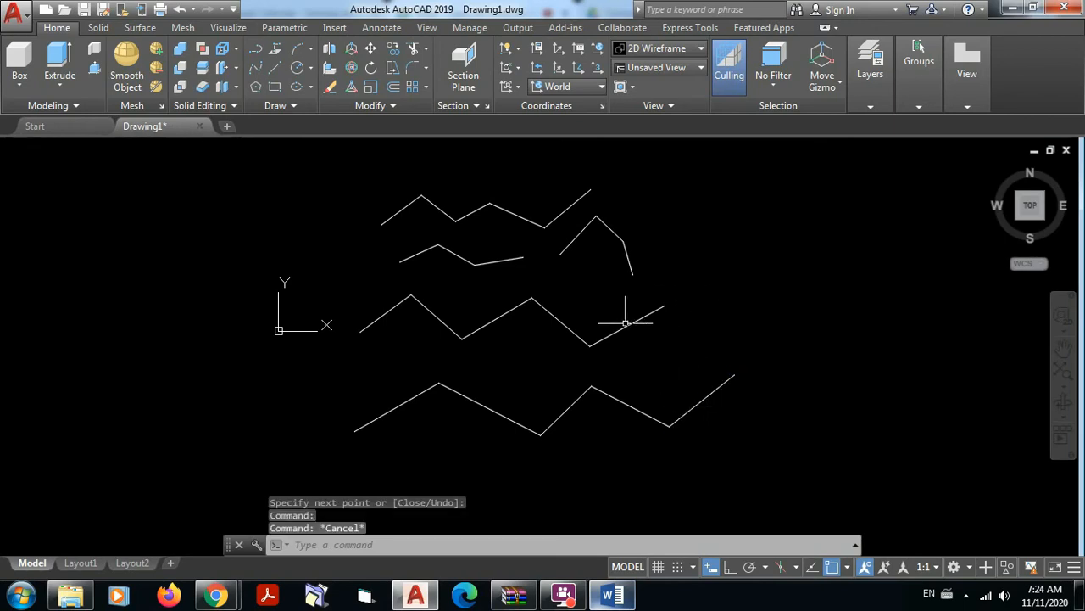
left_click(626, 325)
key("Escape")
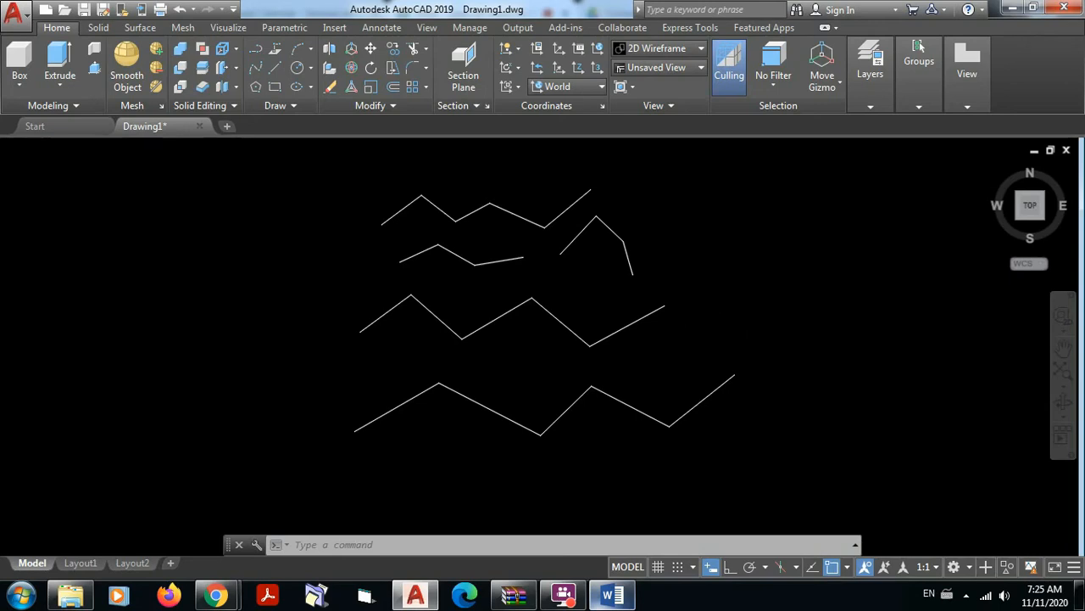
Start a line below the zigzags, turn on Ortho mode and draw a horizontal segment toward +X.
scroll(729, 324, "down", 2)
middle_click_drag(734, 327, 678, 283)
scroll(578, 305, "up", 2)
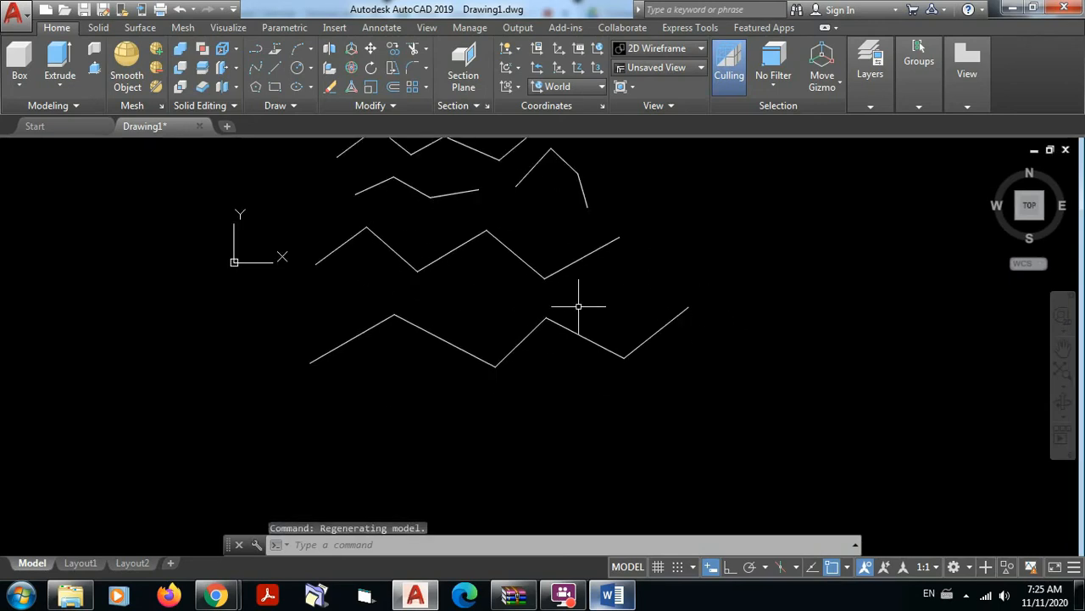
left_click(274, 71)
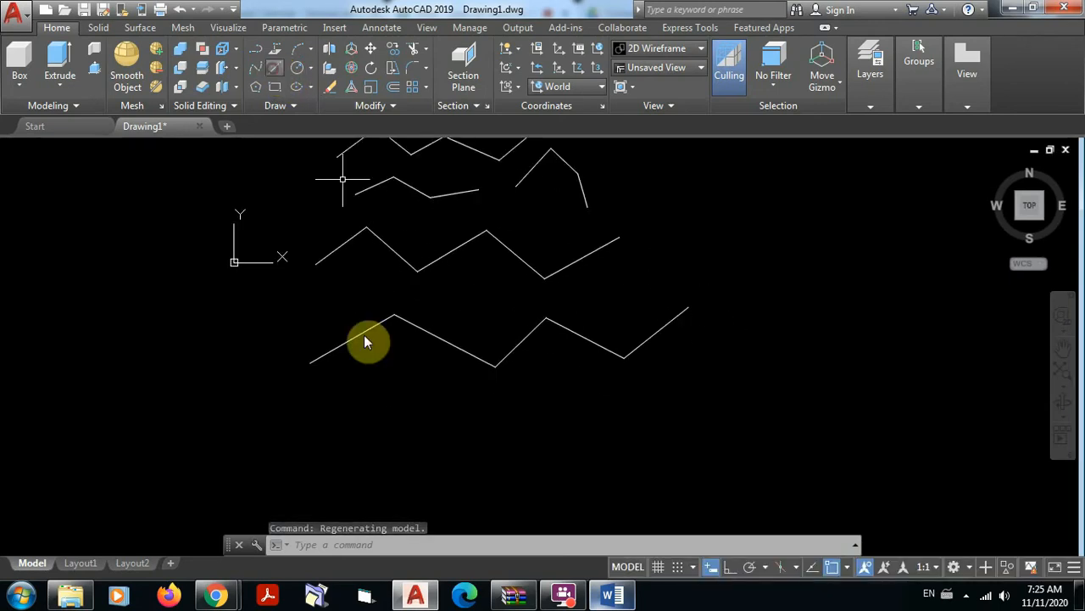
left_click(295, 443)
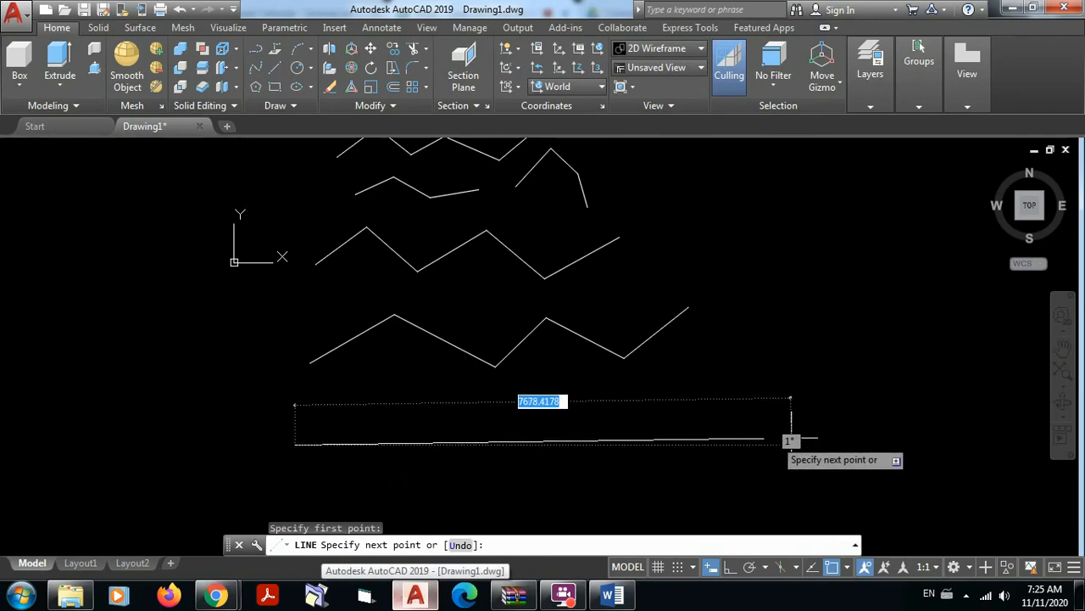
key("F8")
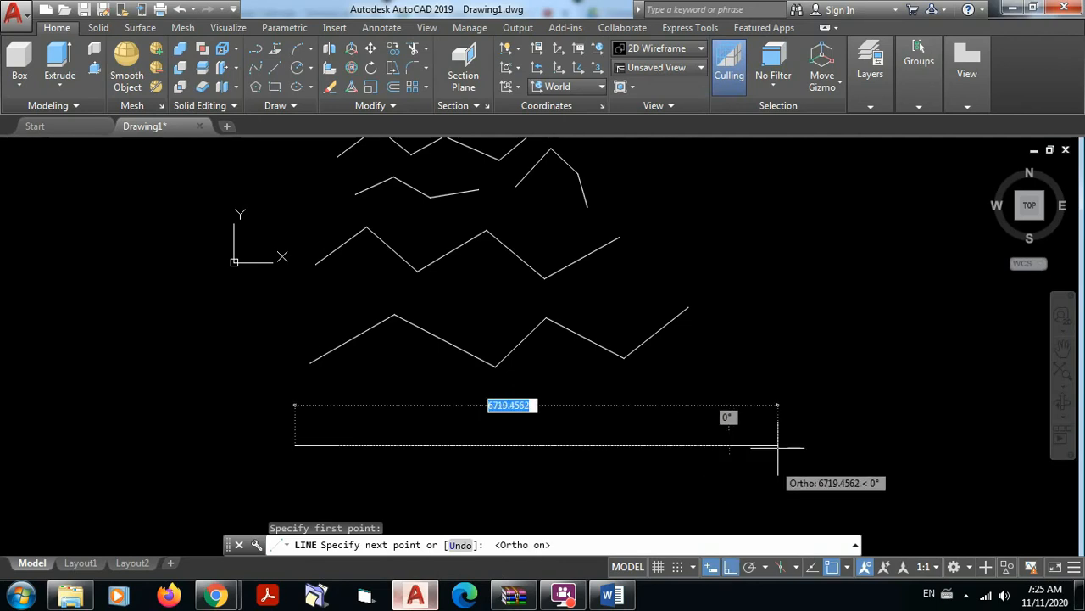
mouse_move(667, 454)
middle_mouse_down()
mouse_move(654, 334)
mouse_move(686, 255)
middle_mouse_up()
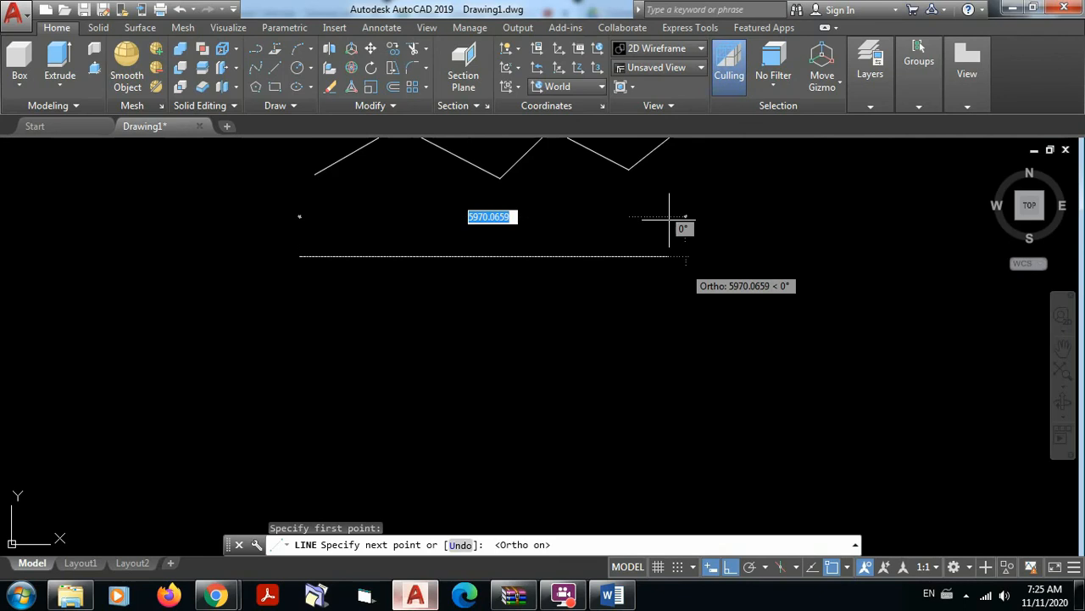
left_click(638, 255)
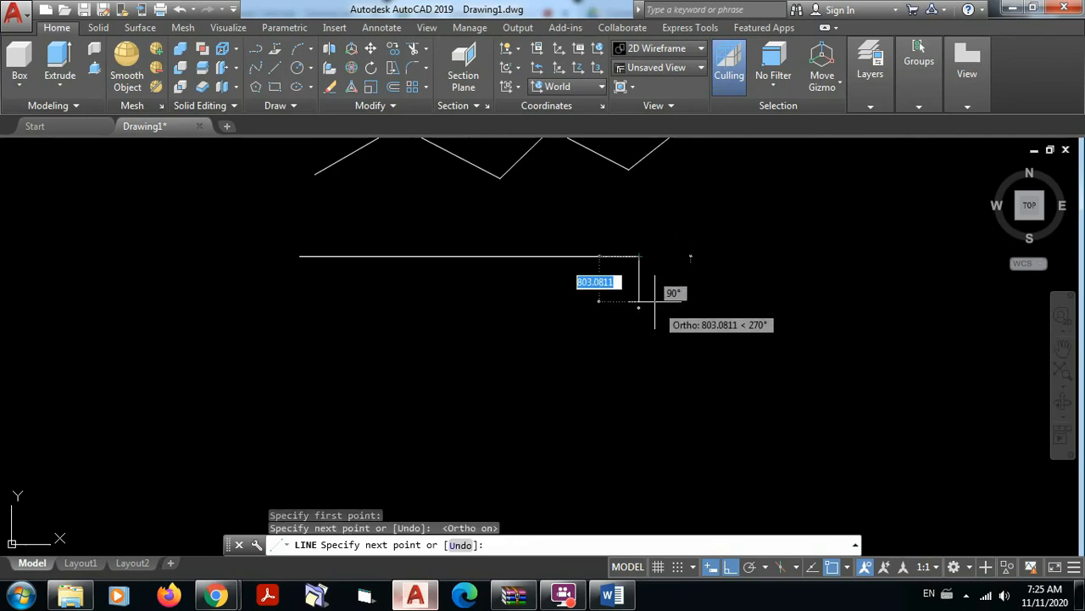
Continue with a vertical side about 4200 units down and a longer horizontal base back past the starting point, and end the line.
middle_click_drag(669, 474, 672, 357)
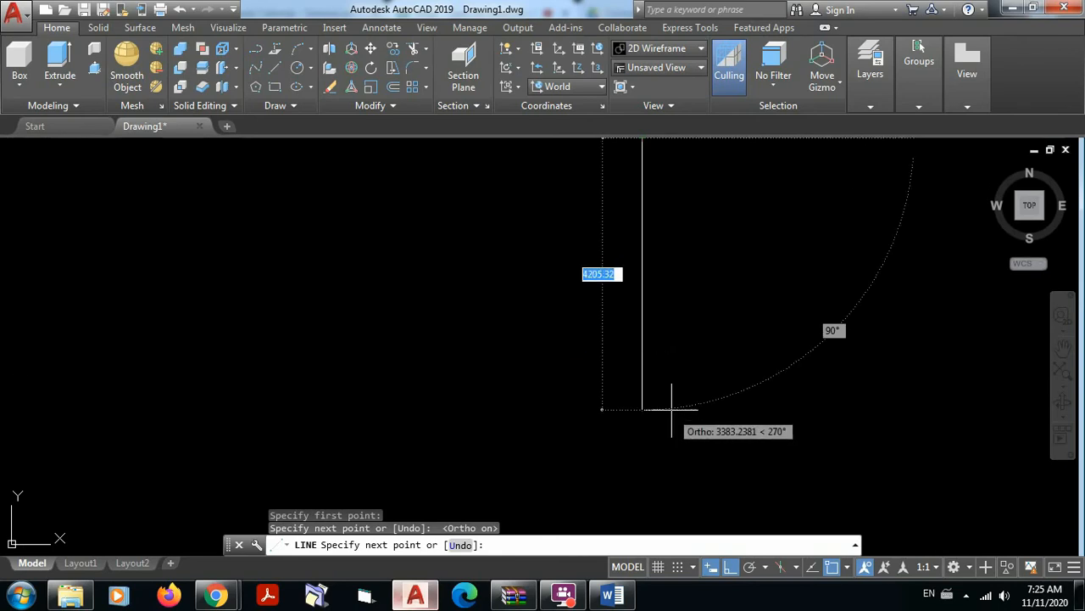
left_click(644, 411)
scroll(680, 400, "down", 2)
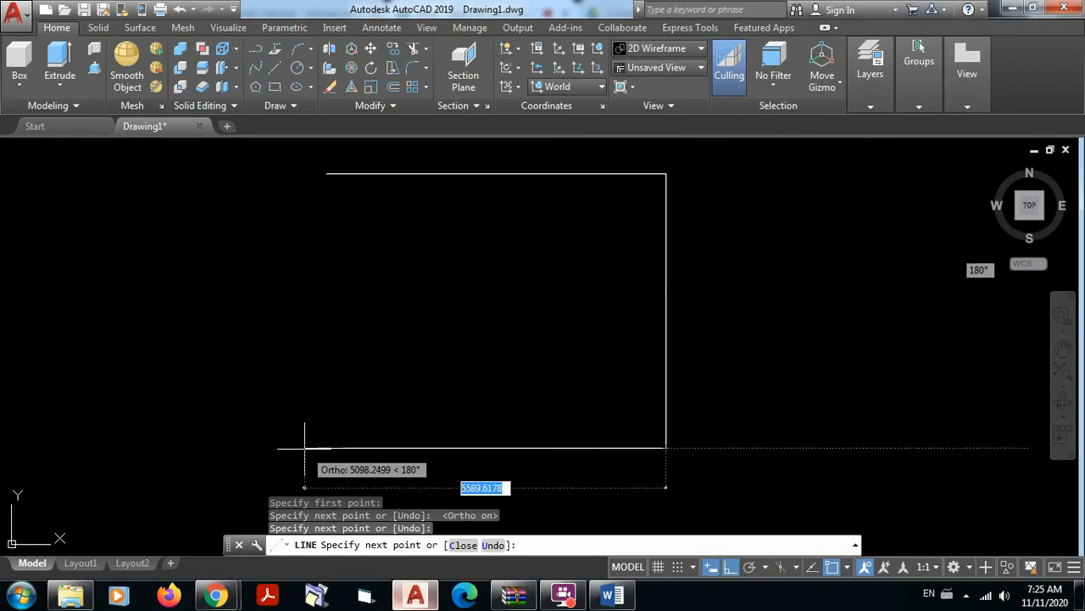
left_click(177, 446)
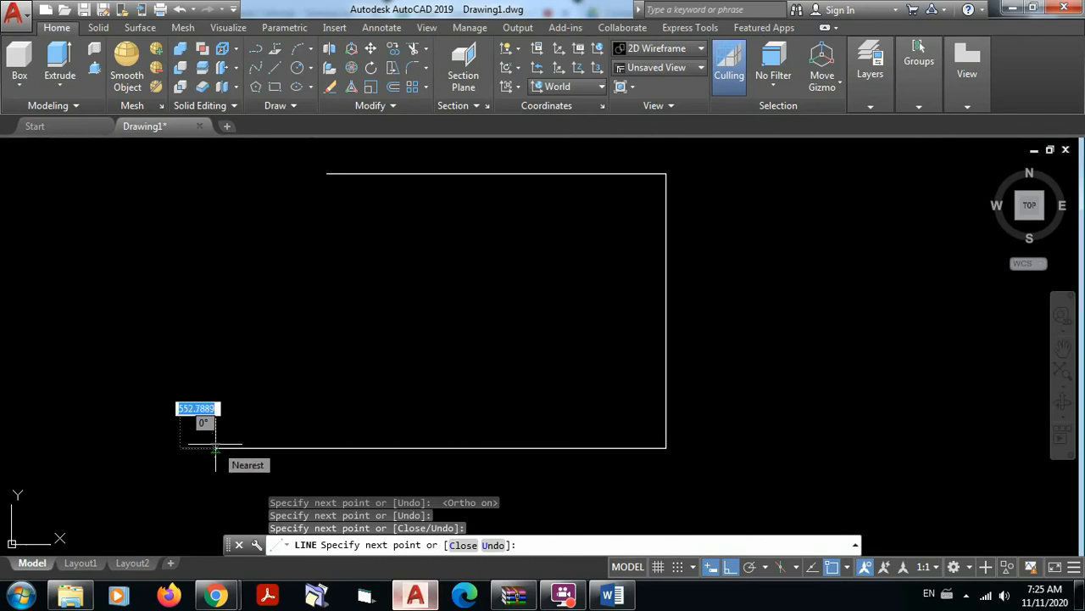
key("Return")
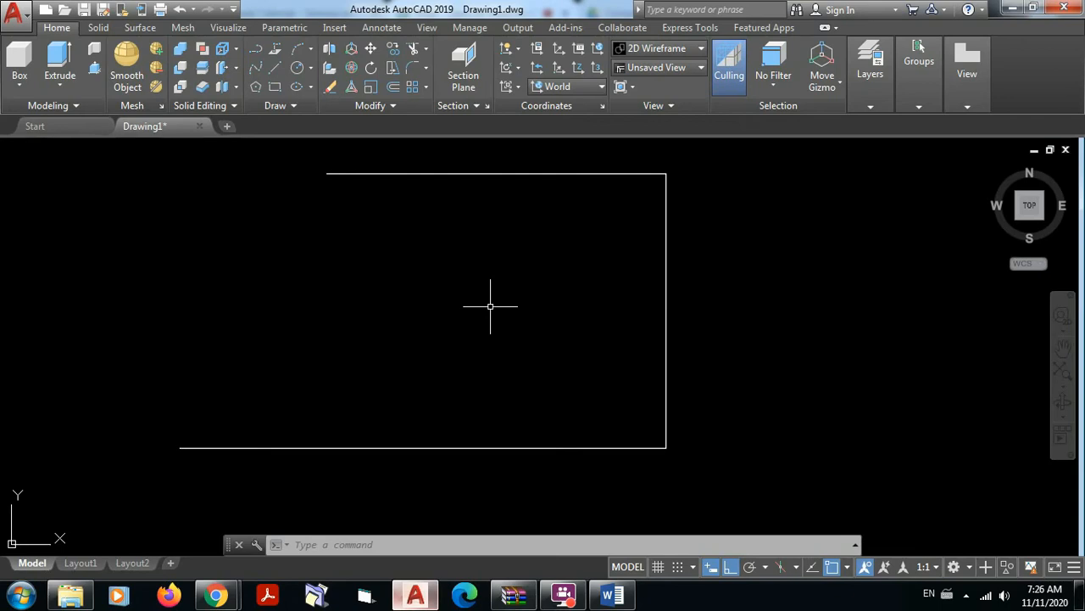
Close the open side of the shape with a line from the base's free endpoint to the top segment's free endpoint.
type("l")
key("Return")
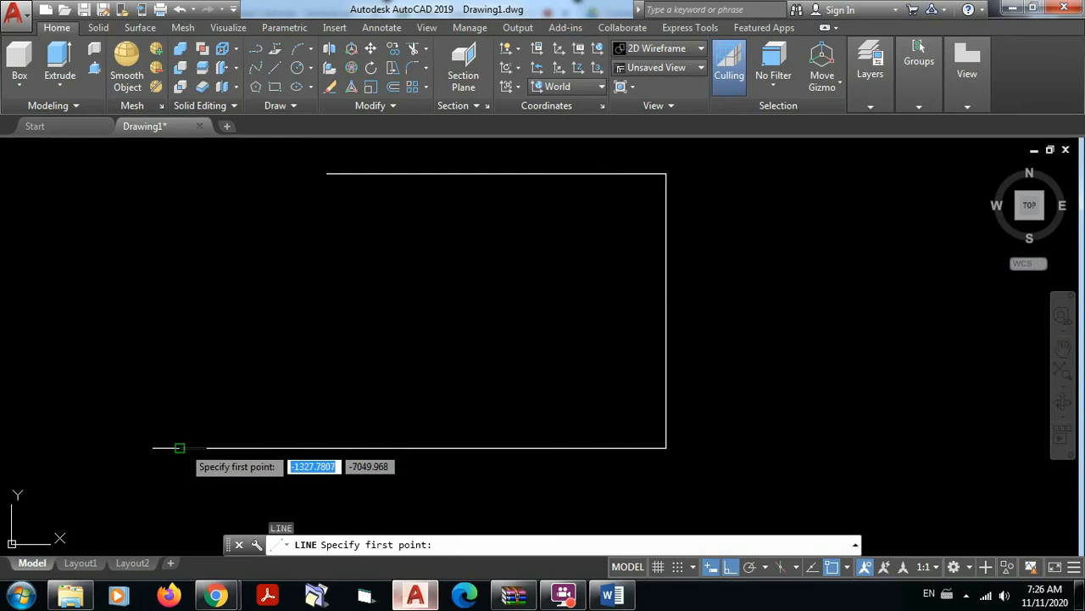
left_click(179, 447)
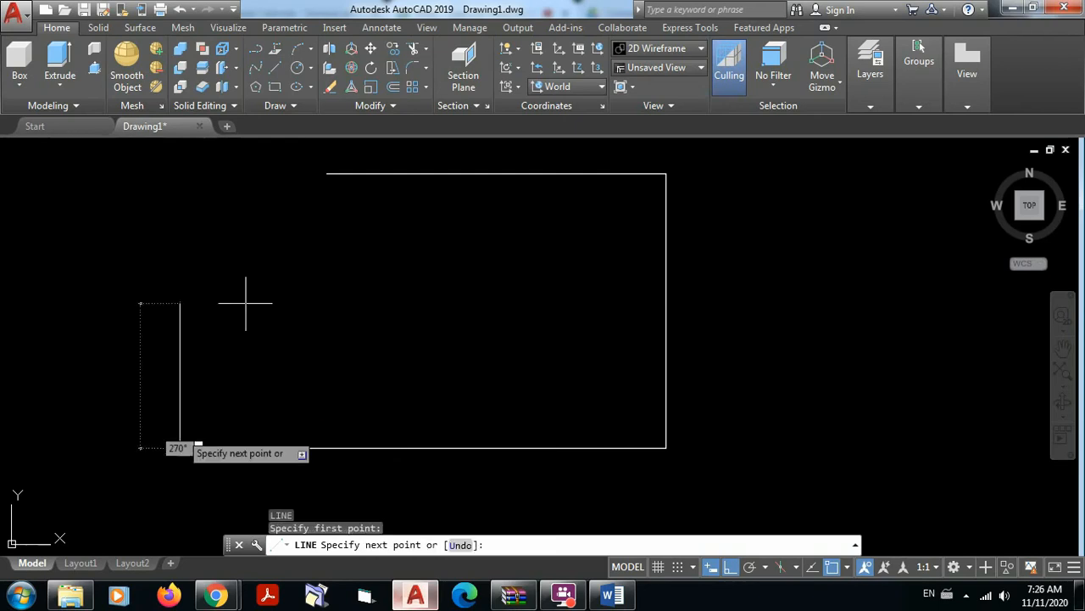
left_click(327, 174)
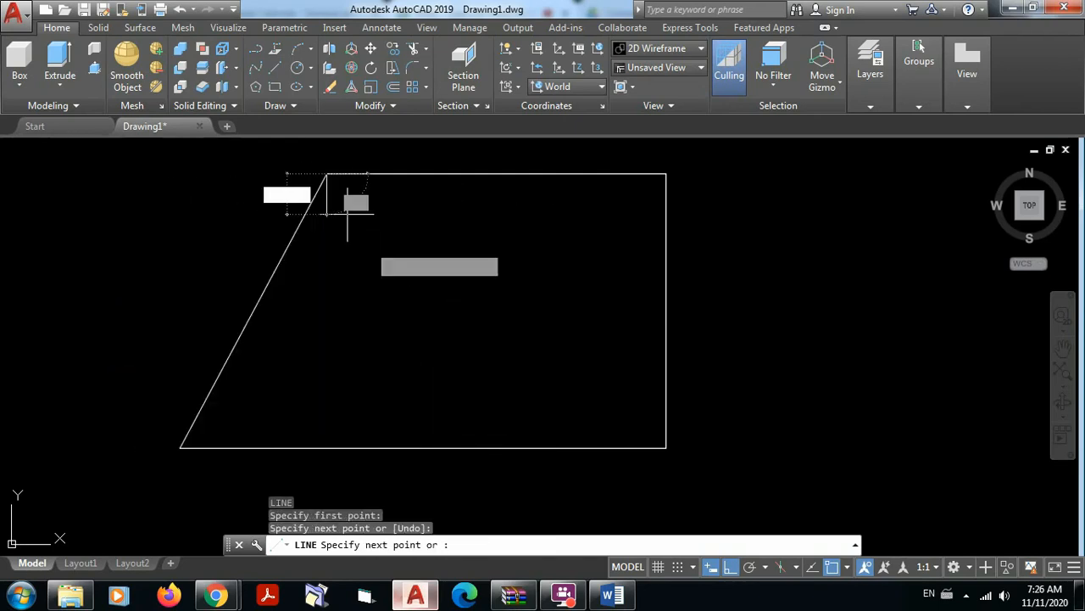
key("Escape")
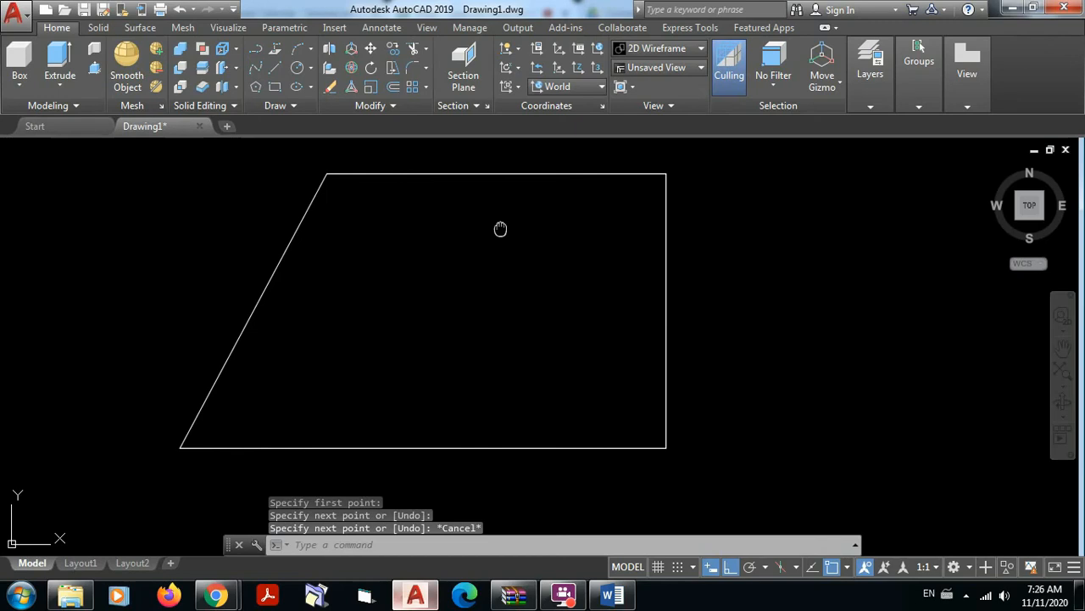
Draw two perpendicular lines beside the closed shape, one horizontal and one running about 3100 units down from its far end.
mouse_move(500, 229)
middle_mouse_down()
mouse_move(381, 226)
mouse_move(424, 212)
middle_mouse_up()
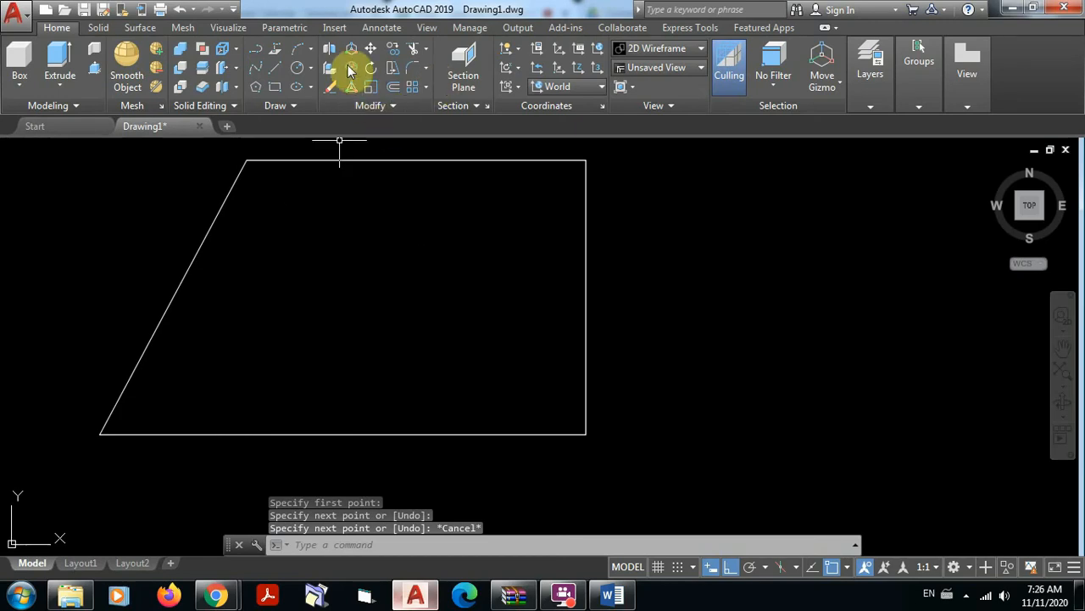
key("space")
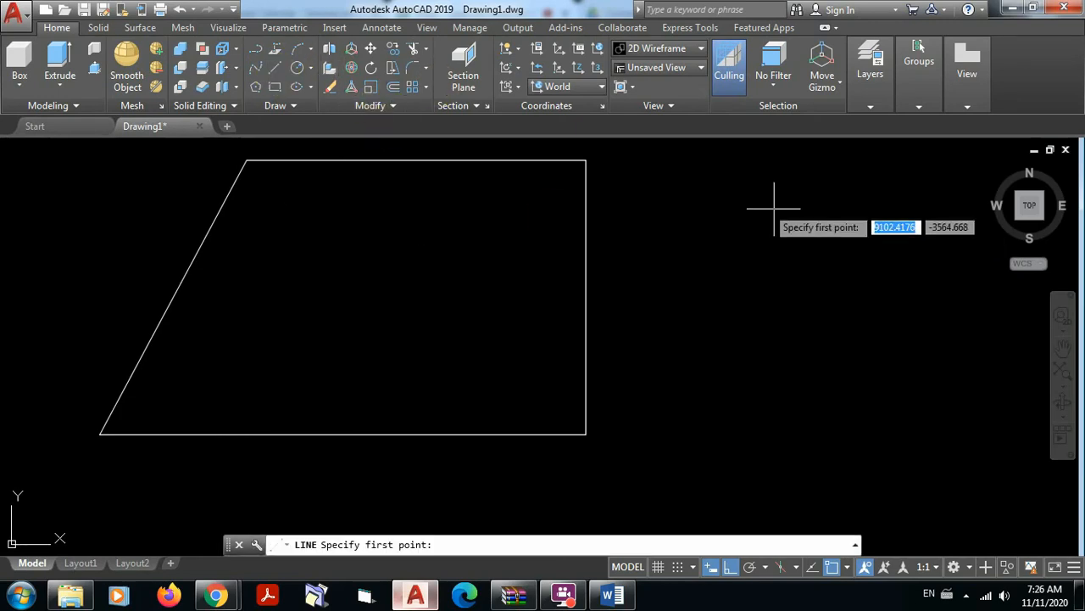
left_click(673, 197)
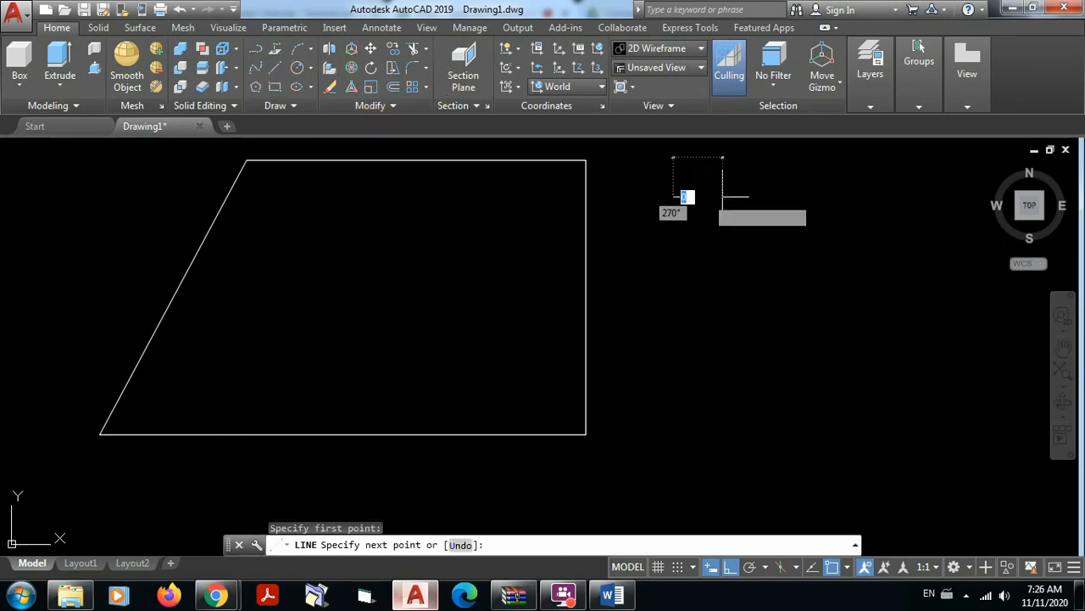
left_click(868, 197)
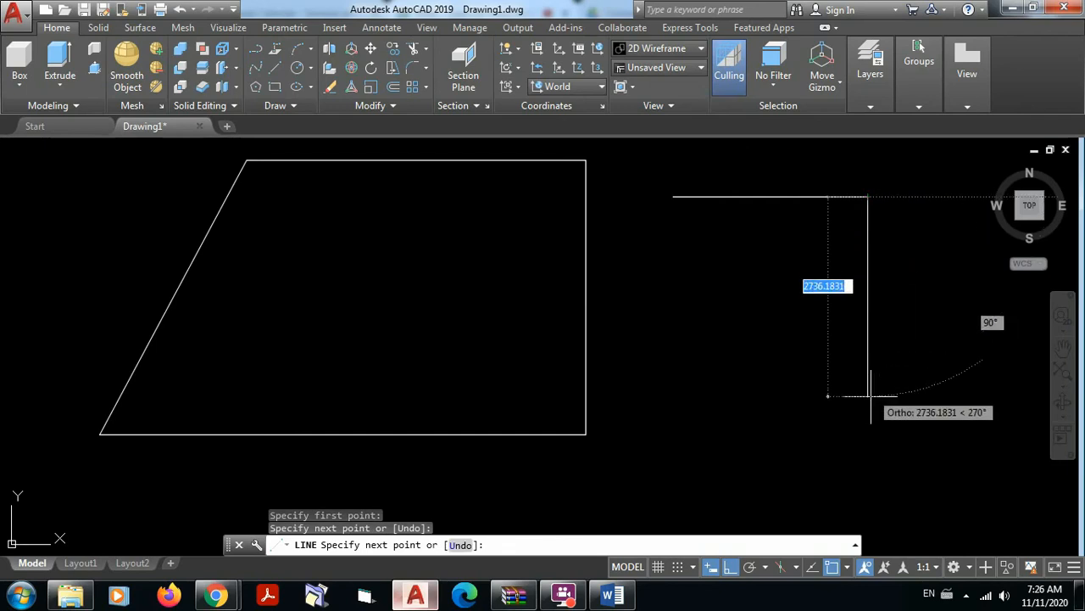
left_click(867, 395)
key("space")
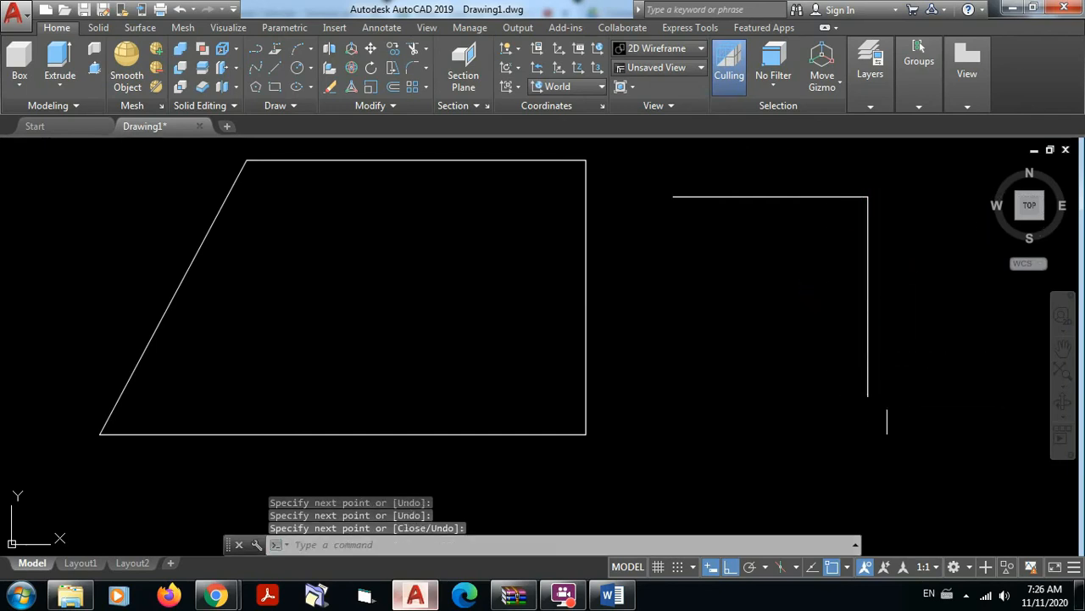
key("space")
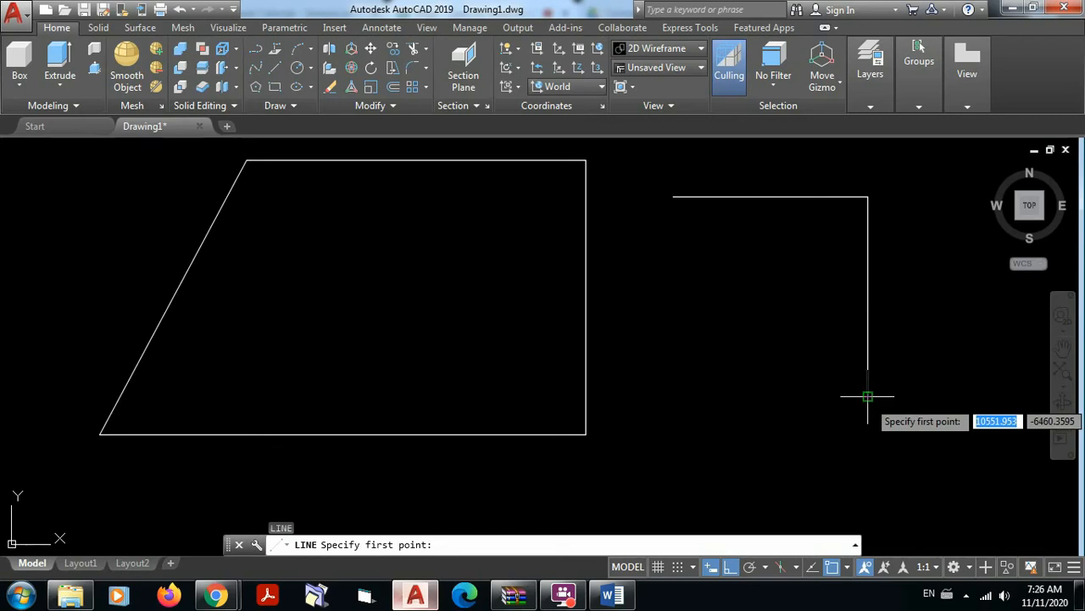
left_click(867, 396)
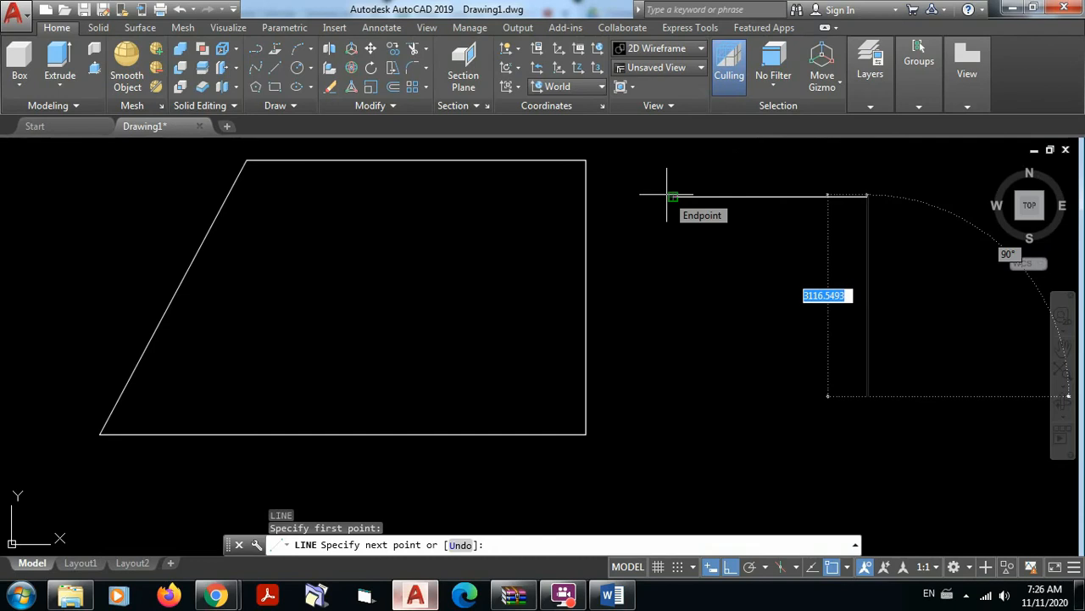
key("Escape")
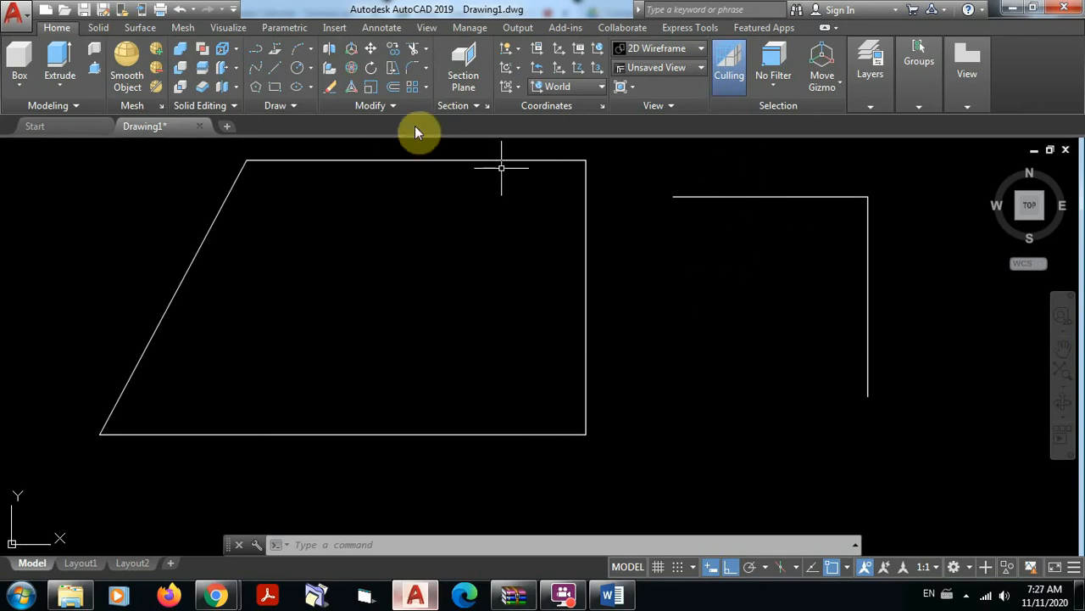
Draw a second pair of perpendicular lines inside the open corner, one horizontal toward +X and one vertical going down.
left_click(273, 70)
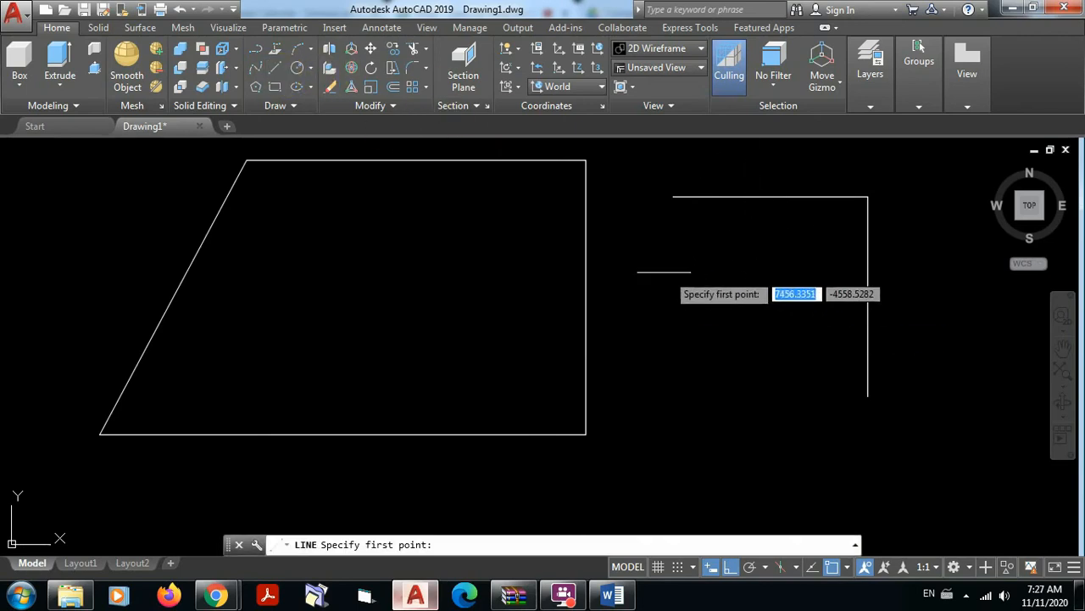
left_click(663, 271)
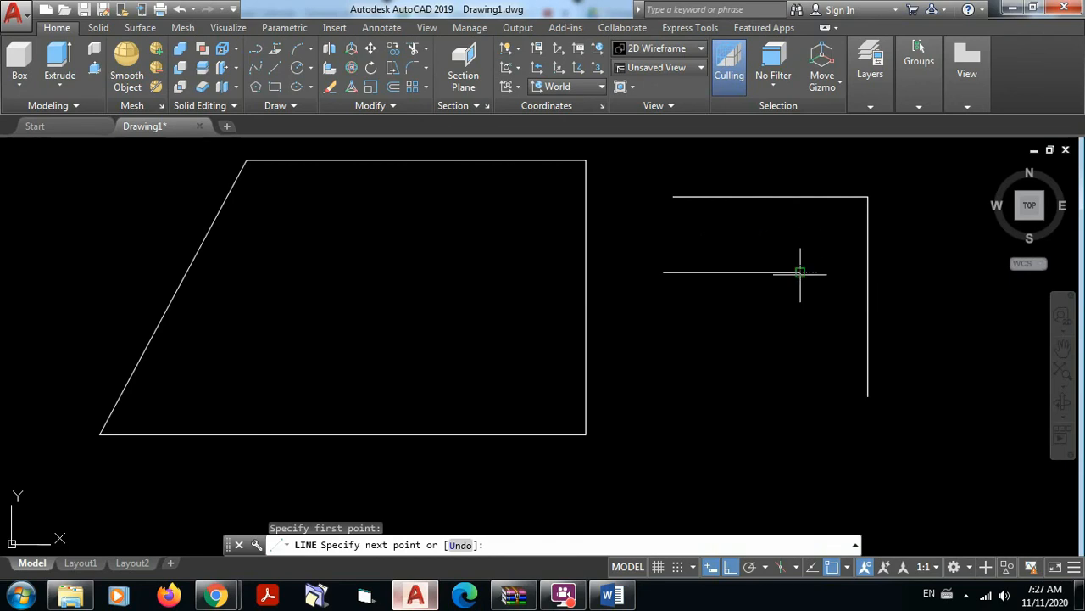
left_click(800, 272)
left_click(804, 465)
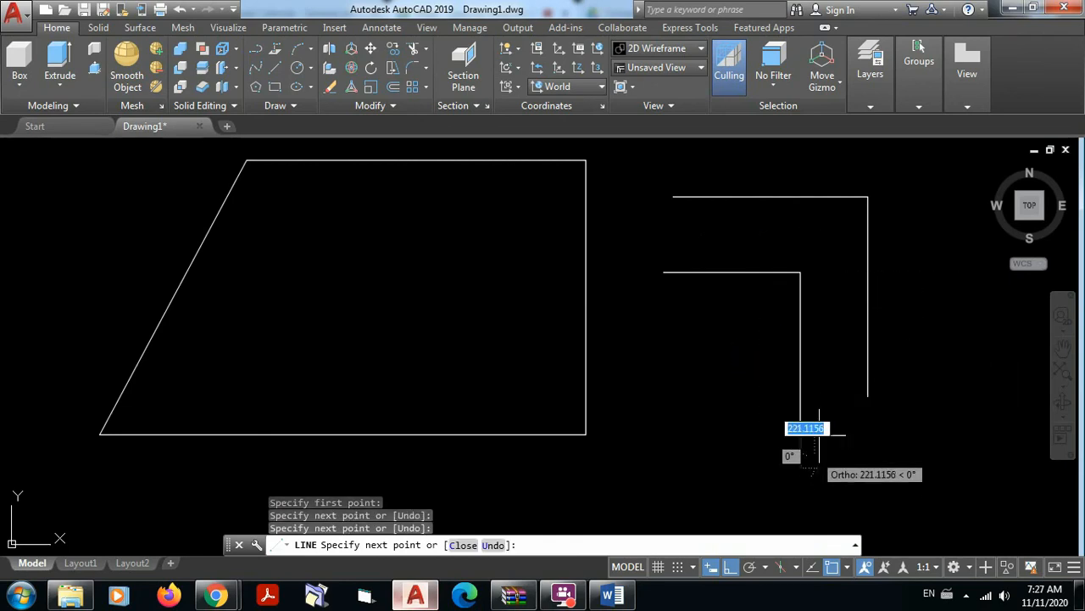
left_click(803, 466)
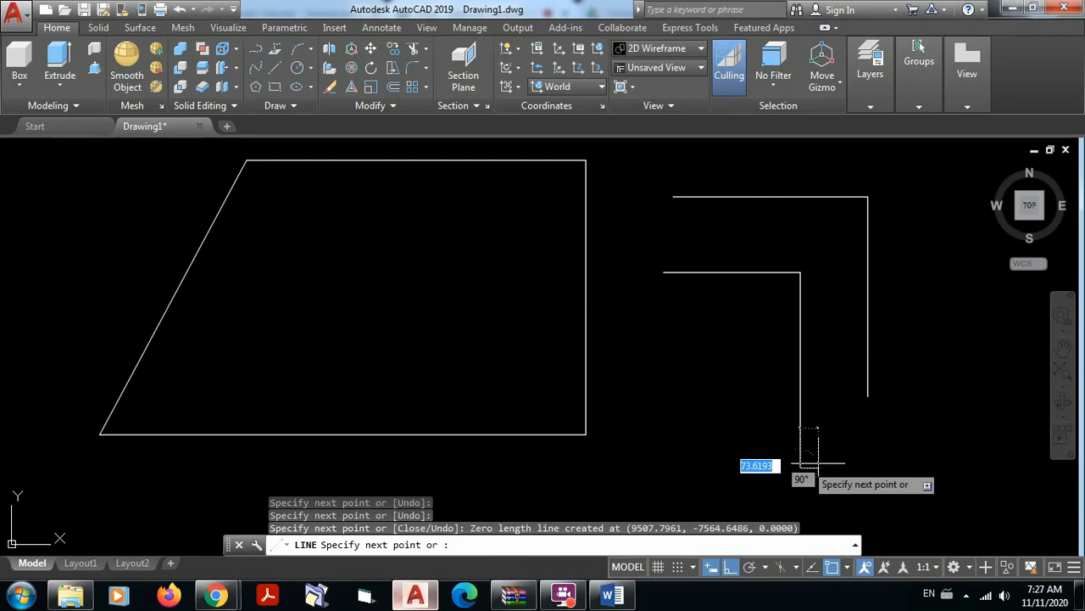
key("Return")
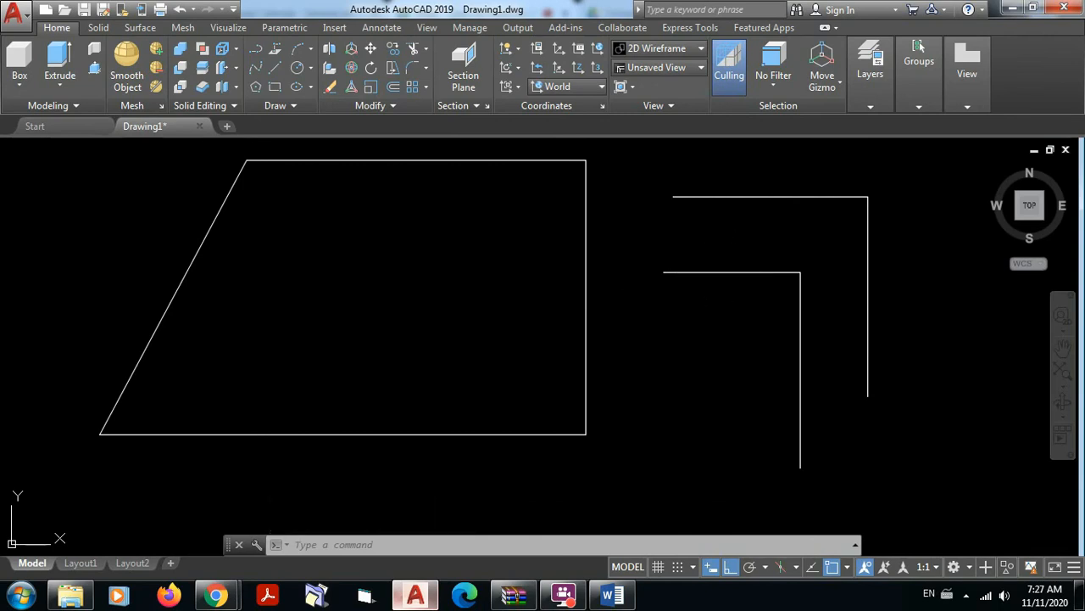
Erase the inner horizontal line, the inner vertical line and the leftover zero-length line at its lower end.
left_click(735, 271)
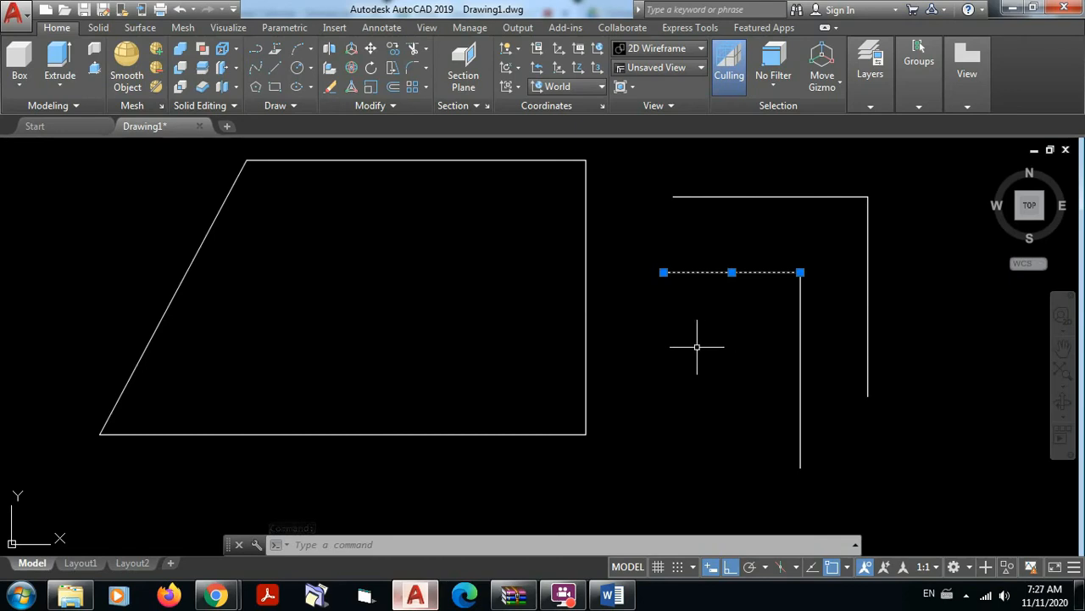
key("Delete")
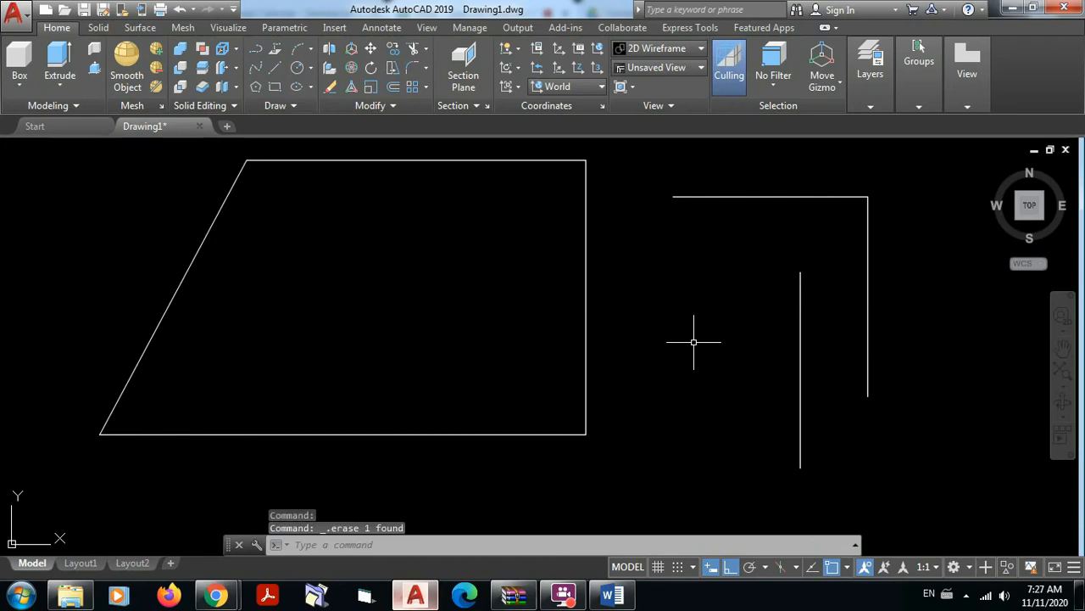
key("Return")
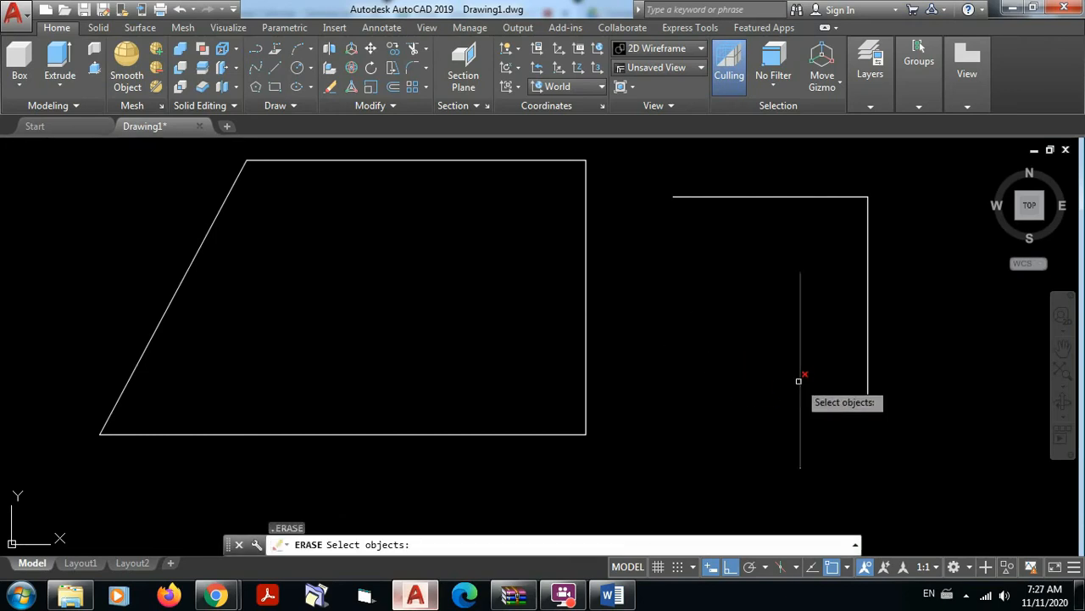
left_click(798, 380)
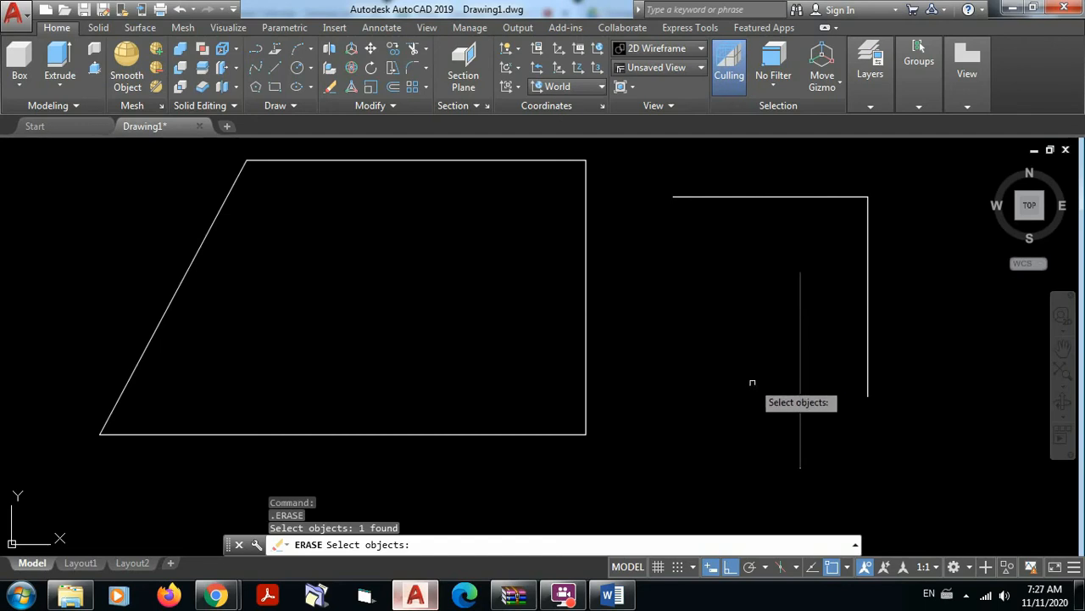
key("Return")
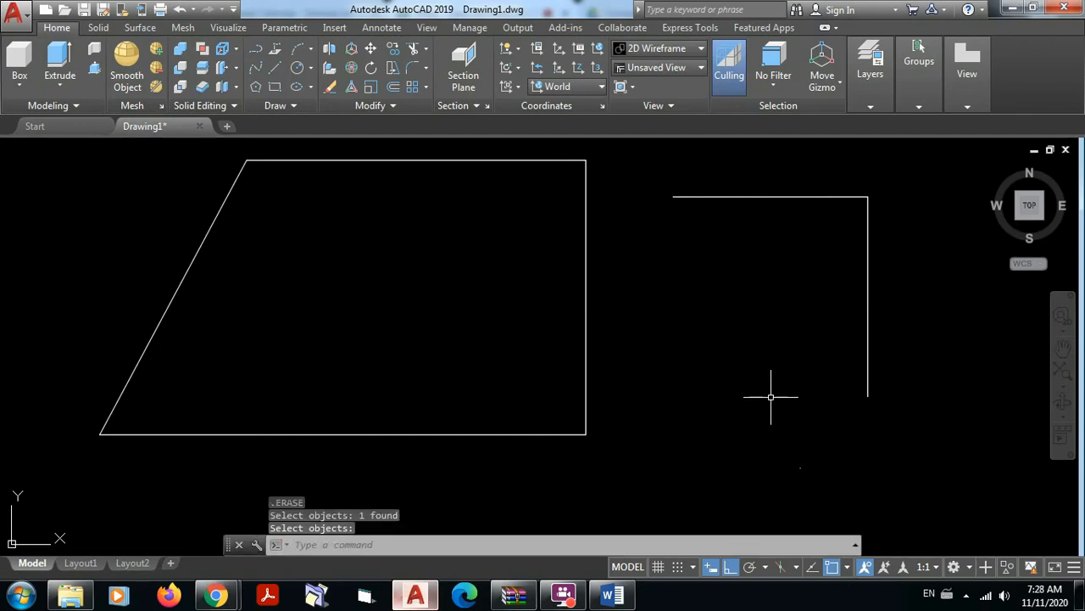
left_click(799, 467)
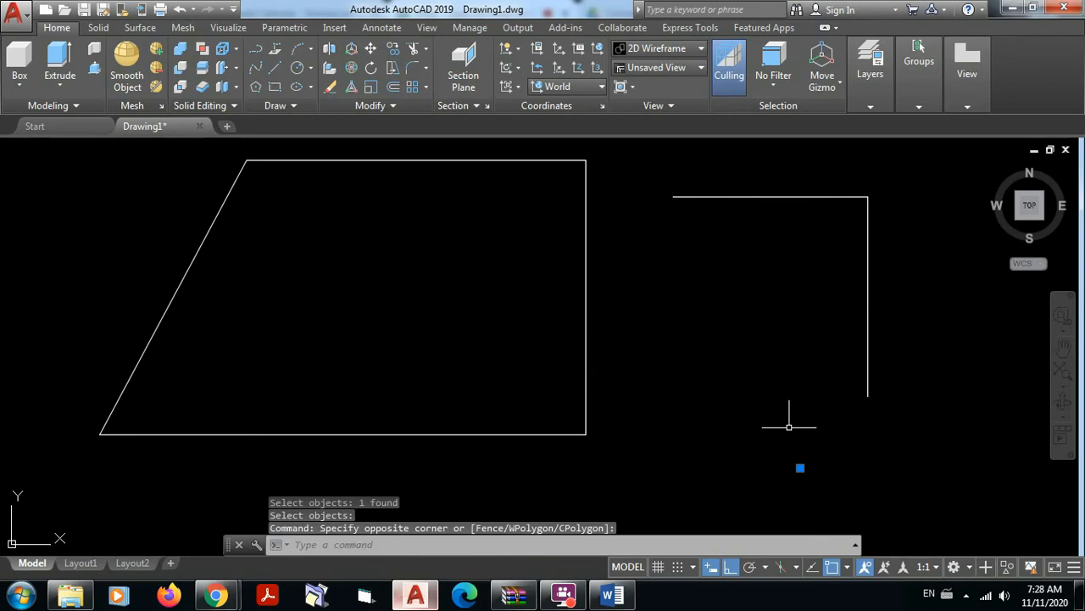
key("Delete")
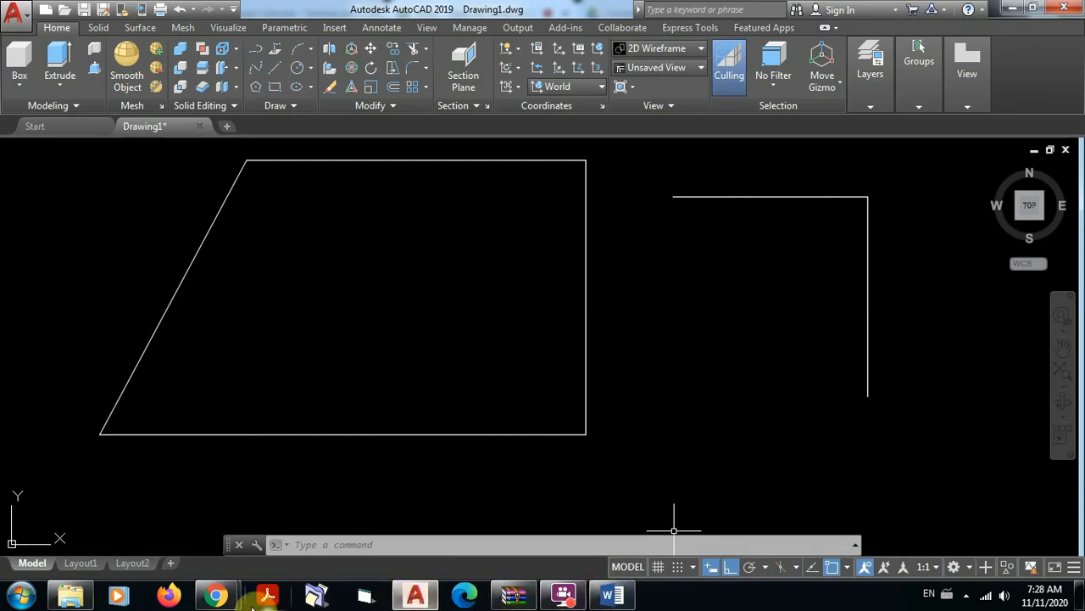
Switch to the Google Meet class to check the chat, and review the "Line = L" shortcut in the Word notes.
mouse_move(219, 598)
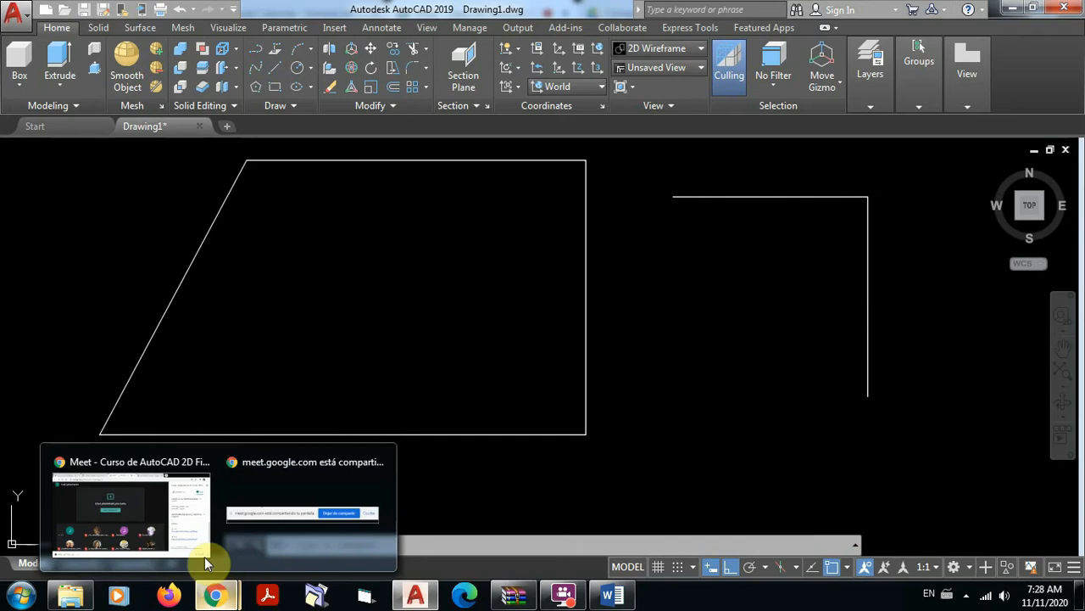
left_click(150, 501)
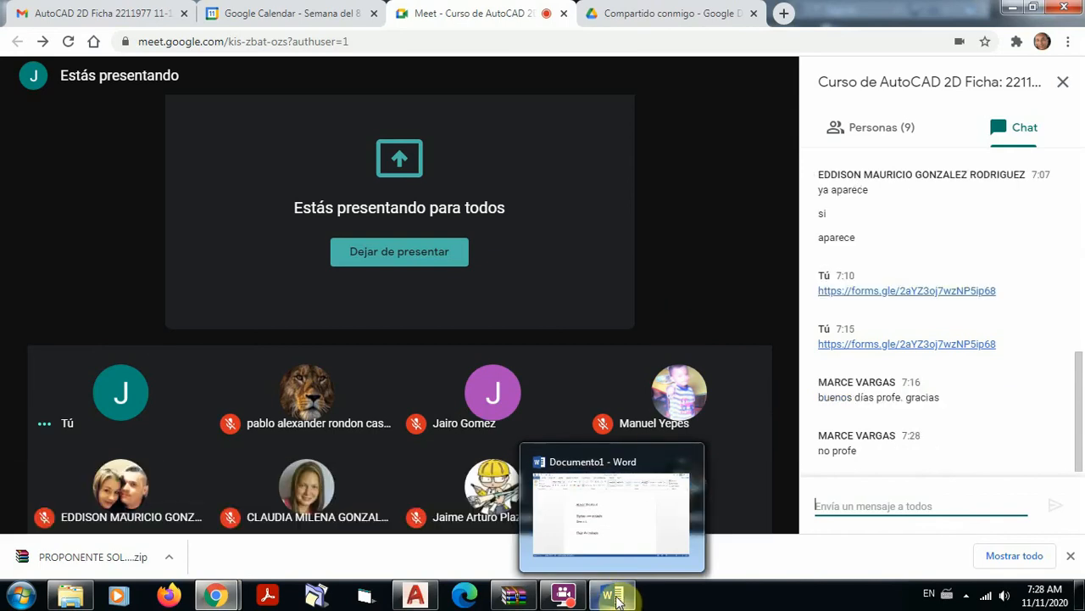
left_click(625, 521)
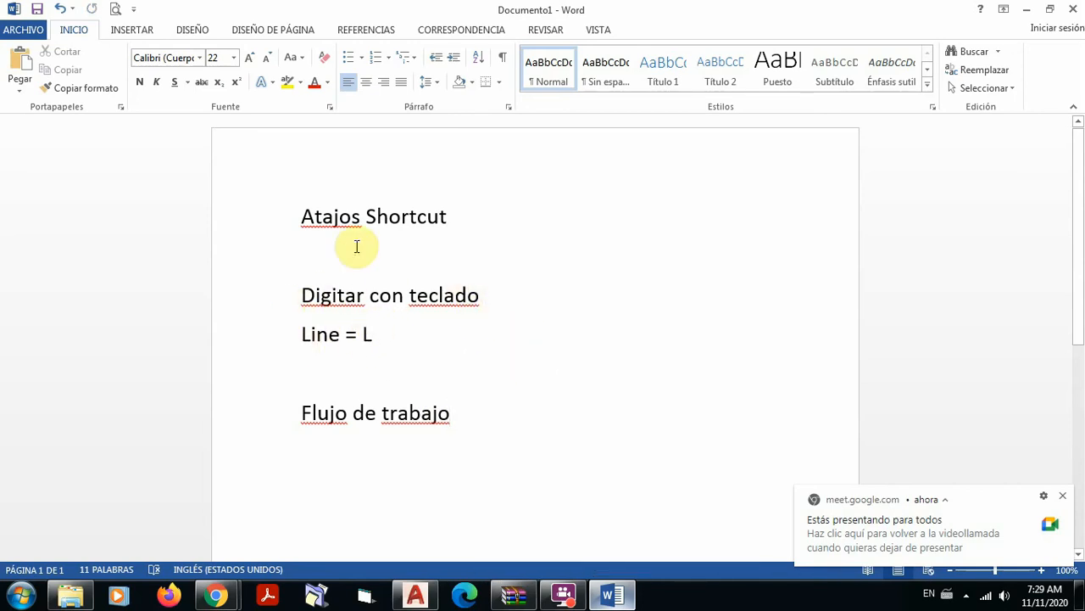
double_click(366, 333)
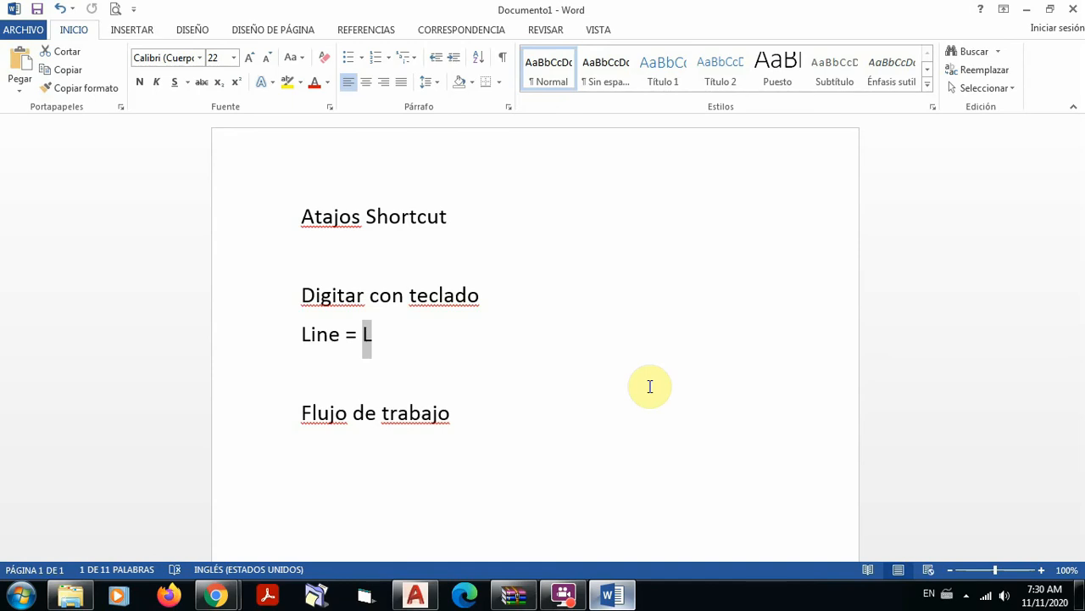
left_click(458, 355)
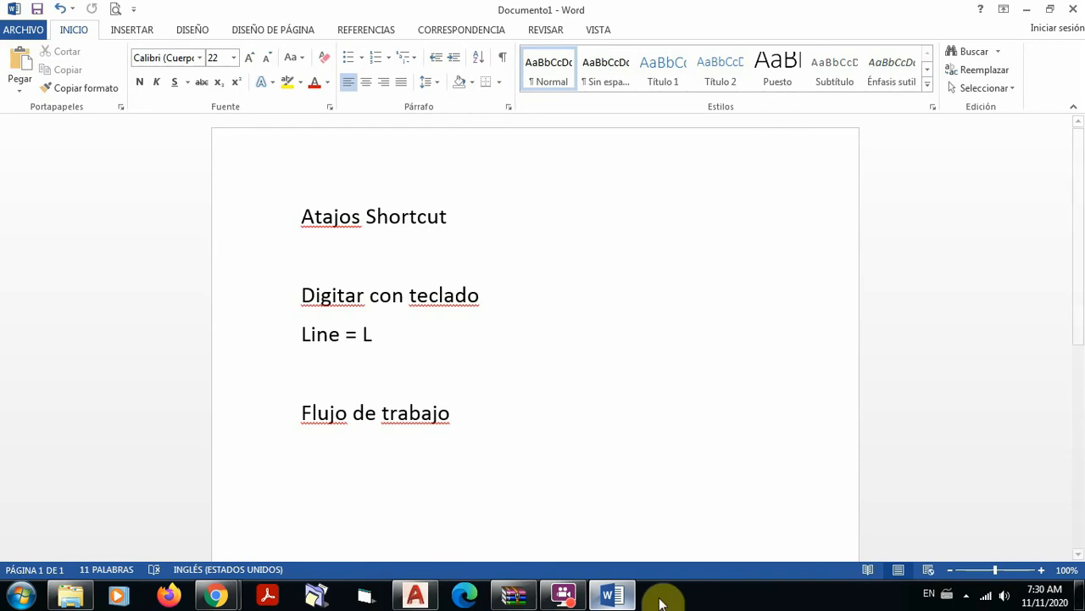
Switch back to AutoCAD and erase all zigzags and shapes with a crossing selection around the whole drawing.
left_click(415, 598)
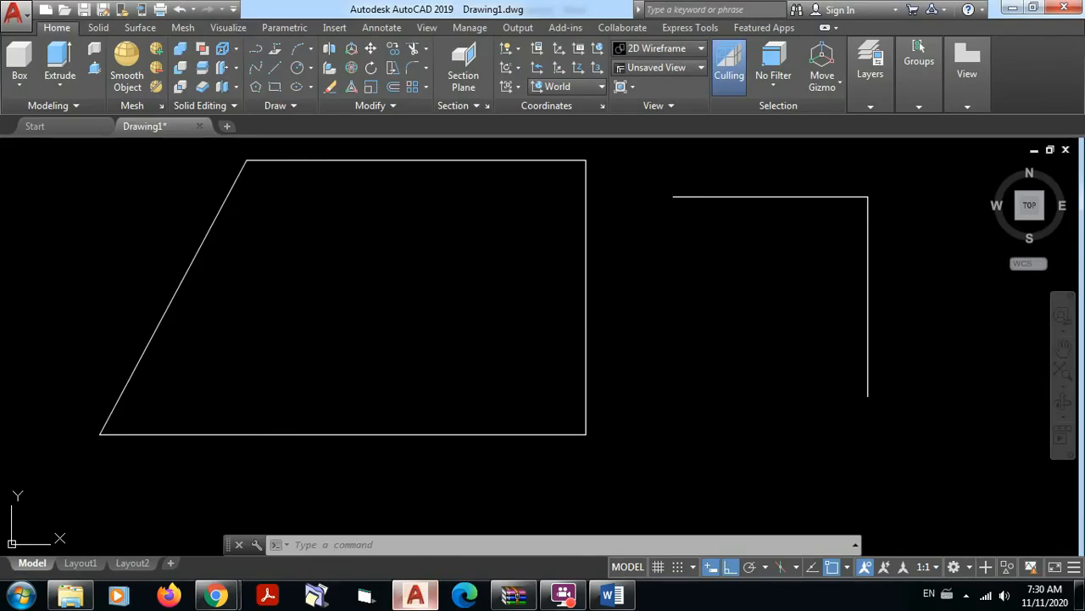
scroll(738, 304, "down", 2)
scroll(736, 303, "down", 2)
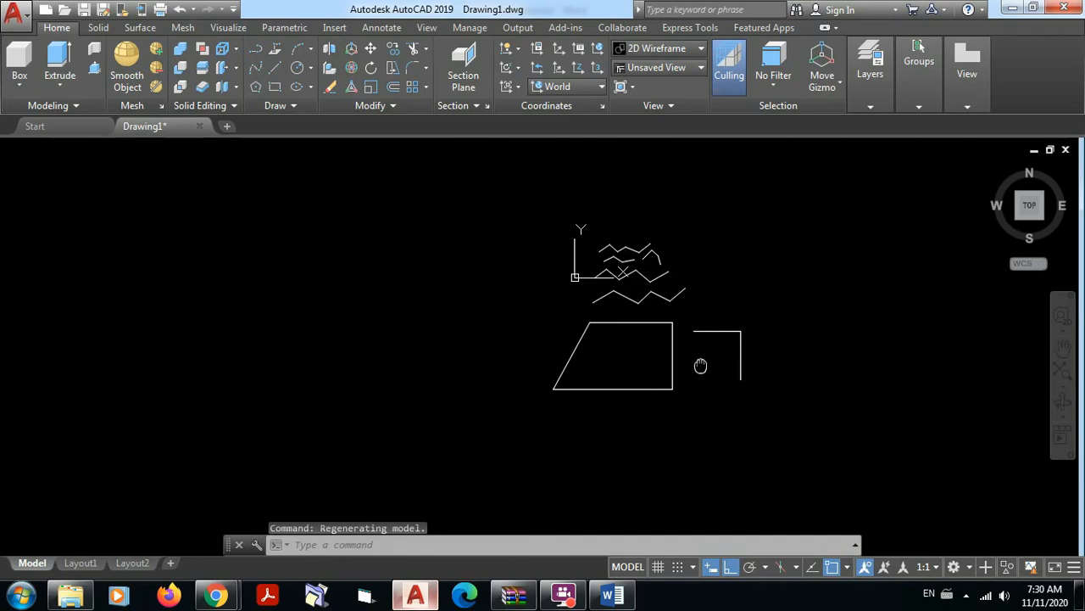
middle_click_drag(698, 364, 594, 373)
left_click(663, 432)
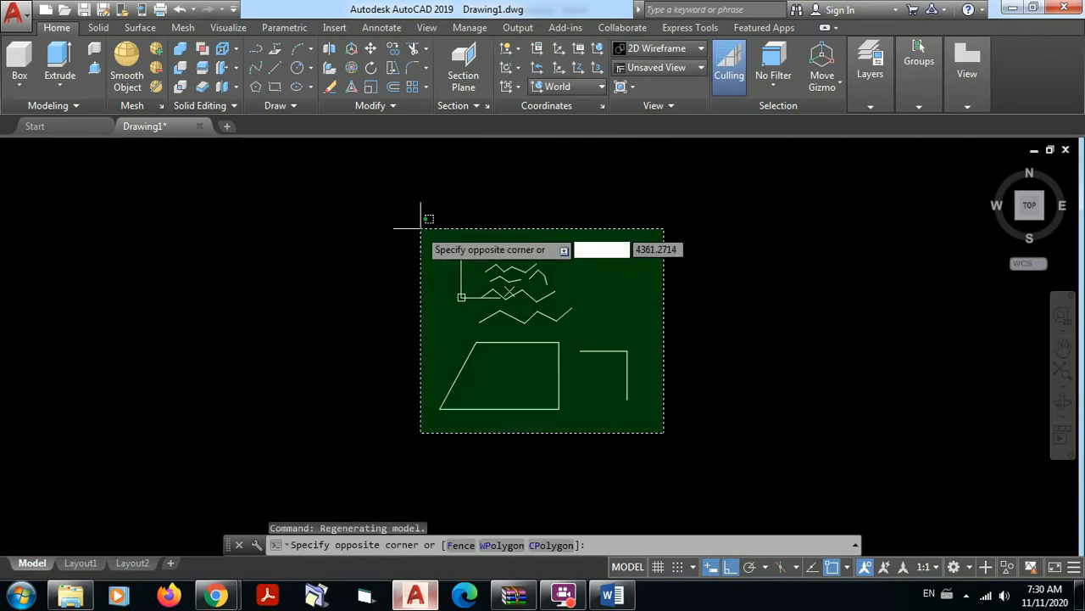
left_click(405, 229)
key("Delete")
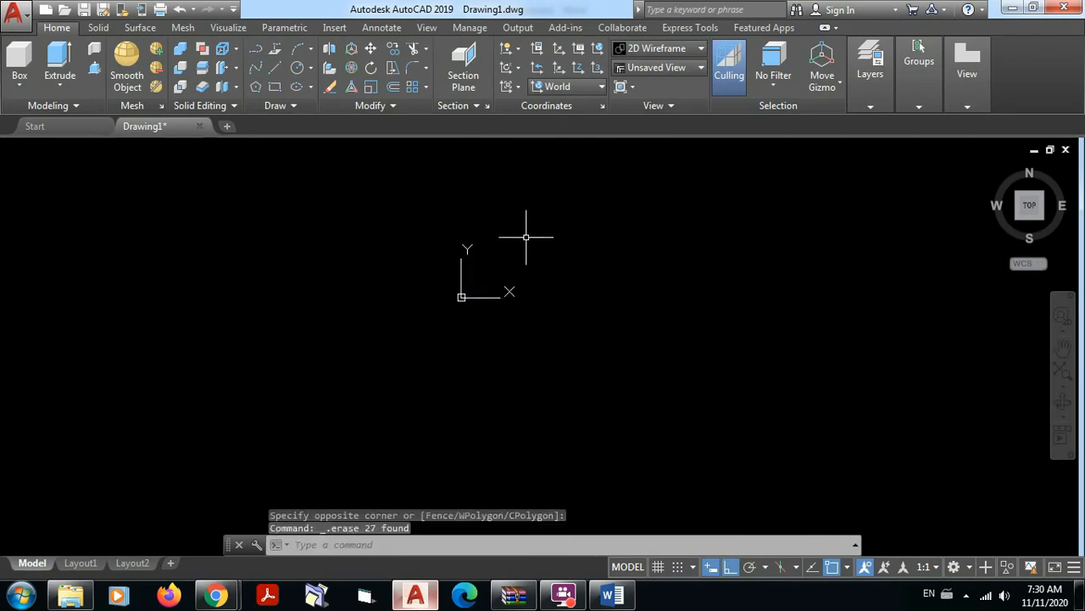
Draw a single horizontal line toward +X in the emptied drawing, up and to the right of the origin, and end the command.
scroll(528, 233, "up", 4)
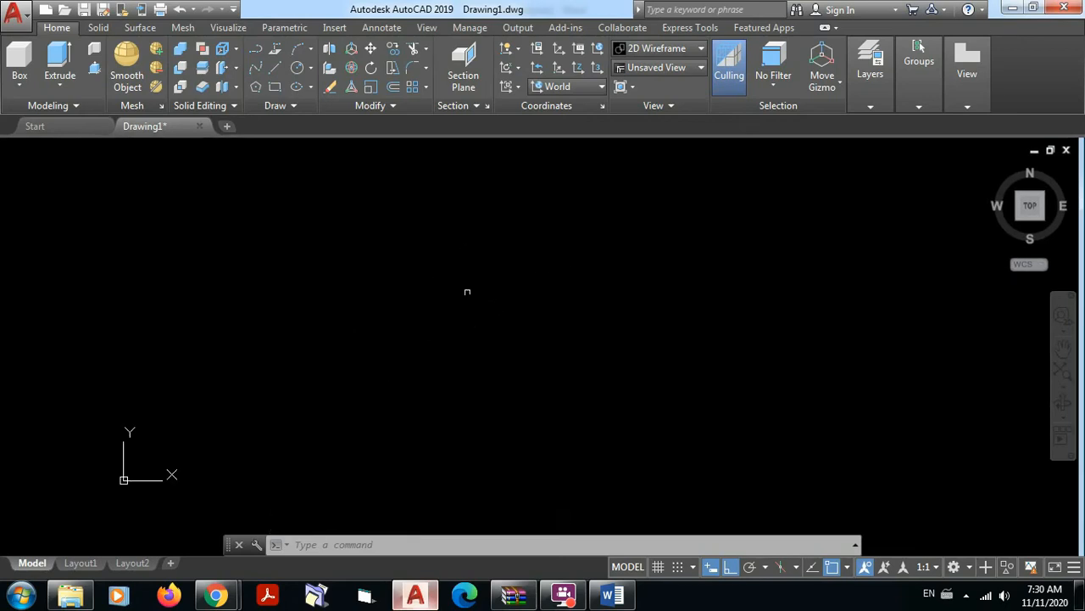
key("Escape")
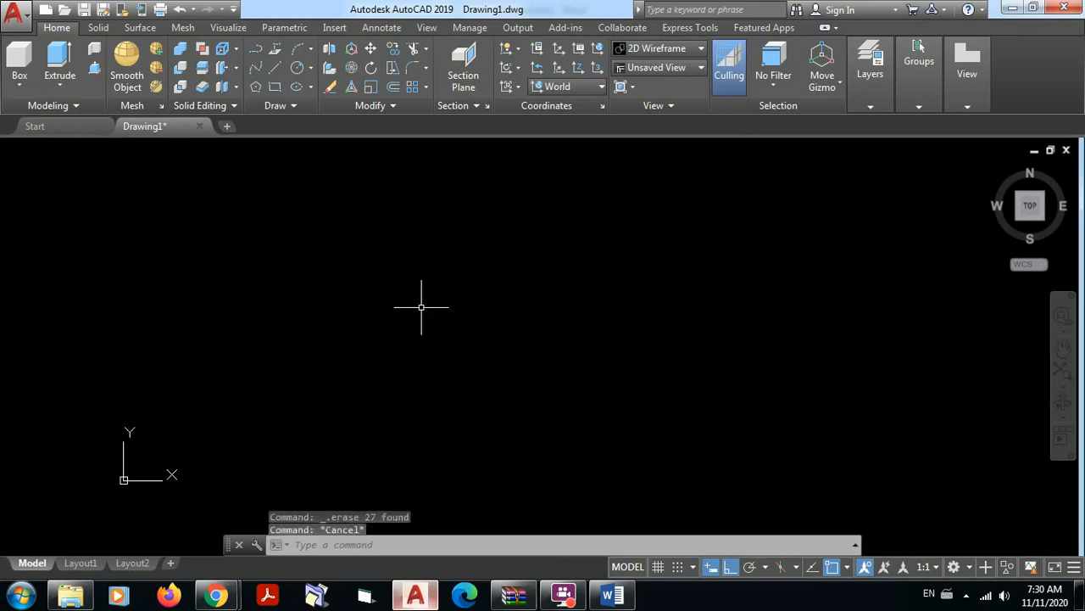
left_click(275, 69)
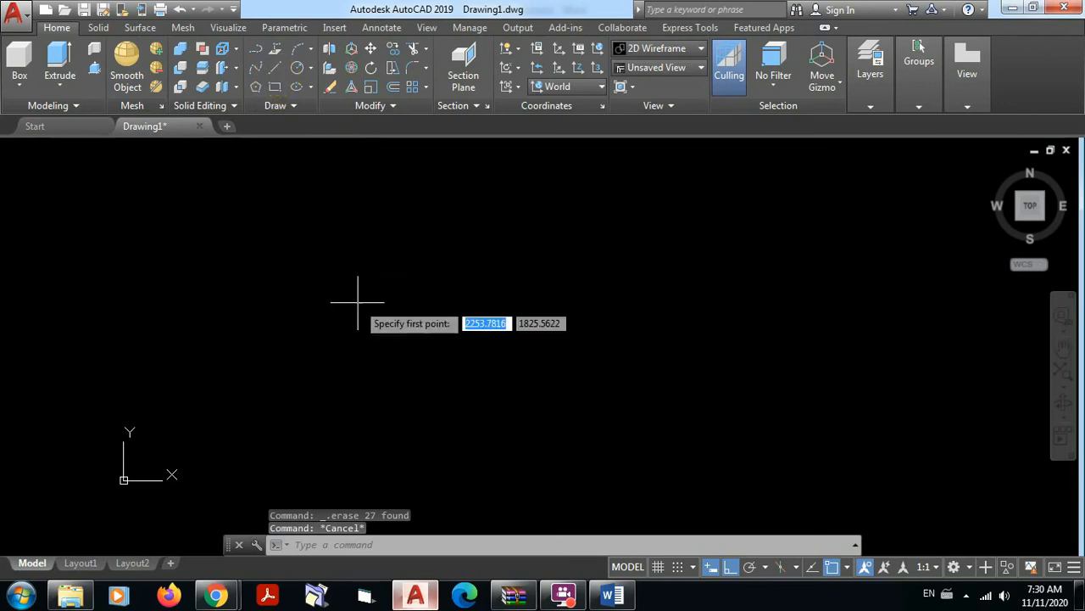
left_click(310, 255)
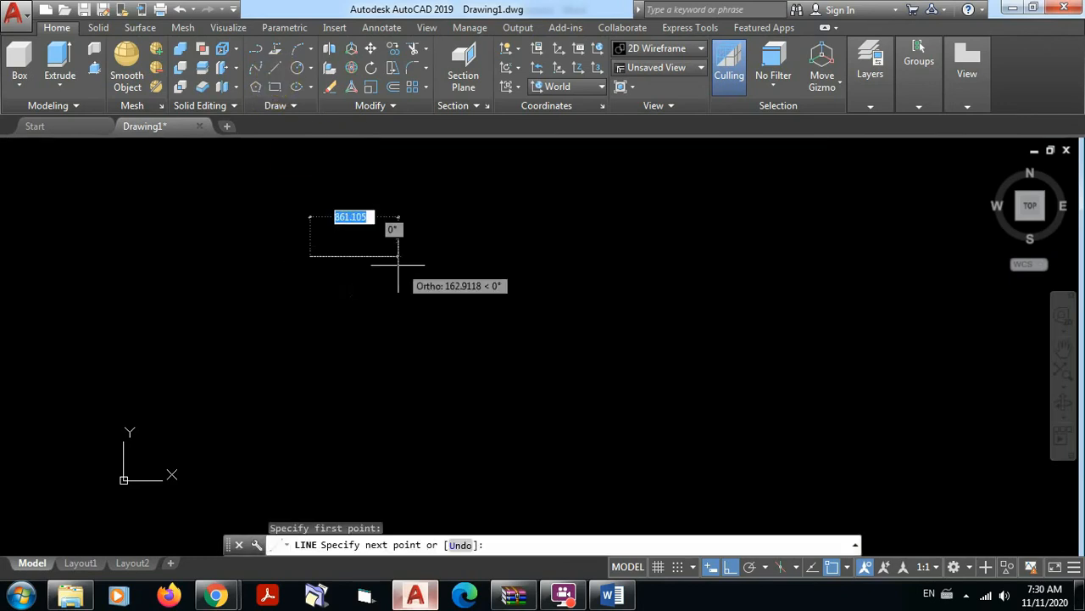
left_click(555, 256)
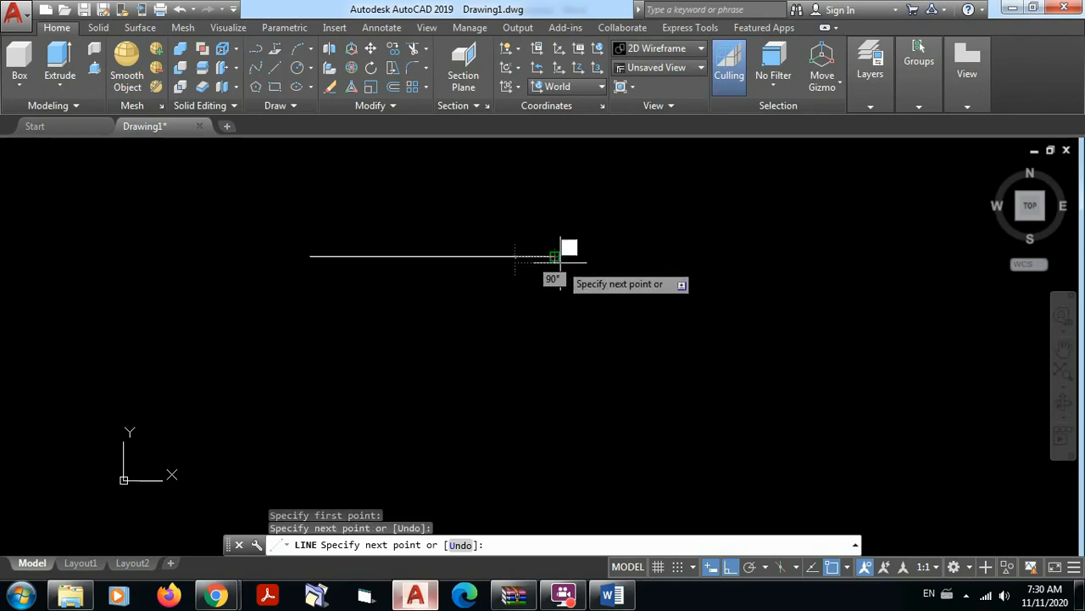
key("Return")
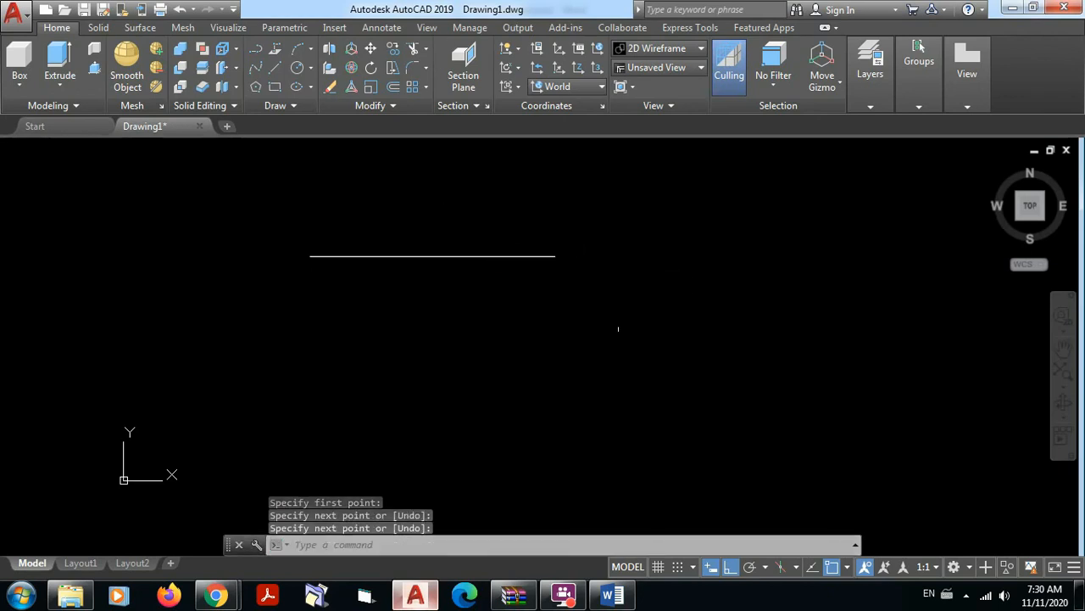
left_click(459, 255)
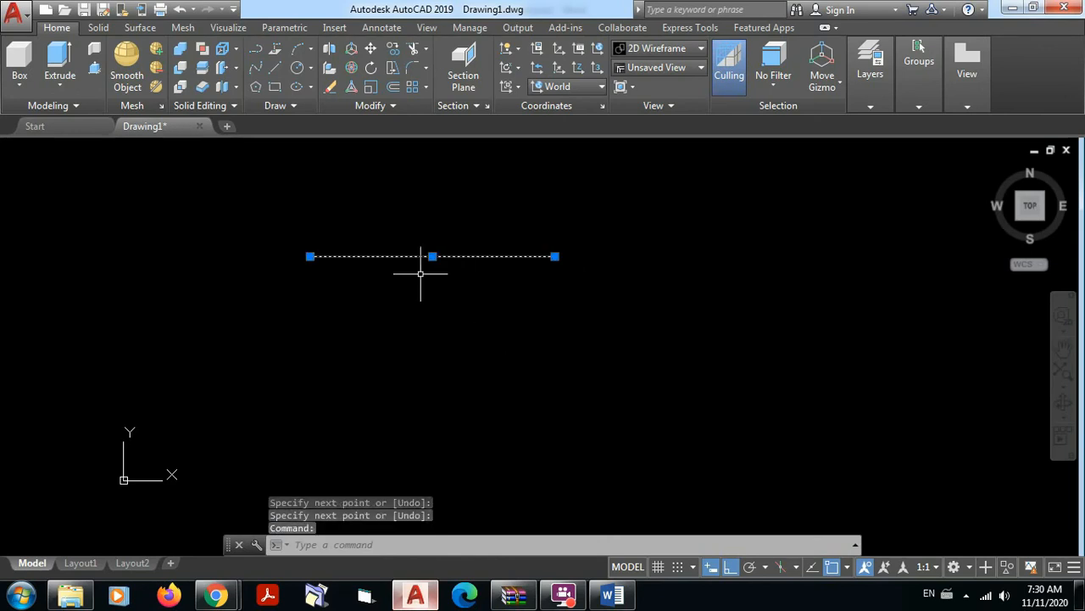
key("Escape")
key("Escape")
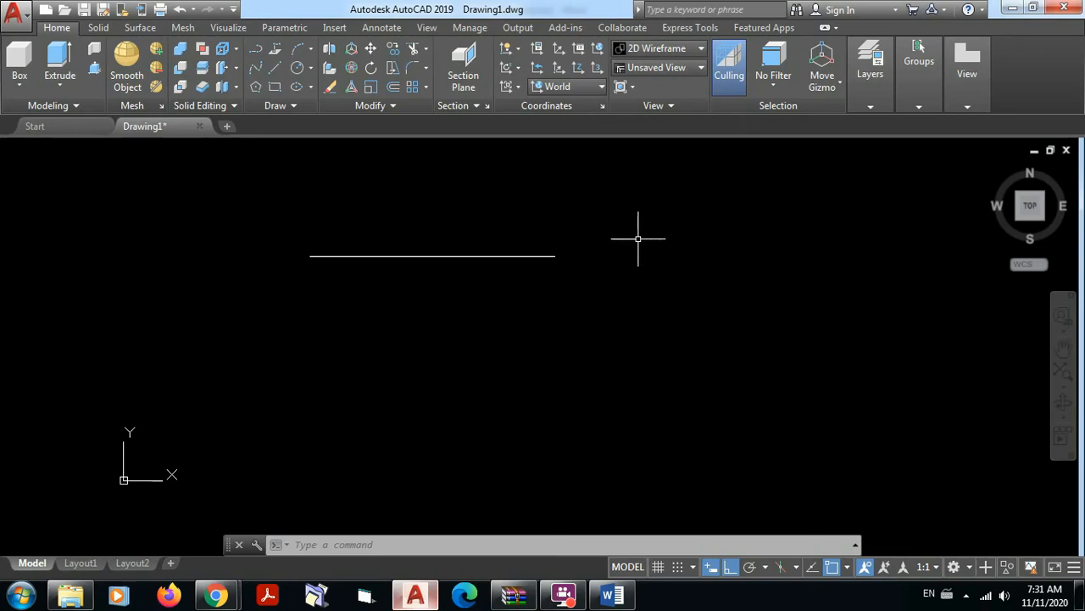
type("l")
key("Return")
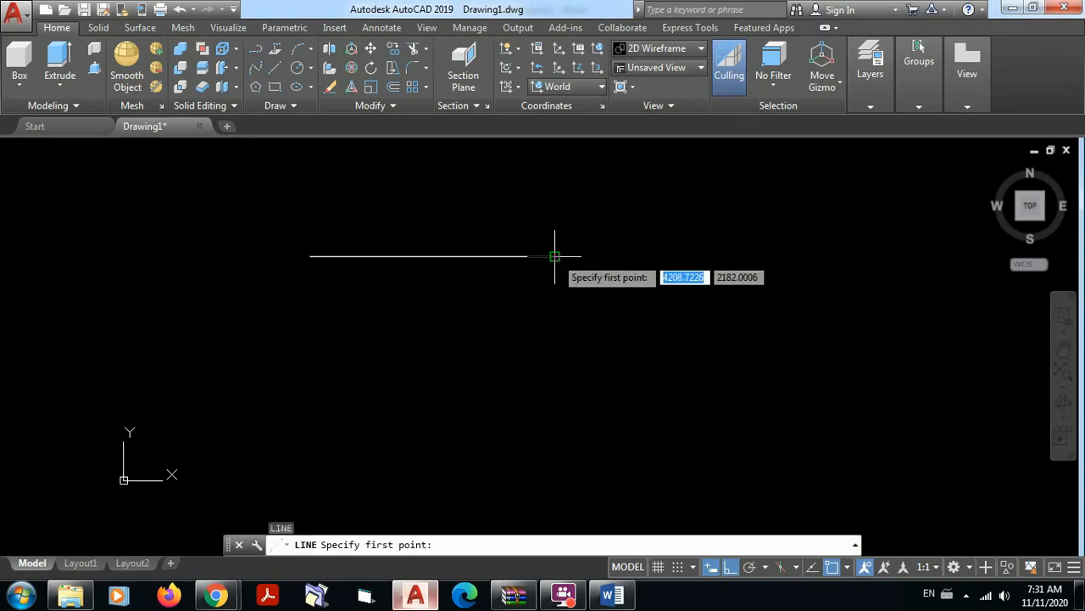
key("Escape")
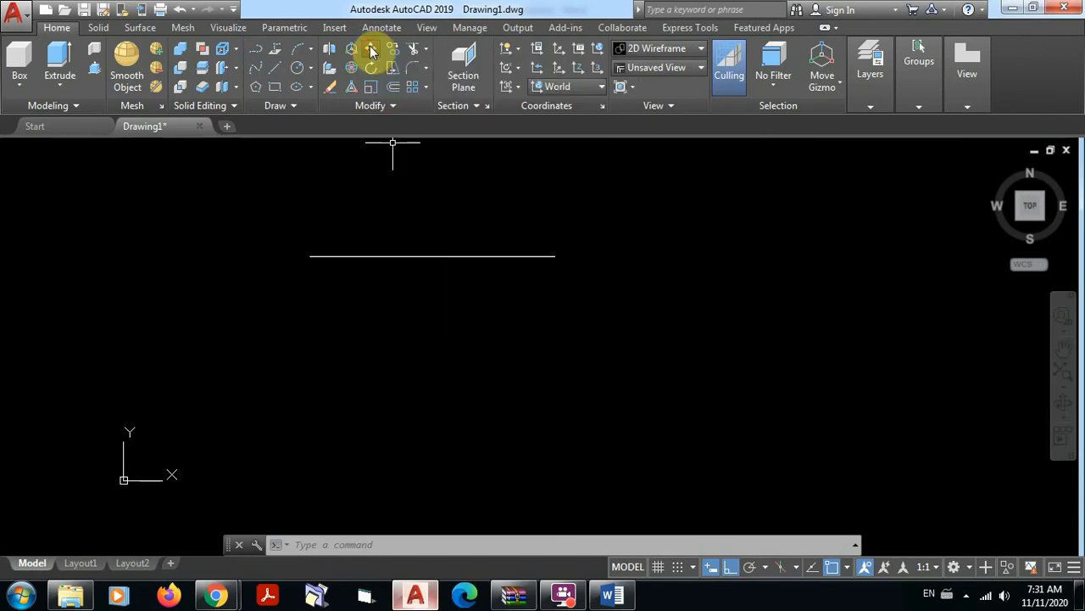
Move the horizontal line toward +X by about its own length, toggling Ortho off and back on before placing it.
left_click(371, 49)
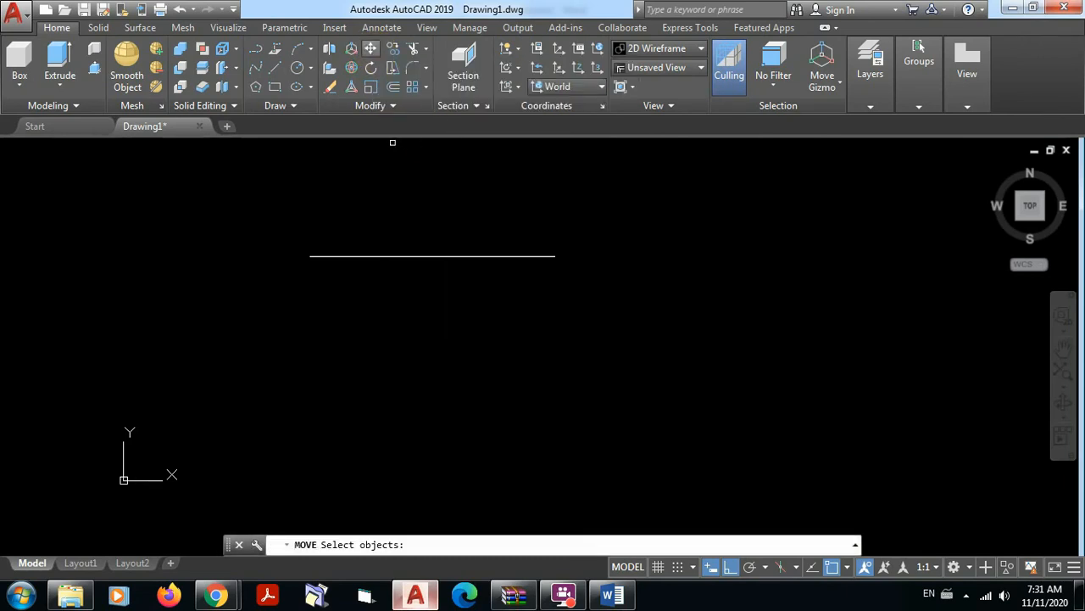
left_click(461, 254)
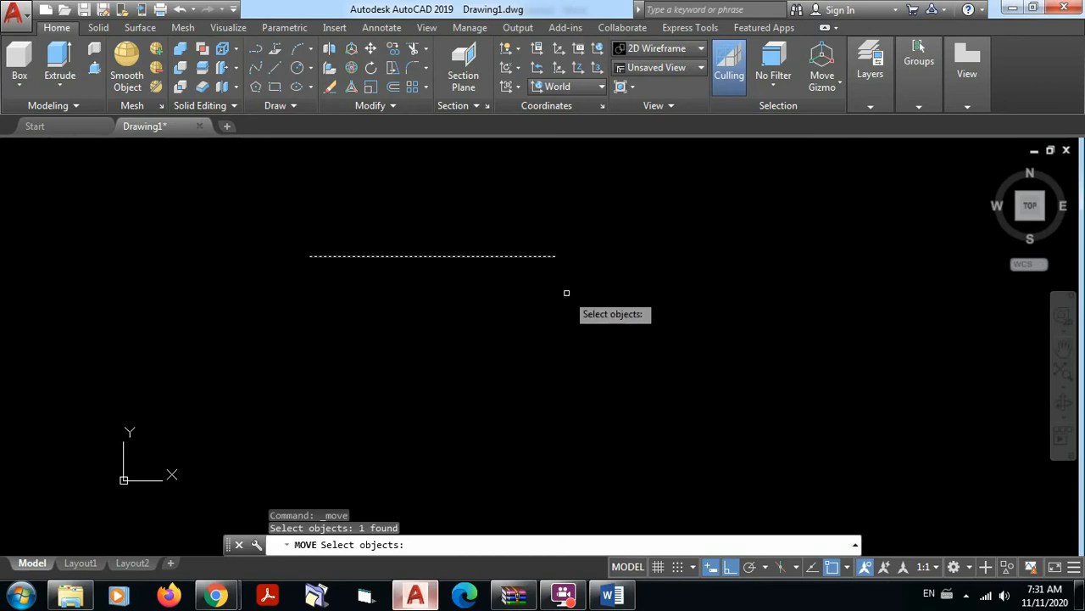
key("Return")
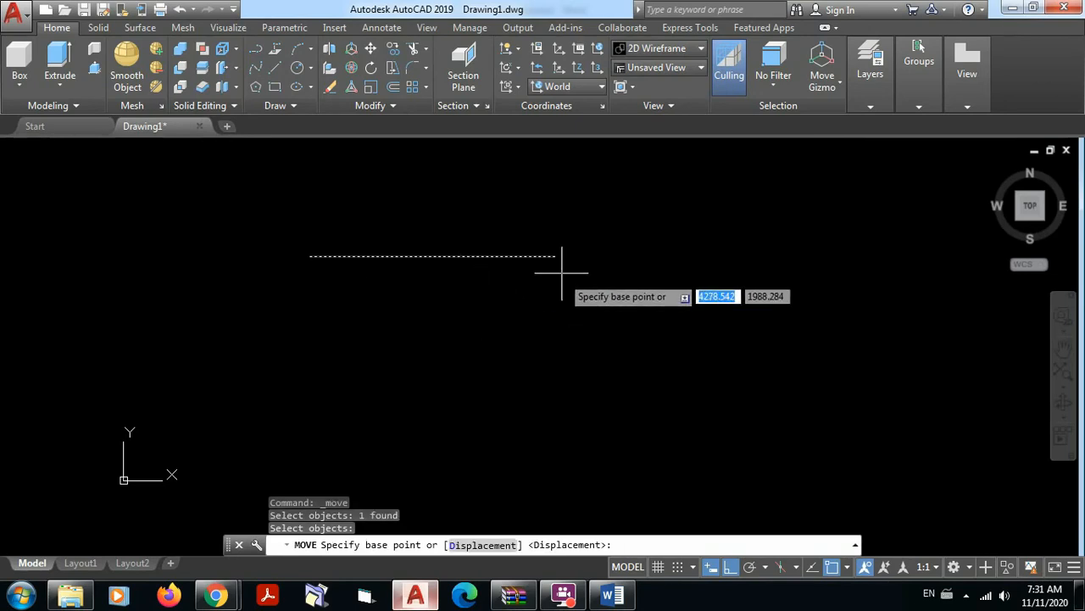
left_click(417, 321)
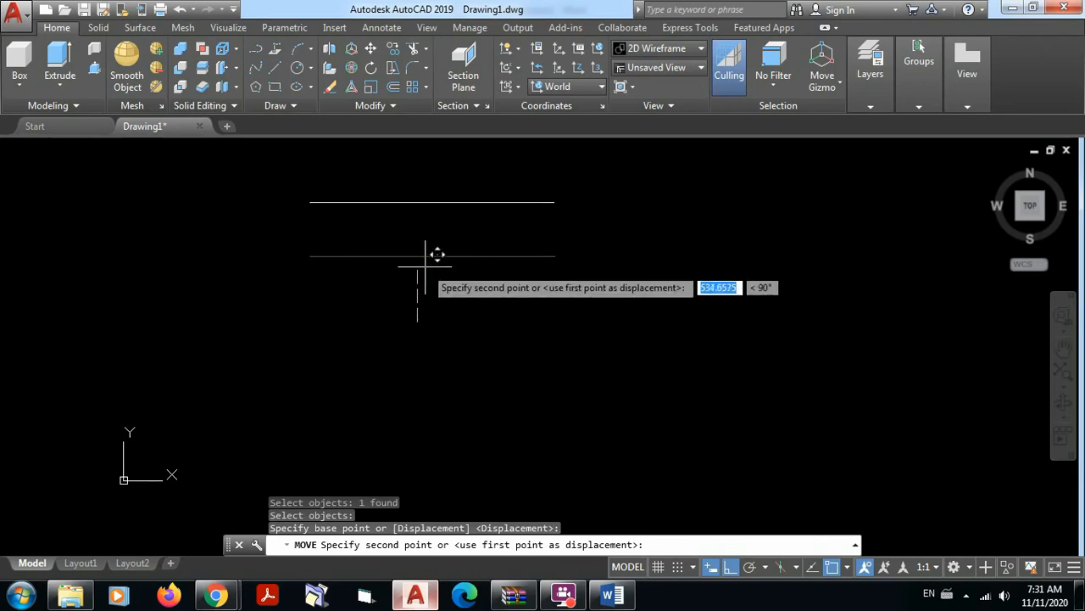
key("F8")
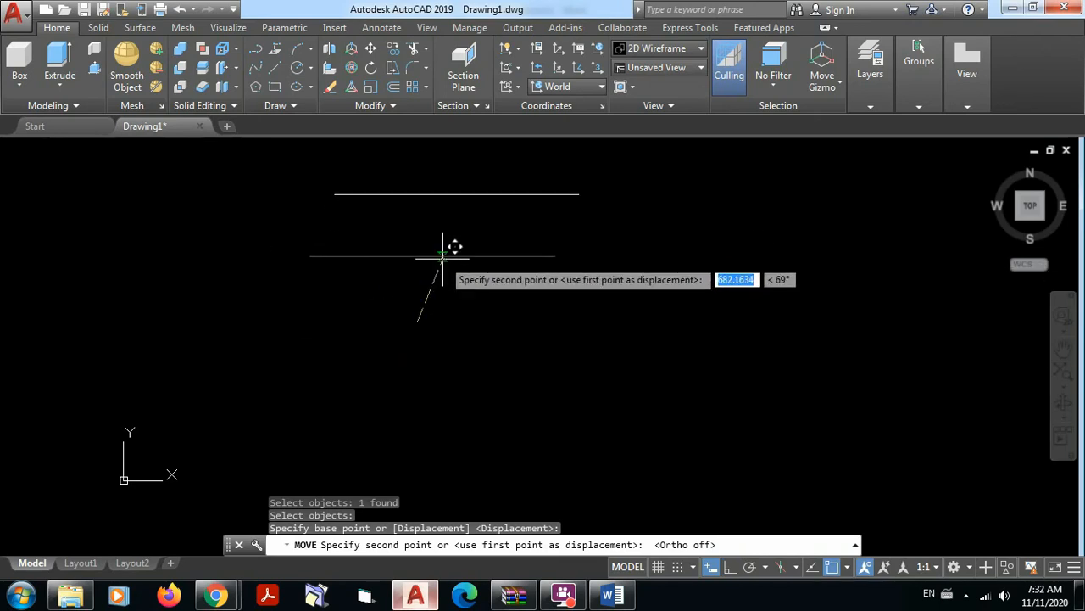
key("F8")
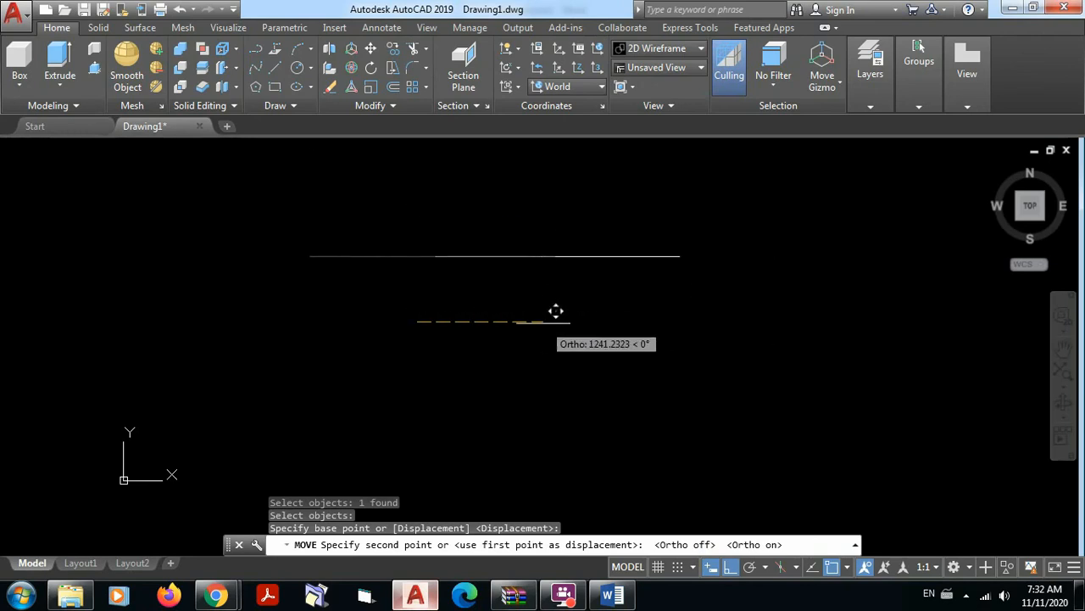
left_click(671, 319)
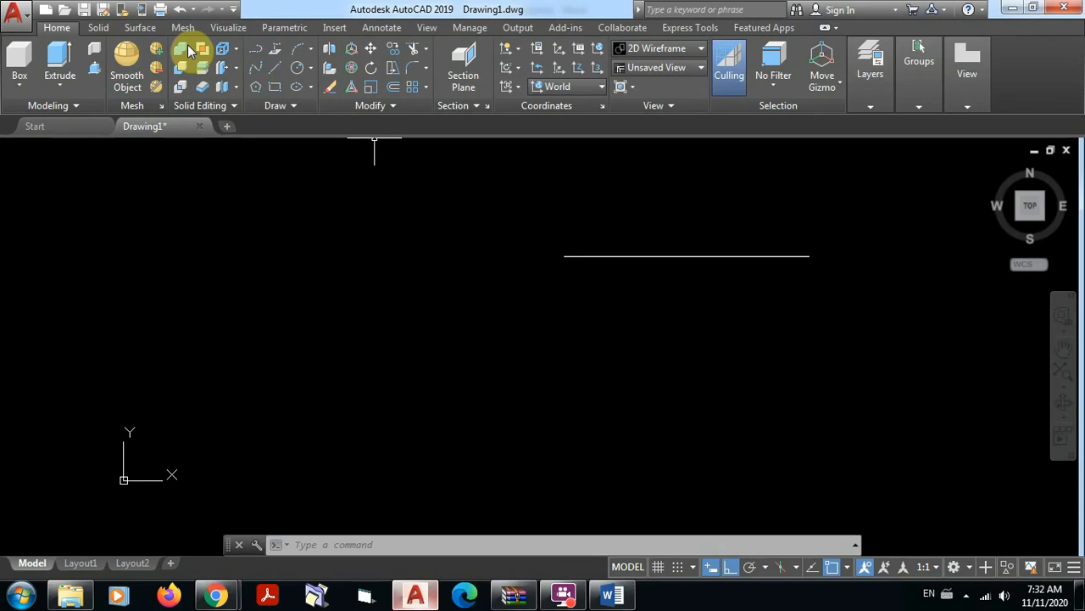
Start the Line command, switch to the Word notes and add the line "Herramienta Osnap" below "Flujo de trabajo", separated by a blank line.
left_click(278, 70)
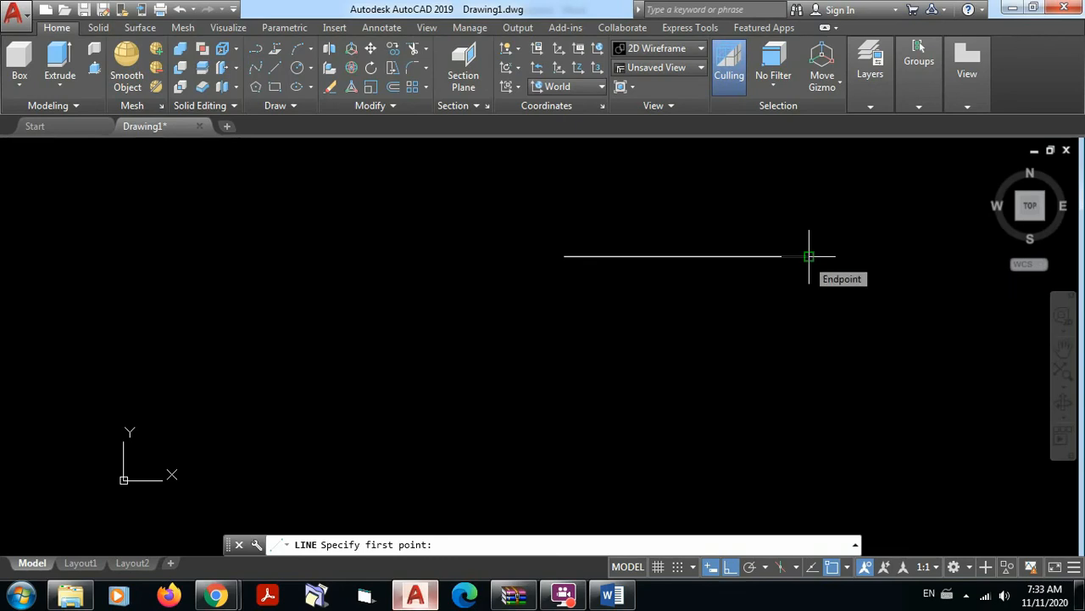
left_click(607, 596)
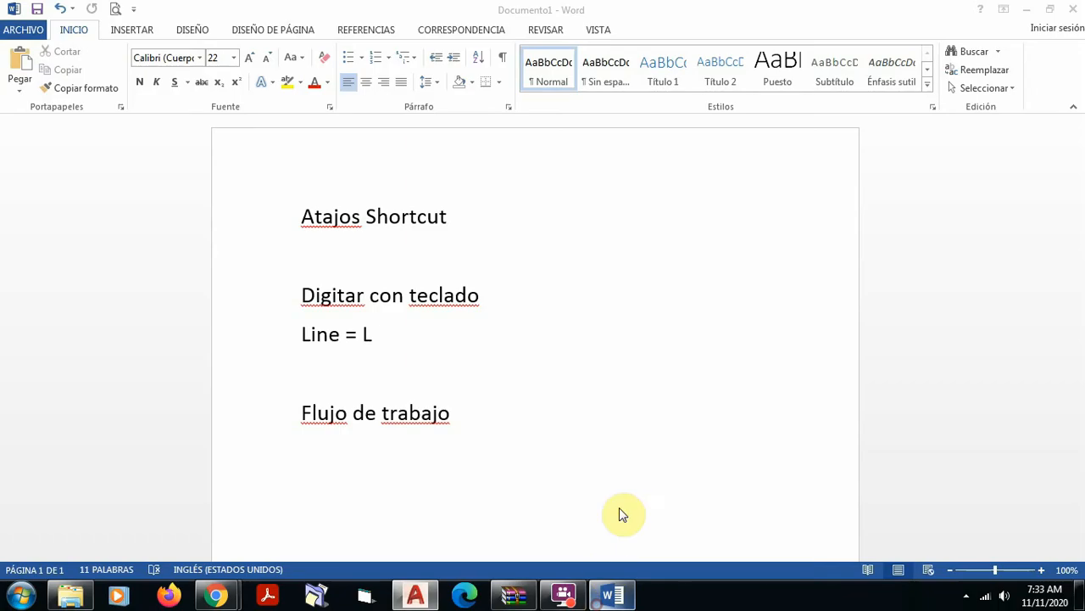
left_click(485, 407)
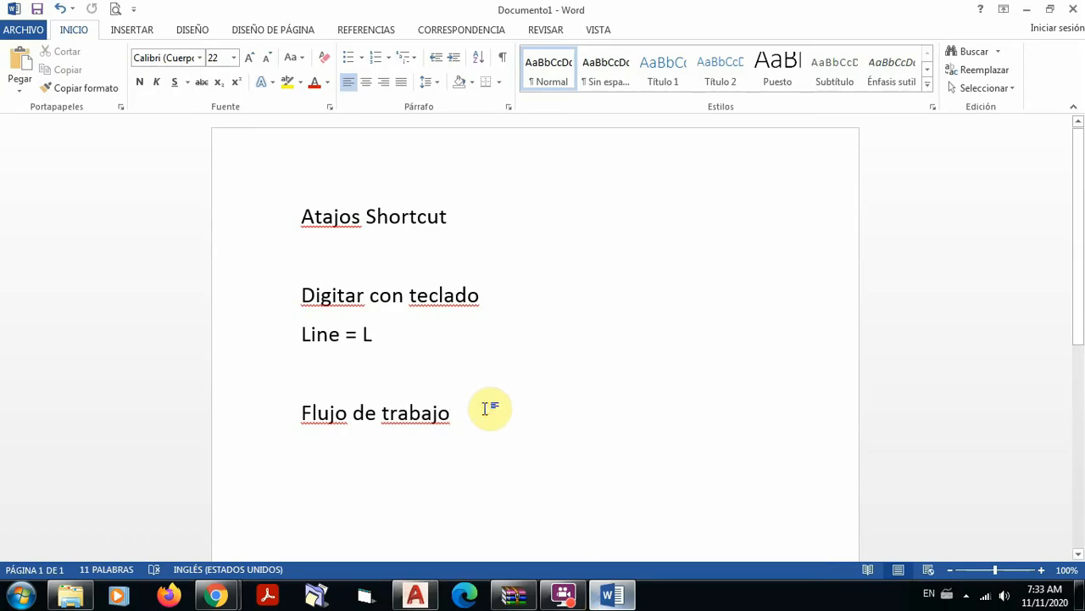
key("Return")
key("Return")
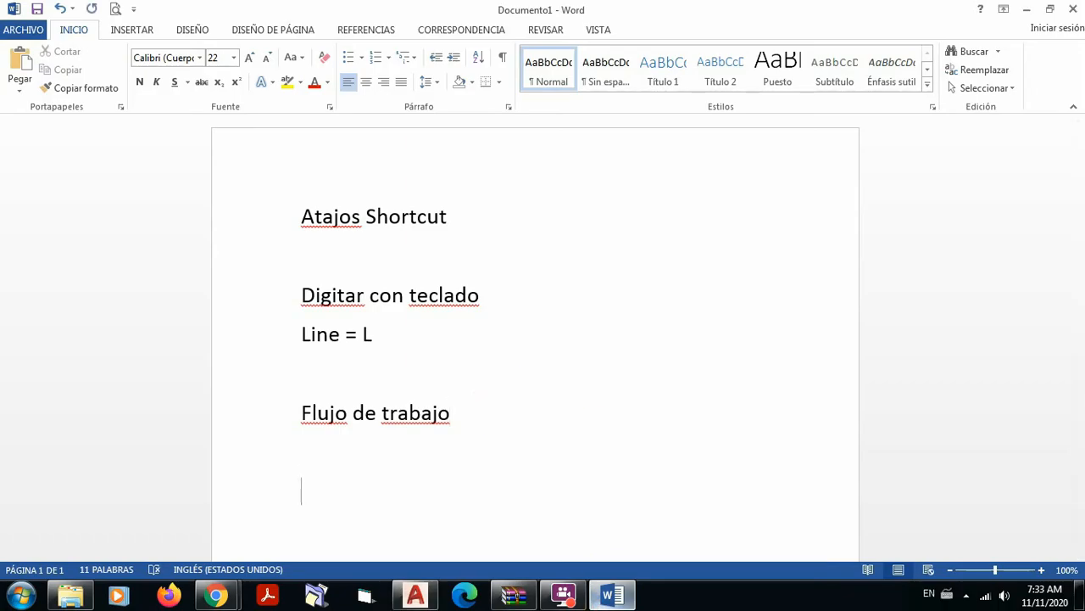
type("Herram")
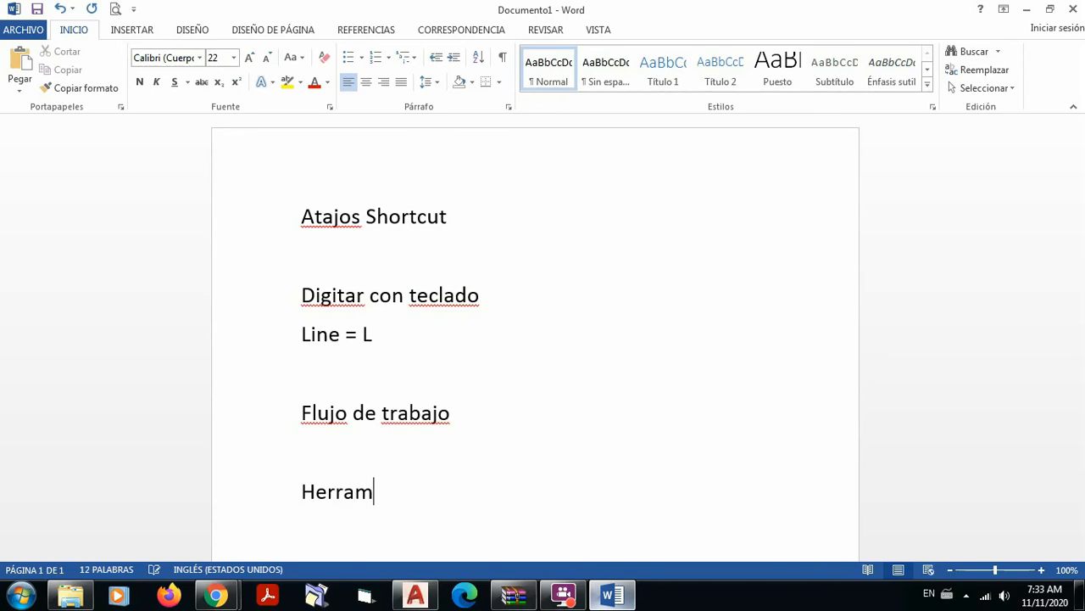
type("ienta ")
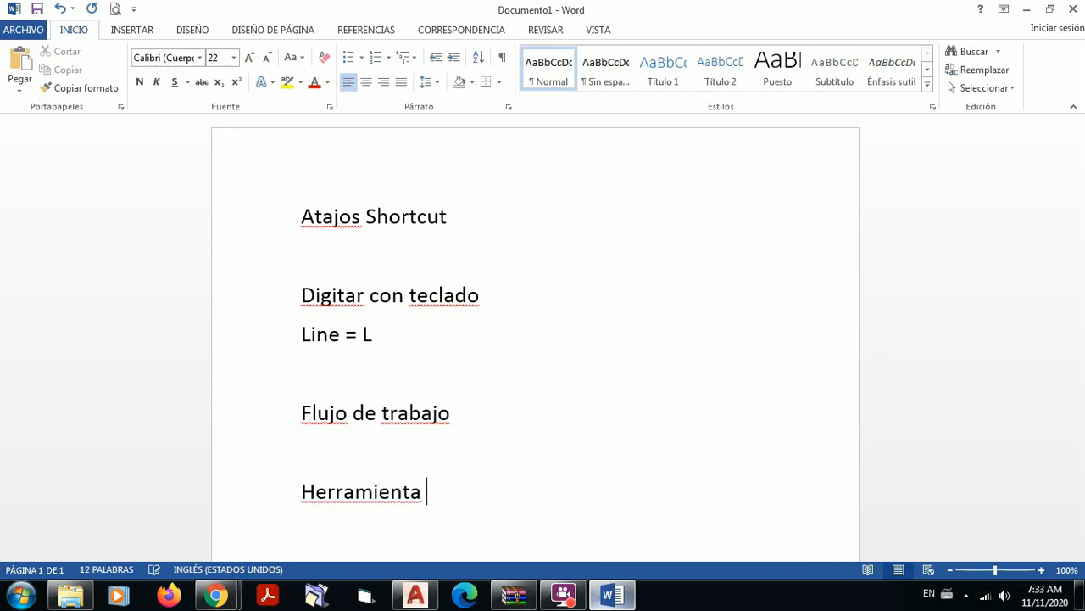
type("Osnap")
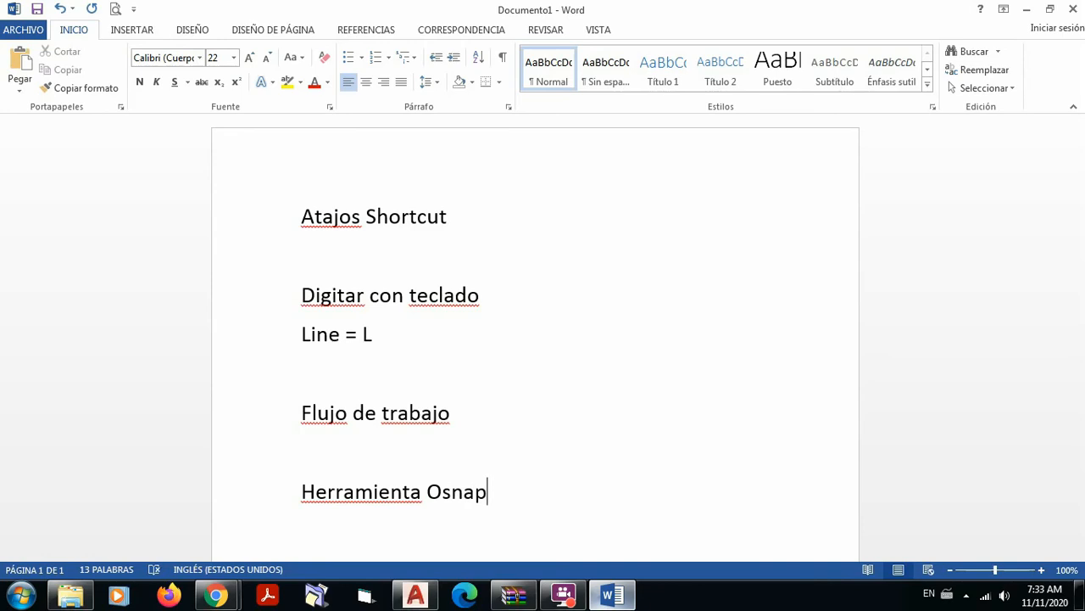
Switch back to AutoCAD and draw a vertical line about 2077 units long downward from the horizontal line's right endpoint.
left_click(416, 594)
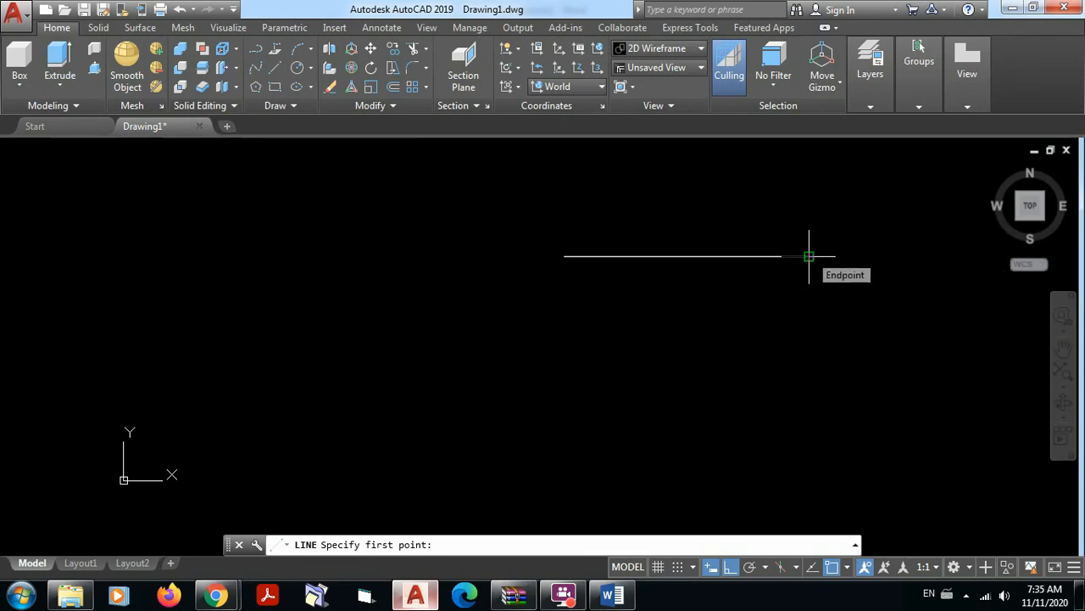
left_click(809, 255)
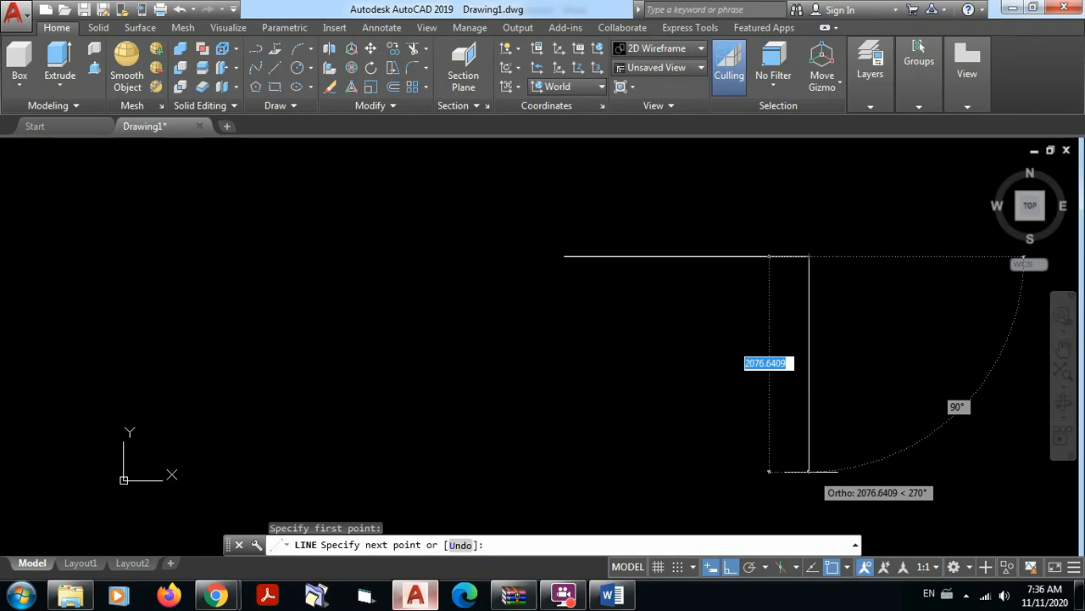
left_click(809, 468)
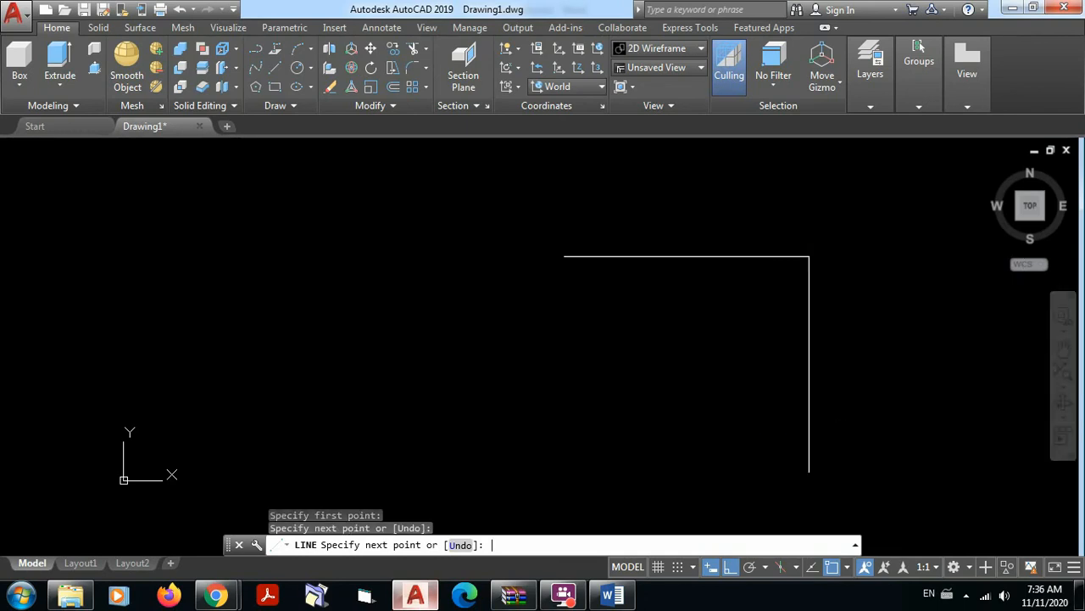
key("Return")
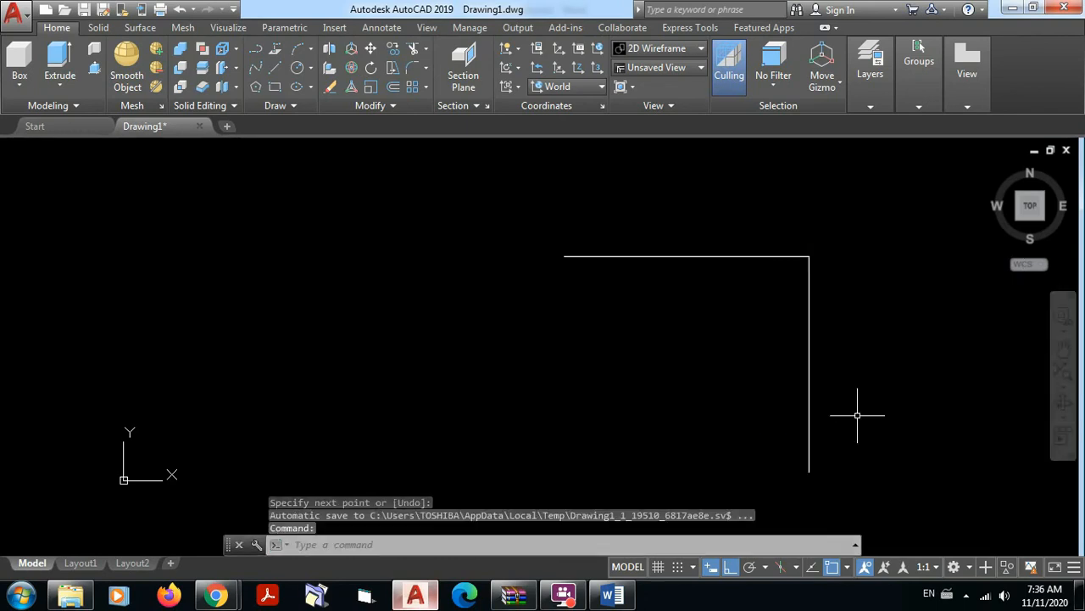
Move the horizontal and vertical lines together toward -X, selecting both with a crossing window around their shared corner.
left_click(371, 48)
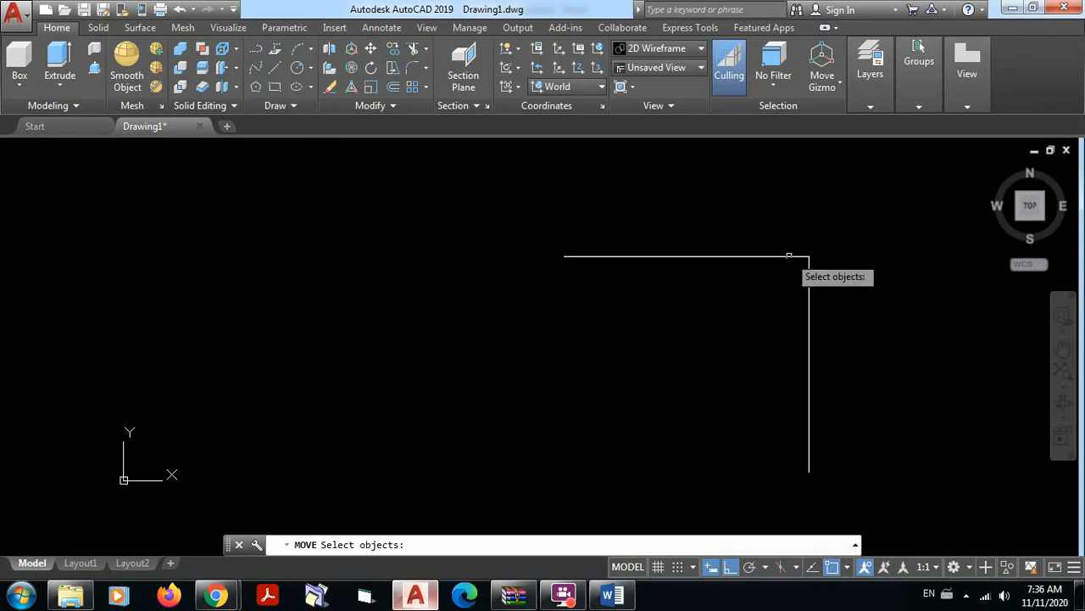
left_click(866, 356)
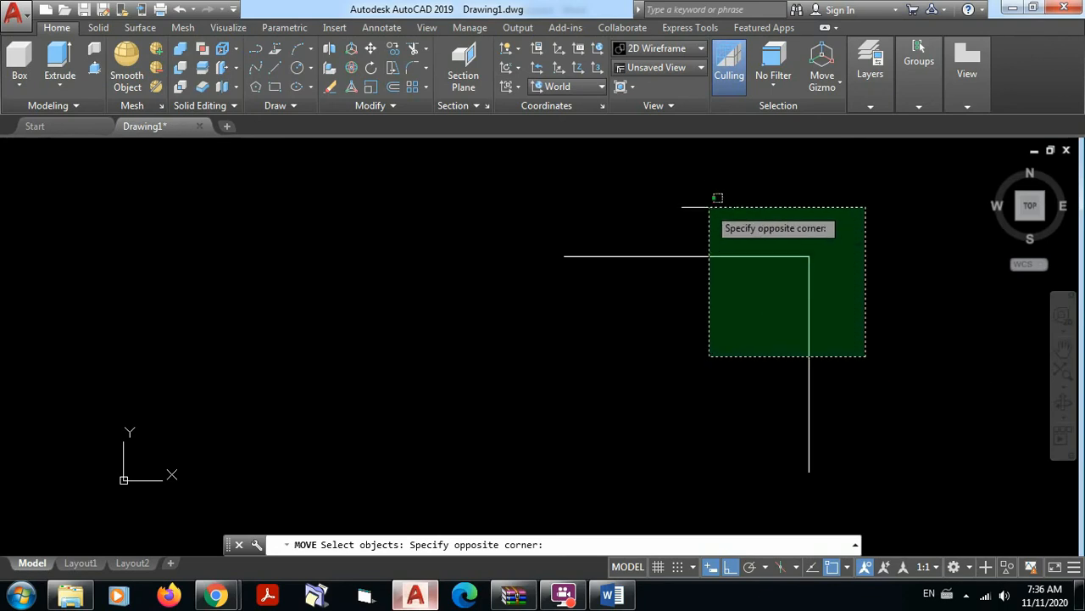
left_click(709, 206)
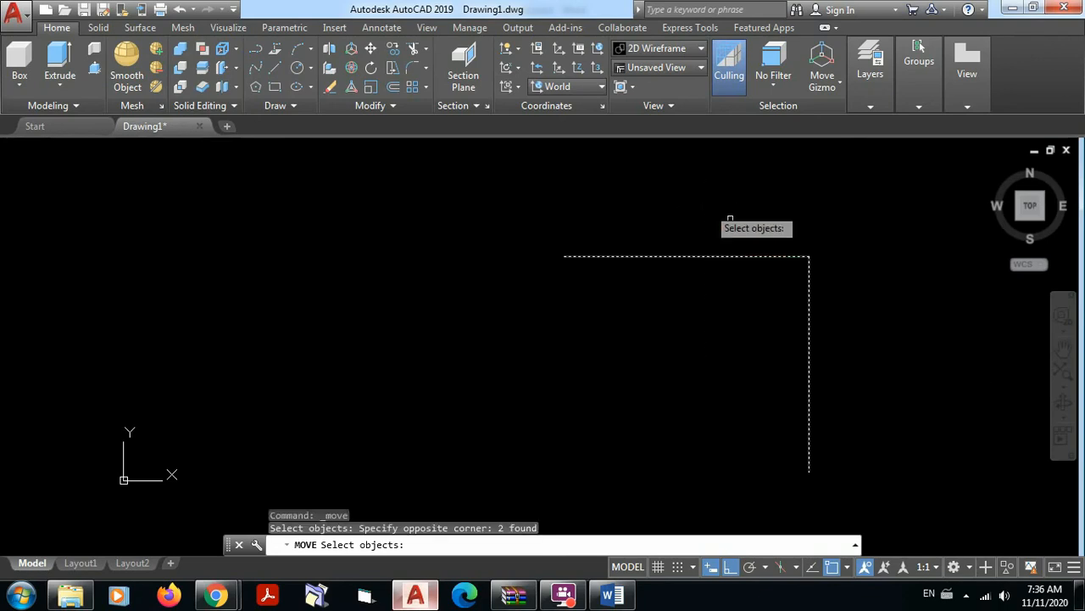
key("Return")
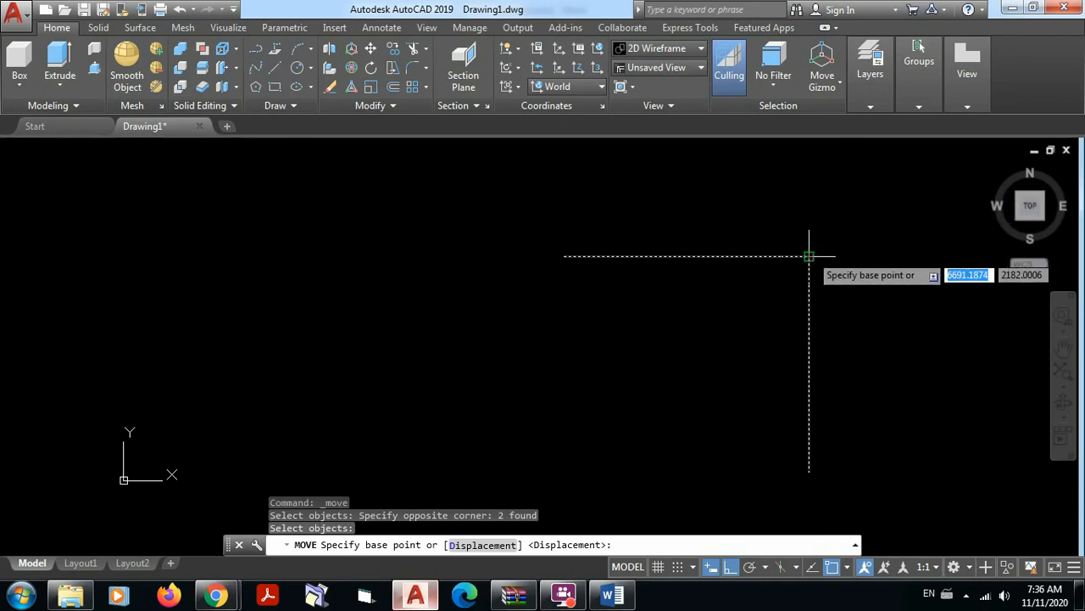
left_click(865, 189)
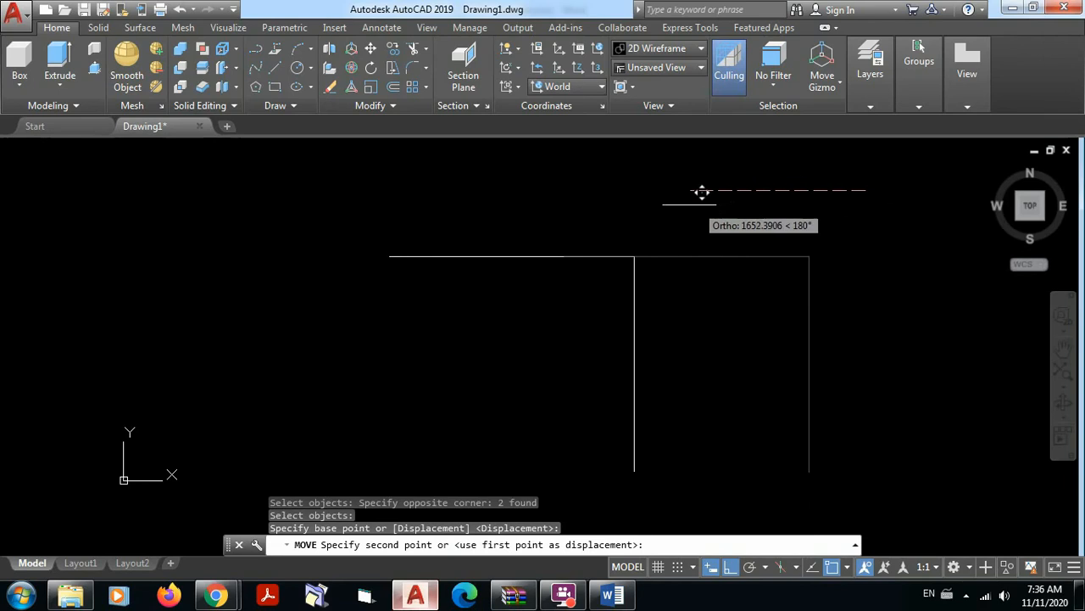
left_click(645, 189)
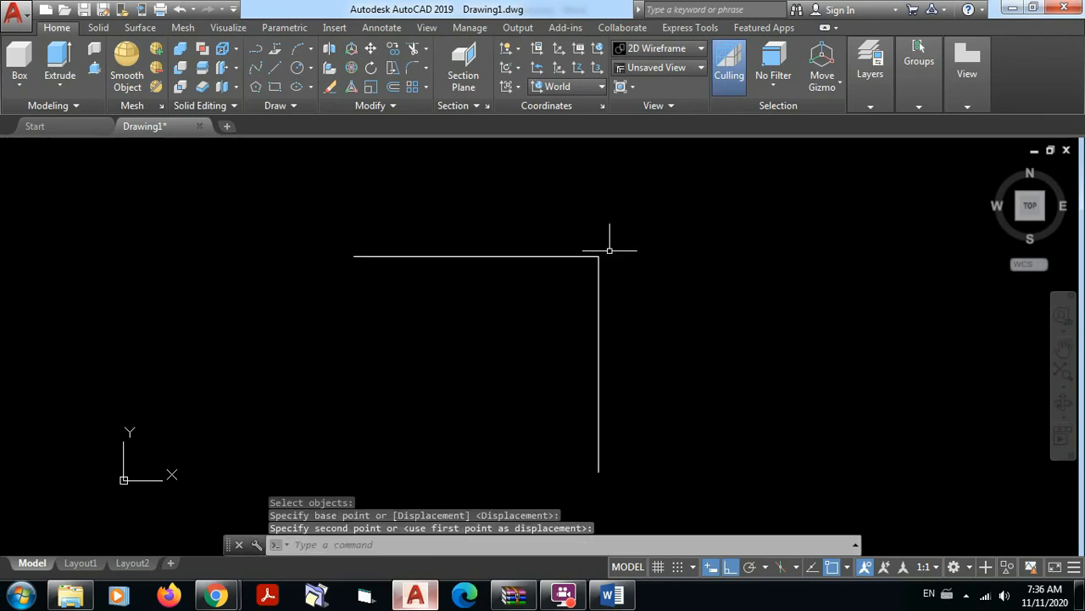
Draw a diagonal line from the vertical line's lower endpoint to the horizontal line's left endpoint, closing the triangle, and end the command.
left_click(277, 67)
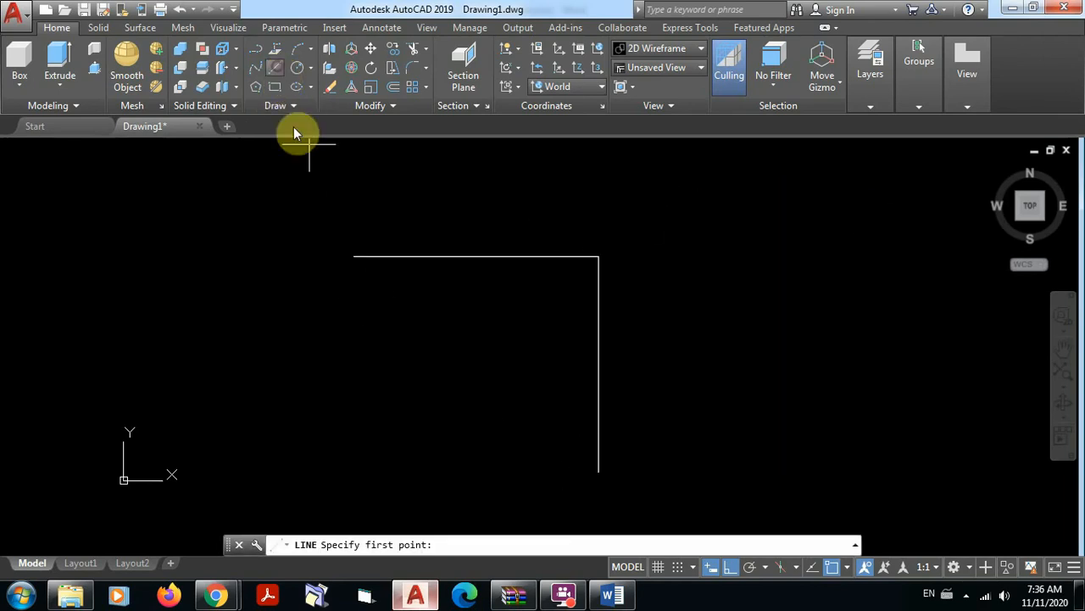
left_click(599, 471)
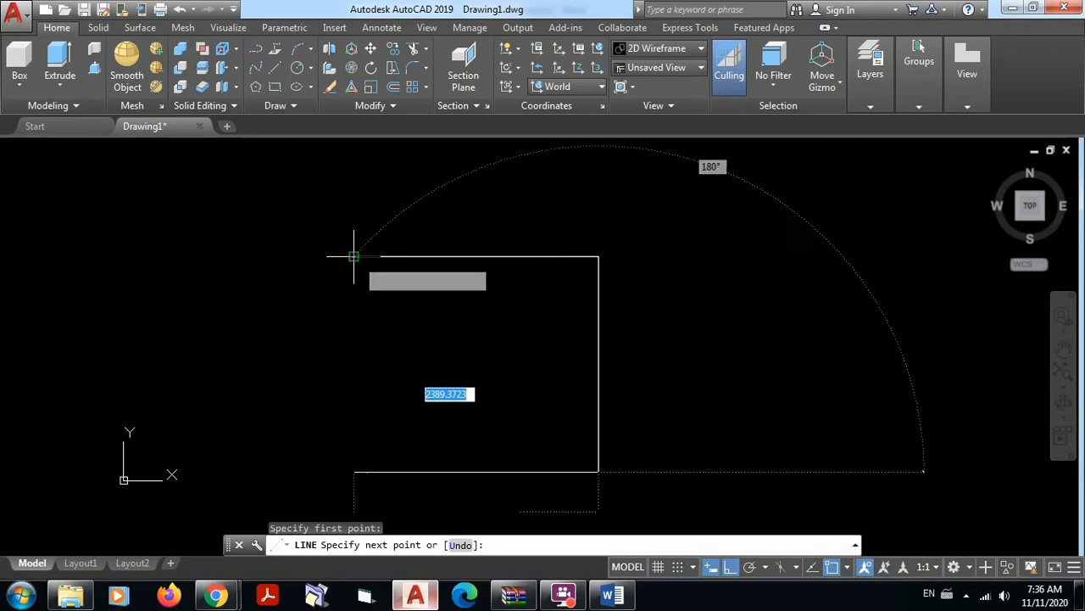
left_click(355, 256)
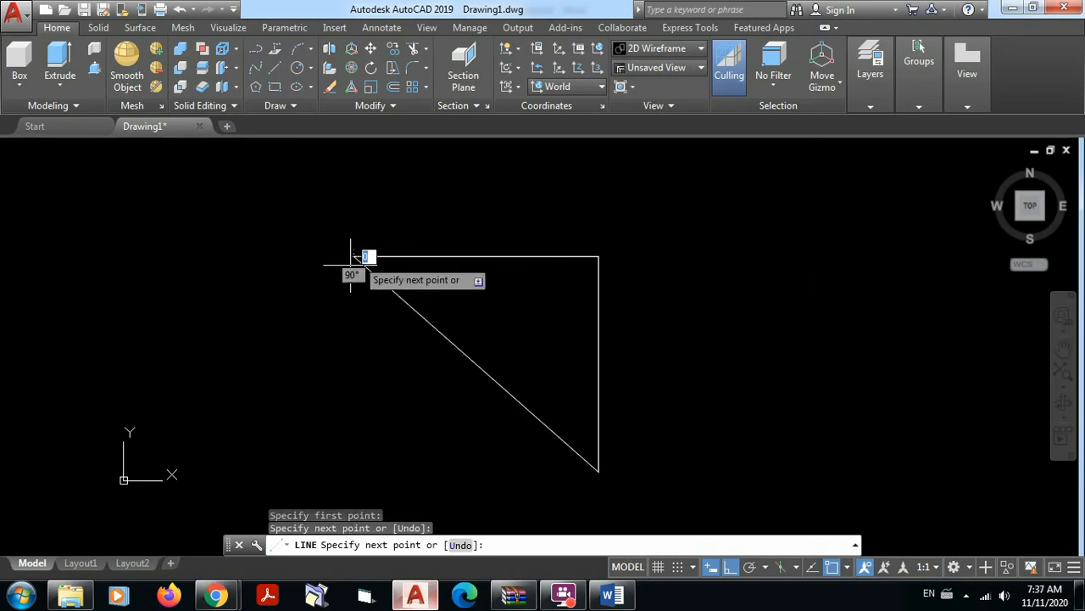
key("Escape")
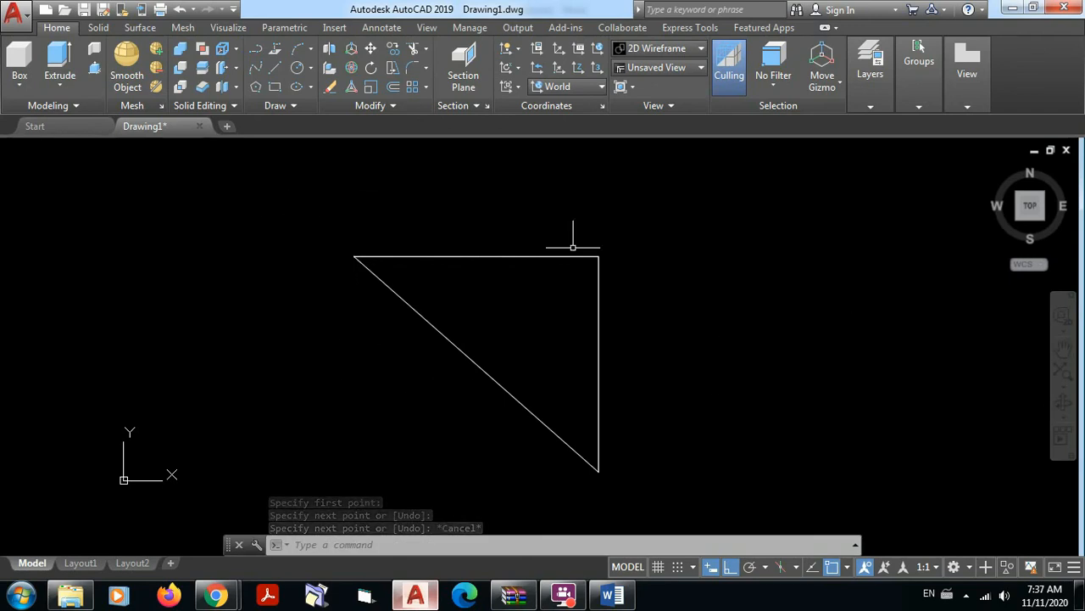
mouse_move(573, 247)
middle_mouse_down()
mouse_move(528, 254)
mouse_move(393, 234)
middle_mouse_up()
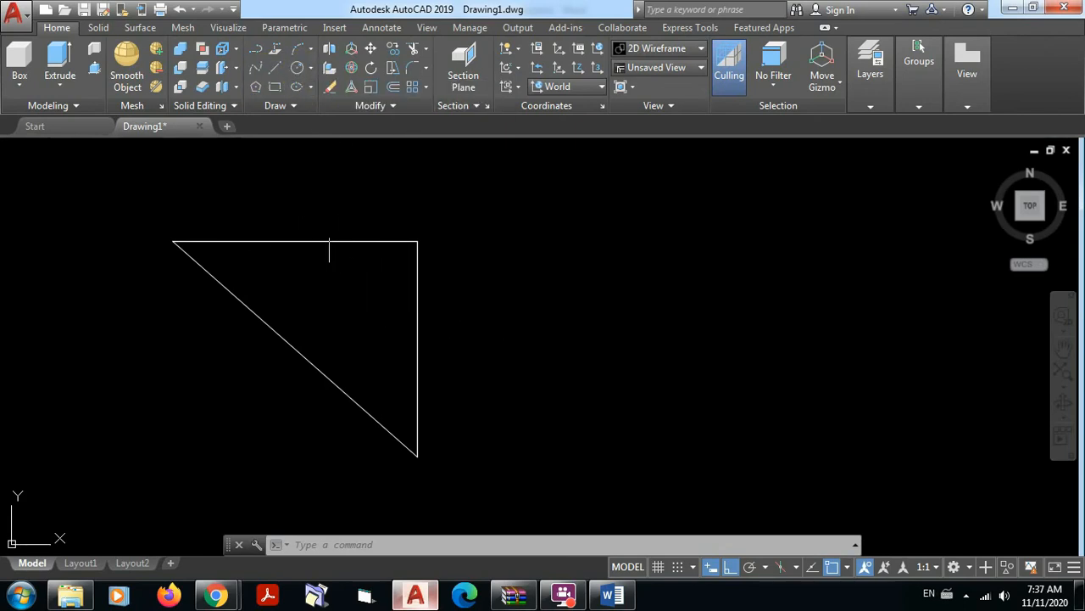
left_click(297, 68)
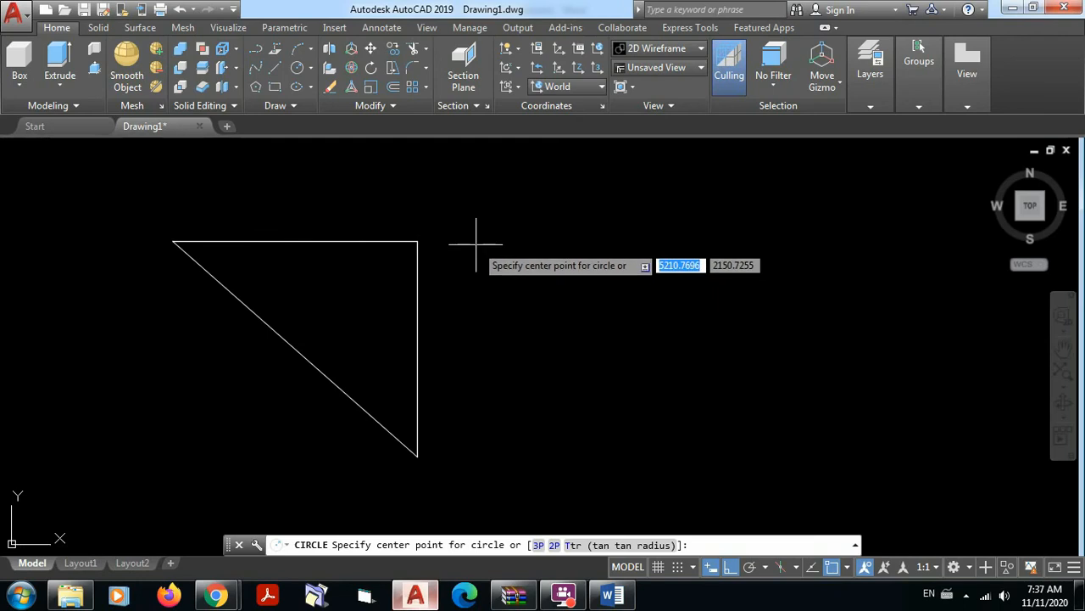
key("Escape")
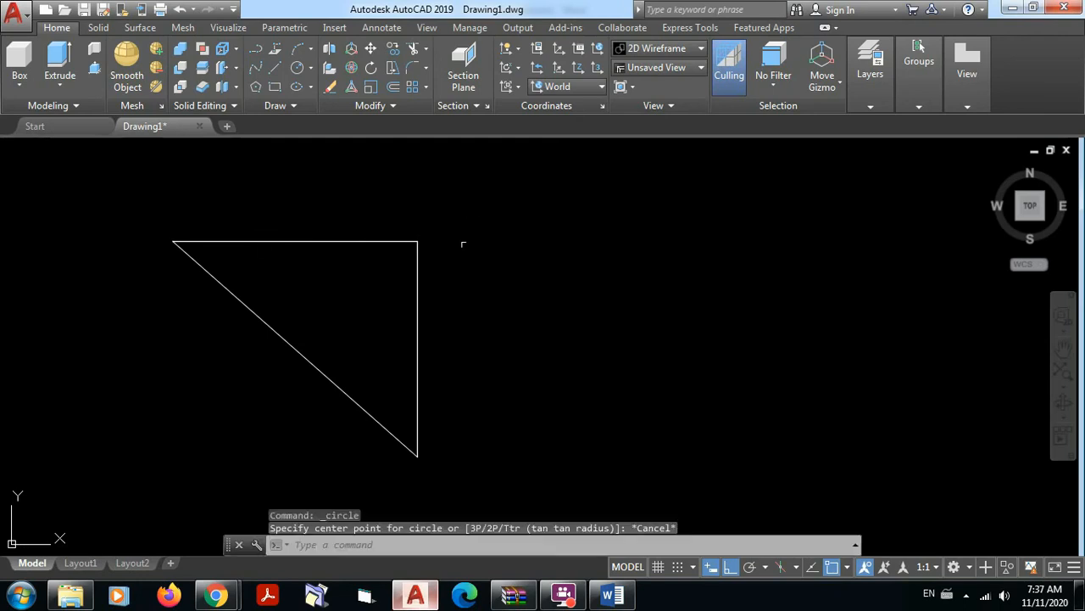
left_click(295, 67)
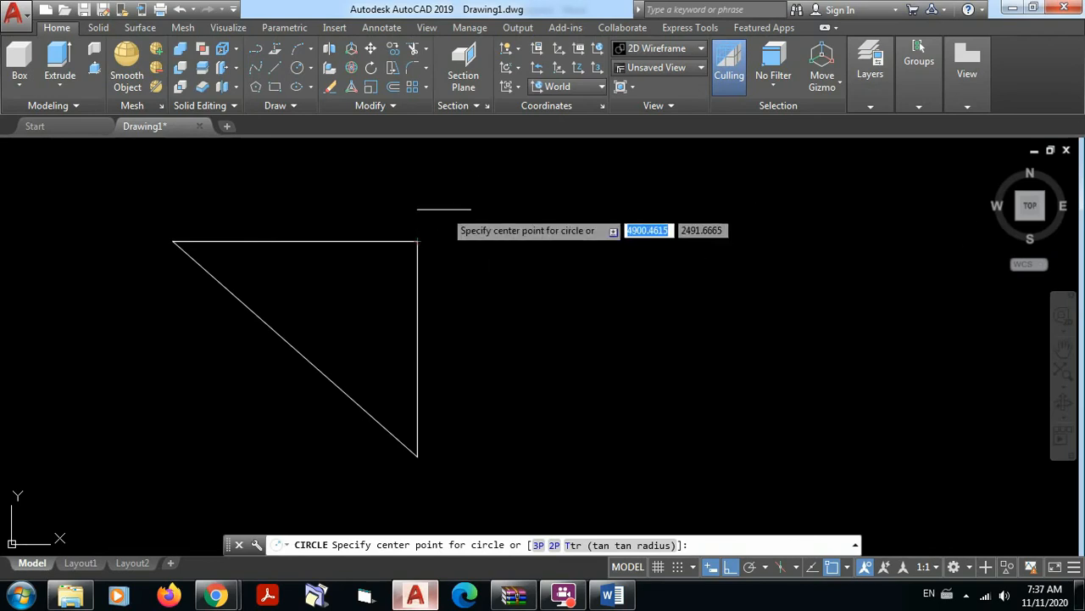
key("Escape")
left_click(280, 67)
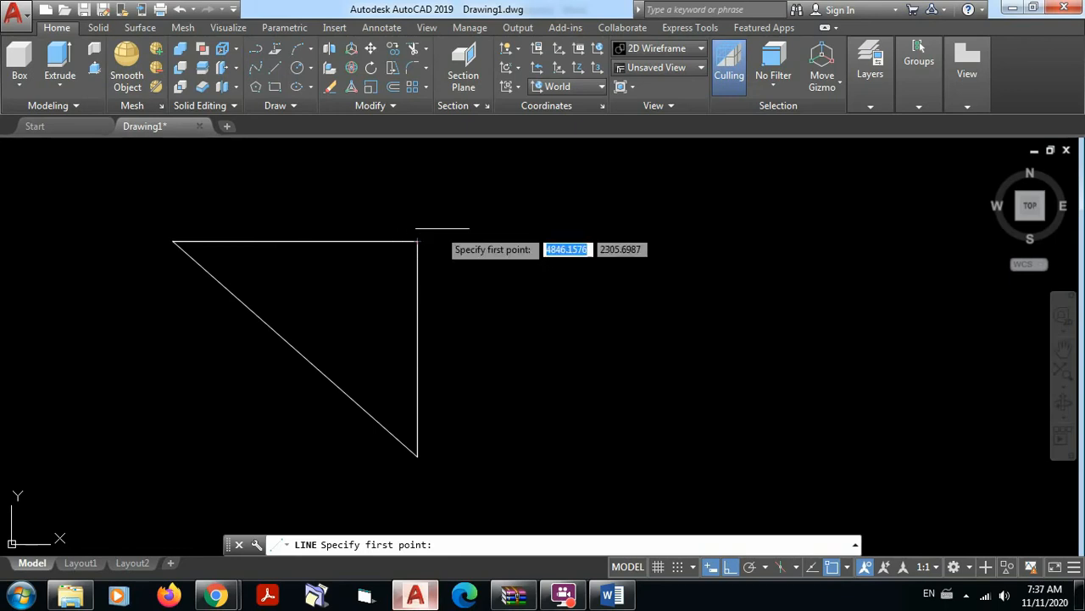
key("Escape")
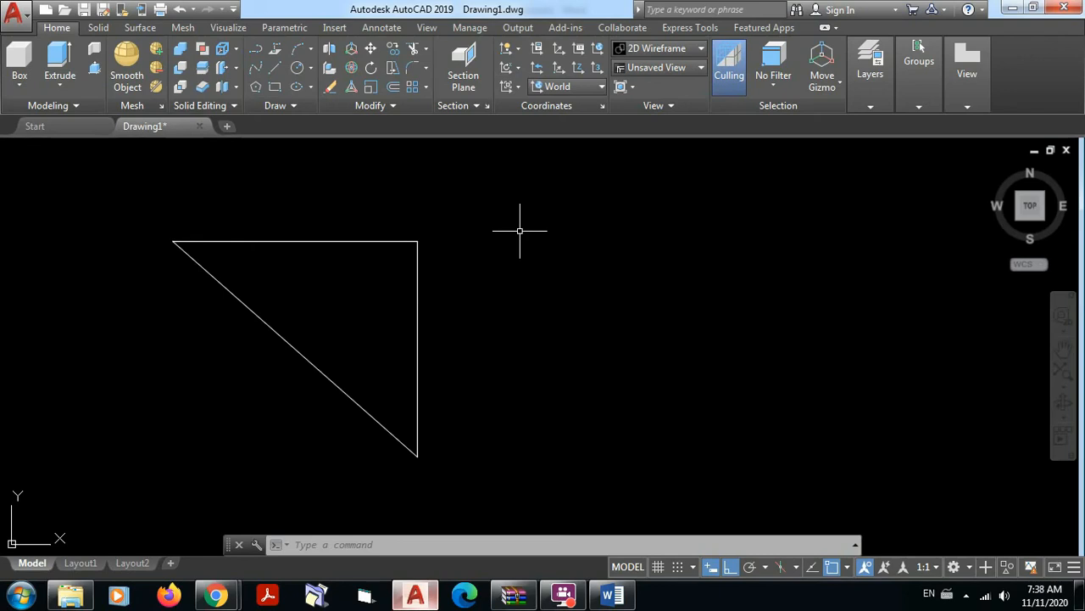
Switch to the Word notes and add the line "Shift + Click derecho" below "Herramienta Osnap", separated by a blank line.
left_click(611, 595)
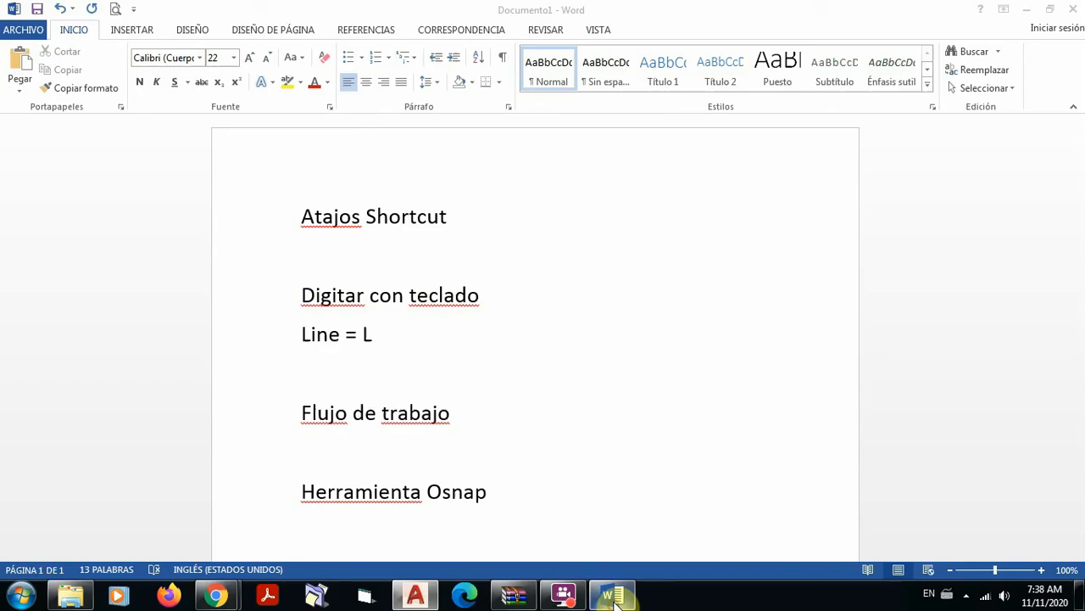
left_click(521, 484)
key("Return")
key("Return")
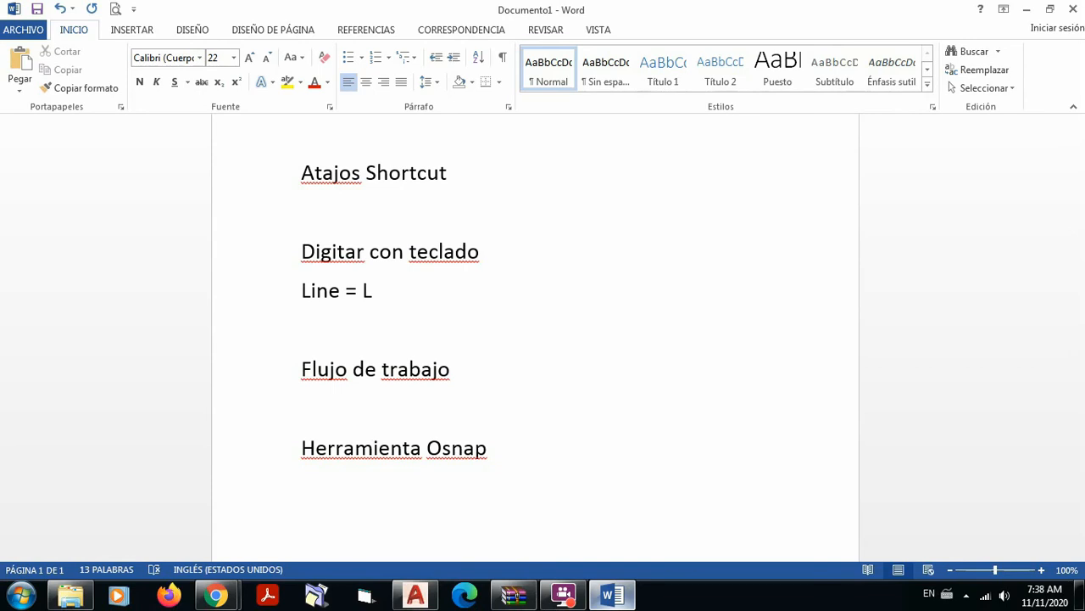
type("Shift")
type("+ Click")
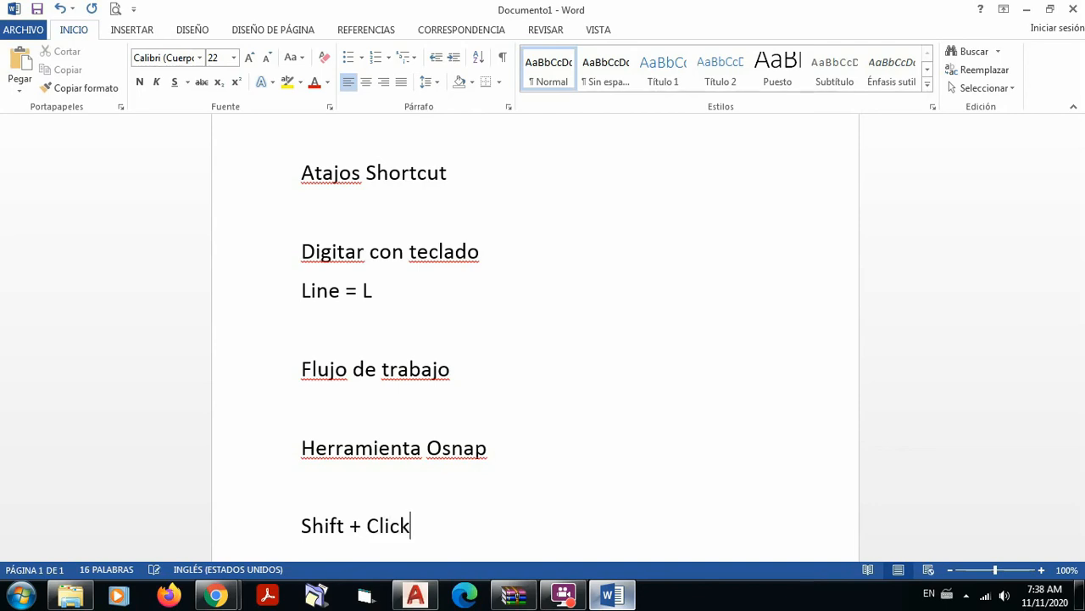
type(" derecho")
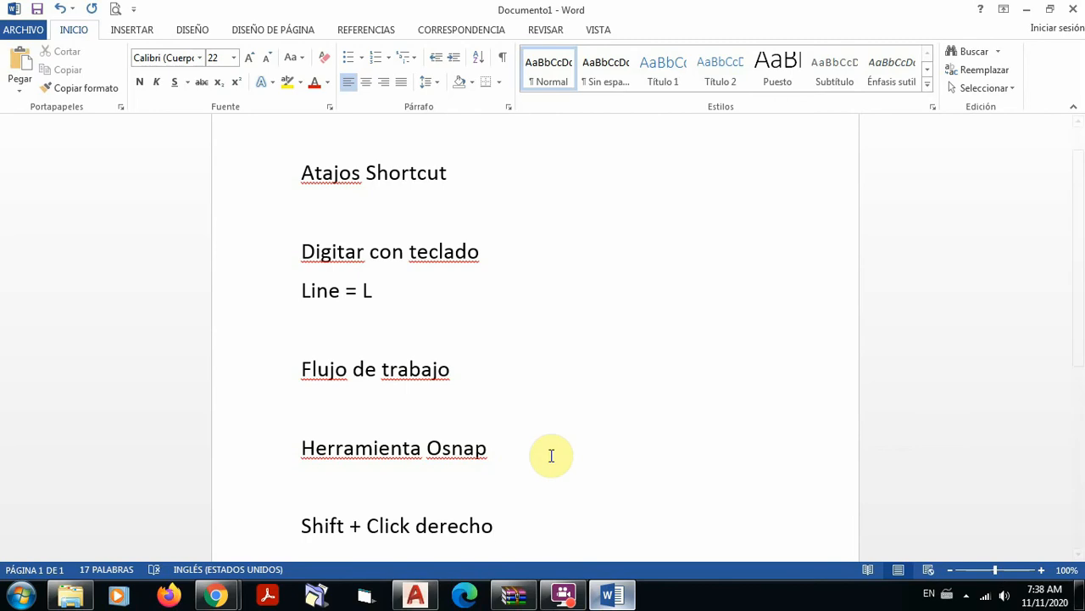
Back in AutoCAD, draw a line with Ortho off from the triangle's right-angle corner, using a one-time Intersection snap, to the diagonal's midpoint.
left_click(416, 594)
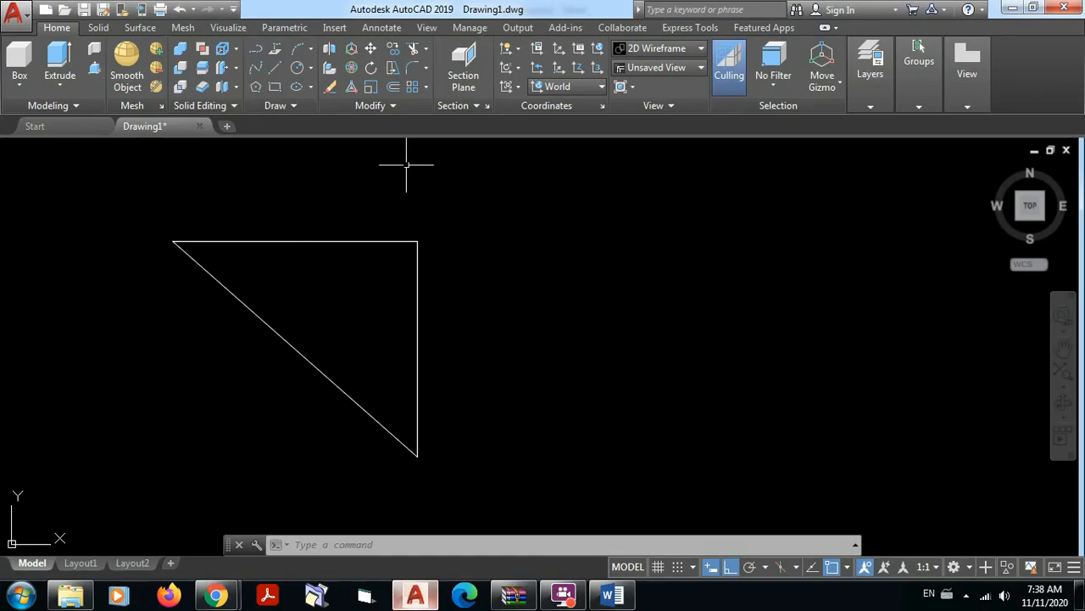
left_click(274, 65)
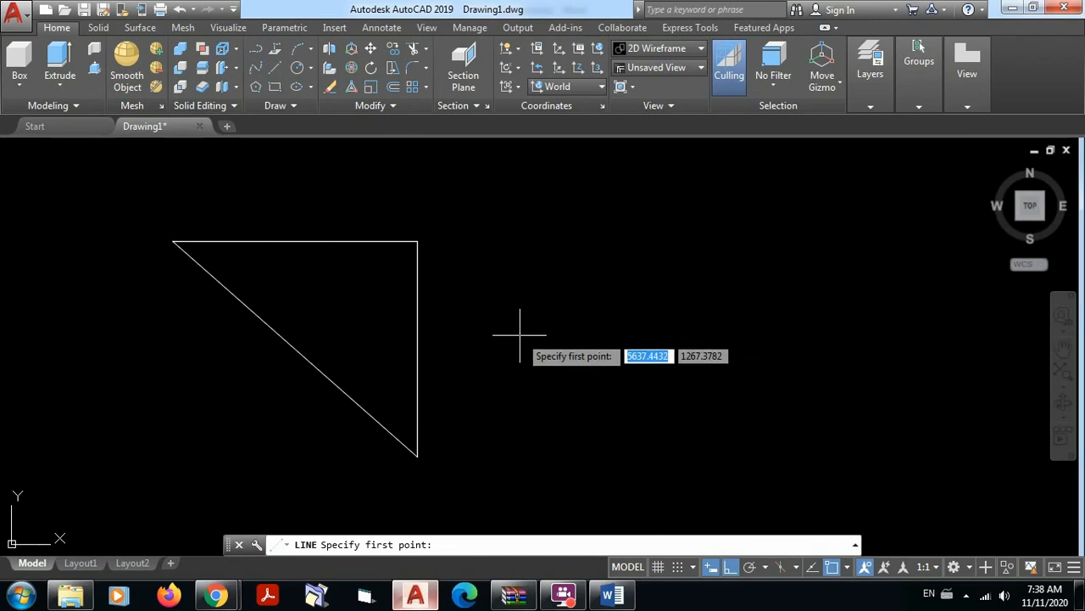
key("F8")
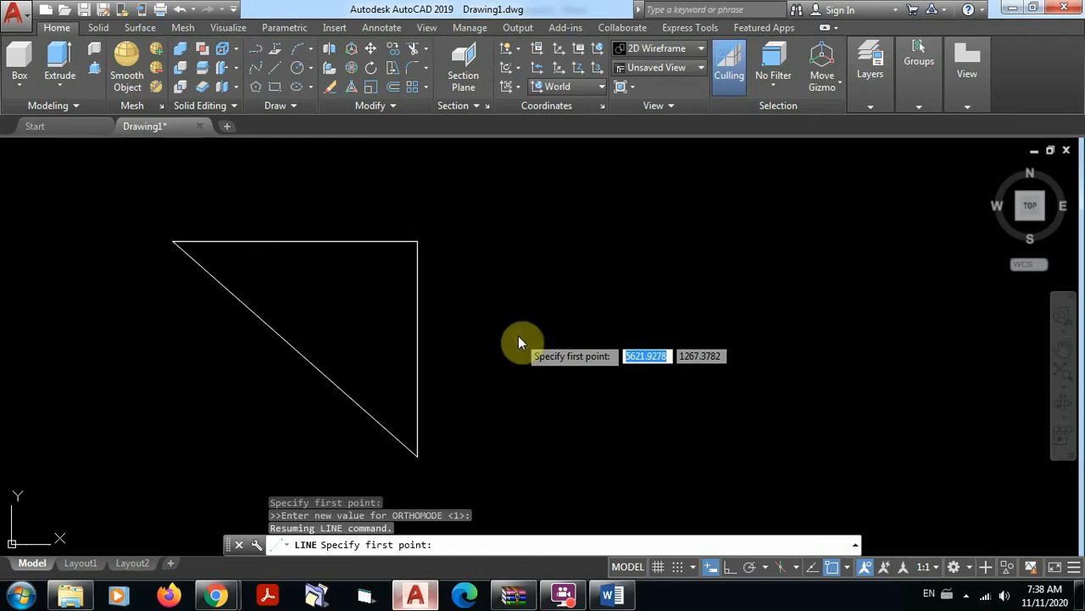
right_click(517, 338, "shift")
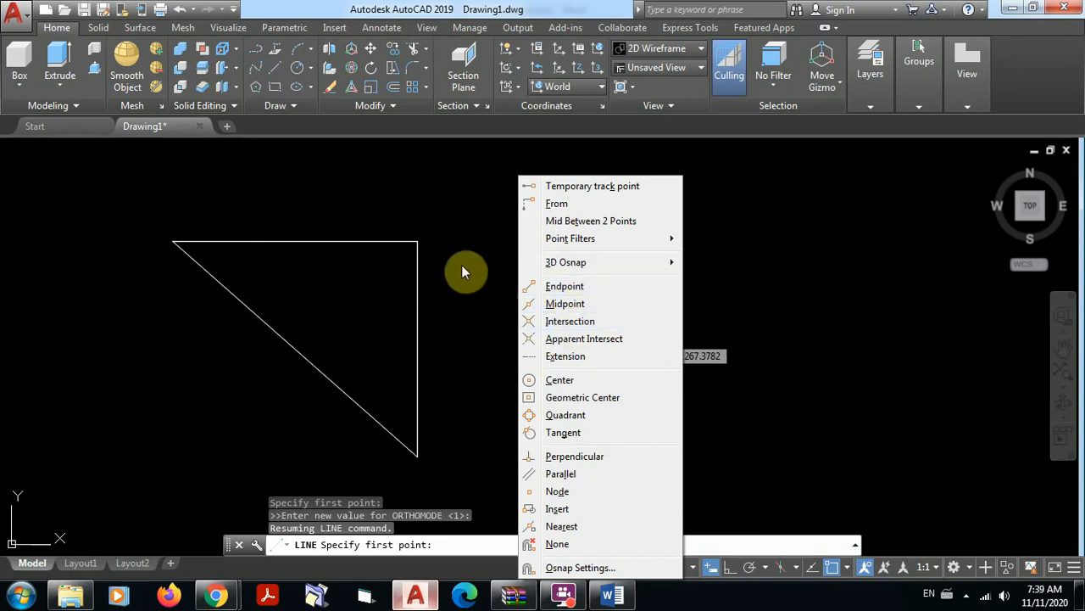
left_click(569, 327)
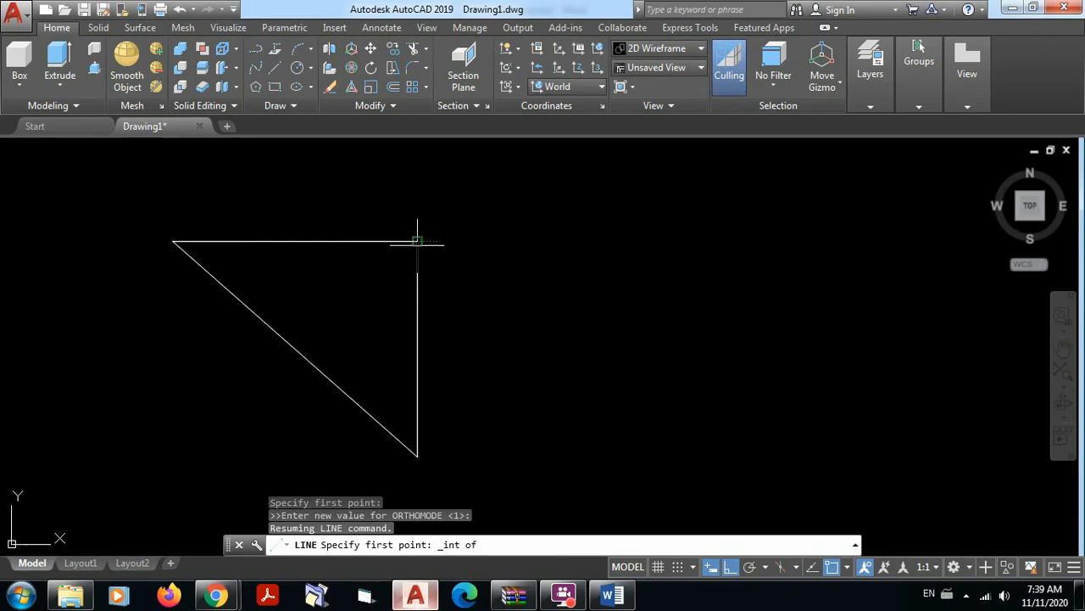
left_click(417, 242)
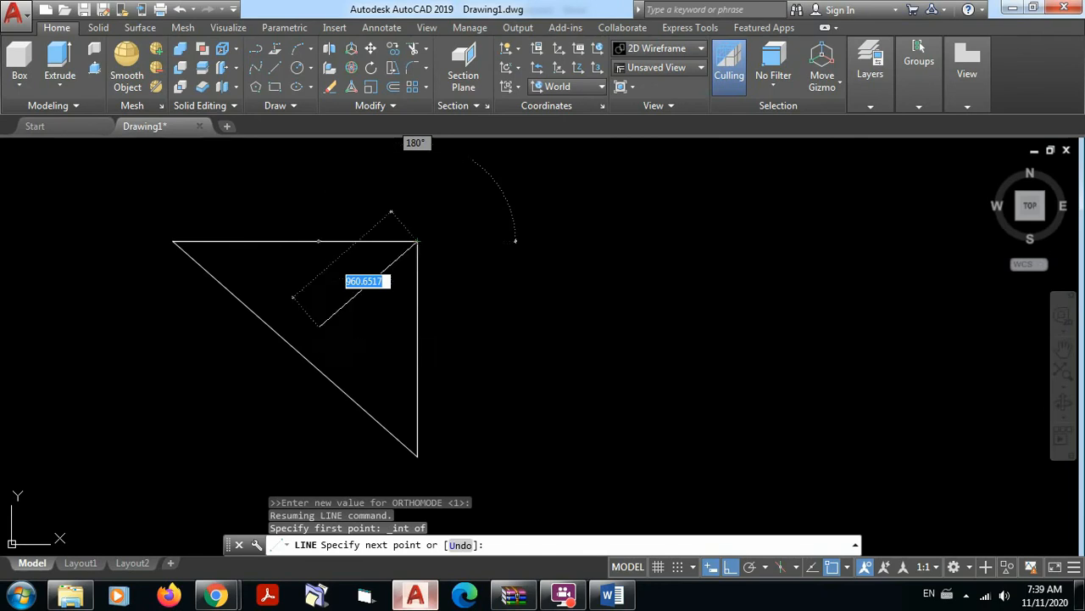
key("F8")
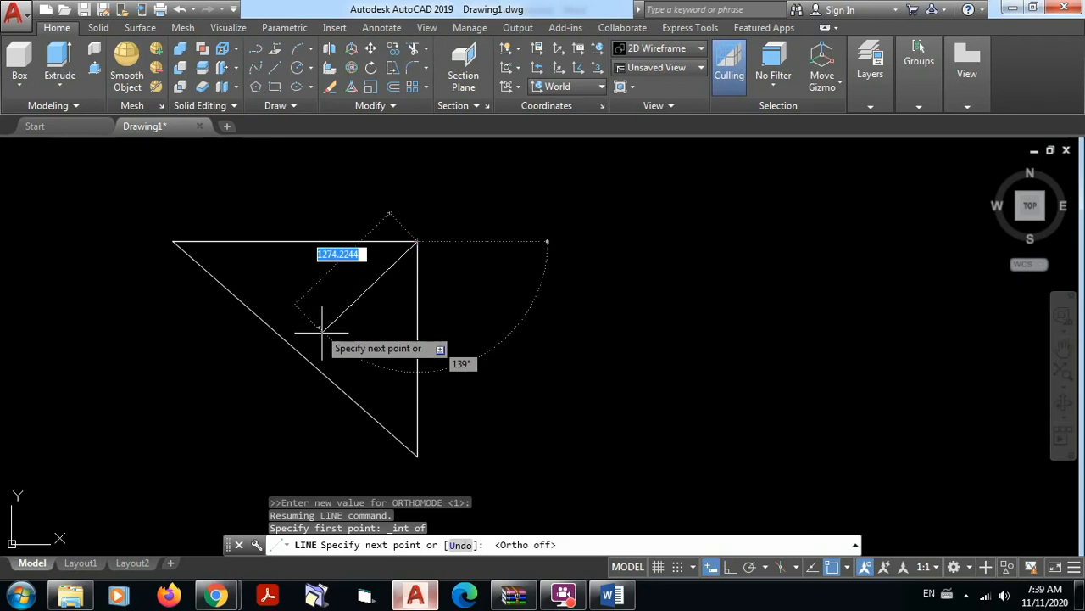
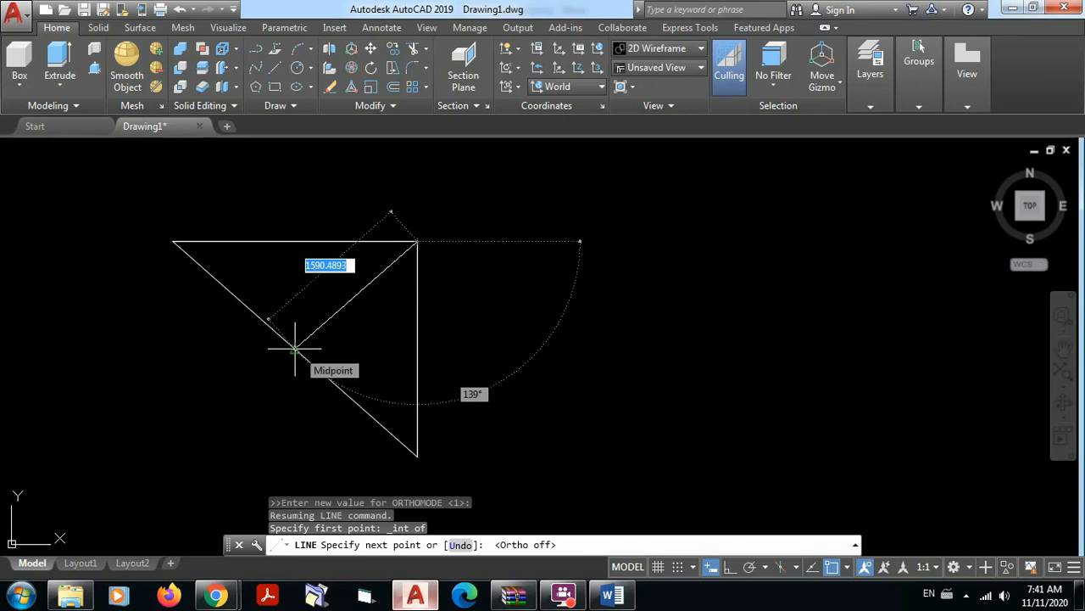
left_click(295, 348)
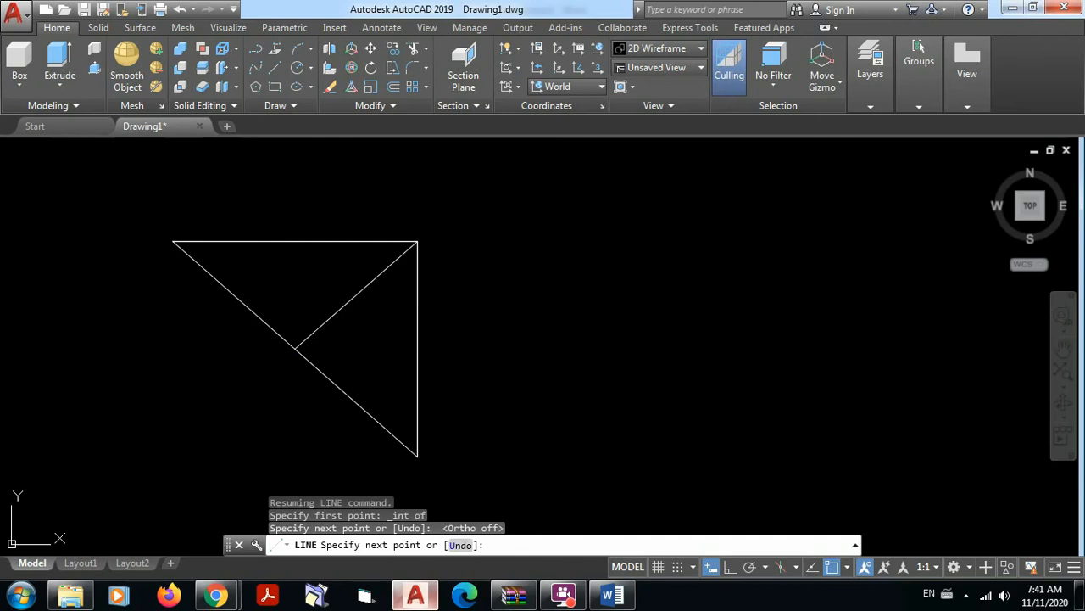
key("Escape")
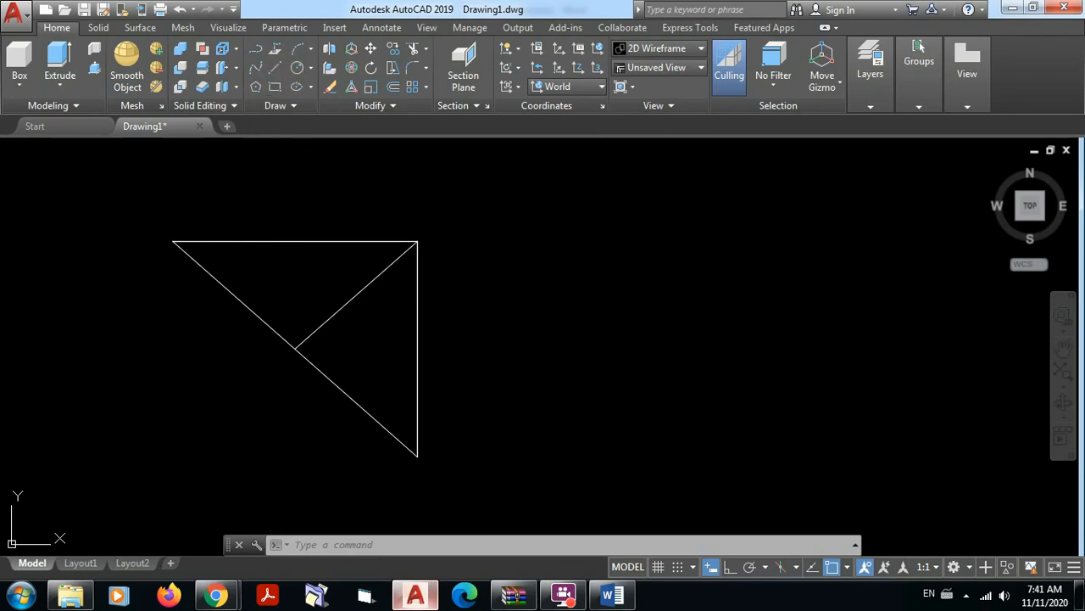
Draw a second line from the right-angle corner to a point on the diagonal slightly below its midpoint, and end the command.
left_click(255, 48)
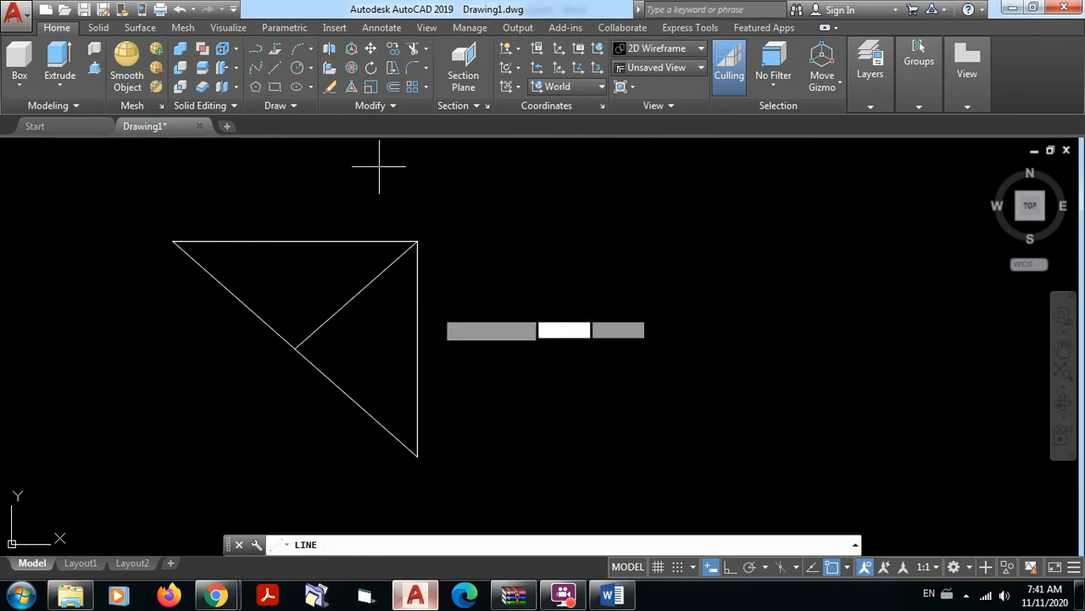
left_click(417, 240)
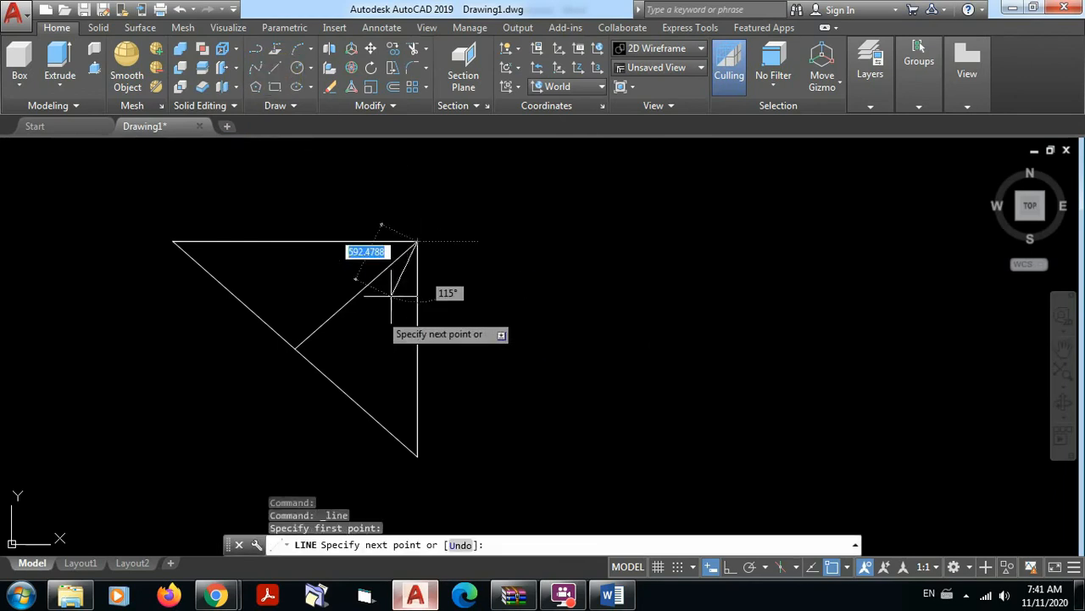
left_click(311, 363)
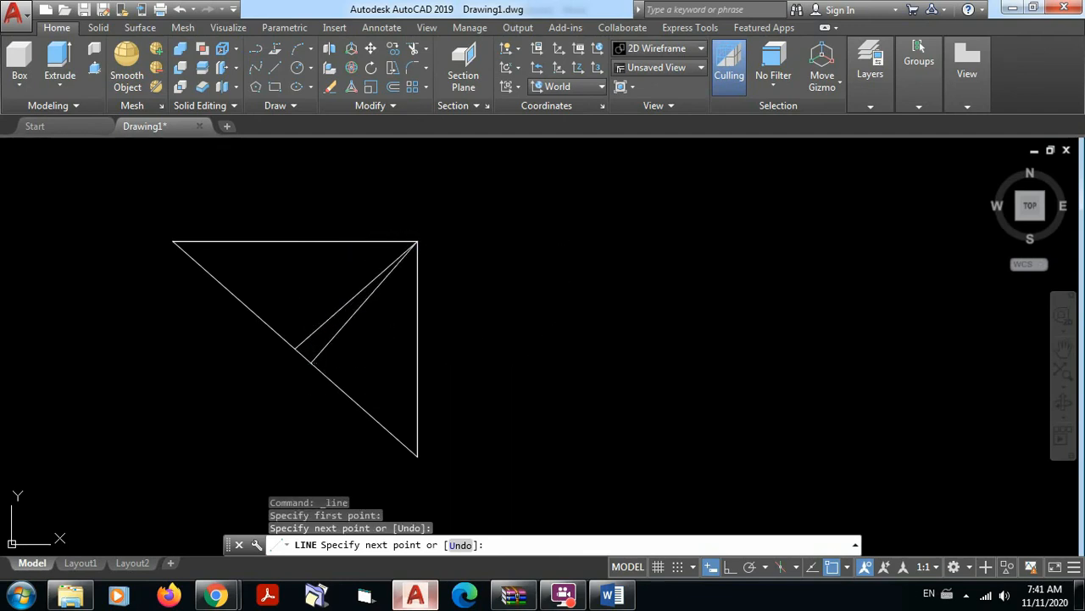
key("Escape")
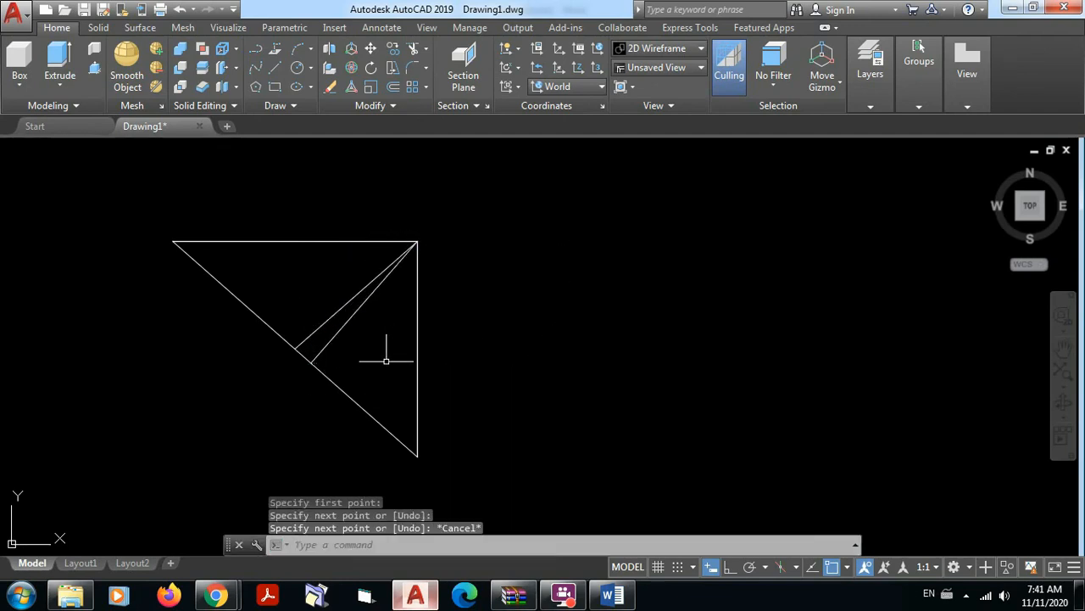
Select each inner line together with the diagonal to compare the line's endpoint with the diagonal's midpoint grip, clearing the selection each time.
left_click(356, 311)
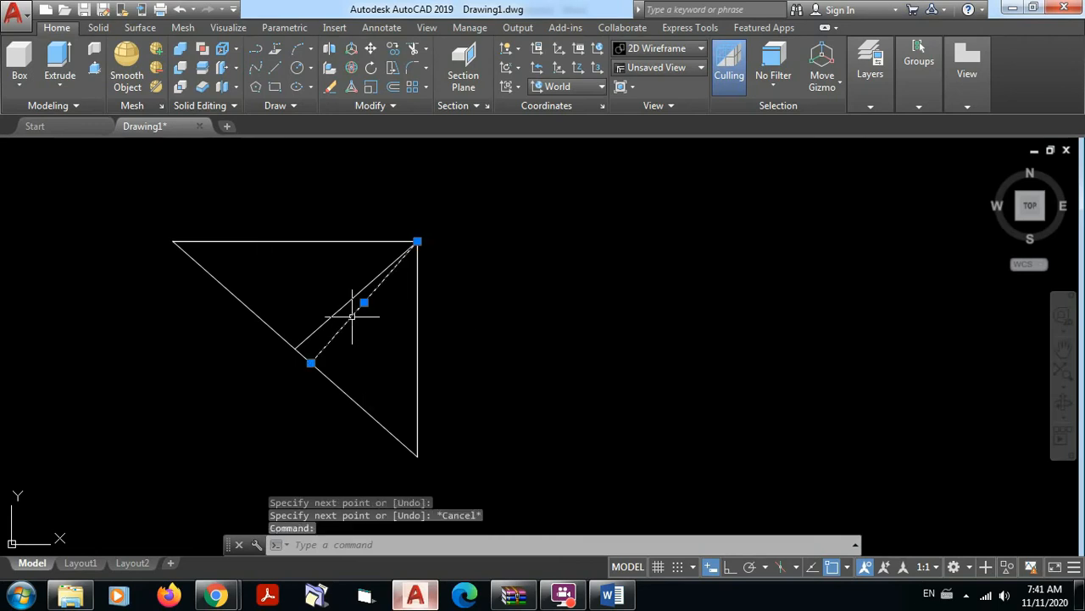
left_click(335, 382)
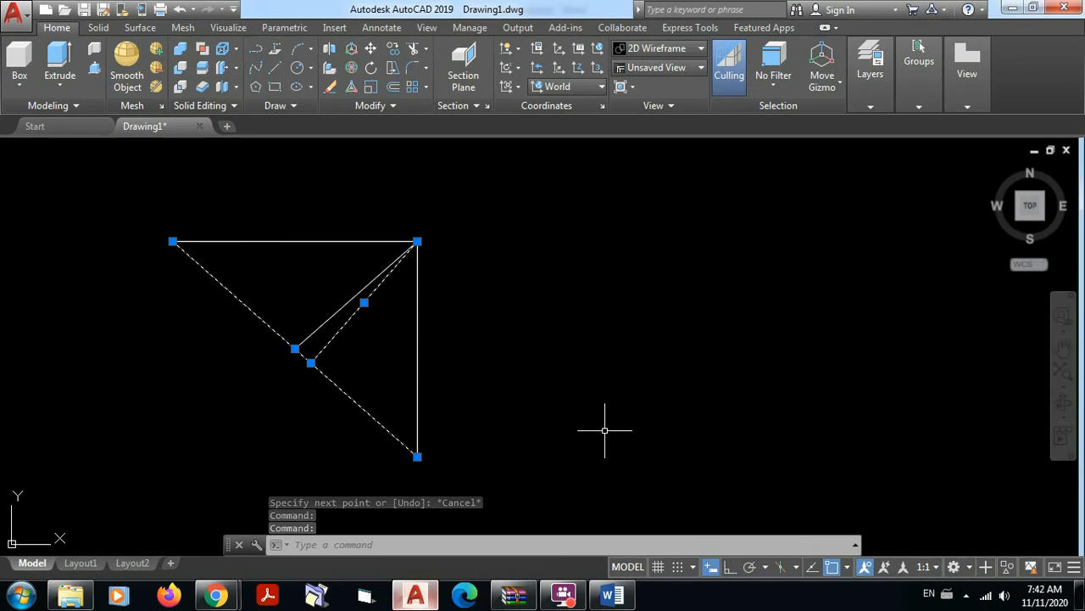
key("Escape")
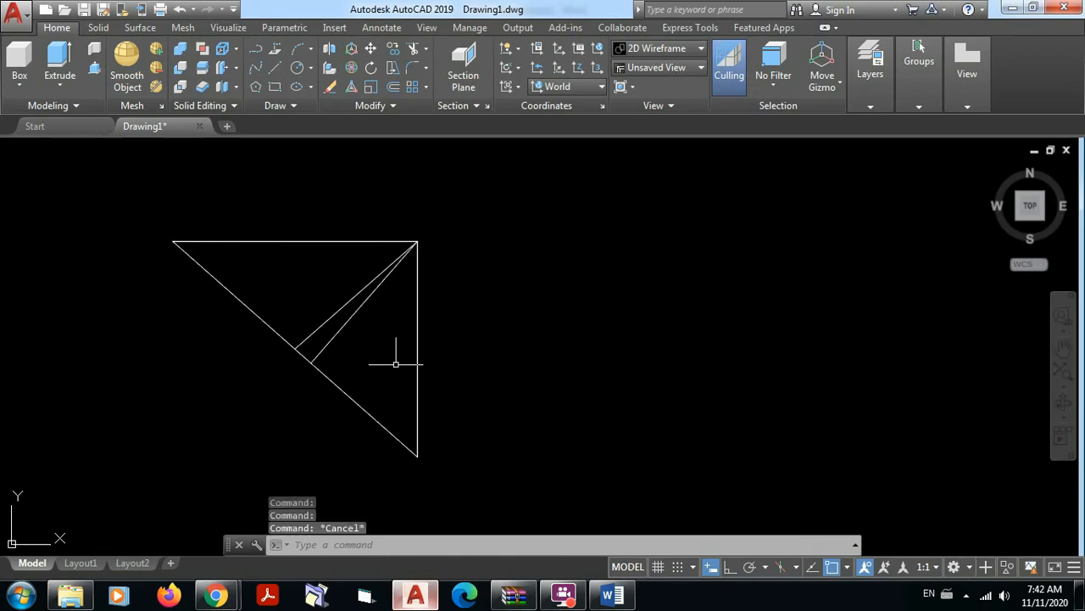
left_click(336, 313)
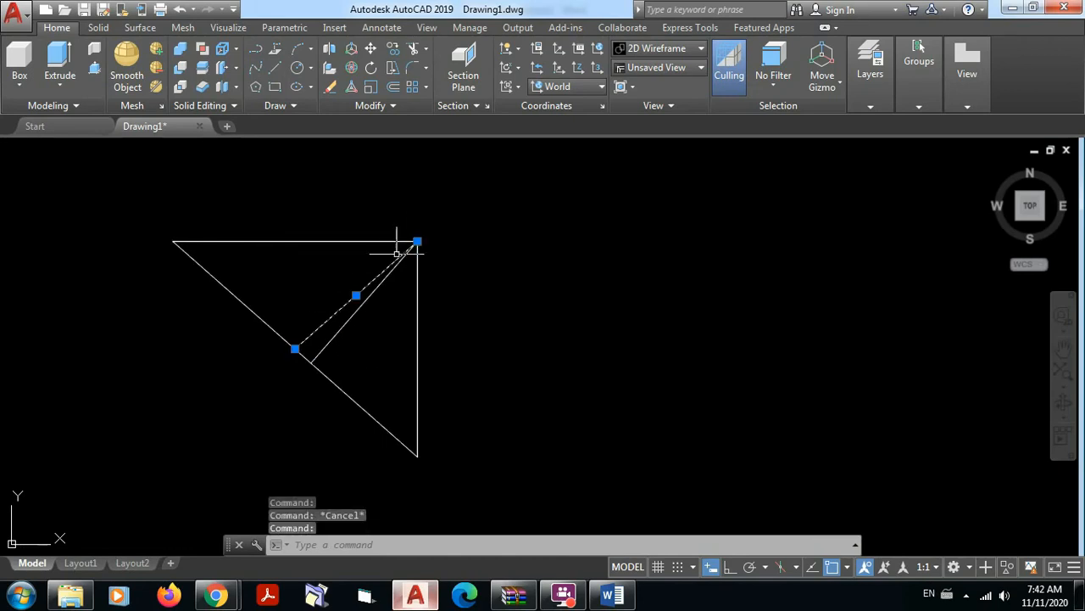
mouse_move(419, 243)
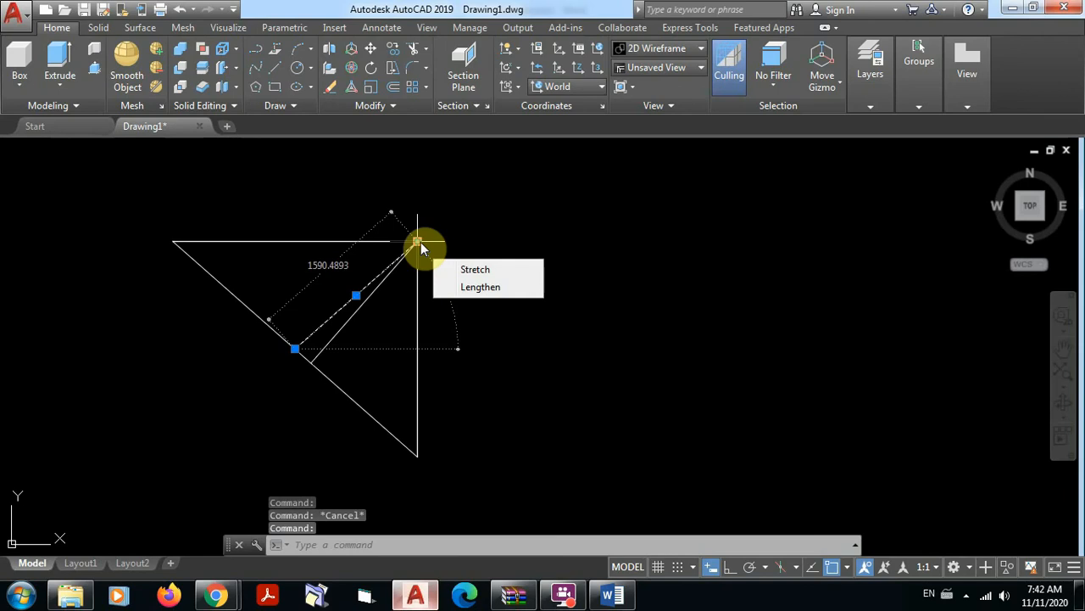
left_click(266, 323)
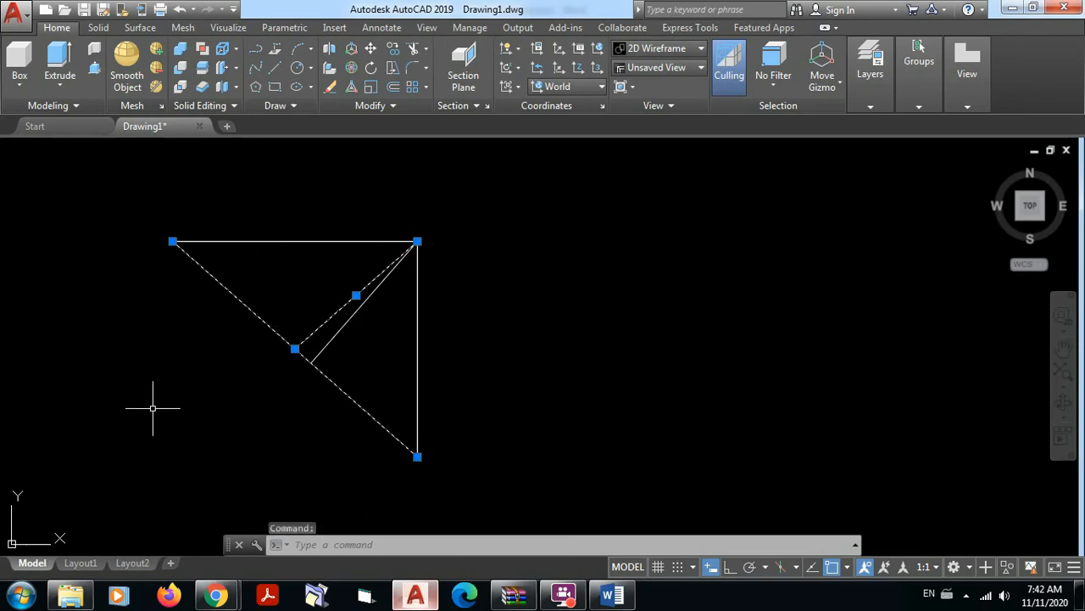
key("Escape")
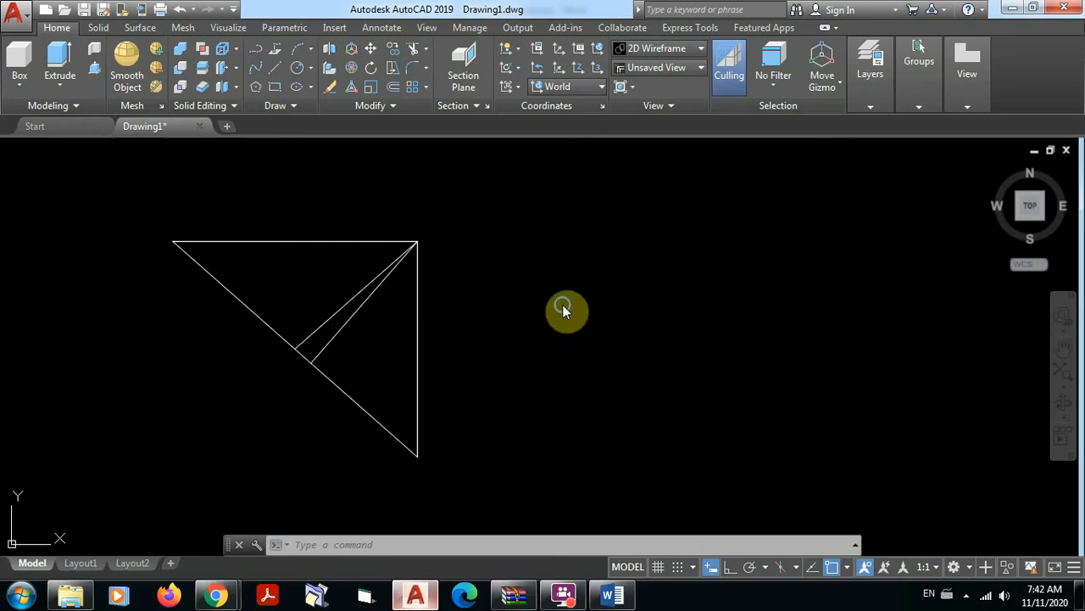
Review the one-time object snap options and close the list without choosing any.
right_click(565, 307, "shift")
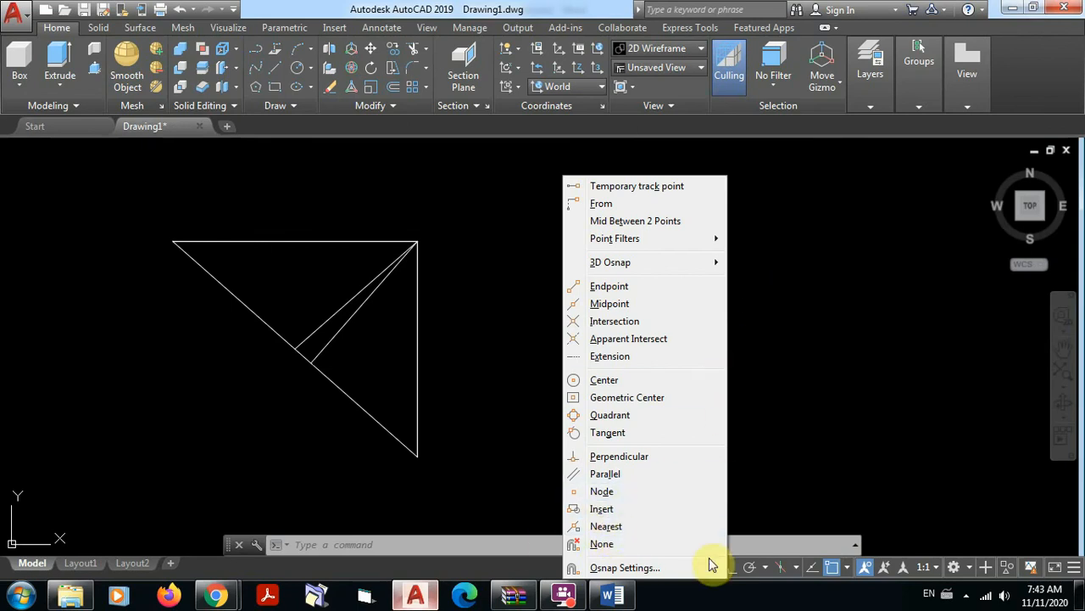
left_click(776, 380)
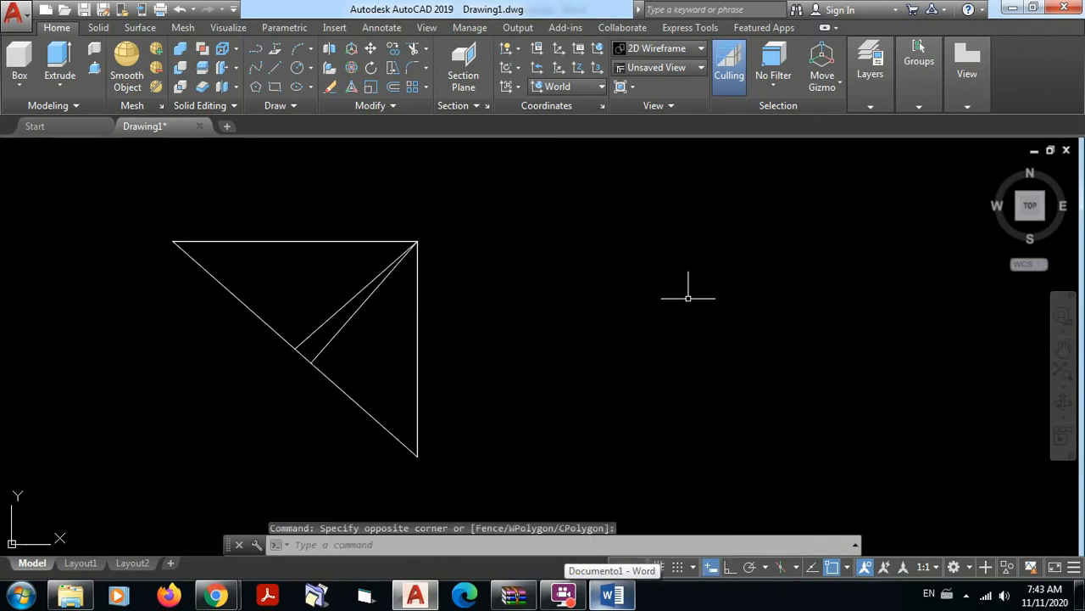
key("Escape")
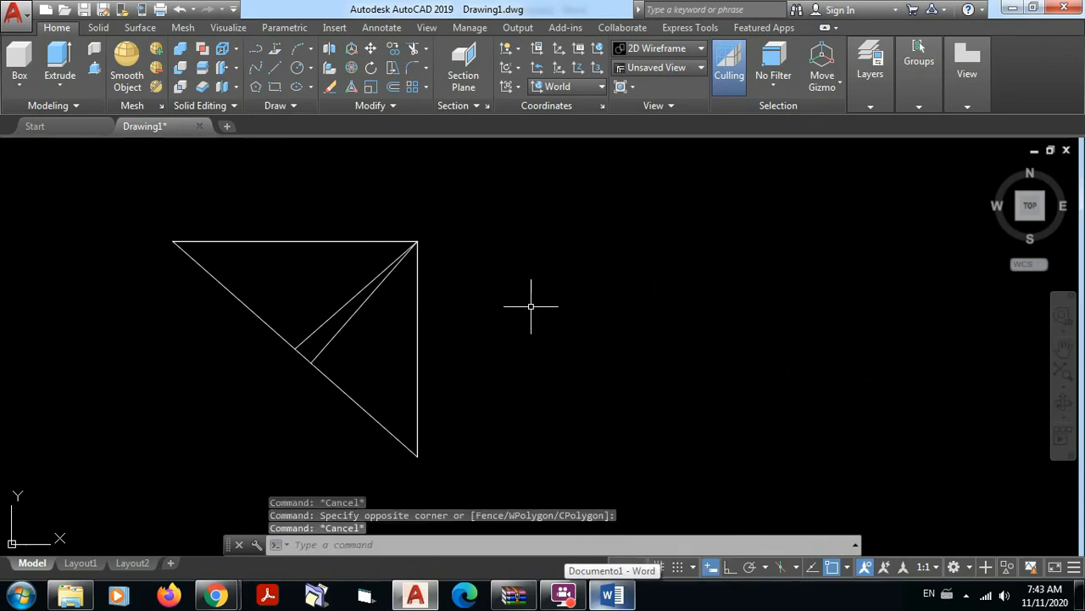
Erase the whole triangle and both inner lines, selecting them together with a crossing window.
left_click(449, 473)
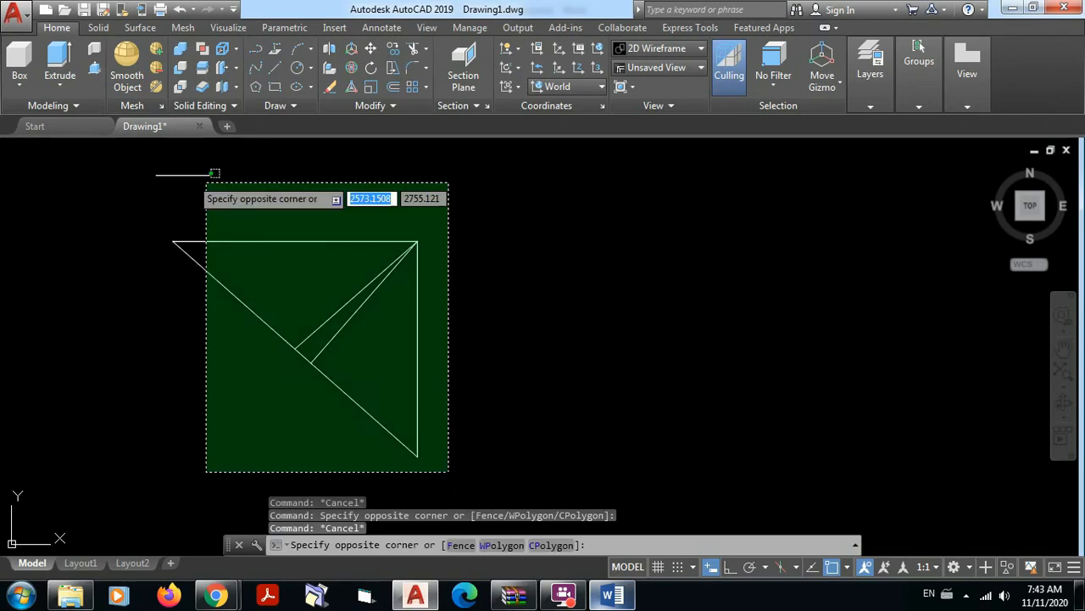
left_click(136, 203)
key("Delete")
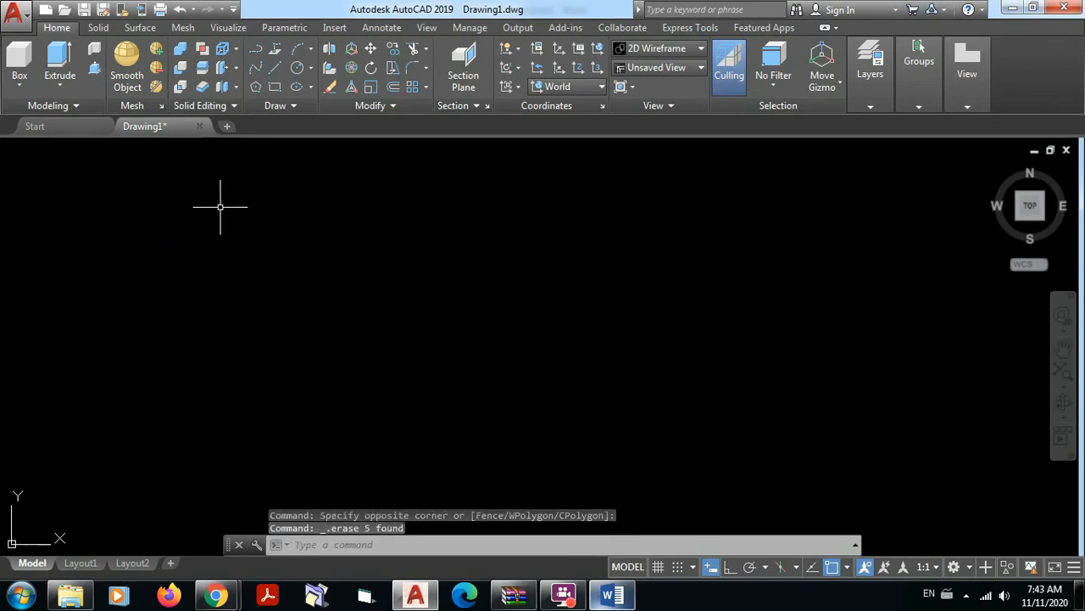
Switch to the Word notes and add the line "Node = Encuentra un punto en el espacio" directly below "Shift + Click derecho".
left_click(612, 593)
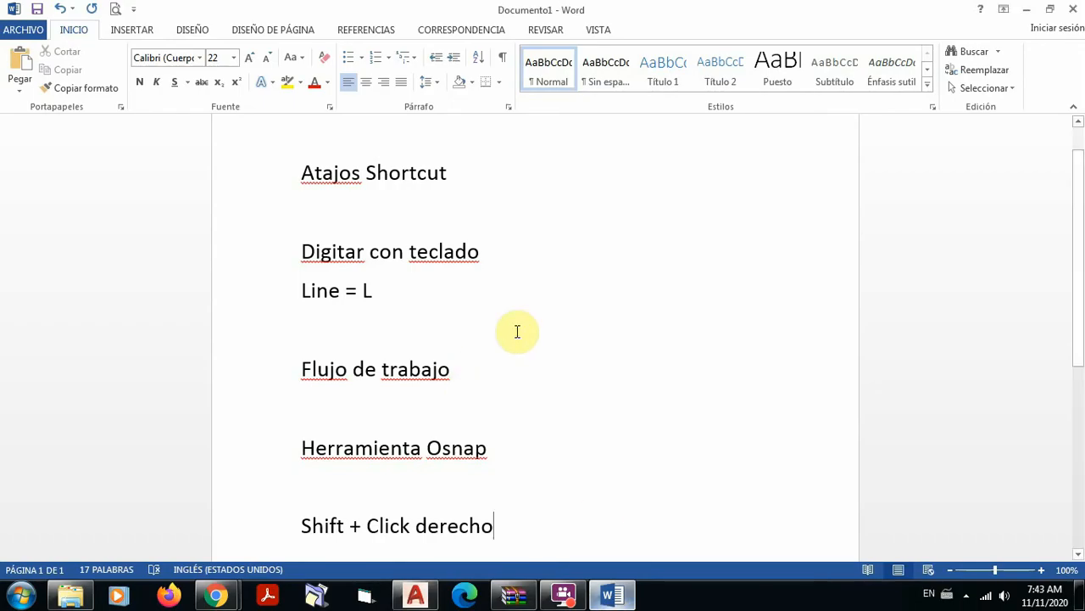
scroll(527, 371, "down", 5)
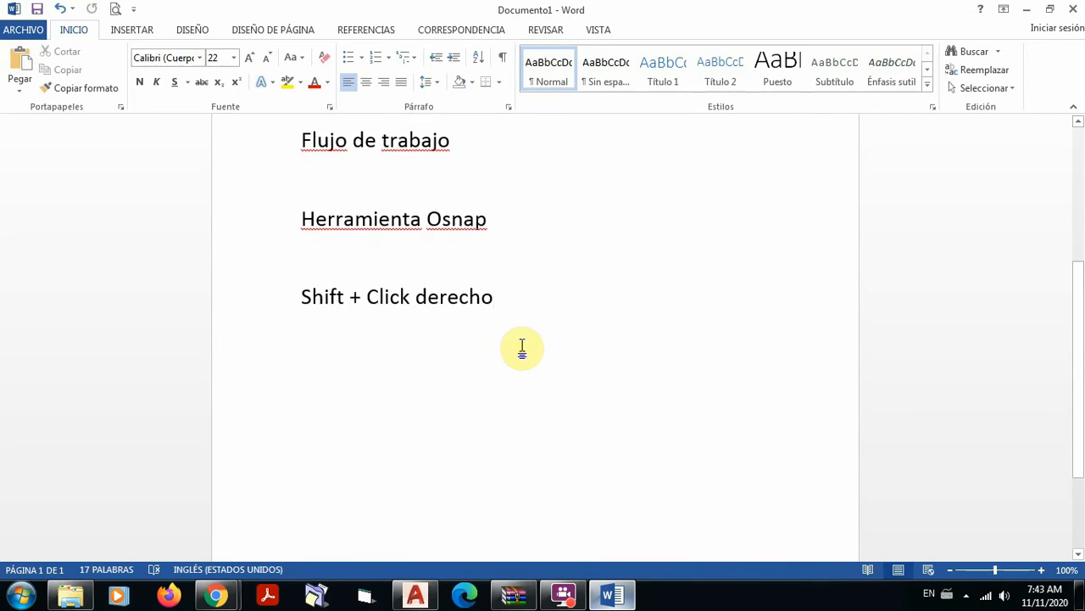
key("Return")
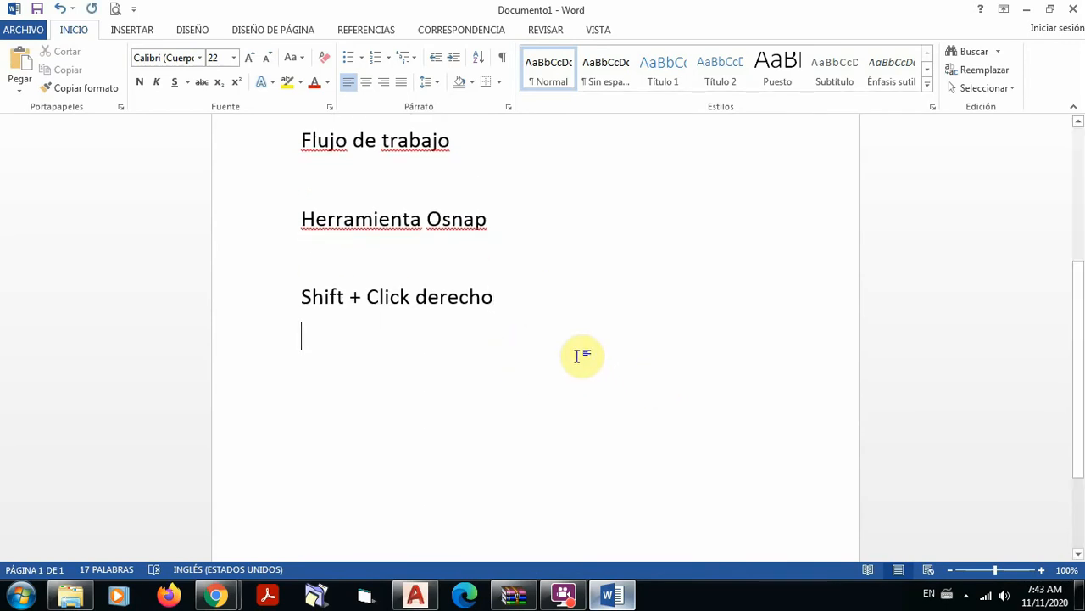
type("No")
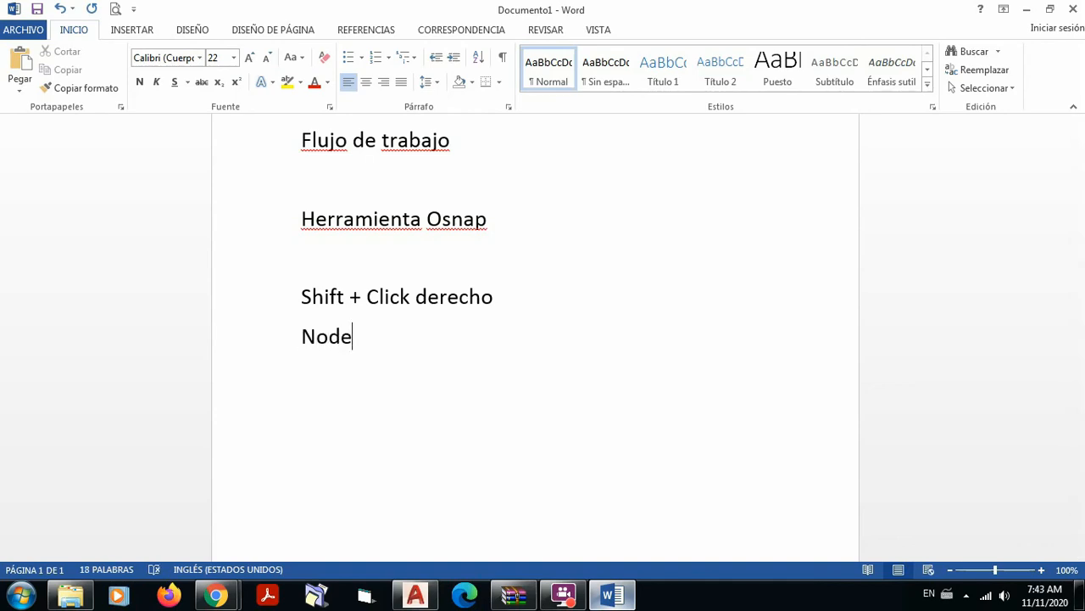
type("de")
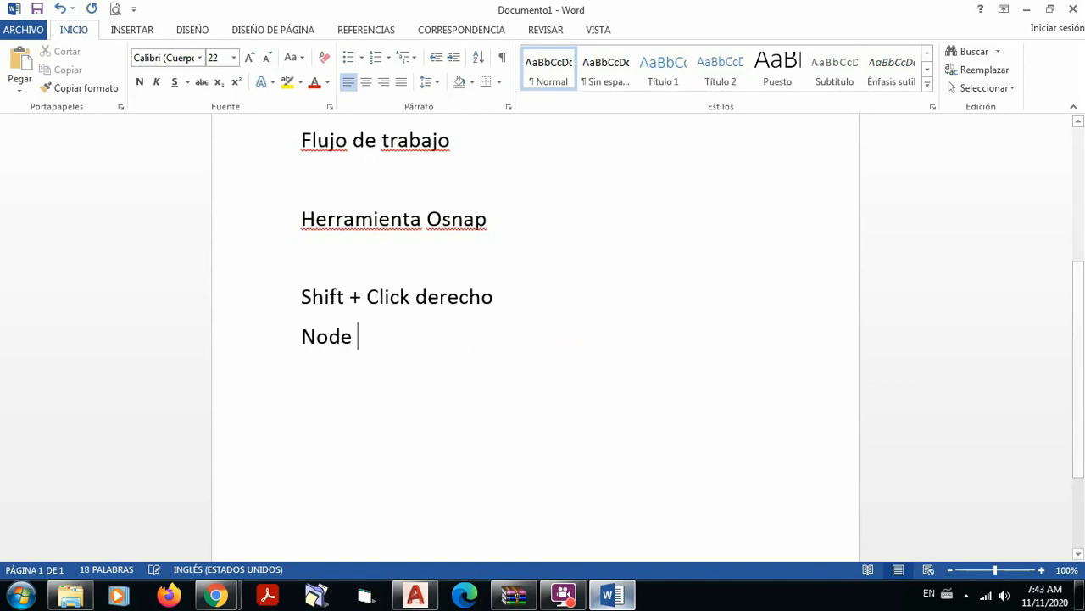
type(" = ")
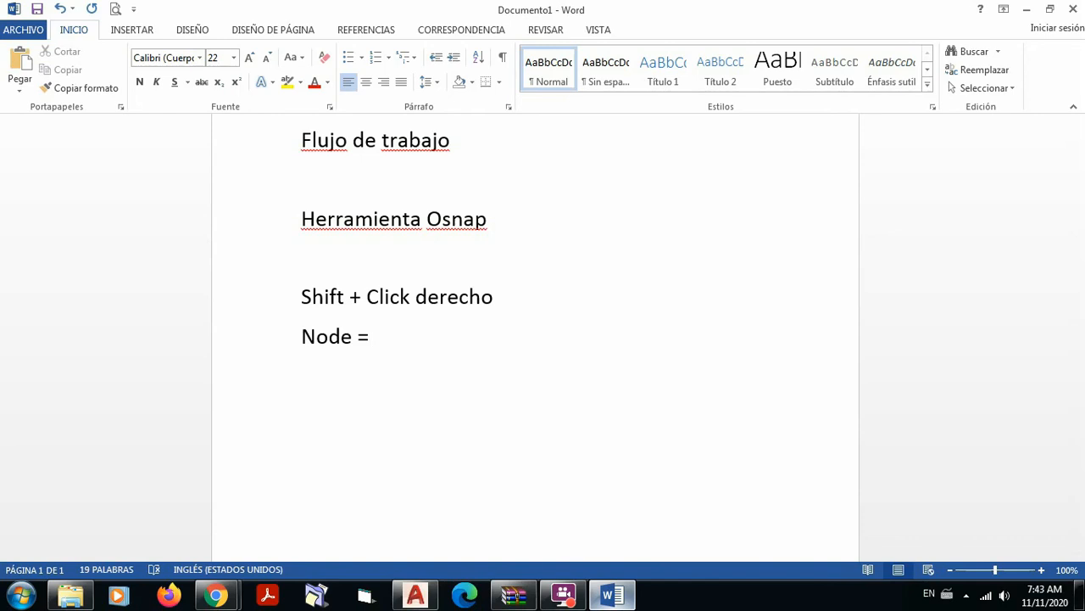
type("Encuentra un")
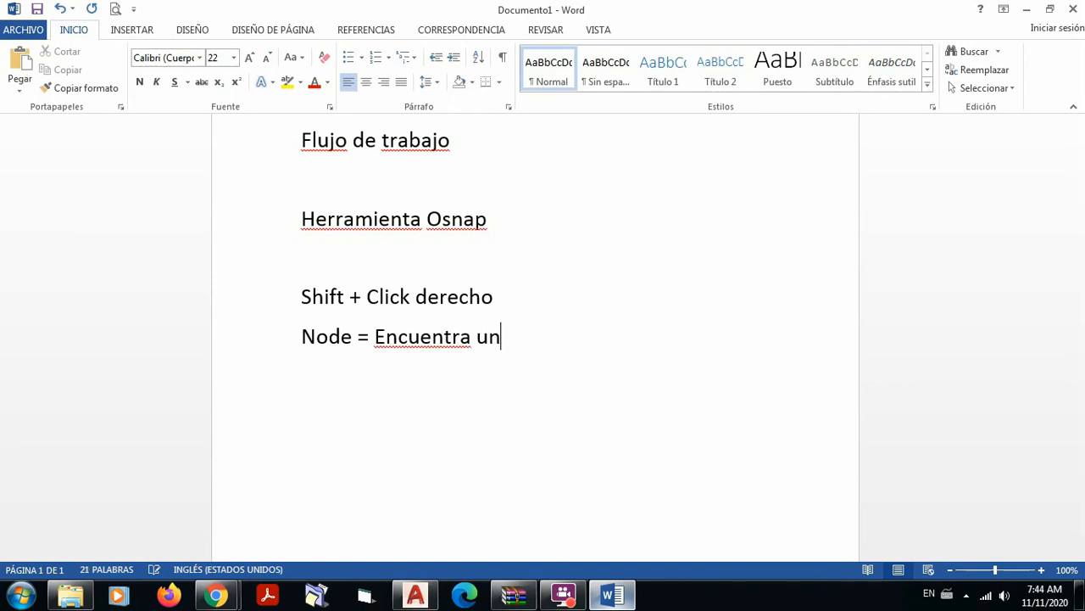
type(" p")
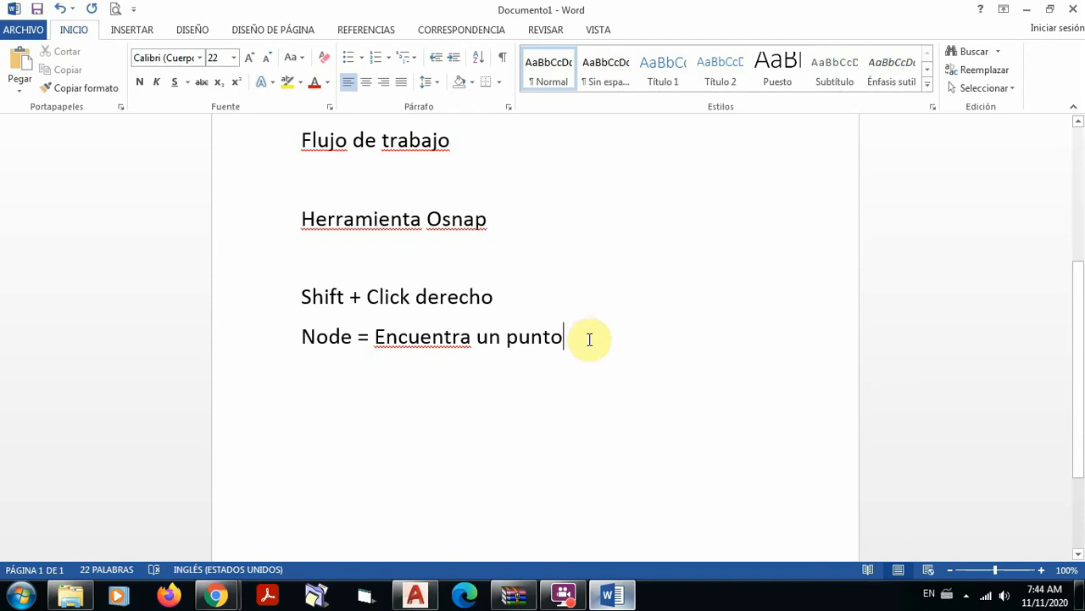
type("unto ")
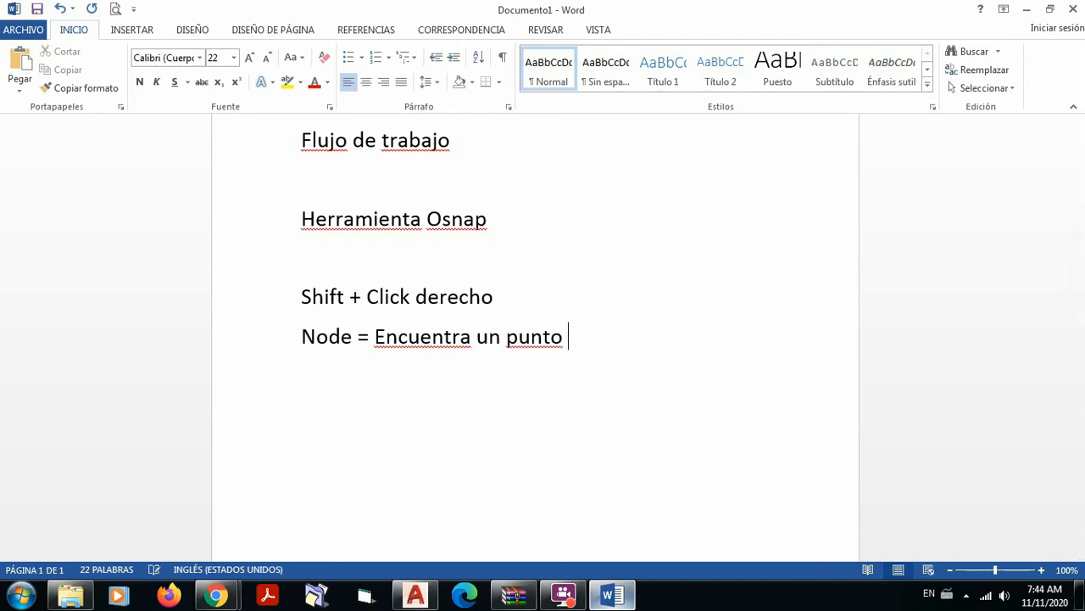
type("en el es")
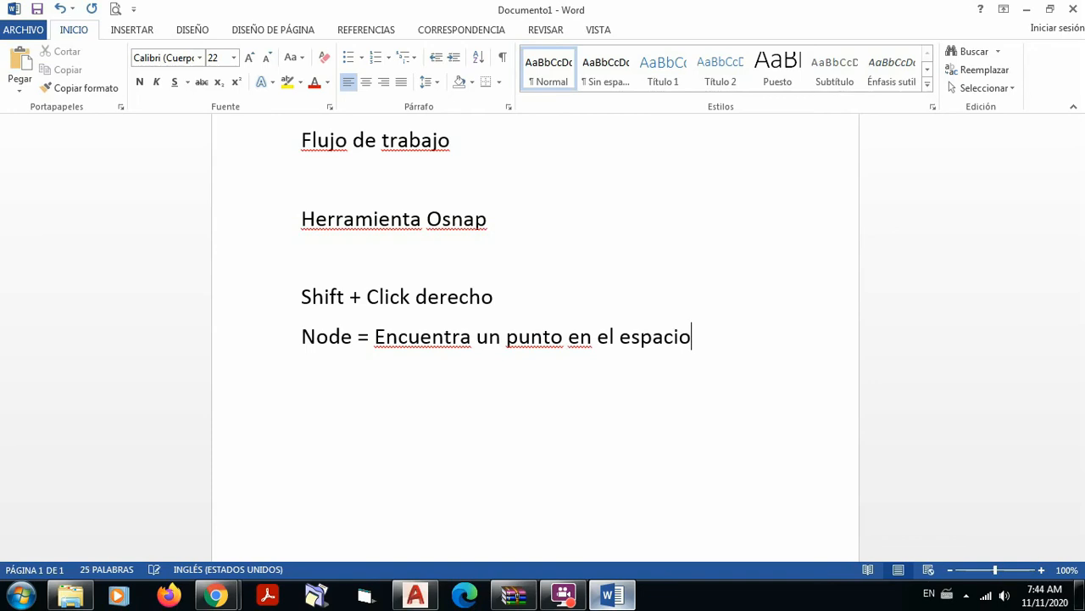
type("pacio")
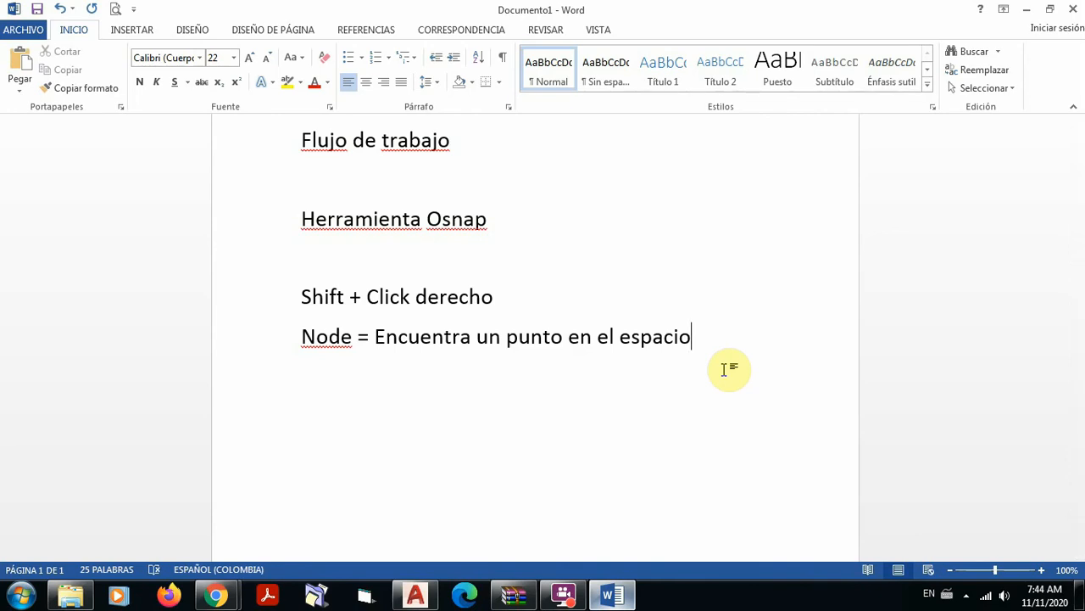
Add the note "Point = po" to the Word document, leaving one blank line below the Node note.
left_click(415, 595)
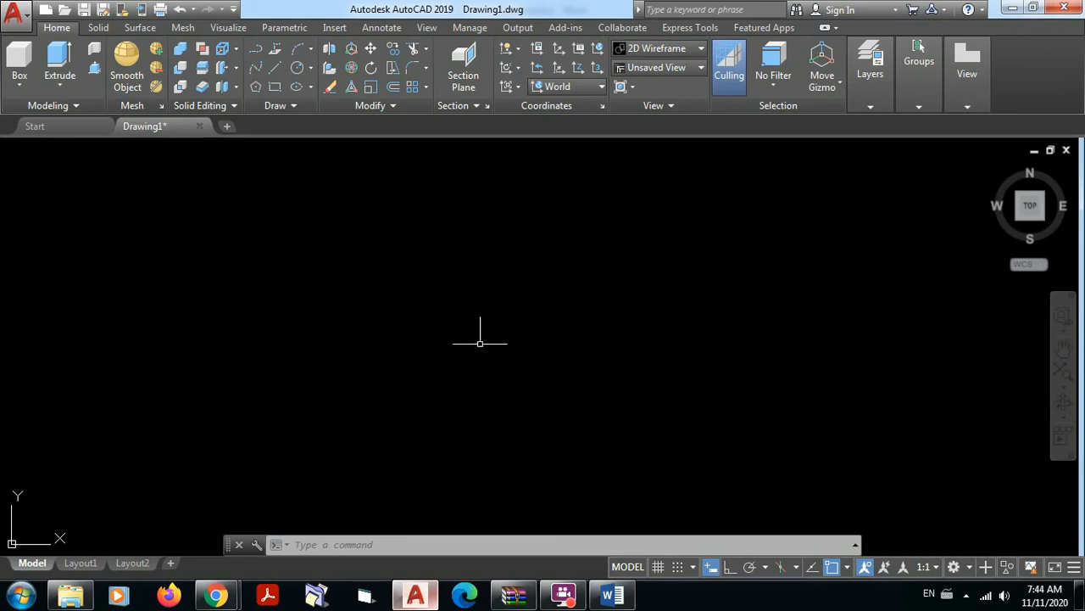
left_click(610, 595)
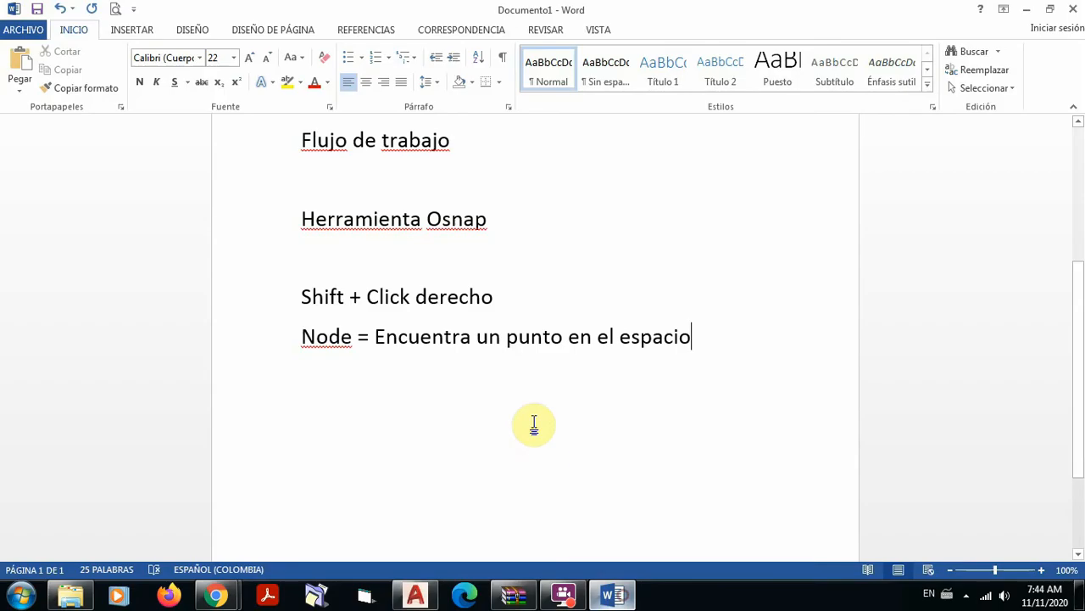
left_click(714, 337)
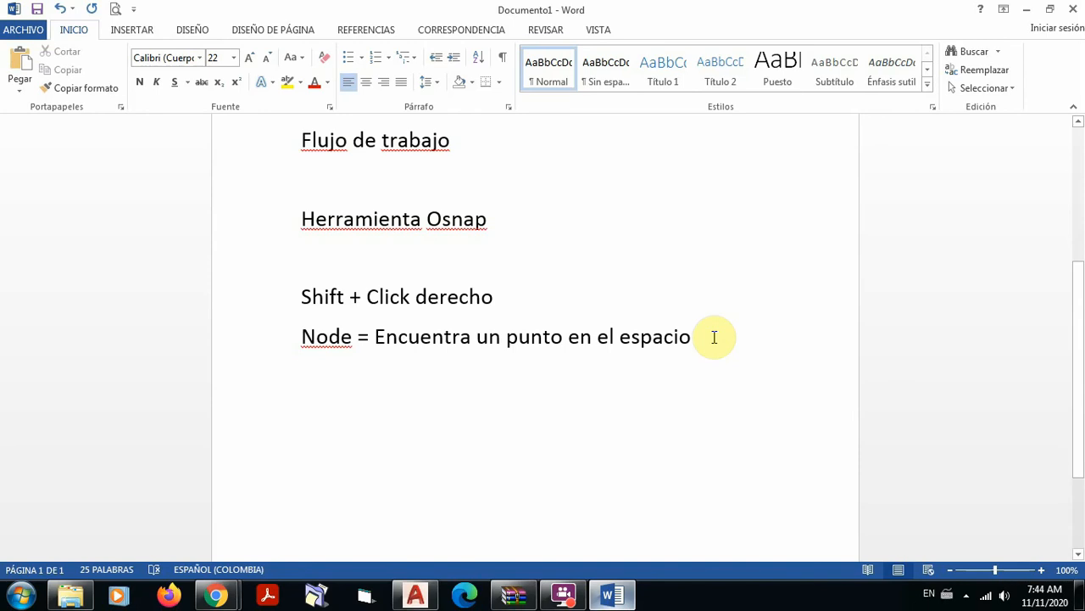
key("Return")
key("Return")
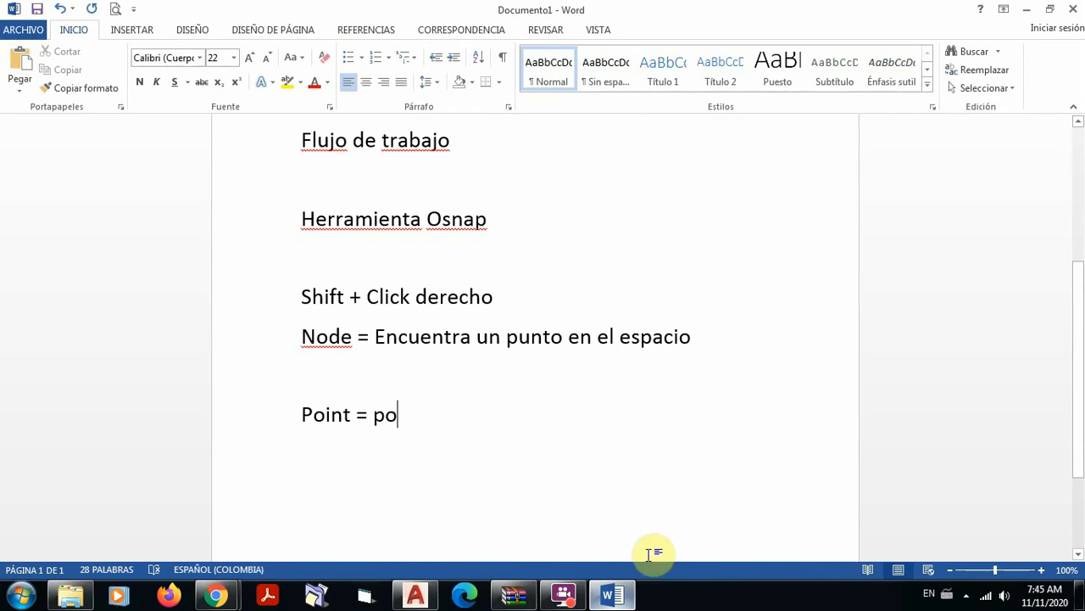
Switch to AutoCAD and place four separate points in a rough diamond arrangement with the Point command: upper, right, left and lower.
left_click(1029, 15)
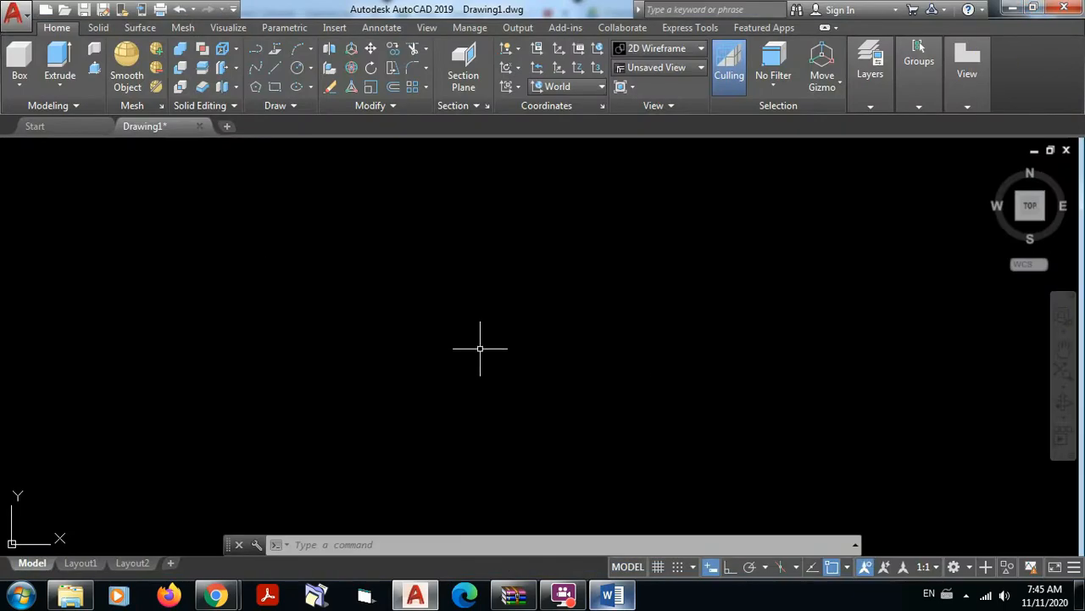
type("PO")
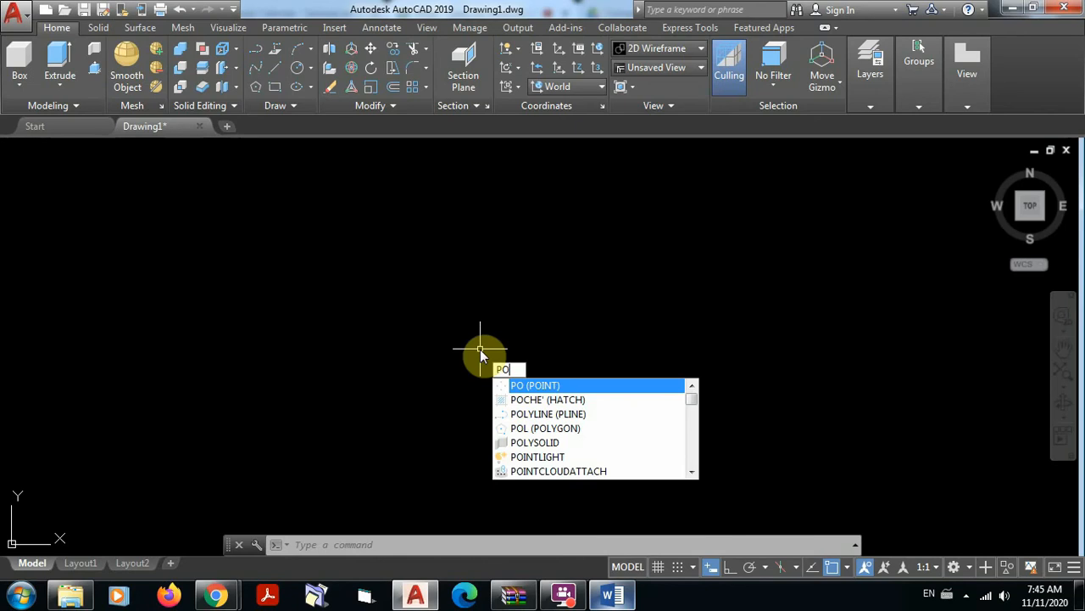
key("Return")
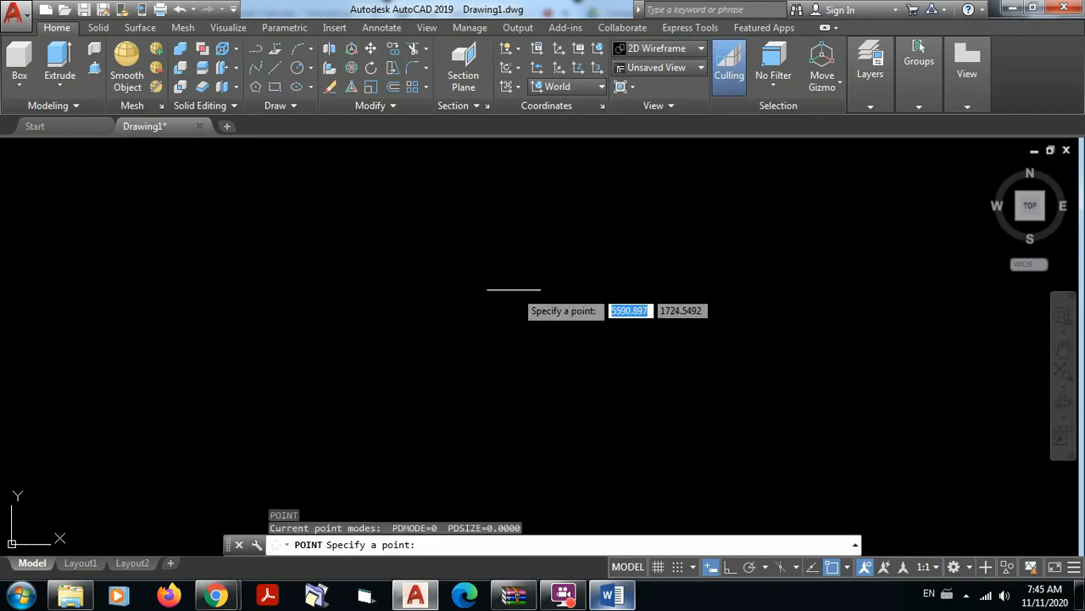
left_click(527, 286)
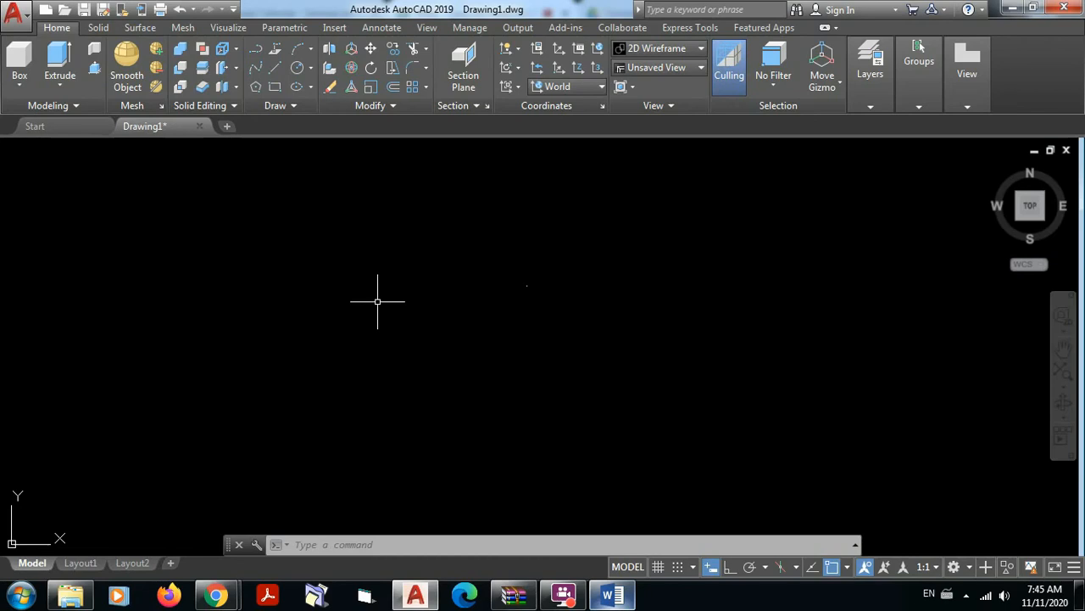
type("point")
key("Return")
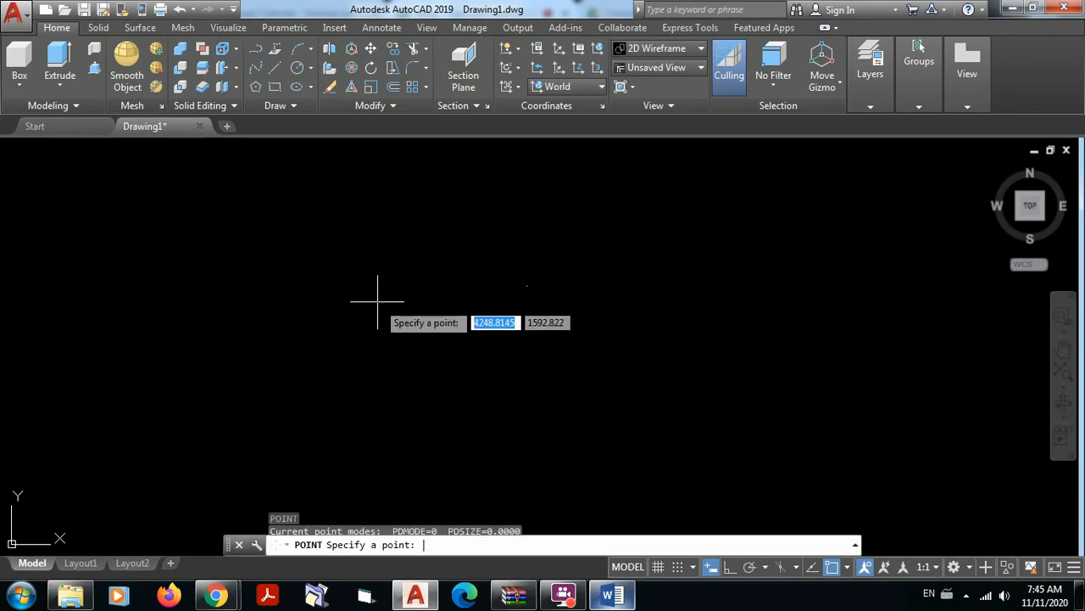
left_click(709, 388)
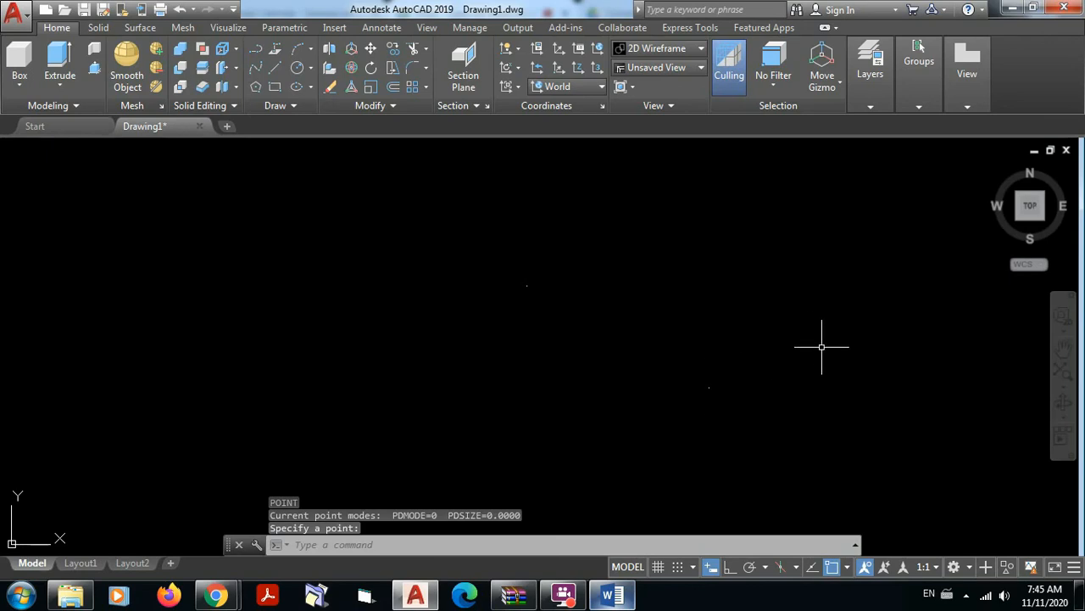
key("Return")
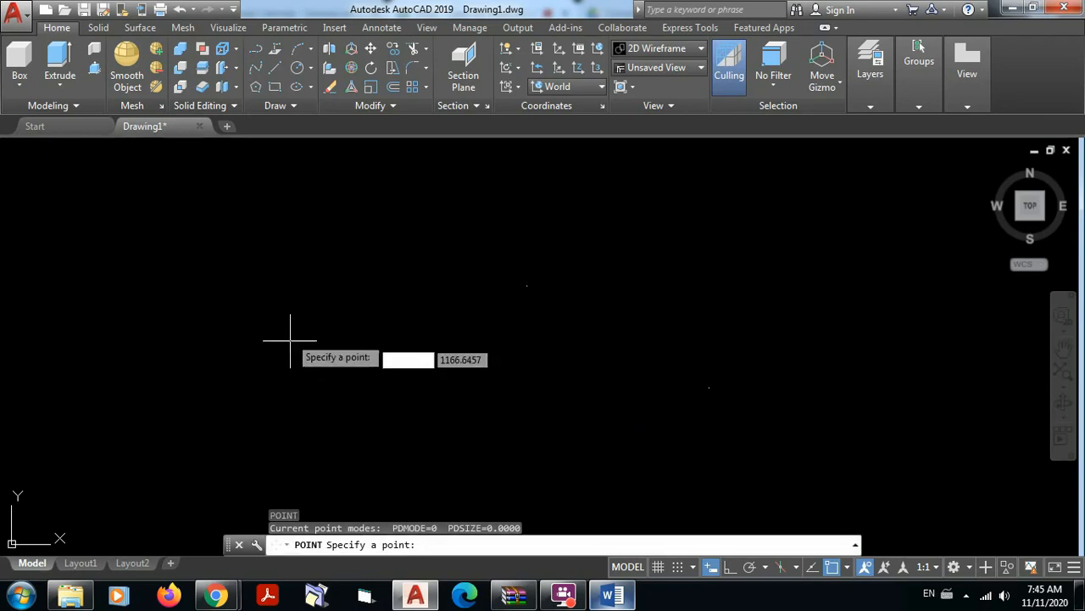
left_click(362, 388)
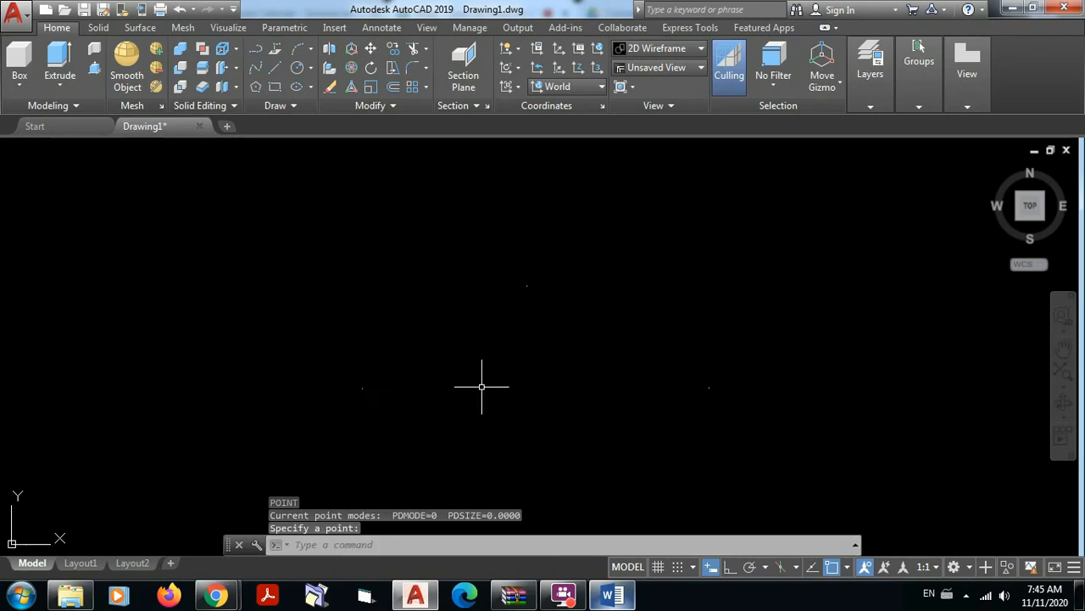
key("Return")
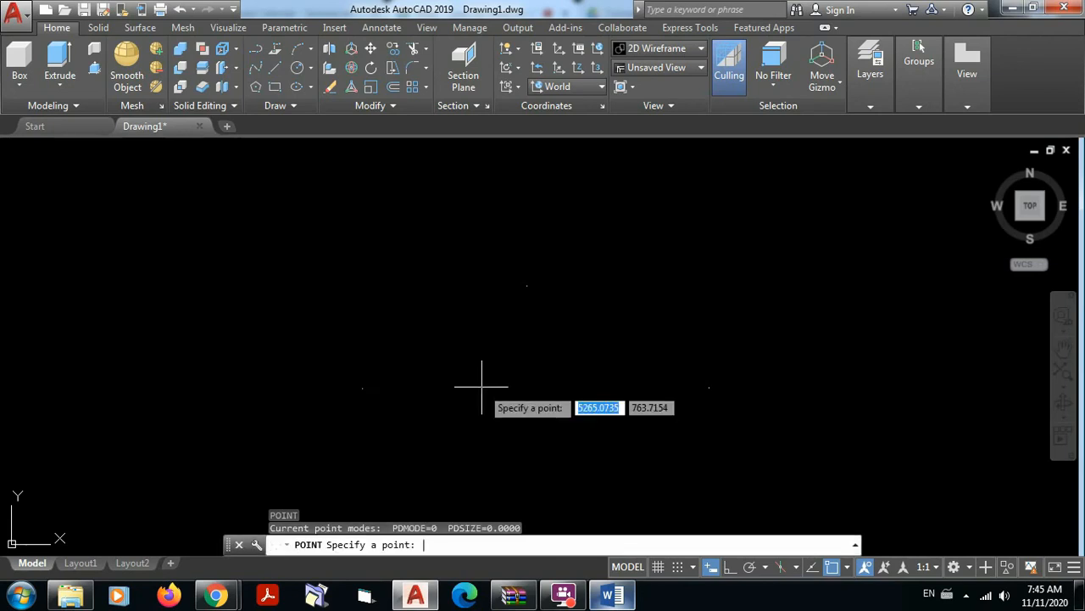
left_click(551, 499)
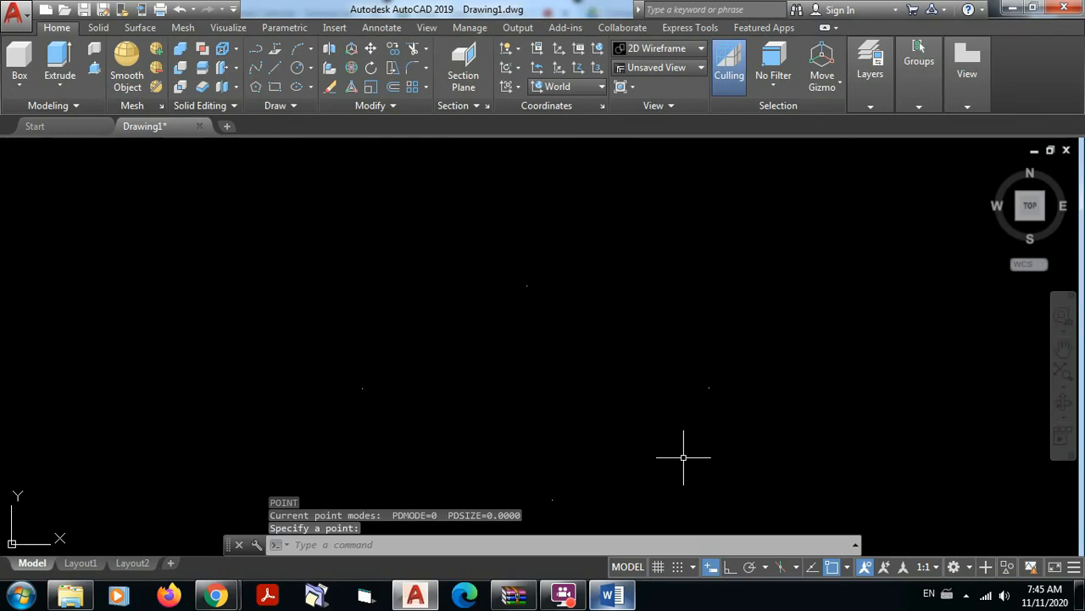
mouse_move(755, 529)
middle_mouse_down()
mouse_move(756, 497)
mouse_move(730, 444)
middle_mouse_up()
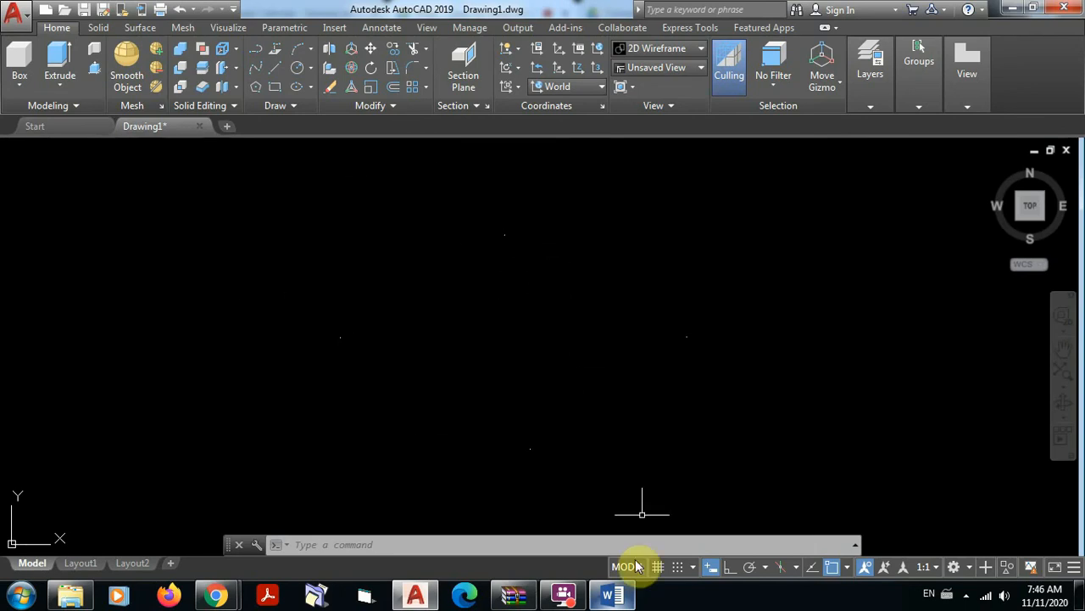
Switch to the Word notes and add the line "List = li", leaving one blank line below "Point = po".
left_click(610, 595)
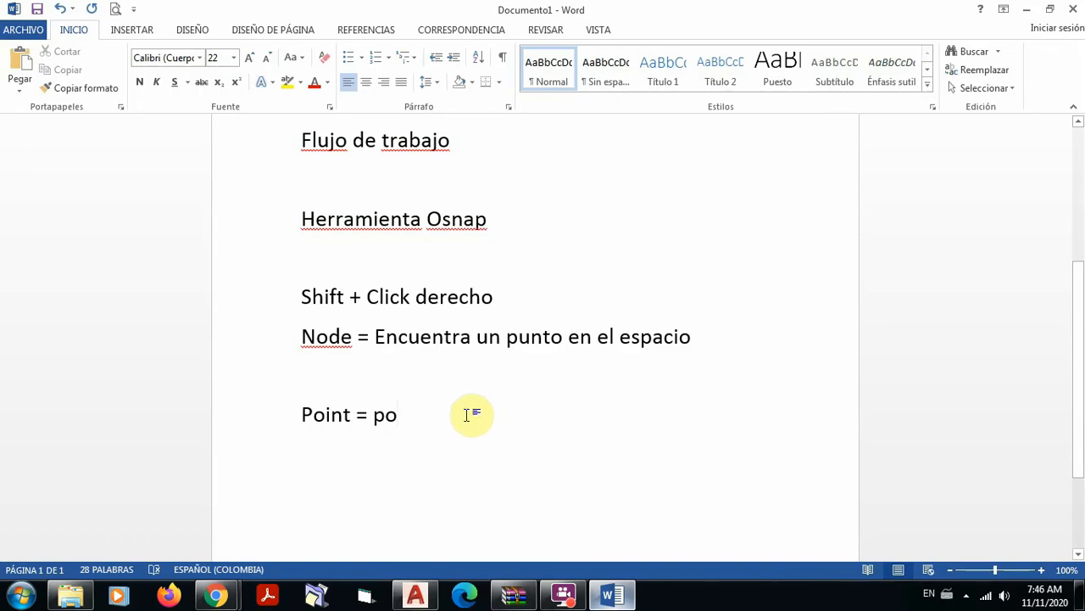
key("Return")
key("Return")
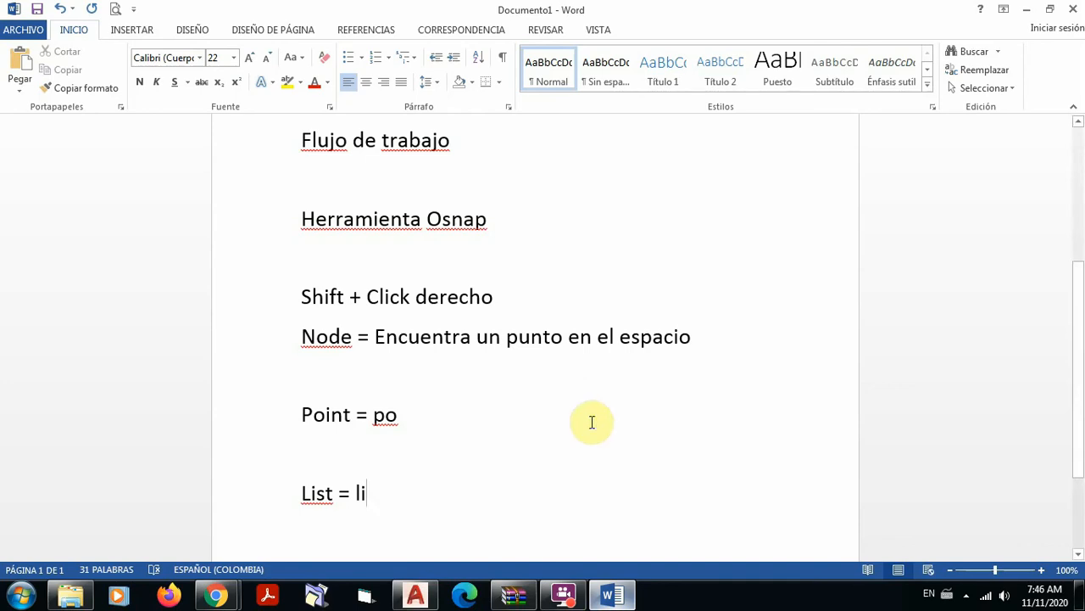
Switch to AutoCAD, run List on the uppermost point using a crossing window, and highlight its X and Y coordinates in the text output.
left_click(415, 581)
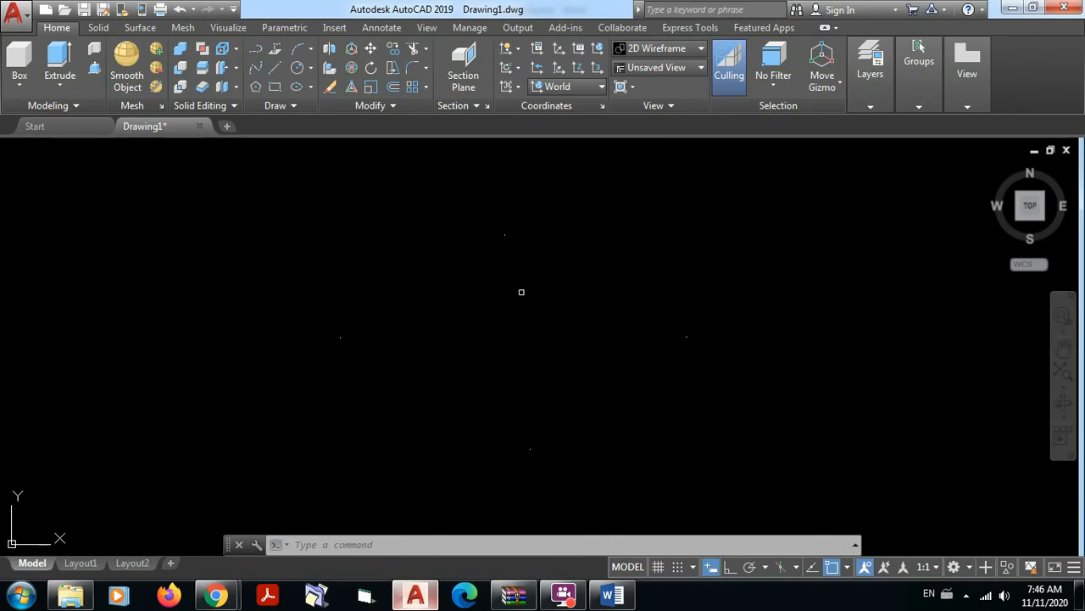
left_click(532, 312)
type("LI")
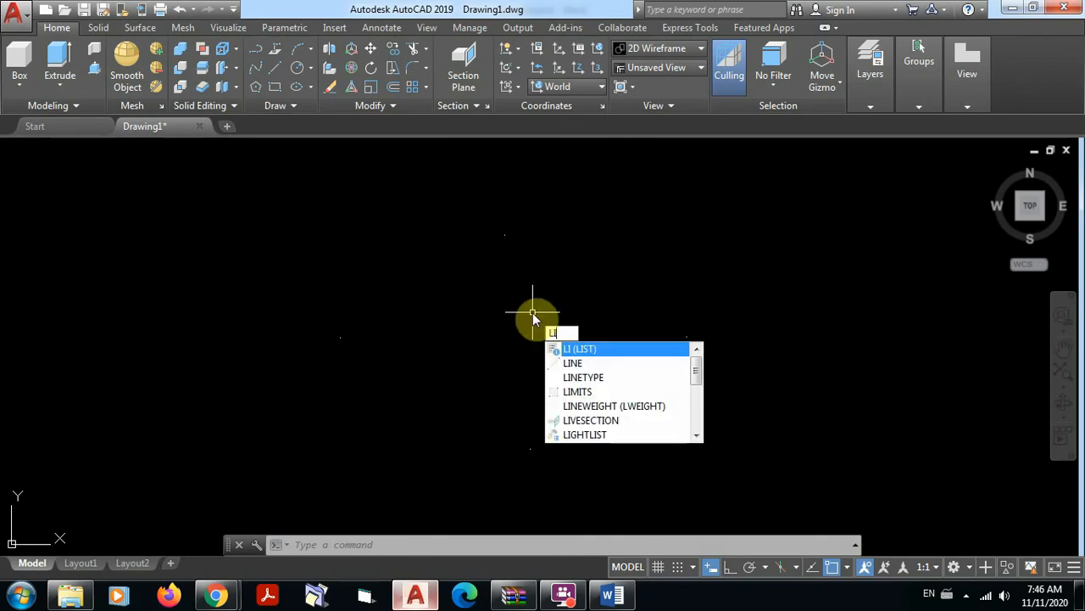
key("Return")
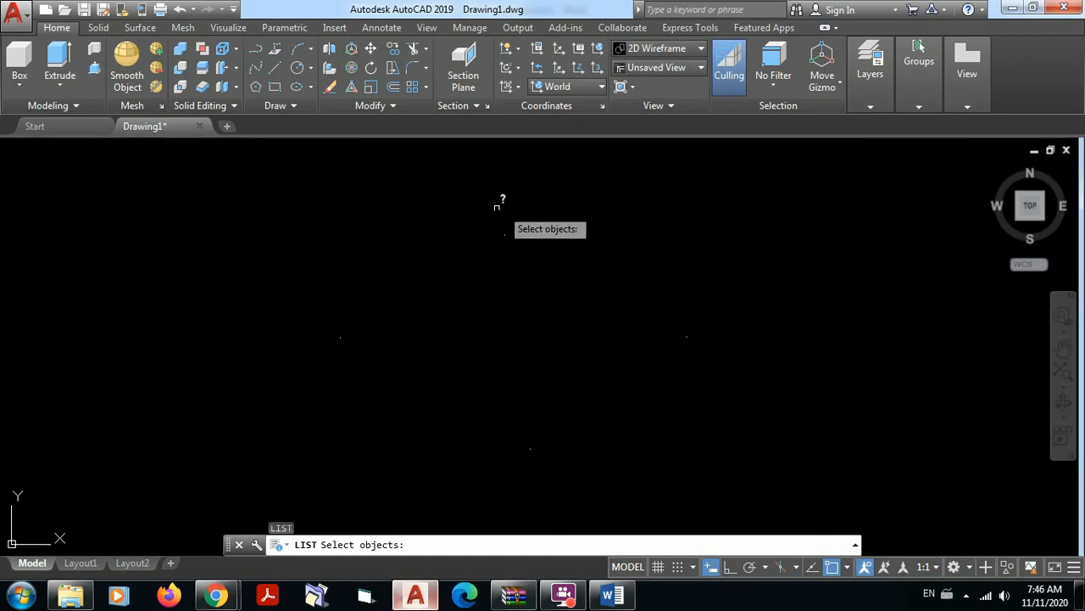
left_click(539, 254)
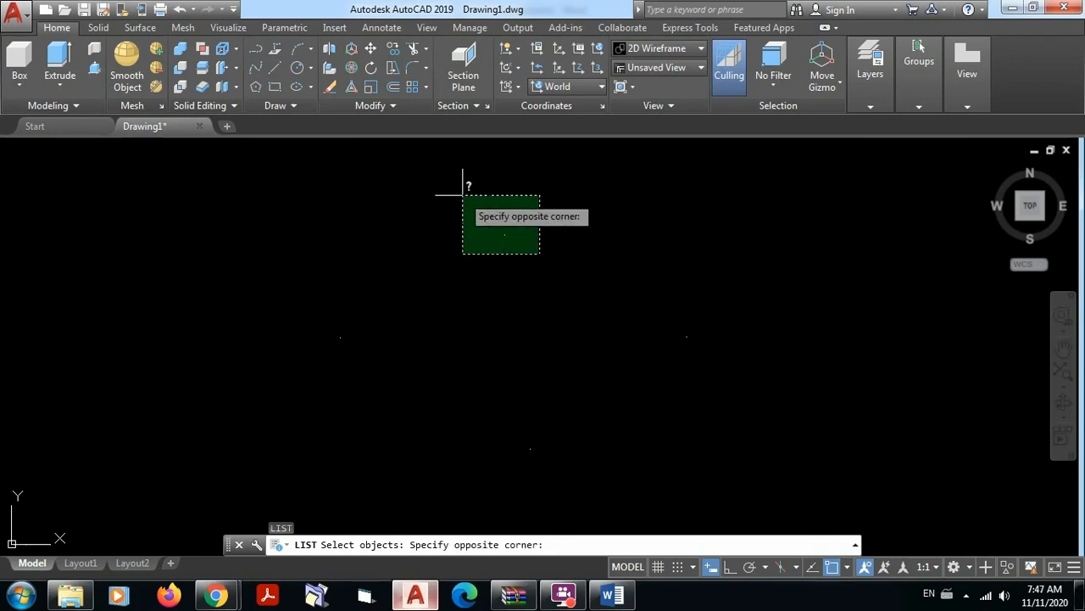
left_click(463, 194)
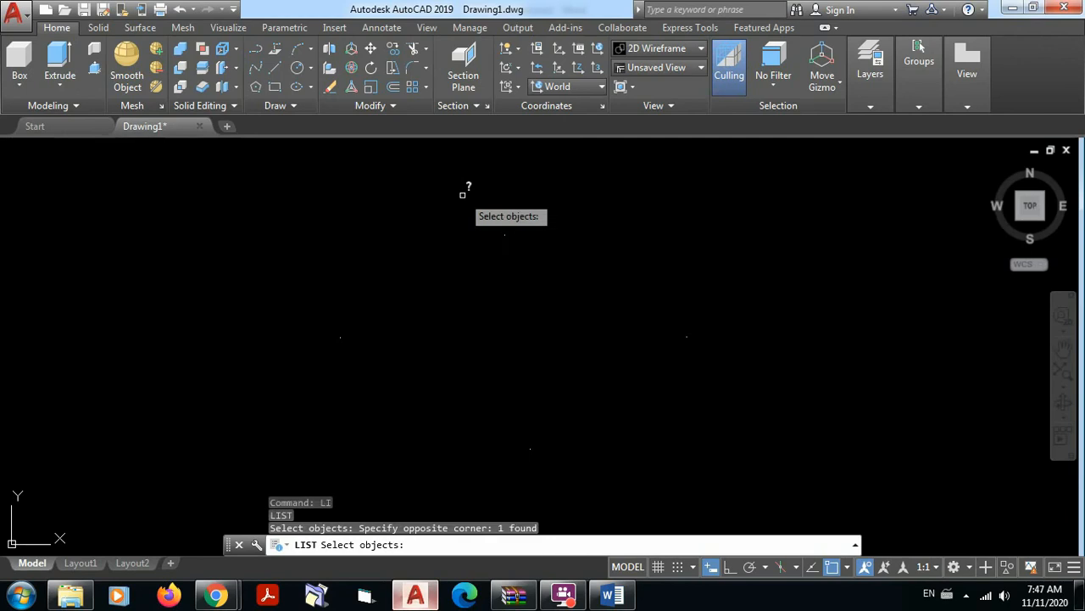
right_click(463, 195)
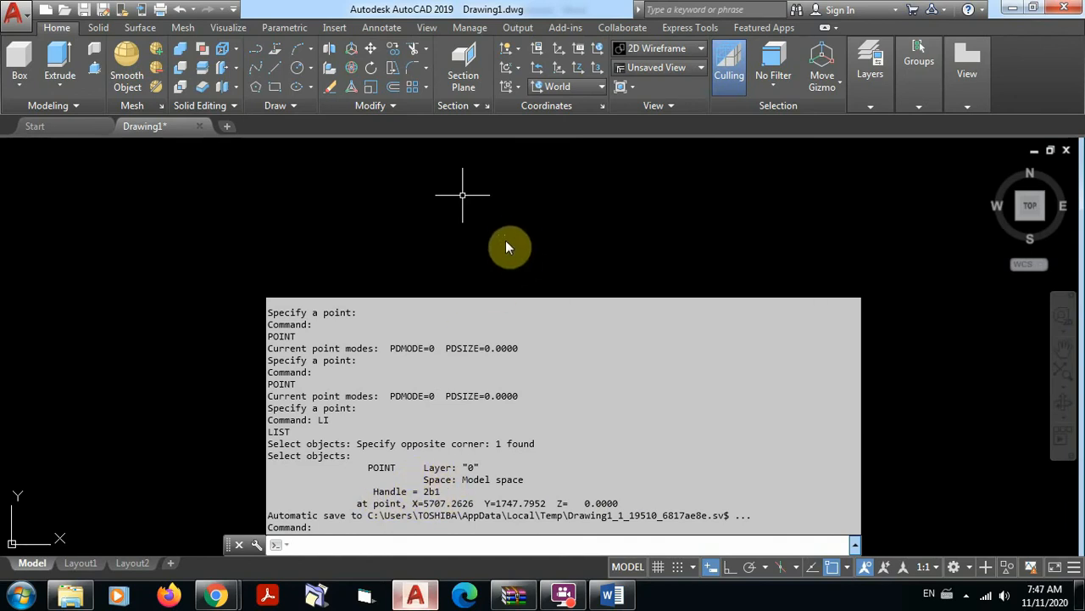
left_click_drag(411, 502, 547, 502)
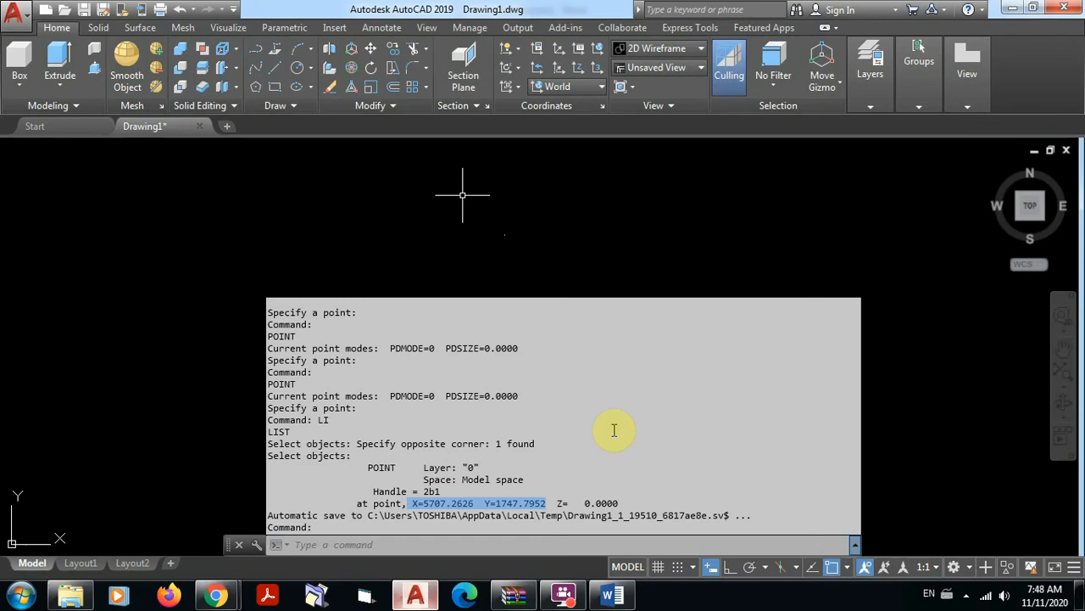
Draw a line from the uppermost point to the rightmost point, snapping to the Node at both ends.
key("Escape")
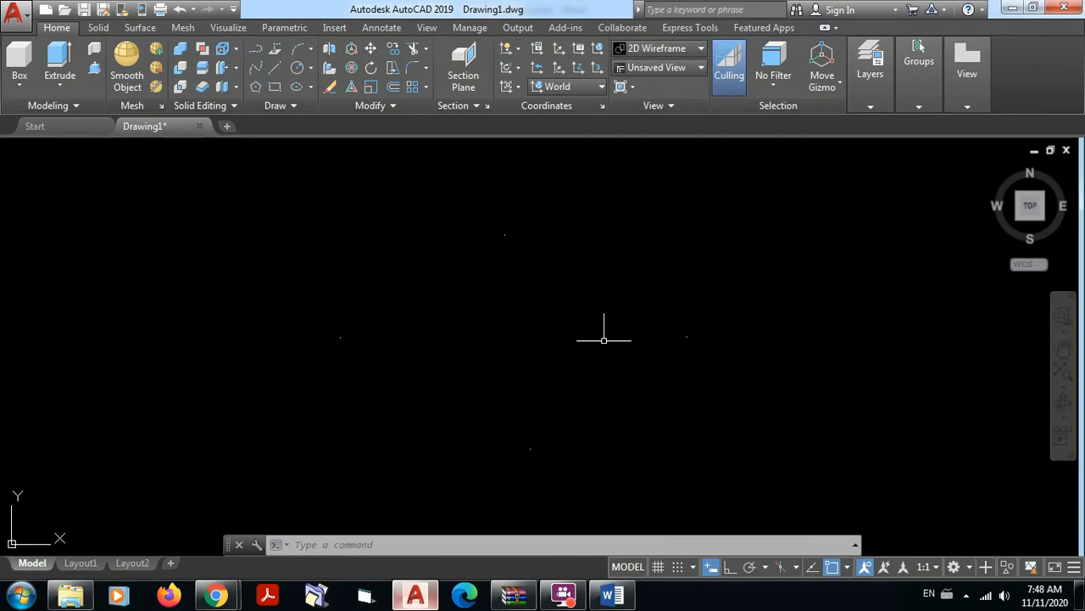
left_click(609, 595)
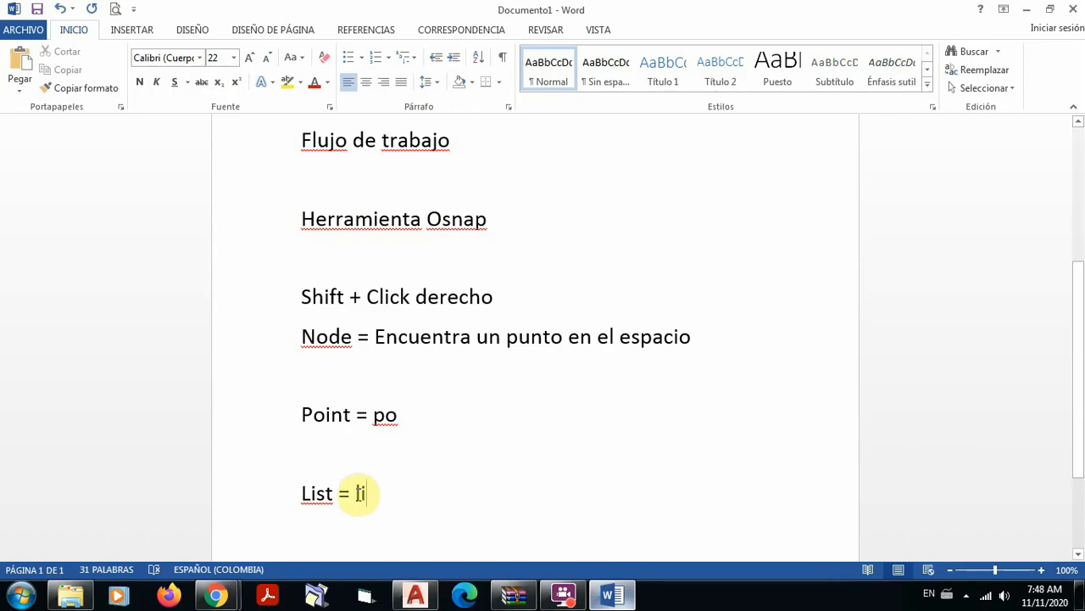
left_click(414, 596)
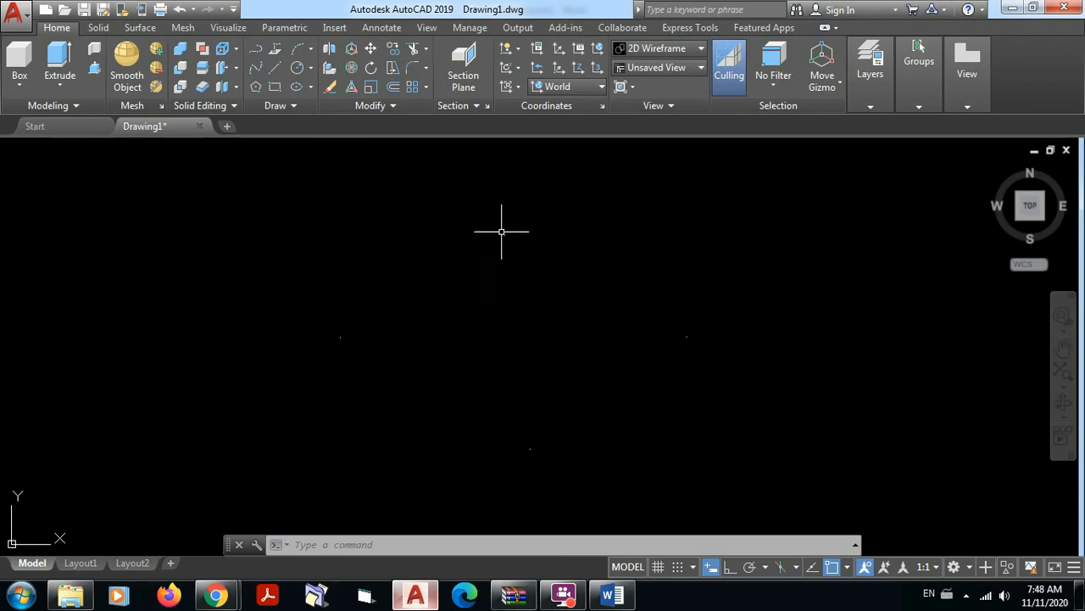
left_click(275, 70)
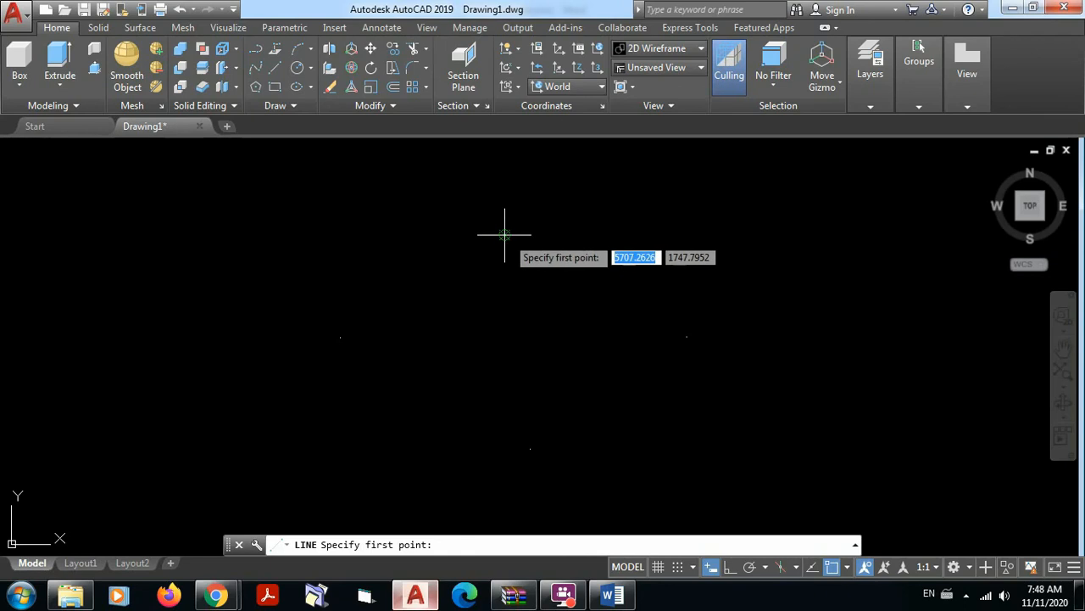
left_click(505, 234)
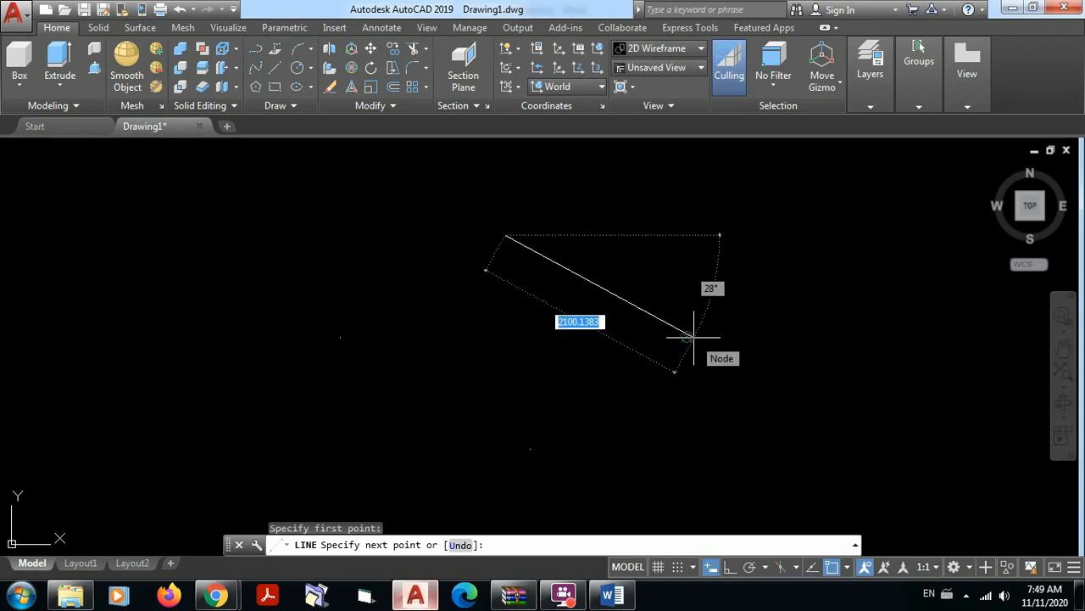
left_click(691, 337)
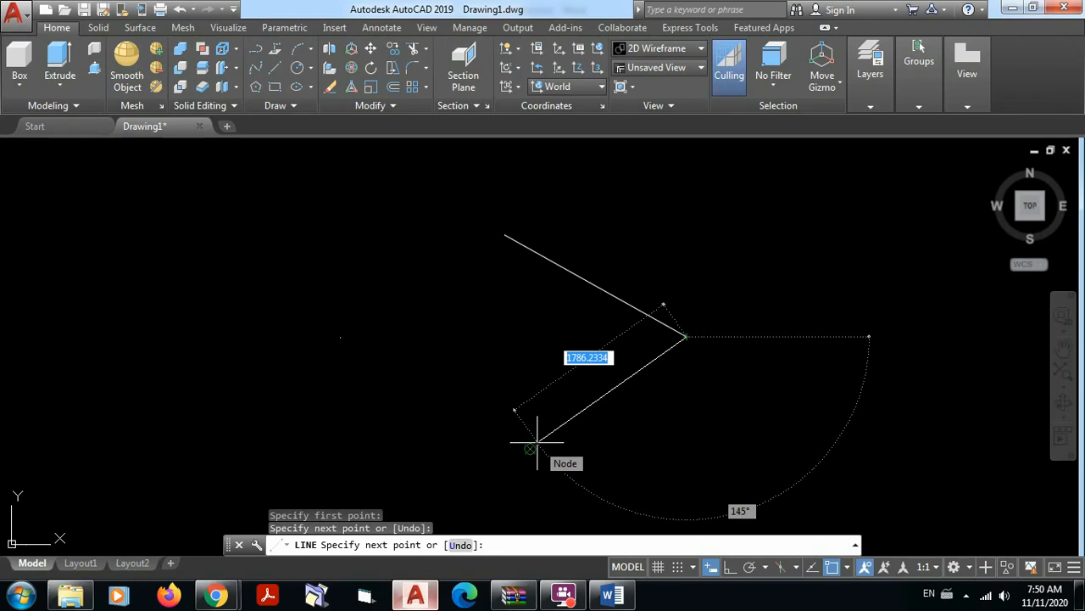
key("Escape")
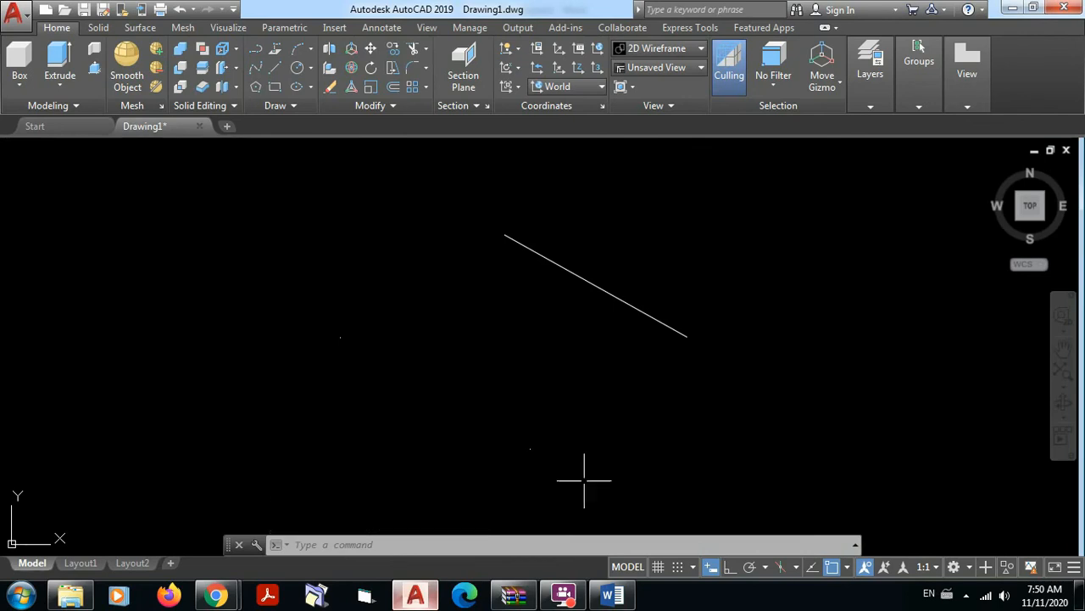
Switch to the Word notes and add the line "Osnap" directly below "List = li".
left_click(612, 595)
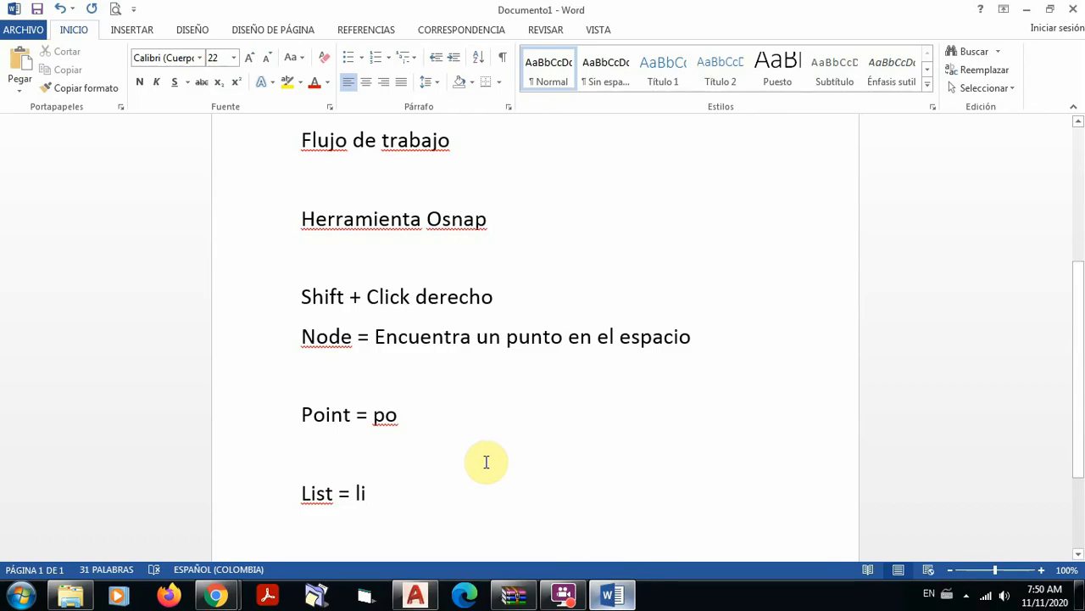
key("Return")
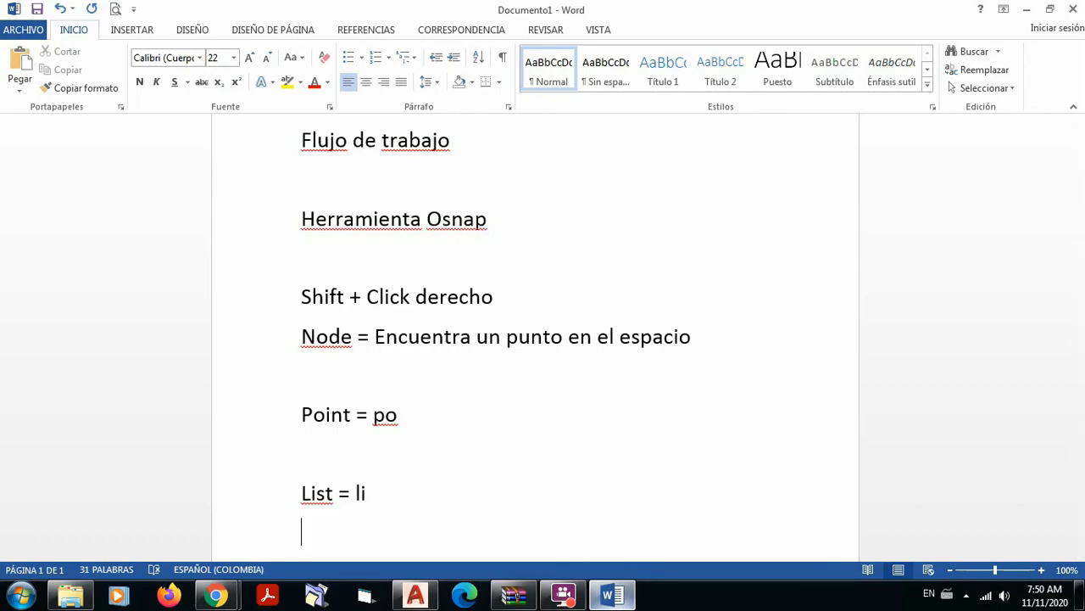
type("Osnap")
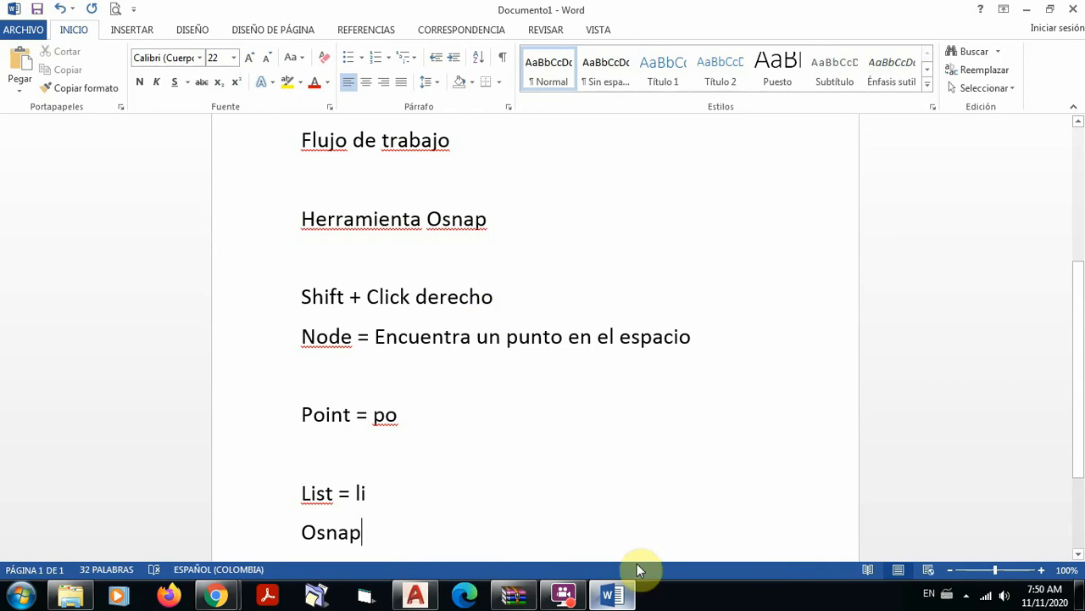
Switch to AutoCAD, open the object snap settings with the OS command, and toggle Object Snap off and back on.
left_click(415, 596)
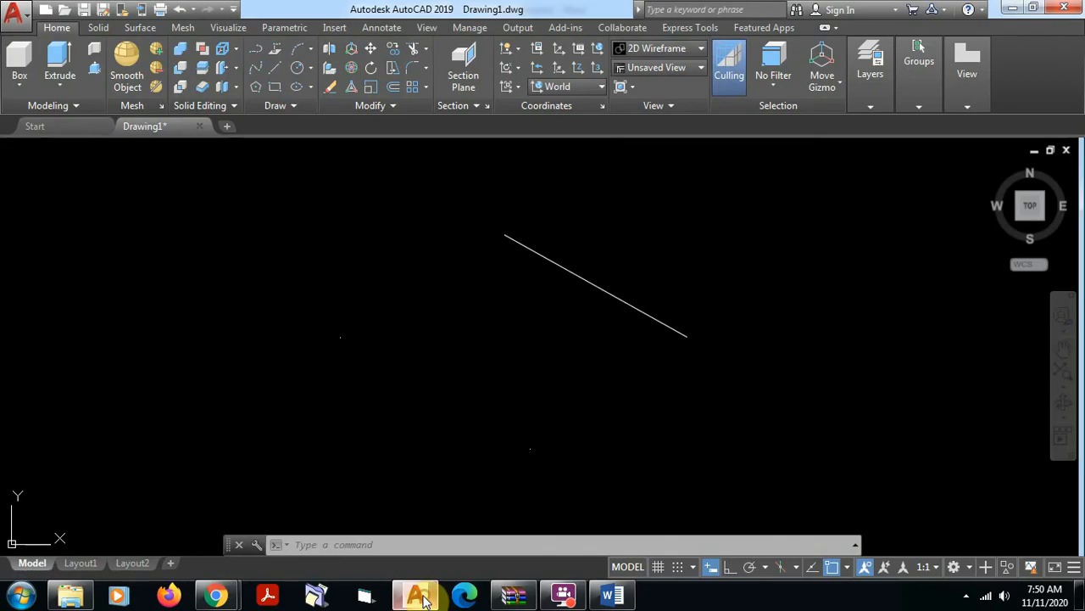
type("OS")
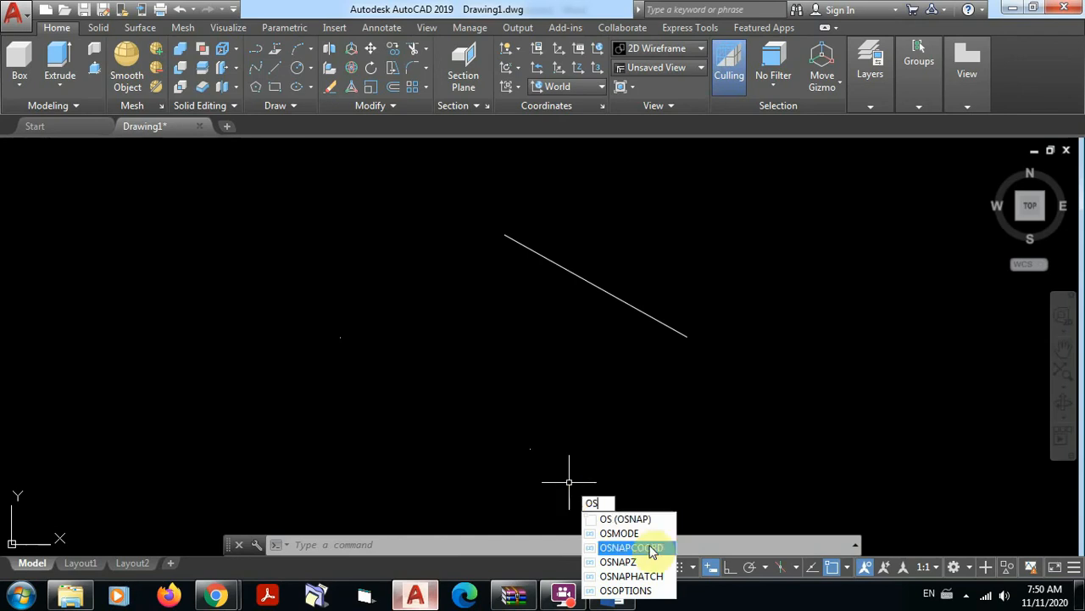
left_click(638, 522)
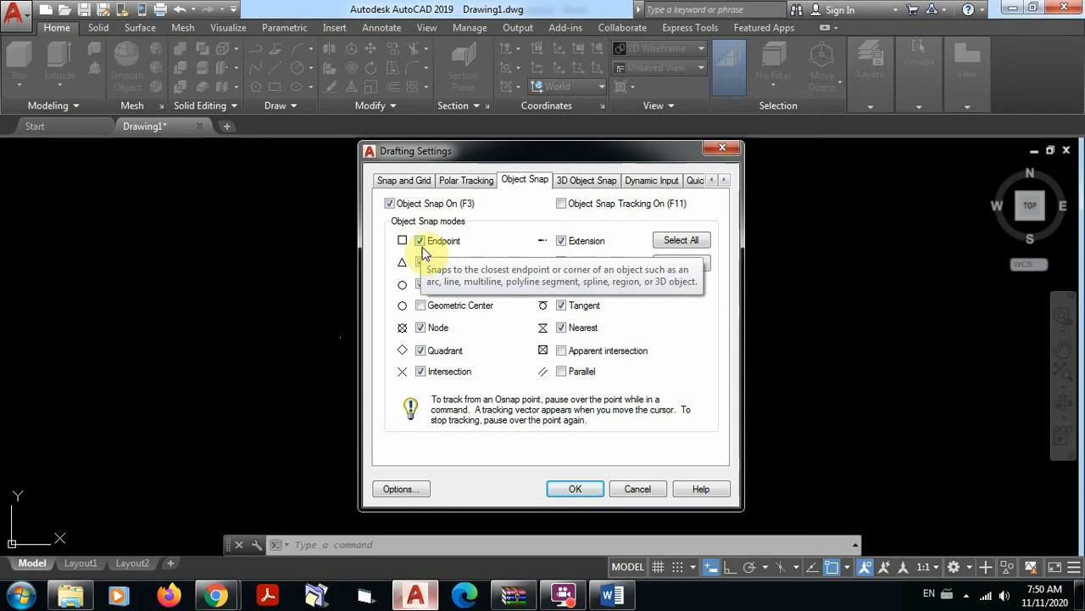
left_click(421, 328)
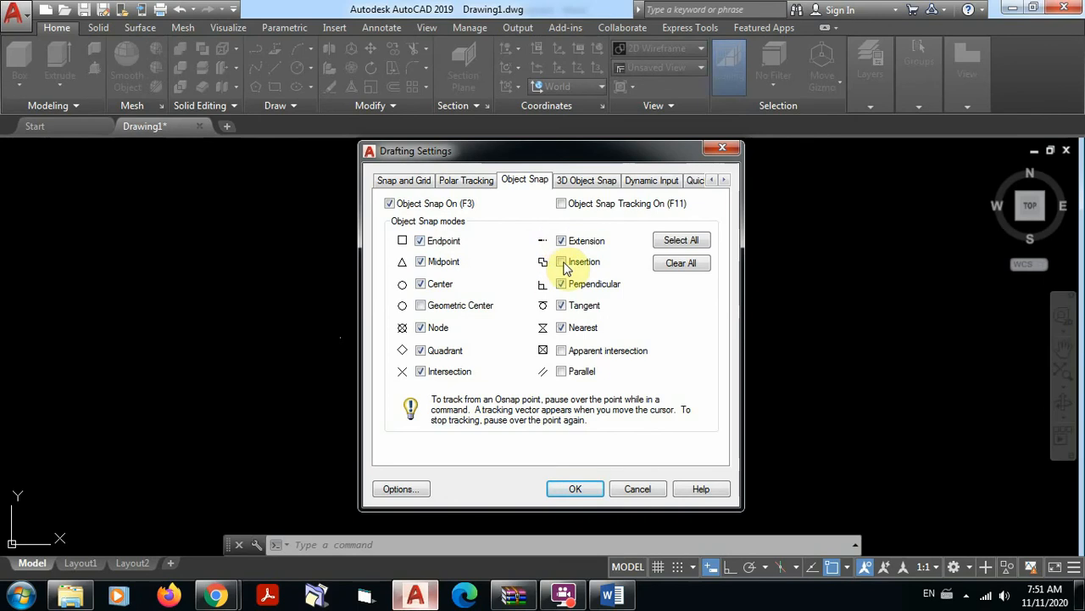
left_click(562, 328)
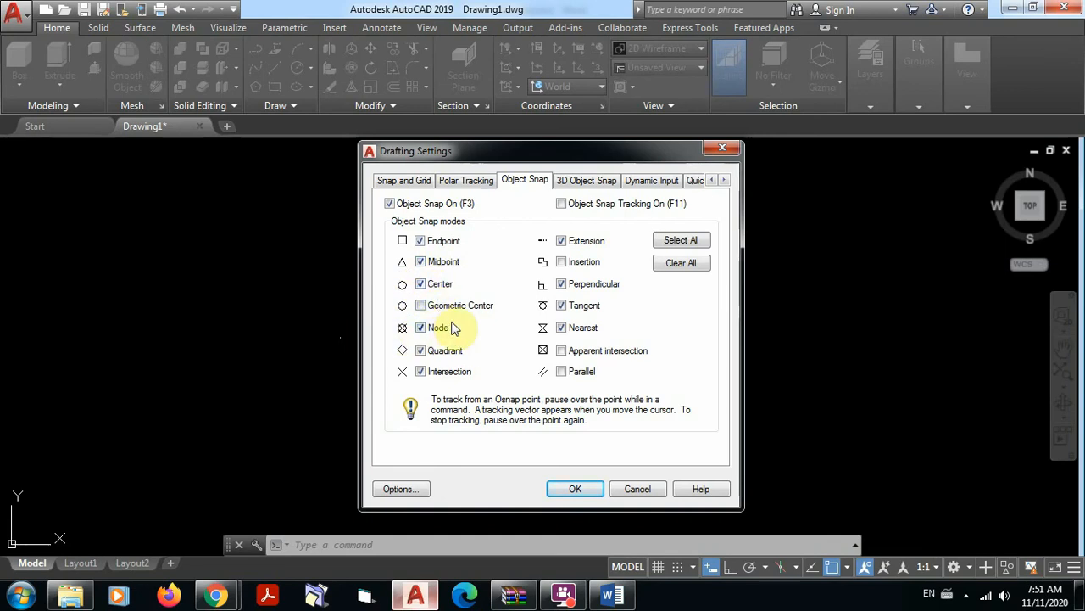
left_click(560, 241)
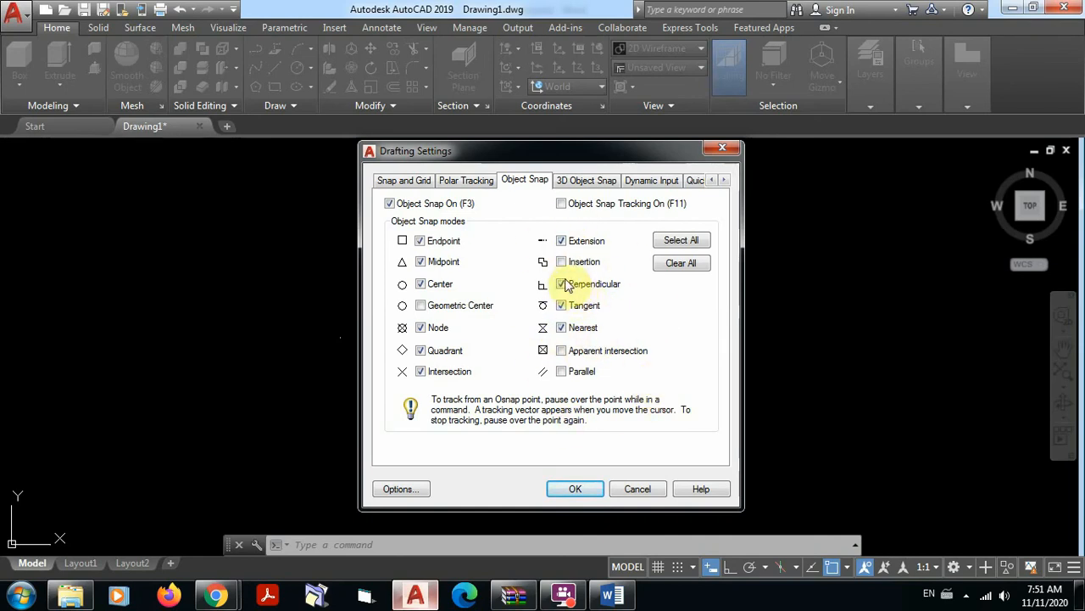
left_click(391, 205)
left_click(389, 203)
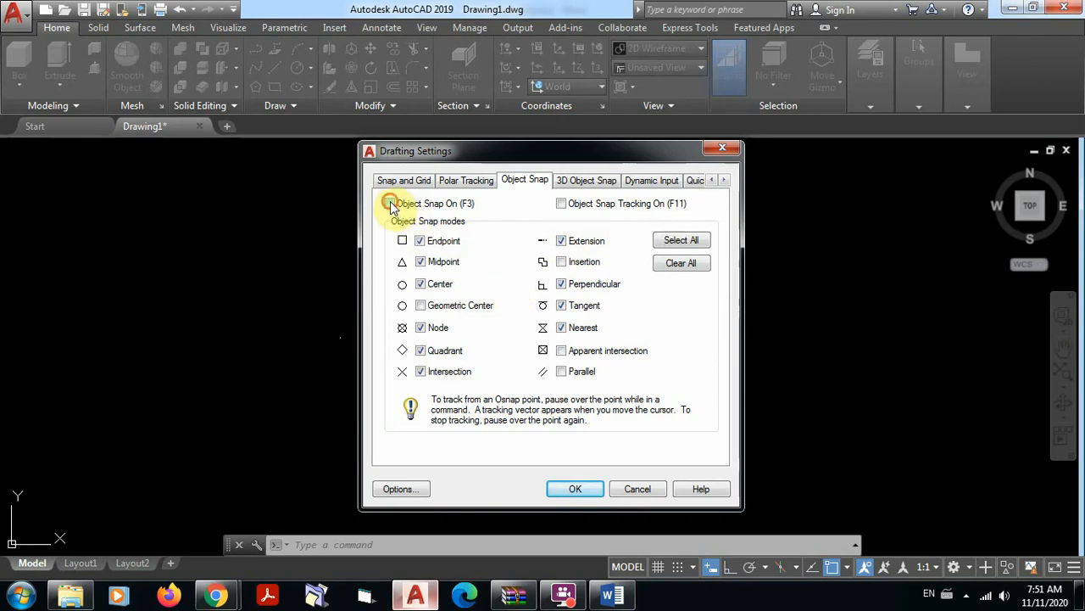
Enable the Geometric Center, Insertion, Apparent intersection and Parallel snap modes, and clear all snap modes.
left_click(420, 304)
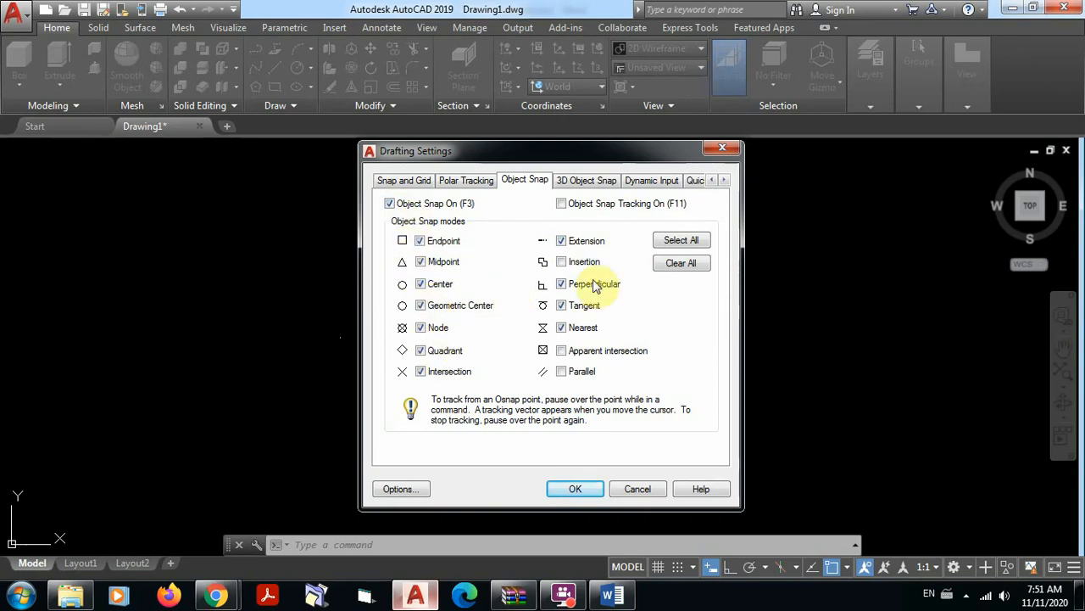
left_click(561, 261)
left_click(560, 350)
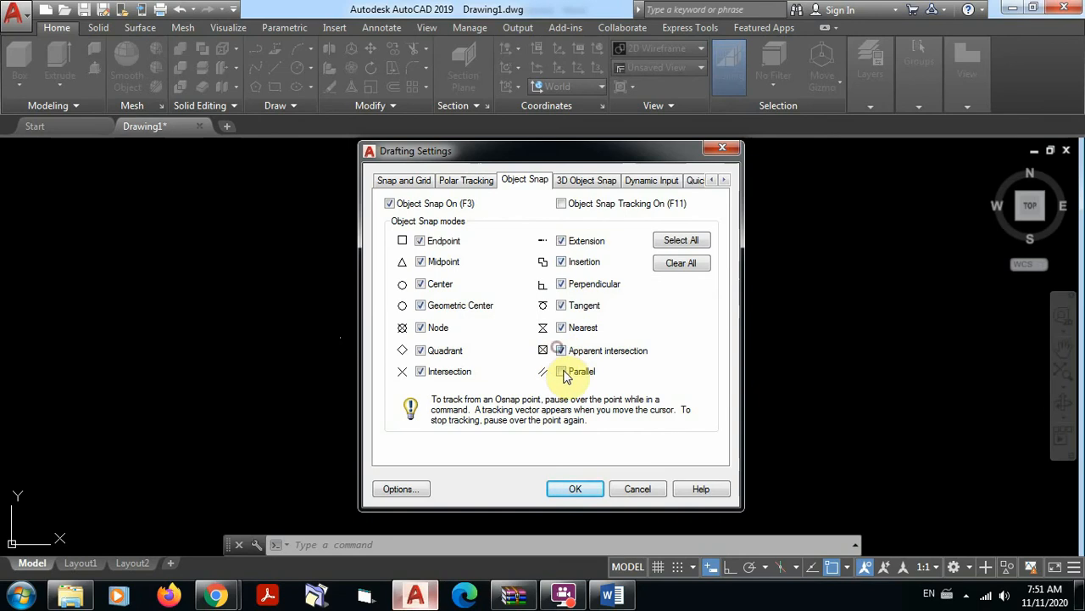
left_click(562, 371)
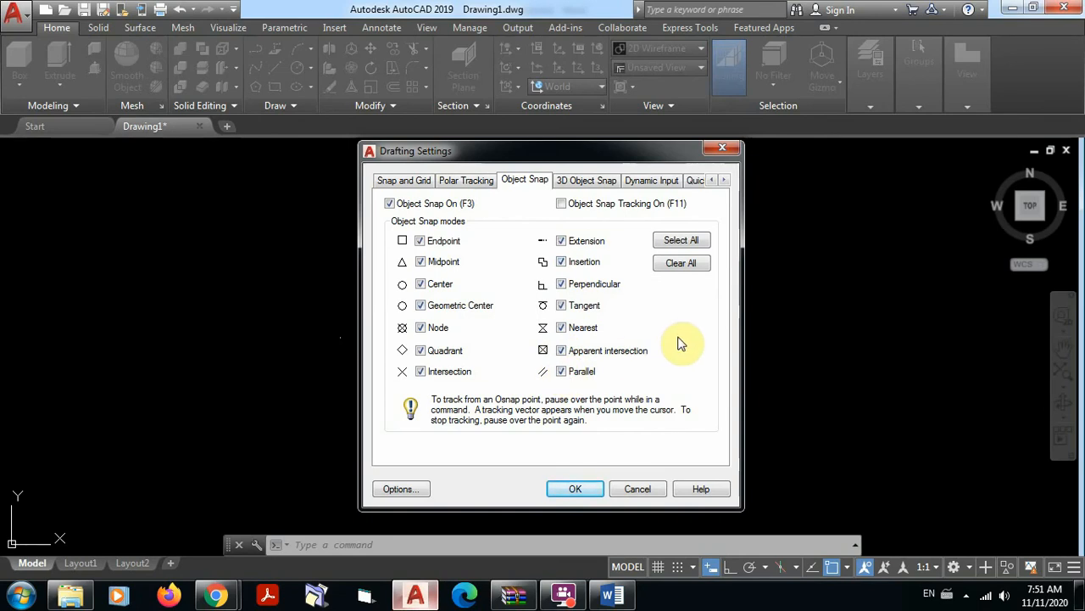
left_click(681, 265)
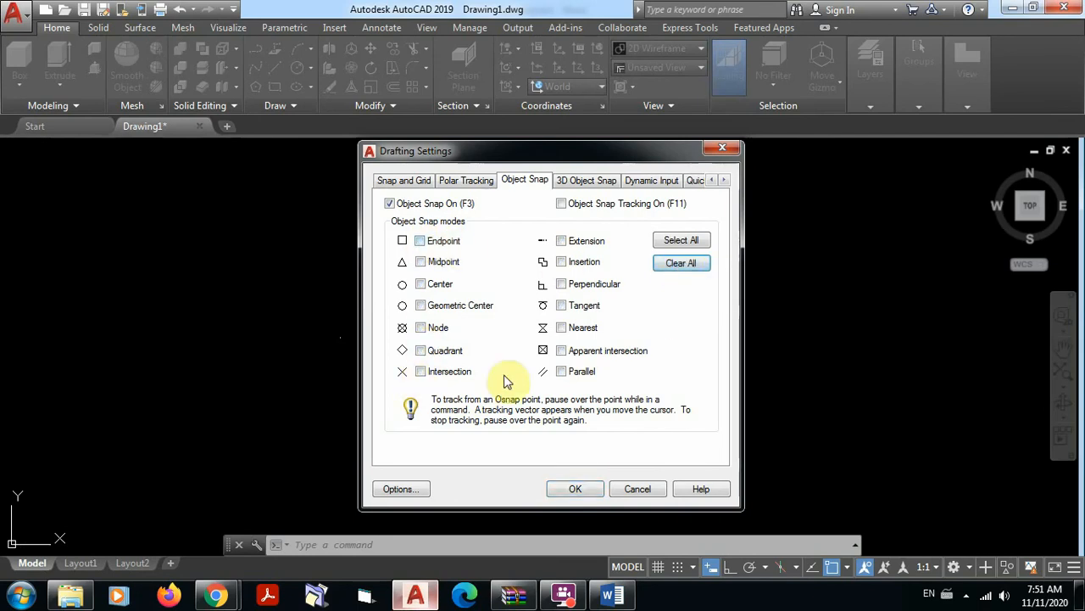
Enable all object snap modes except Geometric Center, Extension, Insertion, Apparent intersection and Parallel.
left_click(680, 242)
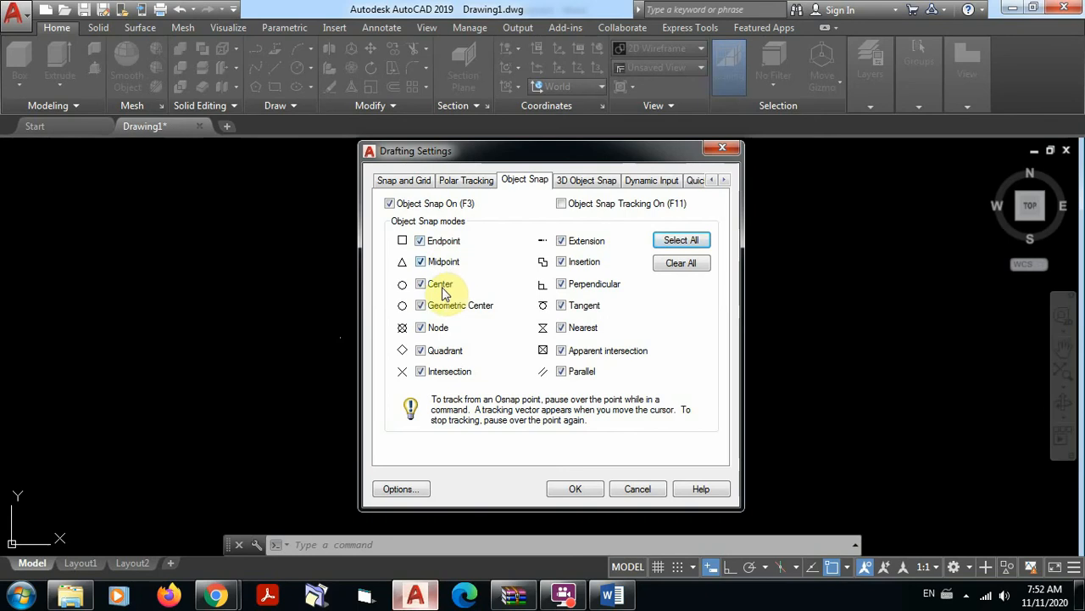
left_click(424, 306)
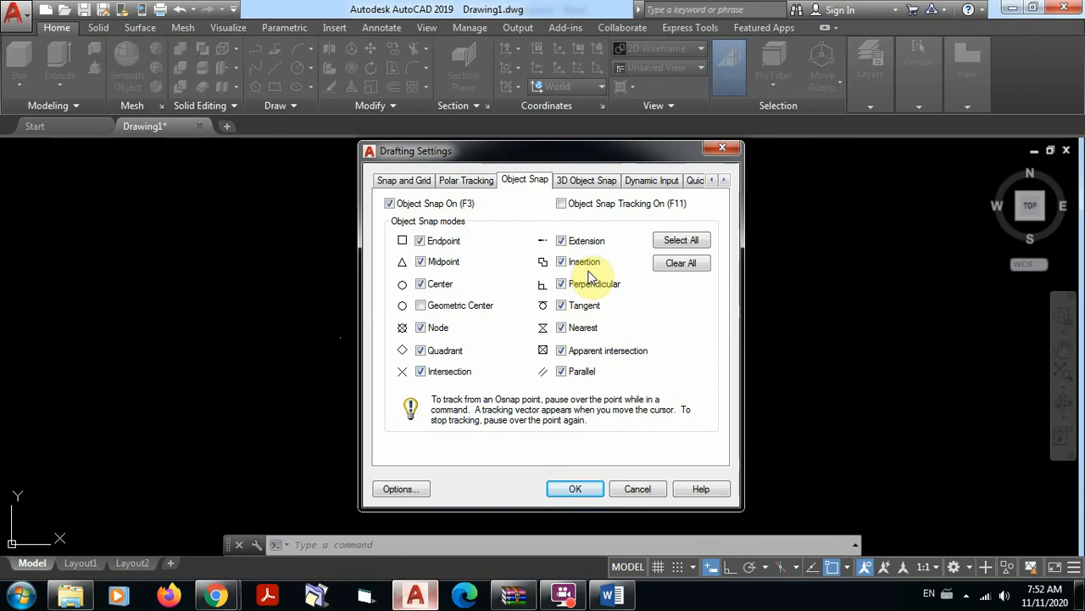
left_click(562, 241)
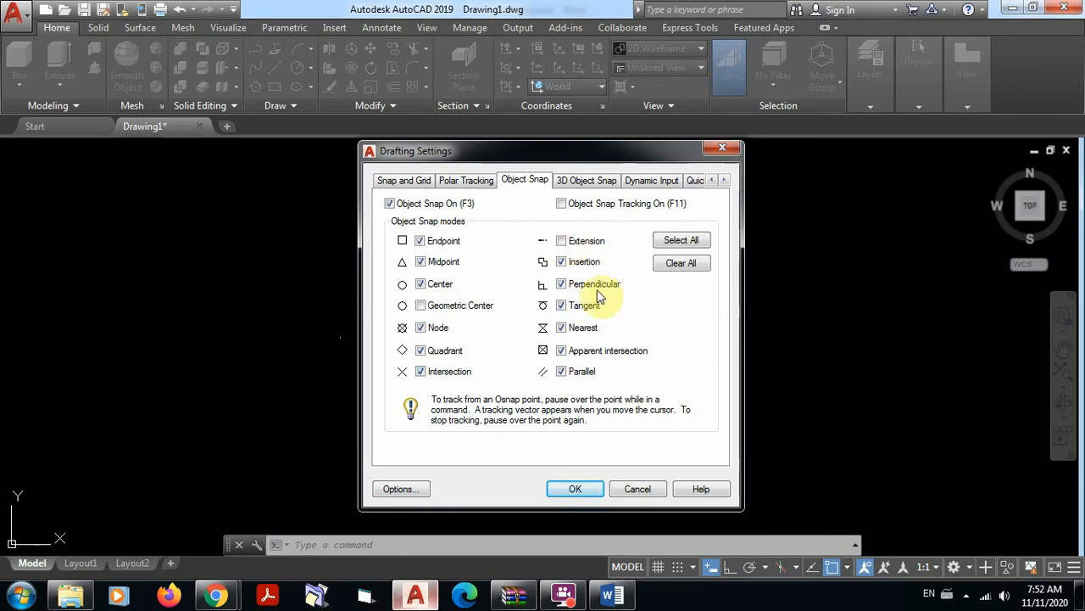
left_click(561, 262)
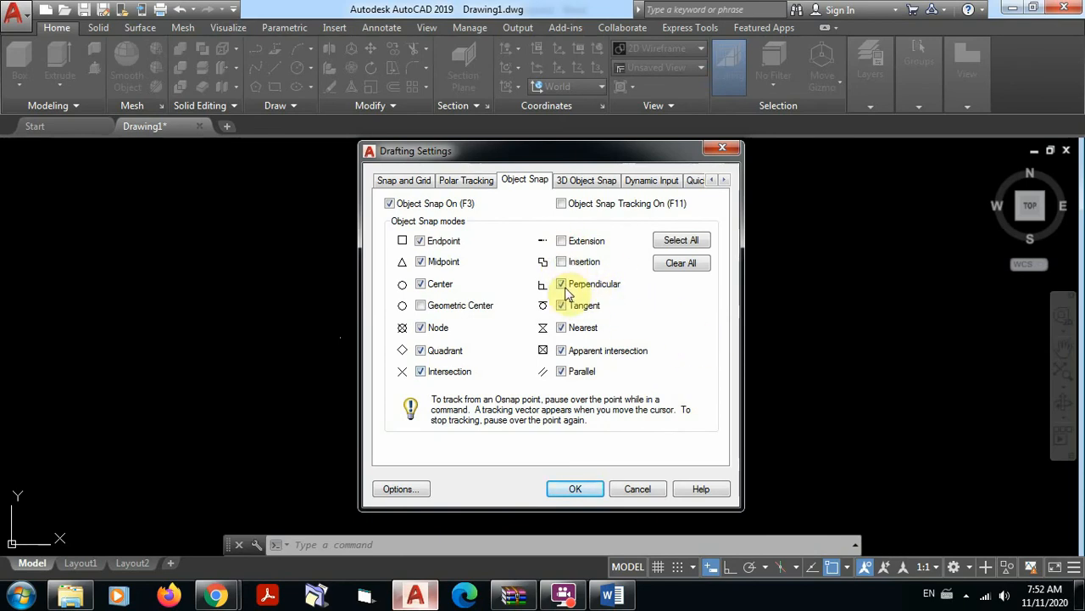
left_click(561, 351)
left_click(562, 371)
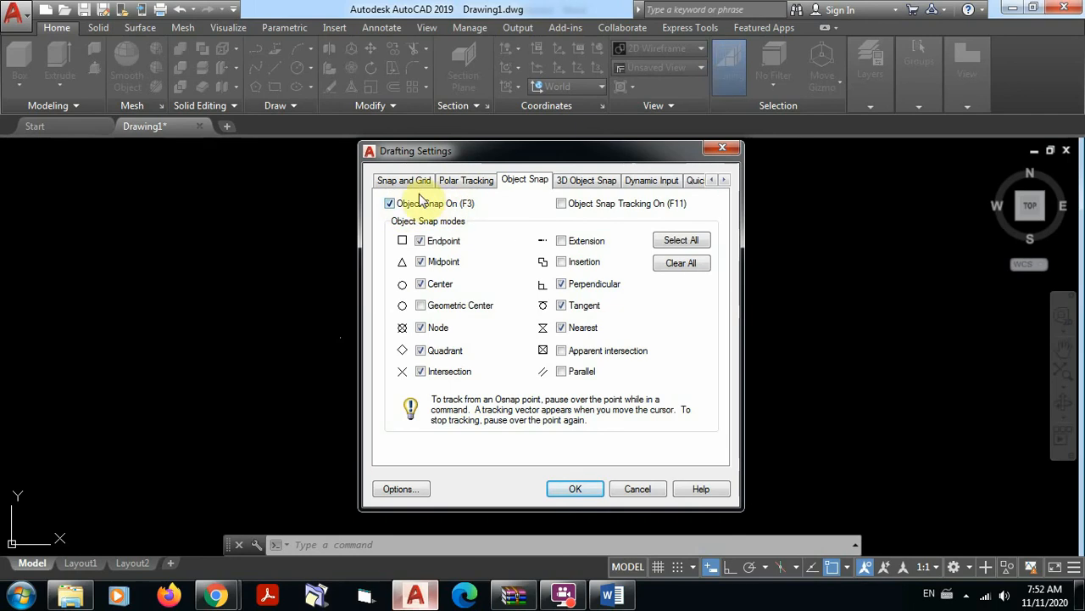
Turn off the Node snap mode and apply the object snap settings.
left_click(576, 490)
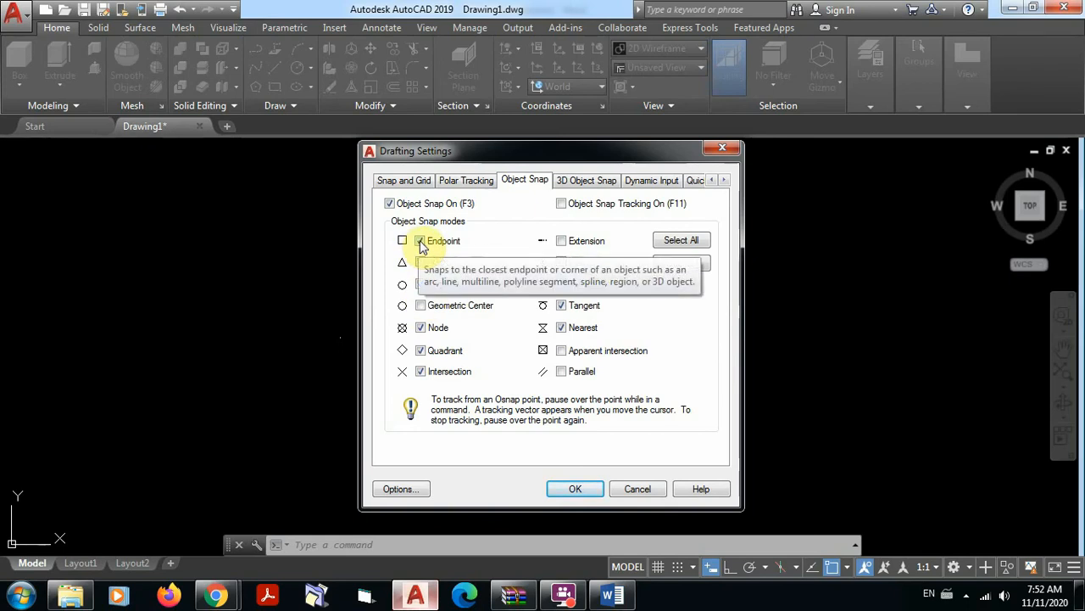
left_click(422, 327)
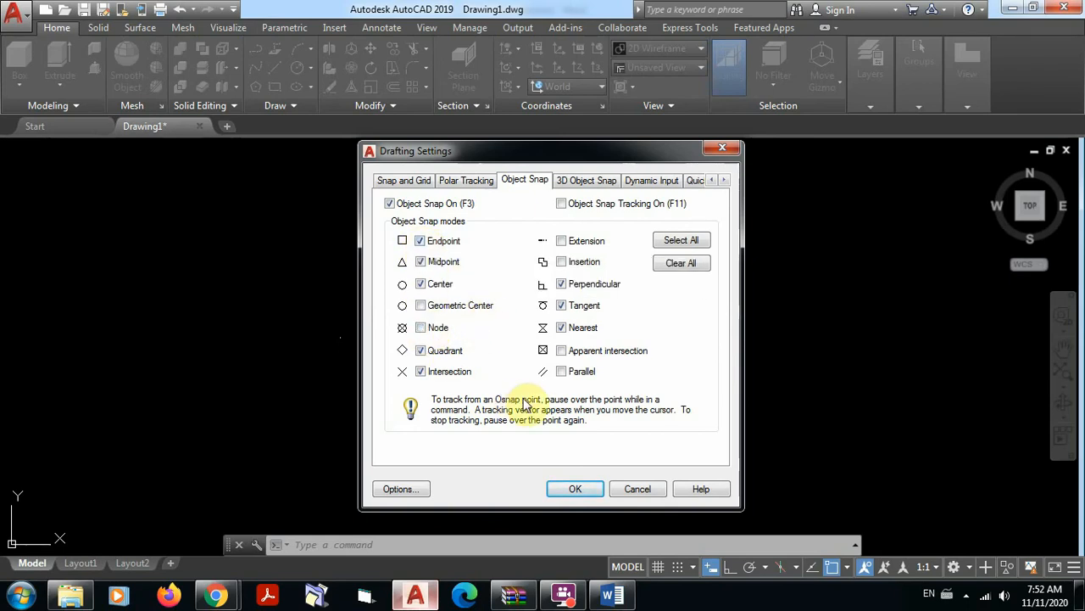
left_click(576, 490)
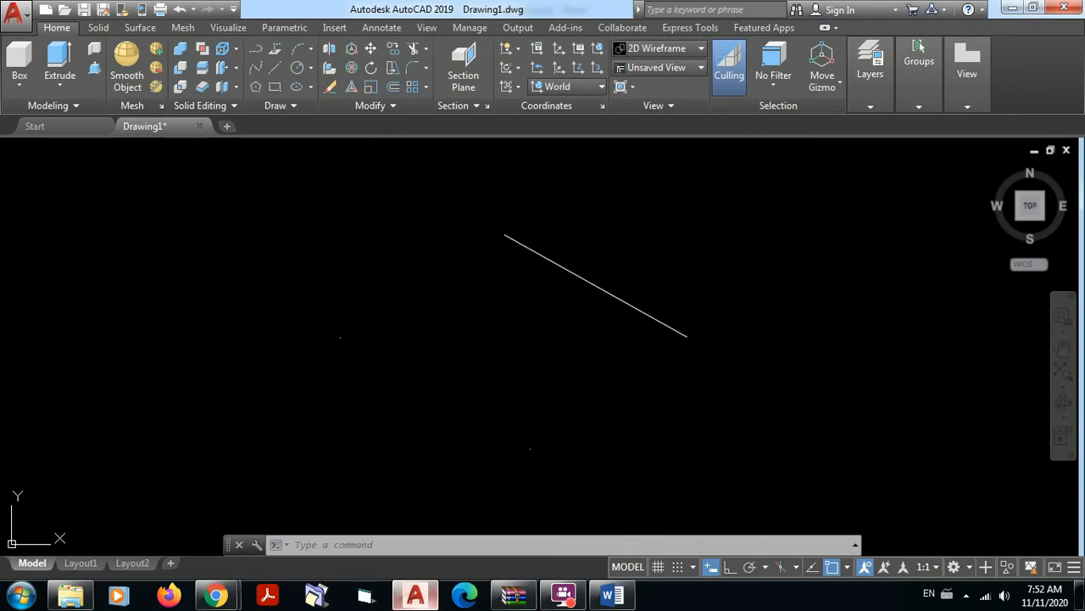
Try to draw a line from the existing line's right end to the lower point with Node snap off.
left_click(274, 67)
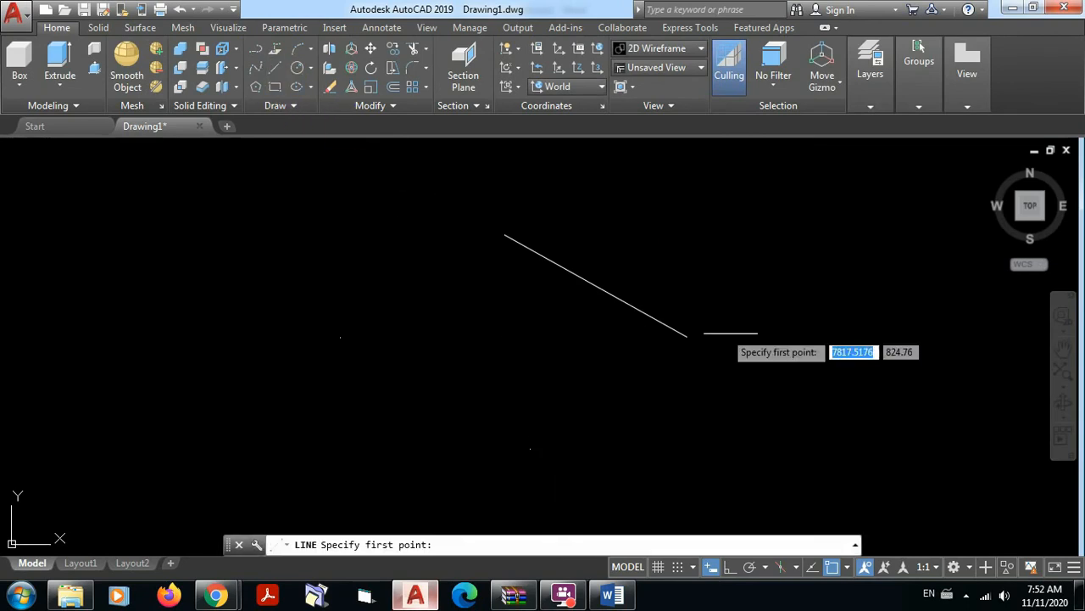
left_click(687, 337)
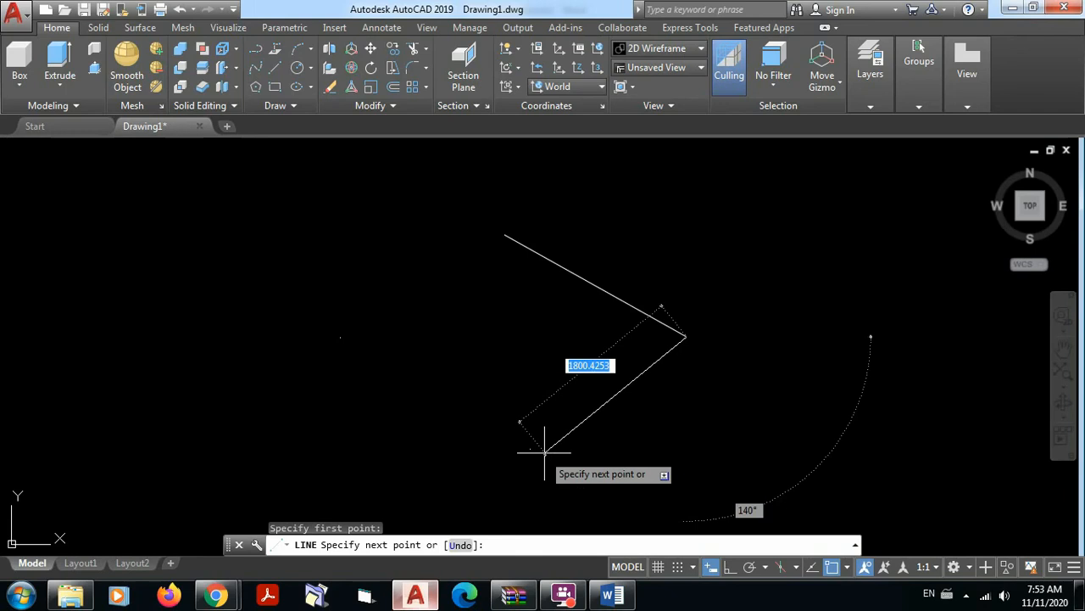
key("Escape")
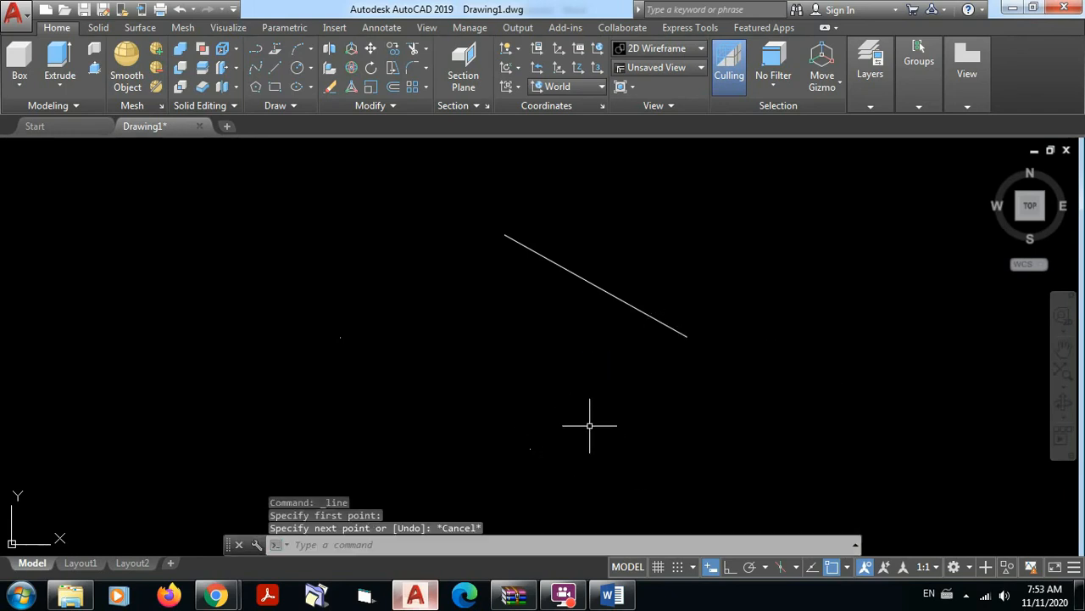
Turn off the Nearest object snap mode in the drafting settings and apply the change.
type("OS")
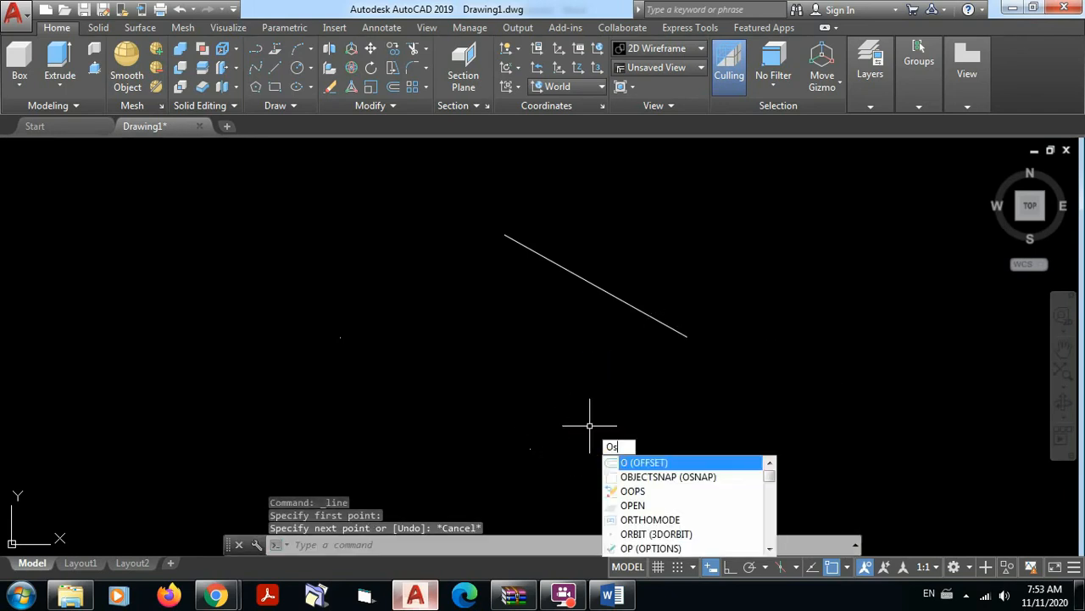
key("Return")
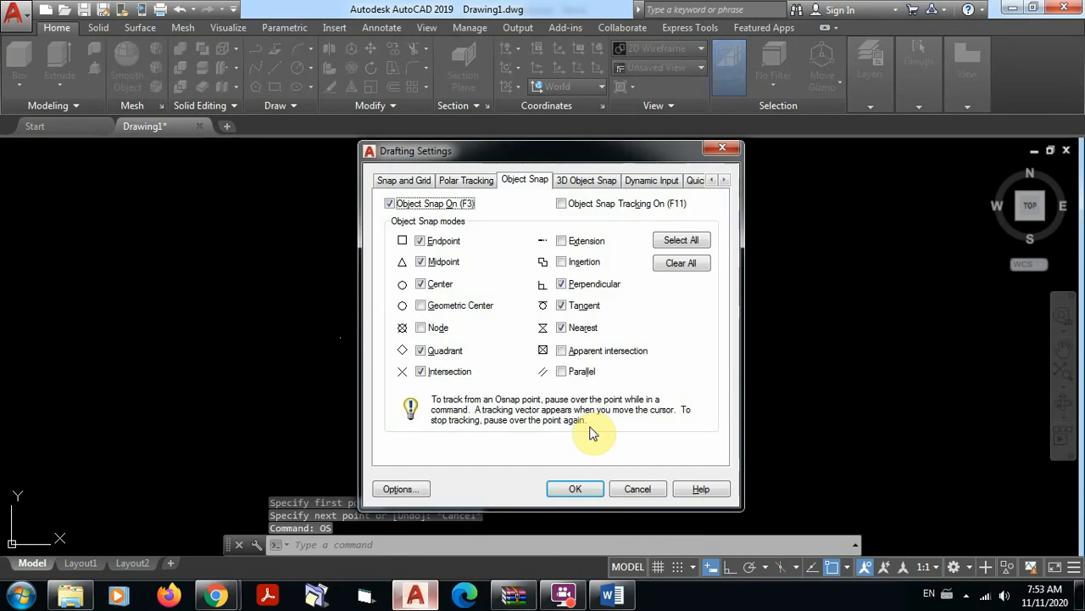
left_click(563, 328)
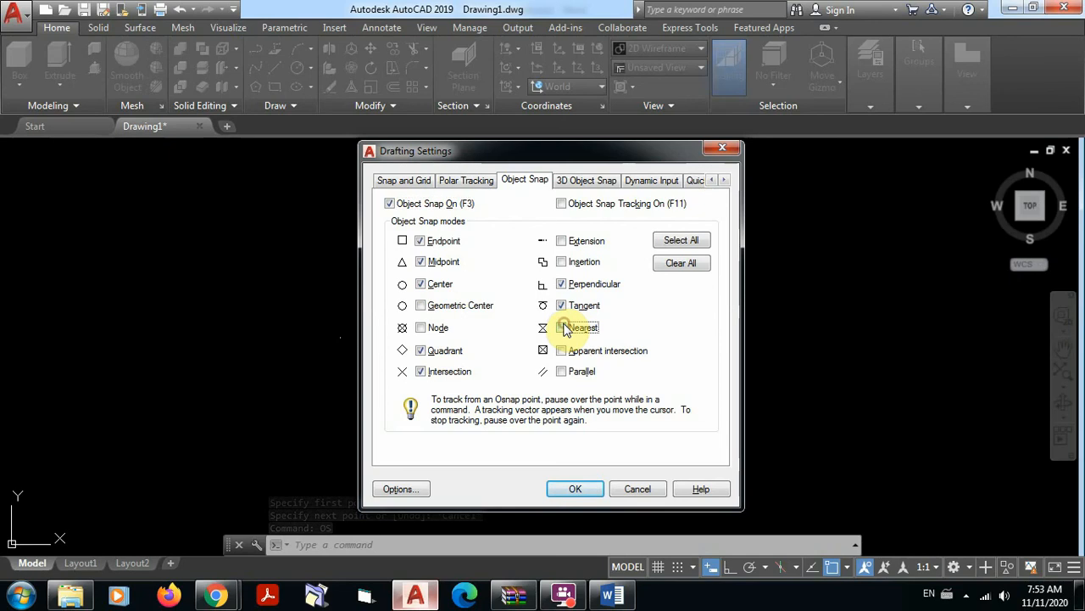
left_click(576, 489)
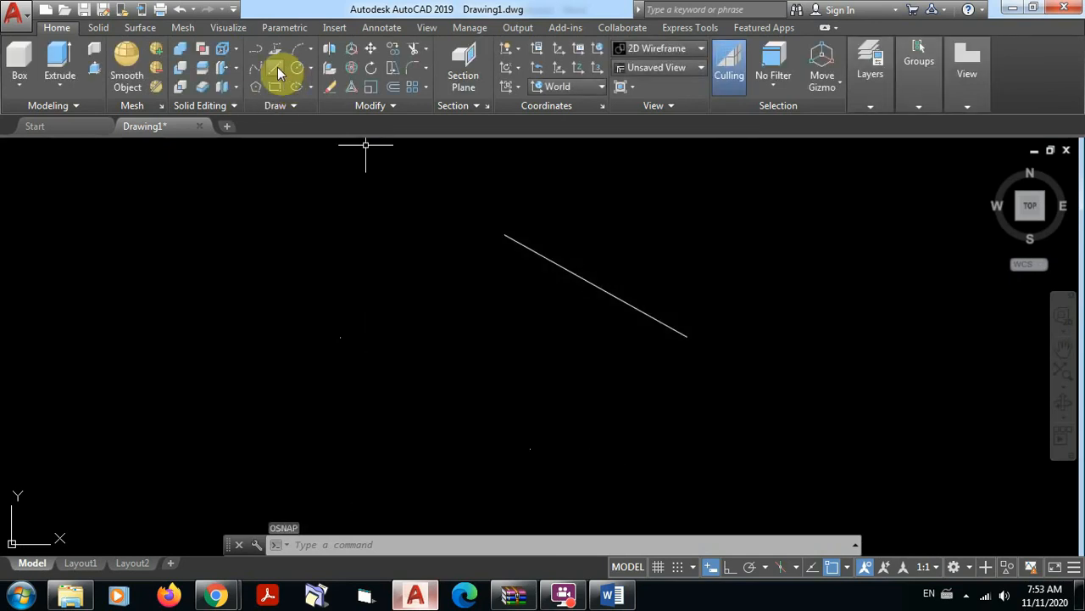
Draw a line from the existing line's right end to a spot beside the lower point, without Node or Nearest snap.
left_click(277, 71)
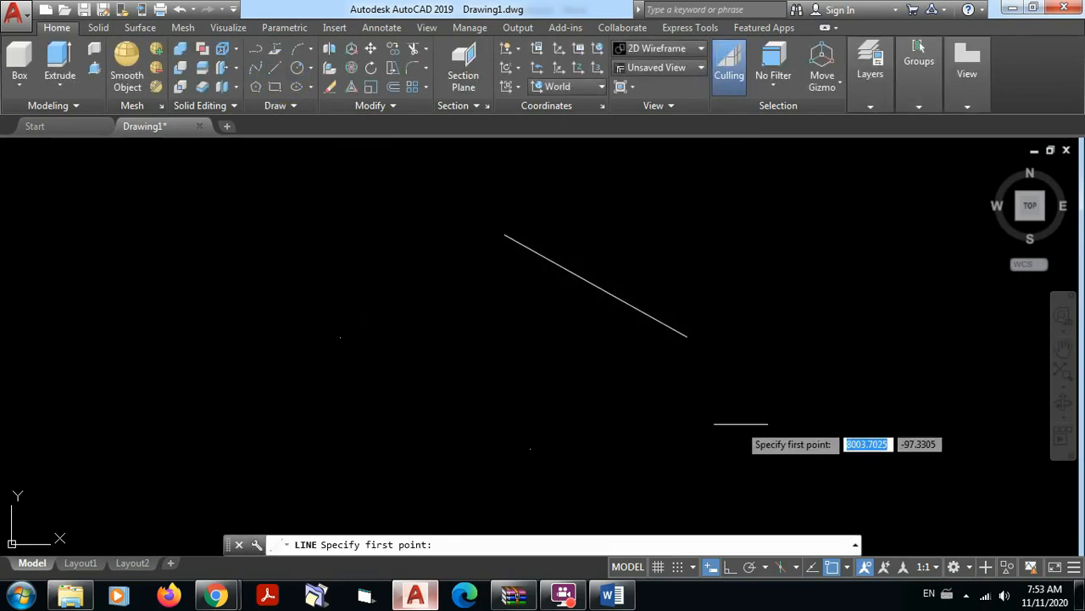
left_click(687, 336)
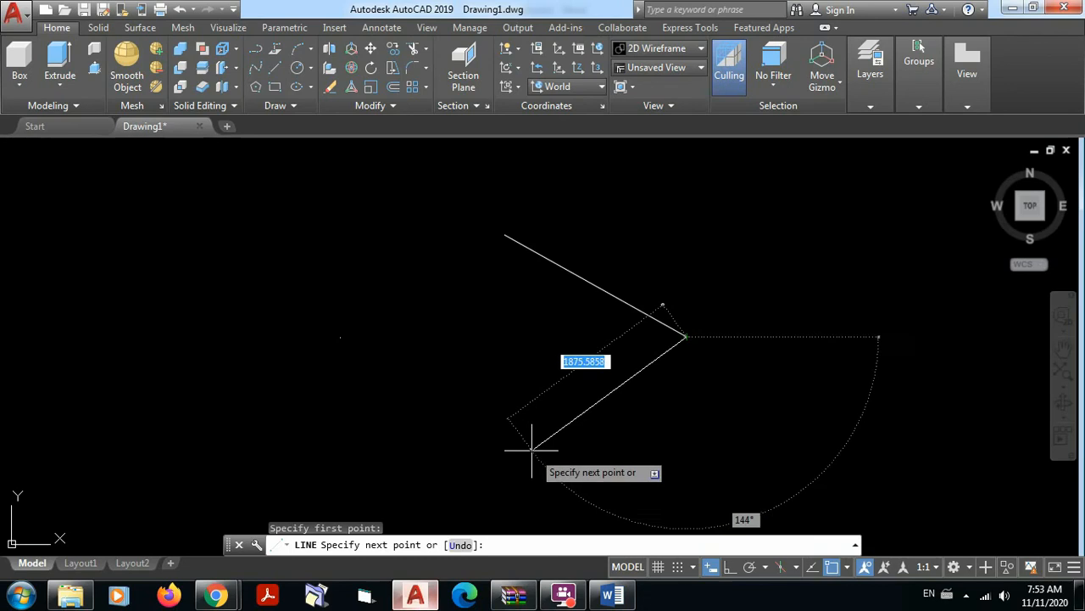
scroll(532, 455, "up", 5)
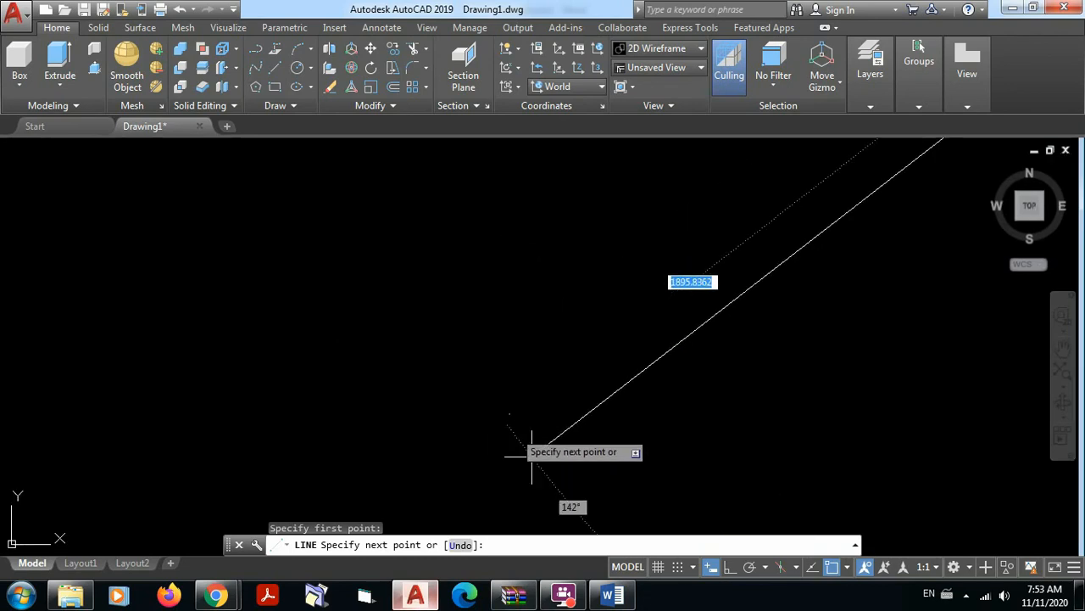
left_click(485, 369)
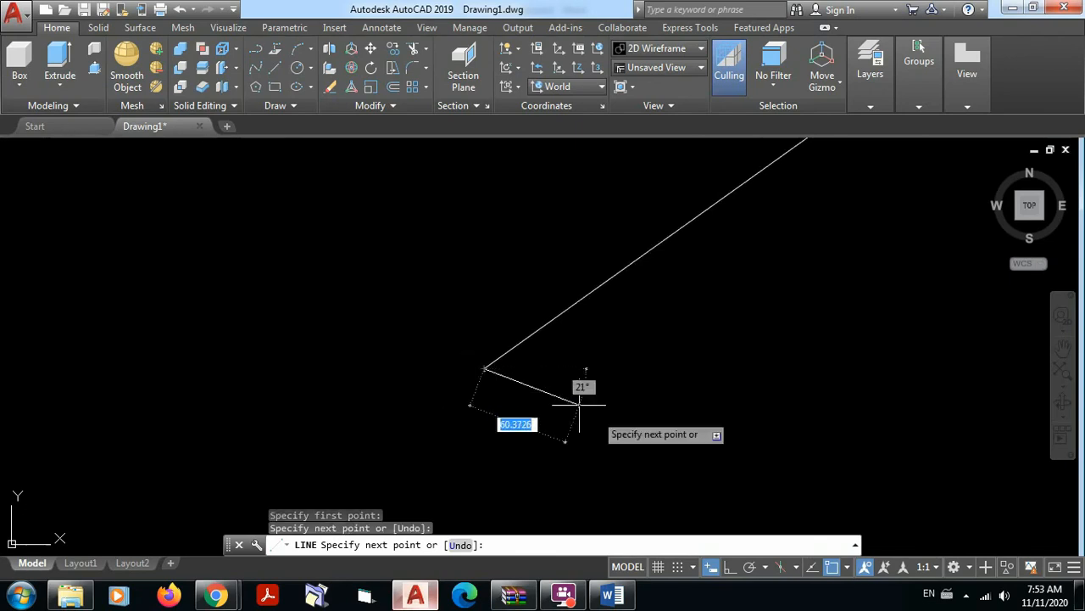
key("Escape")
Stretch the new line's lower end freehand to a spot beside the point.
scroll(483, 379, "down", 6)
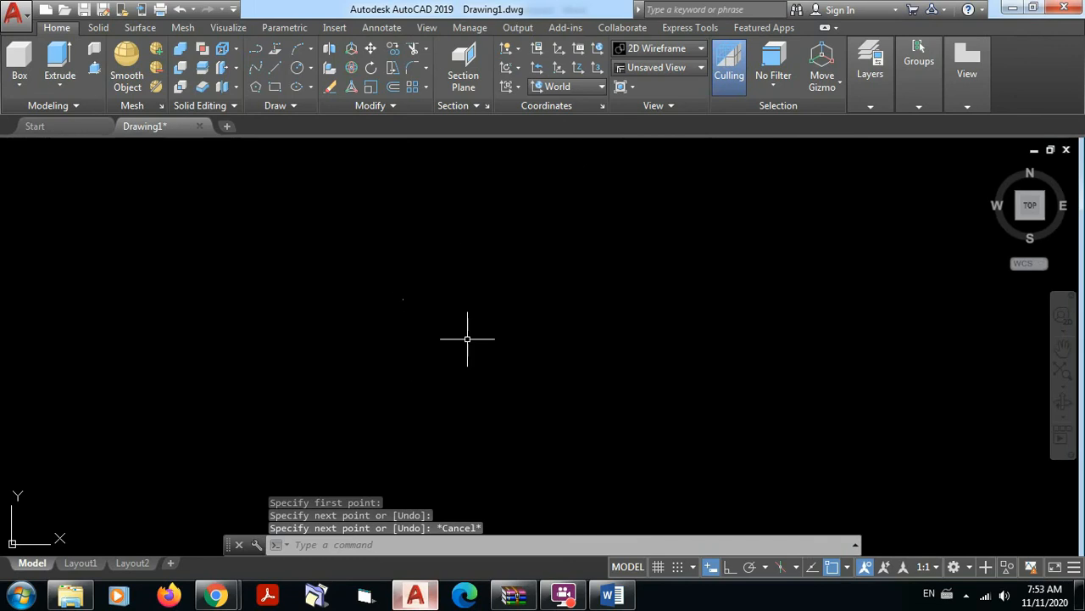
scroll(407, 301, "up", 6)
mouse_move(607, 386)
middle_mouse_down()
mouse_move(535, 393)
mouse_move(427, 320)
middle_mouse_up()
scroll(420, 326, "up", 2)
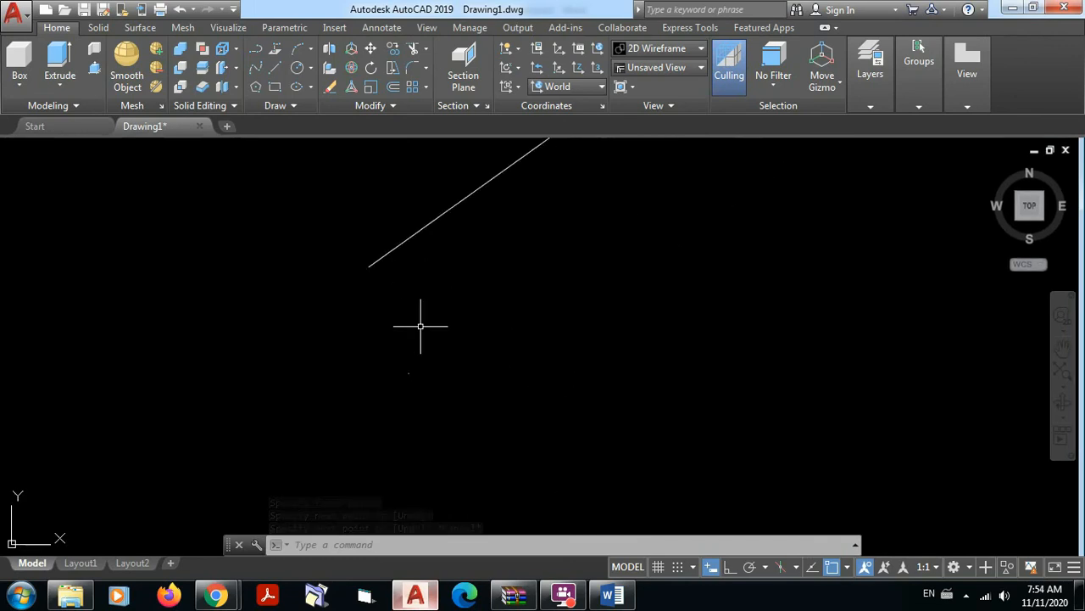
left_click(387, 253)
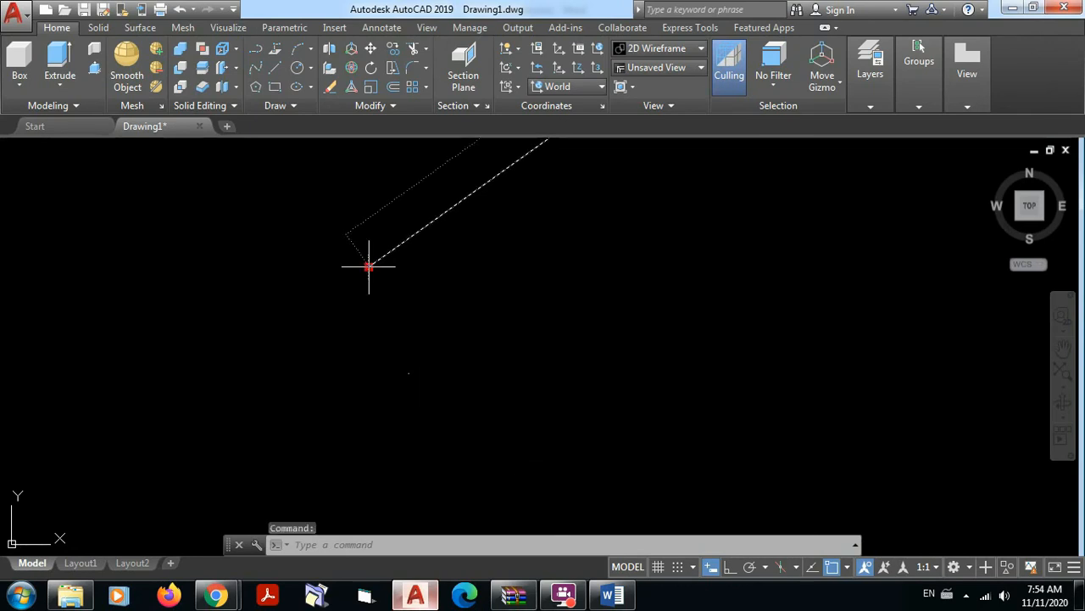
left_click(368, 266)
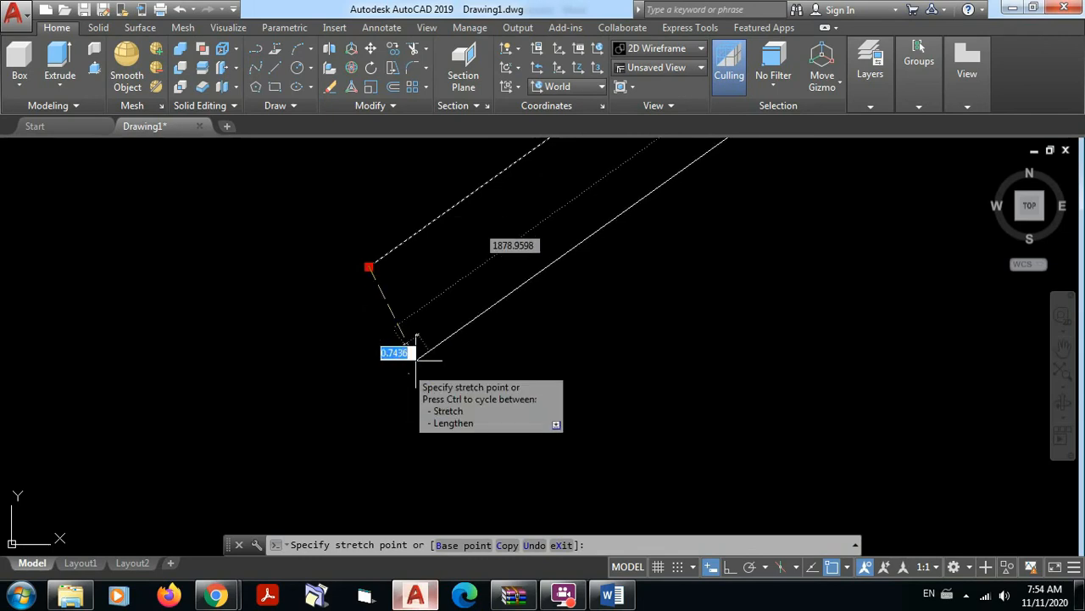
left_click(406, 376)
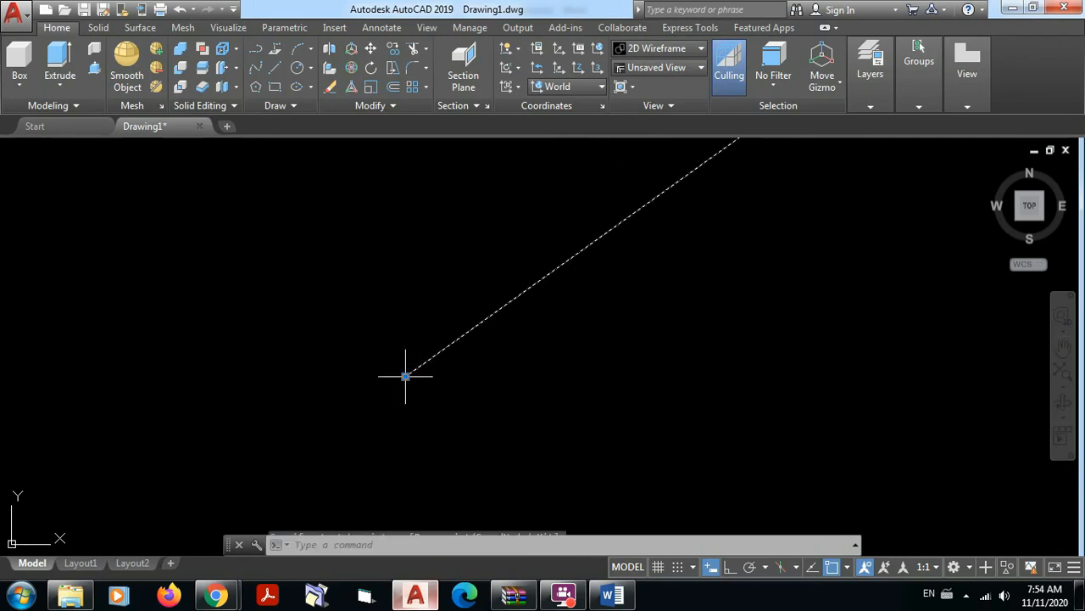
key("Escape")
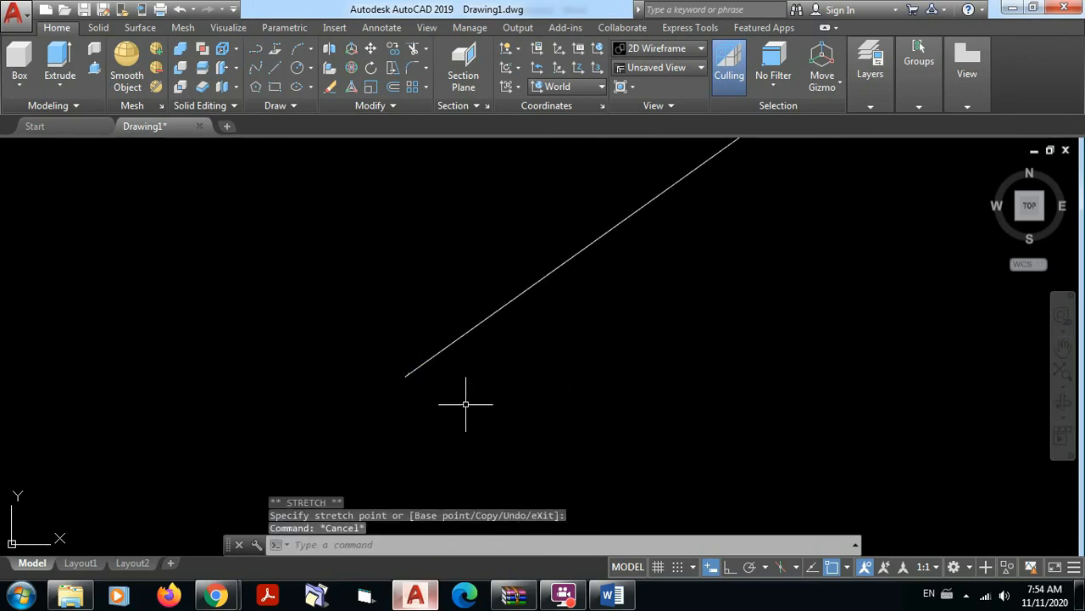
Turn on the Node and Nearest object snap modes and apply the settings.
scroll(413, 378, "up", 5)
scroll(331, 350, "up", 3)
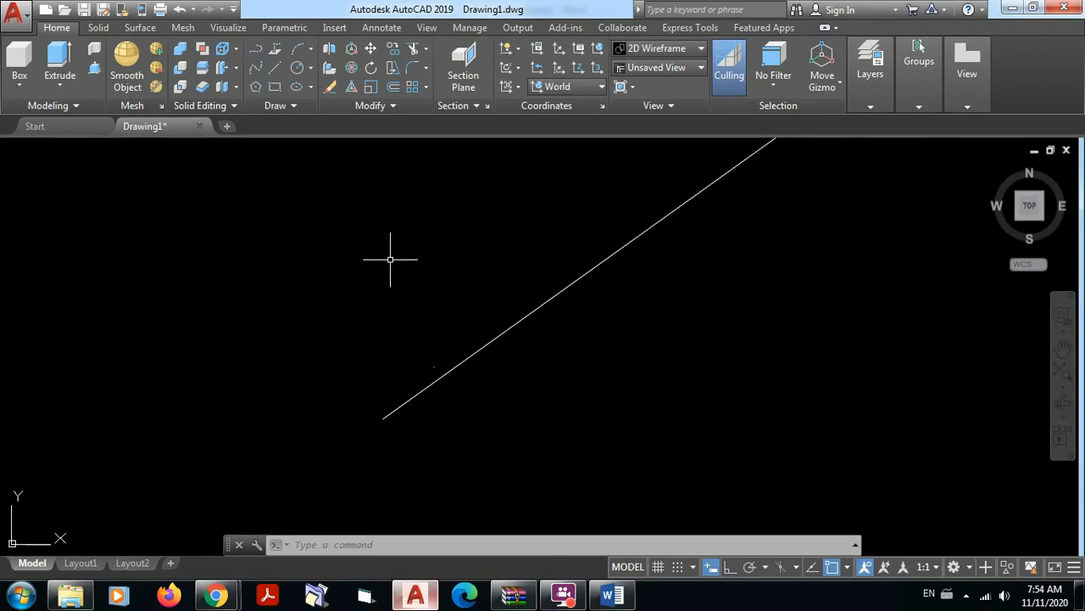
left_click(464, 372)
type("nap")
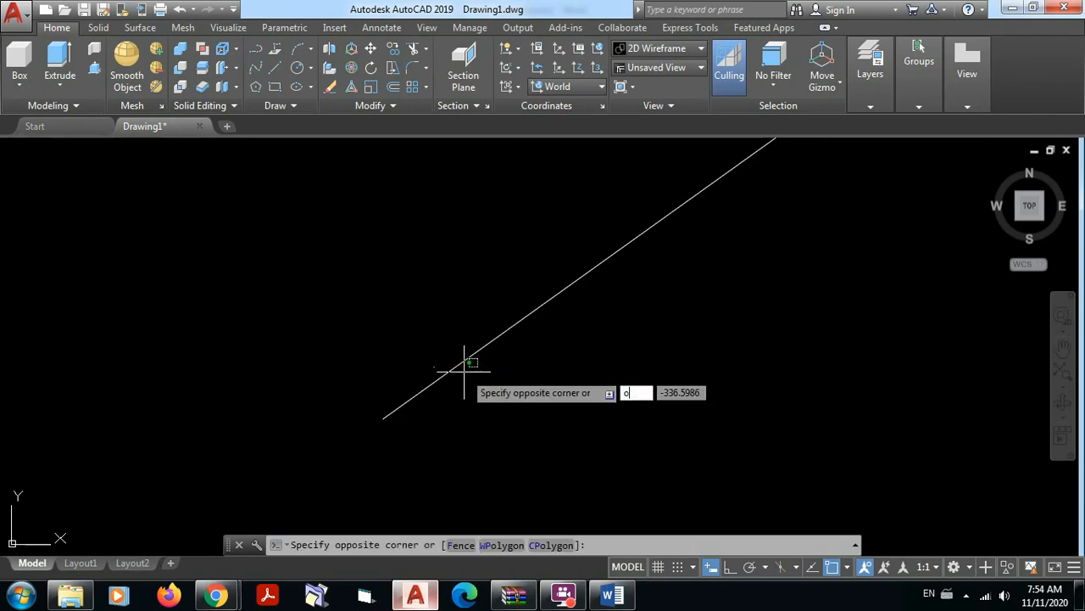
key("Escape")
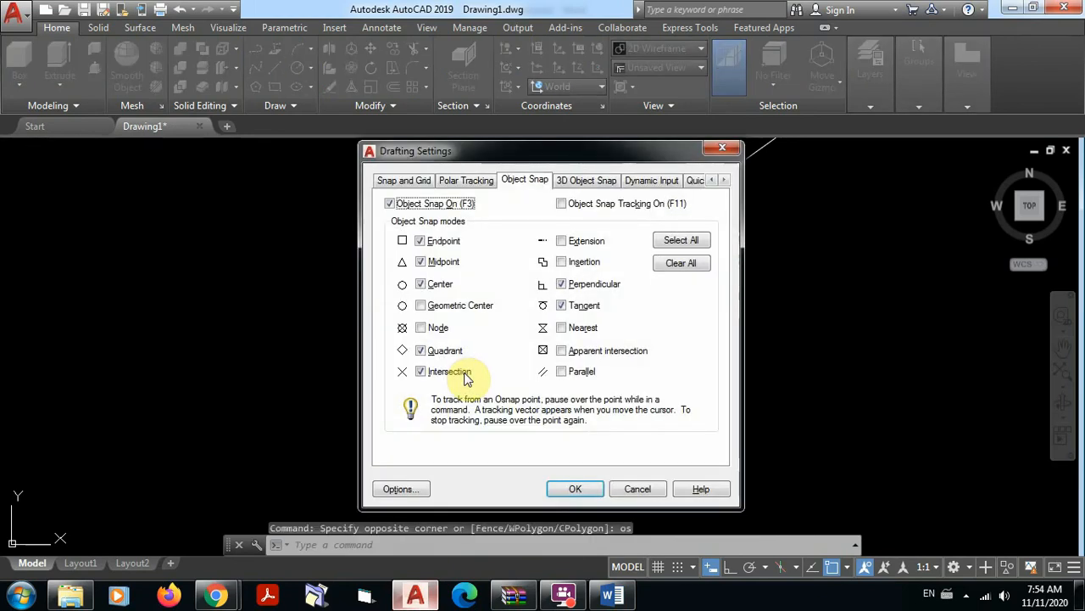
left_click(422, 327)
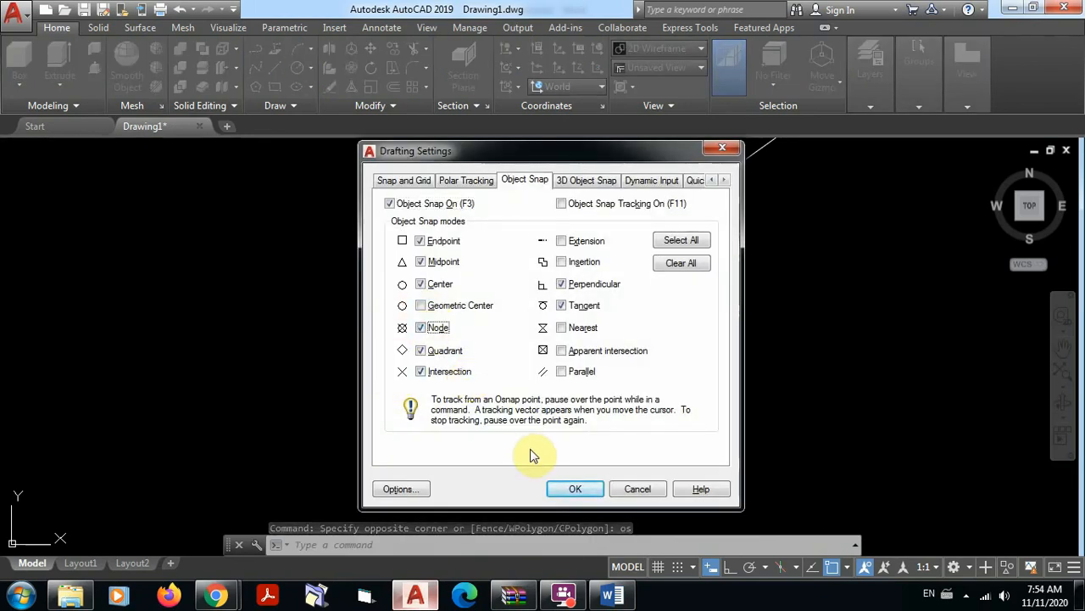
left_click(561, 328)
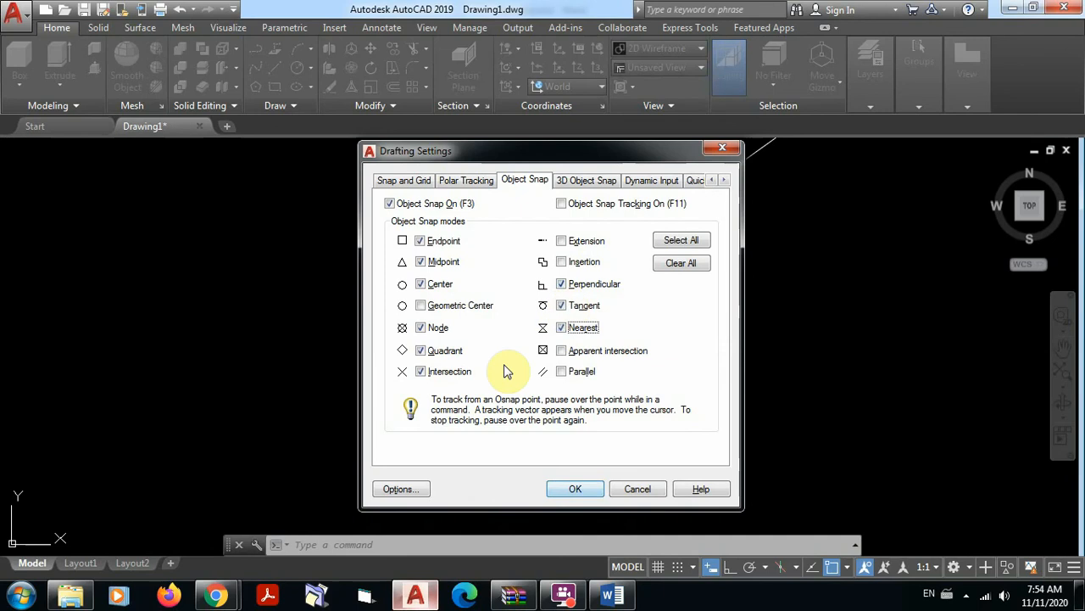
left_click(577, 490)
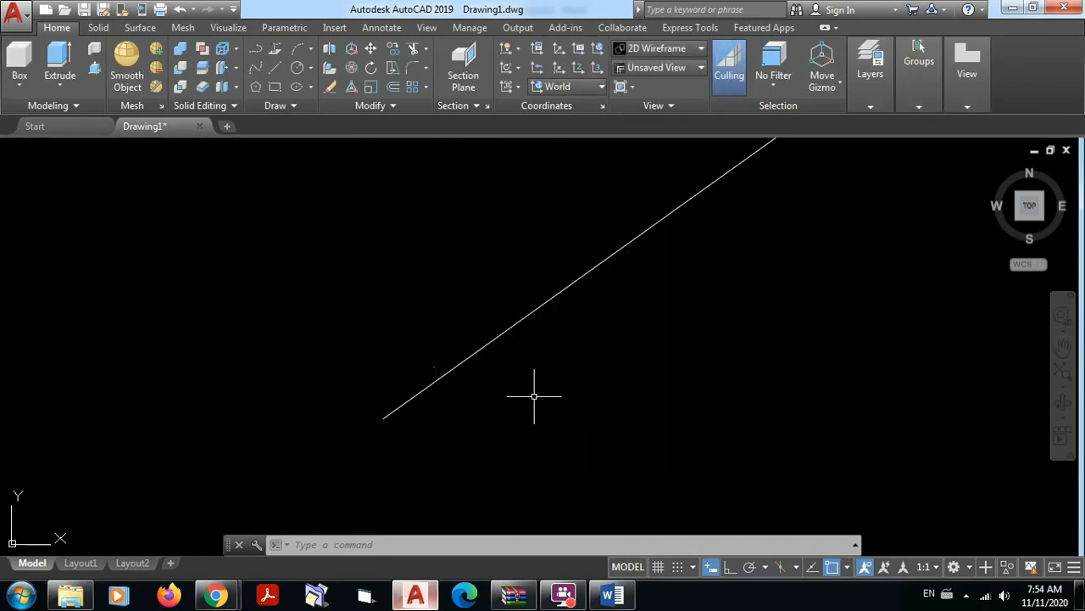
Stretch the new line's lower end exactly onto the point using the Node snap.
left_click(476, 353)
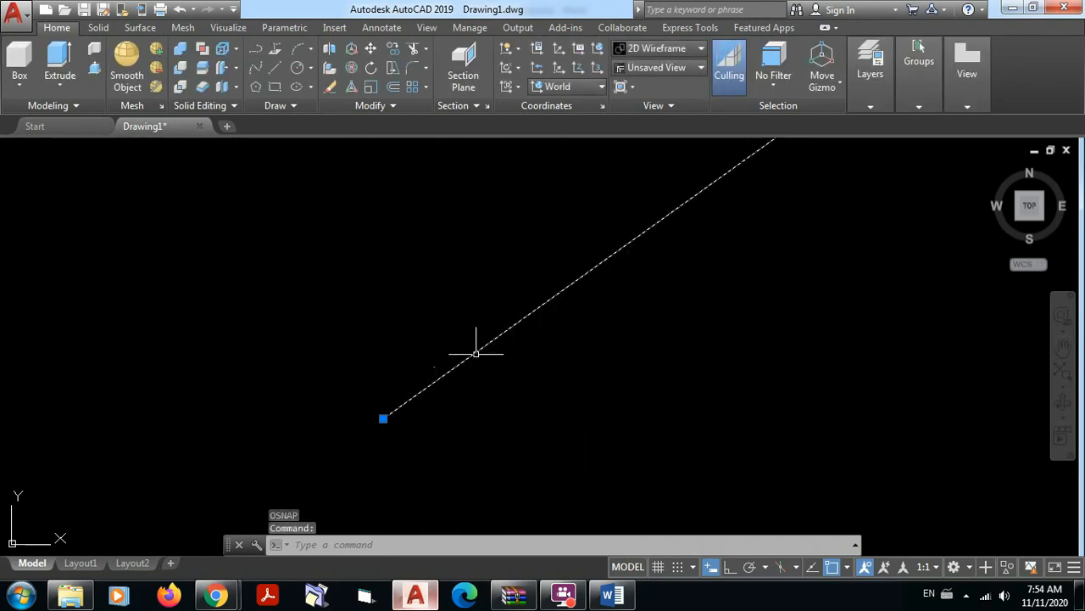
left_click(384, 418)
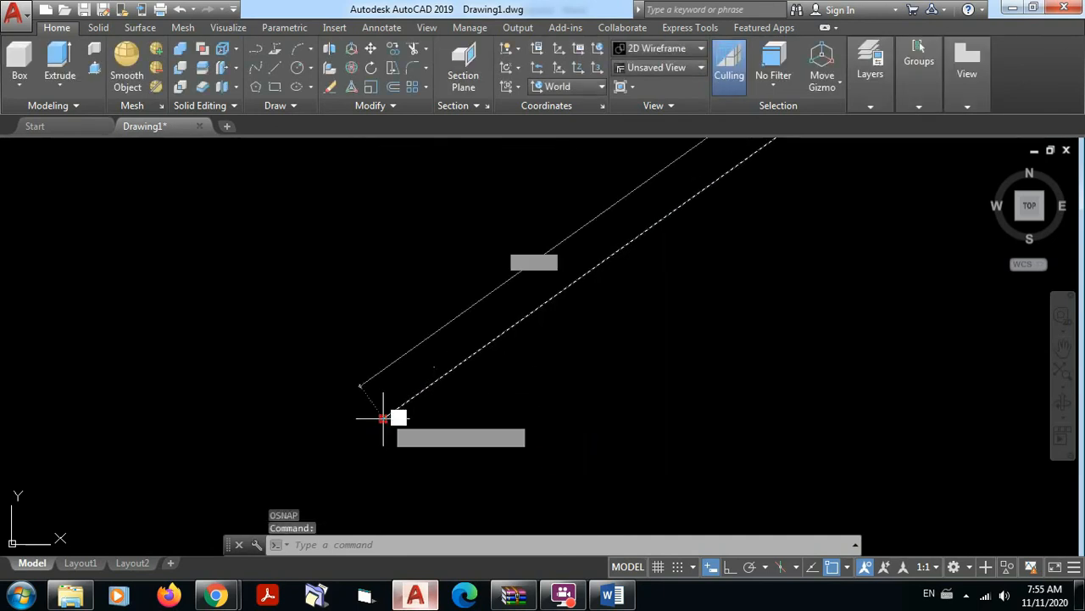
left_click(435, 366)
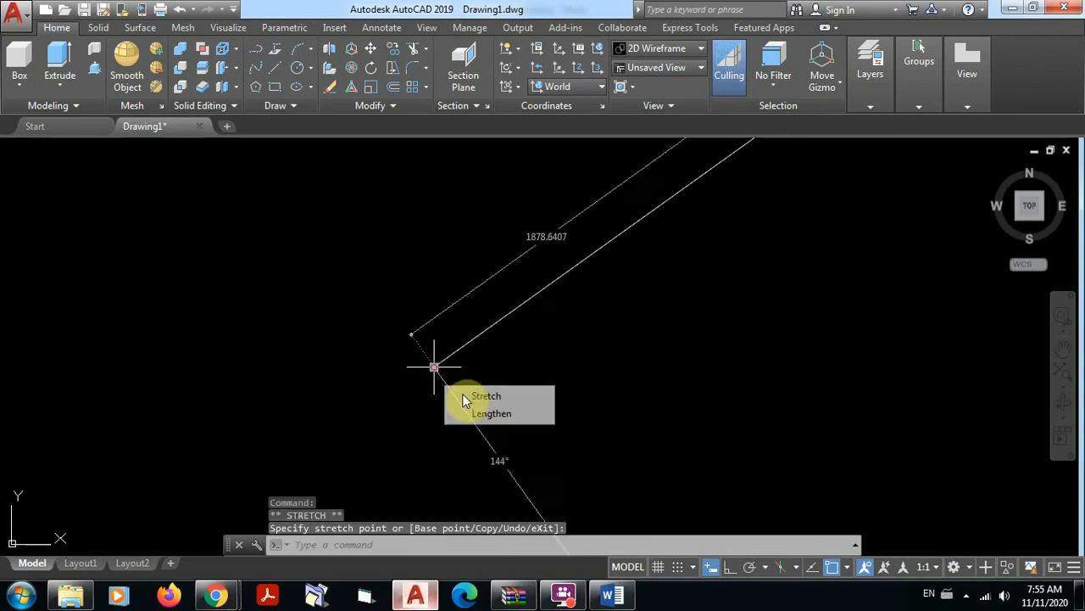
Pick Node from the one-time object snap options and inspect the stretched line together with the rest of the drawing.
right_click(588, 335, "shift")
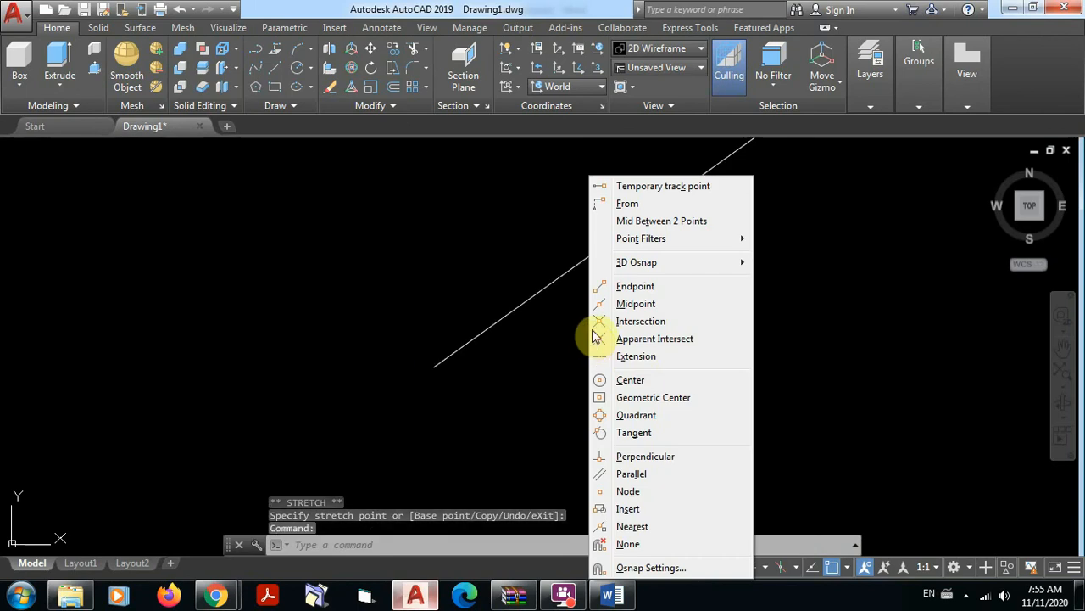
left_click(638, 496)
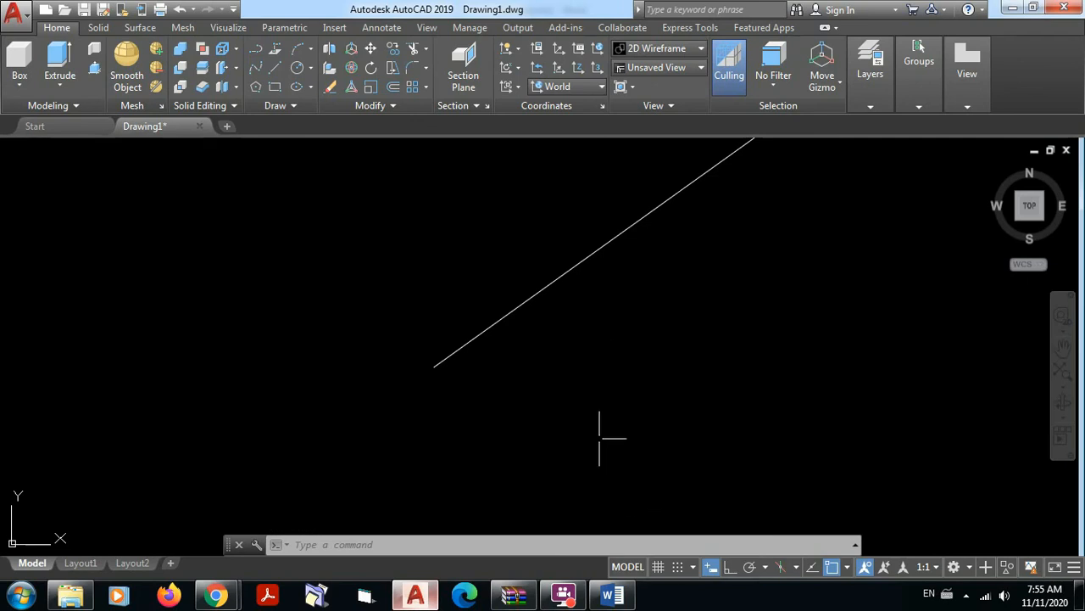
left_click(560, 273)
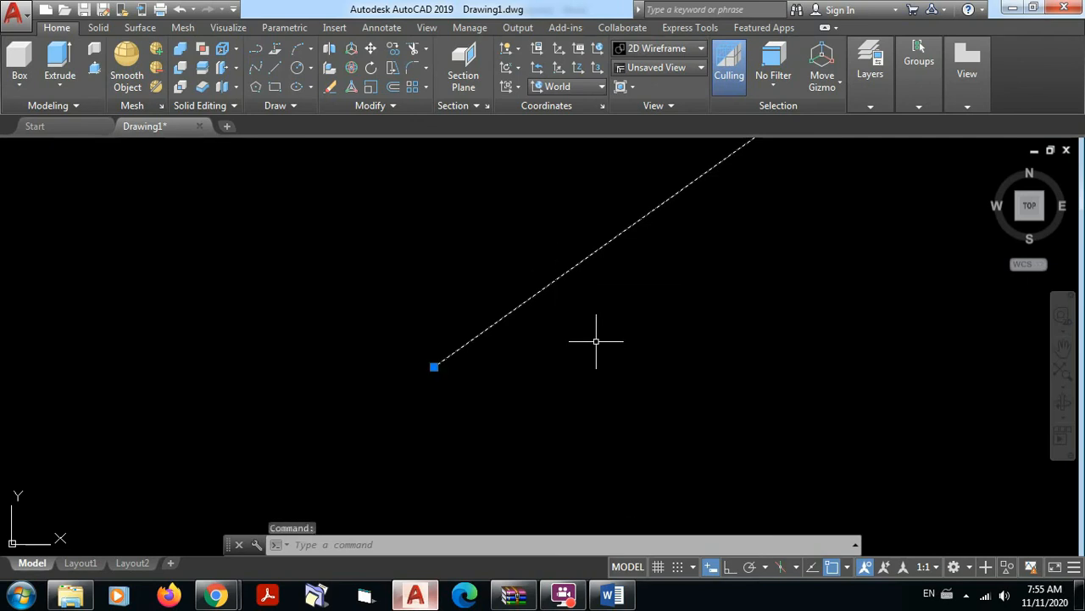
key("Escape")
mouse_move(613, 342)
middle_mouse_down()
mouse_move(619, 354)
mouse_move(806, 368)
mouse_move(921, 334)
mouse_move(385, 462)
mouse_move(512, 353)
mouse_move(609, 350)
middle_mouse_up()
scroll(674, 338, "down", 6)
mouse_move(705, 337)
middle_mouse_down()
mouse_move(688, 393)
mouse_move(617, 424)
middle_mouse_up()
scroll(556, 384, "up", 2)
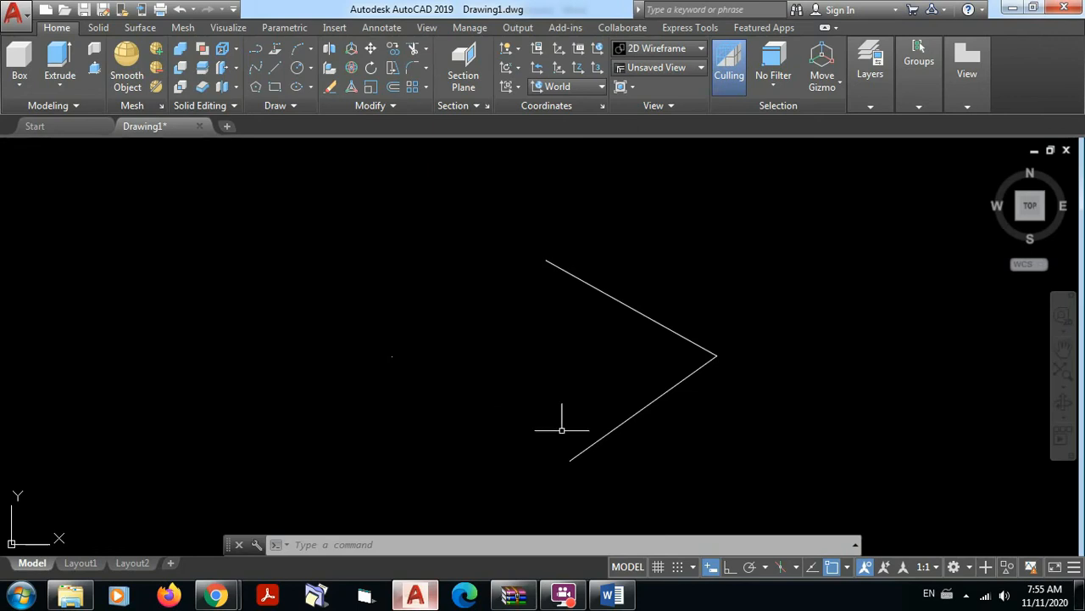
Switch to the Word notes and add the line "Estilos de punto = ddptype" below "Point = po".
left_click(622, 598)
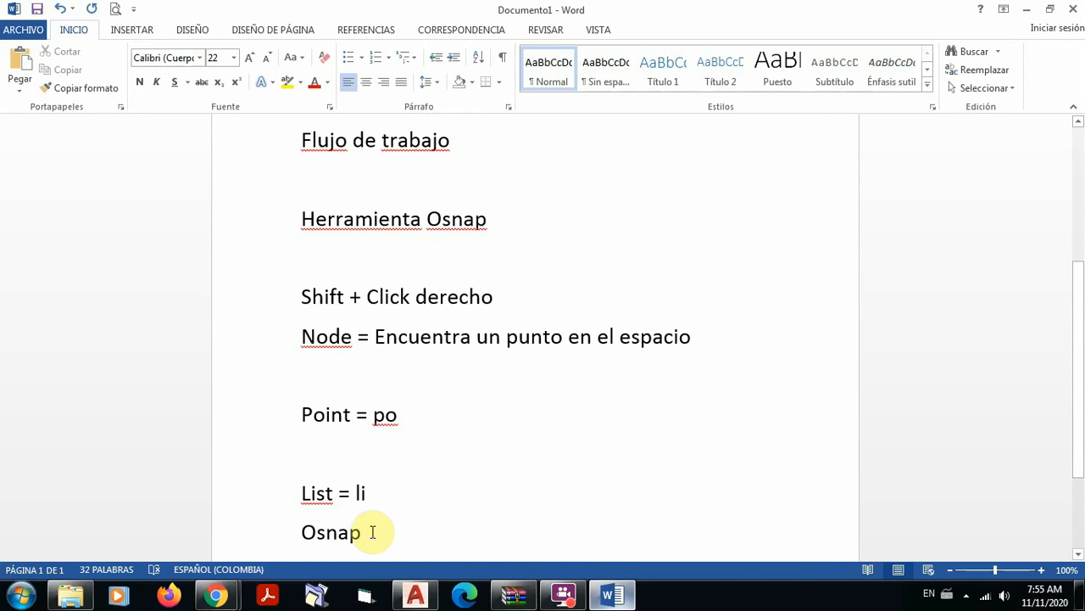
key("Return")
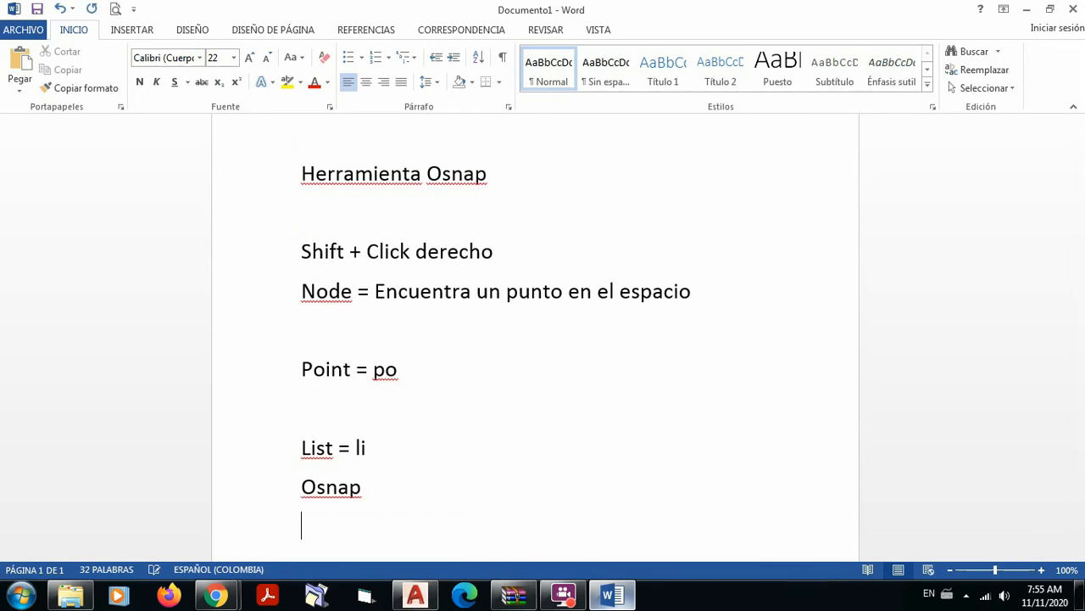
left_click(412, 374)
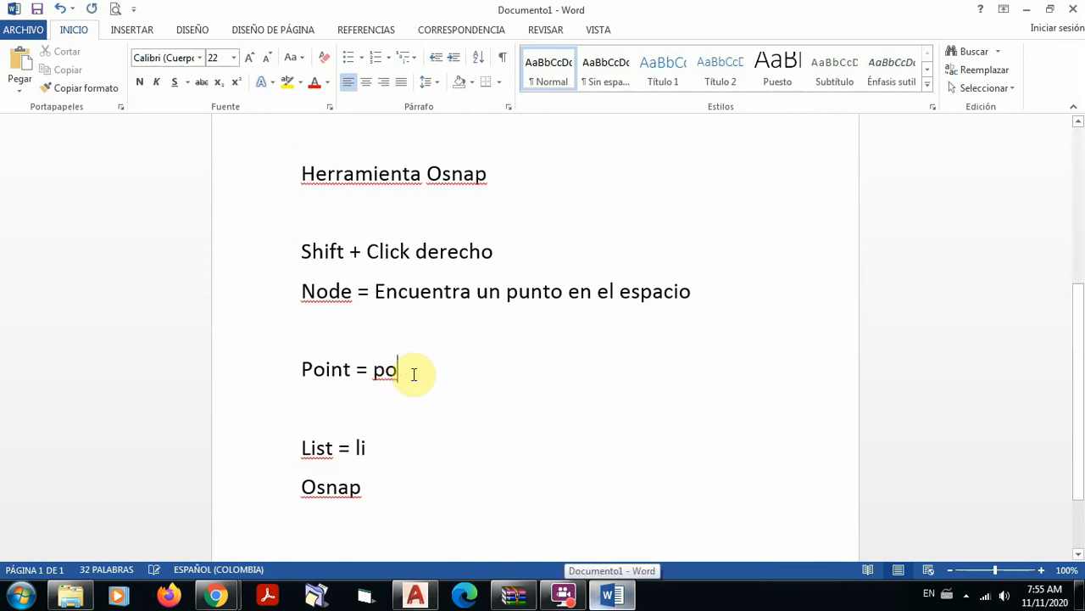
key("Return")
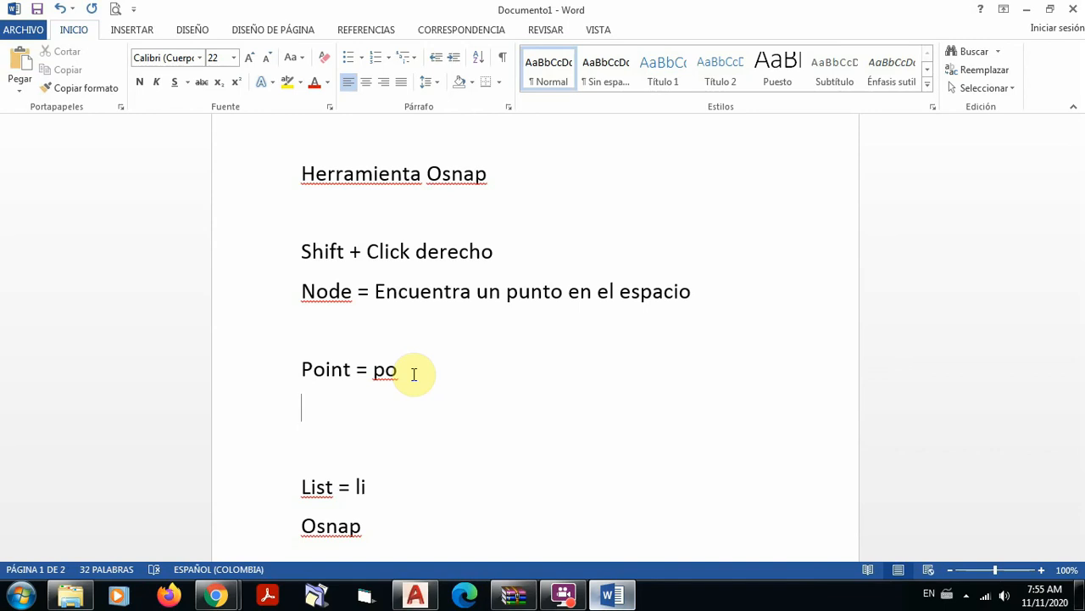
type("Esti")
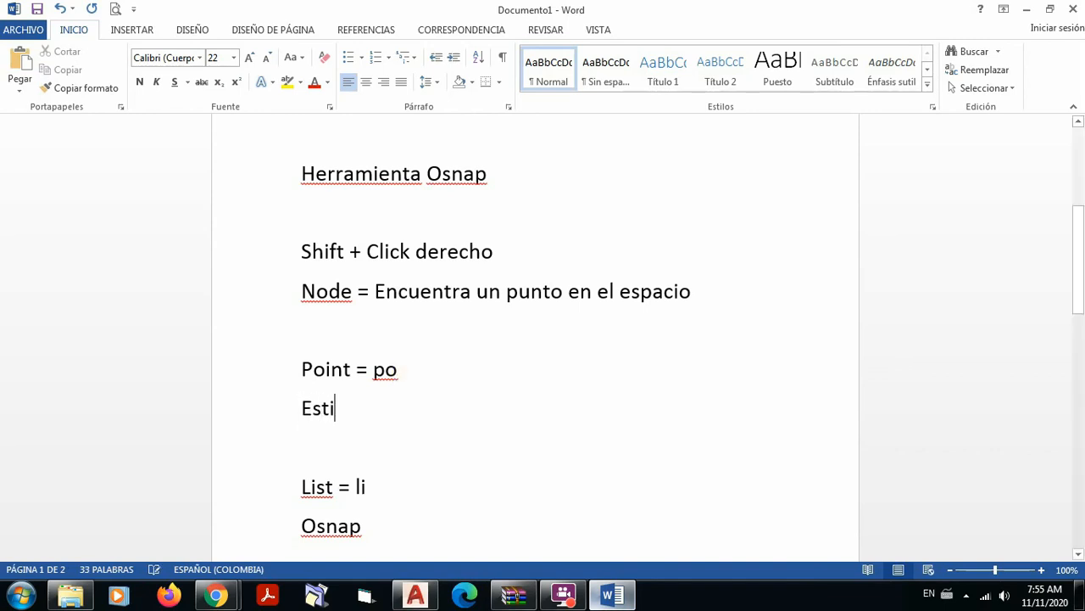
type("los de ")
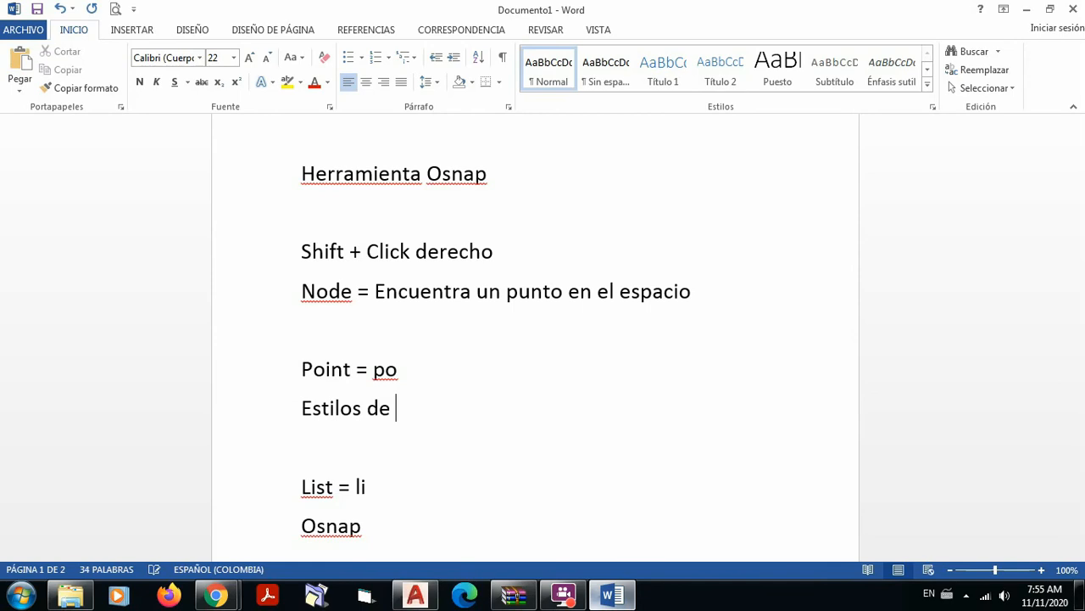
type("punto =")
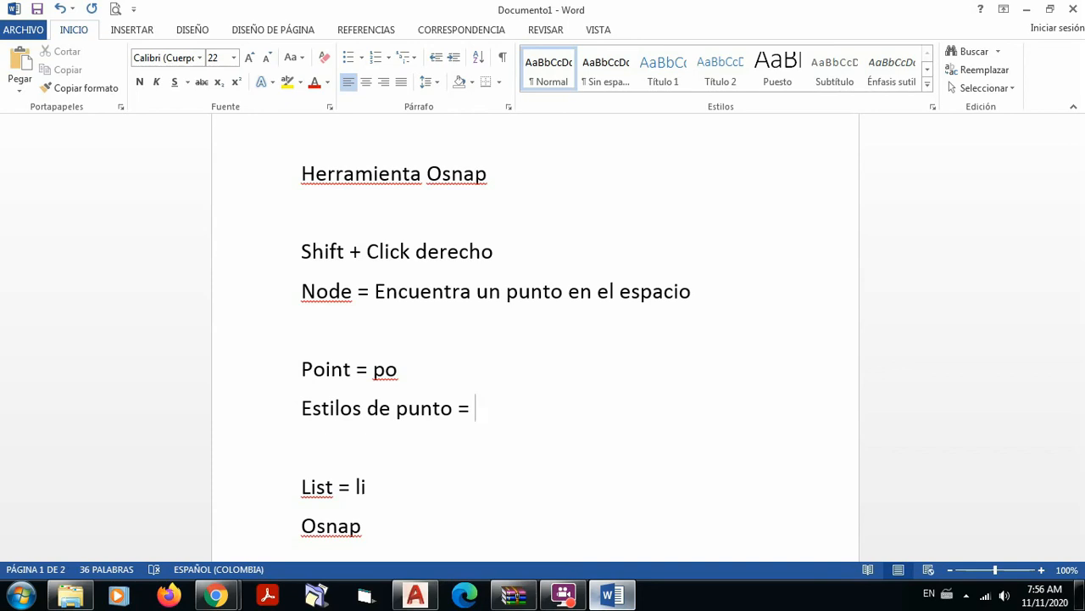
type("ddptype")
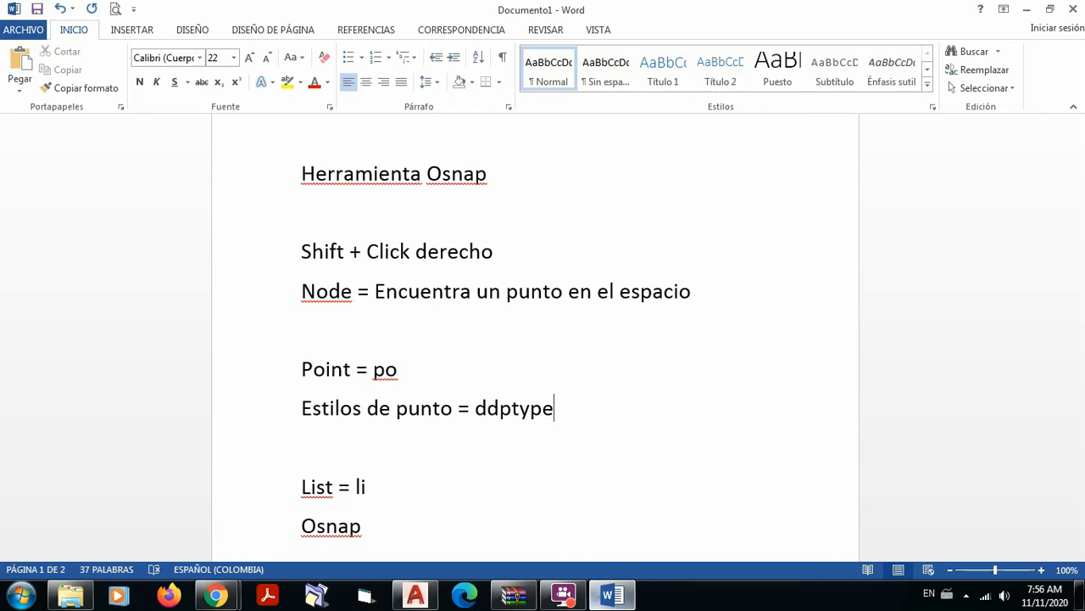
Switch to AutoCAD and set the point style to an X with a point size of 2% relative to the screen.
left_click(413, 596)
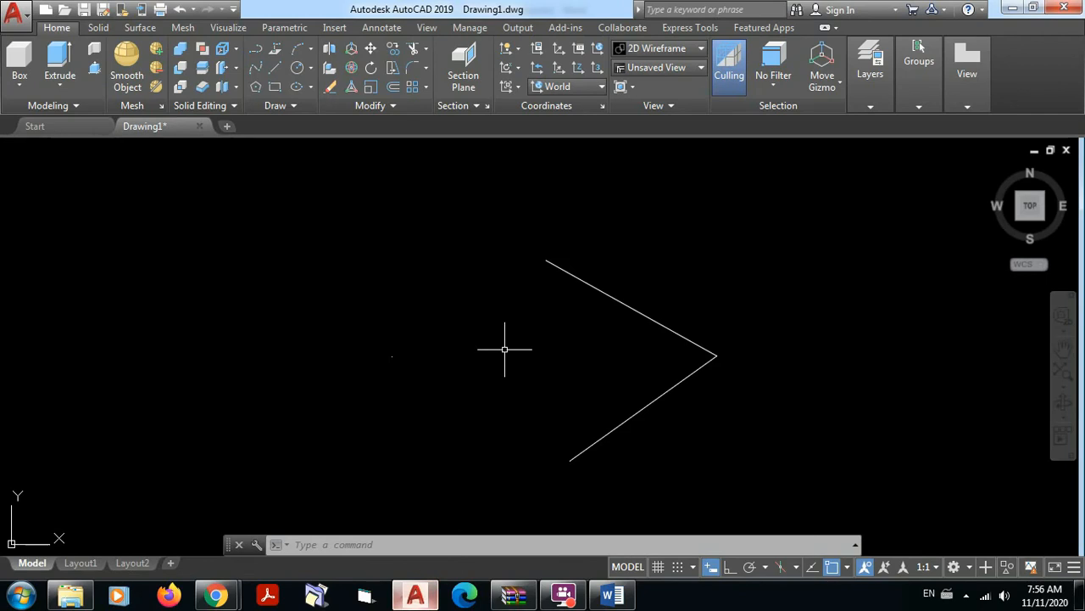
type("dd")
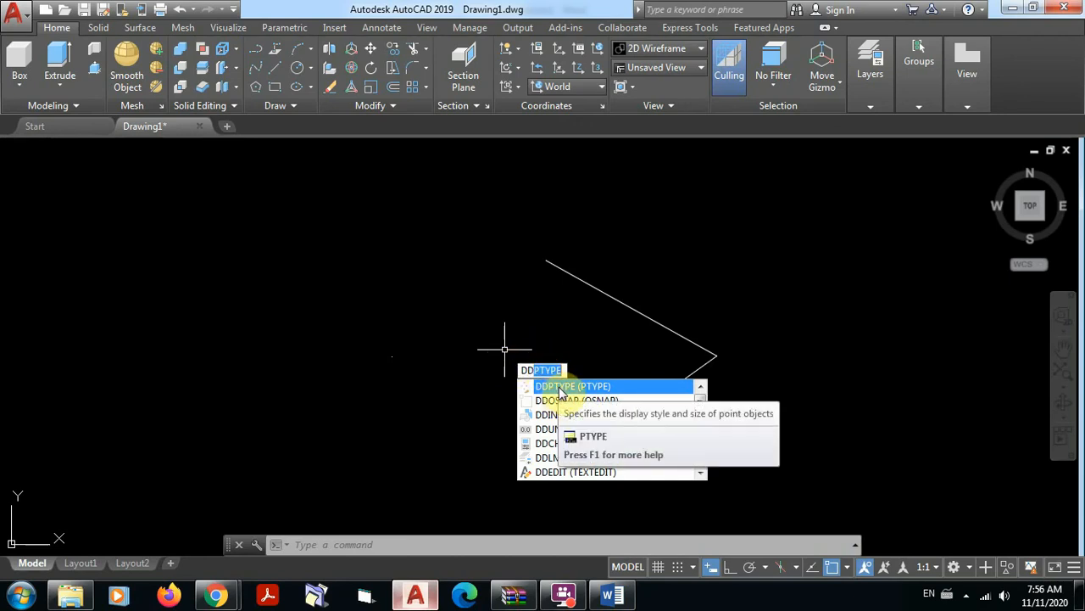
key("Escape")
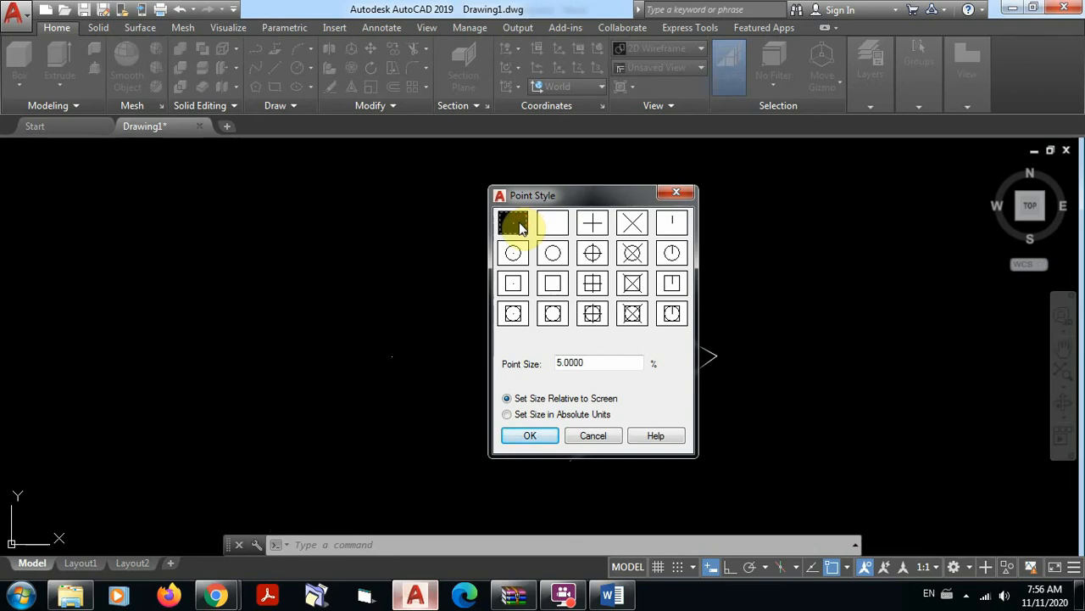
left_click(634, 223)
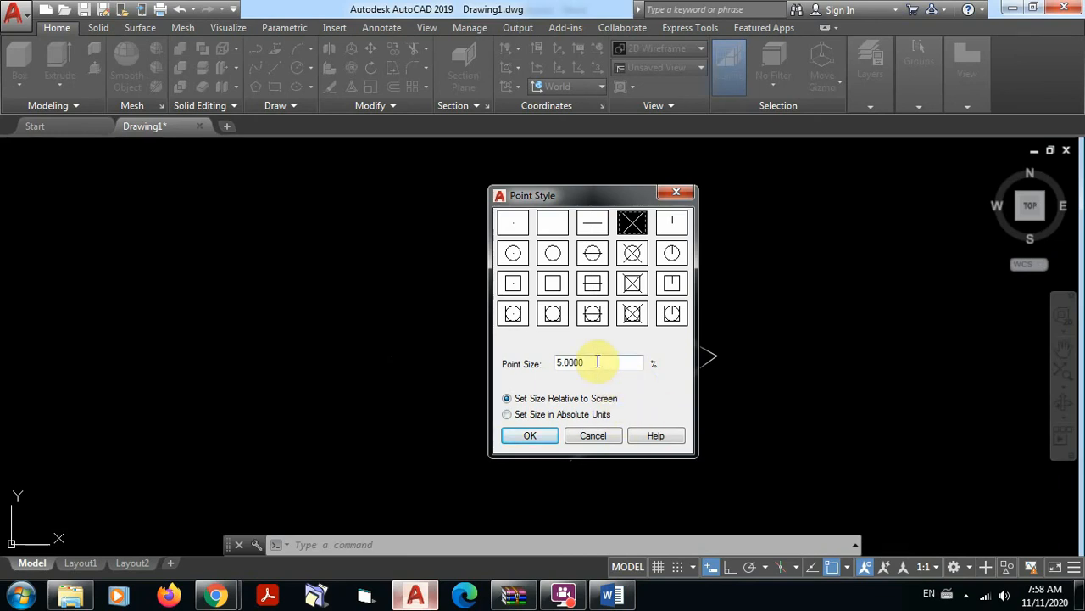
left_click_drag(597, 362, 554, 362)
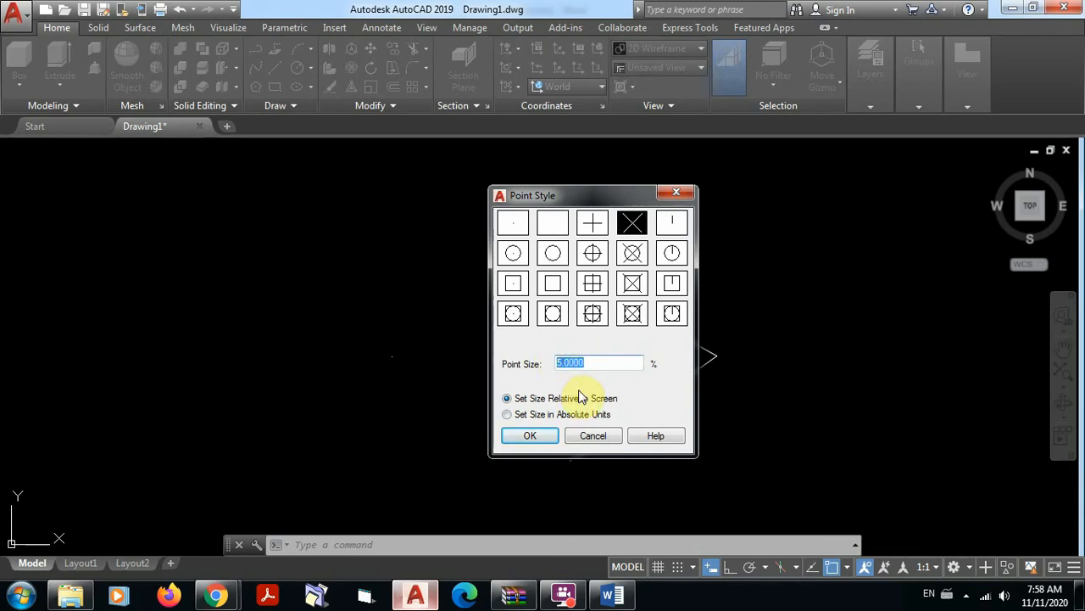
type("2")
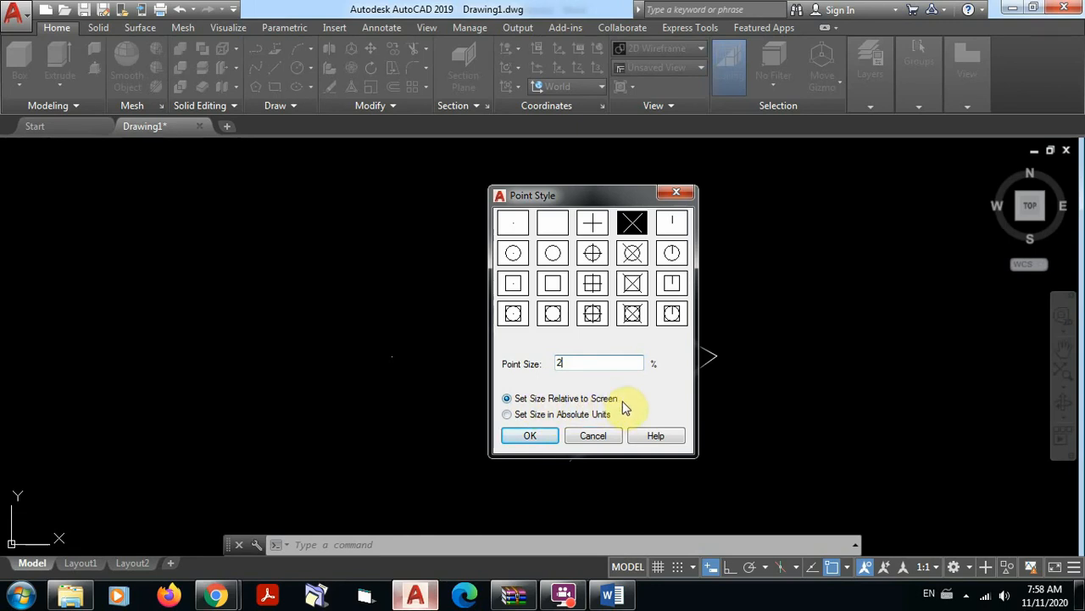
left_click(532, 435)
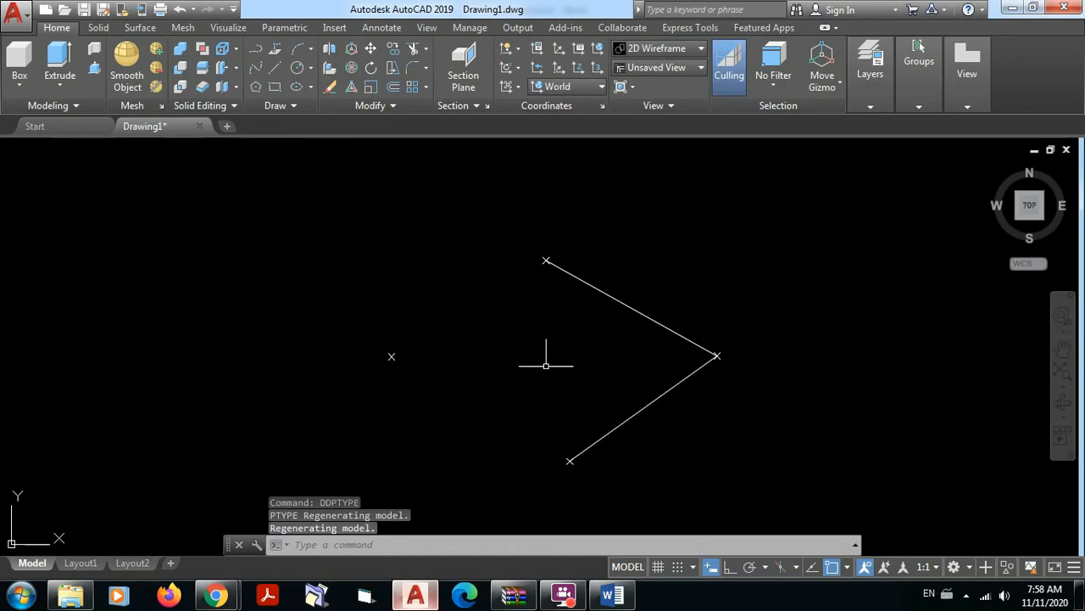
Place a new point in empty space above and slightly left of the isolated point.
scroll(555, 250, "up", 5)
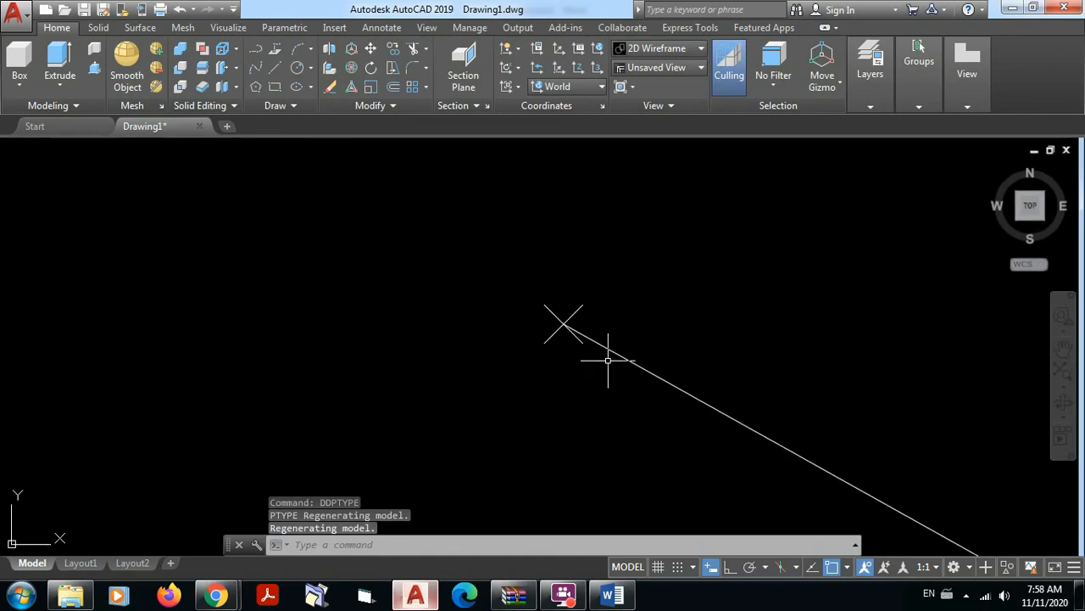
scroll(594, 339, "up", 5)
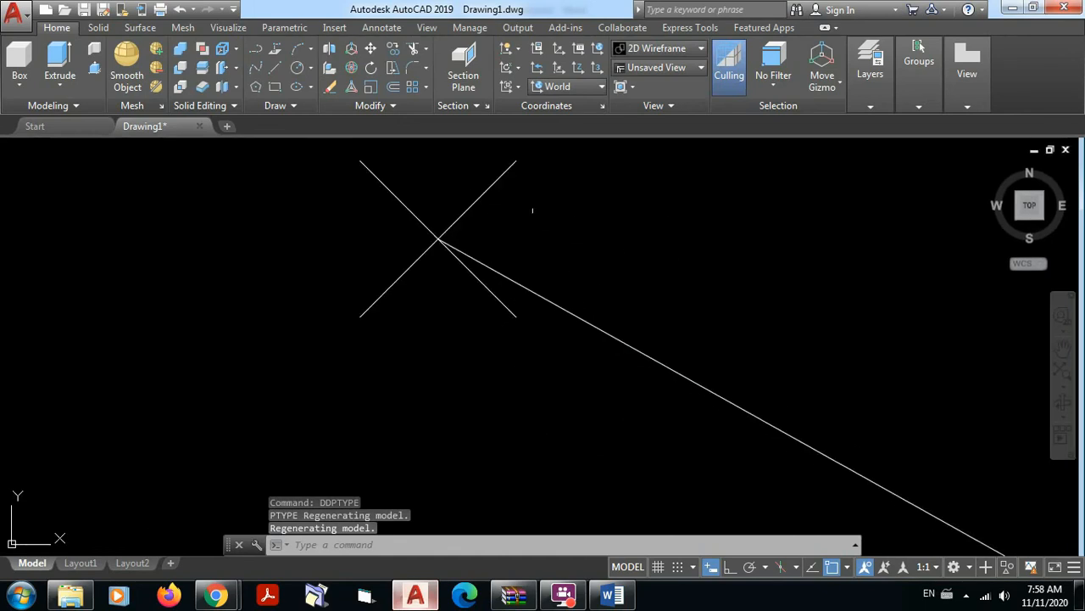
scroll(750, 319, "down", 3)
scroll(751, 310, "up", 2)
middle_click_drag(751, 311, 593, 290)
type("POINT Specify a point:")
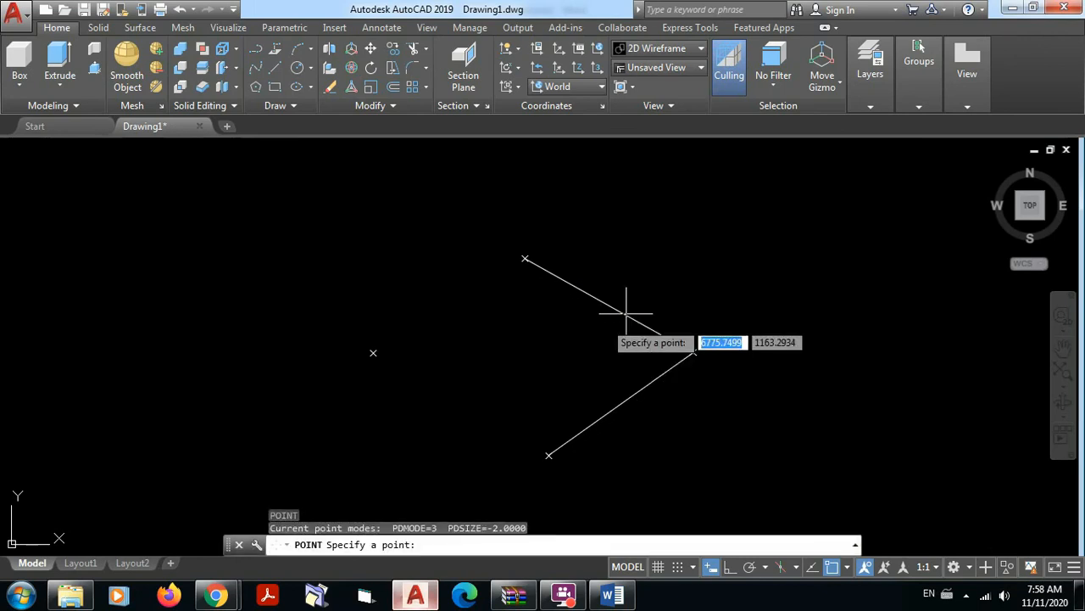
left_click(323, 225)
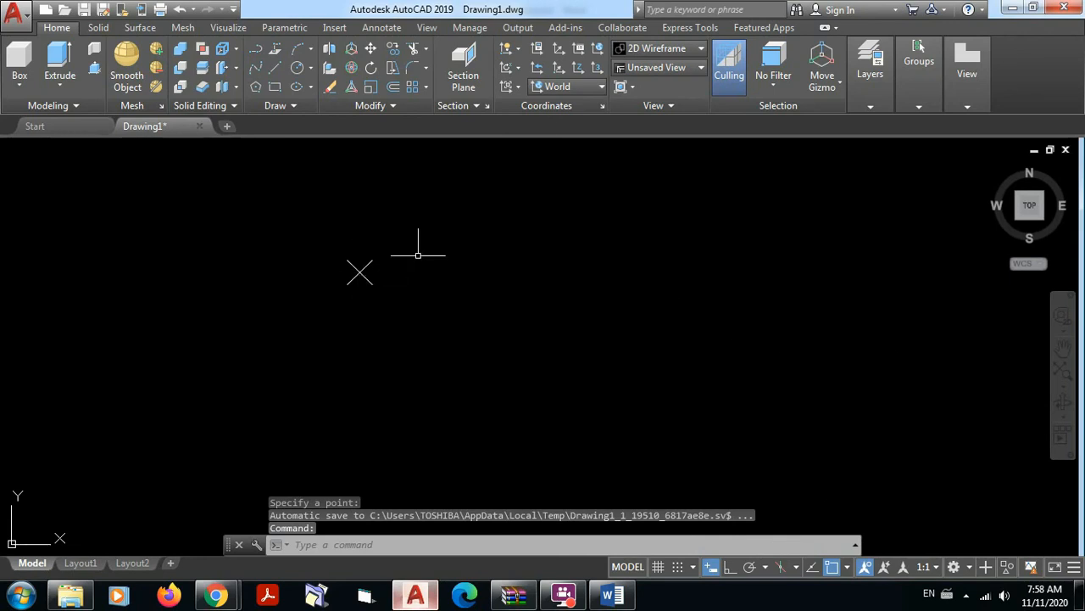
scroll(461, 262, "down", 5)
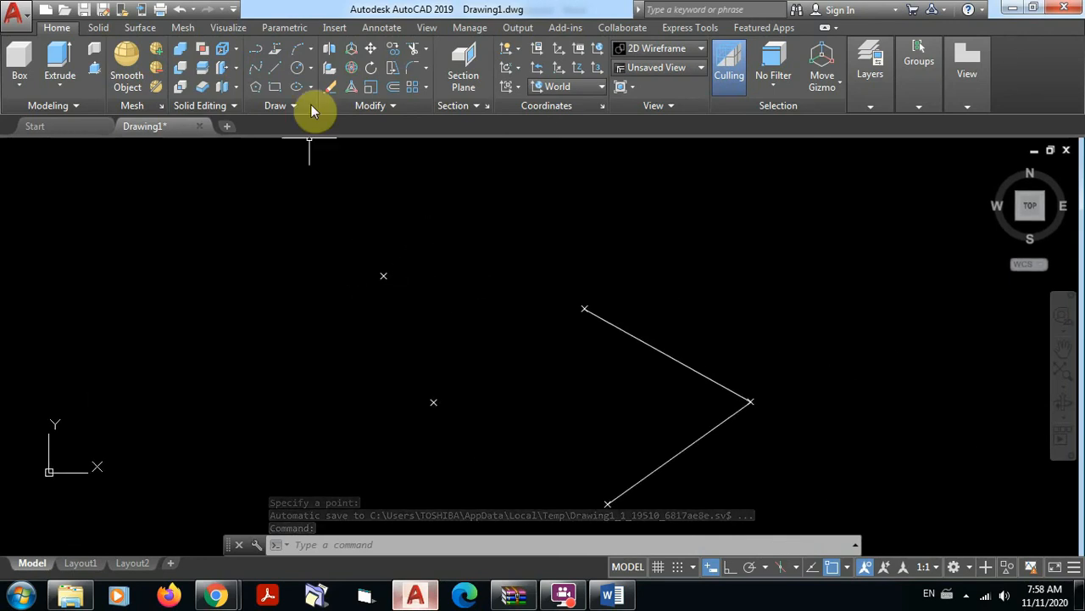
Draw connected lines from the lower line's free end through the two isolated points to the upper line's free end, closing the outline.
left_click(276, 71)
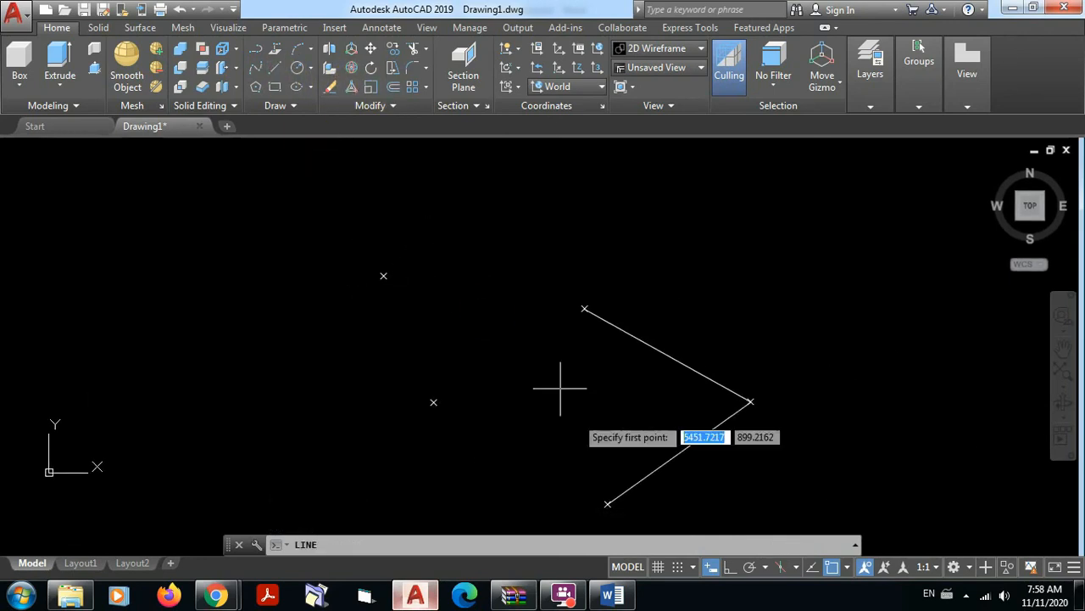
left_click(608, 504)
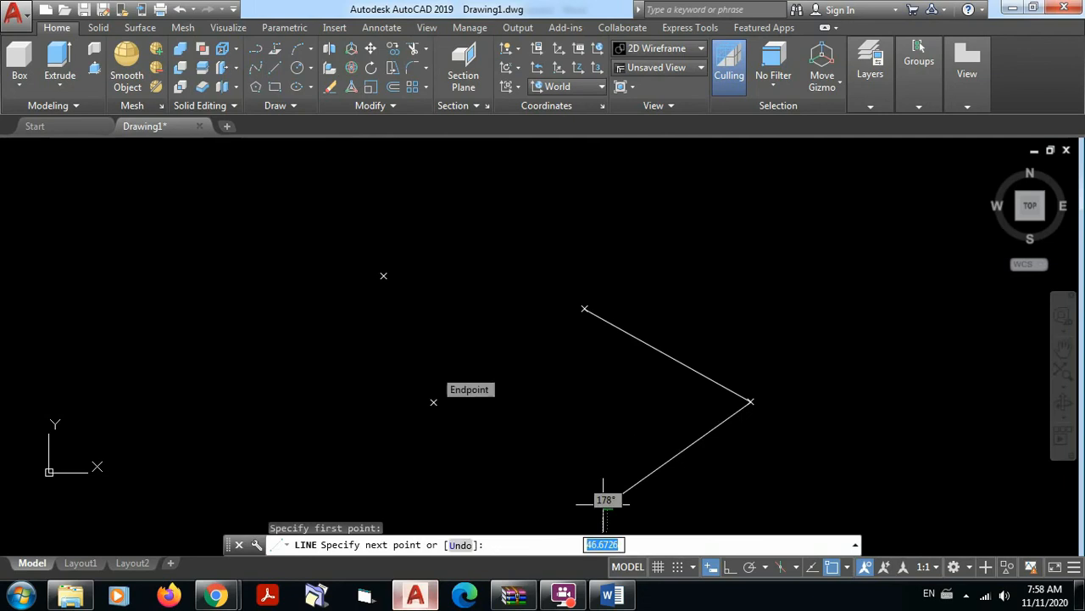
left_click(434, 403)
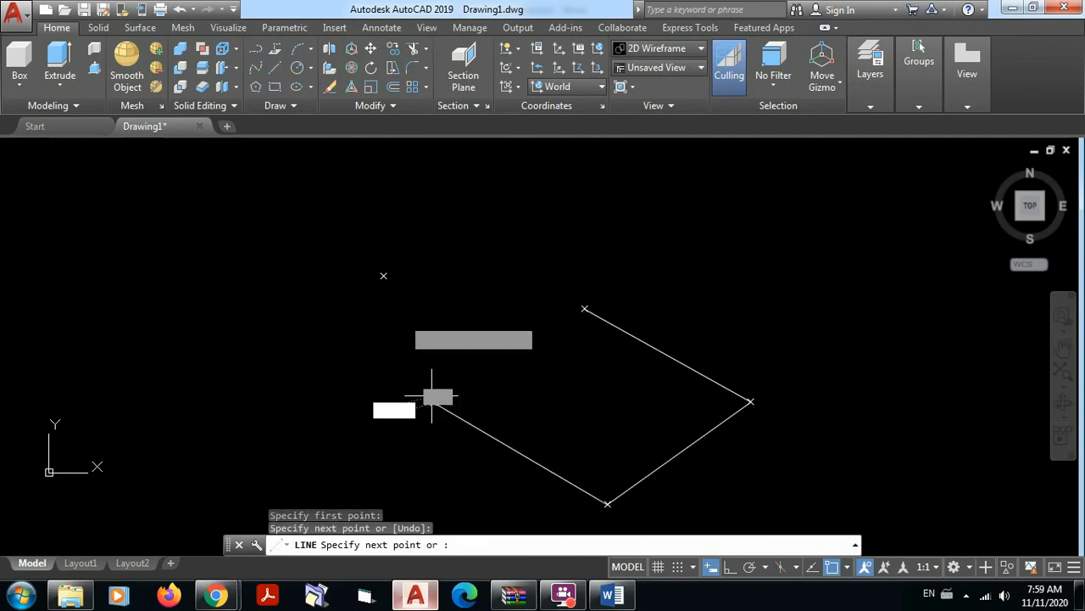
left_click(383, 277)
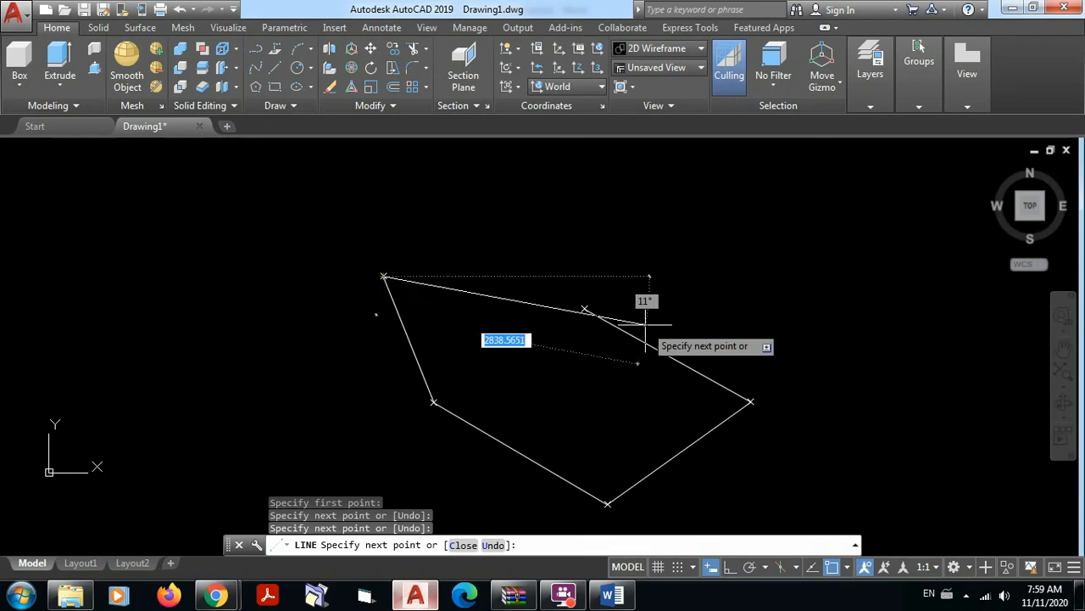
left_click(584, 309)
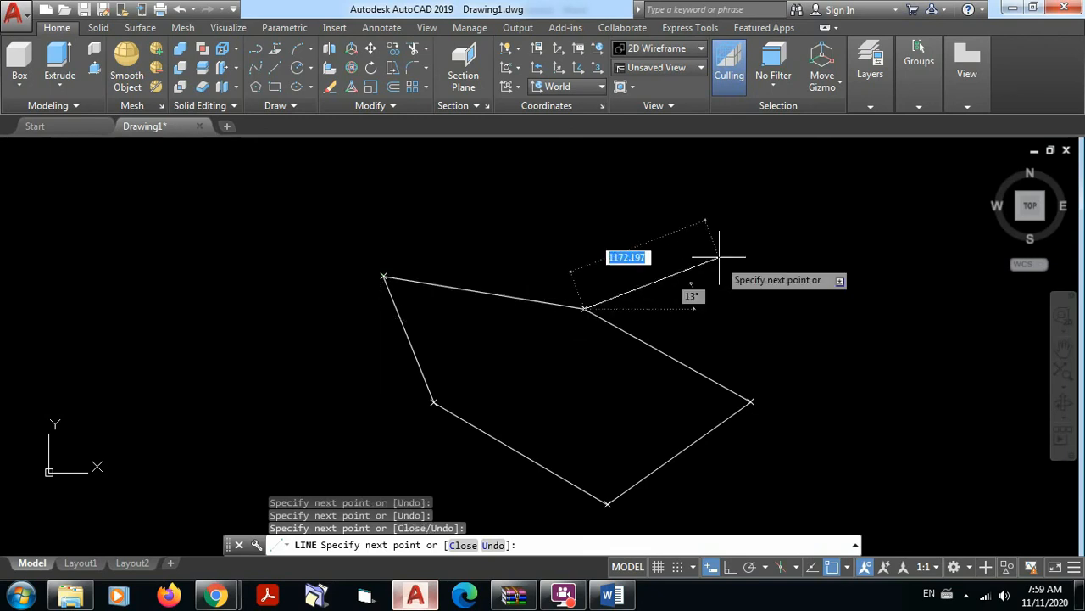
key("Escape")
Open the object snap settings with the OS command and review the enabled snap modes.
scroll(777, 324, "down", 2)
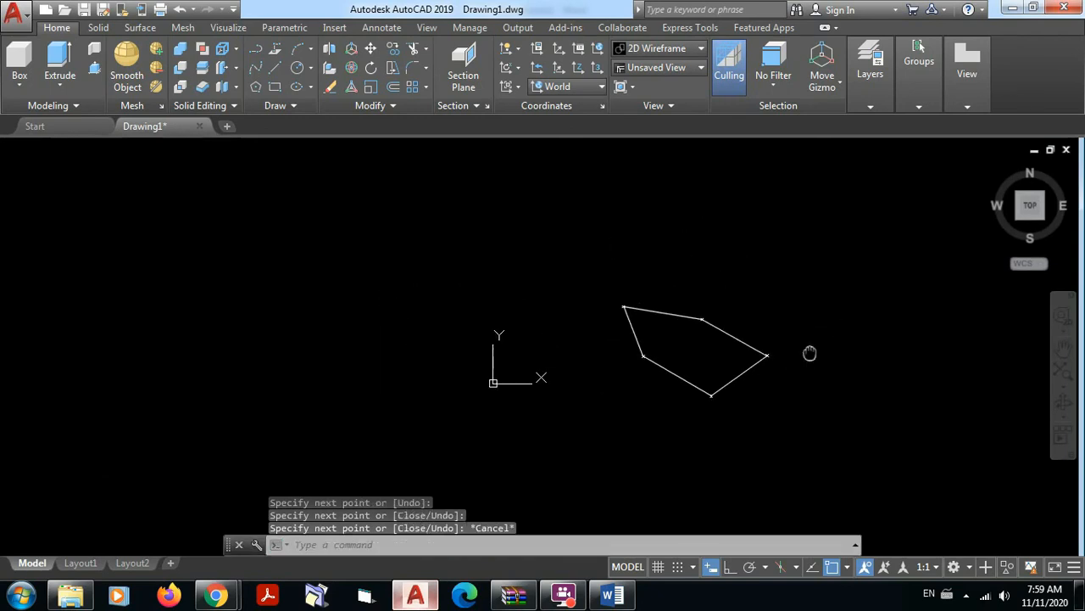
middle_click_drag(811, 351, 642, 351)
scroll(529, 336, "up", 4)
middle_click_drag(529, 336, 530, 311)
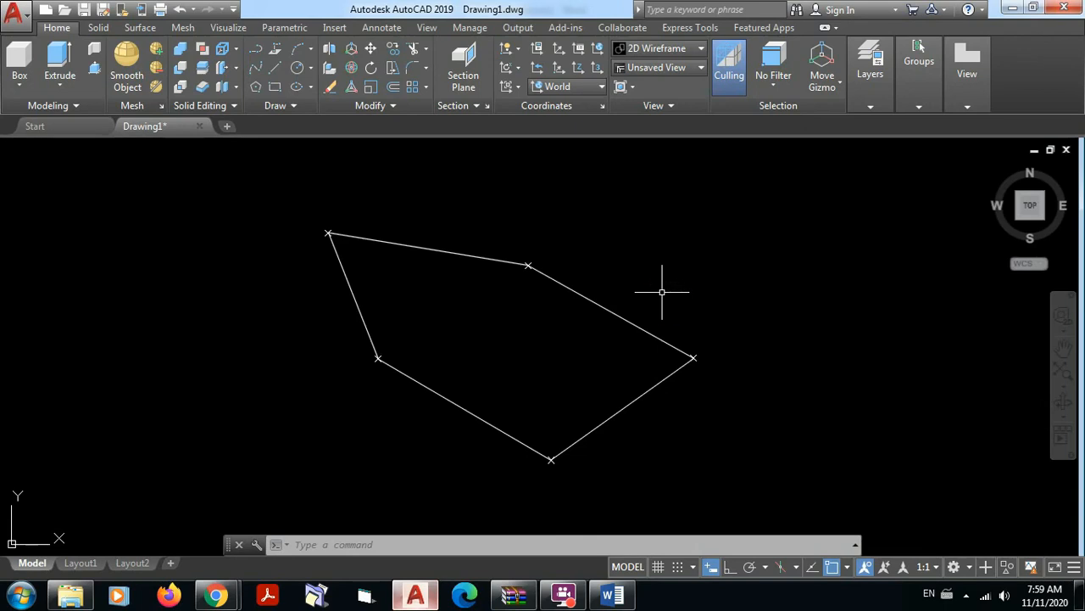
type("S")
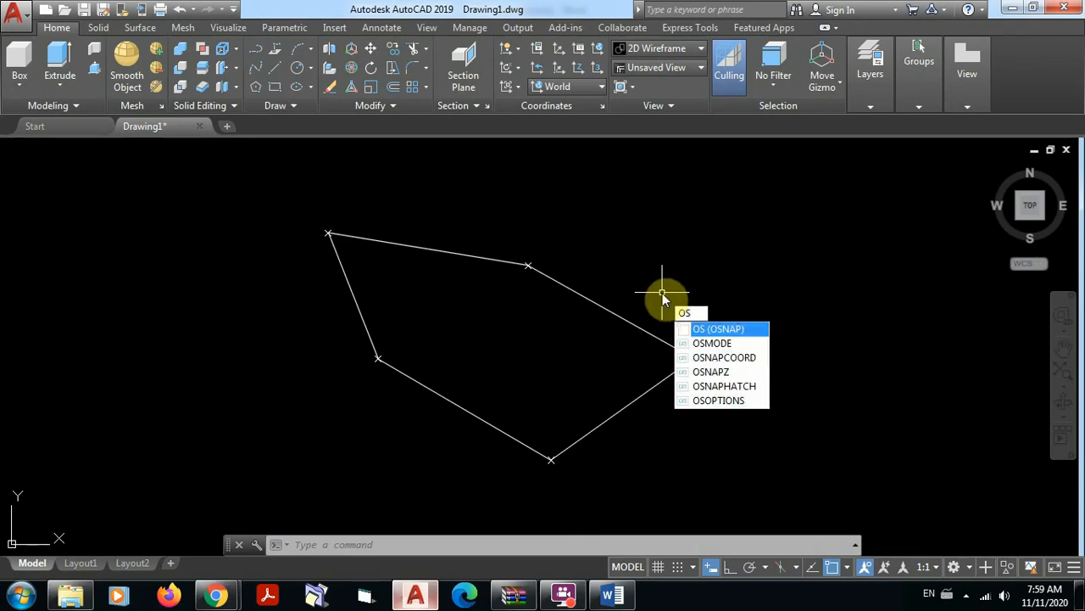
key("Return")
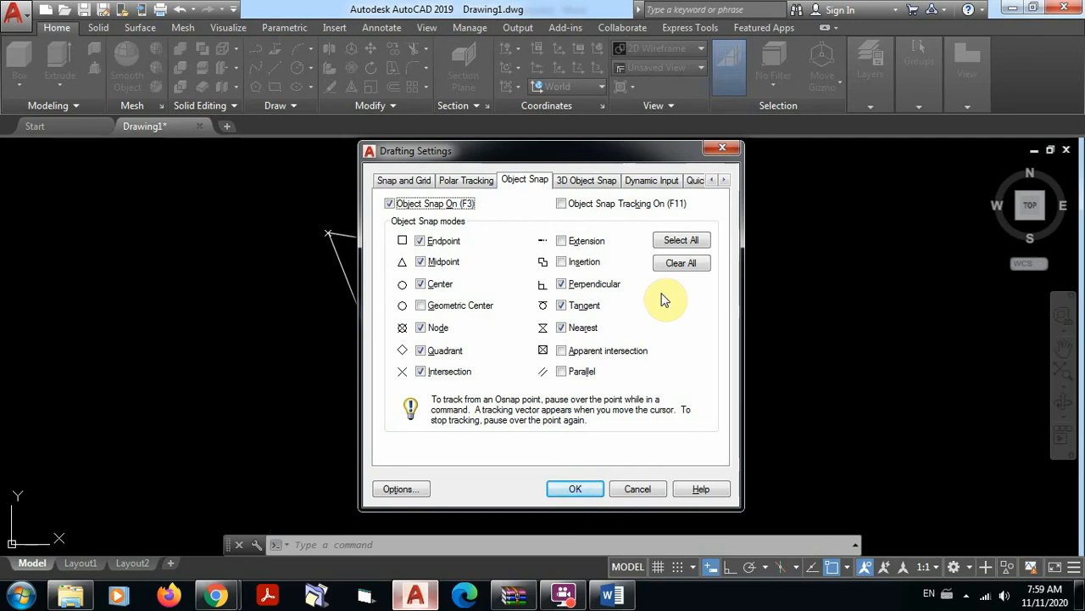
key("Return")
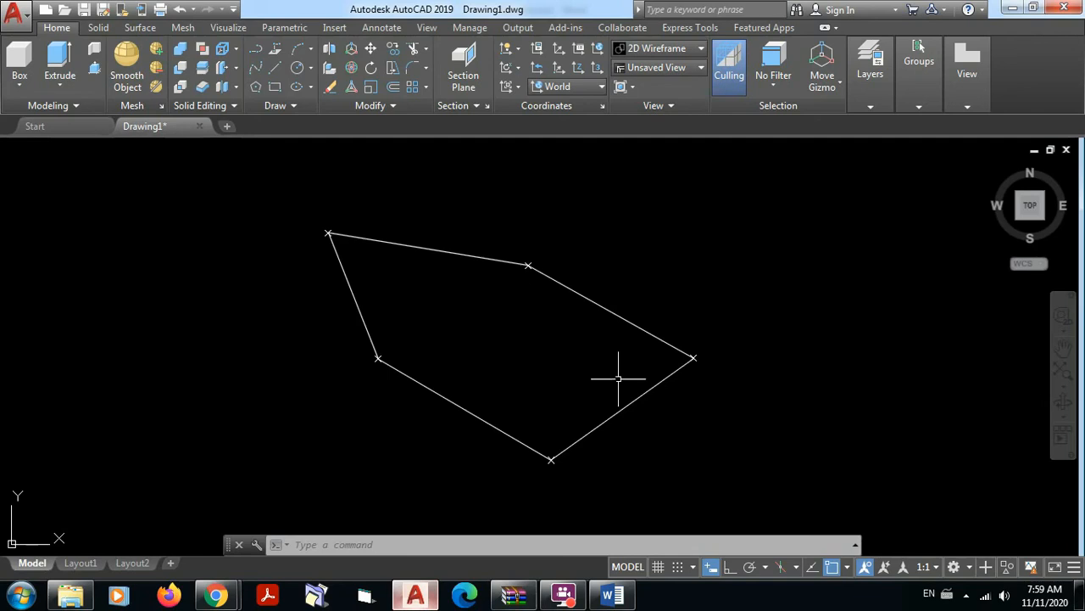
Erase all lines and points of the closed figure.
left_click(732, 459)
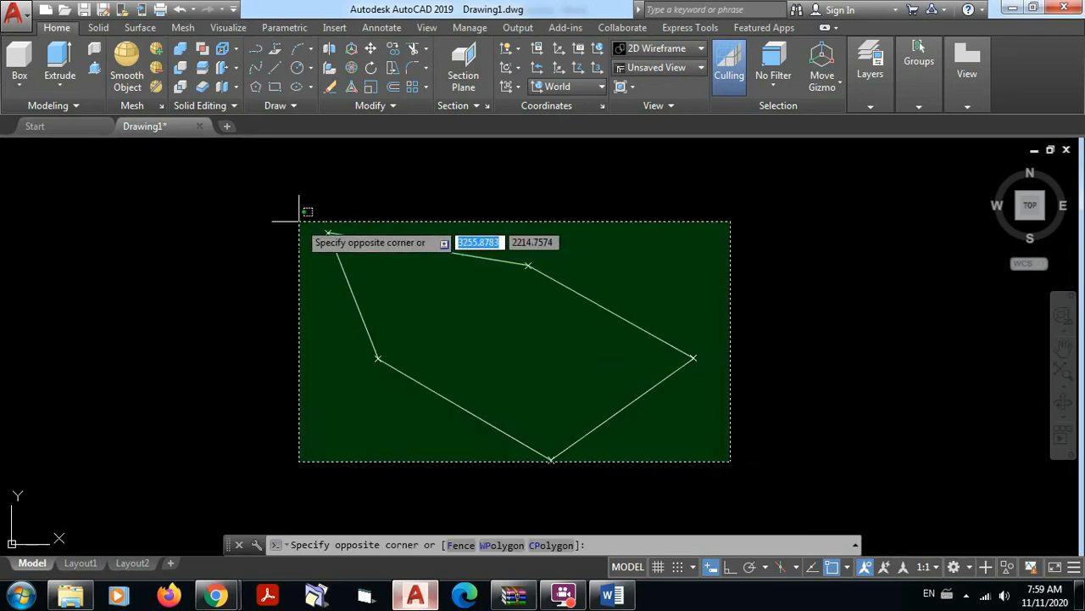
left_click(298, 221)
key("Delete")
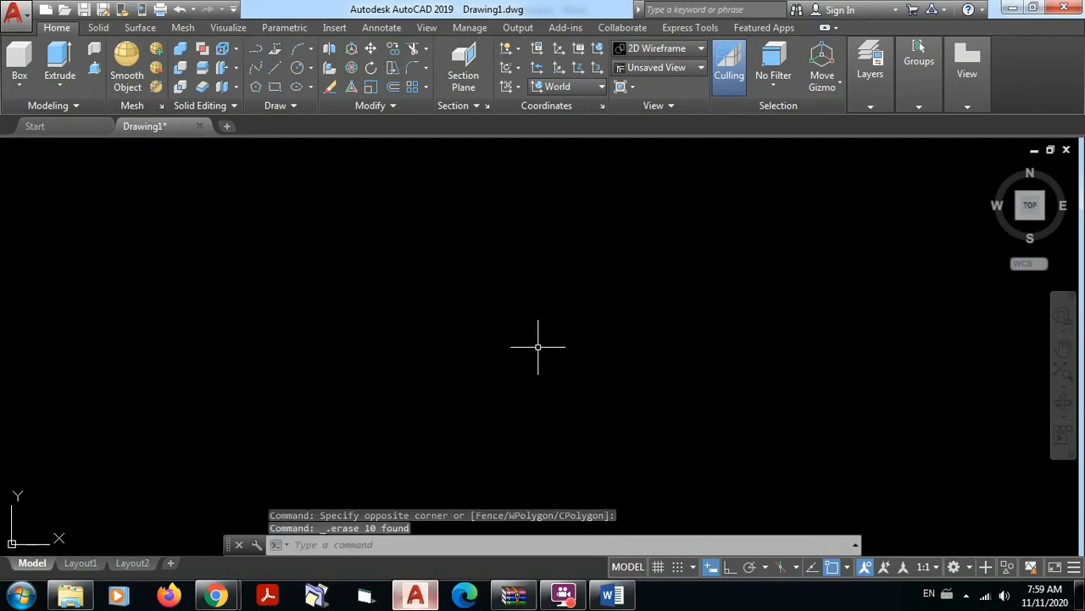
scroll(537, 274, "down", 5)
middle_click_drag(588, 341, 318, 328)
scroll(412, 275, "down", 4)
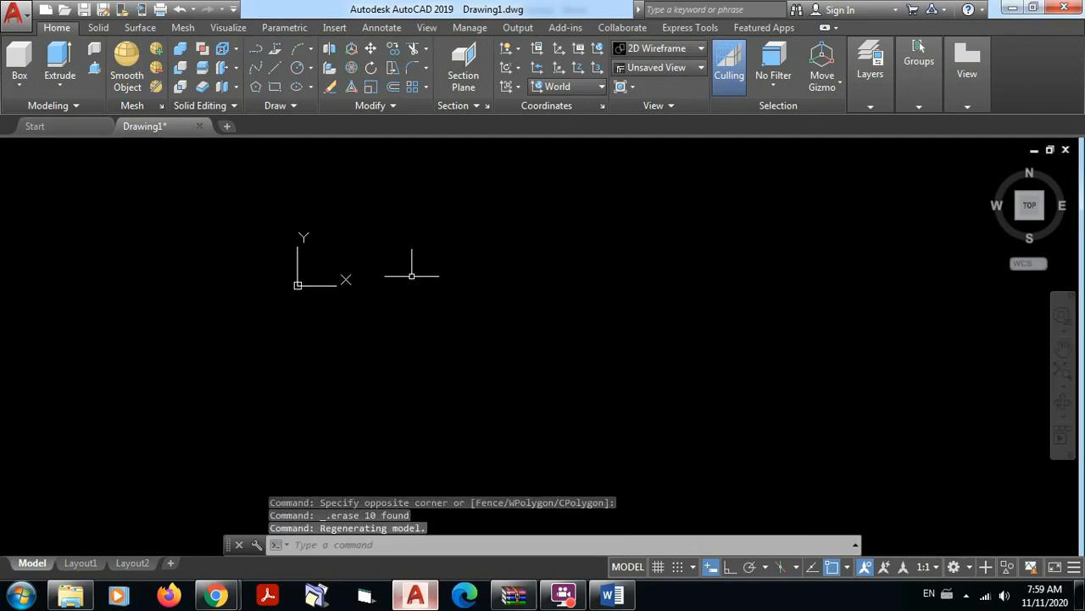
middle_click_drag(434, 290, 386, 322)
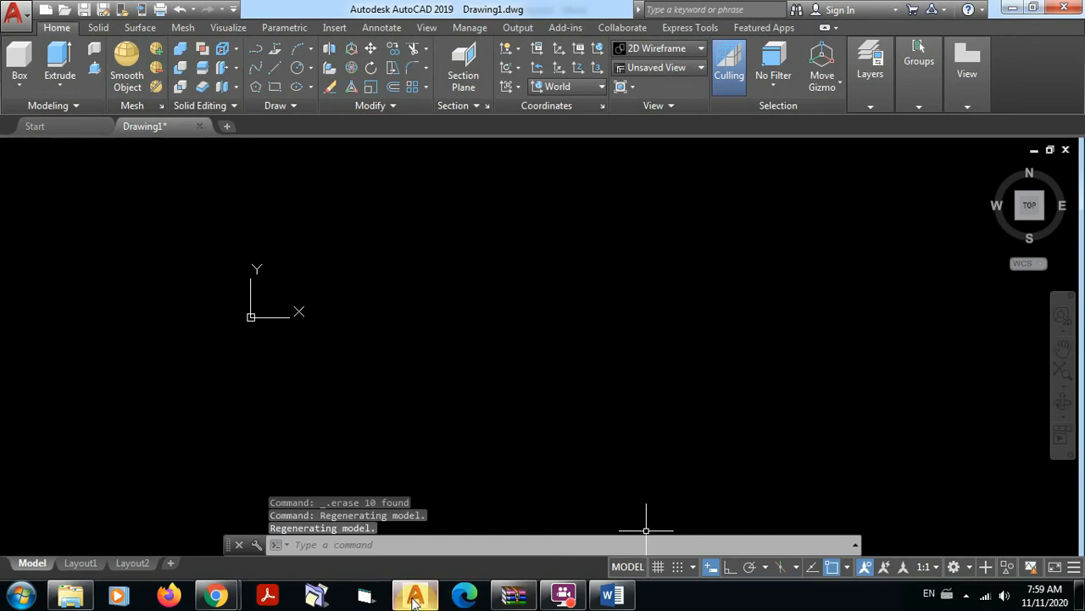
Switch to the Google Meet call in Chrome, read the participants' chat messages and dismiss the presenting notification.
mouse_move(229, 596)
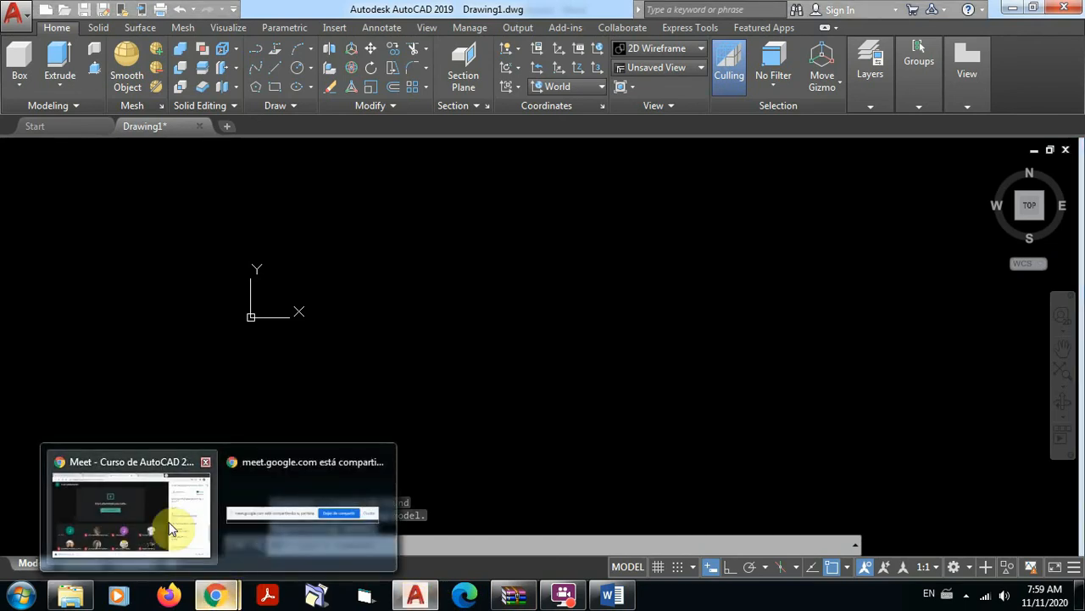
left_click(133, 513)
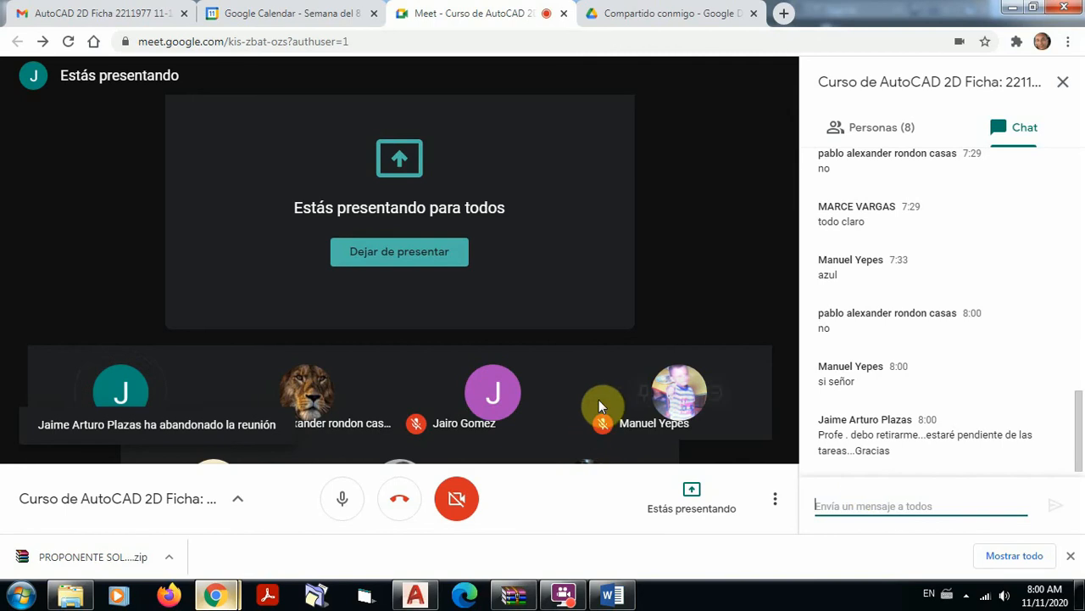
left_click(699, 237)
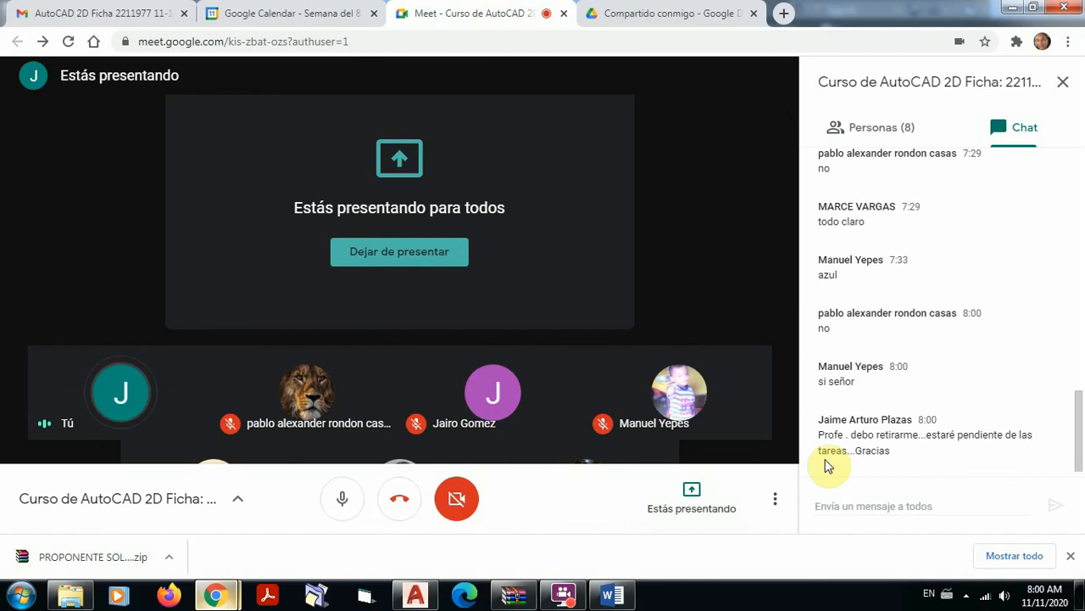
left_click(831, 506)
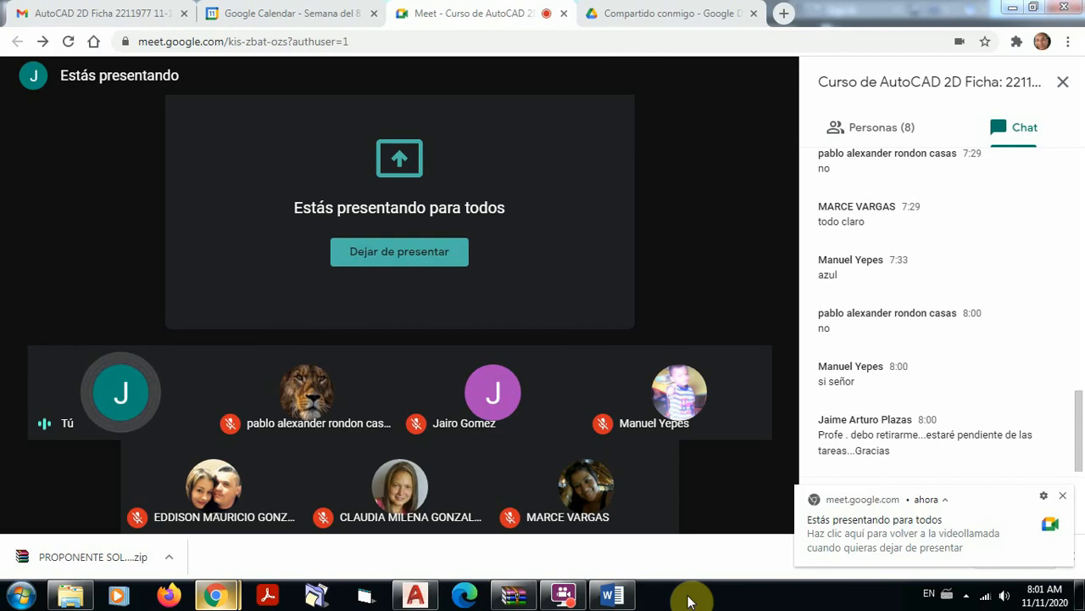
left_click(1061, 496)
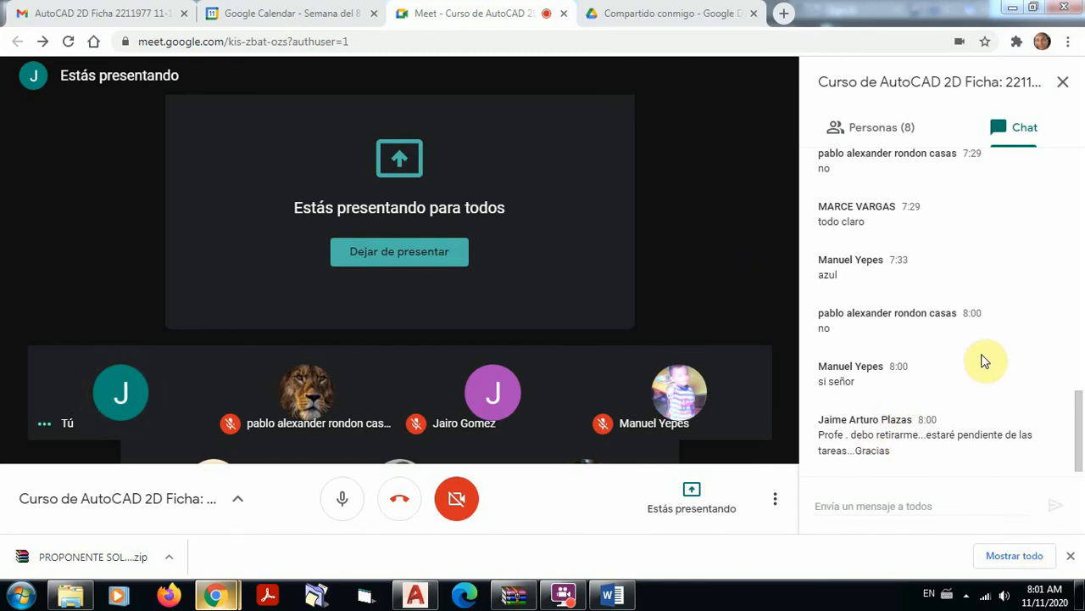
Switch back to AutoCAD and return to the empty drawing area near the origin.
left_click(620, 591)
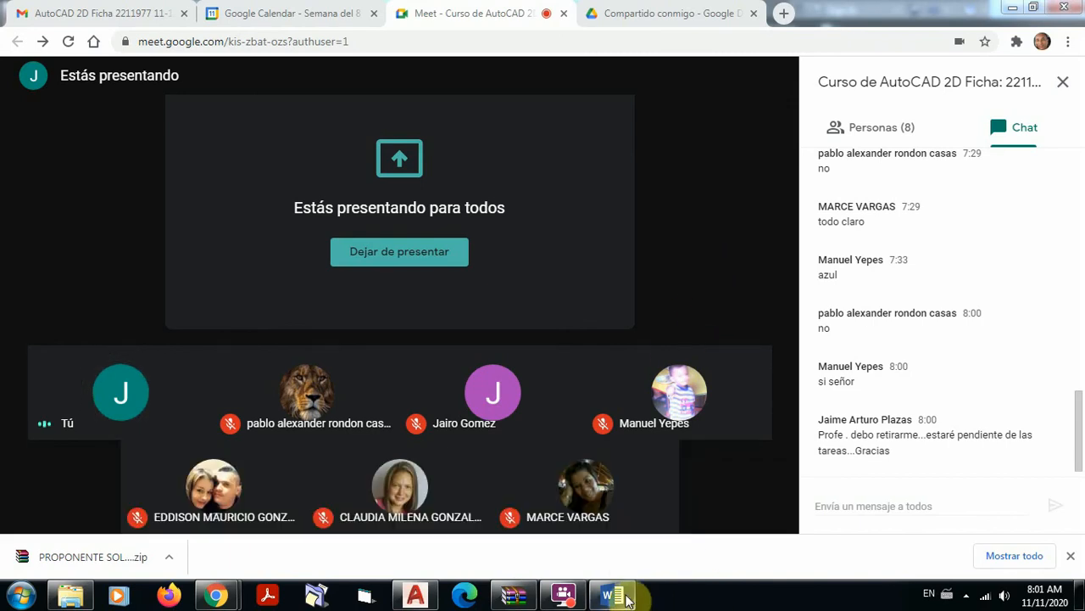
mouse_move(415, 595)
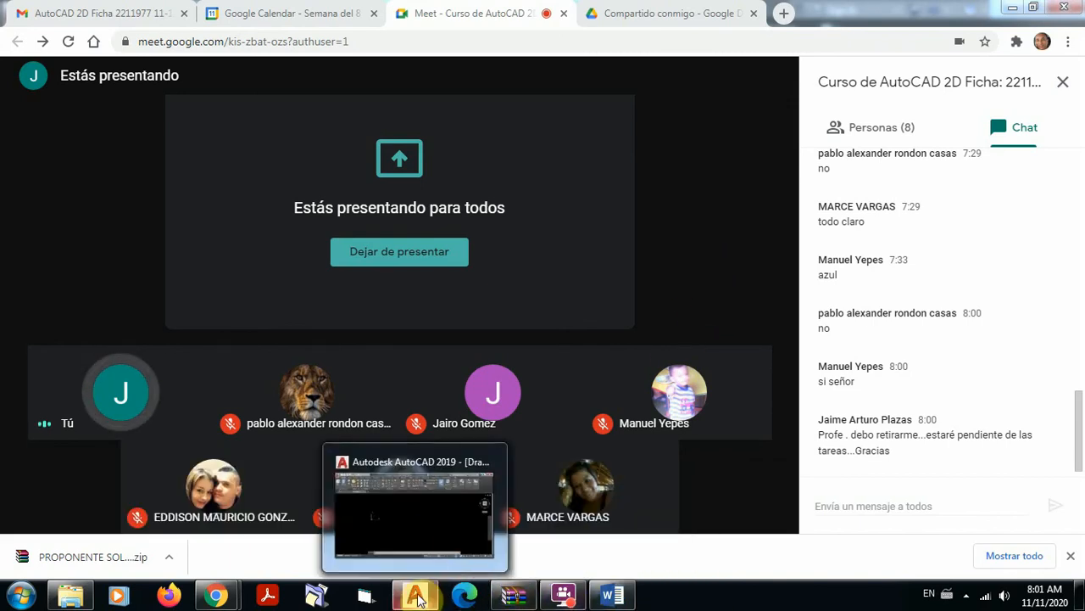
left_click(405, 528)
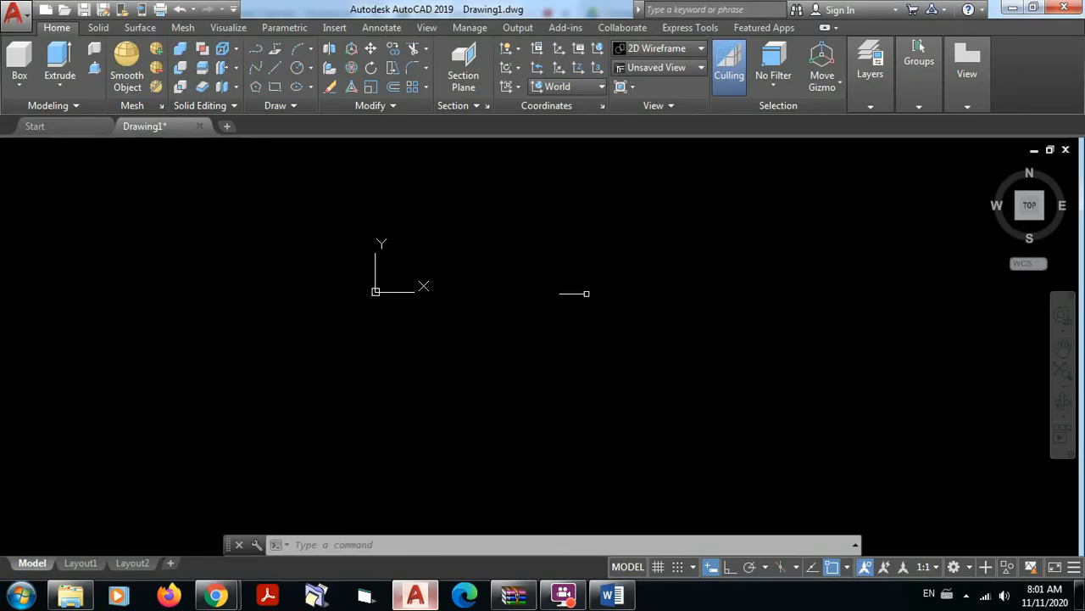
middle_click_drag(577, 294, 503, 308)
scroll(448, 349, "up", 2)
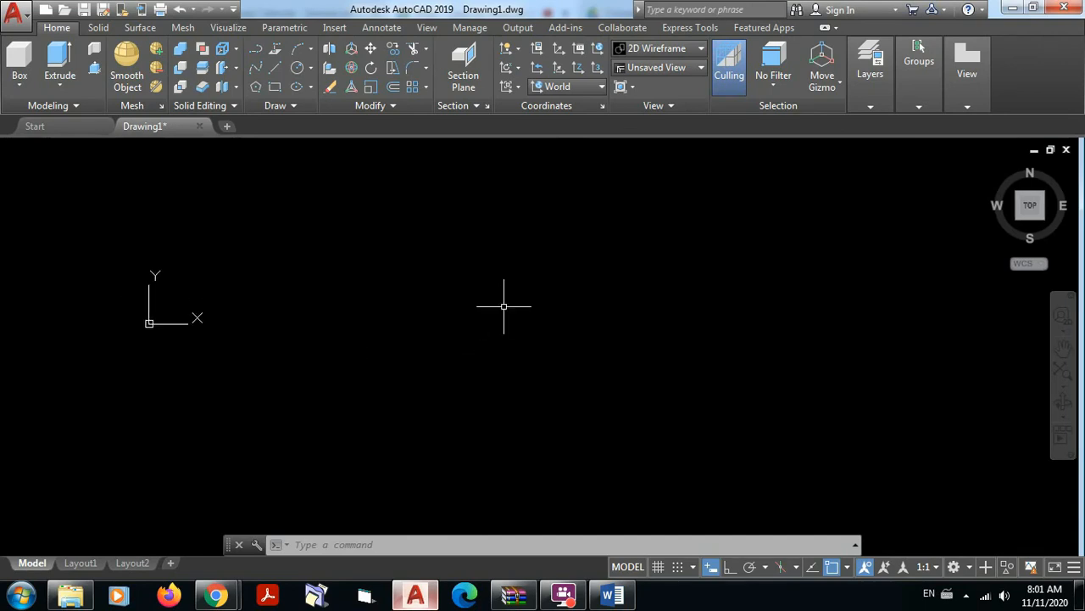
Draw a horizontal line 26 units long from a free point above the origin, with Ortho mode turned on.
left_click(275, 67)
left_click(317, 236)
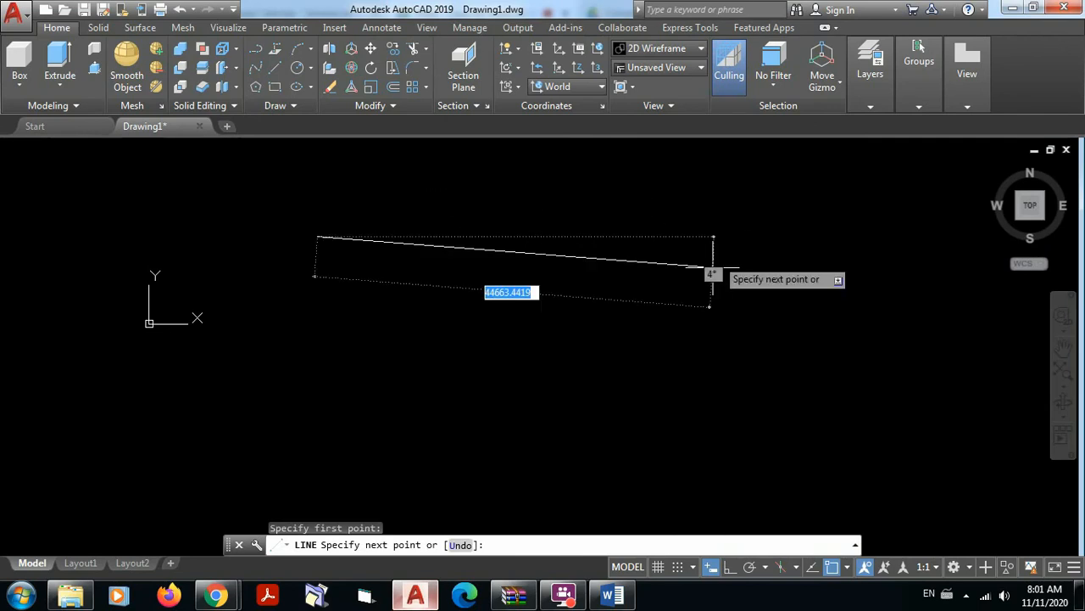
key("F8")
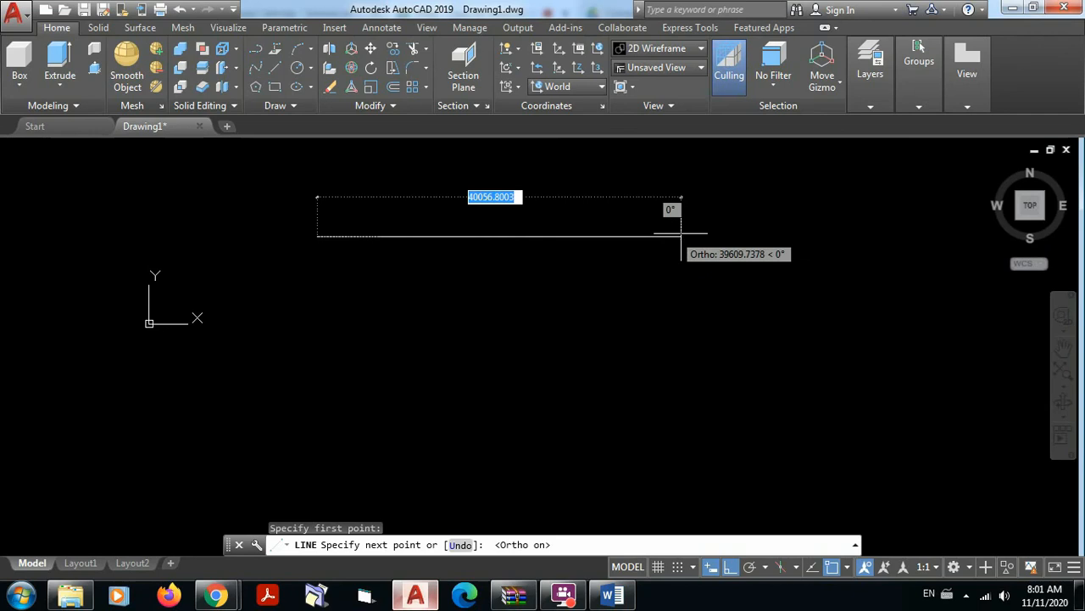
type("2")
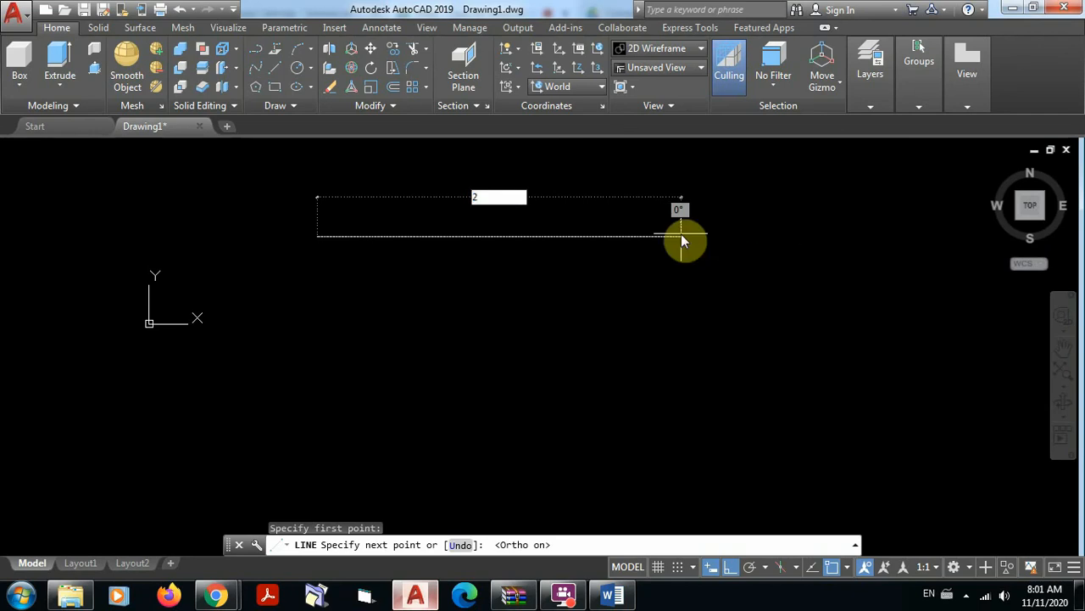
type("6")
key("Return")
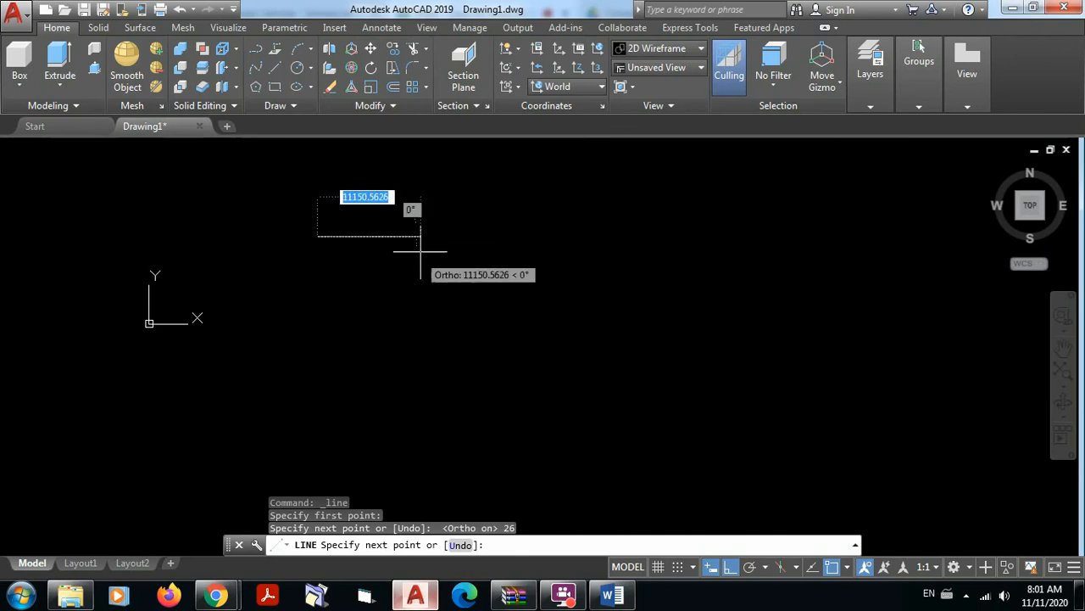
key("Escape")
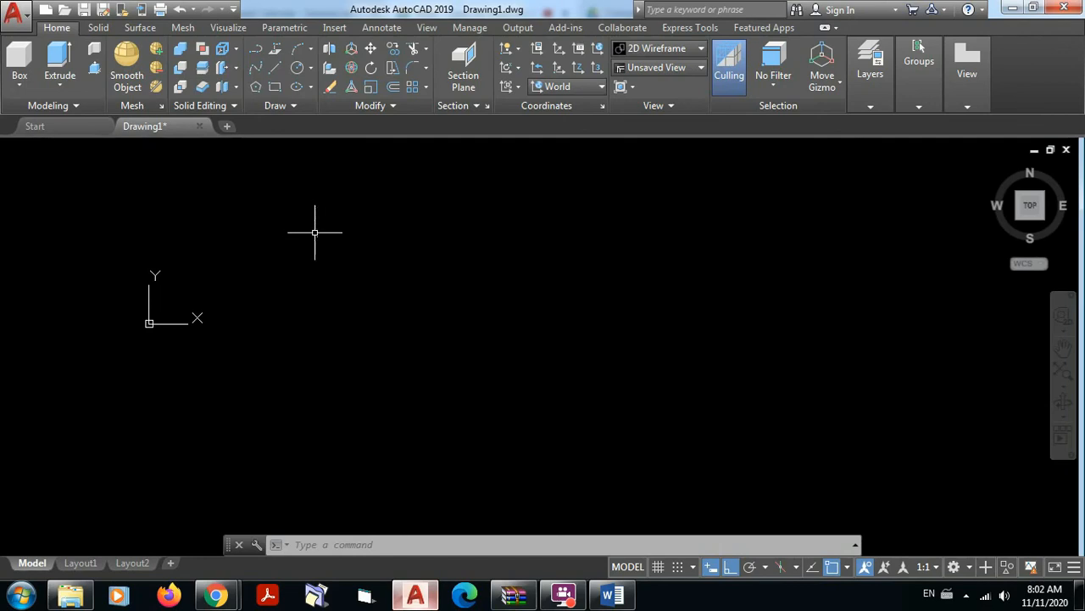
Zoom to the drawing extents and frame the whole horizontal line in the view.
scroll(315, 235, "up", 3)
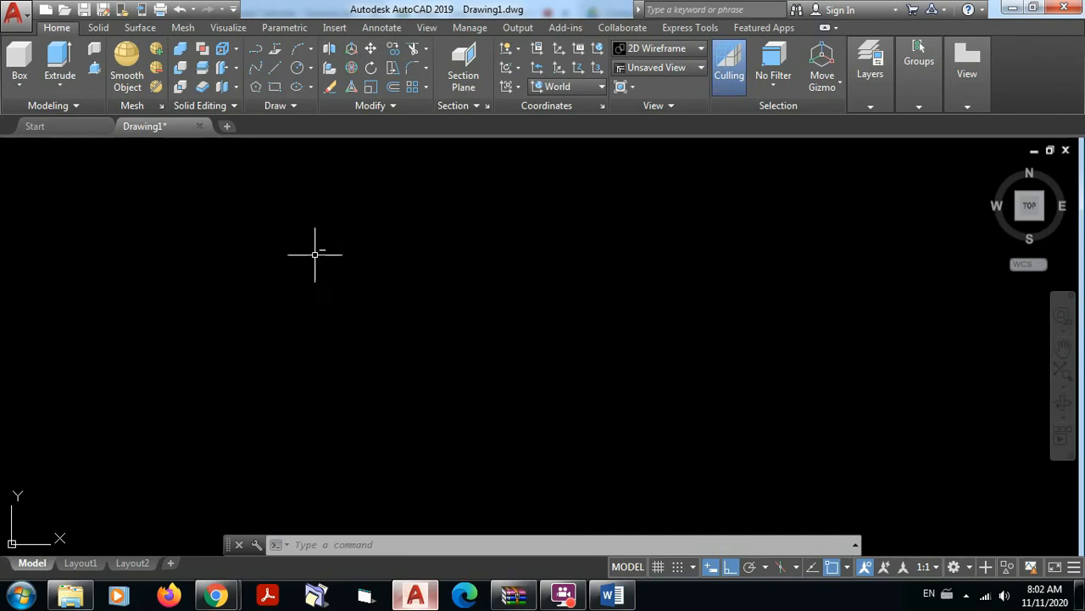
scroll(318, 246, "up", 10)
scroll(351, 245, "up", 6)
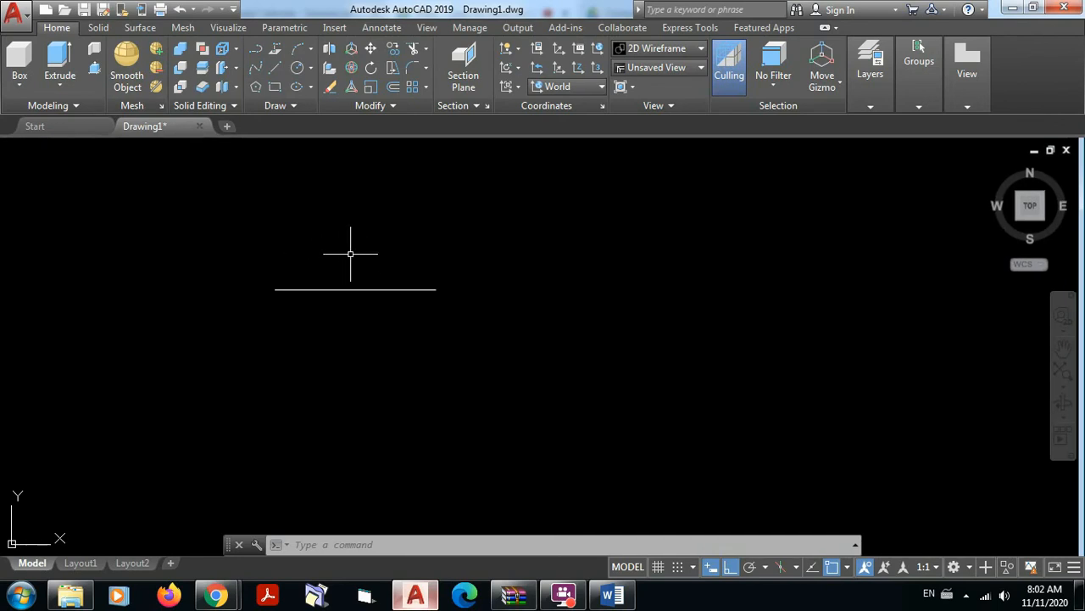
middle_click_drag(351, 245, 538, 162)
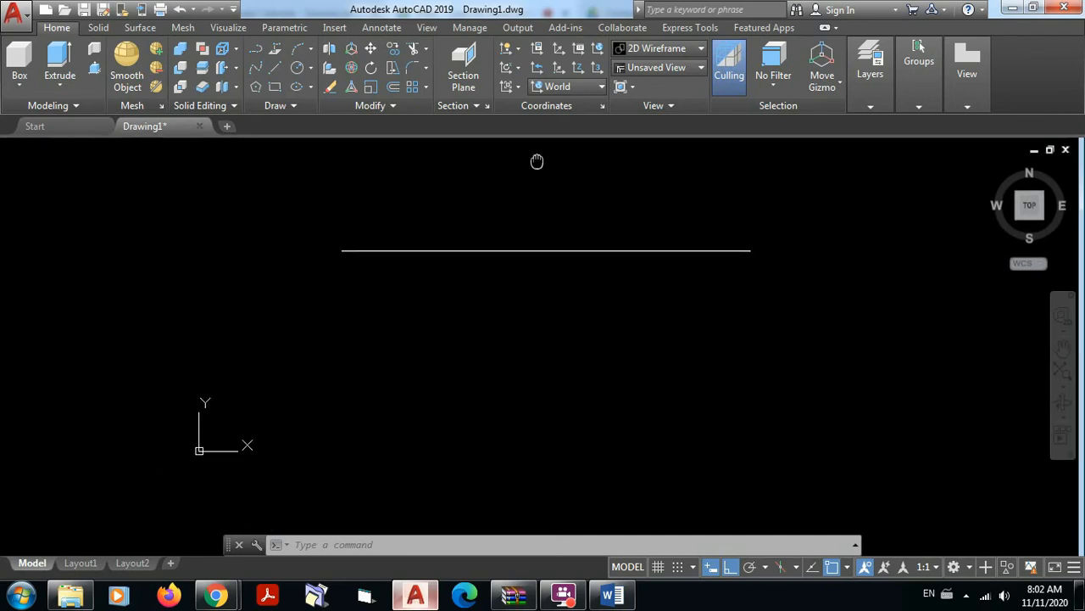
middle_click(520, 223)
middle_click(521, 223)
scroll(555, 253, "down", 3)
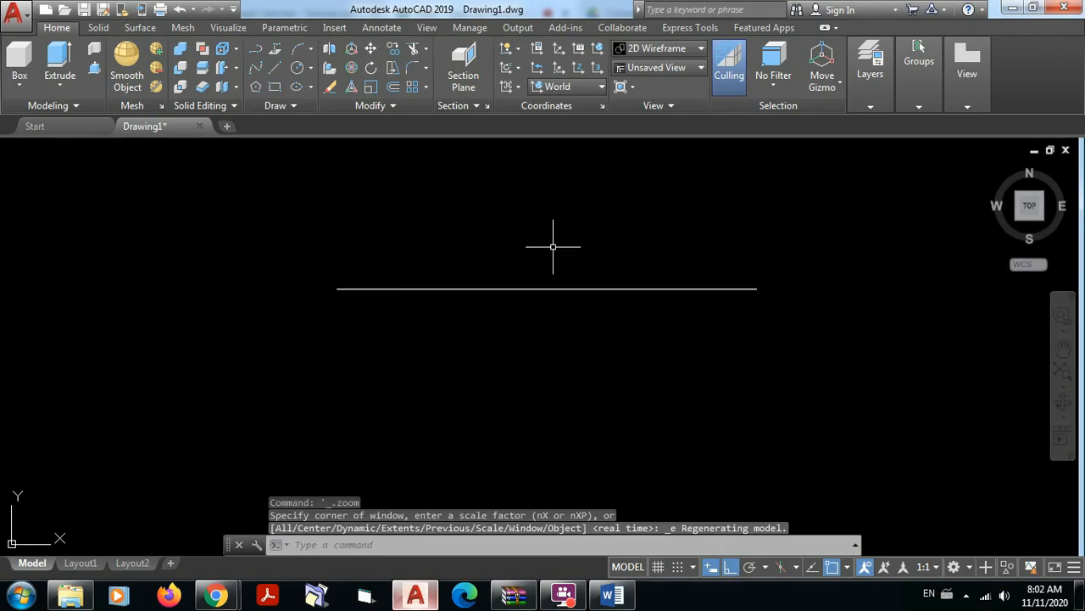
scroll(555, 242, "up", 2)
middle_click_drag(554, 243, 548, 176)
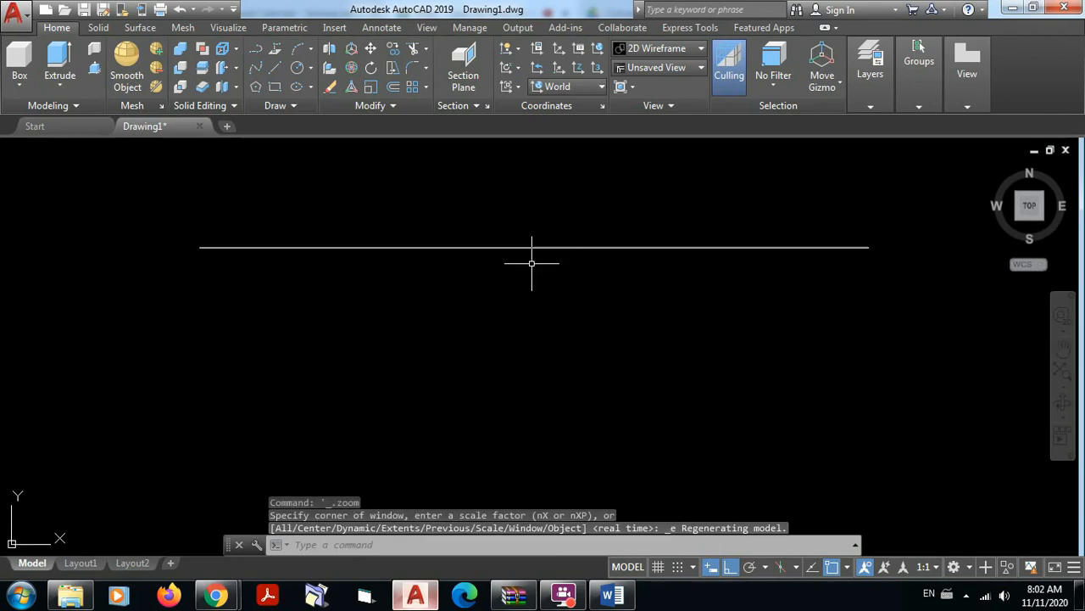
middle_click_drag(538, 258, 542, 214)
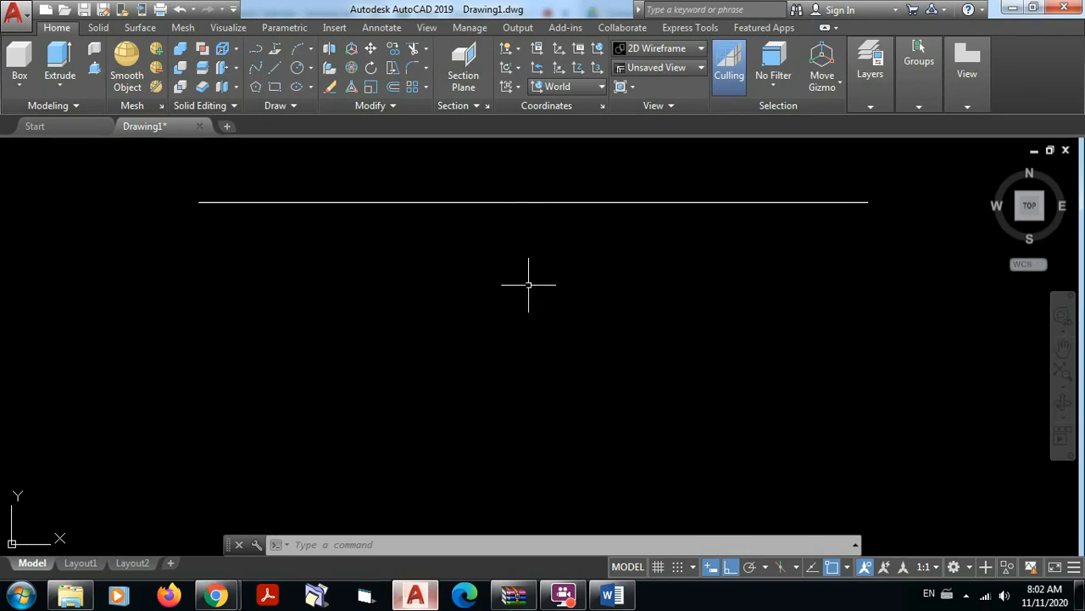
Run the LIST command on the horizontal line to display its properties.
type("list")
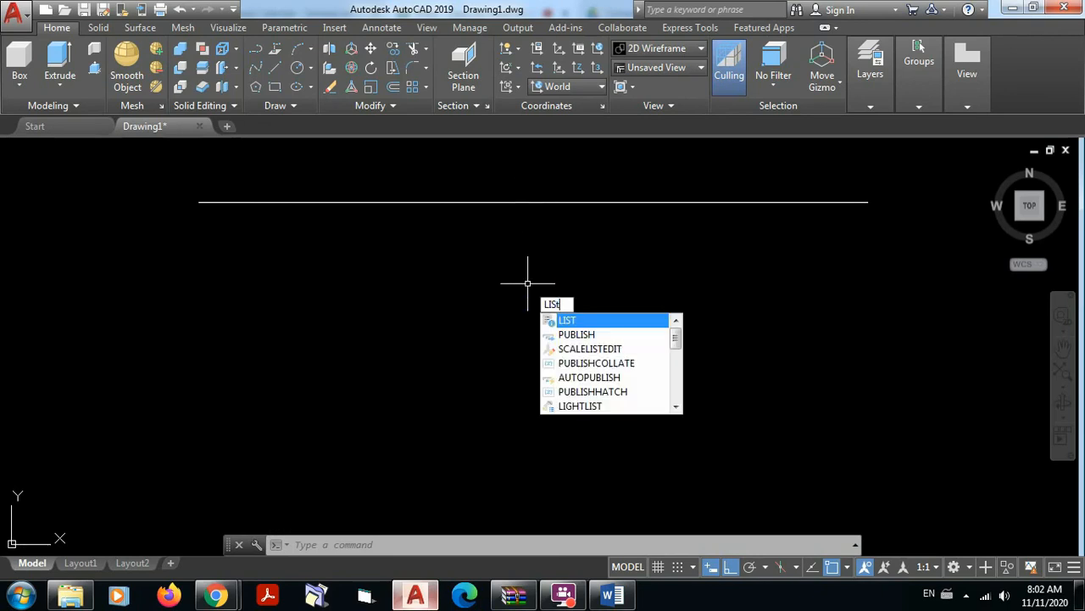
key("Return")
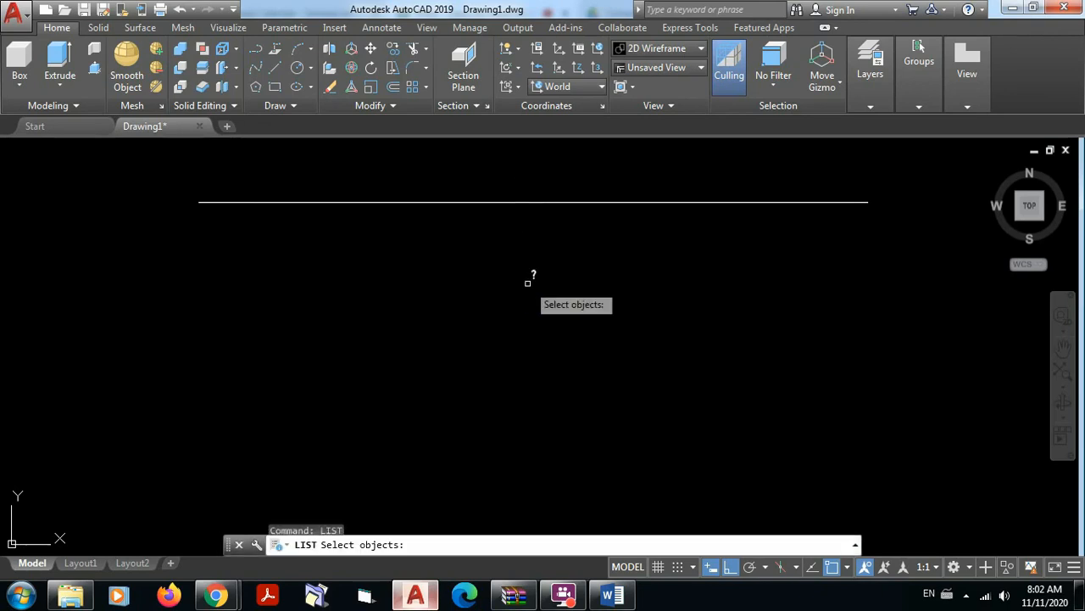
left_click(518, 201)
key("Return")
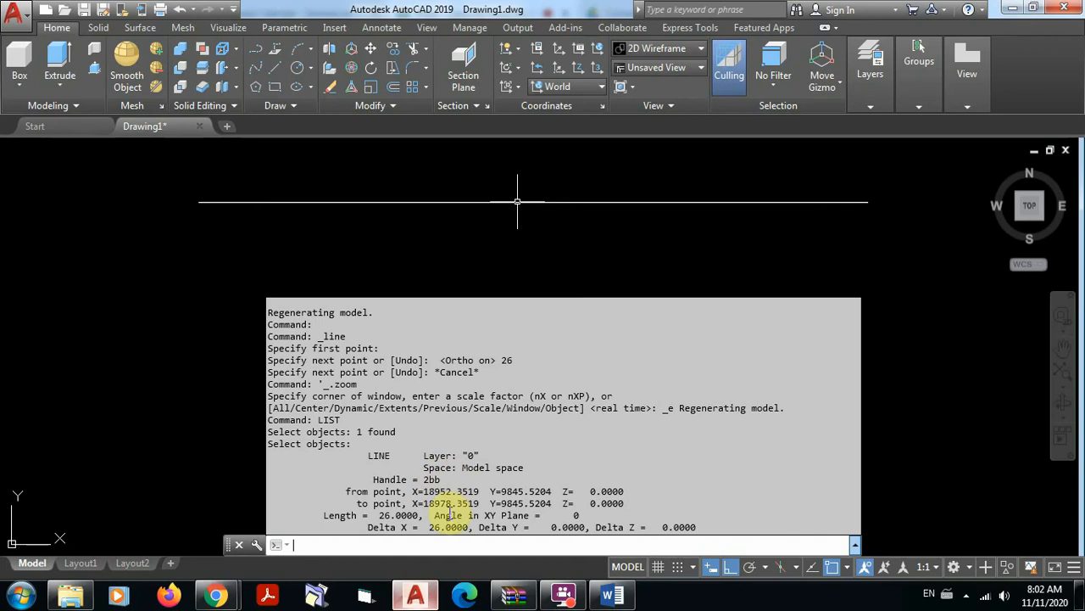
Highlight the line's start point coordinates, end point coordinates and length in the listing, and close the listing.
left_click_drag(346, 489, 549, 486)
left_click(414, 489)
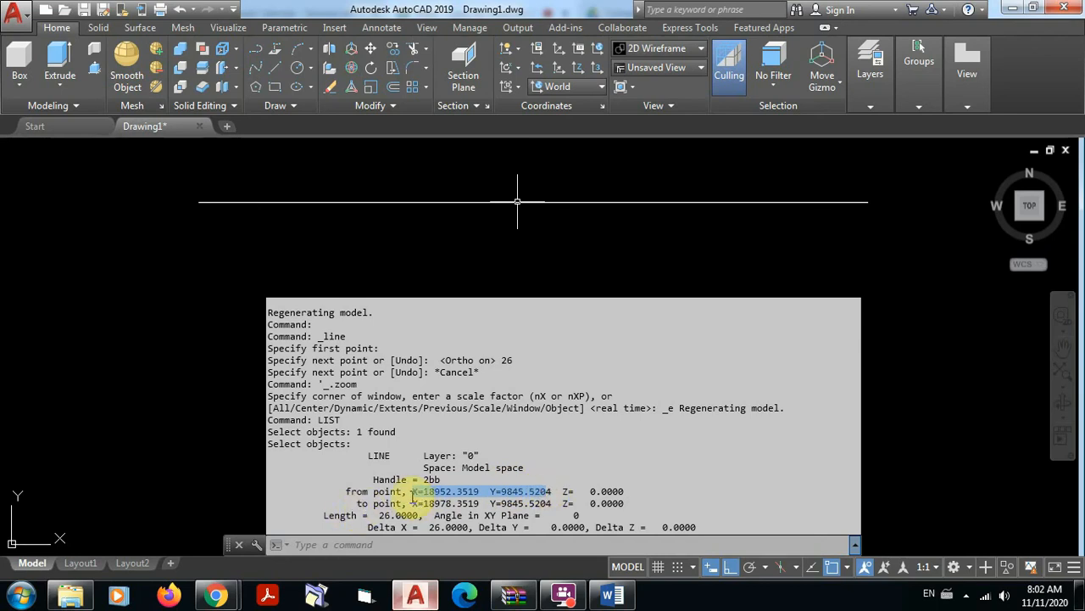
left_click_drag(413, 502, 551, 502)
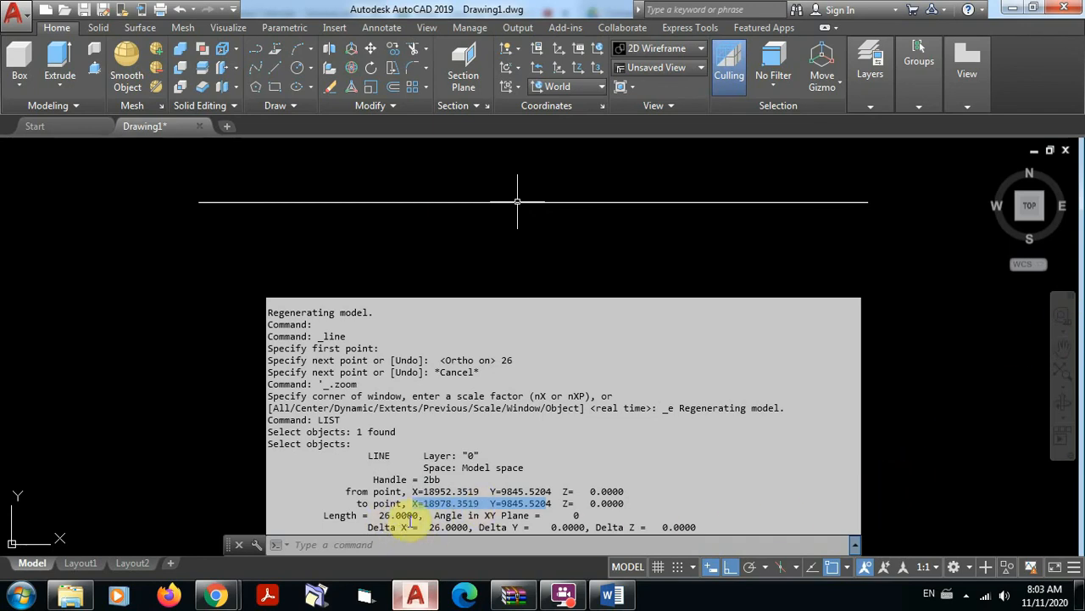
left_click_drag(324, 516, 425, 516)
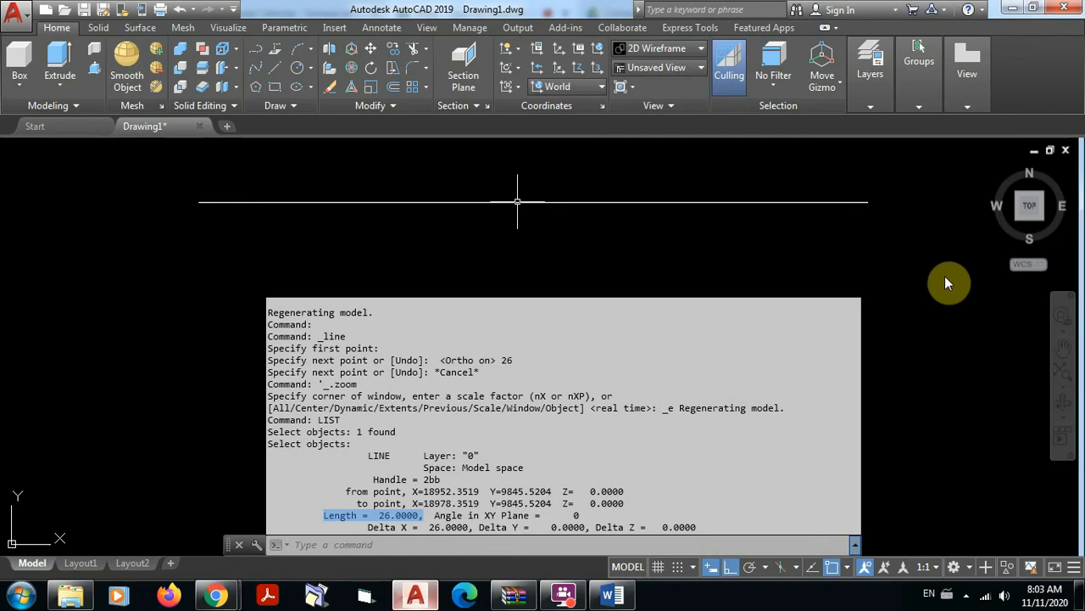
key("Escape")
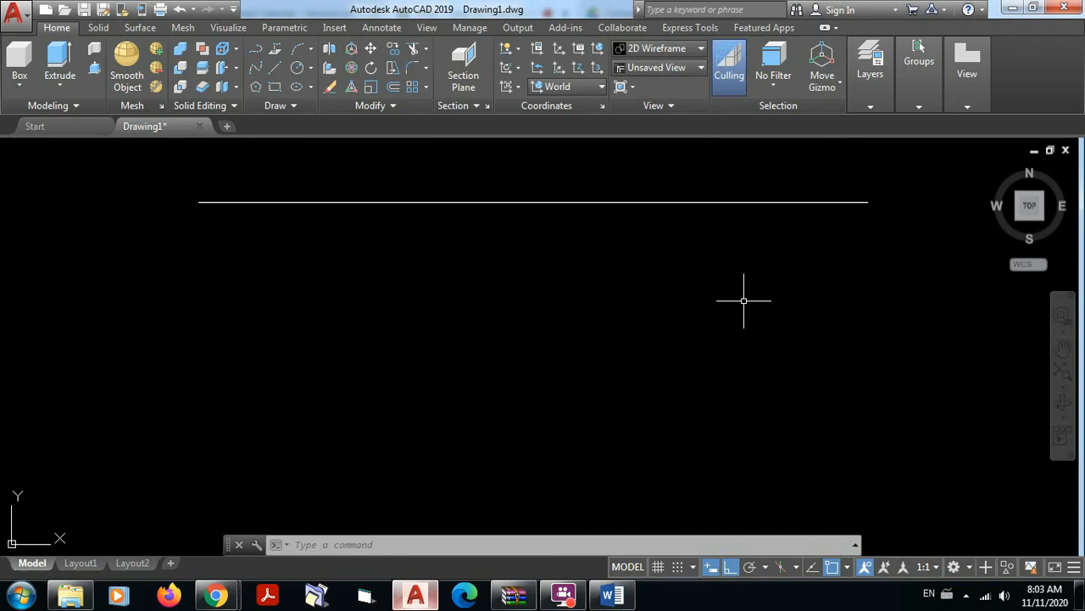
mouse_move(637, 262)
middle_mouse_down()
mouse_move(649, 267)
mouse_move(633, 240)
middle_mouse_up()
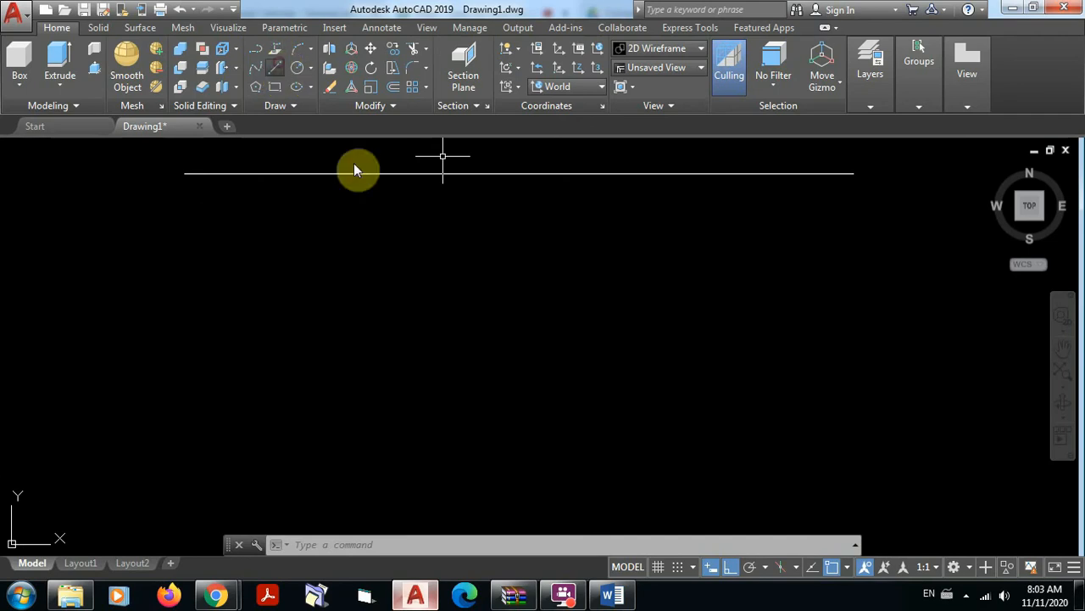
Draw a vertical line 19 units long downward from the right end of the existing horizontal line.
left_click(854, 173)
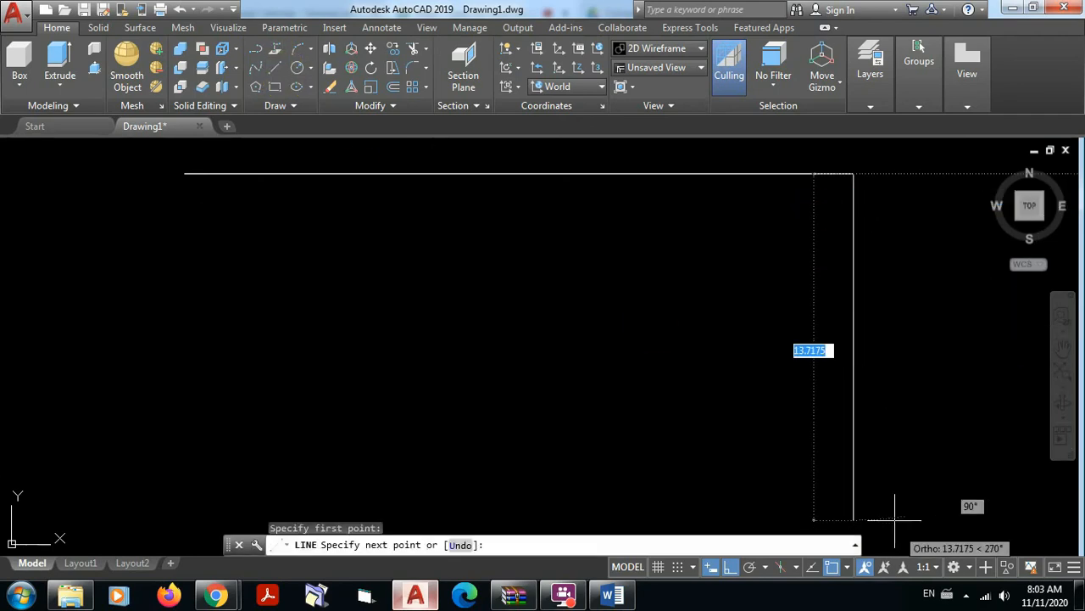
type("19")
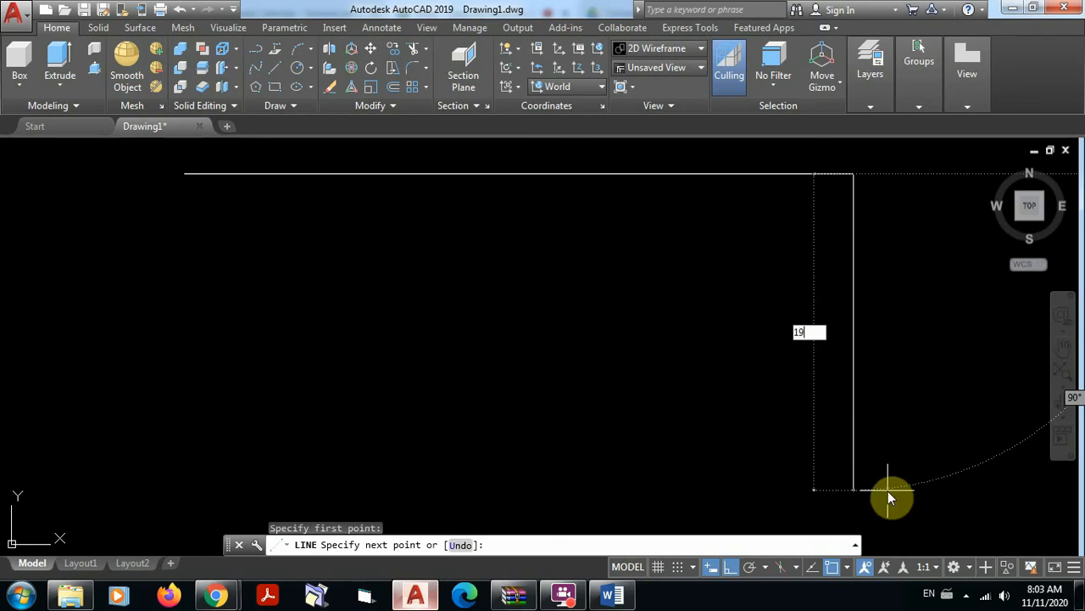
key("Return")
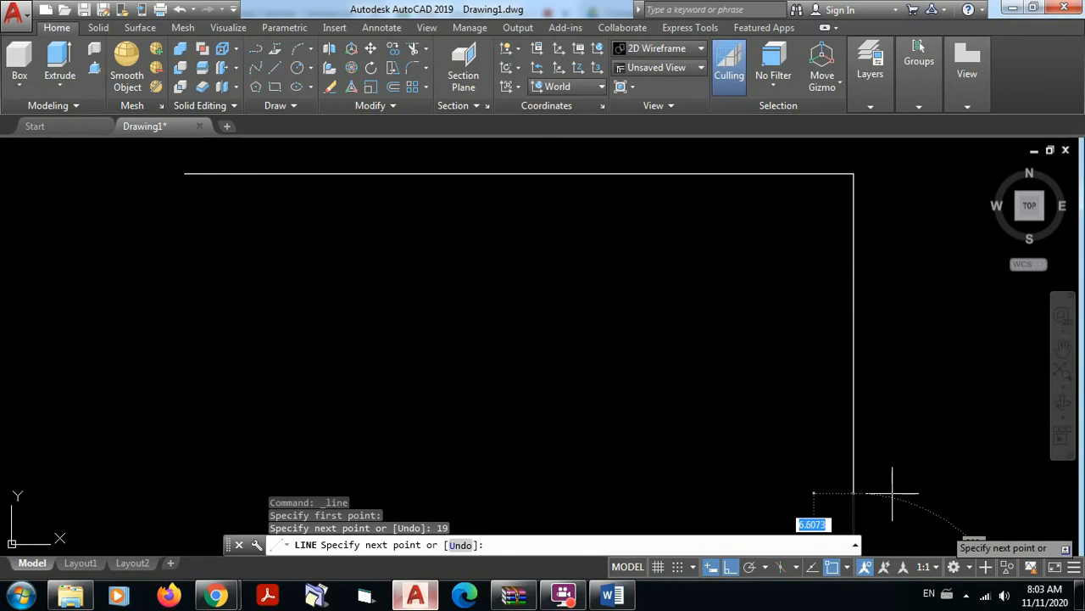
key("Escape")
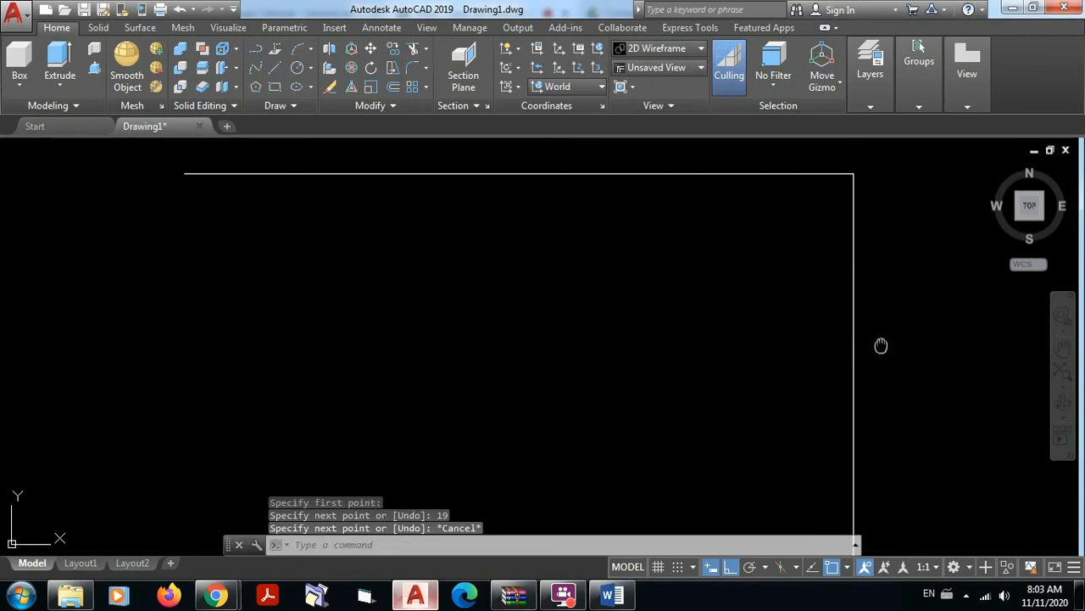
scroll(881, 345, "down", 2)
mouse_move(894, 354)
middle_mouse_down()
mouse_move(855, 305)
mouse_move(792, 293)
middle_mouse_up()
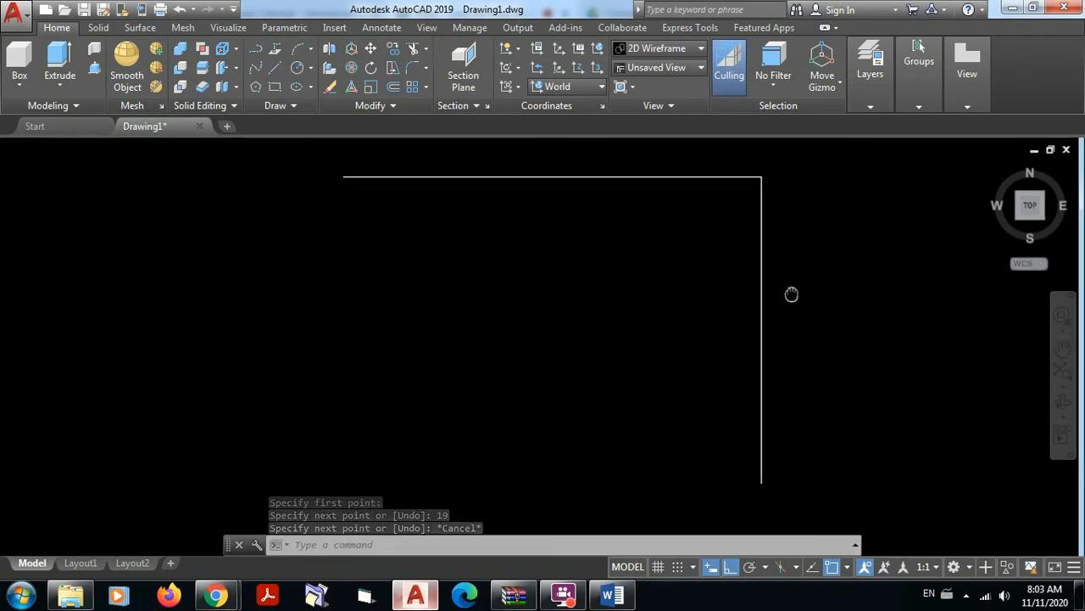
left_click(588, 177)
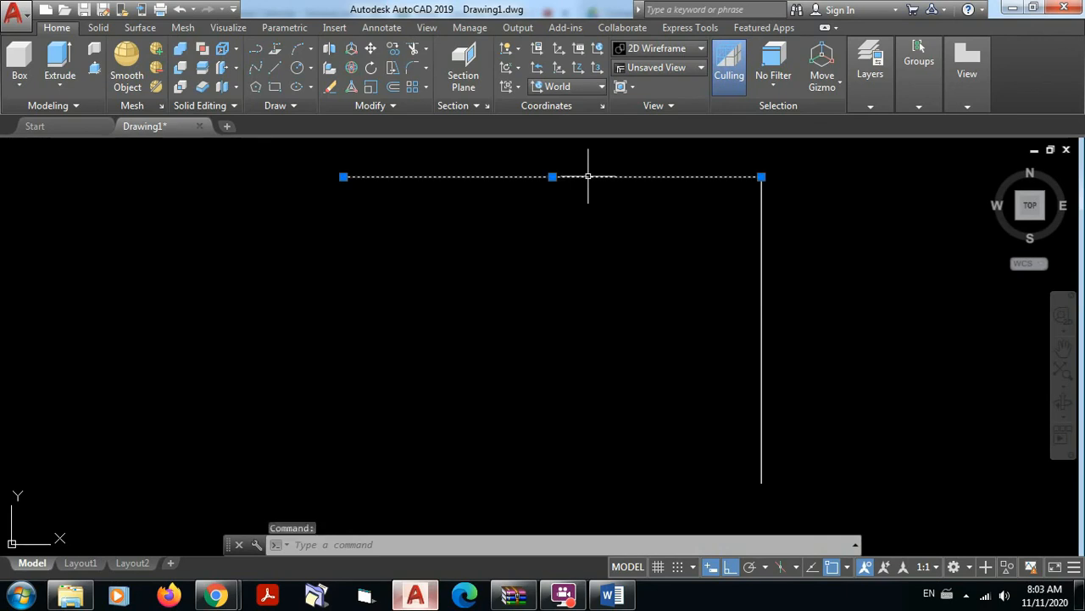
left_click(761, 285)
key("Escape")
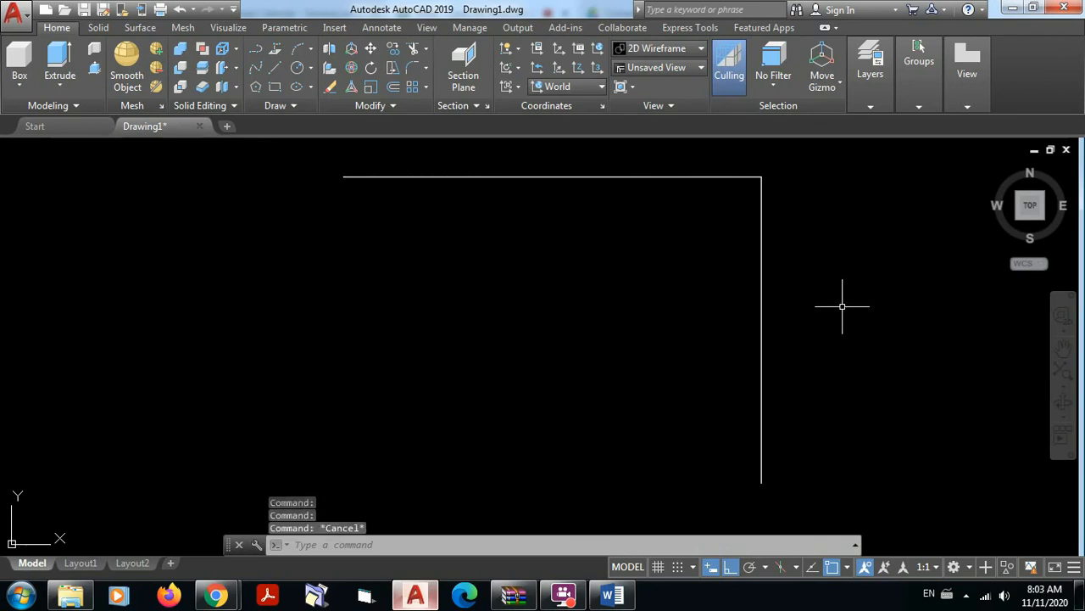
Close the rectangle with a 26-unit bottom line drawn leftward and a vertical line up to the top line's left end.
left_click(277, 73)
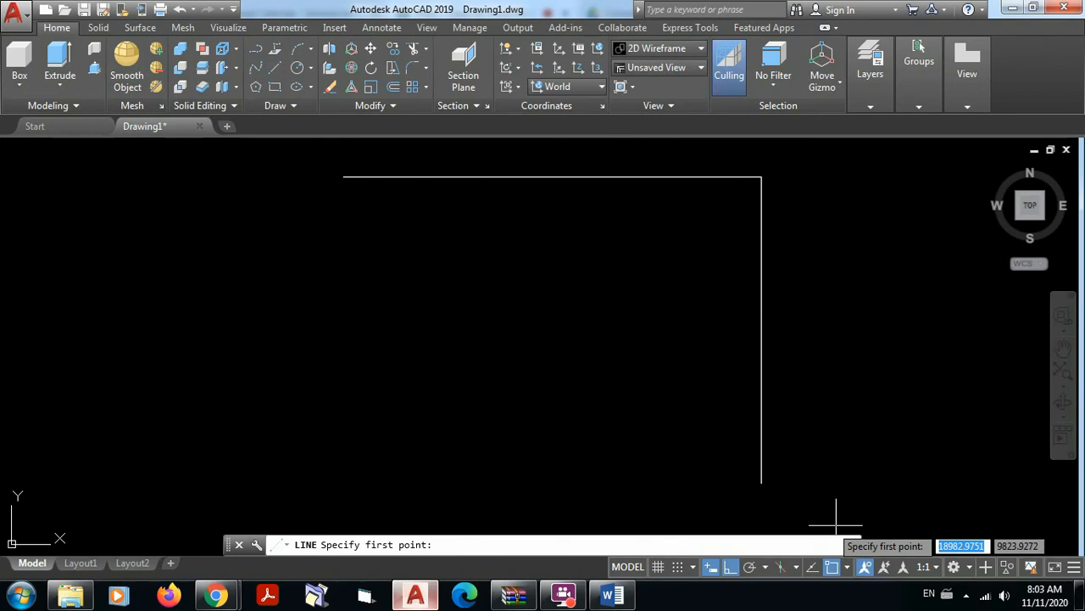
left_click(761, 482)
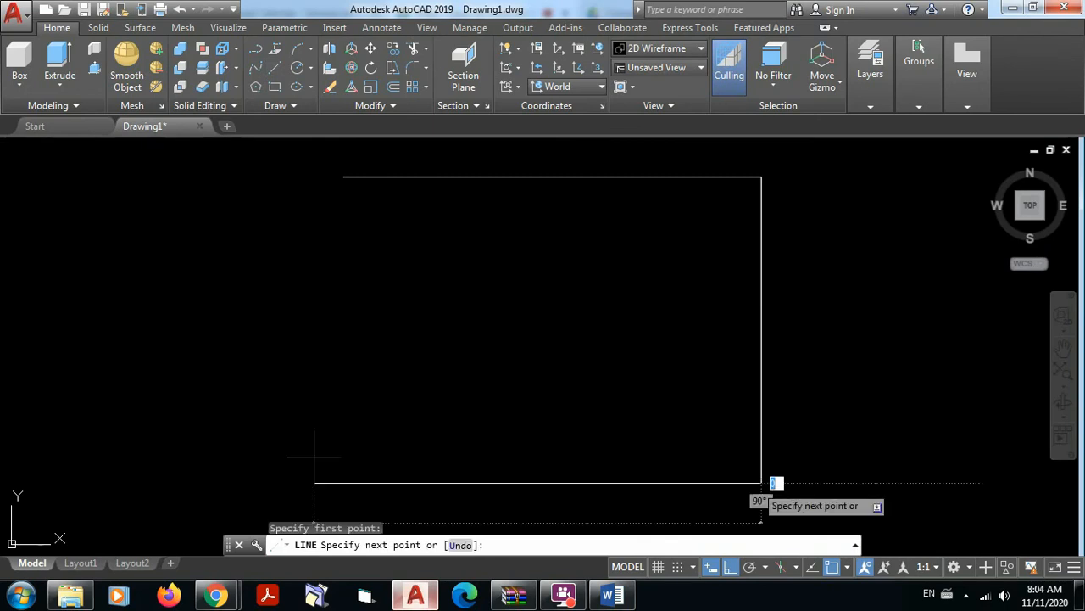
type("26")
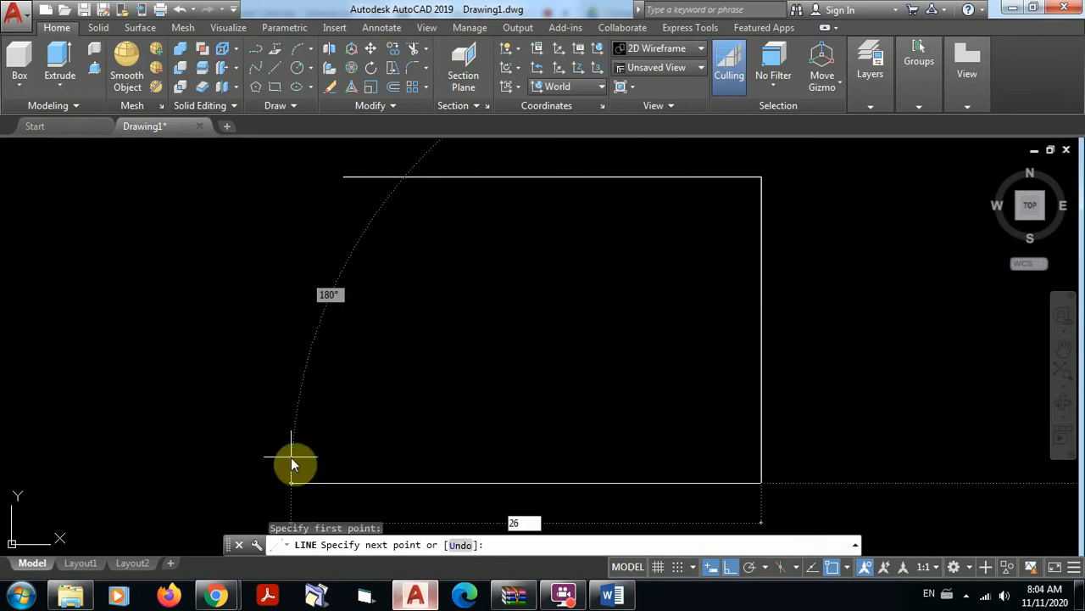
key("Return")
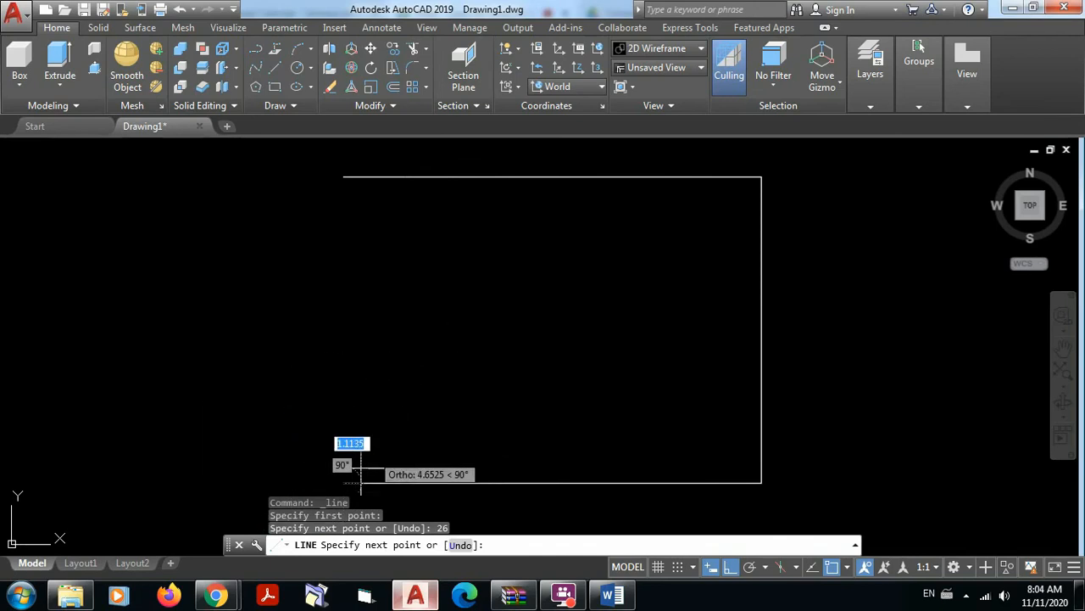
left_click(343, 177)
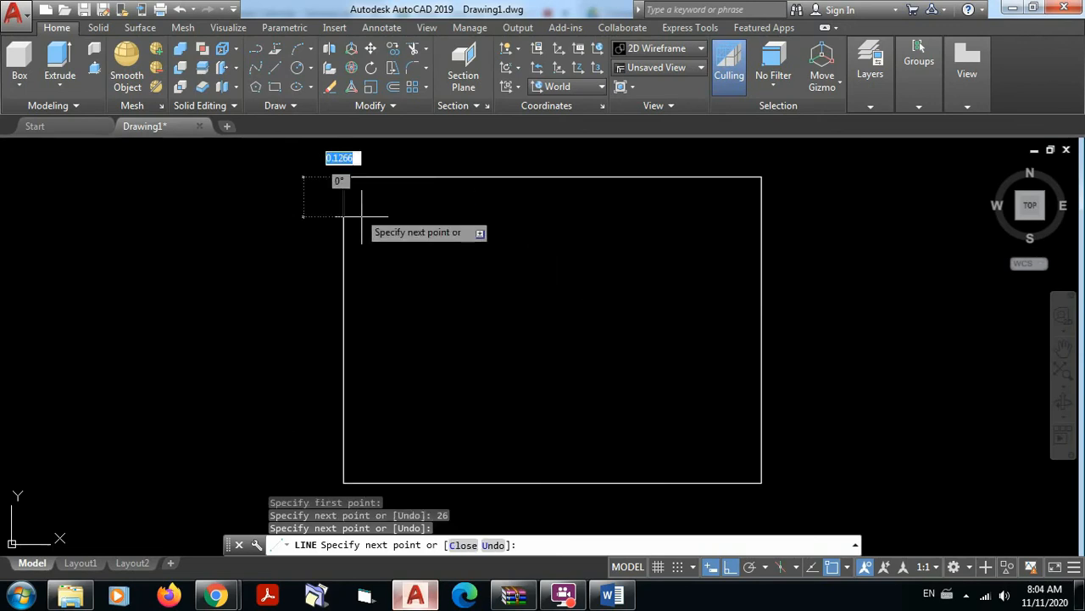
key("Escape")
middle_click_drag(597, 331, 577, 322)
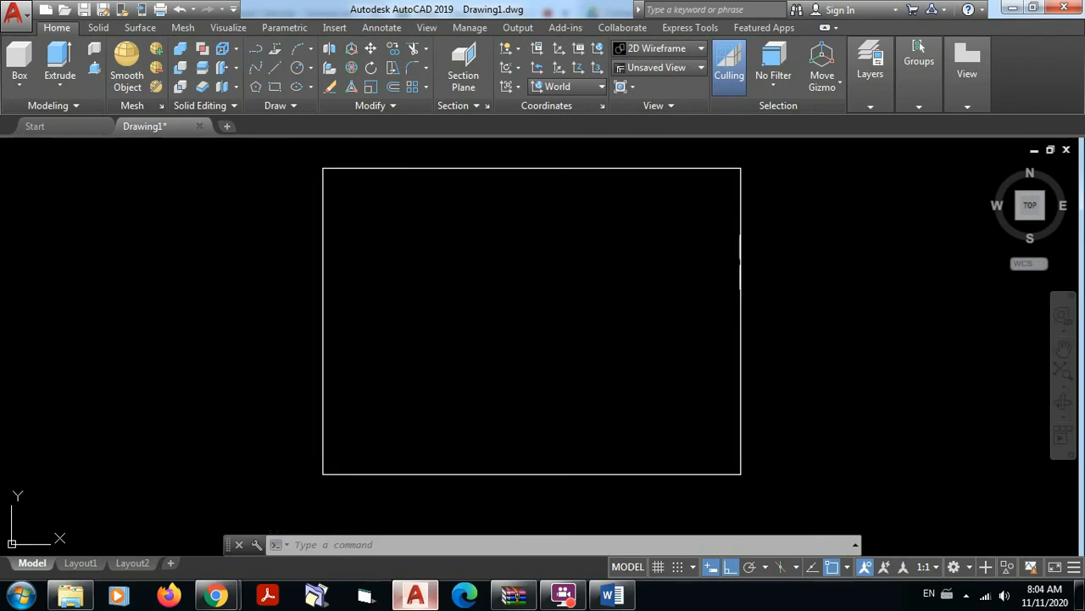
Offset the rectangle's bottom line upward three times in succession at a distance of 1.
mouse_move(585, 307)
middle_mouse_down()
mouse_move(594, 312)
mouse_move(578, 298)
middle_mouse_up()
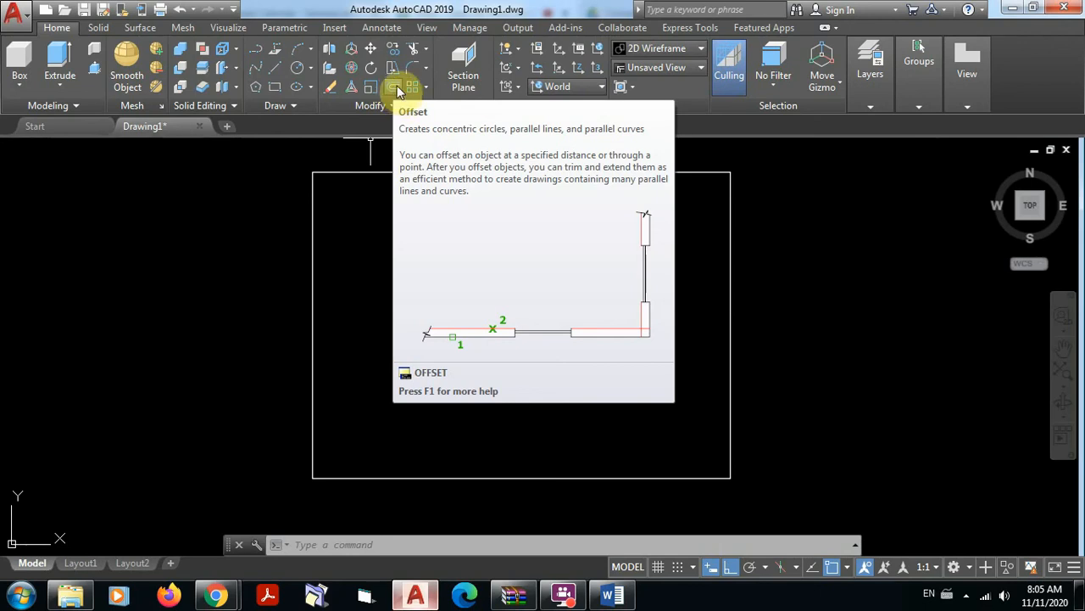
left_click(395, 88)
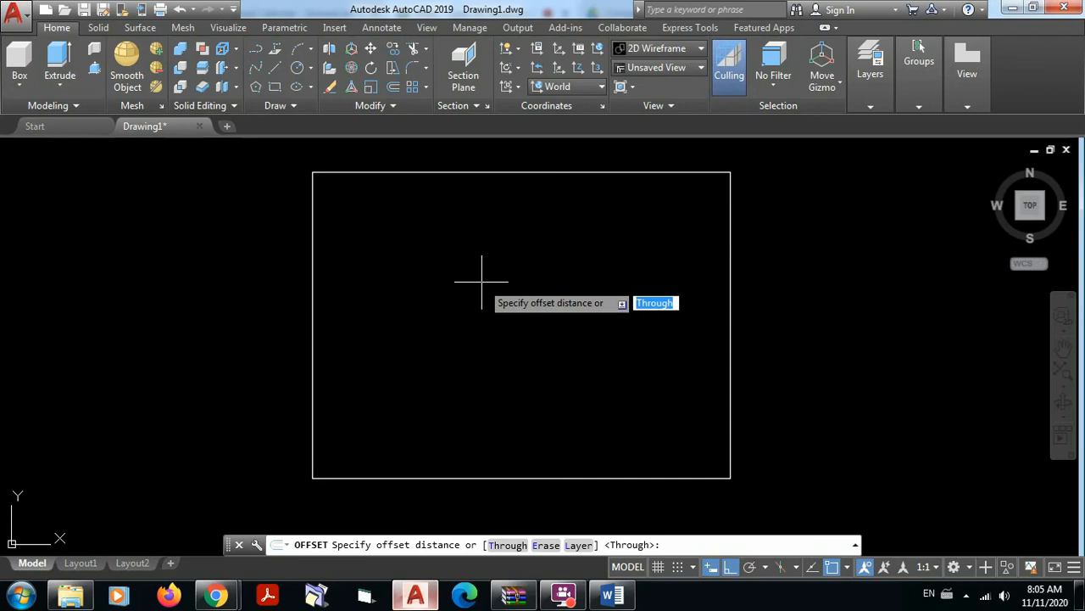
type("1")
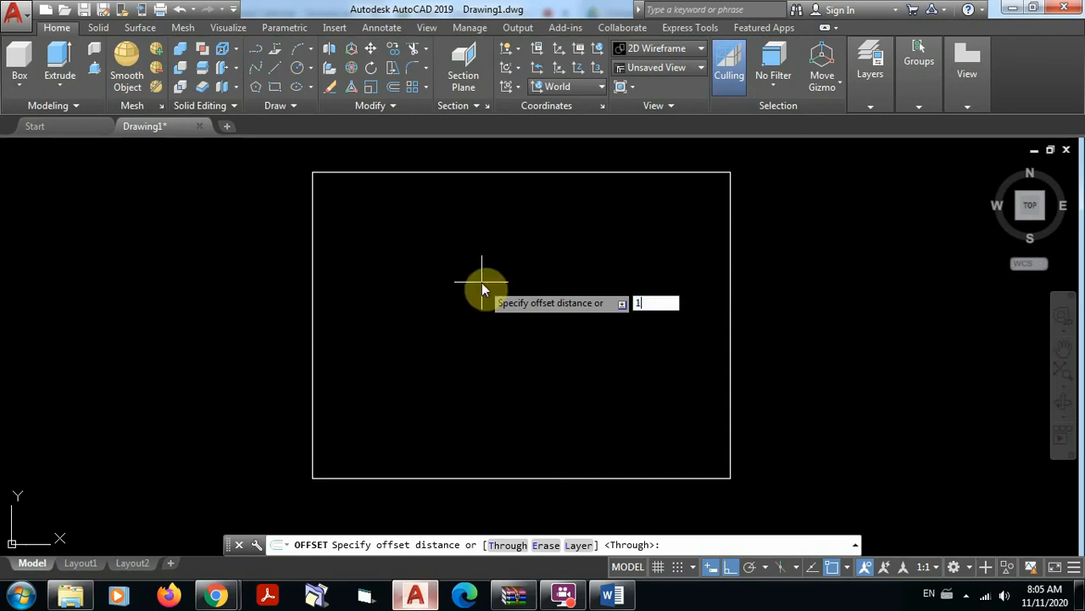
key("Return")
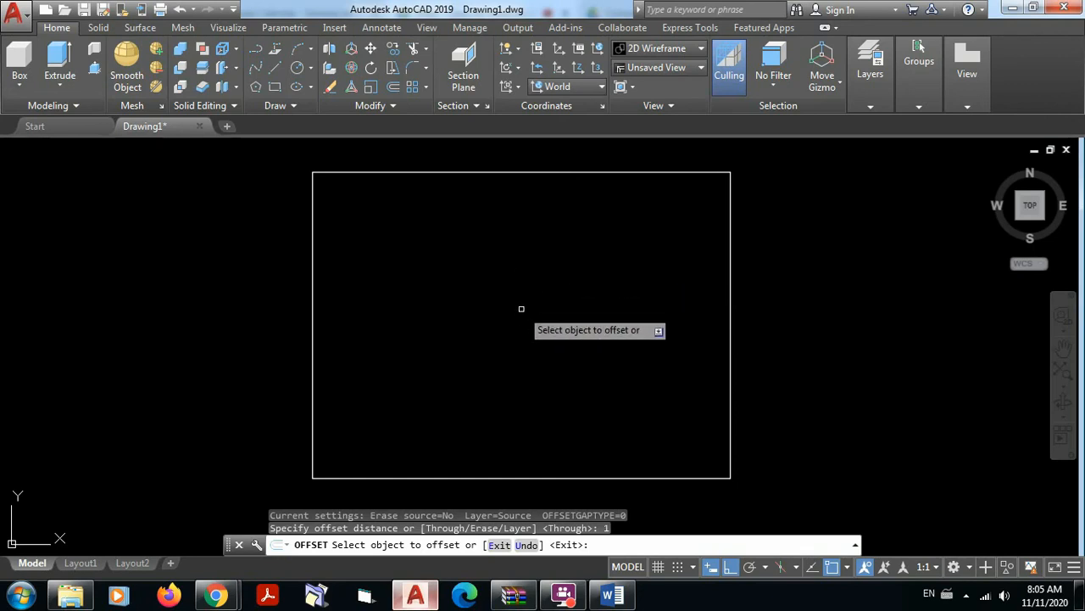
left_click(517, 477)
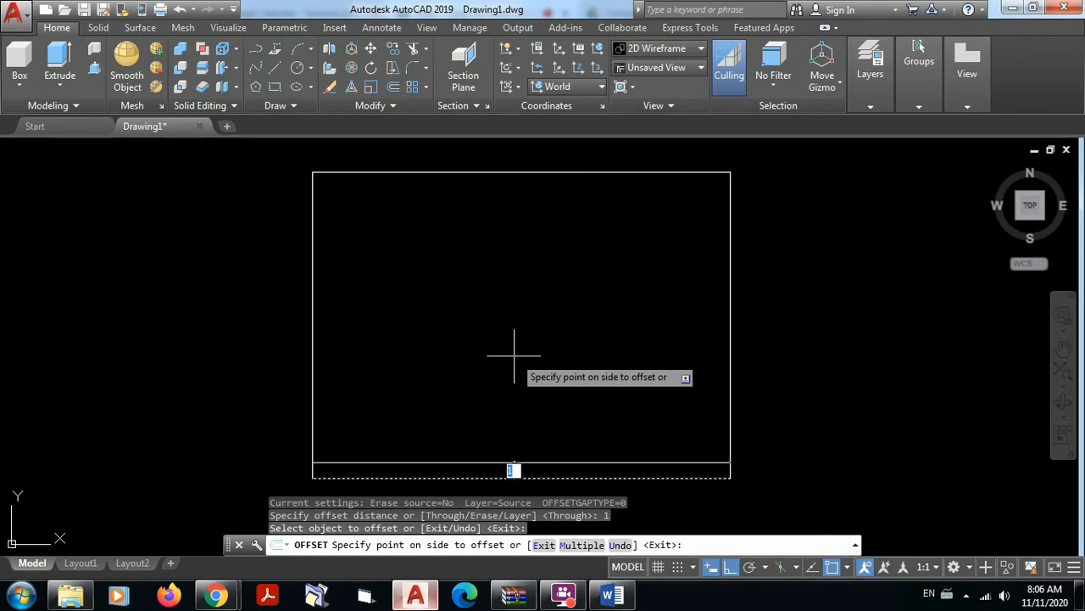
left_click(514, 356)
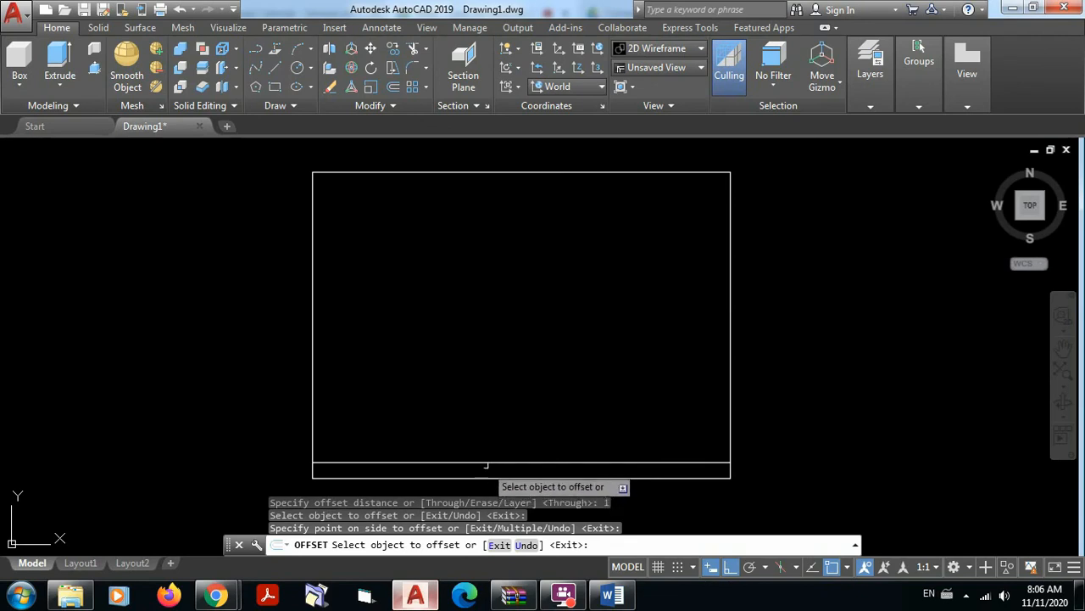
left_click(487, 462)
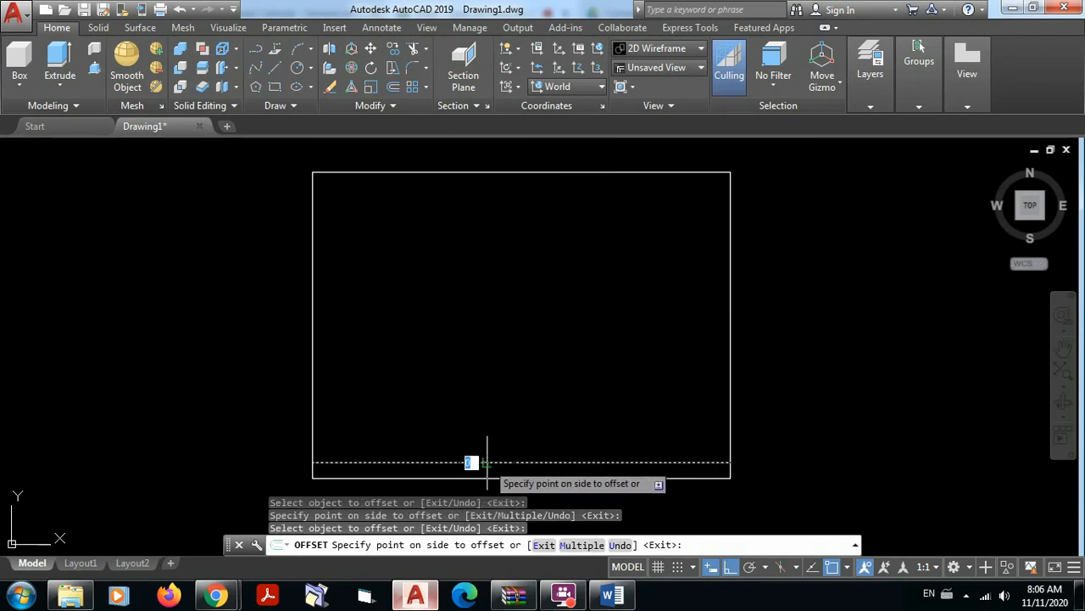
left_click(488, 397)
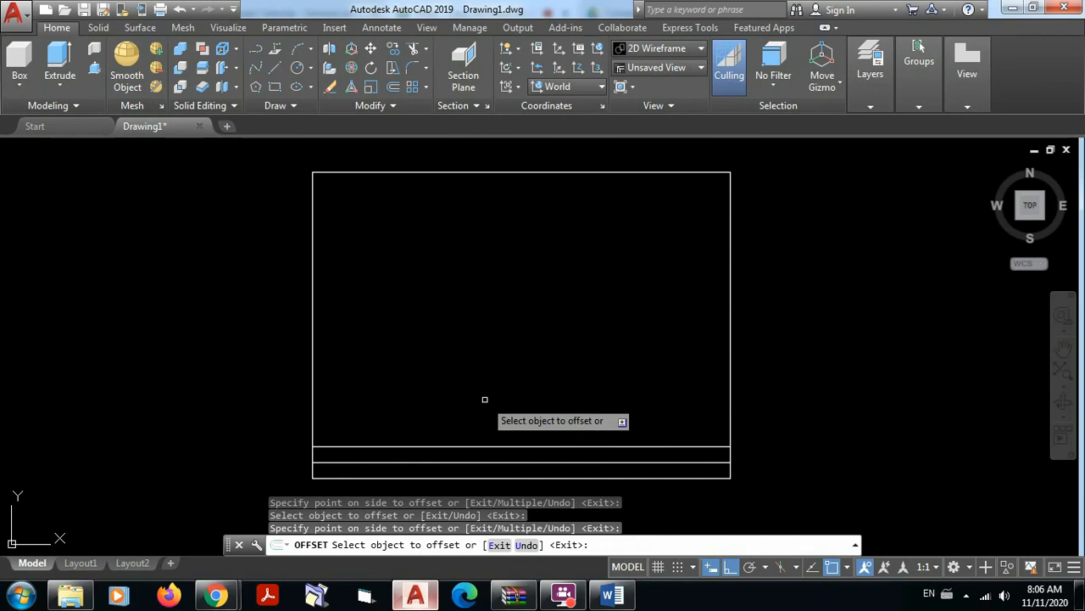
left_click(498, 446)
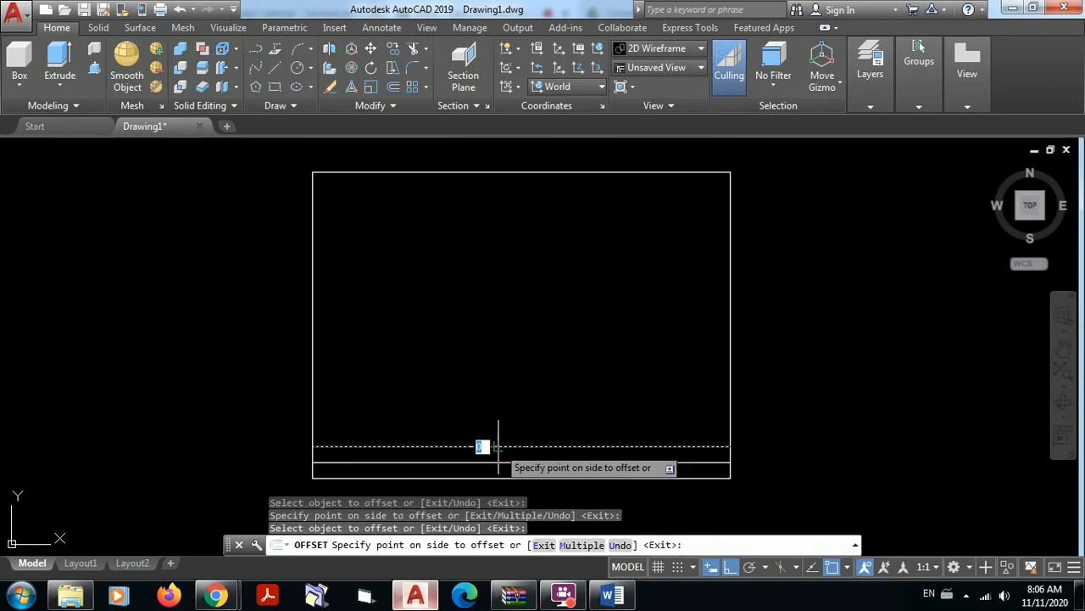
left_click(495, 394)
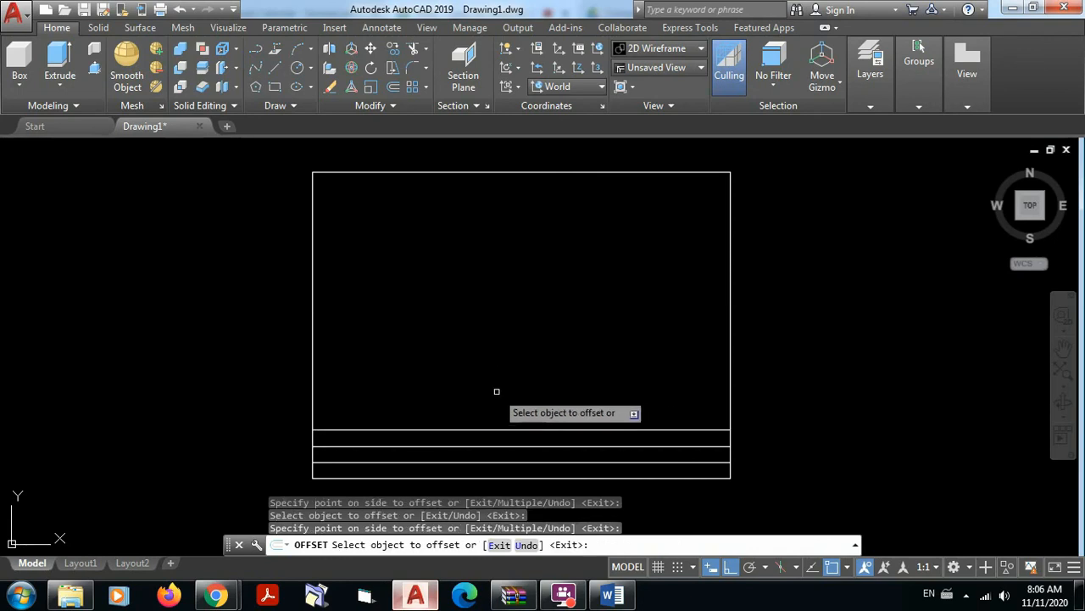
key("Escape")
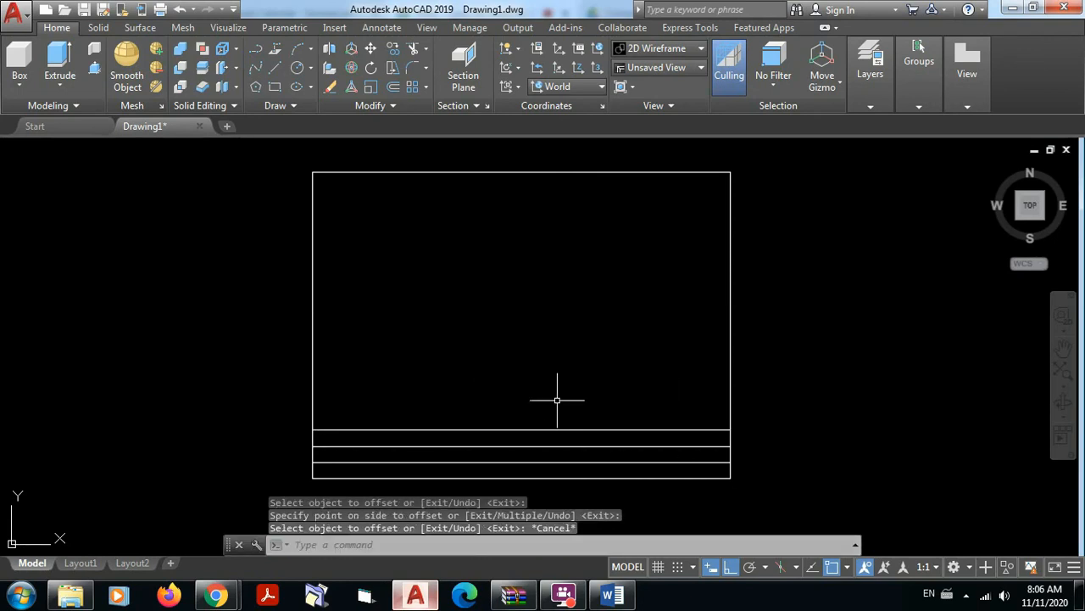
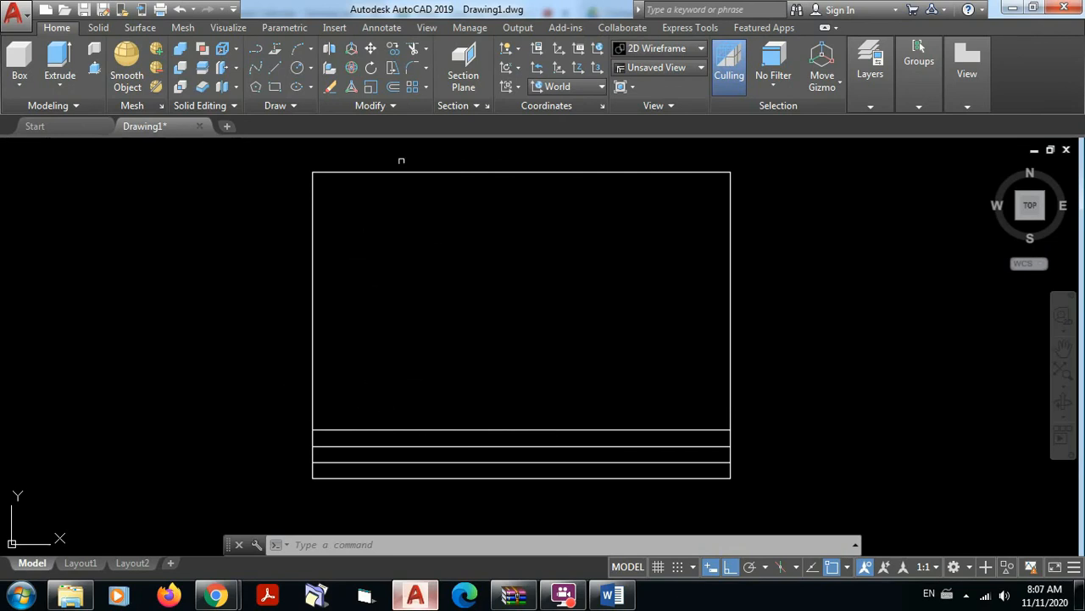
Offset the third line above the rectangle's bottom edge upward six times in succession at a distance of 1.30.
left_click(391, 87)
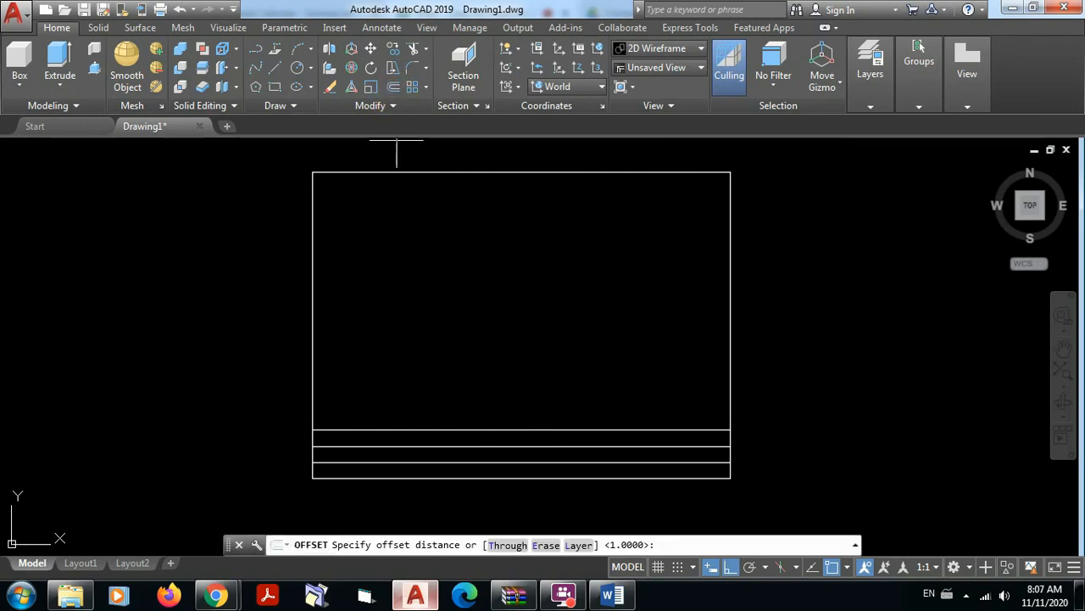
type("1.3")
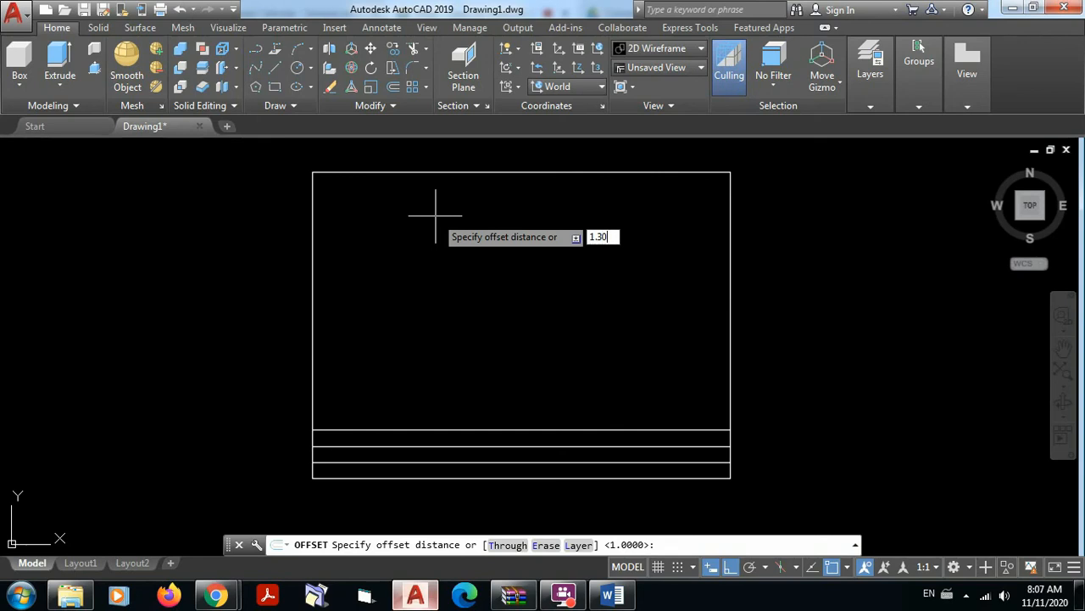
left_click(437, 223)
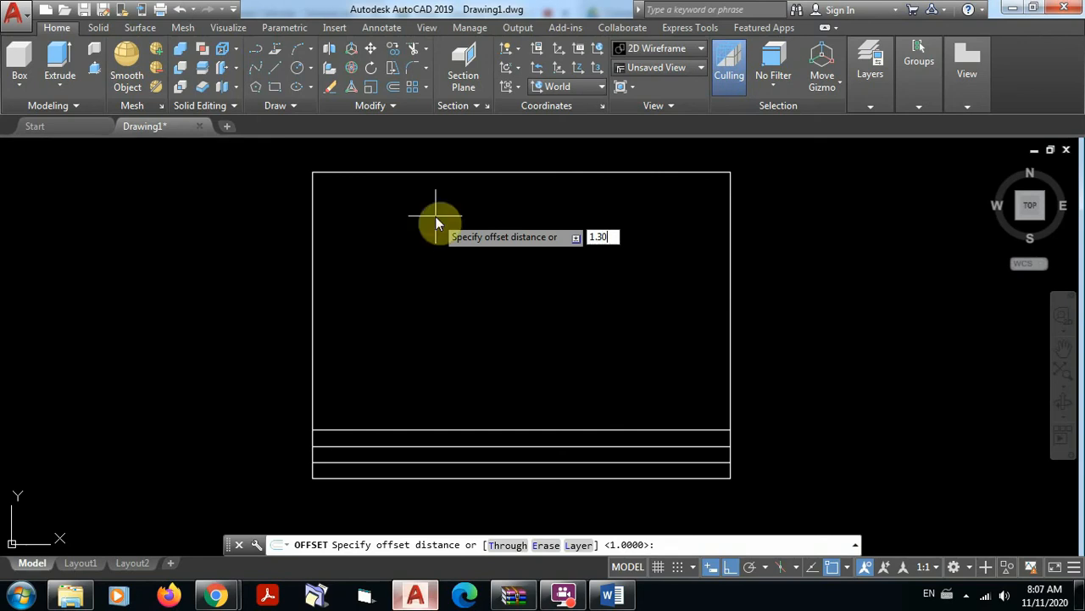
key("Return")
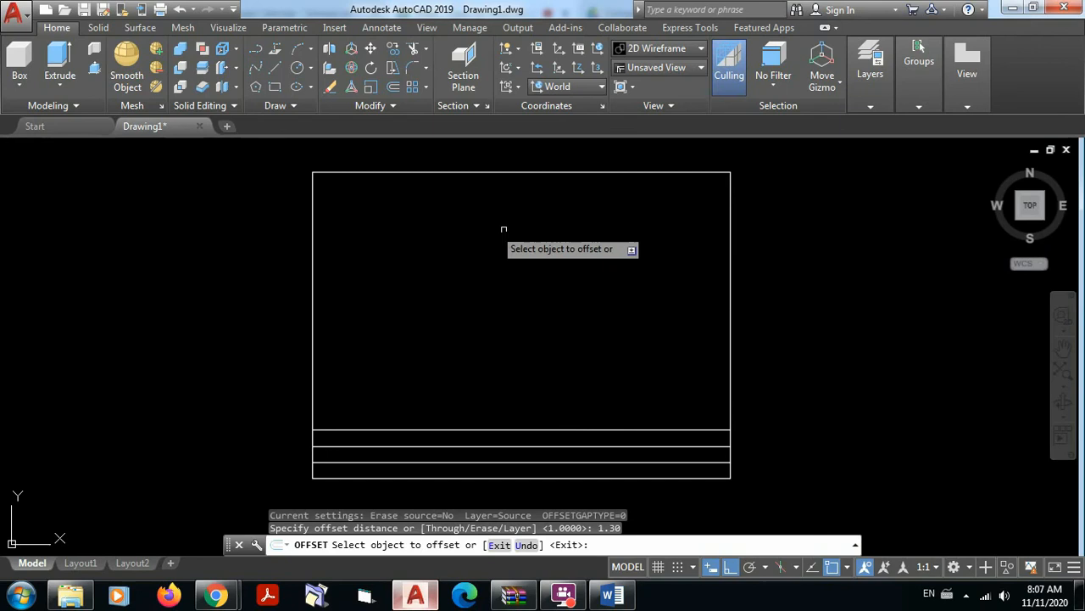
left_click(514, 429)
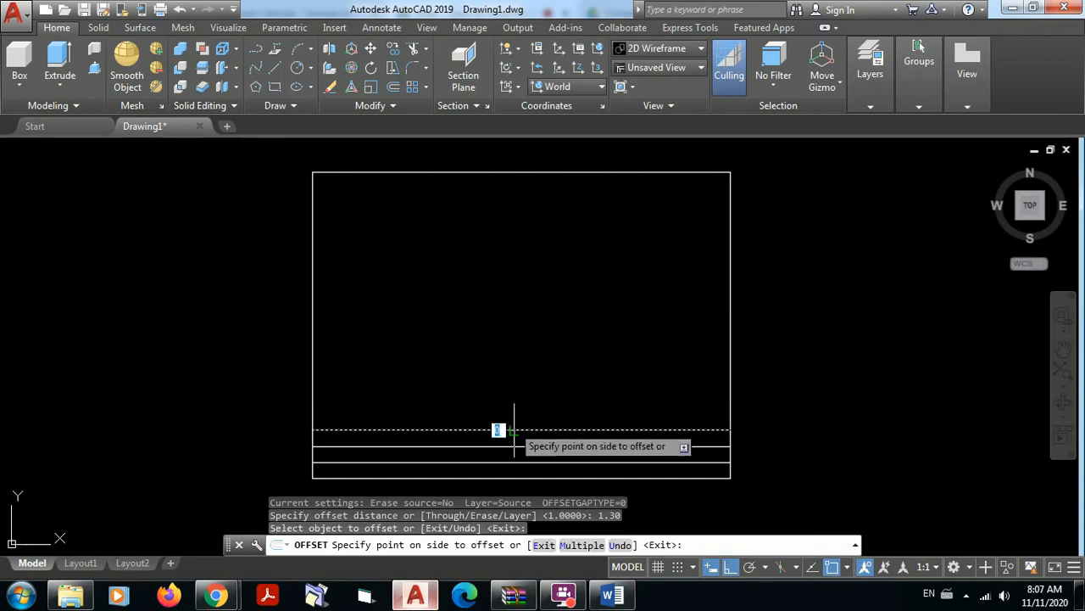
left_click(501, 349)
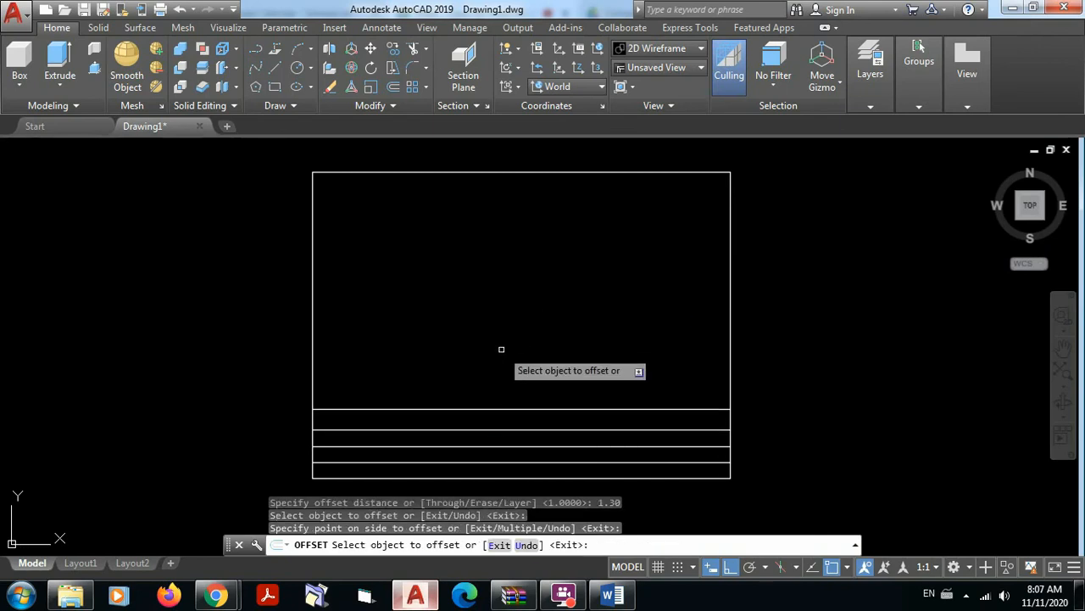
left_click(507, 409)
left_click(499, 355)
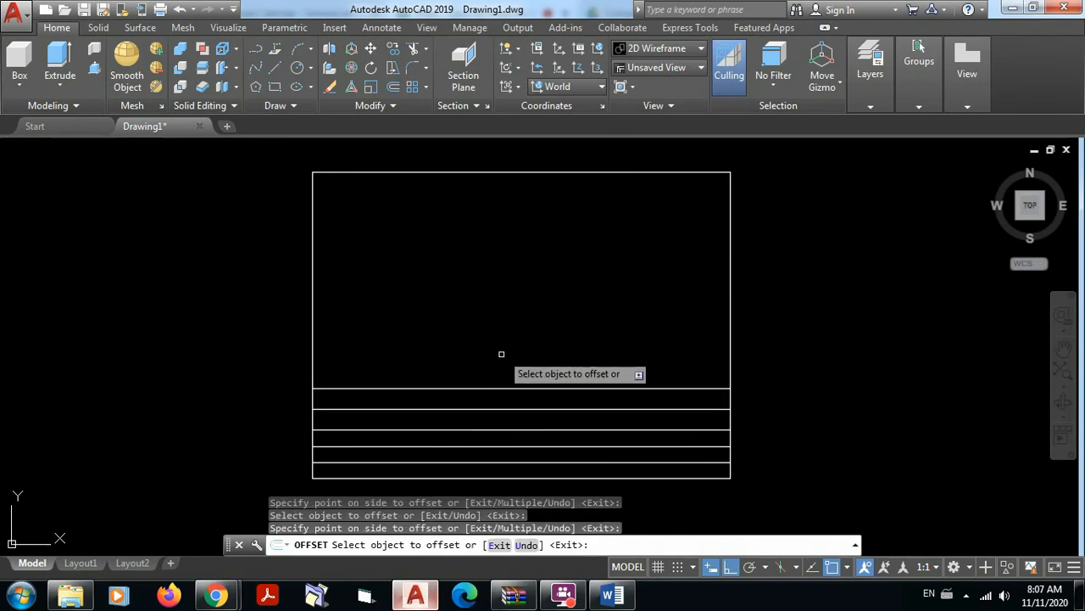
left_click(508, 387)
left_click(503, 339)
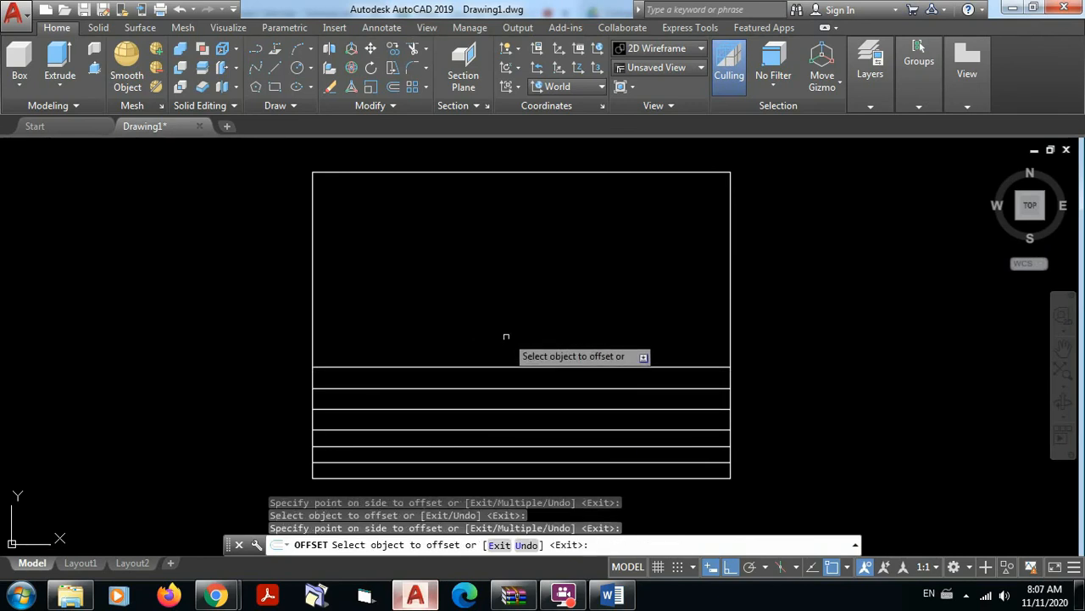
left_click(509, 366)
left_click(509, 367)
left_click(504, 322)
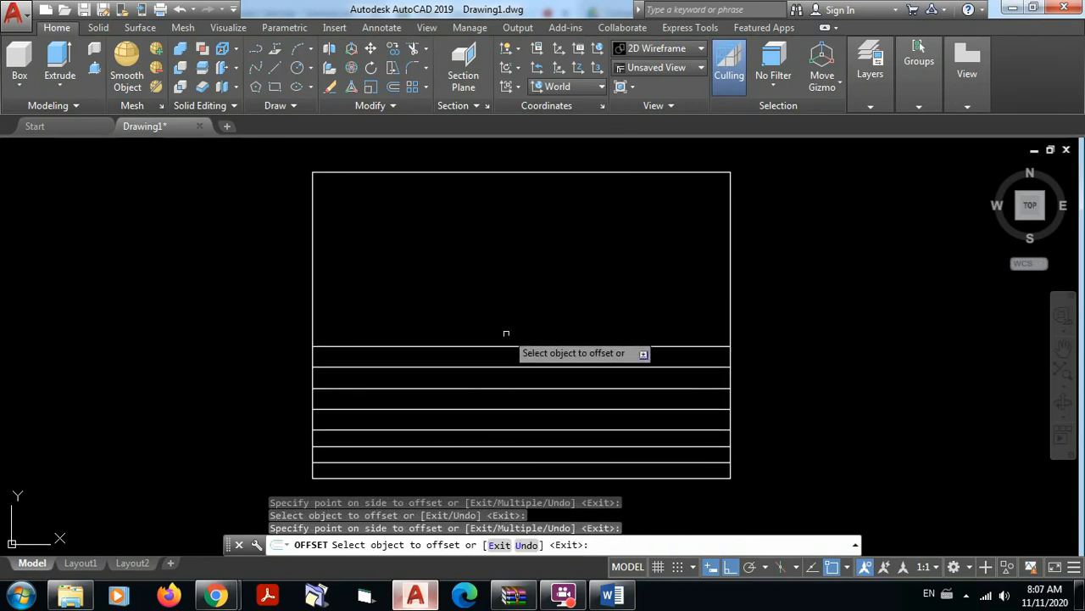
left_click(507, 346)
left_click(506, 307)
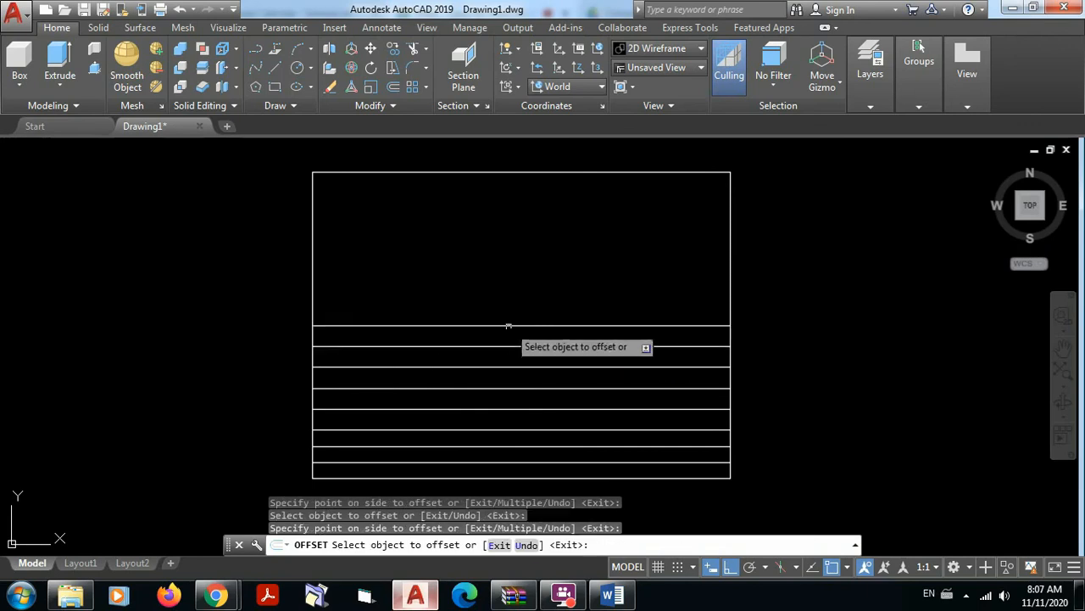
left_click(508, 325)
left_click(508, 292)
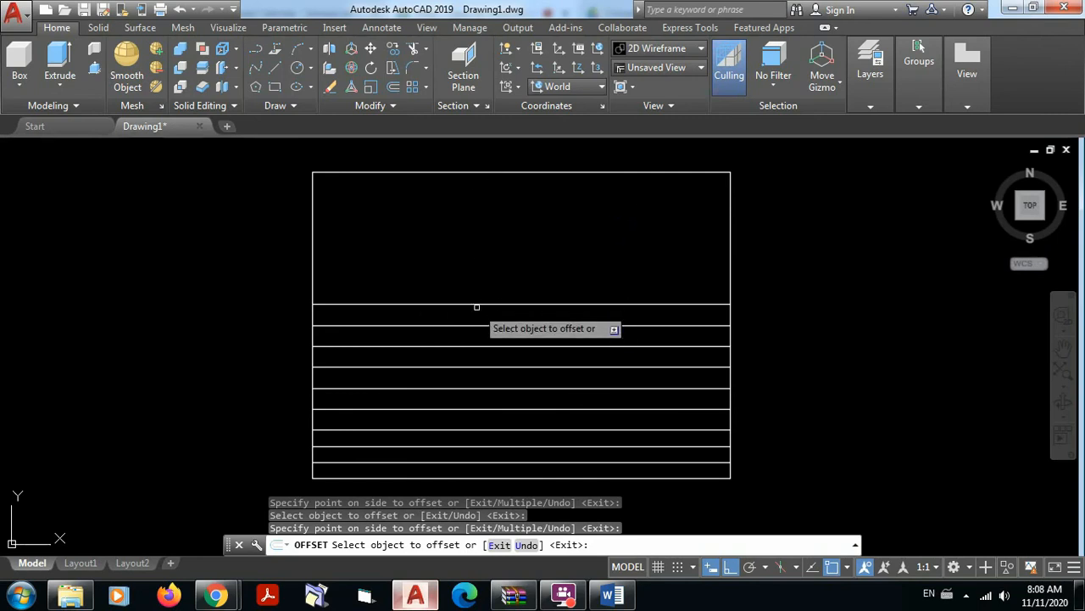
Offset the rectangle's top line downward six times in succession at the same 1.3 distance.
left_click(507, 173)
left_click(503, 212)
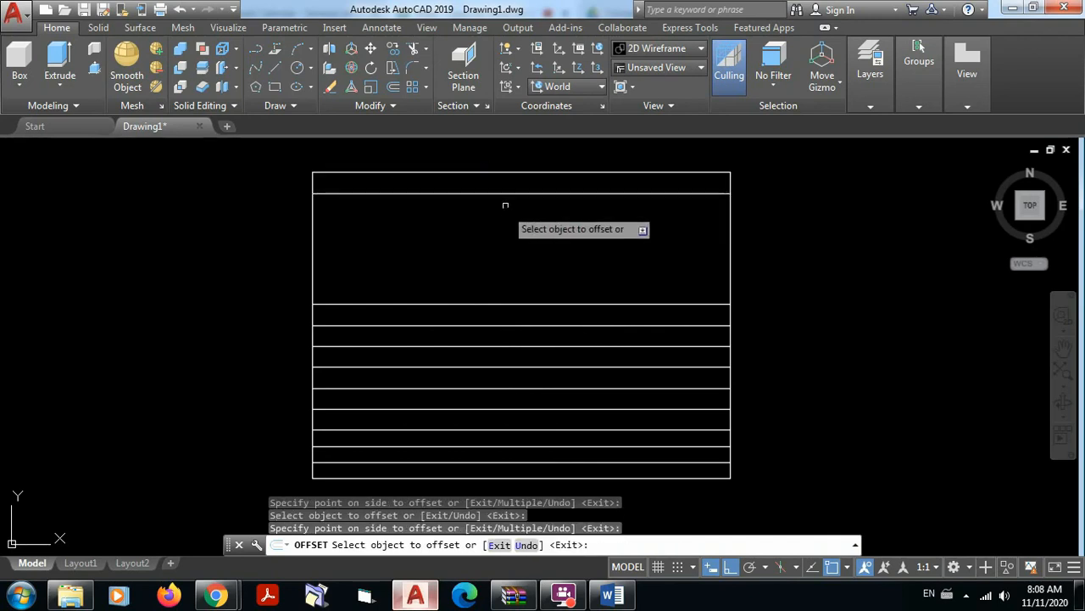
left_click(504, 193)
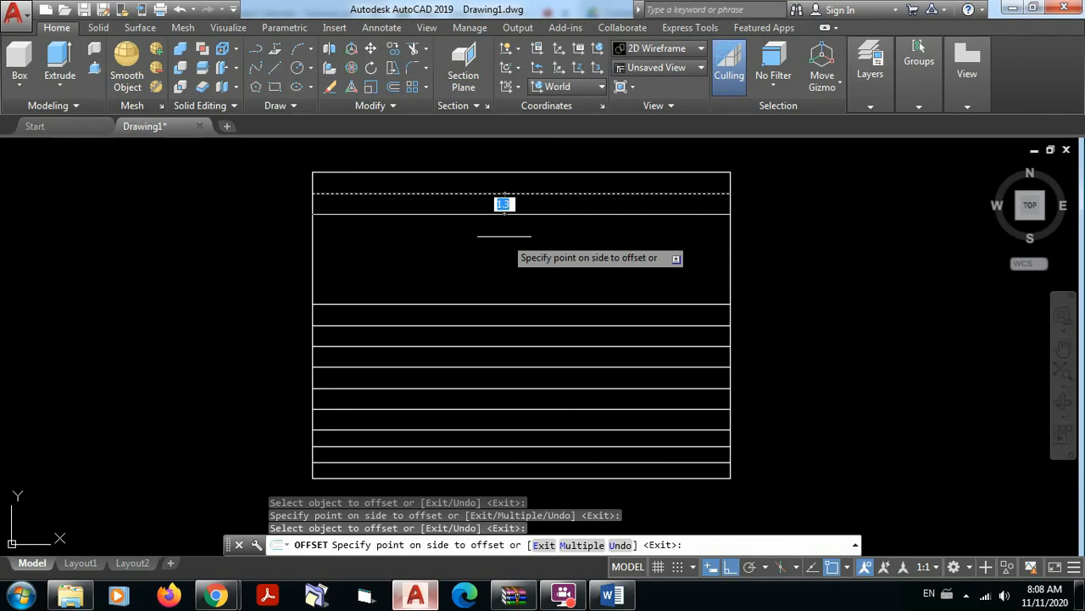
left_click(501, 215)
left_click(501, 215)
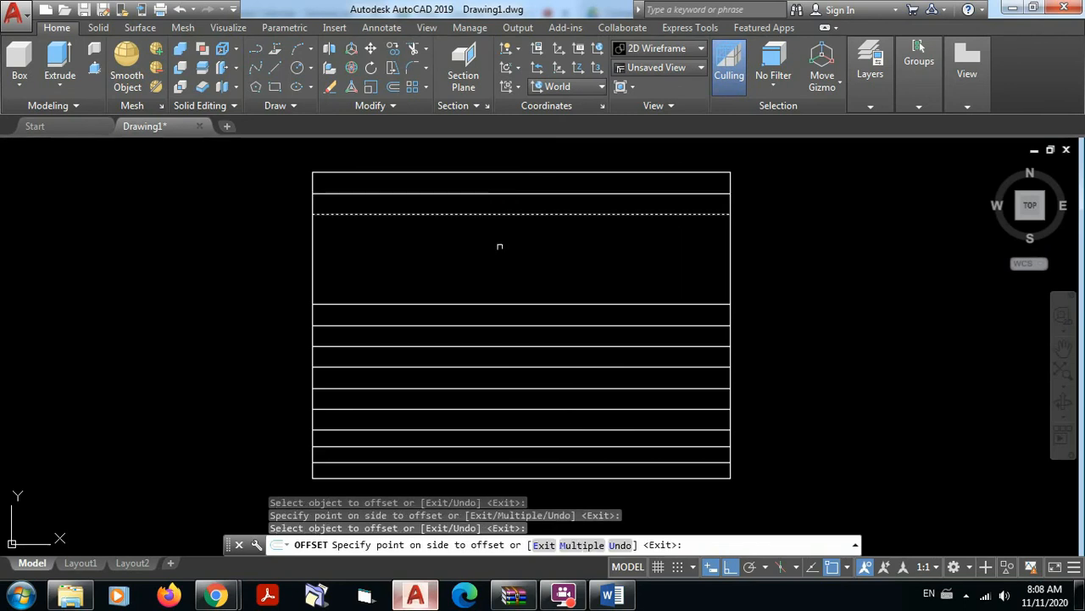
left_click(499, 241)
left_click(497, 236)
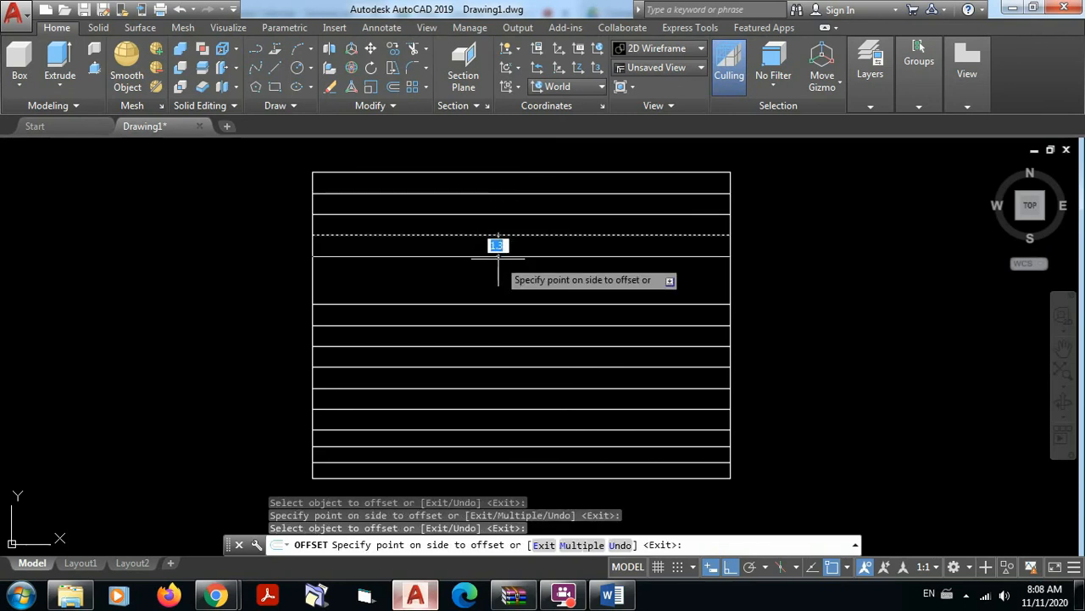
left_click(498, 257)
left_click(498, 256)
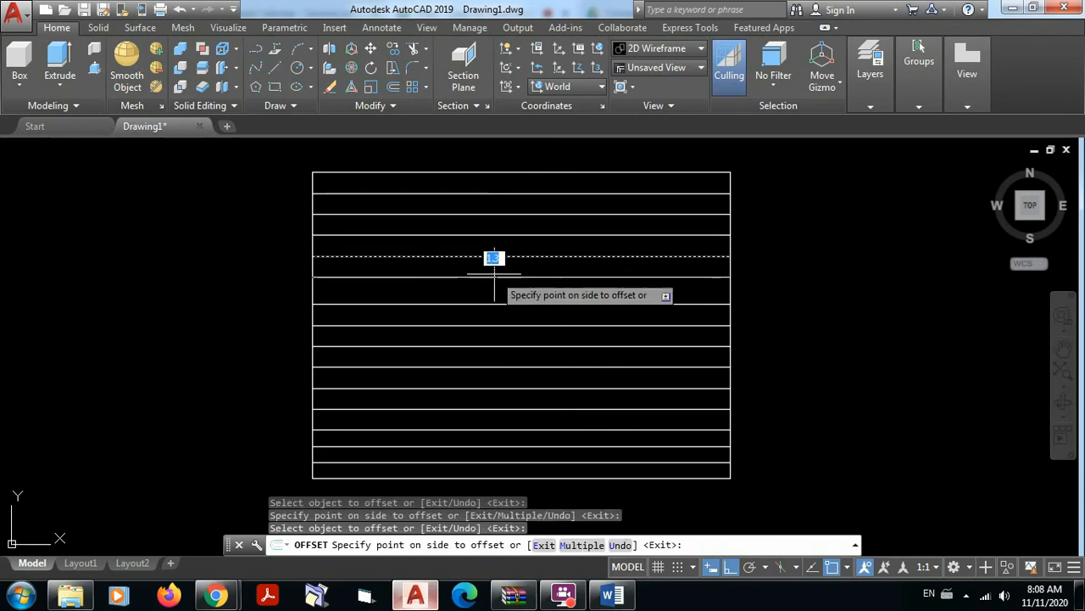
left_click(495, 275)
left_click(493, 278)
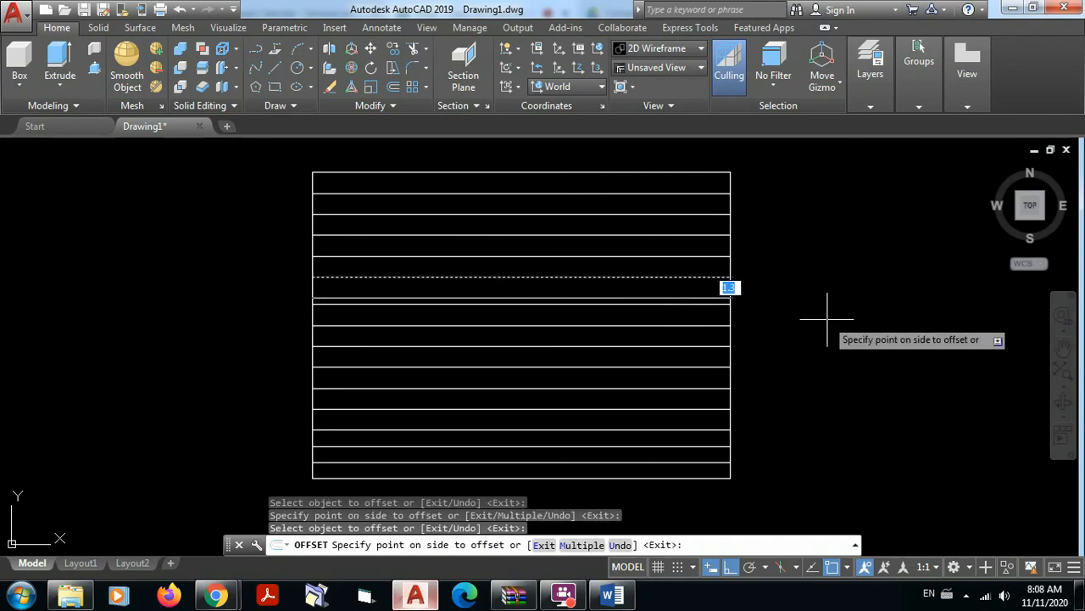
left_click(788, 343)
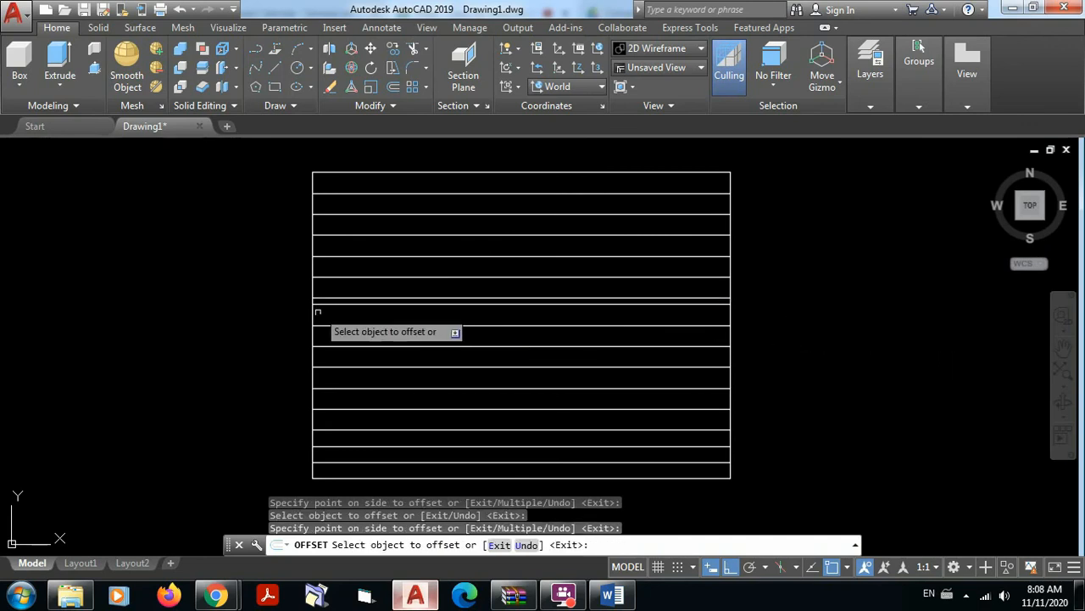
Offset the rectangle's left side 1.3 to the right, inside the rectangle, and end the Offset command.
scroll(344, 297, "up", 3)
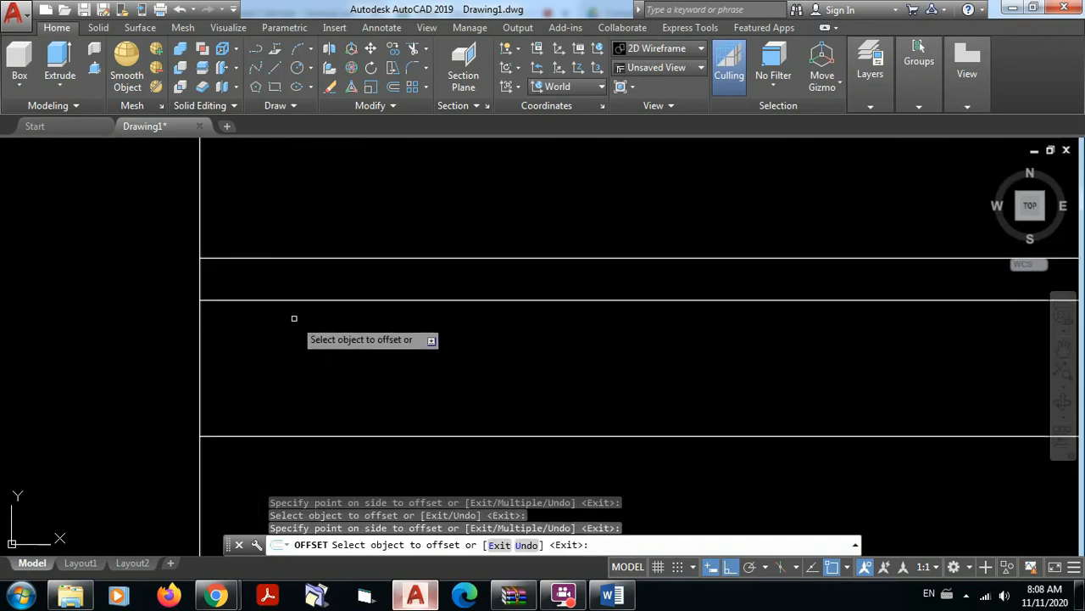
scroll(378, 257, "down", 3)
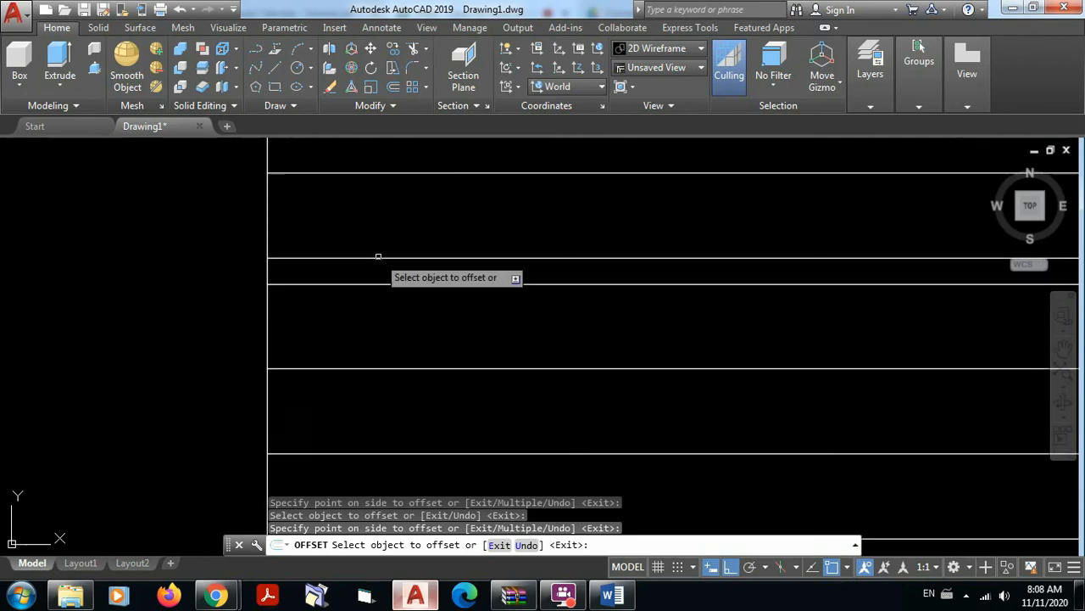
scroll(509, 261, "down", 3)
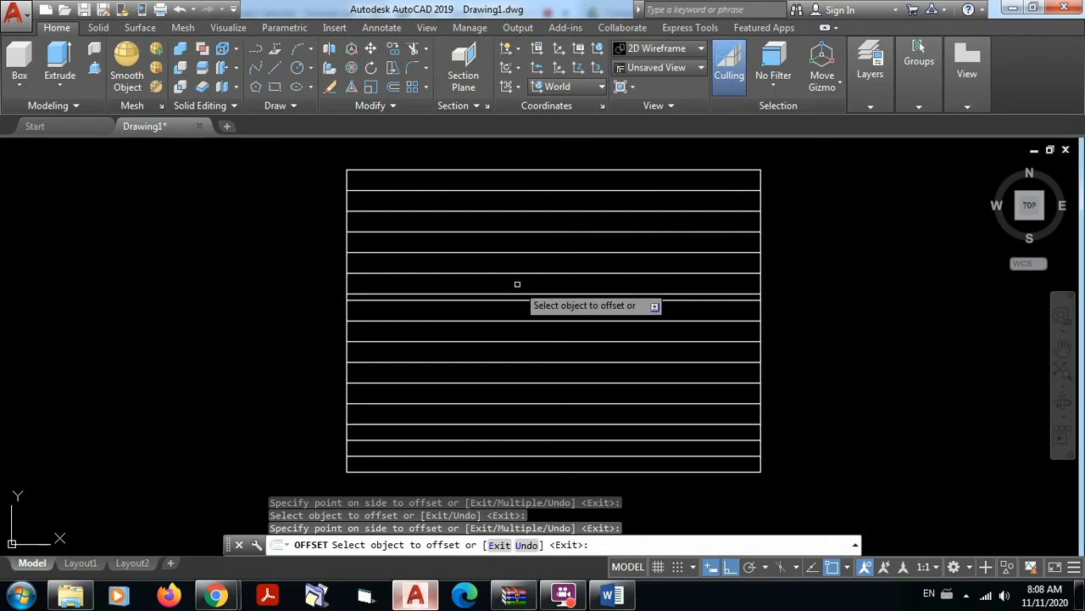
left_click(347, 282)
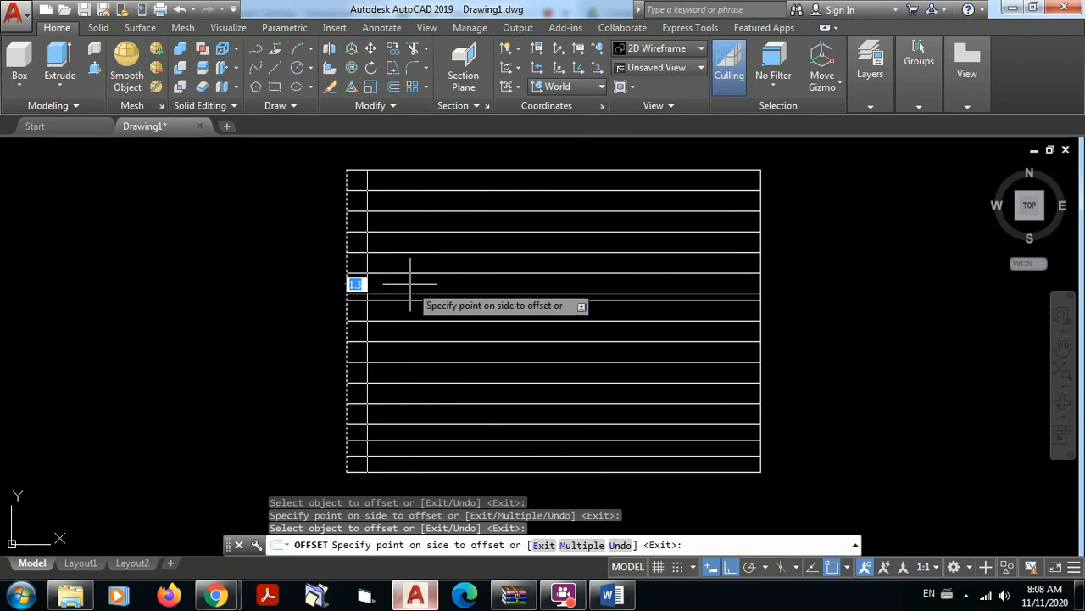
left_click(411, 285)
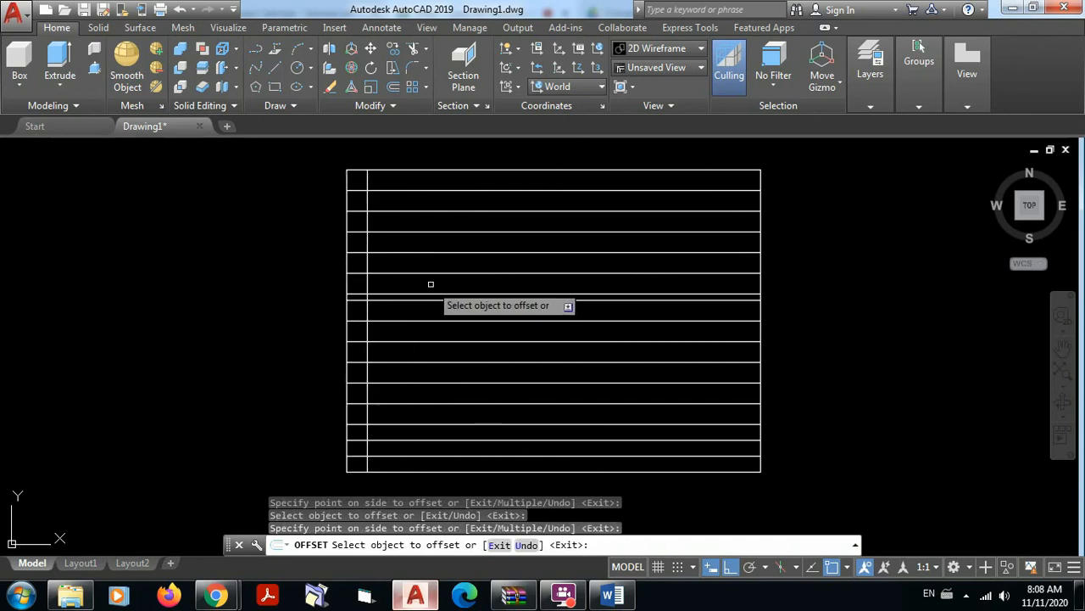
key("Return")
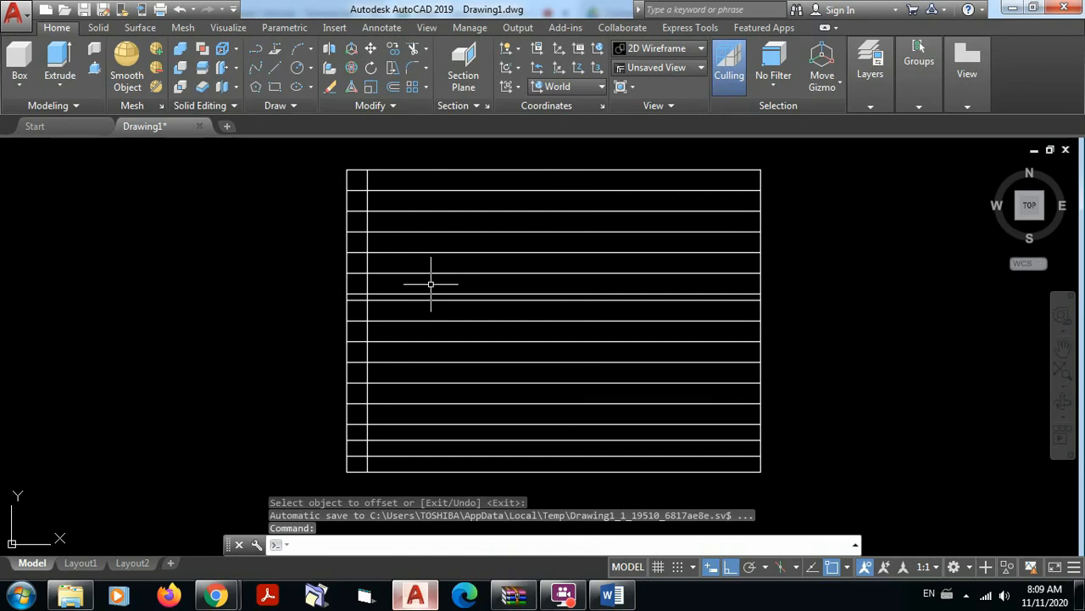
Examine the bands between the bottom edge, the third line and the ninth line above it by highlighting their boundary lines.
middle_click_drag(564, 407, 553, 394)
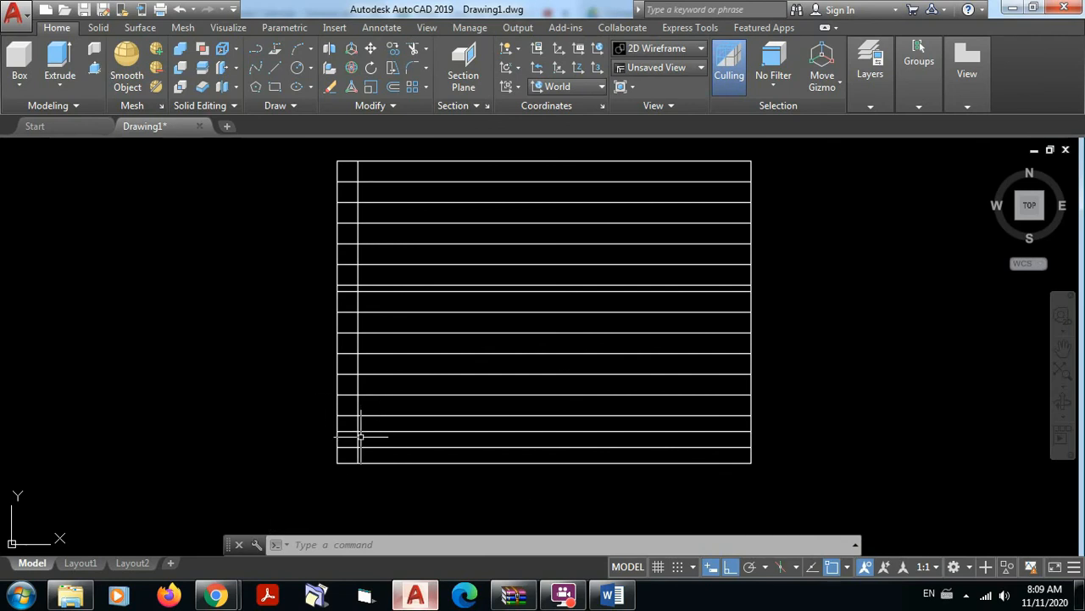
scroll(360, 430, "up", 2)
middle_click_drag(359, 436, 358, 417)
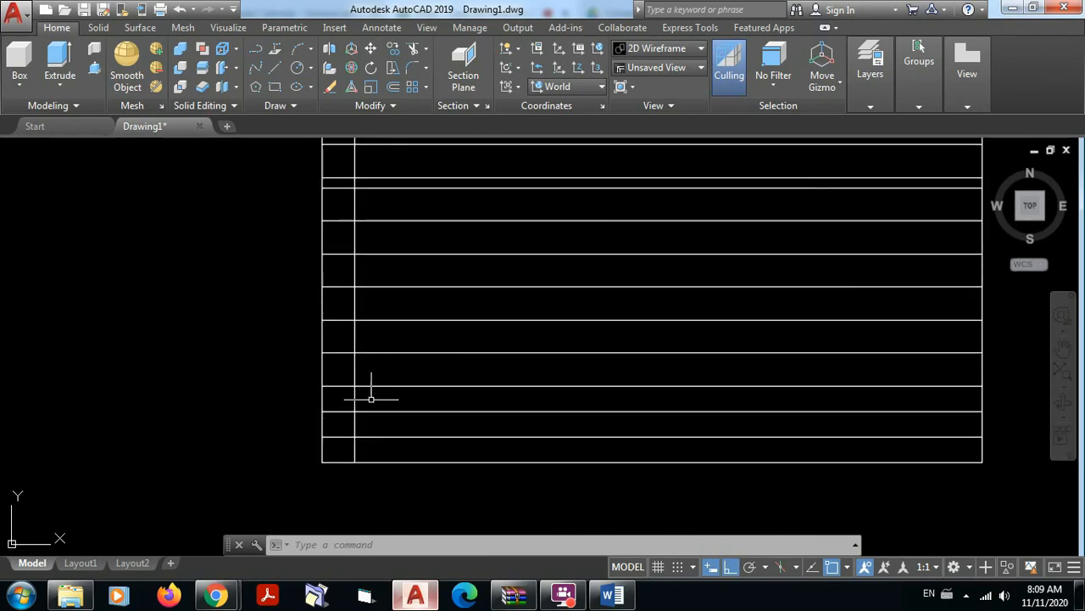
left_click(370, 385)
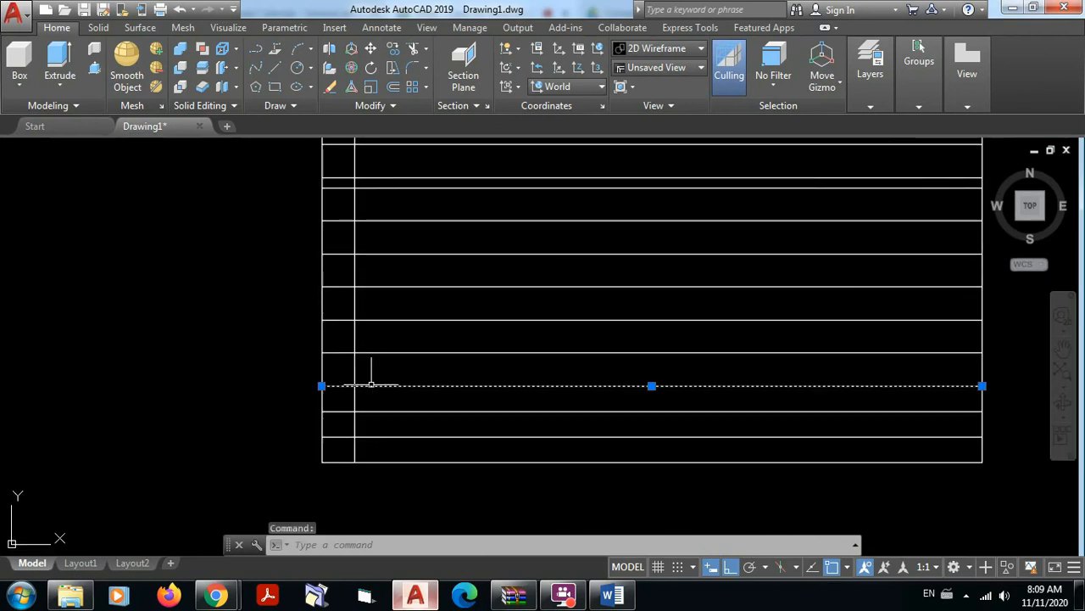
left_click(369, 462)
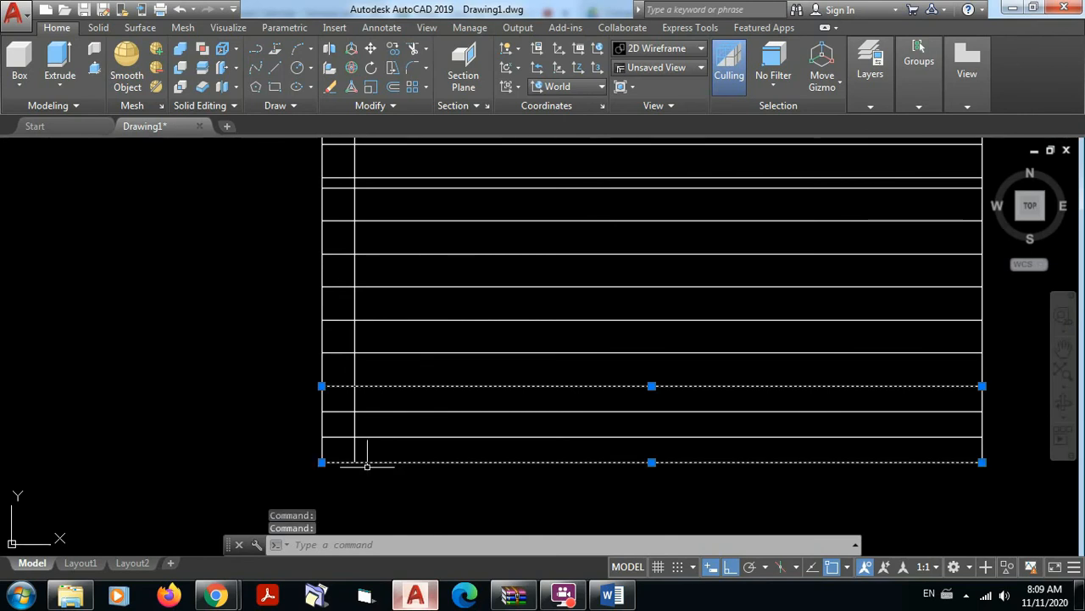
key("Escape")
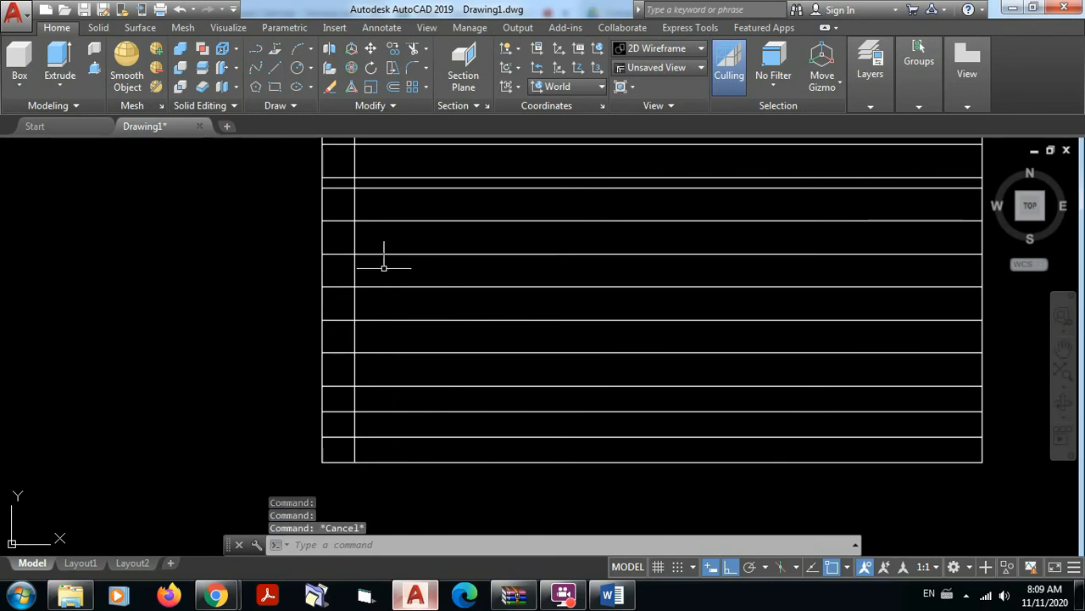
left_click(391, 388)
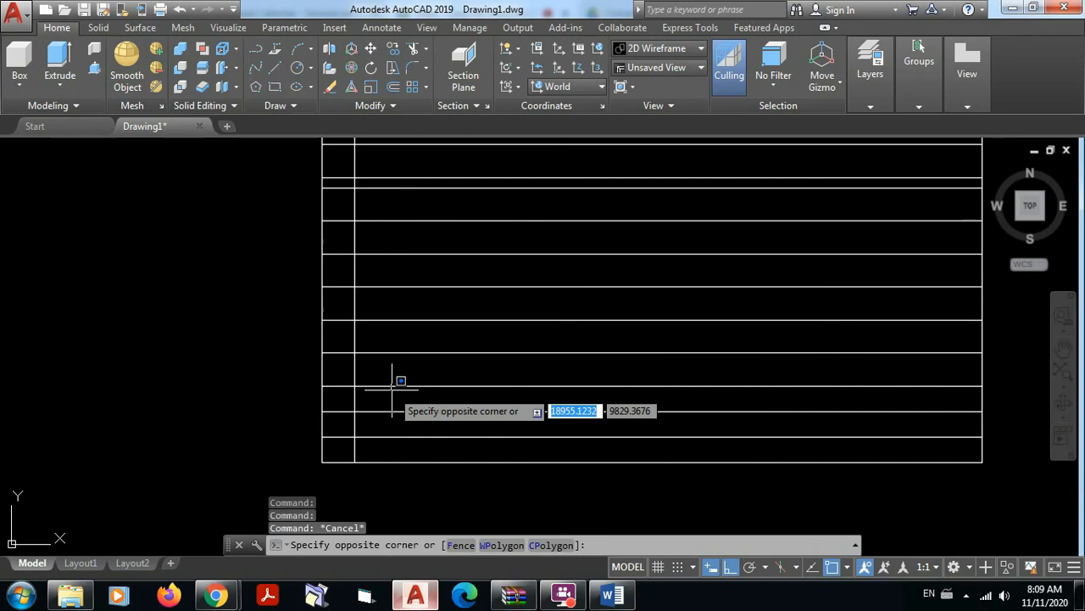
left_click(386, 387)
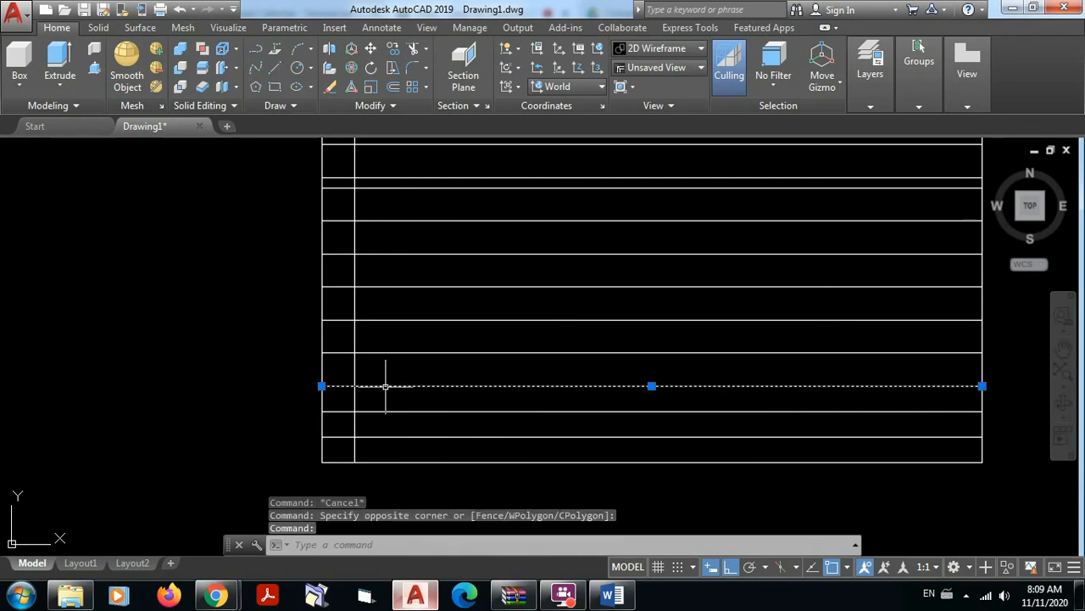
left_click(416, 187)
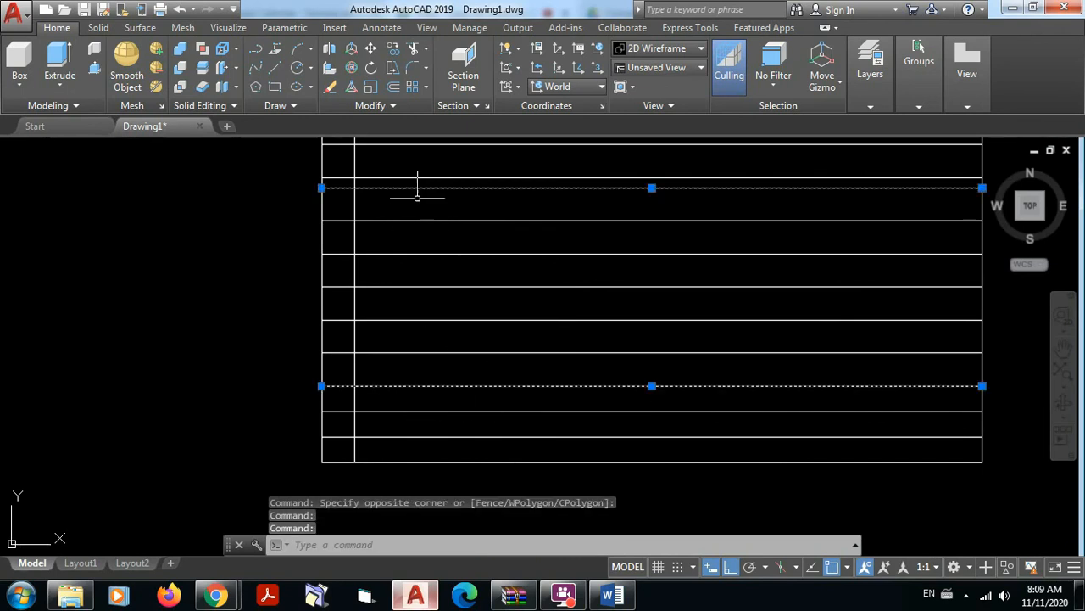
key("Escape")
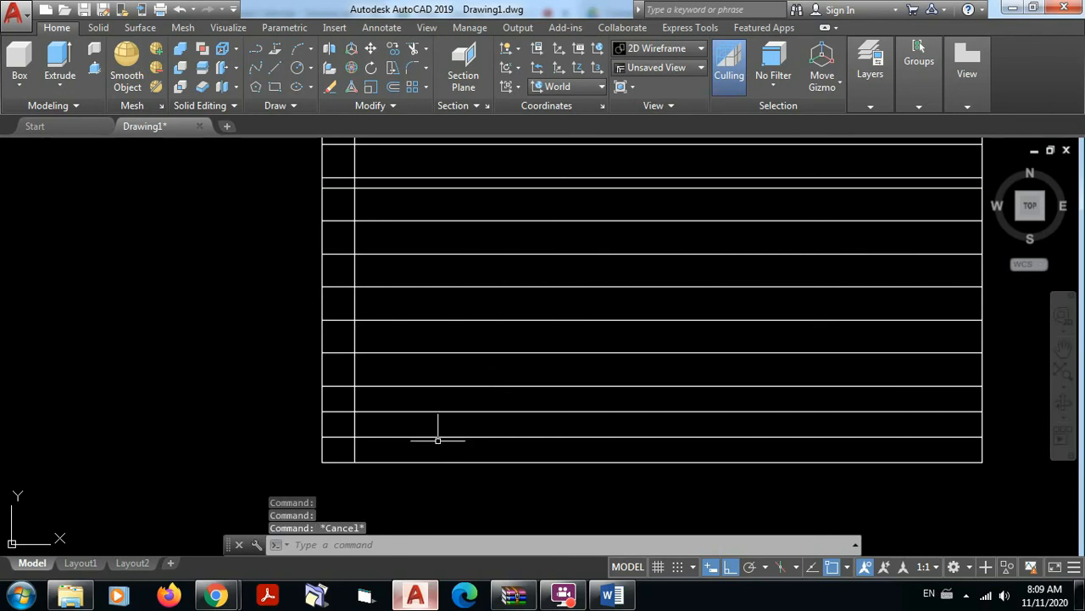
left_click(355, 331)
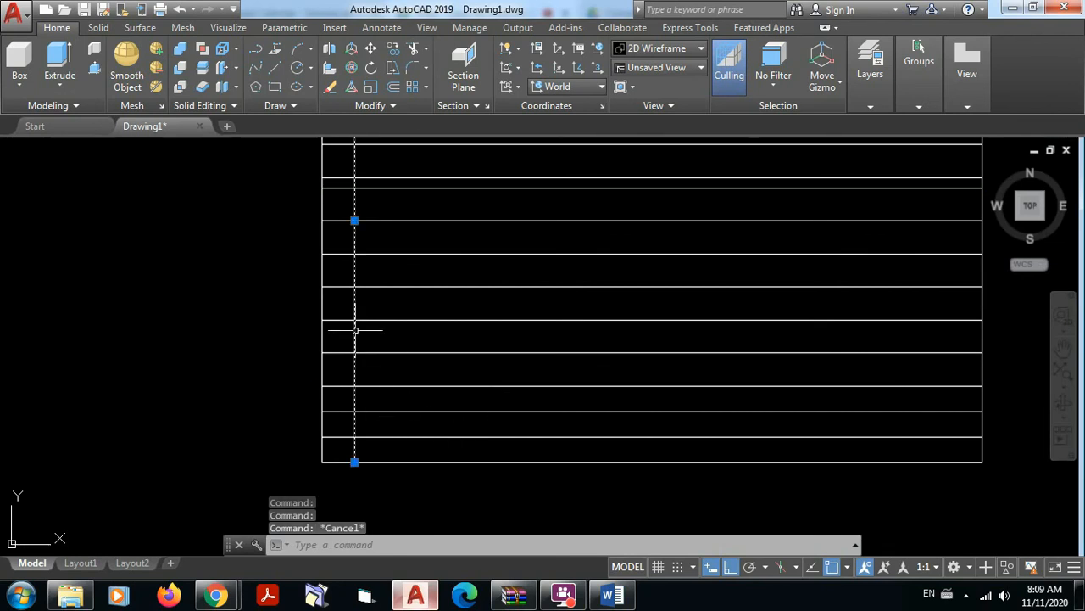
left_click(395, 387)
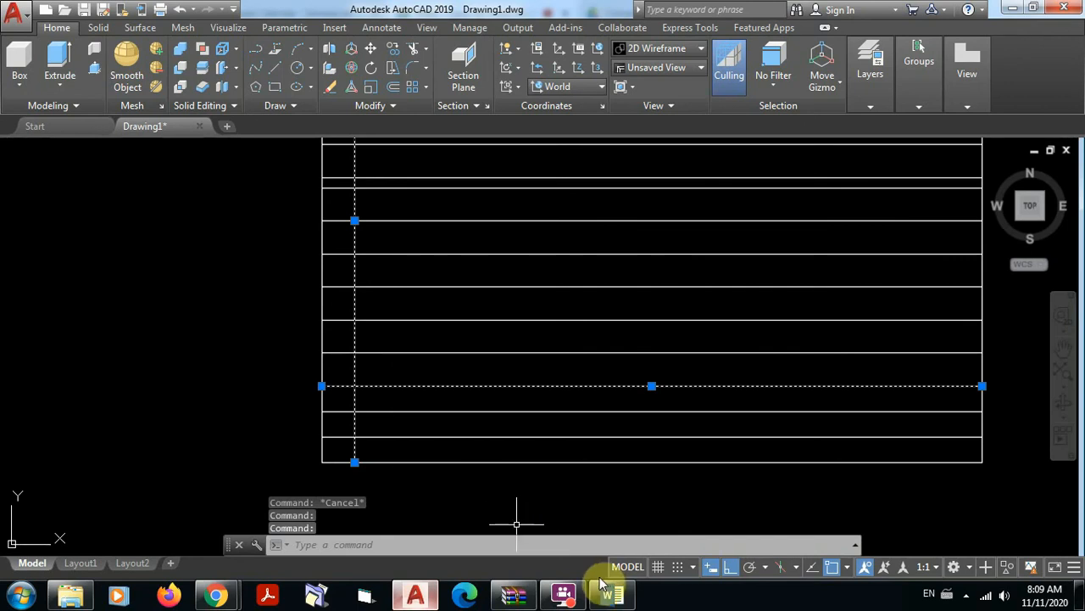
key("Escape")
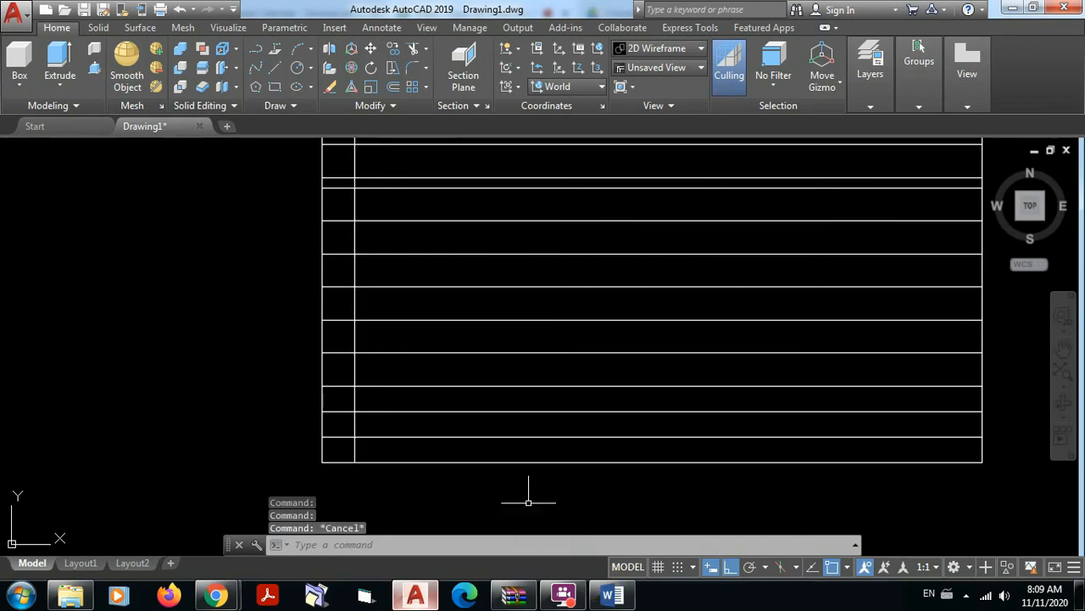
left_click(377, 387)
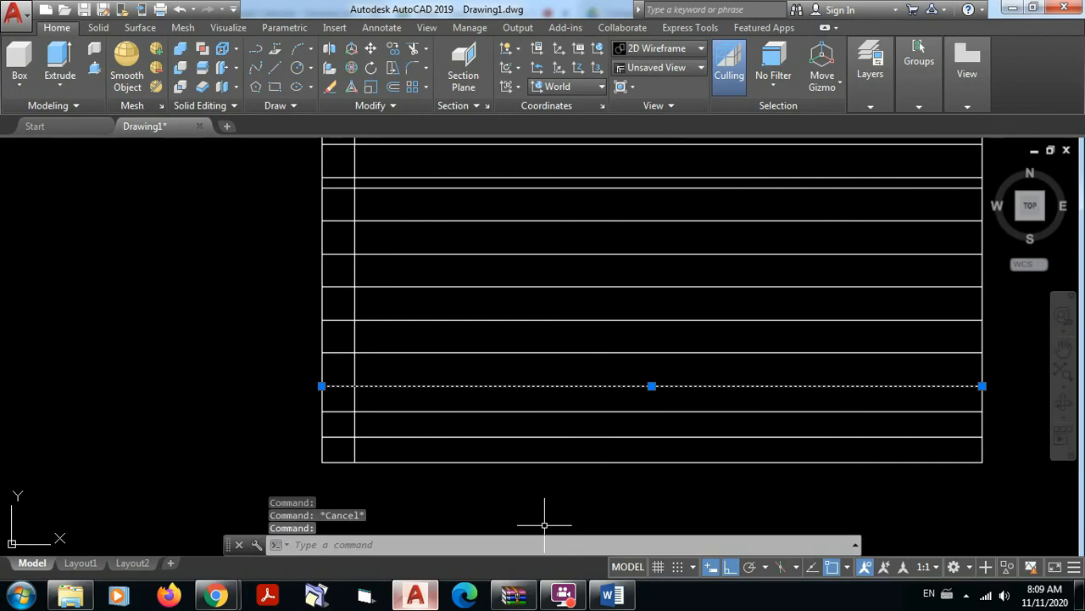
key("Escape")
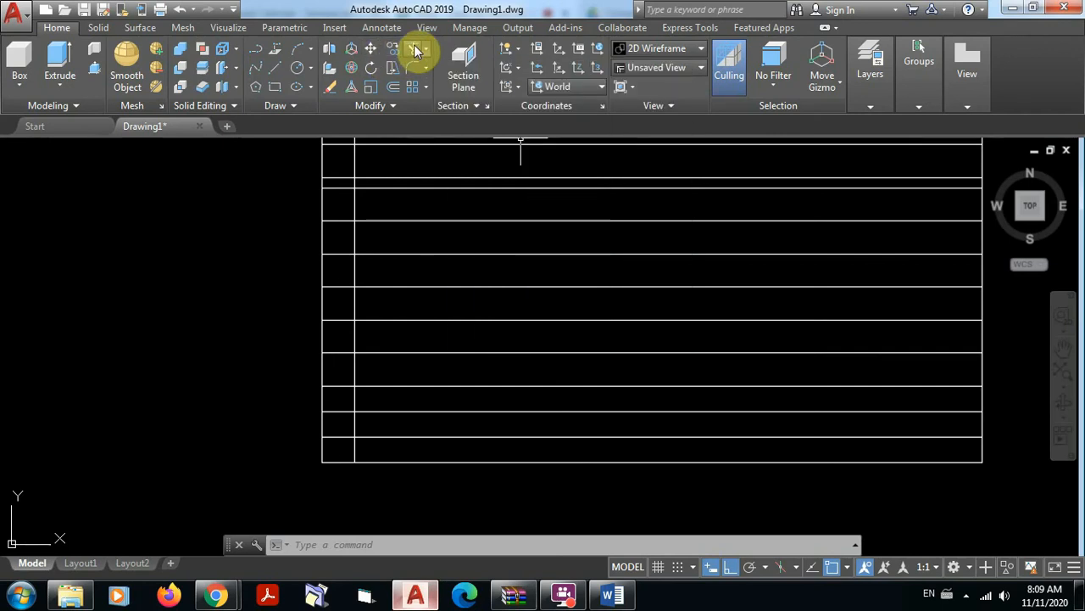
Trim the part of the inner vertical line below the third line above the rectangle's bottom edge, using that line as the cutting edge.
left_click(414, 49)
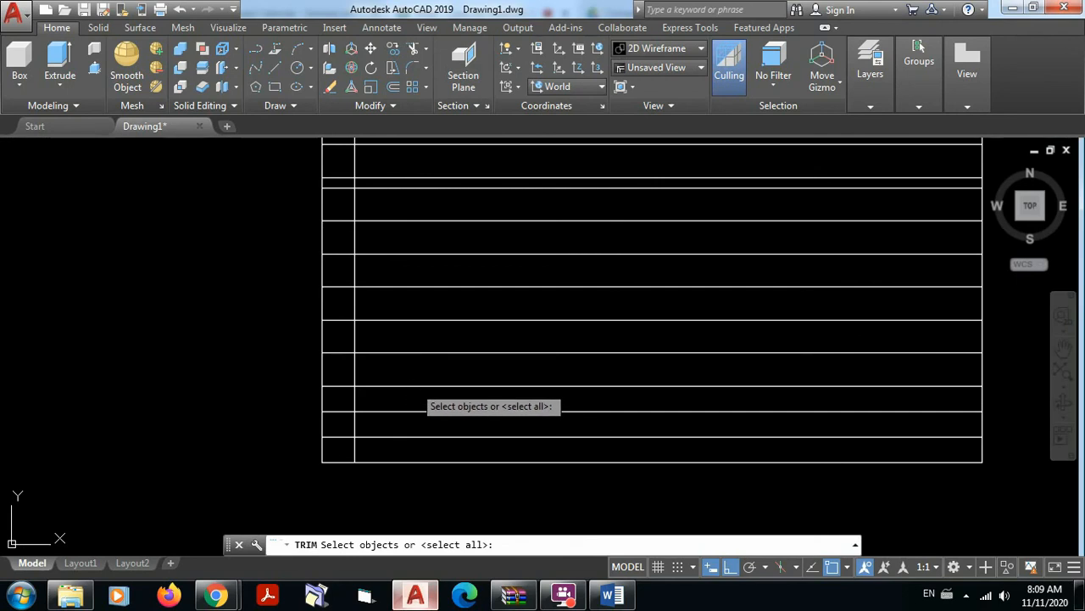
left_click(414, 386)
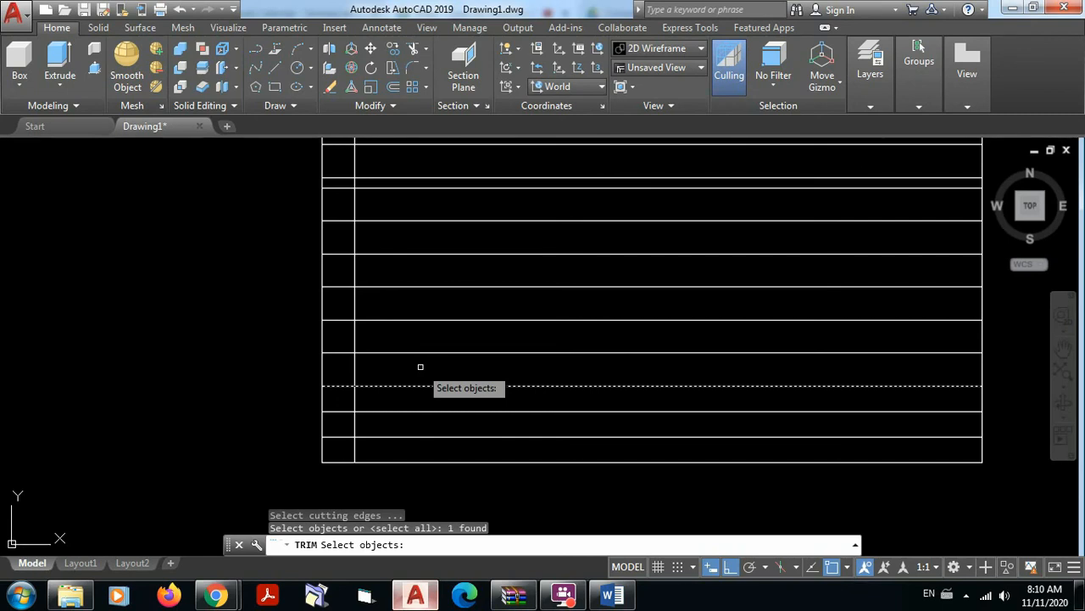
key("Return")
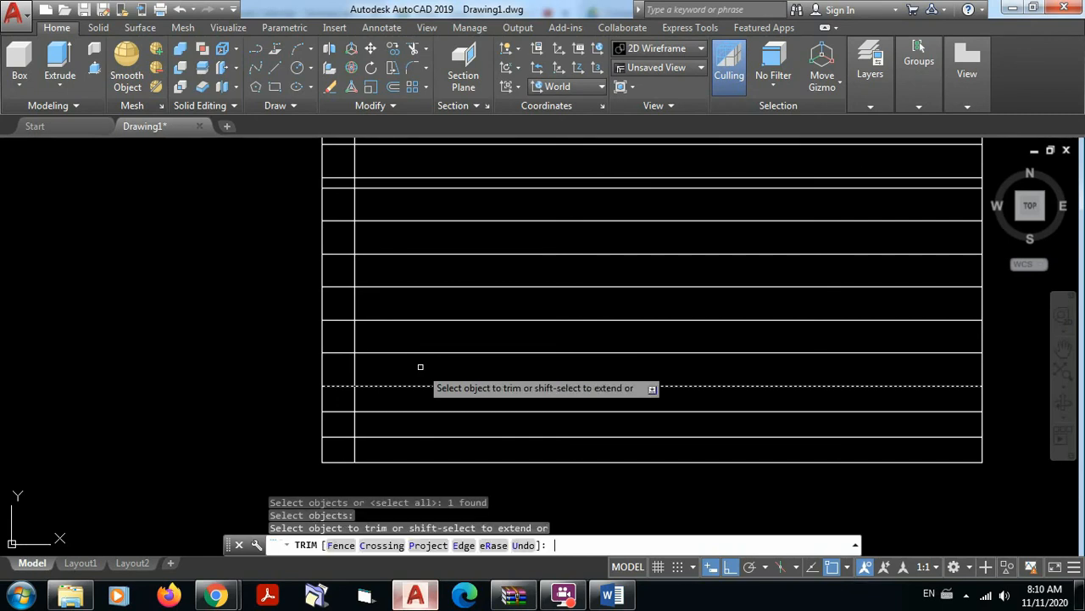
left_click(353, 400)
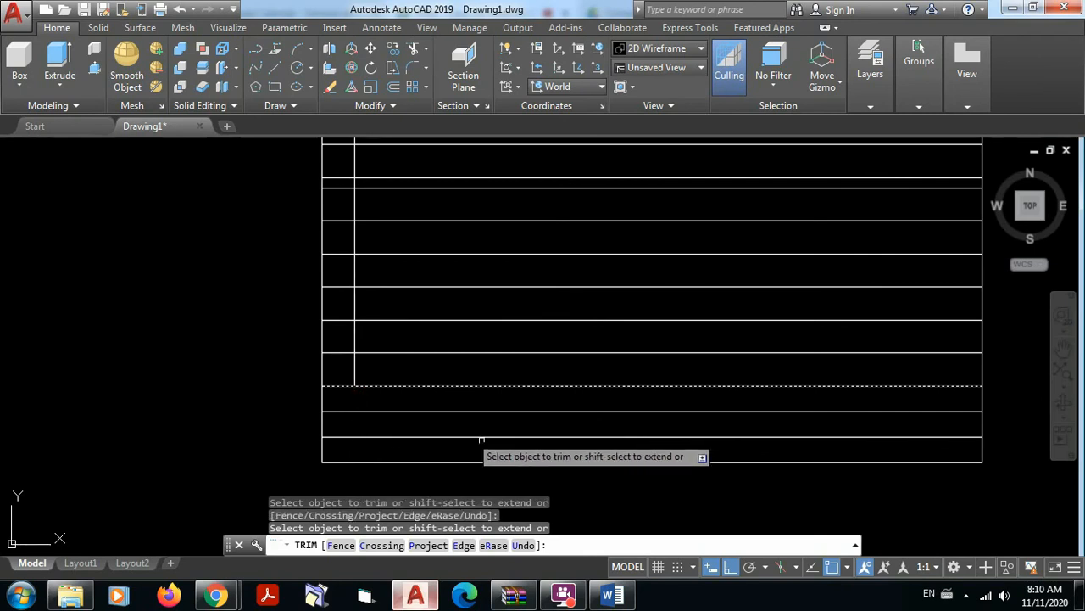
key("Escape")
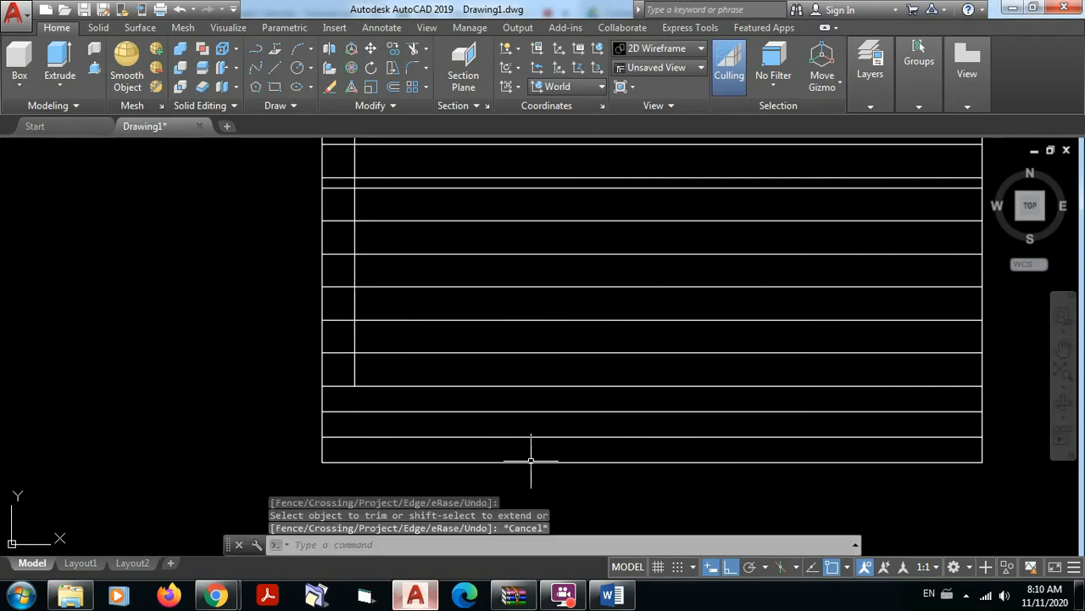
Try offsetting the trimmed vertical line rightward four times in succession at a distance of 1.3, and undo these offsets.
mouse_move(625, 358)
middle_mouse_down()
mouse_move(617, 388)
mouse_move(488, 373)
middle_mouse_up()
scroll(565, 368, "down", 3)
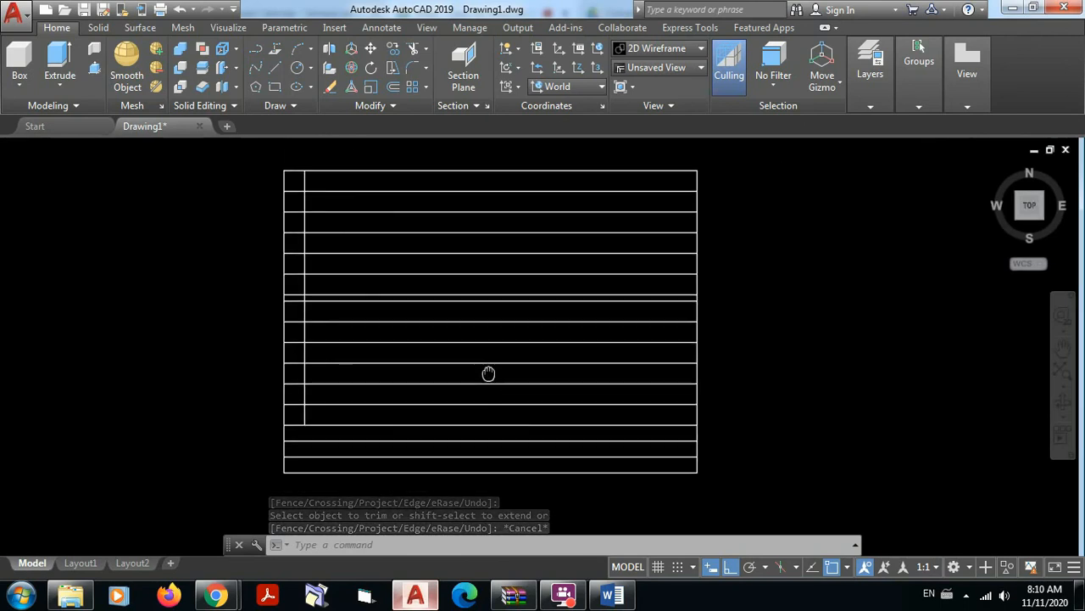
left_click(394, 87)
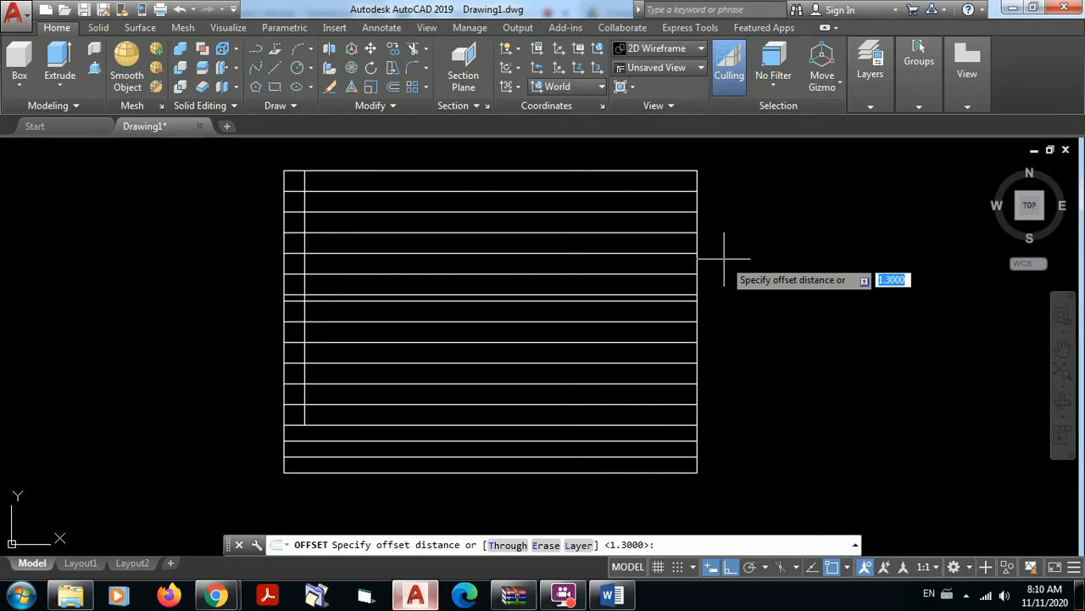
key("Return")
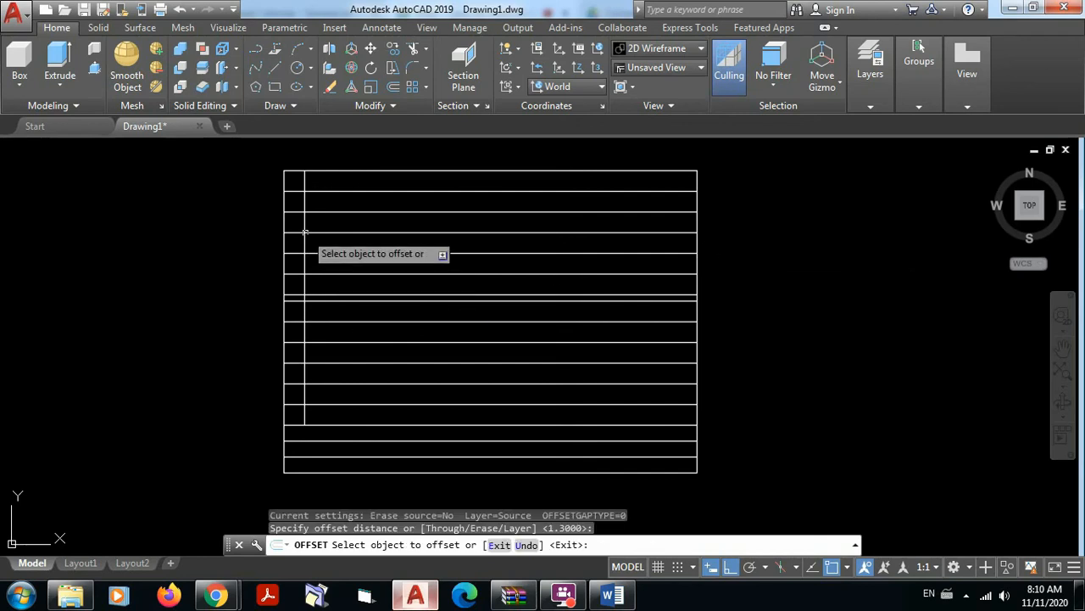
left_click(305, 222)
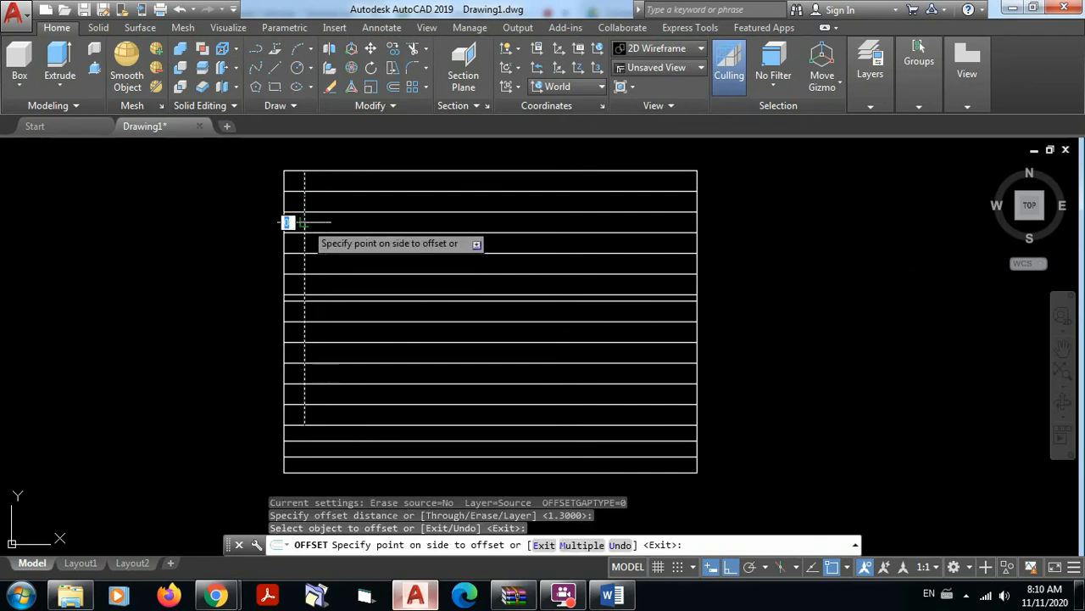
left_click(316, 223)
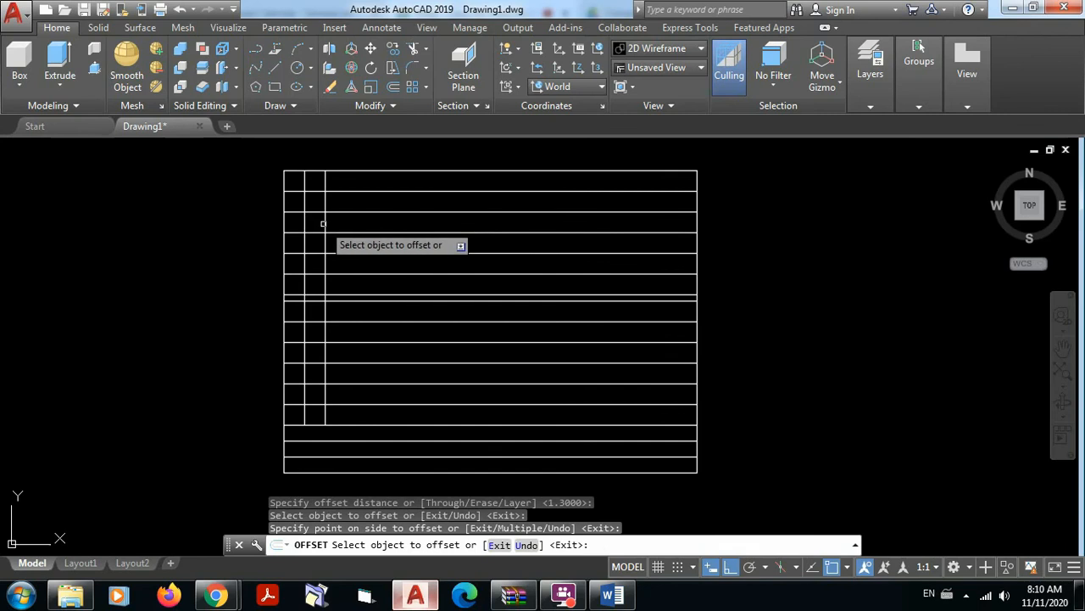
left_click(323, 223)
left_click(355, 223)
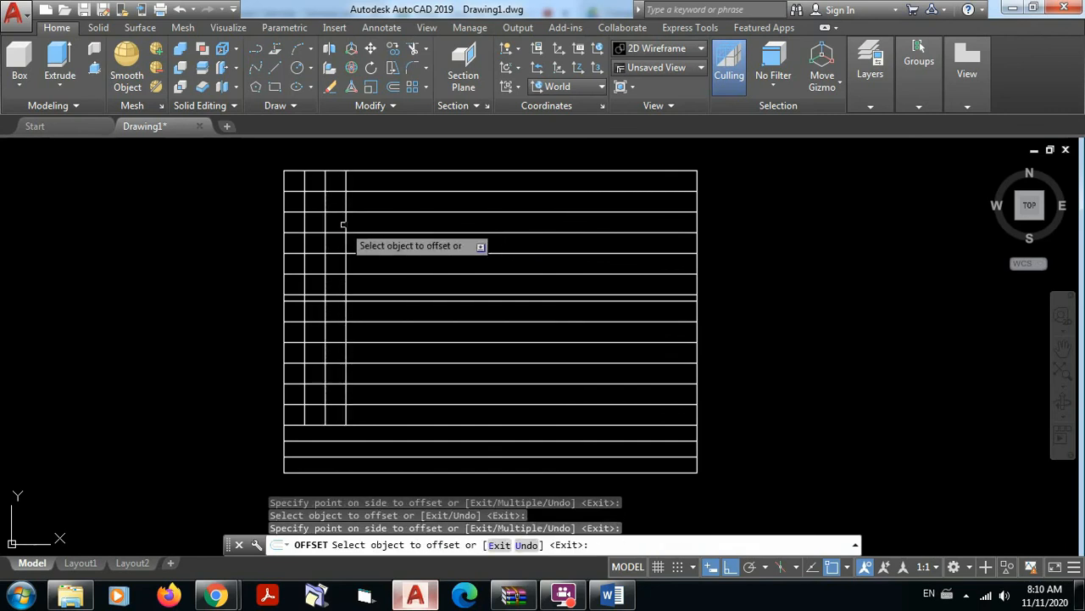
left_click(346, 223)
left_click(368, 225)
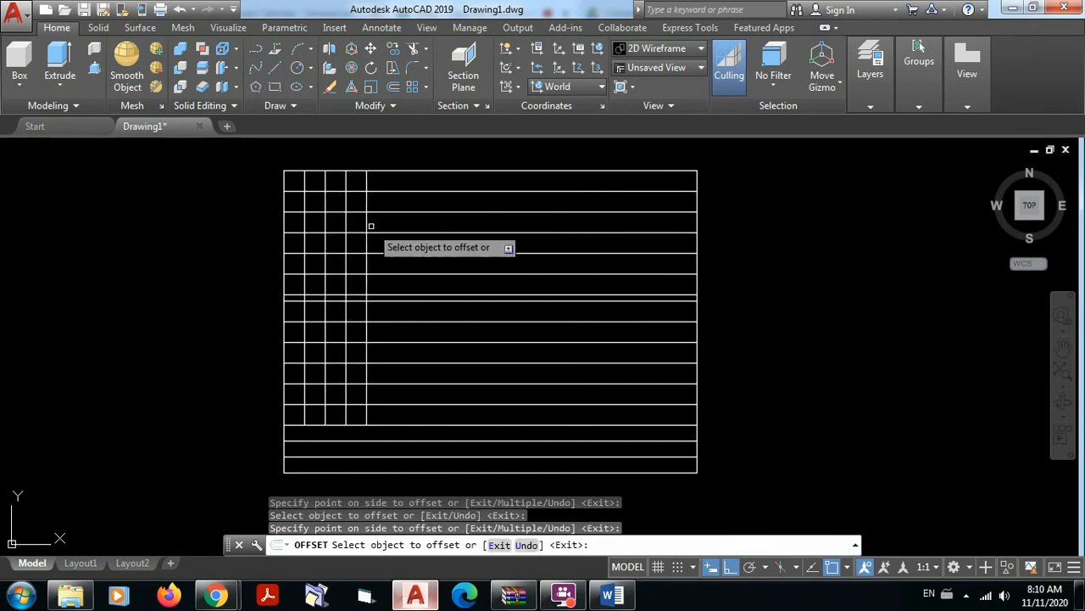
left_click(367, 226)
left_click(398, 229)
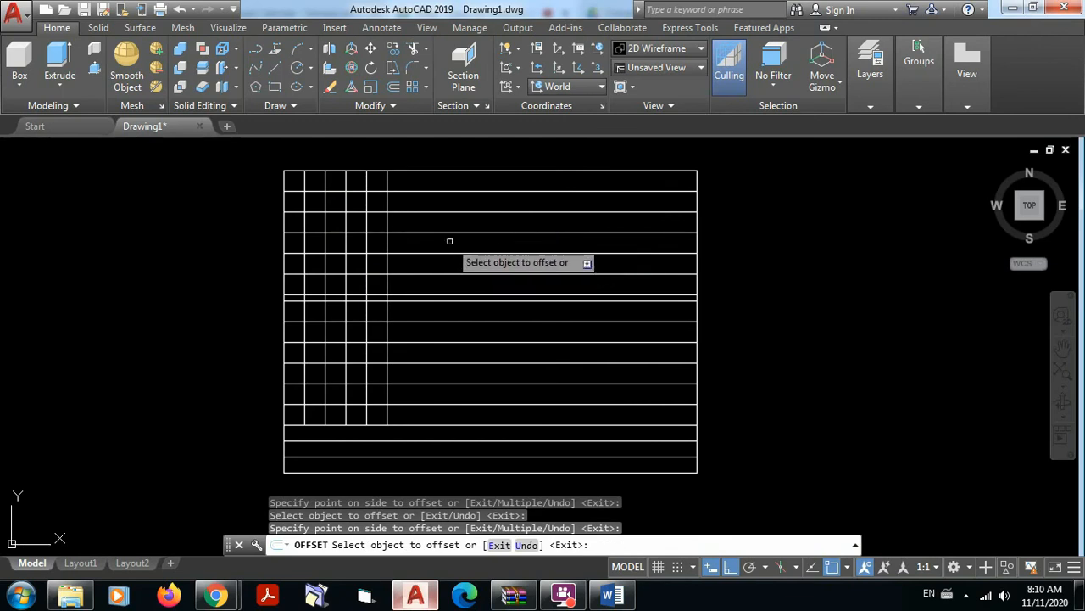
key("Escape")
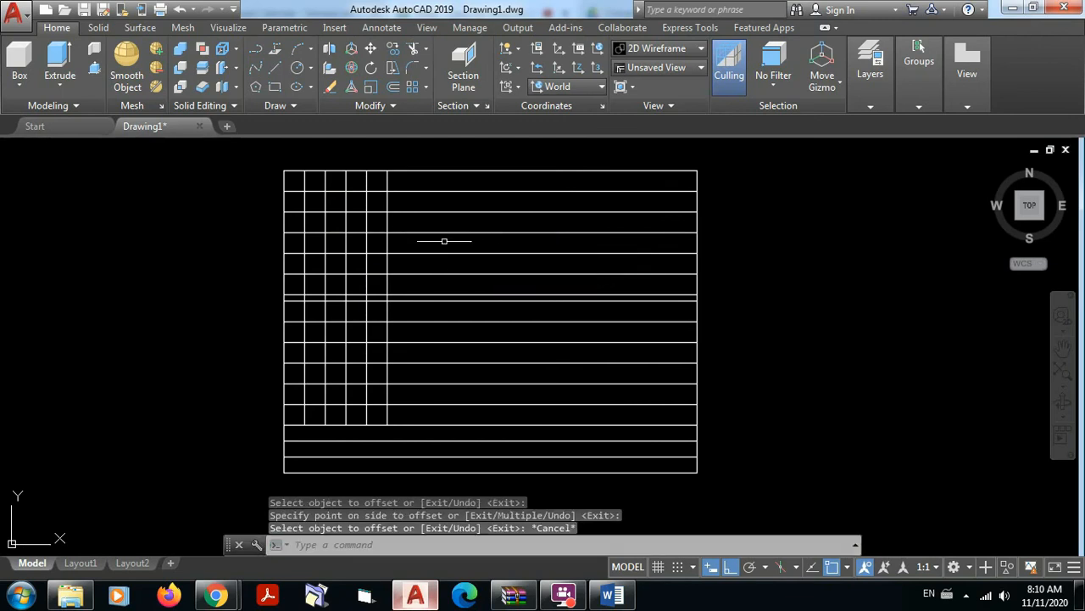
left_click(178, 10)
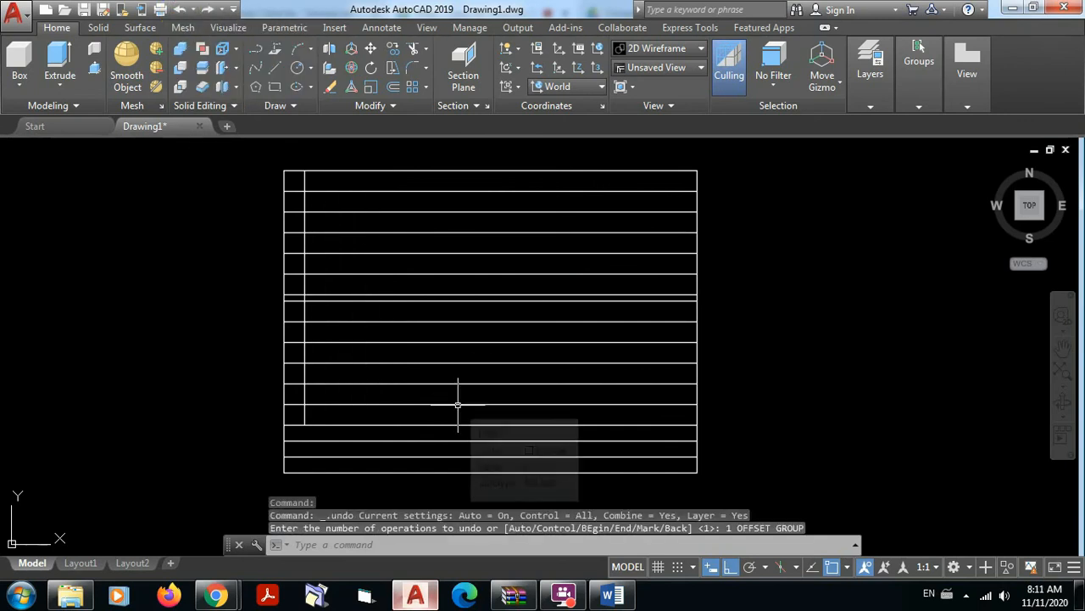
left_click(393, 89)
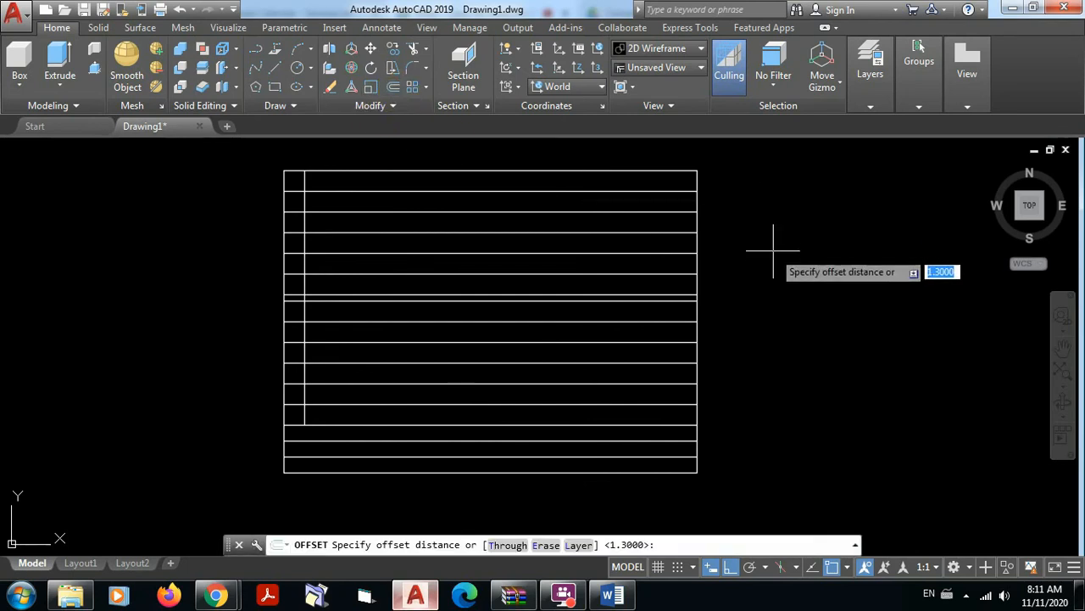
key("Return")
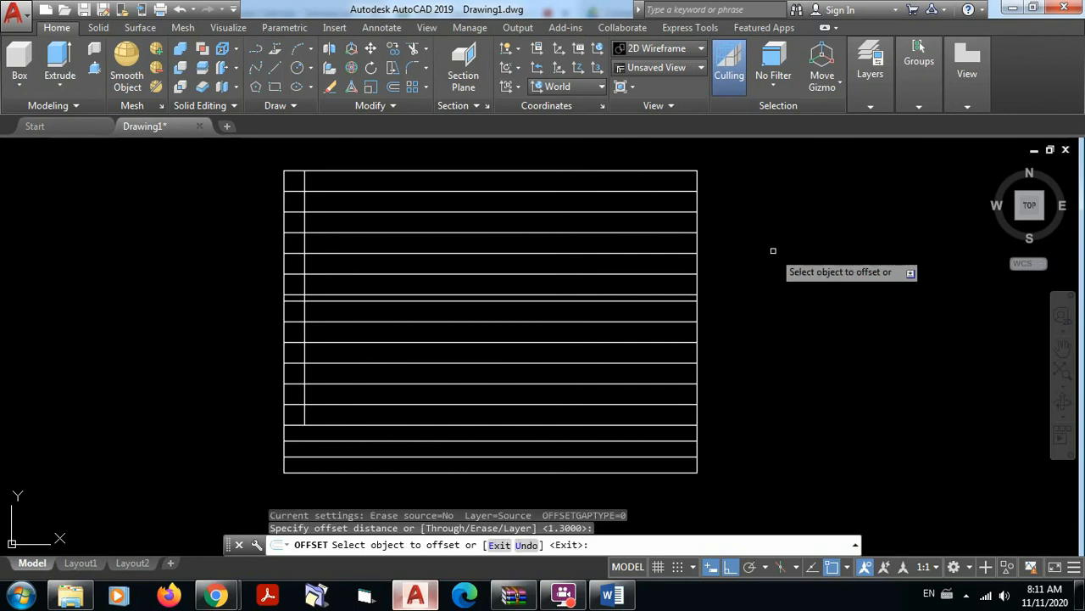
key("Escape")
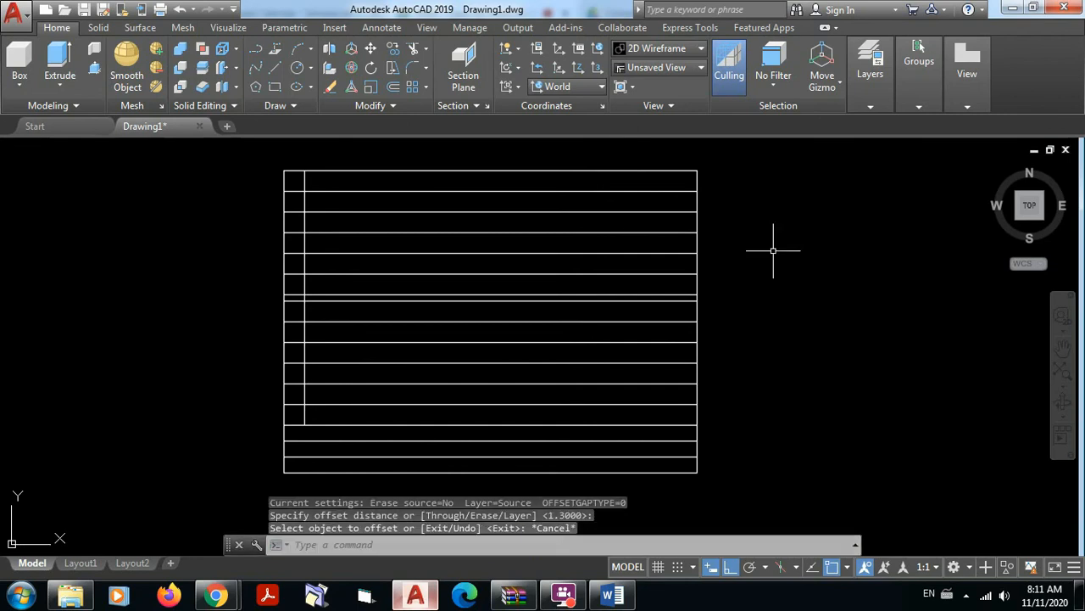
Offset the trimmed vertical line rightward 17 times at a distance of 1.3 with the Multiple option, and end the Offset command.
left_click(392, 84)
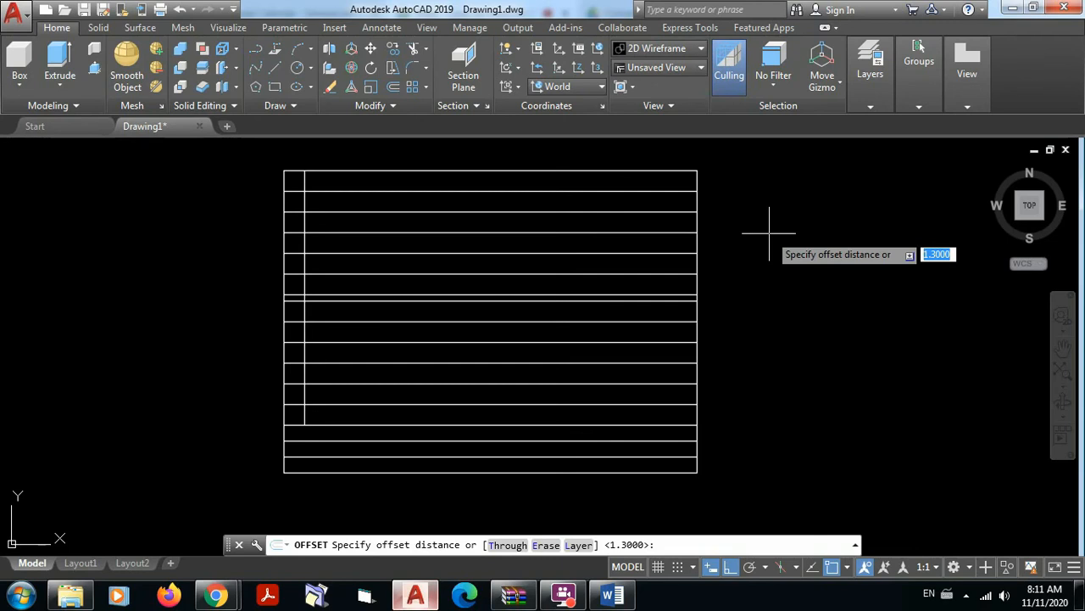
key("Return")
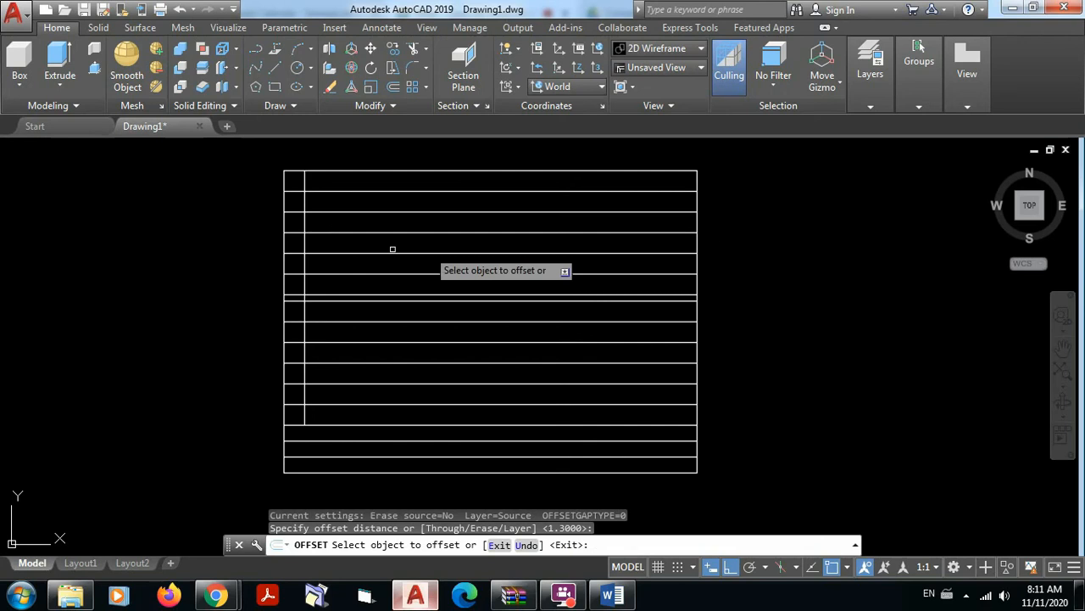
left_click(304, 222)
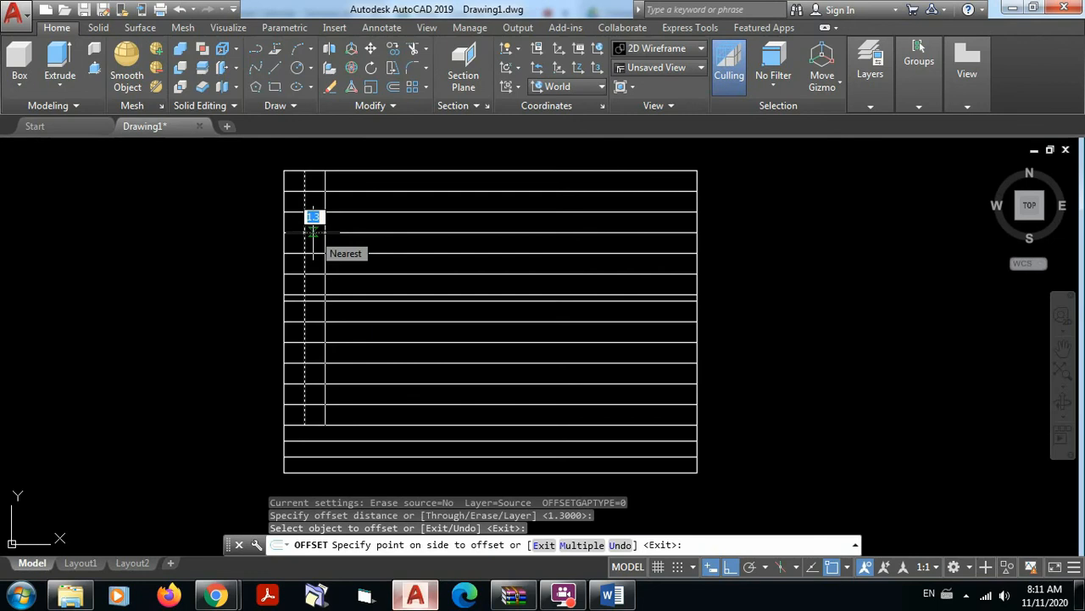
left_click(580, 547)
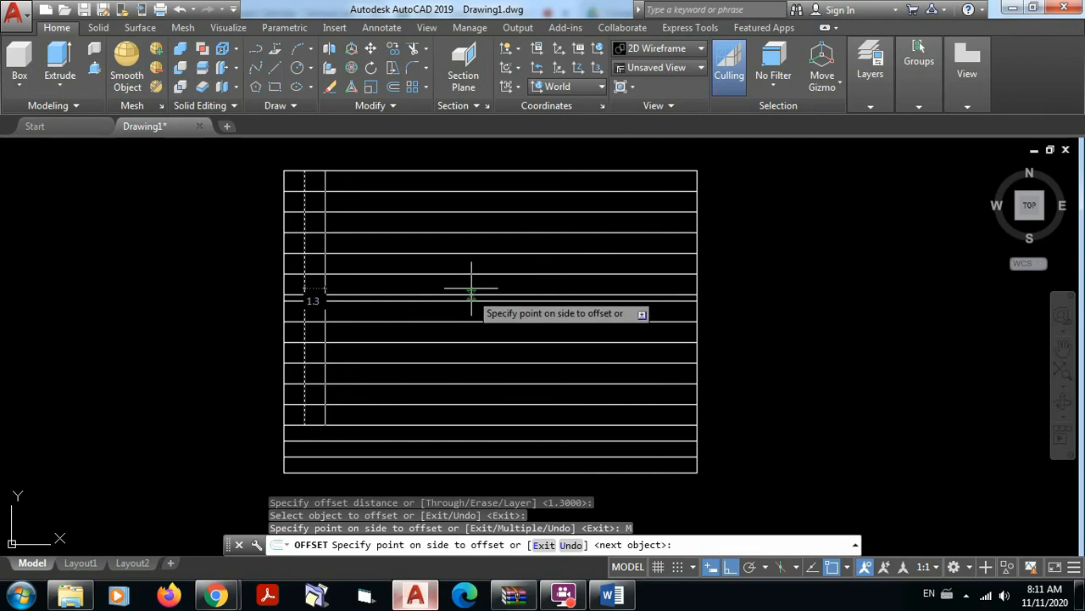
left_click(794, 270)
left_click(794, 270)
left_click(793, 269)
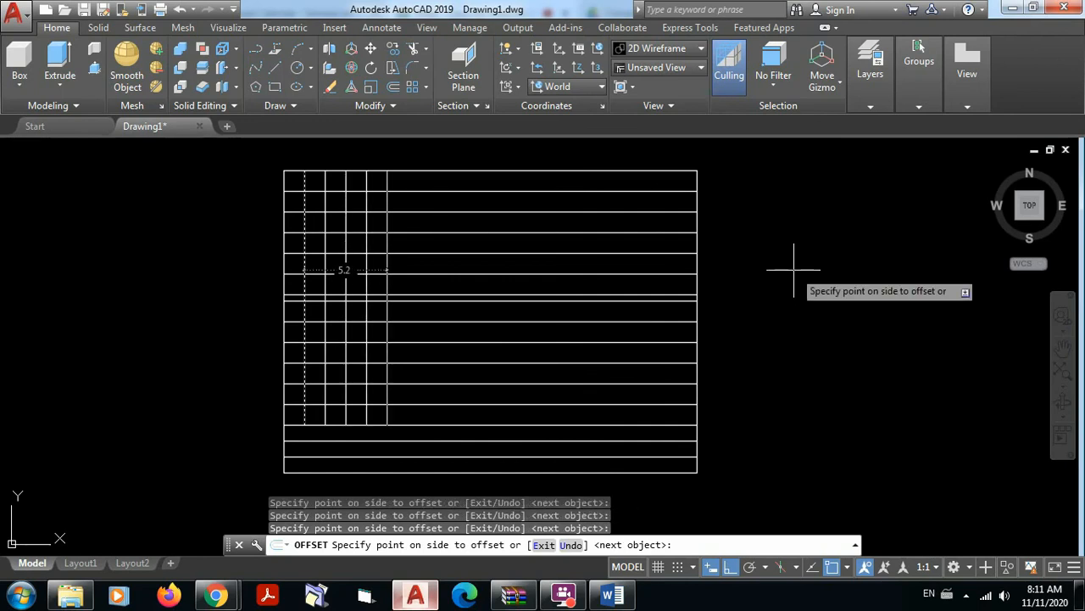
left_click(795, 268)
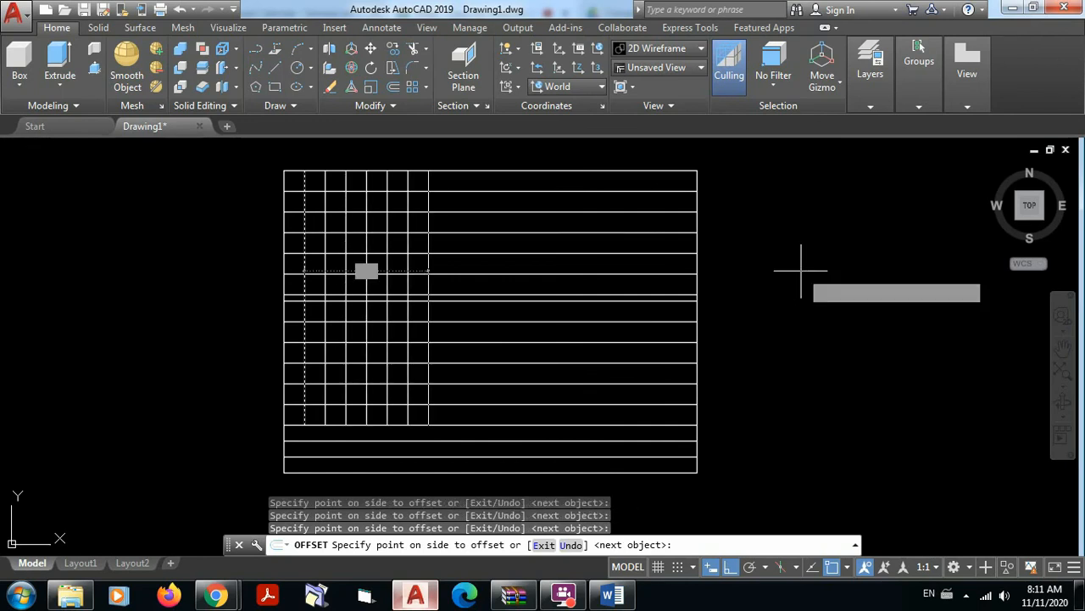
left_click(801, 263)
left_click(801, 262)
left_click(801, 263)
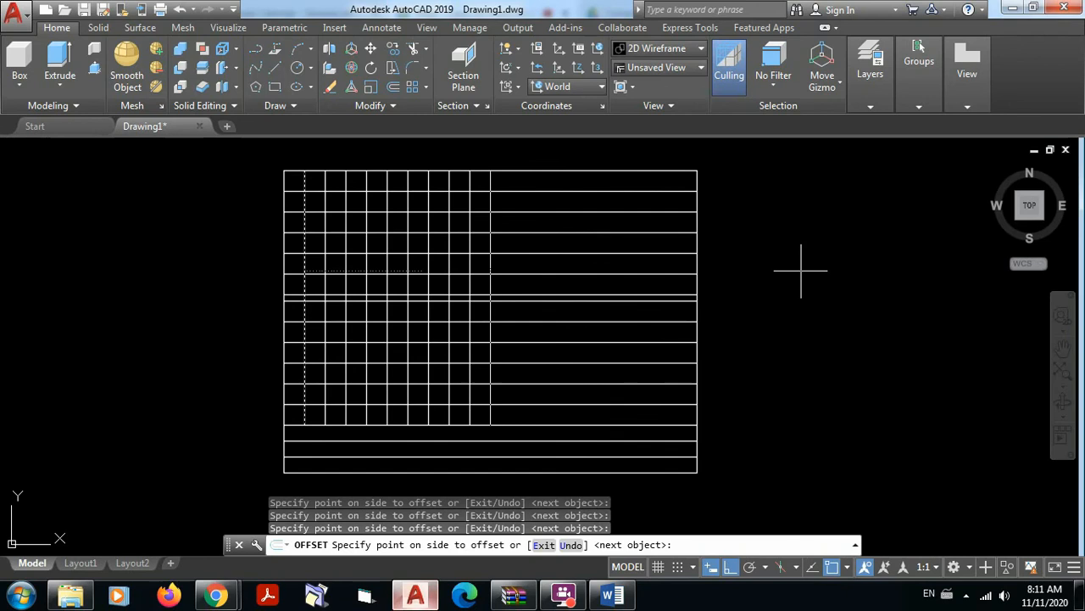
left_click(799, 270)
left_click(800, 270)
left_click(800, 270)
left_click(800, 269)
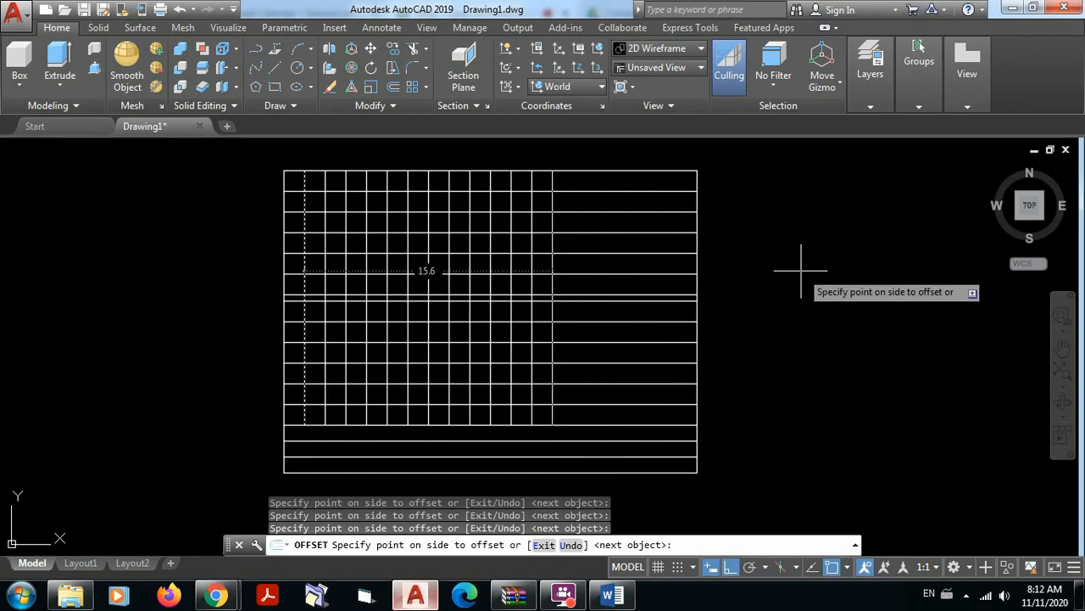
left_click(800, 271)
left_click(800, 271)
left_click(800, 271)
left_click(800, 270)
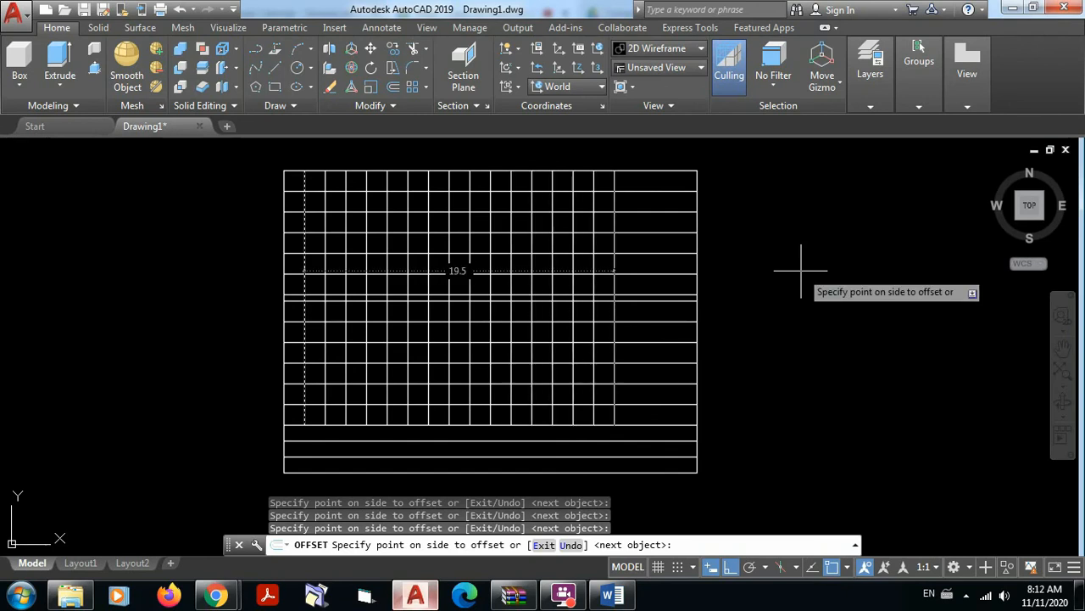
left_click(800, 271)
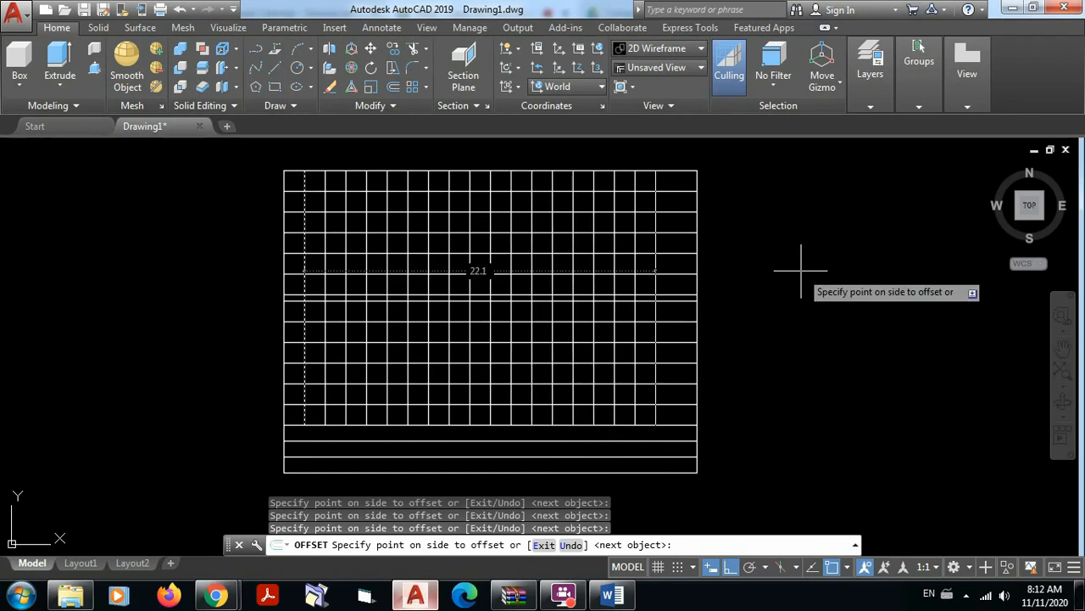
left_click(800, 271)
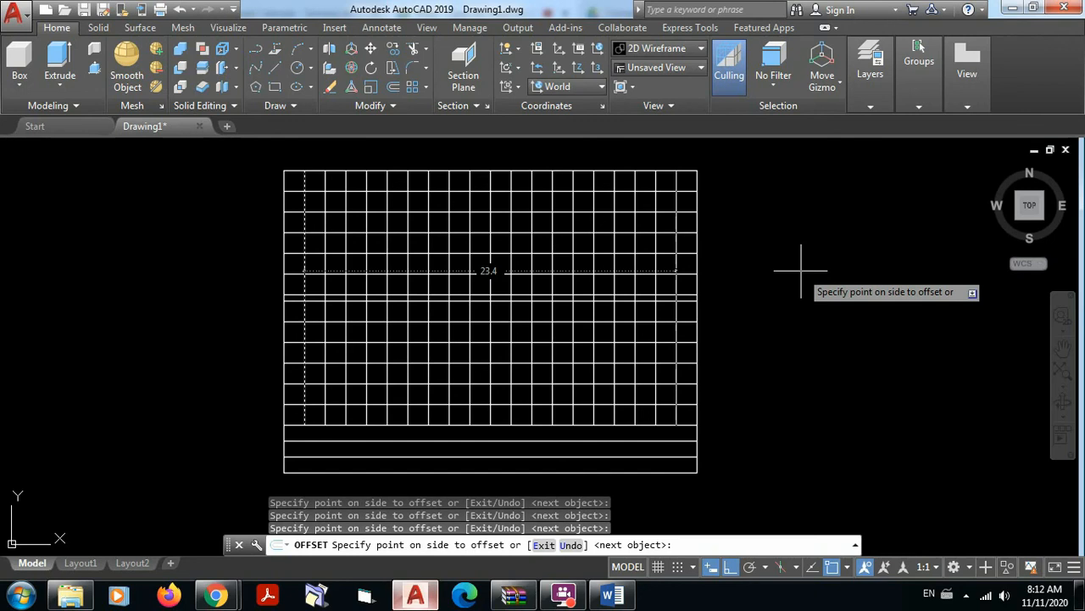
key("Escape")
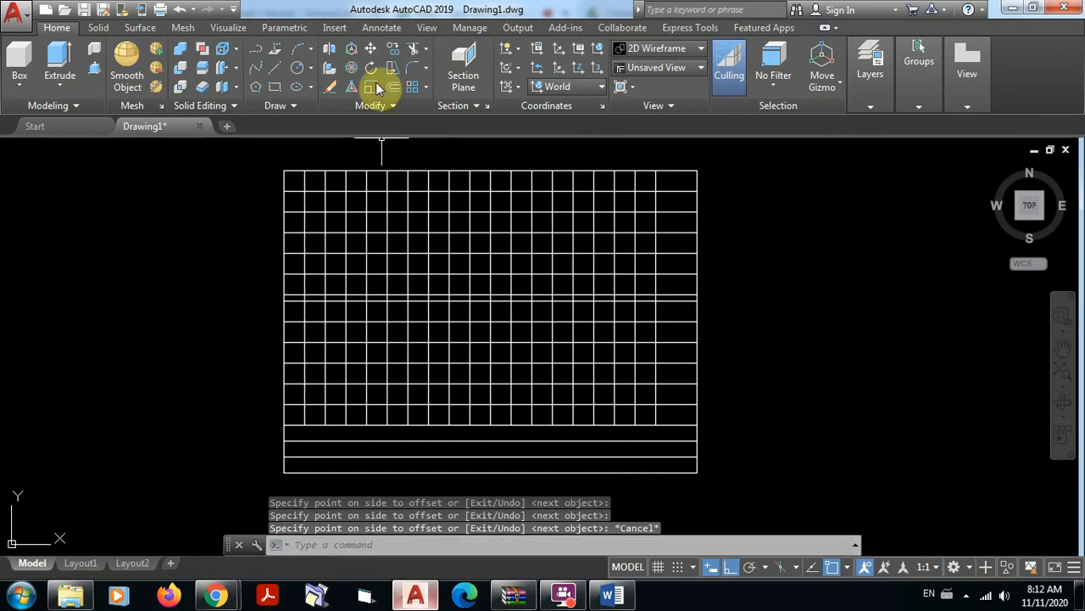
Undo the last group of offsets, and offset the trimmed vertical line rightward four successive times at a distance of 1.3.
left_click(180, 9)
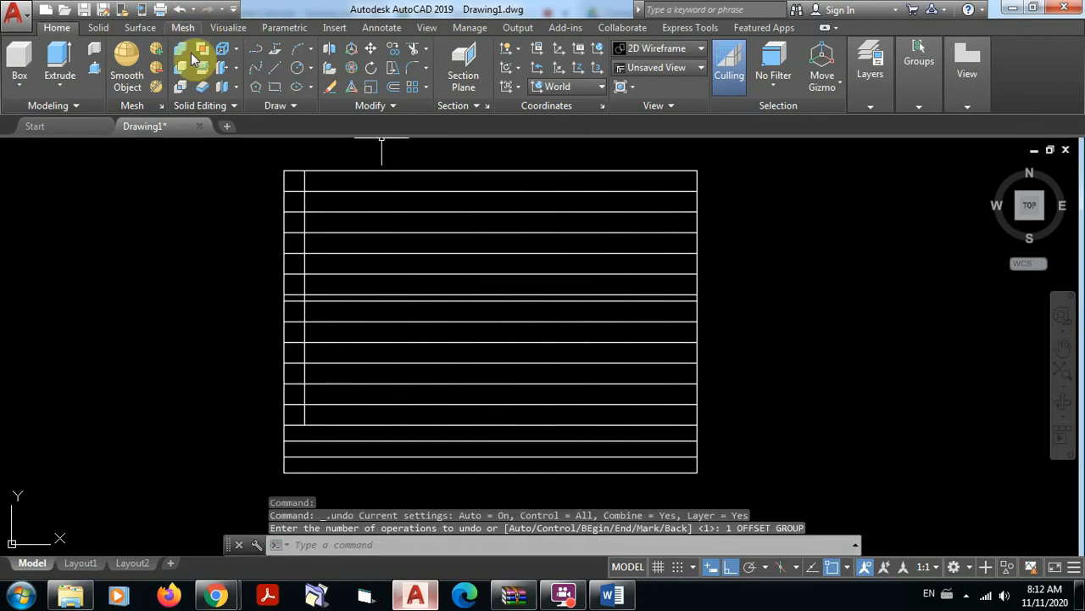
left_click(394, 88)
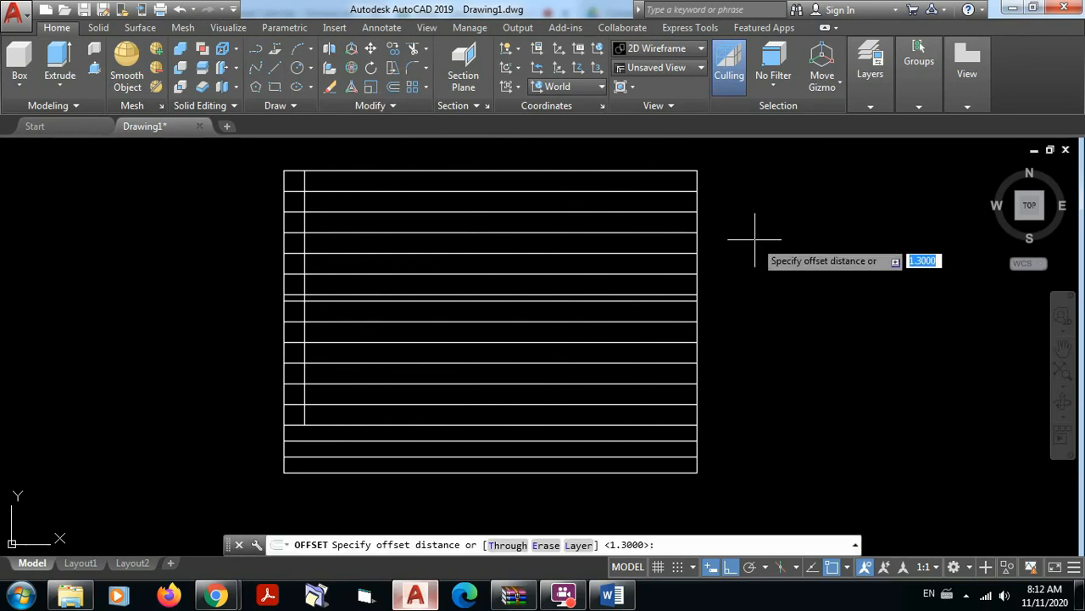
key("Return")
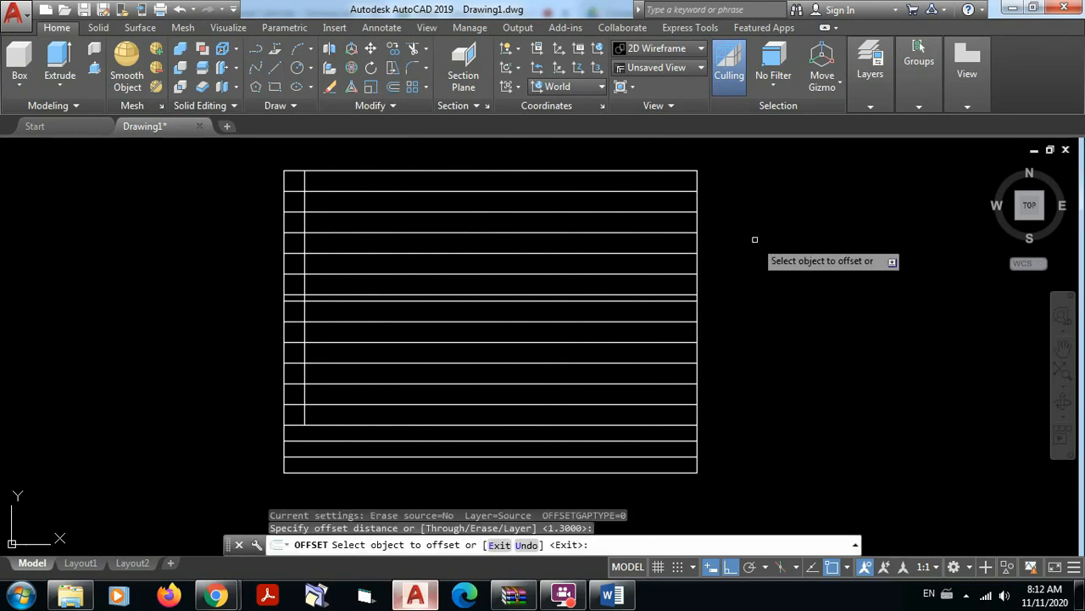
left_click(304, 222)
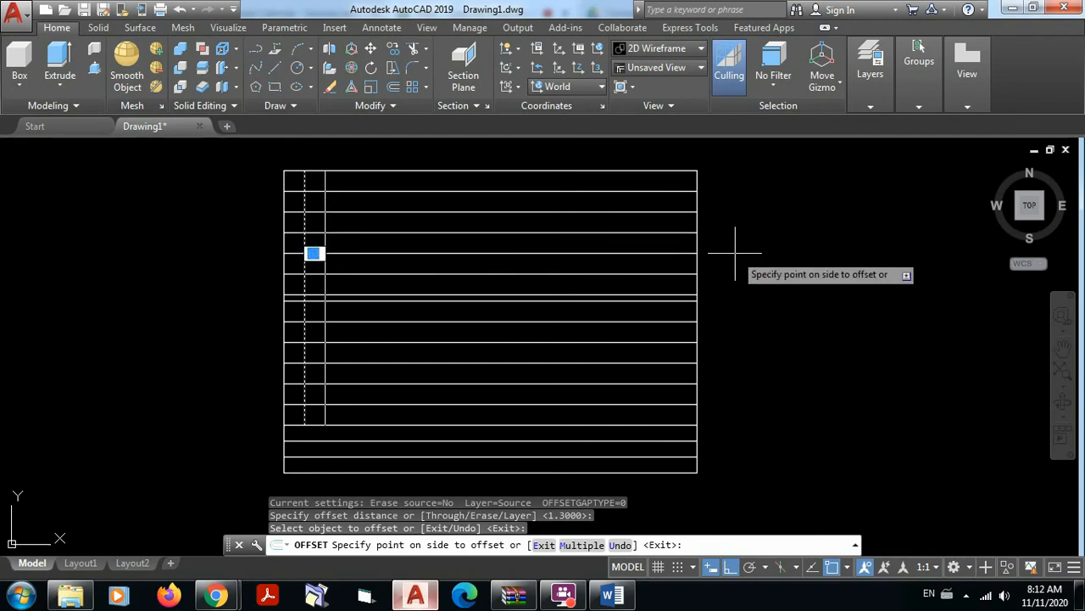
left_click(698, 232)
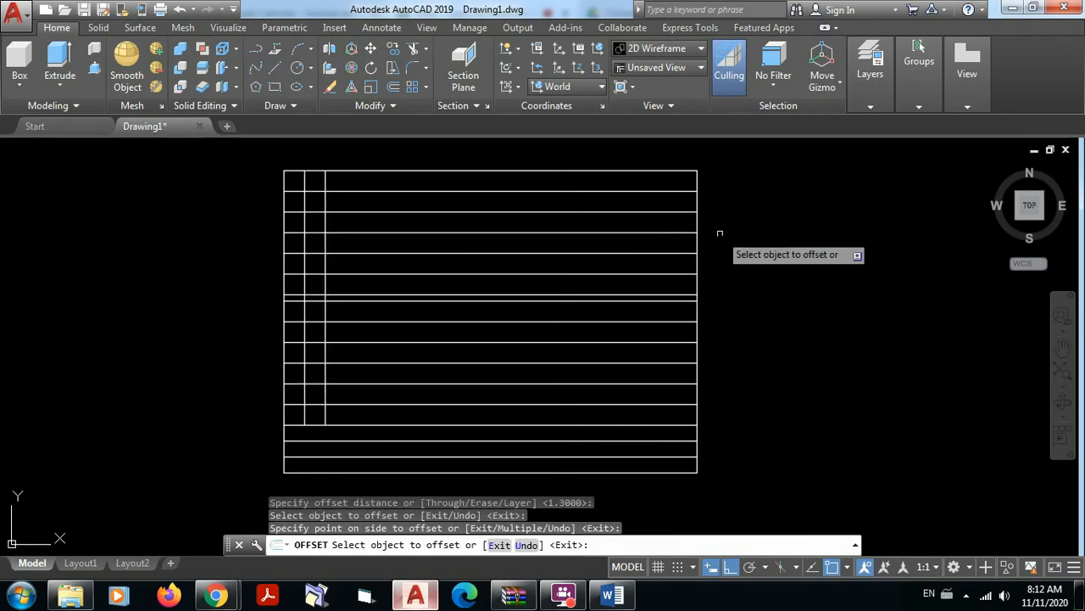
left_click(325, 222)
left_click(765, 237)
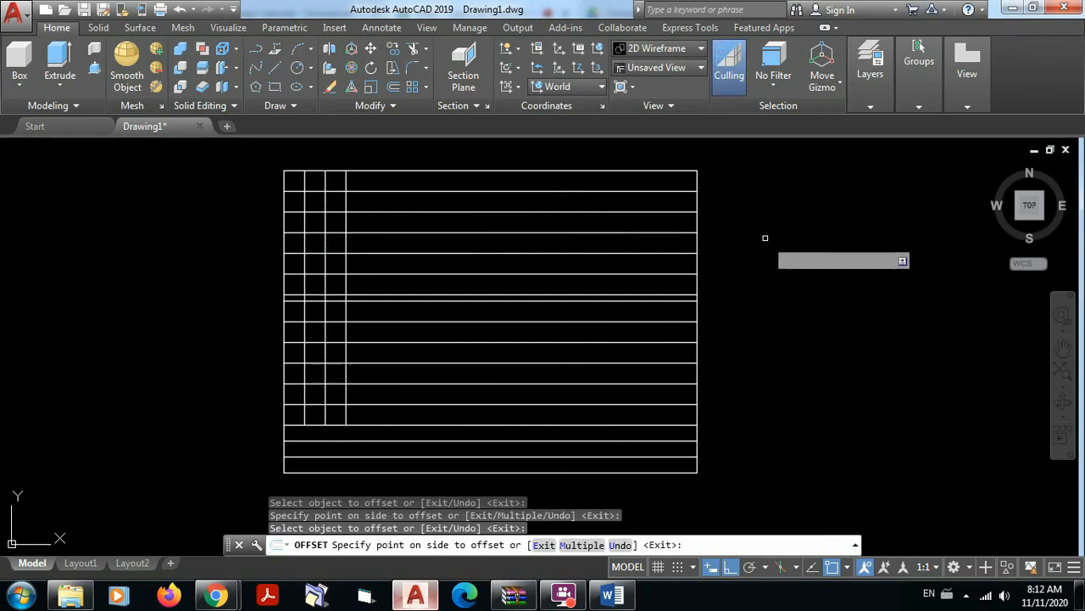
left_click(346, 221)
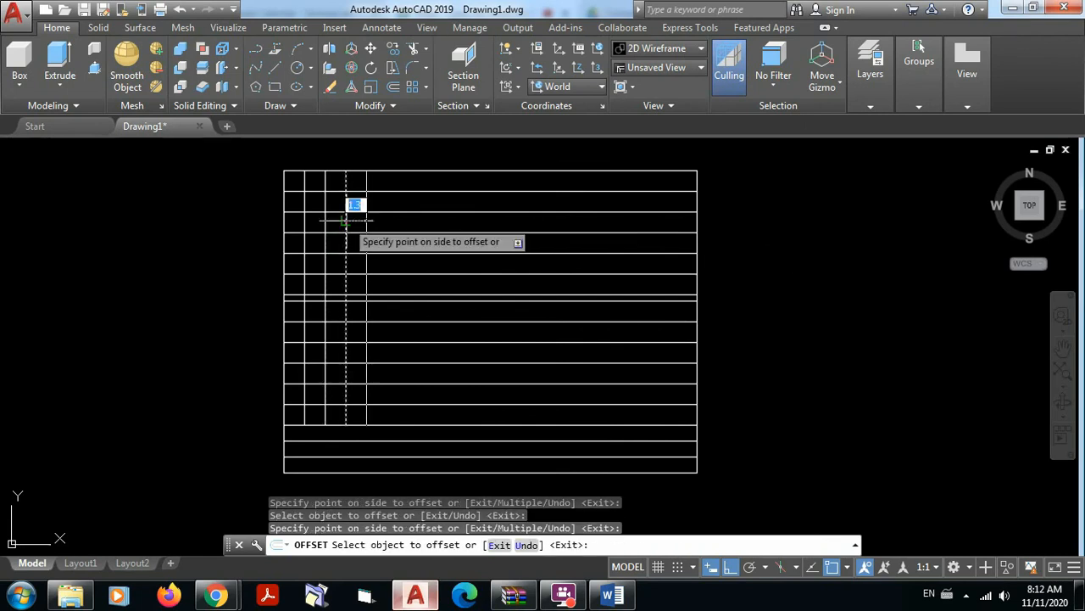
left_click(731, 236)
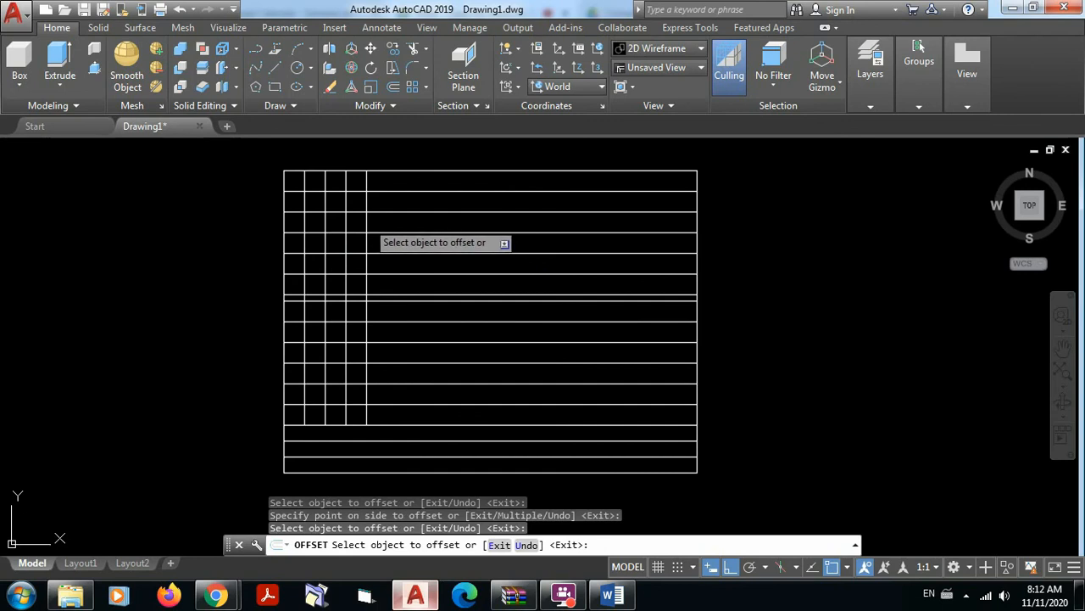
left_click(366, 222)
left_click(751, 242)
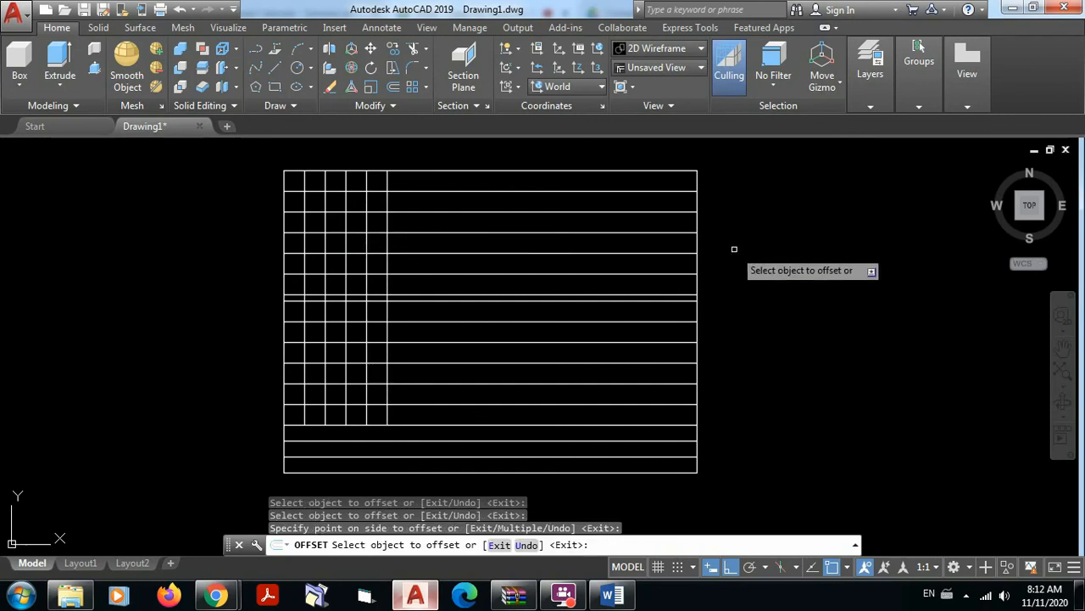
Offset the fifth inner vertical line rightward 14 times at a distance of 1.3 with the Multiple option, and end the Offset command.
left_click(389, 86)
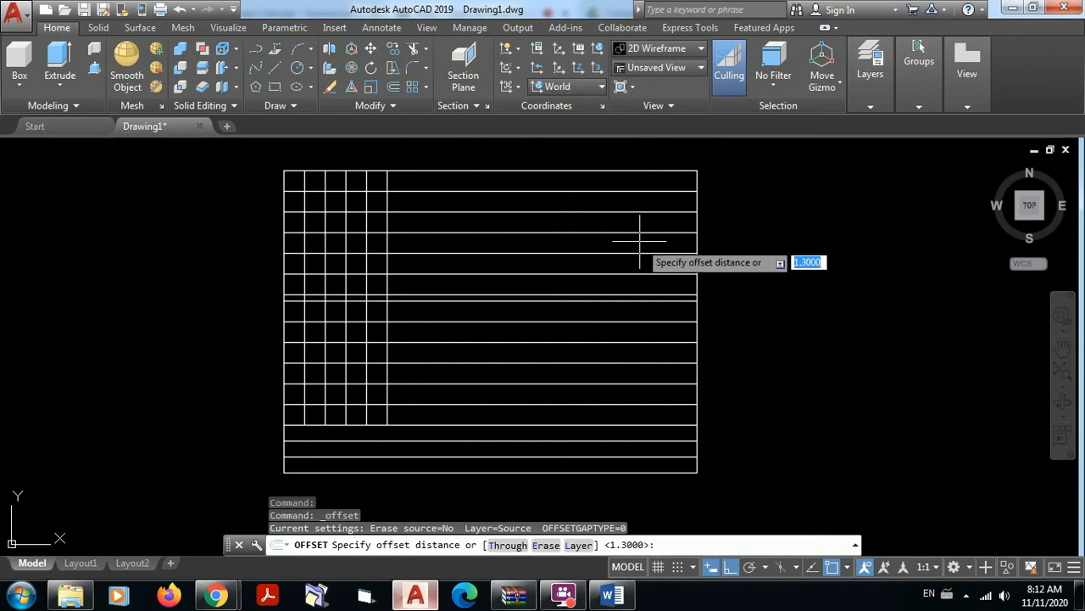
key("Return")
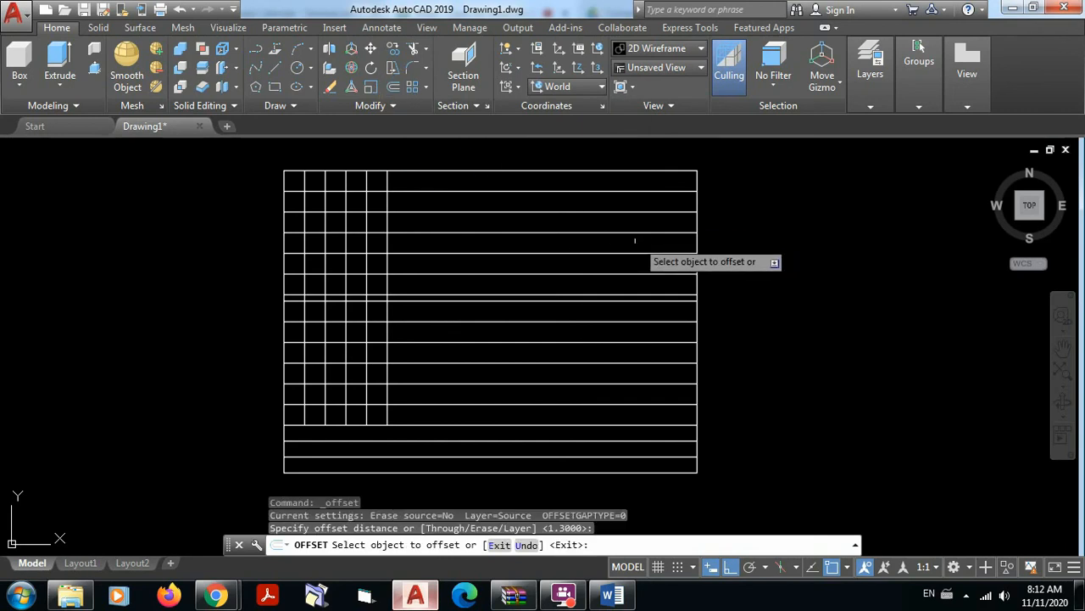
left_click(388, 243)
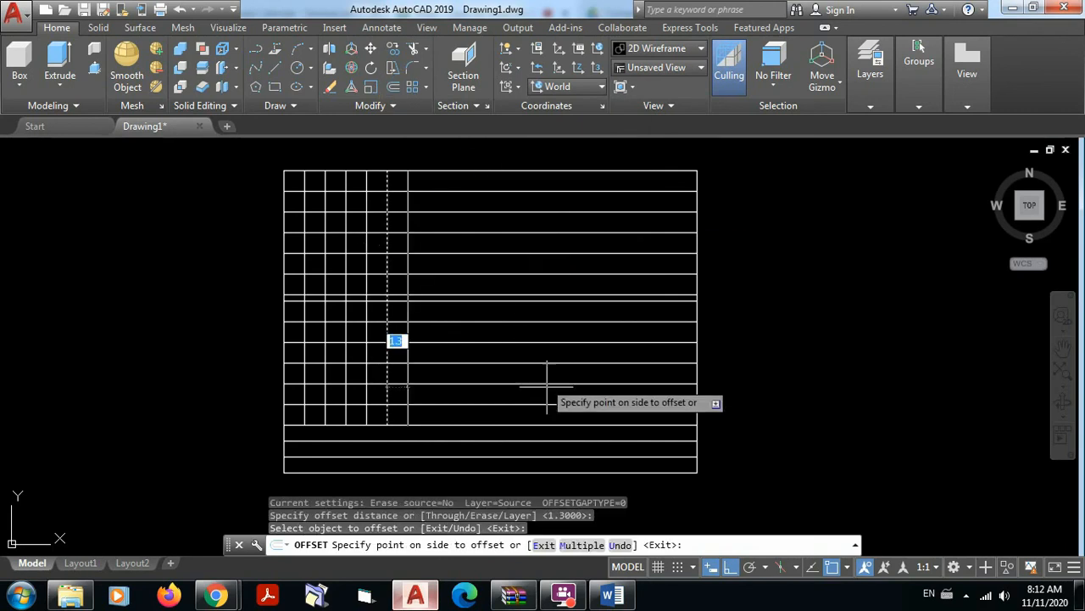
left_click(580, 544)
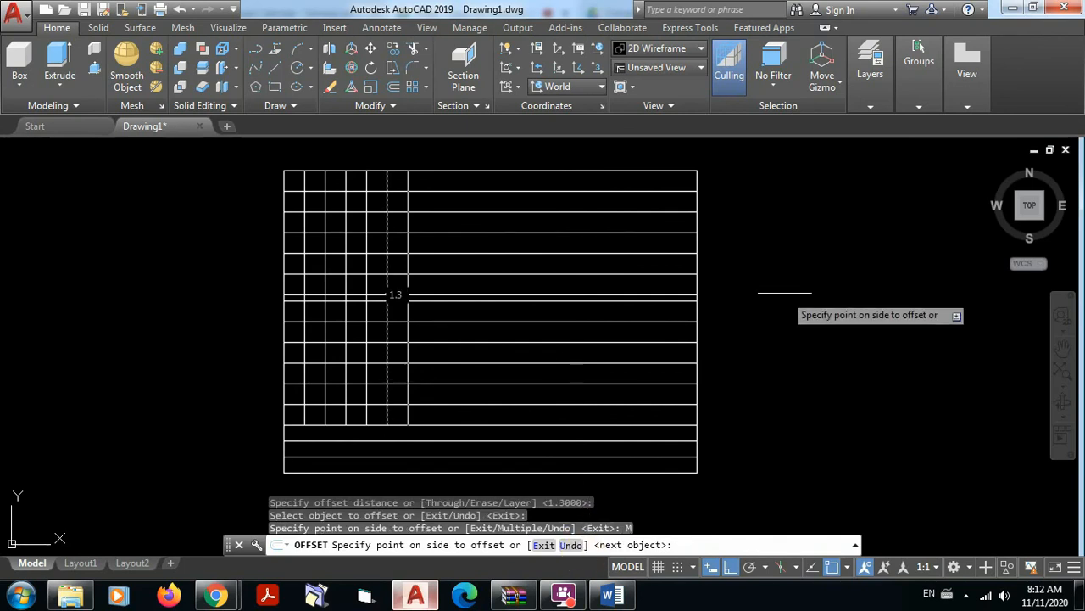
left_click(769, 276)
left_click(769, 276)
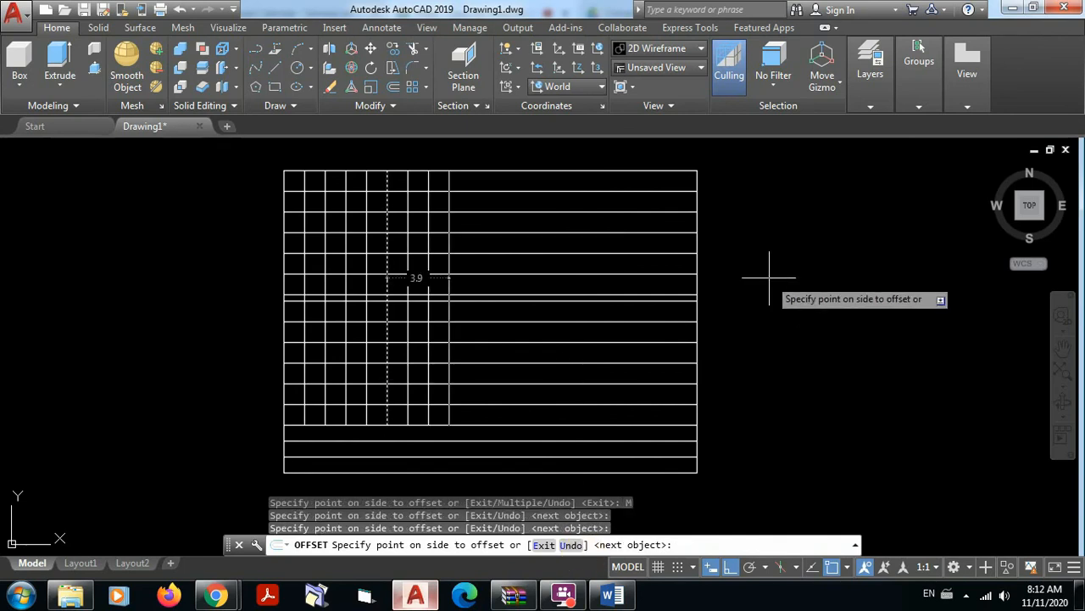
left_click(769, 276)
left_click(769, 276)
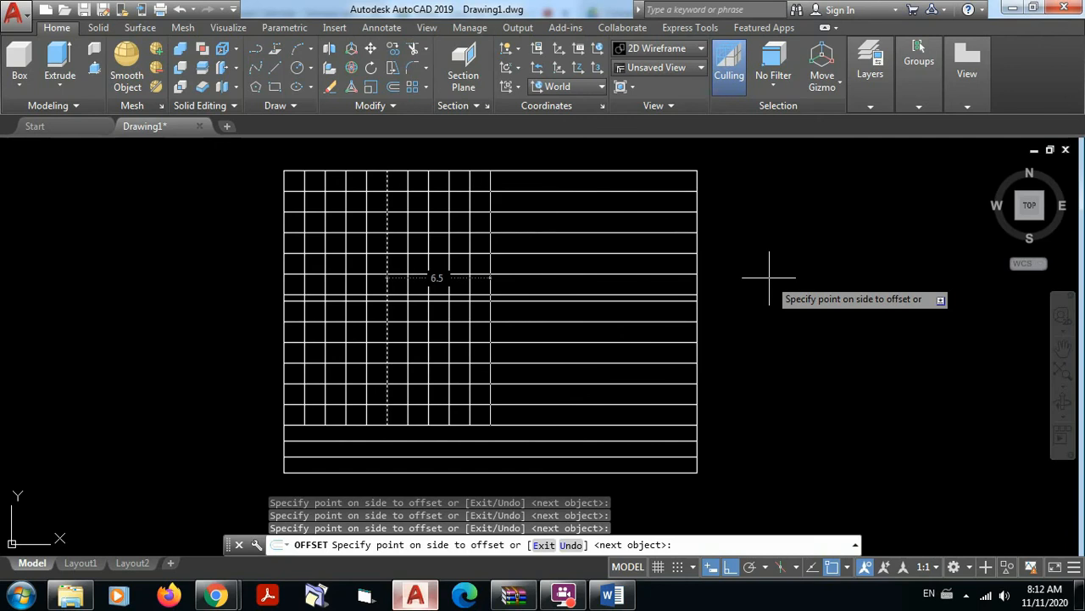
left_click(769, 276)
left_click(769, 277)
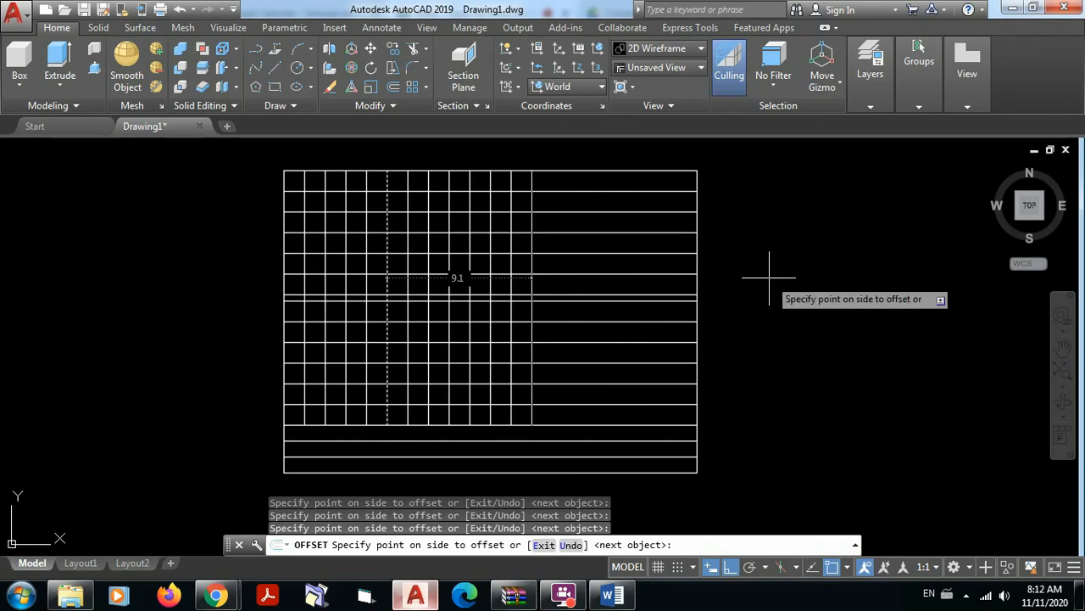
left_click(769, 277)
left_click(769, 276)
left_click(769, 276)
left_click(769, 277)
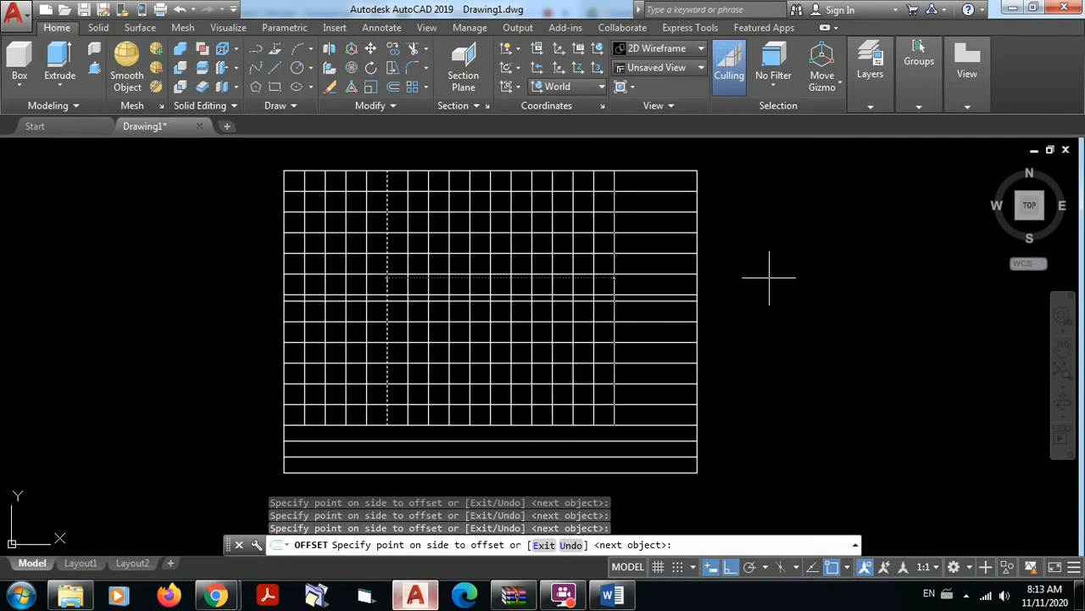
left_click(769, 276)
left_click(770, 276)
left_click(769, 276)
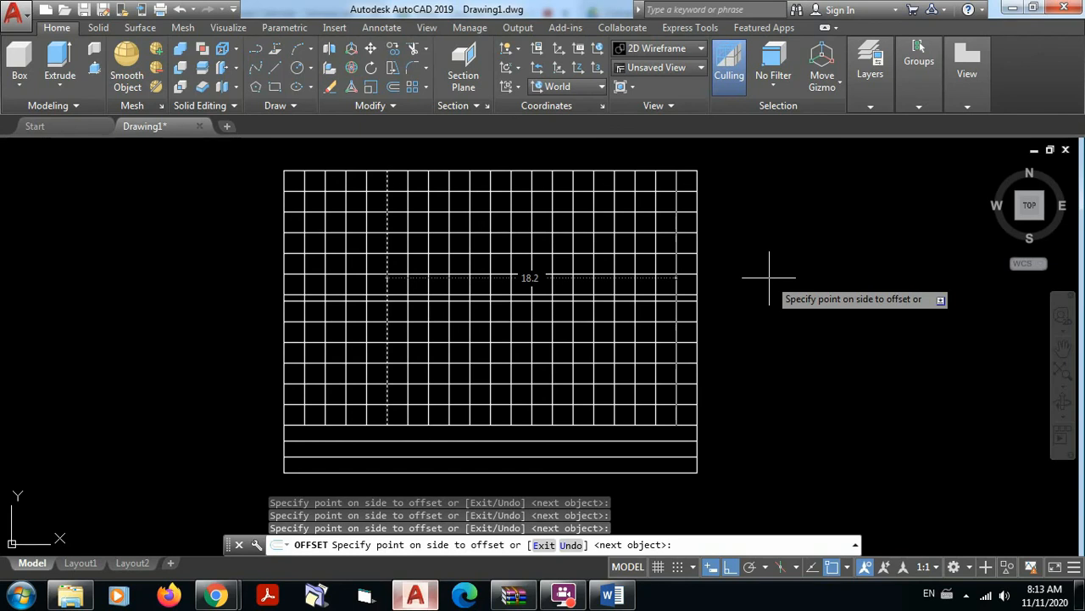
key("Escape")
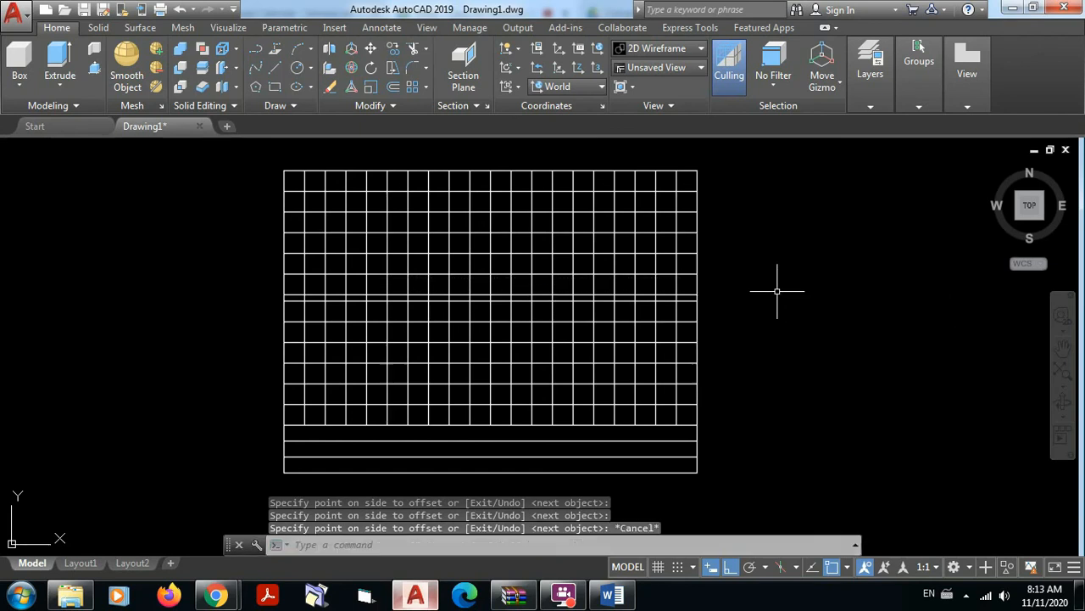
Examine the rectangle's right edge by highlighting it directly and with selection windows, clearing the selection each time.
left_click(696, 205)
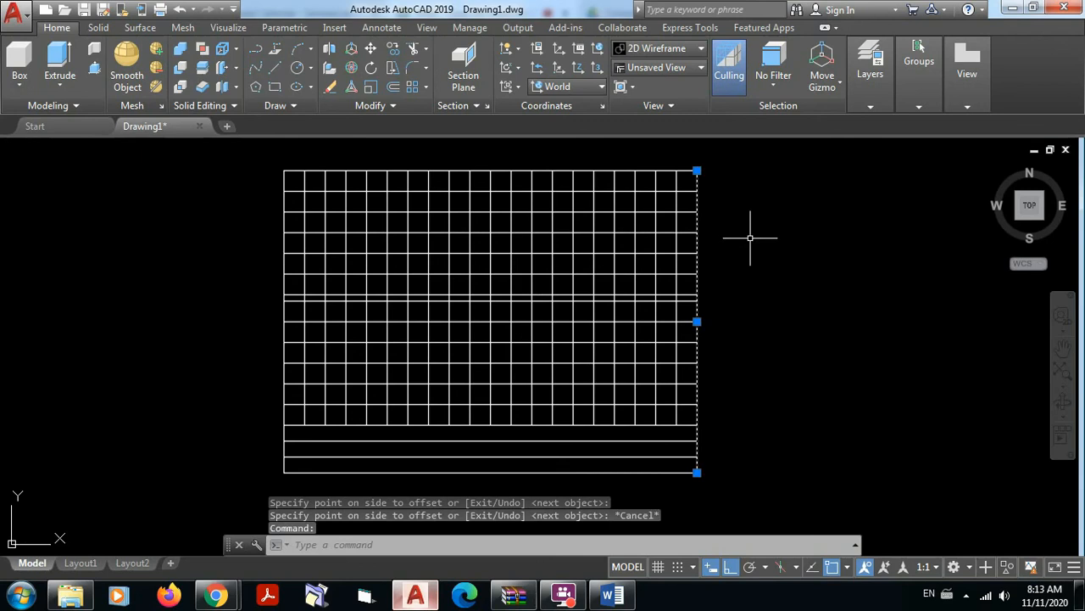
key("Escape")
left_click(688, 148)
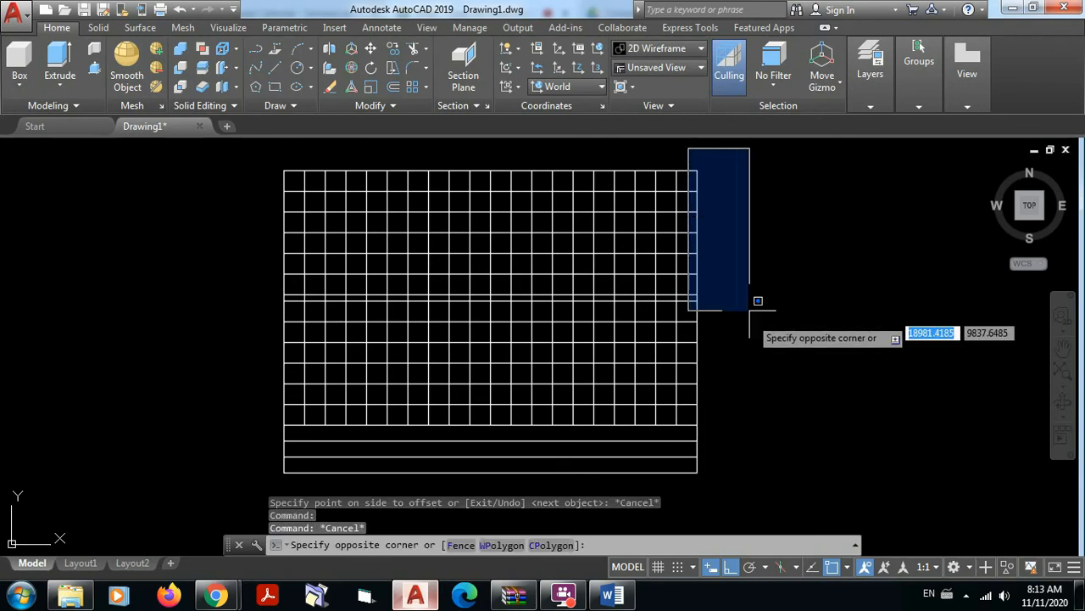
left_click(735, 436)
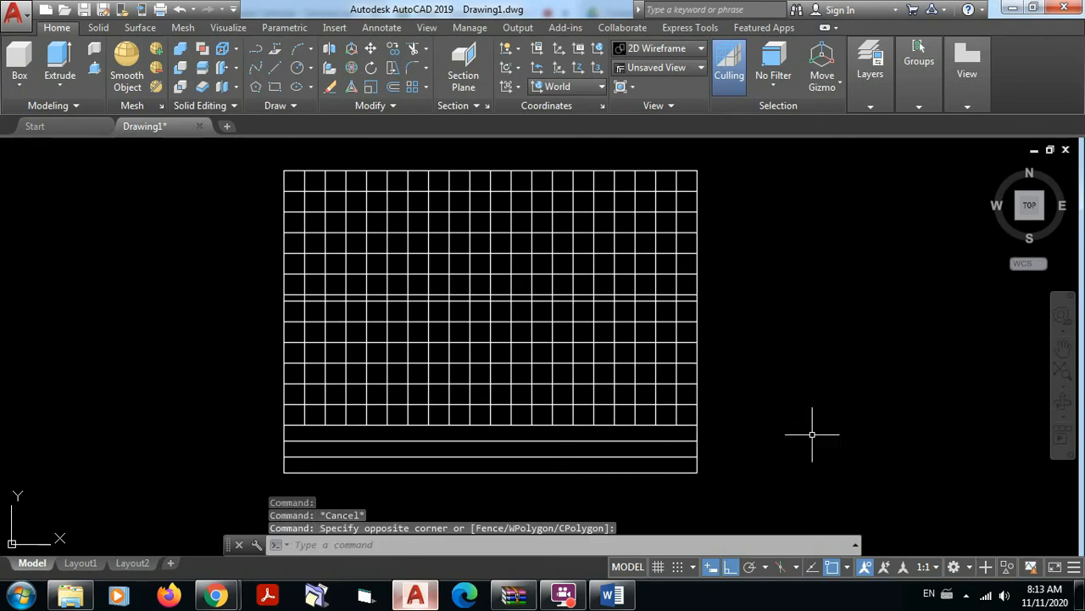
left_click(688, 151)
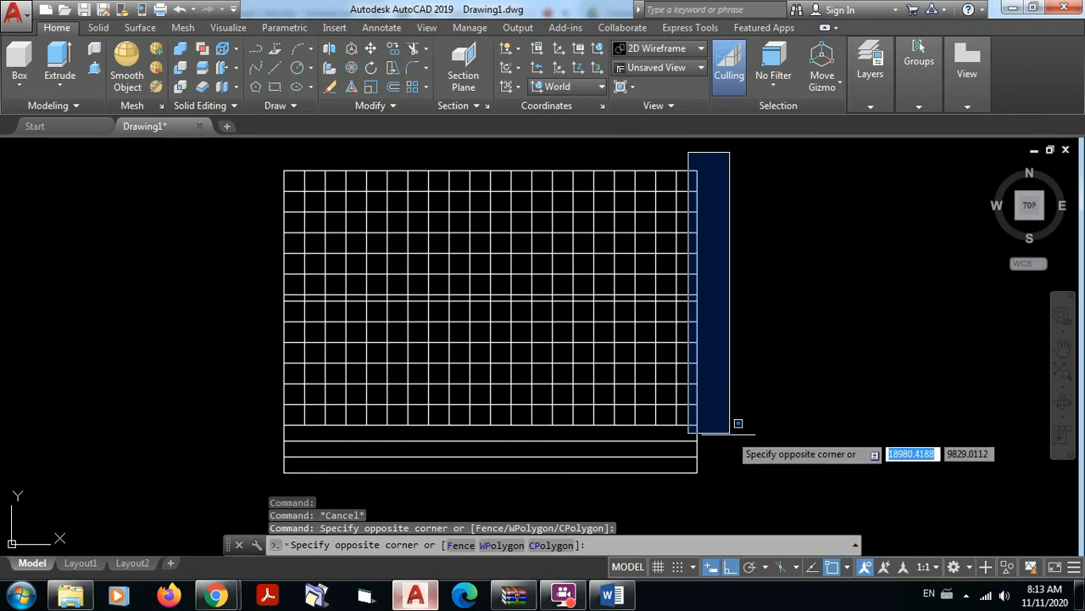
left_click(723, 482)
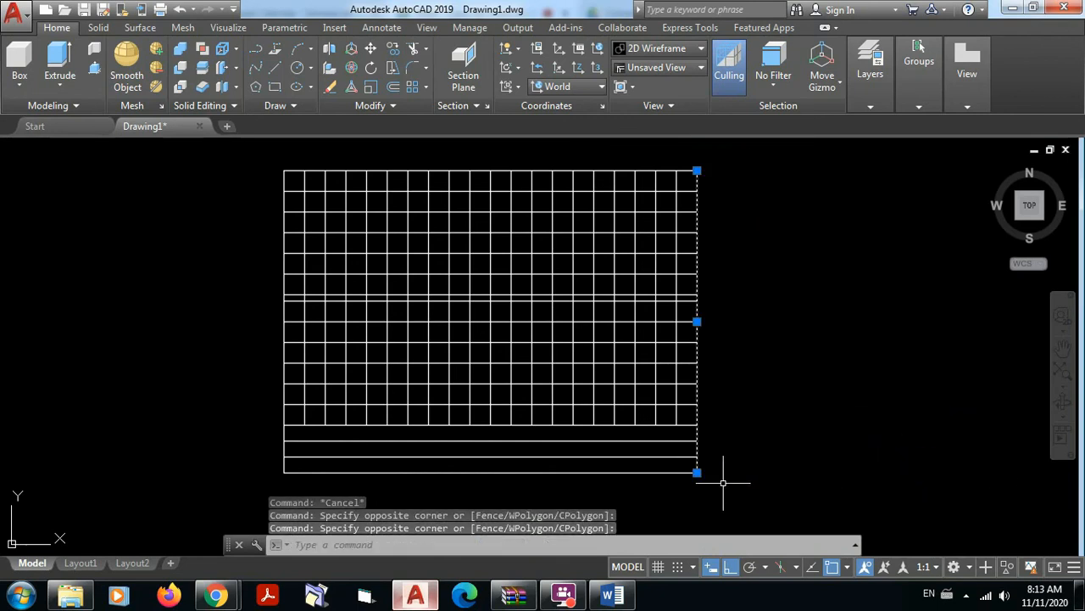
key("Escape")
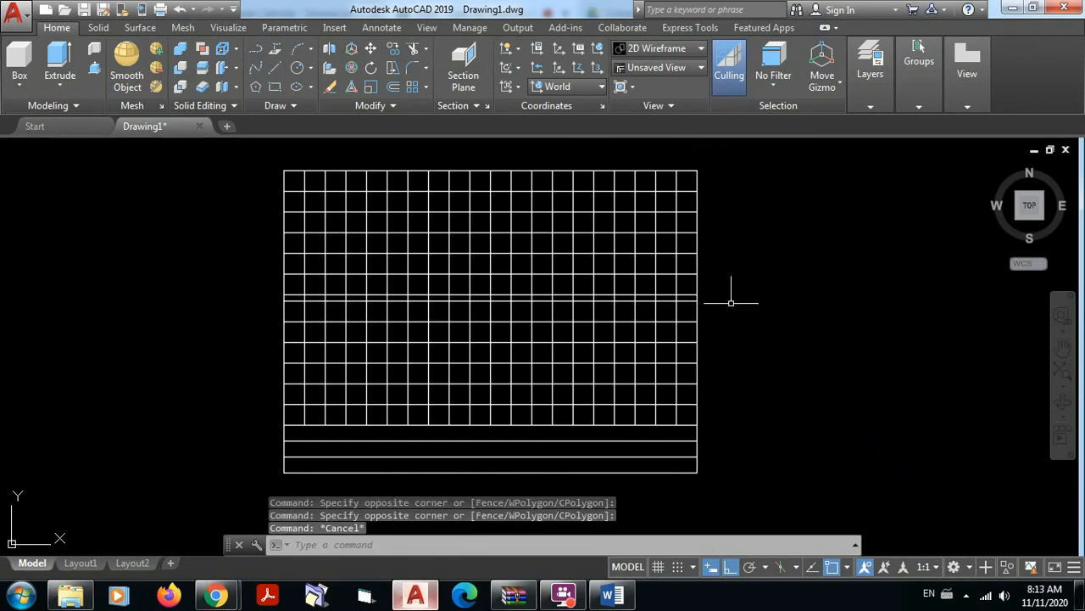
left_click(684, 163)
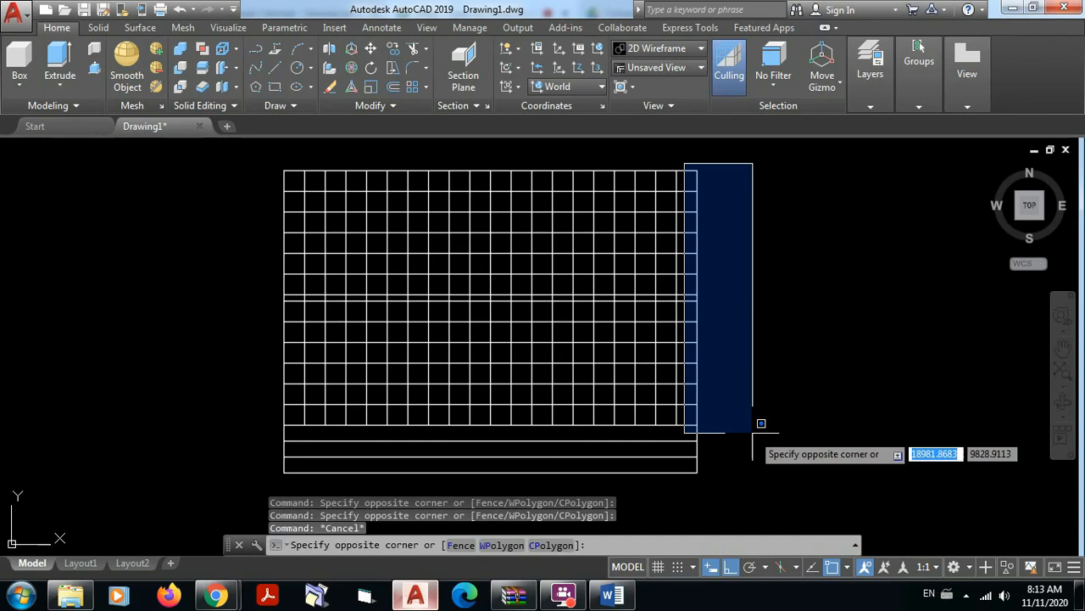
left_click(752, 433)
key("Escape")
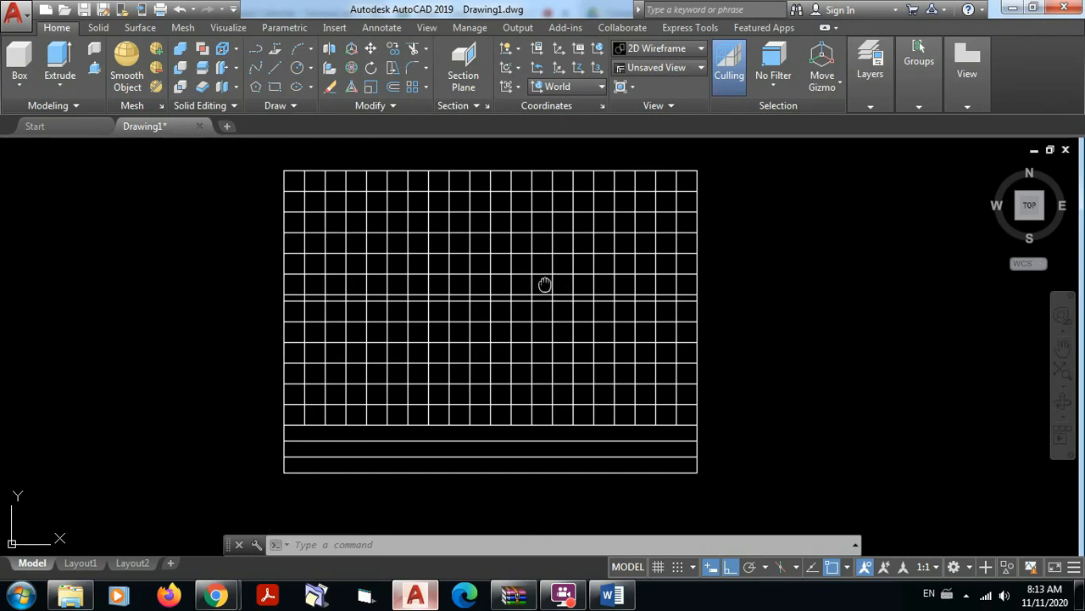
Draw an upward semicircular arc centred where the first inner vertical and horizontal lines cross, ending on the rectangle's left edge, using the Center option.
middle_click_drag(544, 284, 608, 348)
scroll(450, 297, "up", 4)
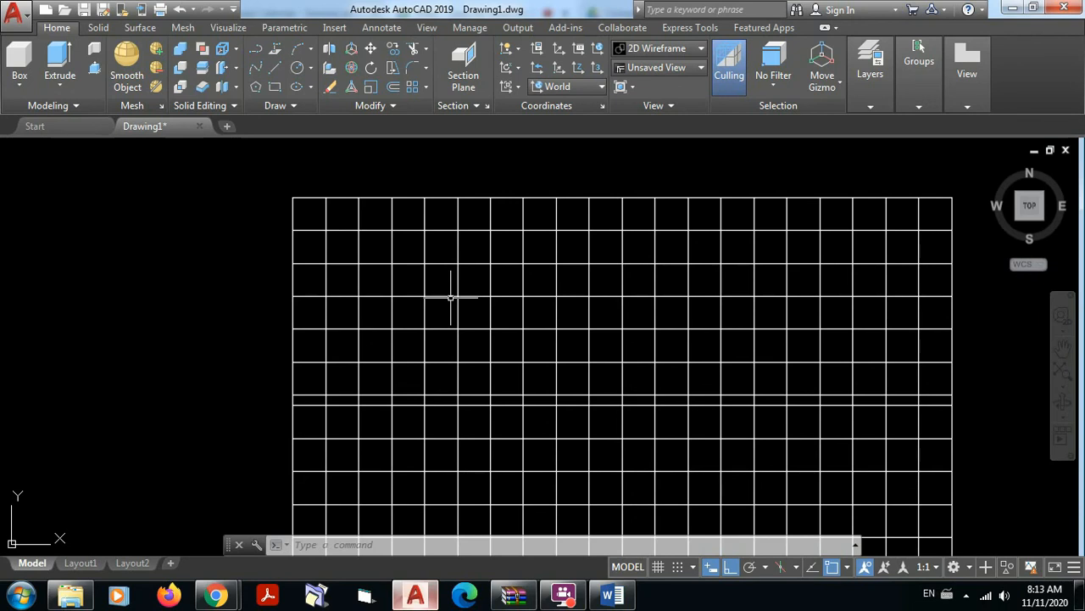
mouse_move(502, 280)
middle_mouse_down()
mouse_move(506, 317)
mouse_move(572, 354)
mouse_move(590, 343)
middle_mouse_up()
scroll(297, 274, "up", 2)
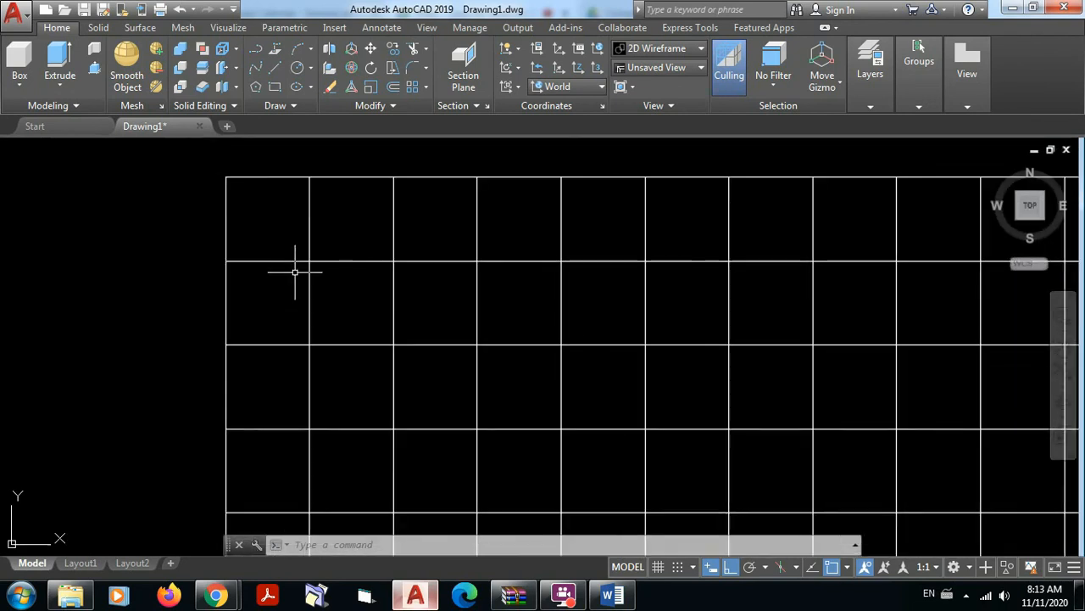
mouse_move(347, 249)
middle_mouse_down()
mouse_move(357, 268)
mouse_move(401, 288)
middle_mouse_up()
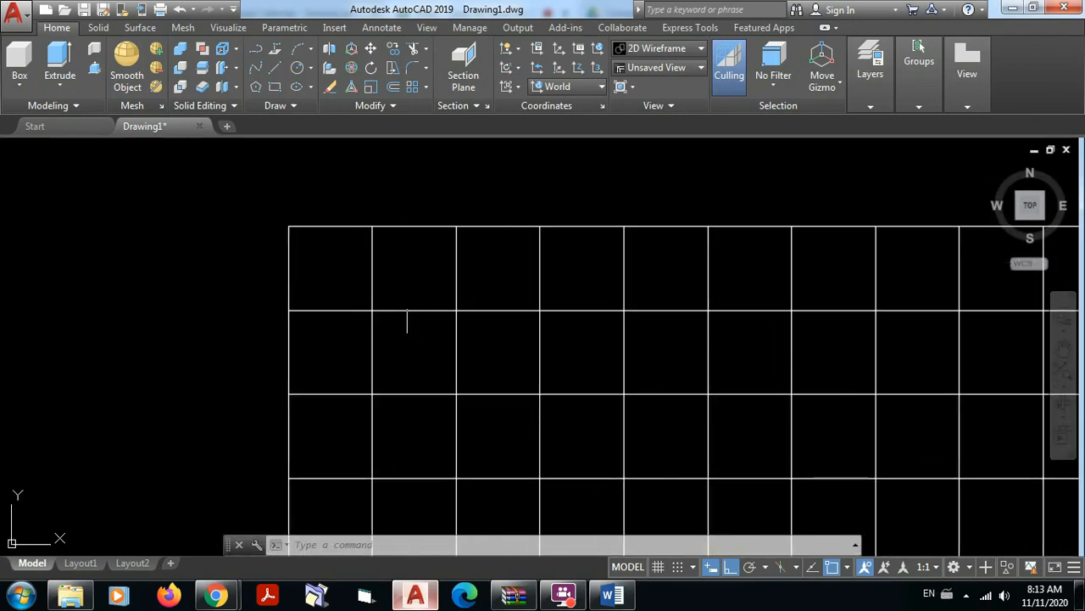
left_click(299, 51)
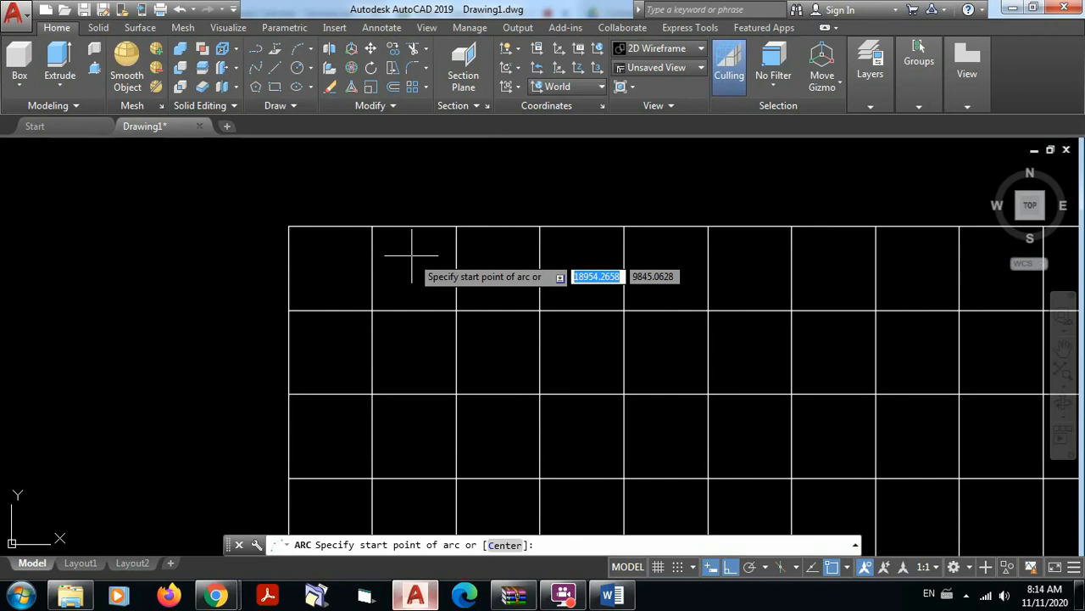
type("c")
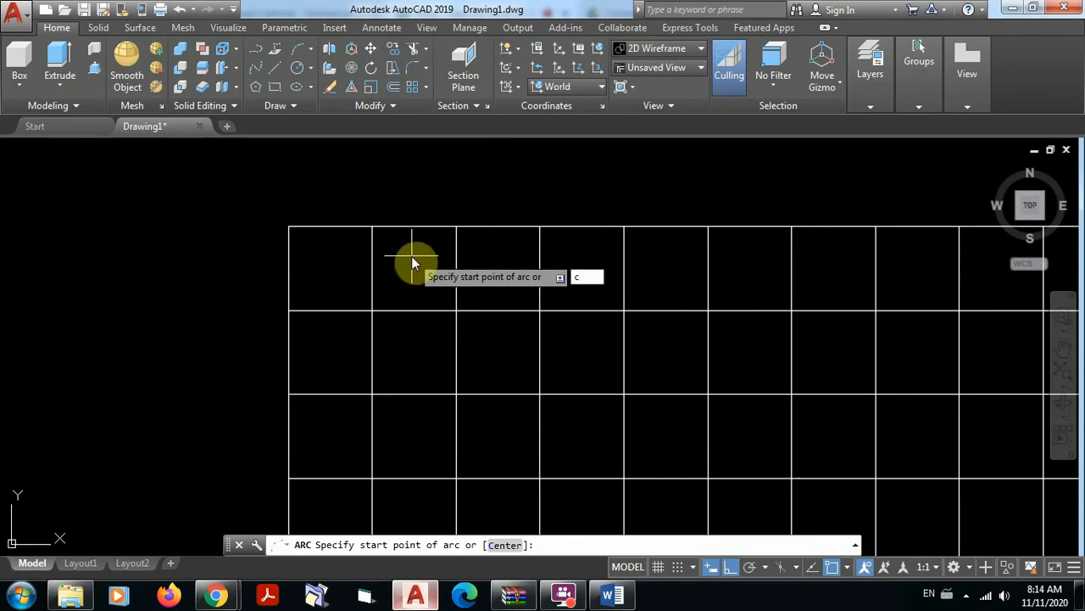
key("Return")
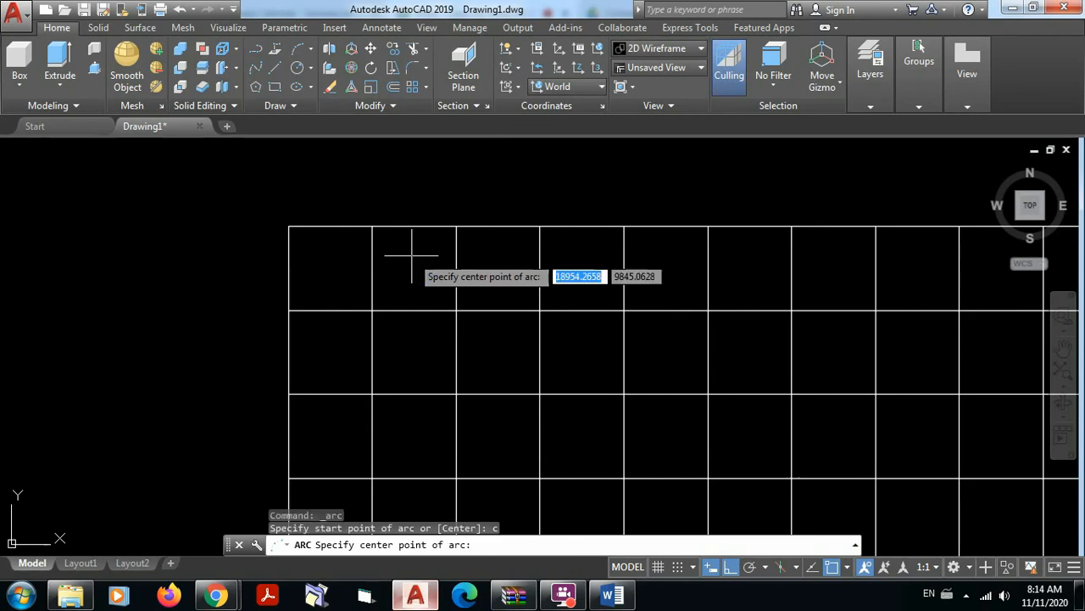
left_click(371, 310)
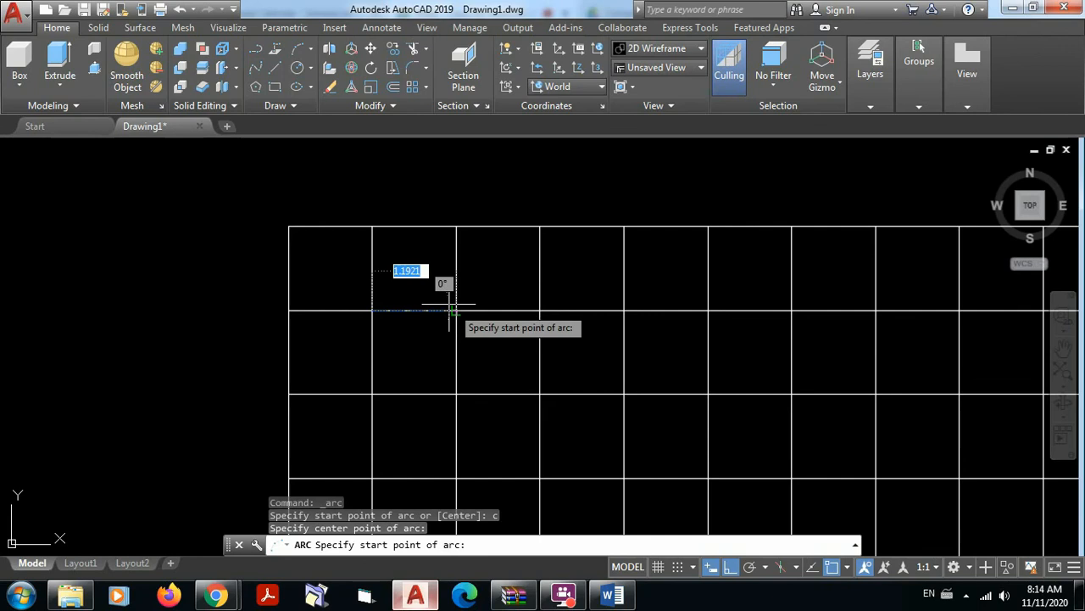
left_click(456, 310)
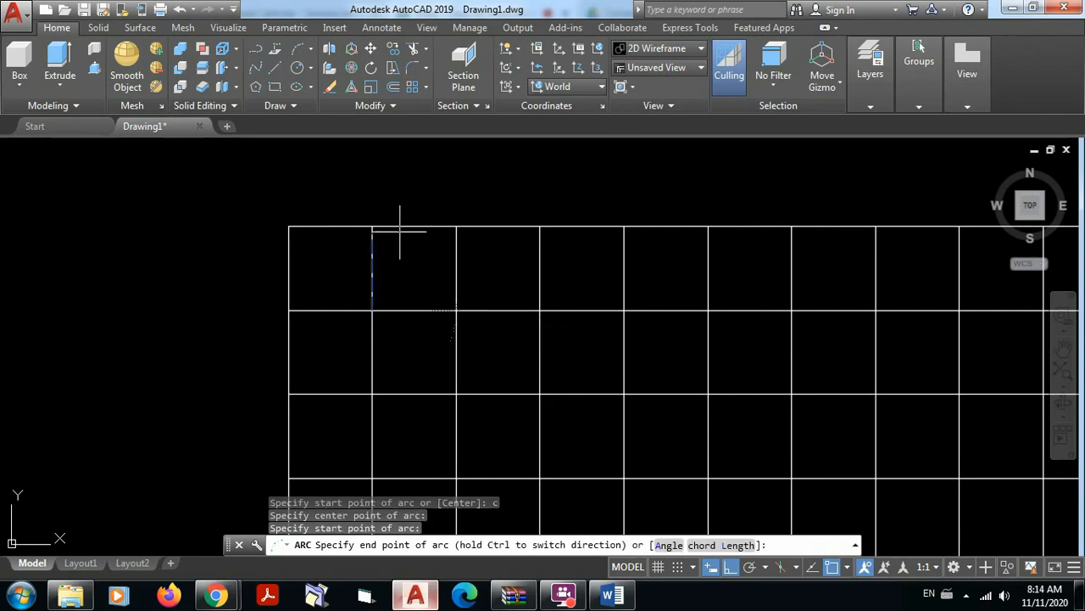
left_click(288, 311)
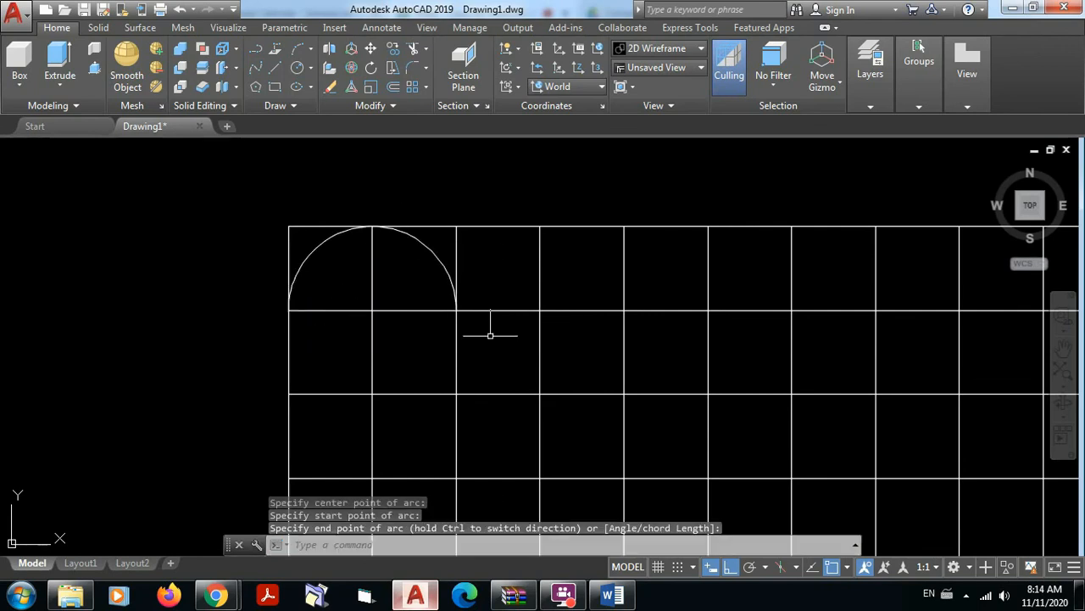
Draw a downward semicircular arc centred on the third inner vertical line, starting at the first arc's right end, using the Center option.
mouse_move(490, 335)
middle_mouse_down()
mouse_move(449, 317)
mouse_move(314, 317)
middle_mouse_up()
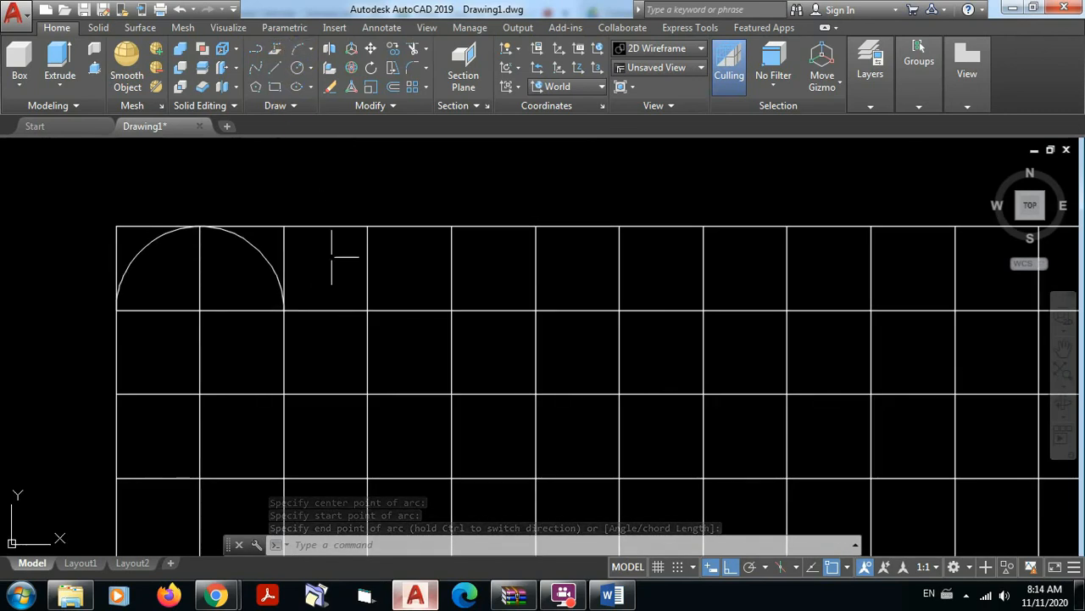
left_click(299, 51)
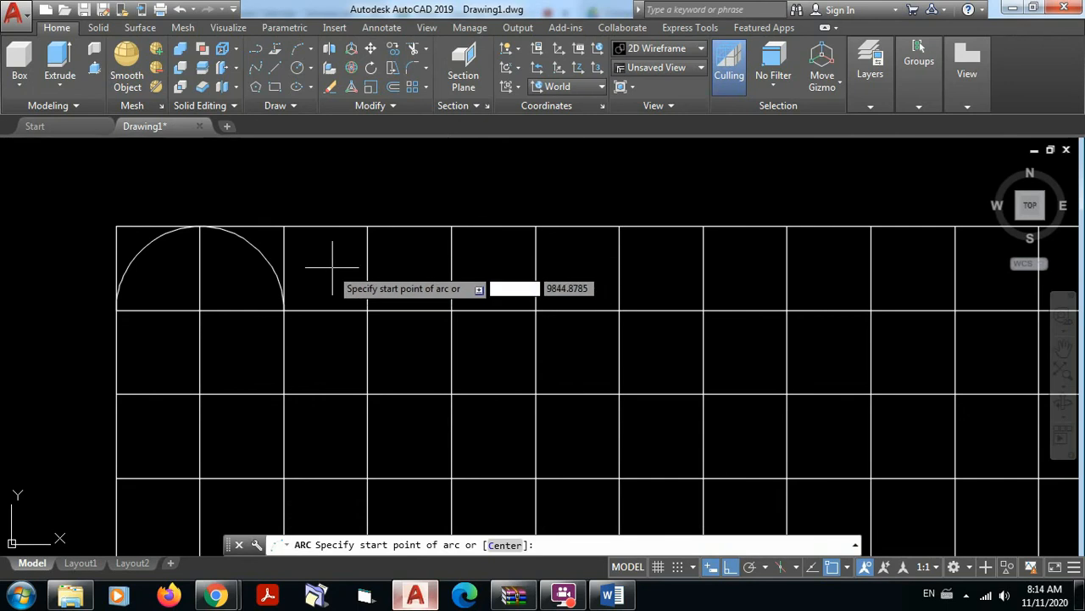
type("c")
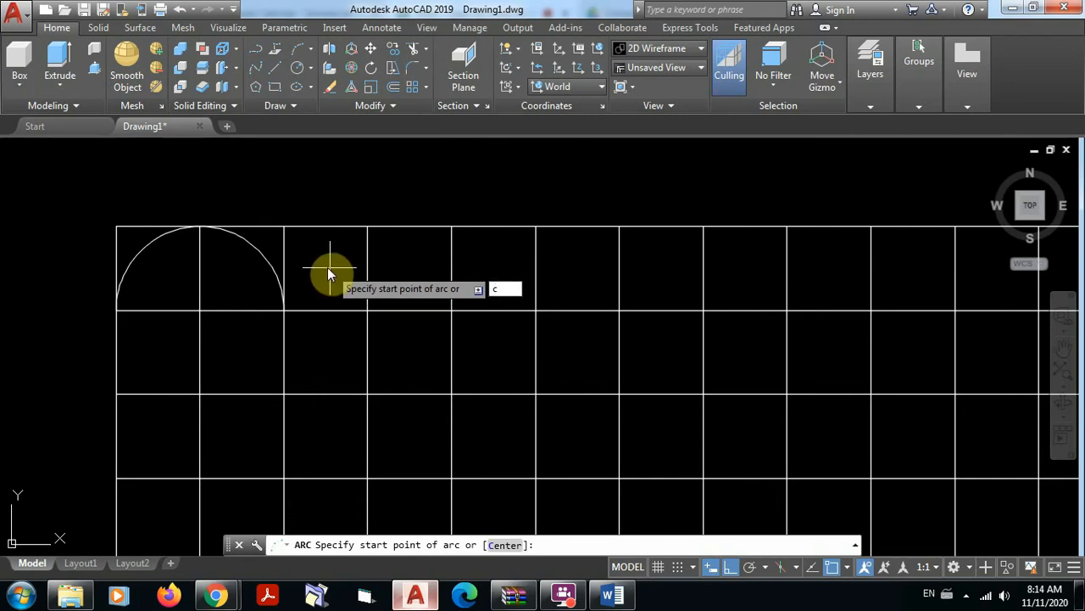
key("Return")
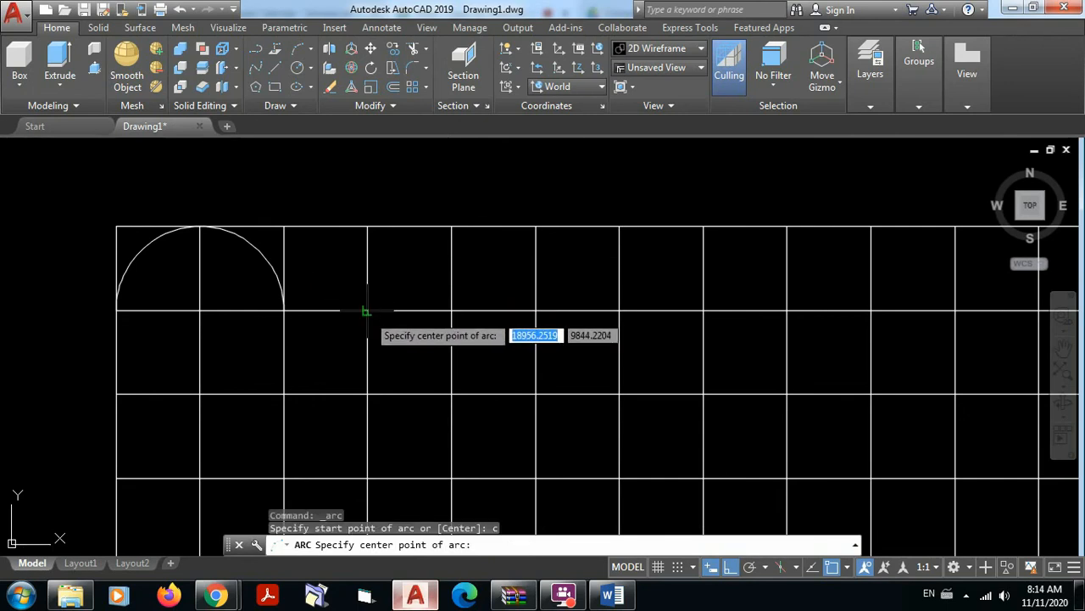
left_click(366, 311)
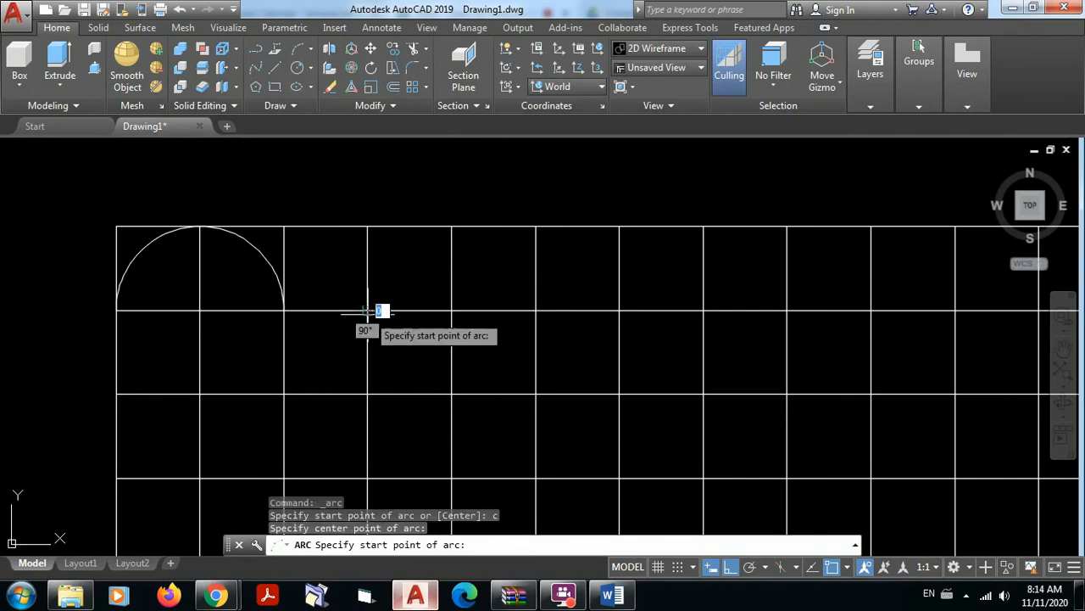
left_click(285, 311)
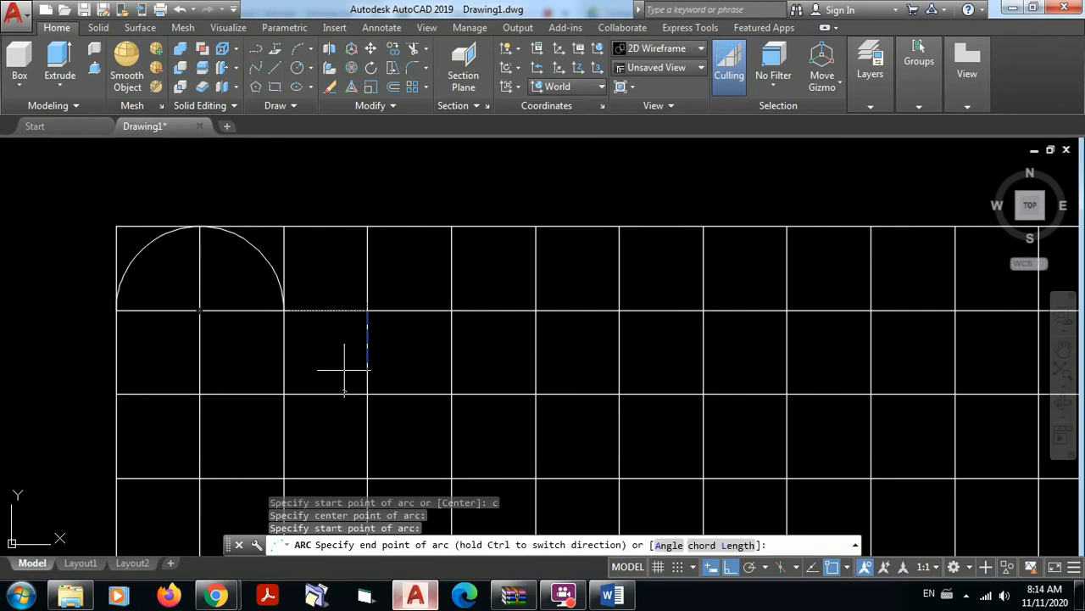
left_click(451, 311)
Draw a three-point arc from the sixth inner vertical line over the top edge to the second arc's right end.
middle_click_drag(548, 350, 458, 361)
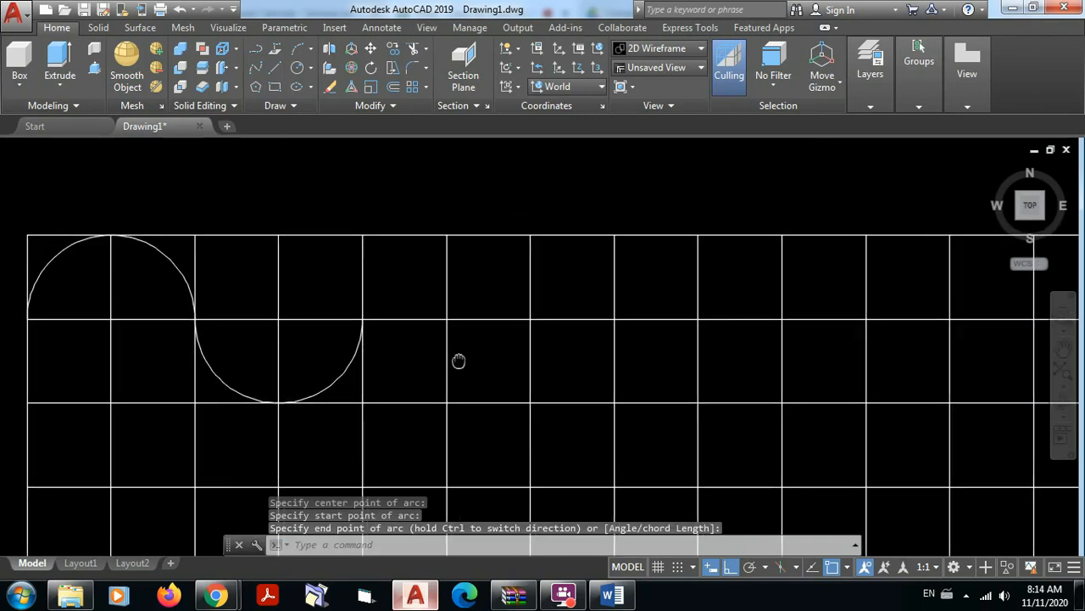
left_click(296, 49)
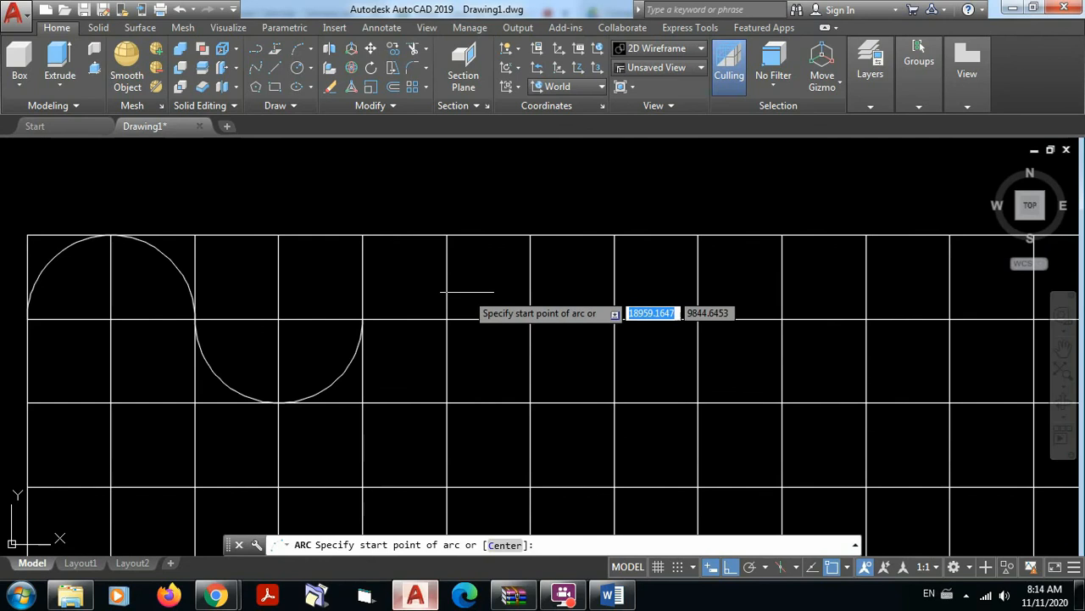
left_click(530, 319)
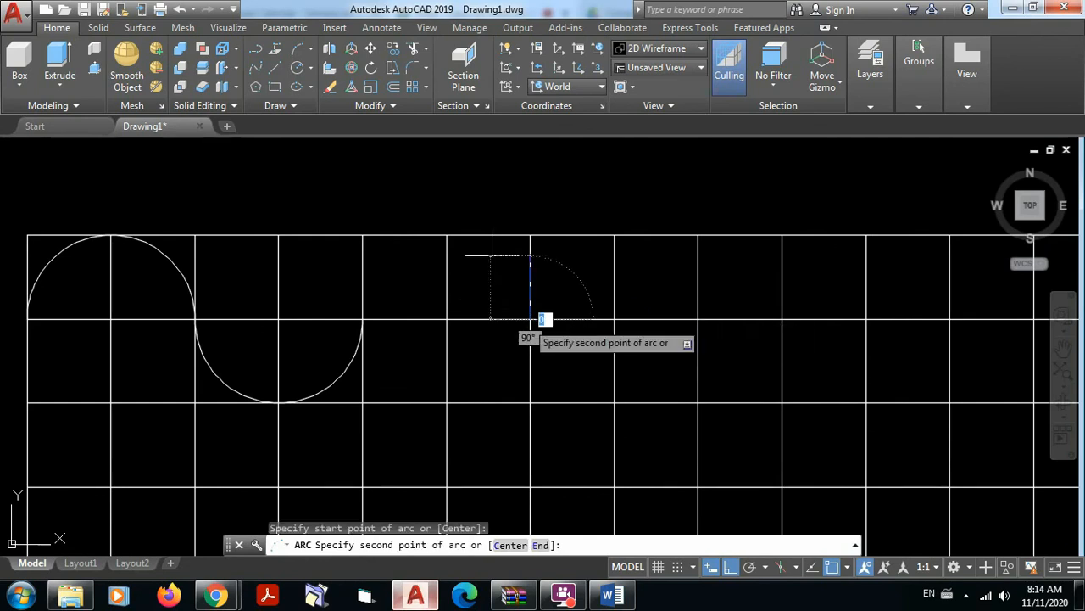
left_click(447, 235)
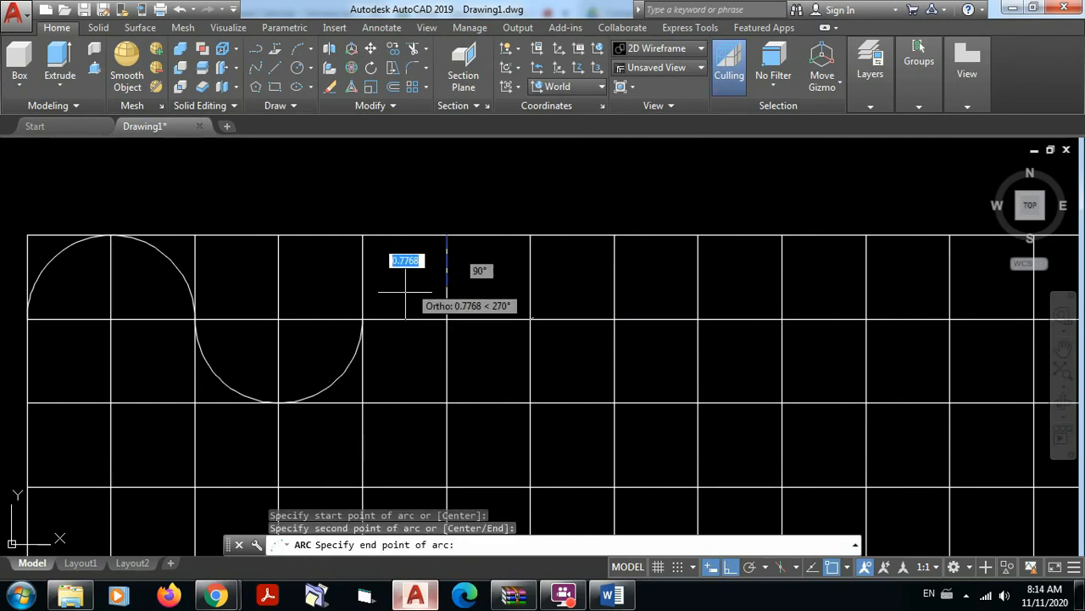
left_click(364, 319)
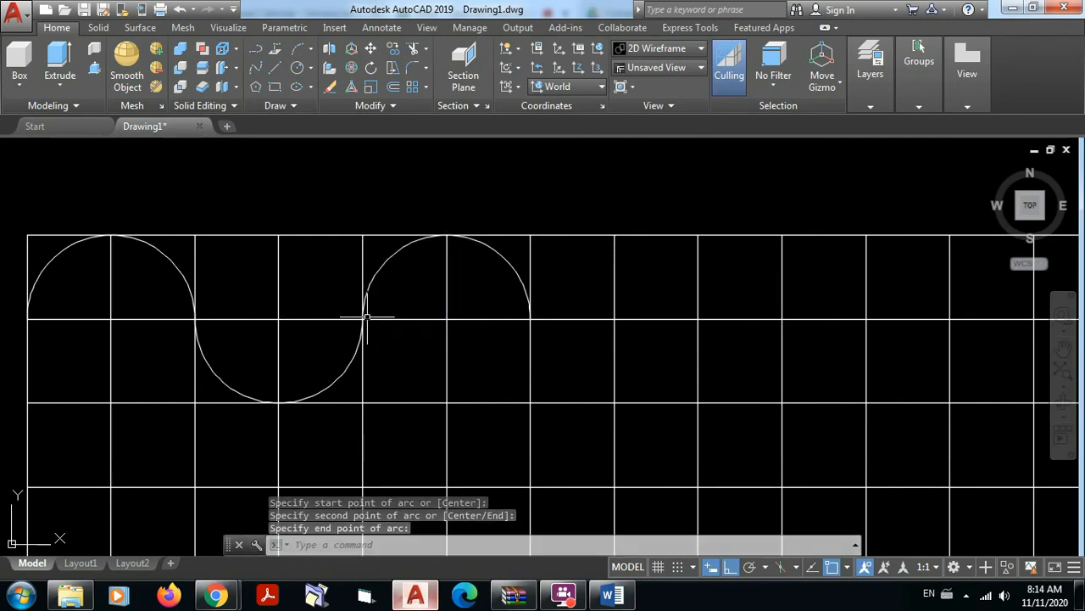
Draw a three-point downward arc from the third arc's right end through the second inner horizontal line to the eighth inner vertical line.
mouse_move(593, 339)
middle_mouse_down()
mouse_move(585, 301)
mouse_move(570, 321)
middle_mouse_up()
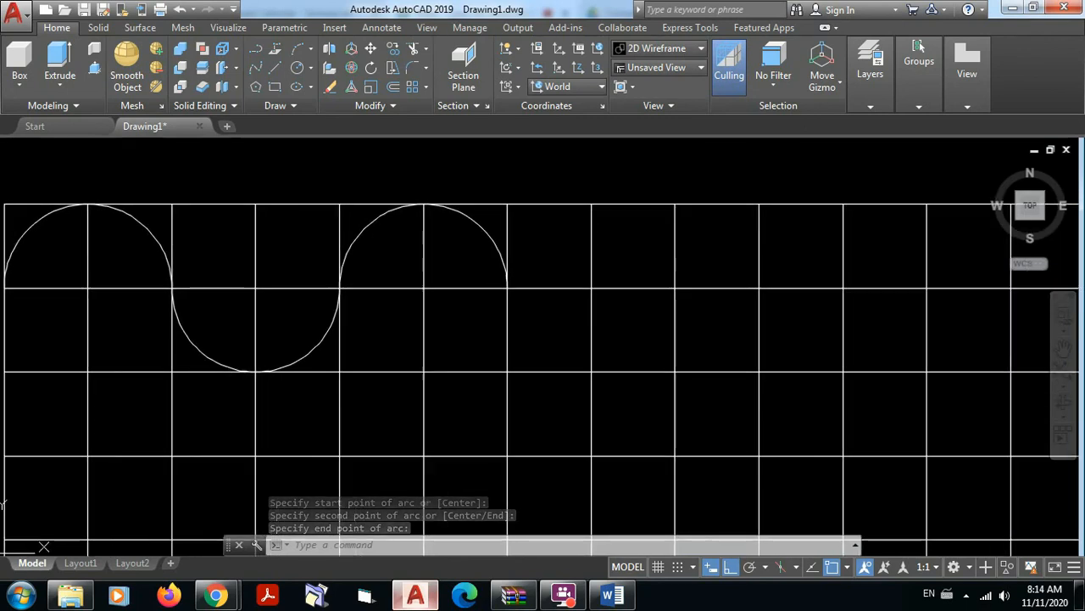
left_click(297, 48)
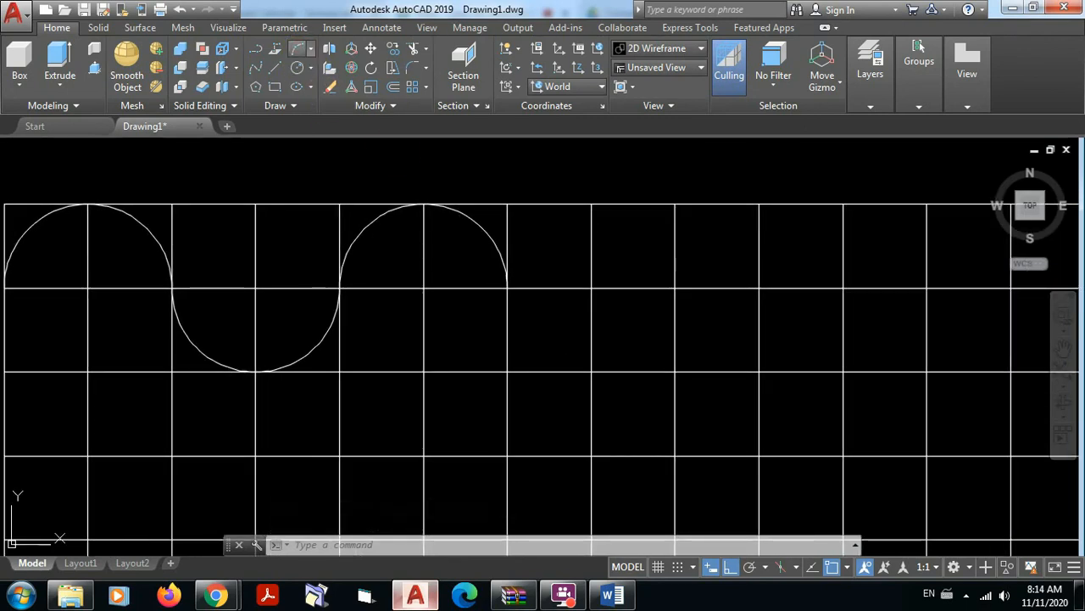
left_click(507, 289)
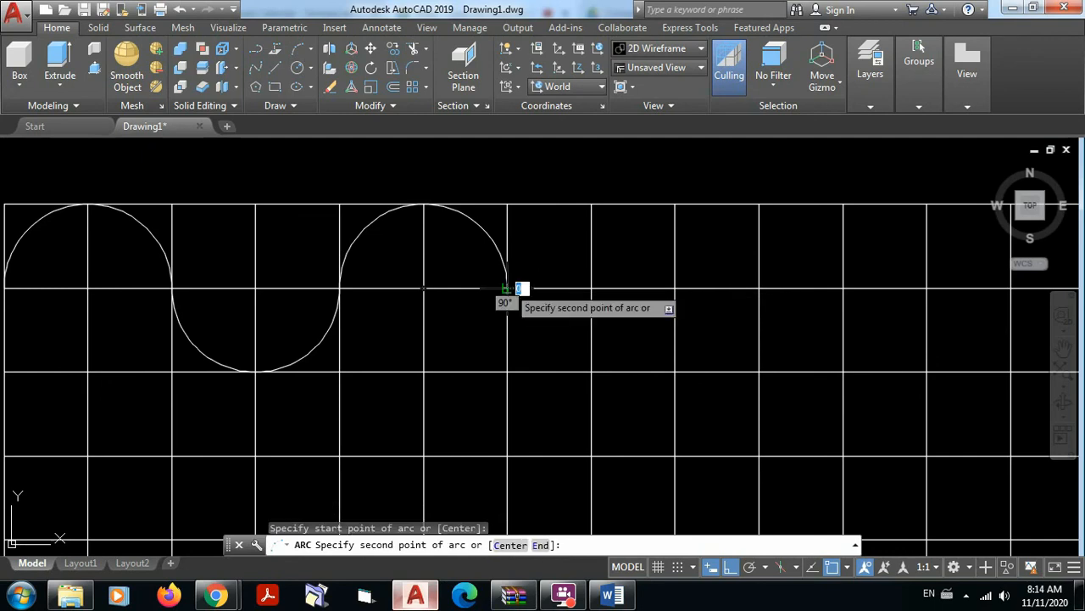
left_click(592, 371)
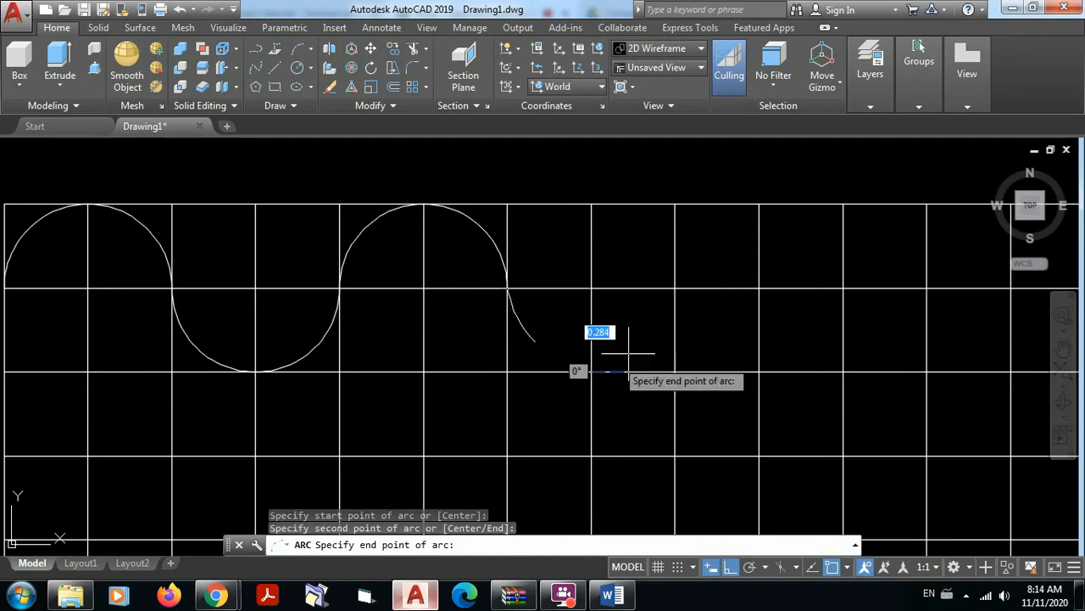
left_click(674, 287)
mouse_move(743, 358)
middle_mouse_down()
mouse_move(806, 323)
mouse_move(820, 357)
middle_mouse_up()
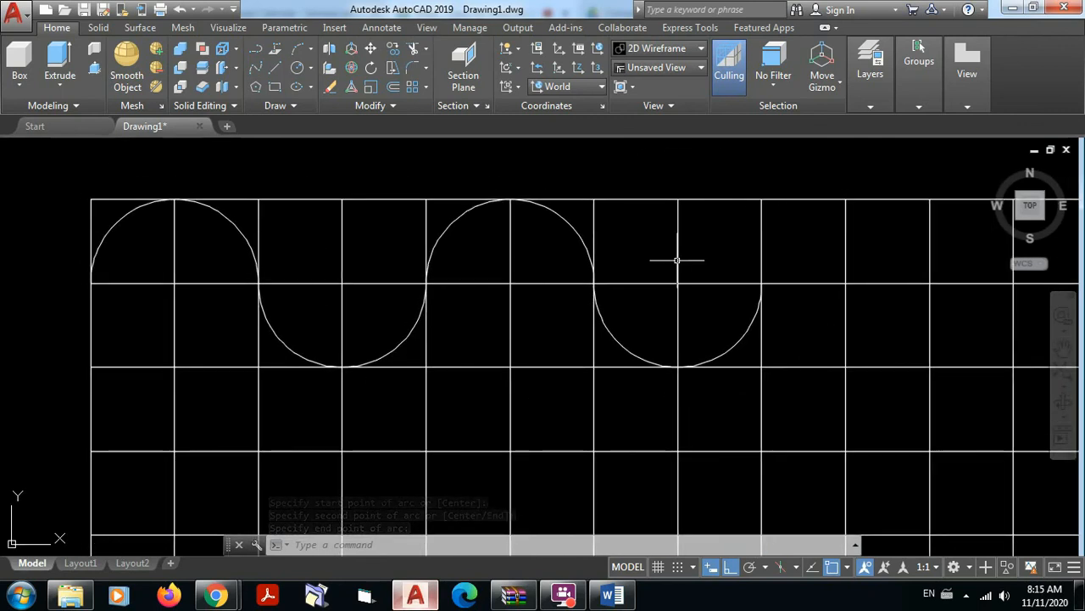
mouse_move(686, 252)
middle_mouse_down()
mouse_move(649, 263)
mouse_move(625, 235)
mouse_move(618, 246)
middle_mouse_up()
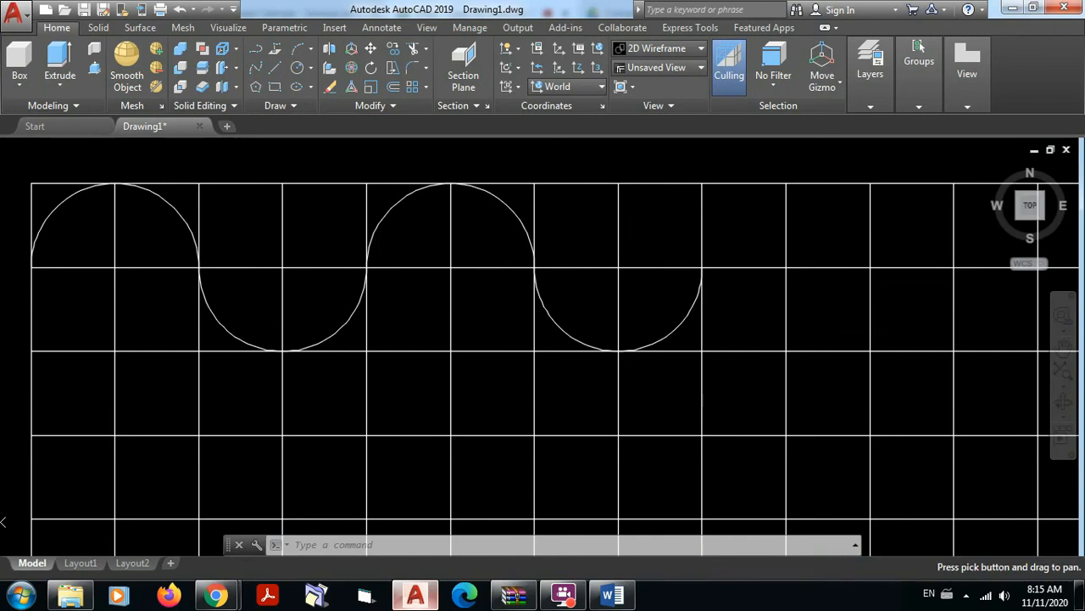
left_click(312, 48)
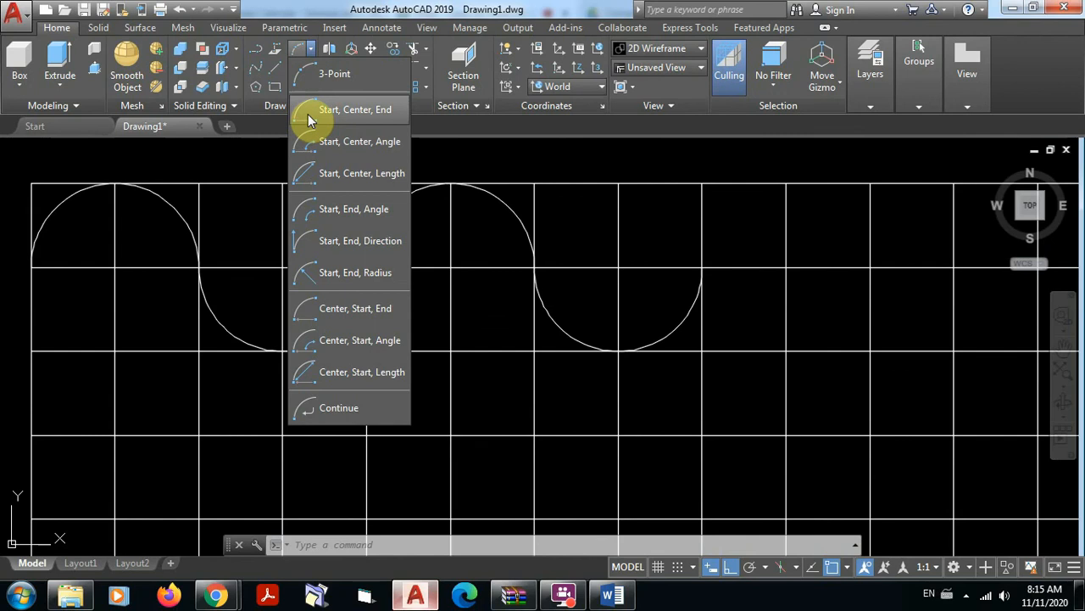
left_click(467, 150)
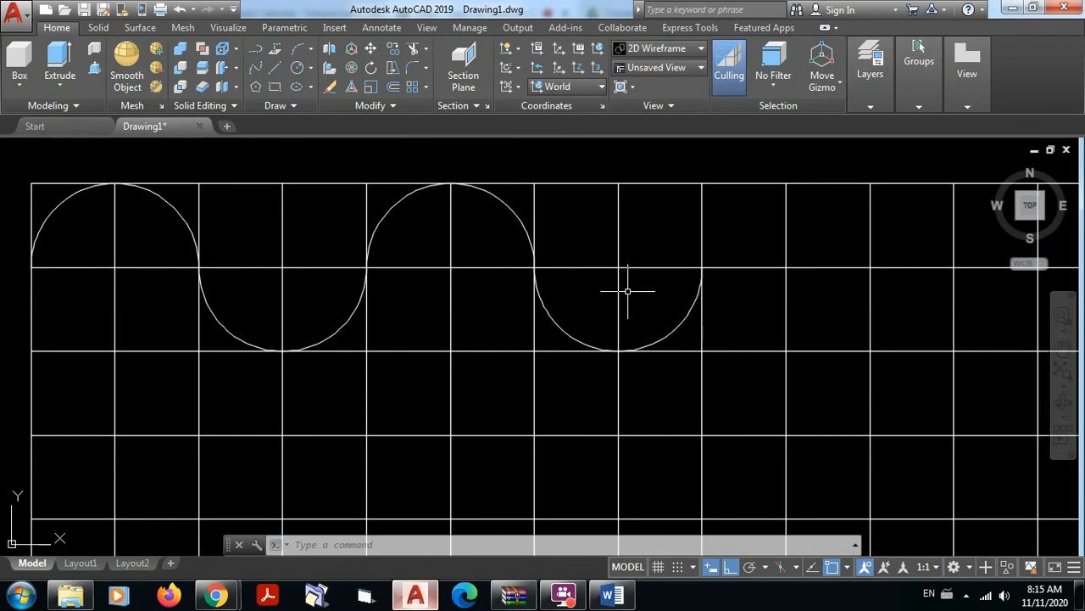
Draw a three-point upward arc from the tenth inner vertical line through the top edge to the fourth arc's right end.
scroll(625, 280, "down", 2)
mouse_move(624, 280)
middle_mouse_down()
mouse_move(531, 296)
mouse_move(441, 259)
middle_mouse_up()
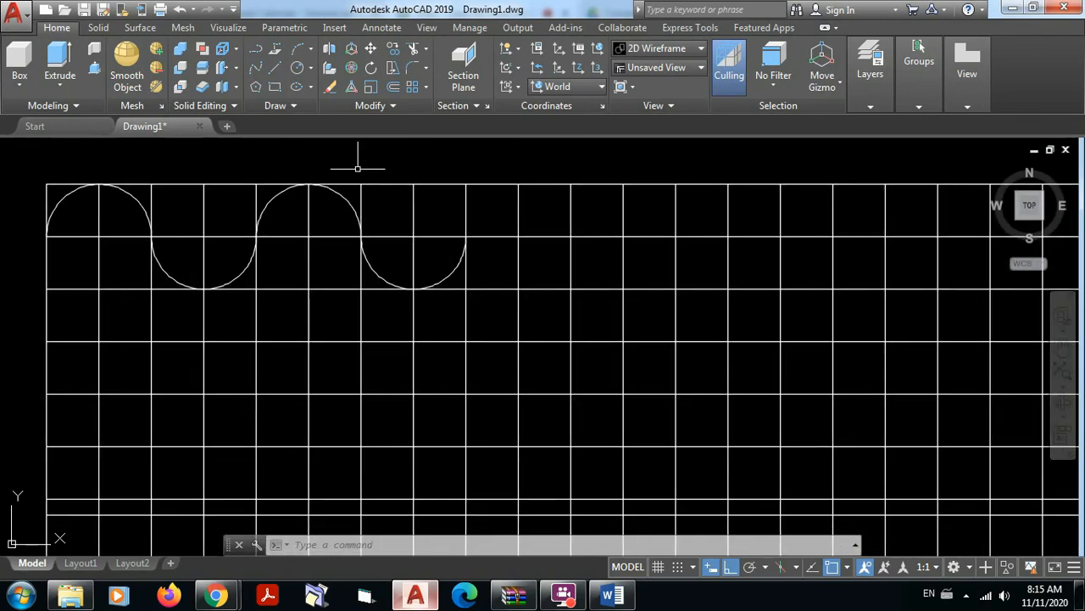
middle_click_drag(564, 253, 556, 270)
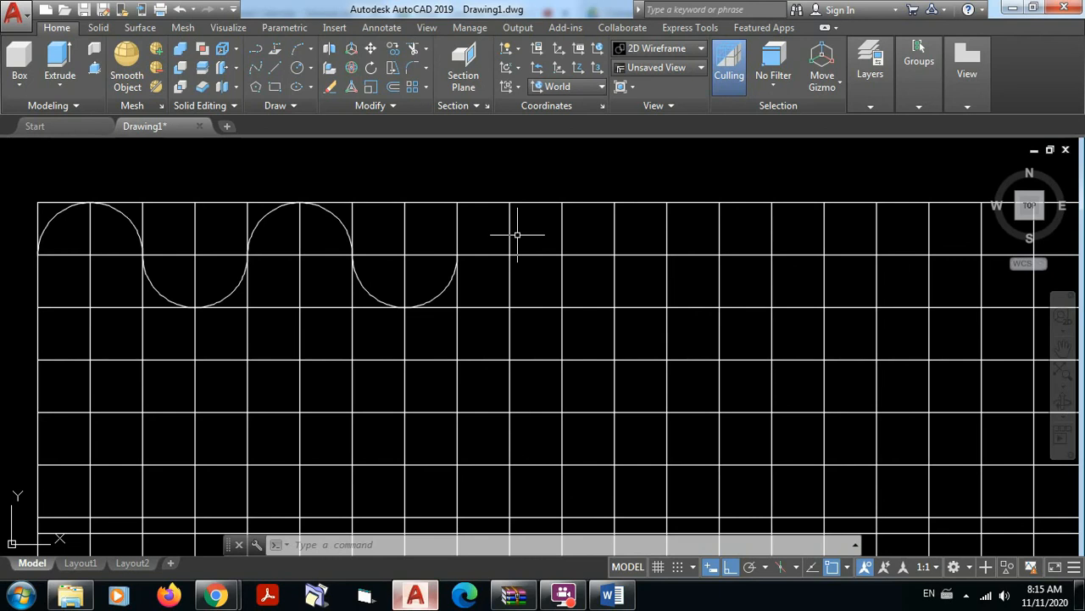
scroll(543, 237, "up", 2)
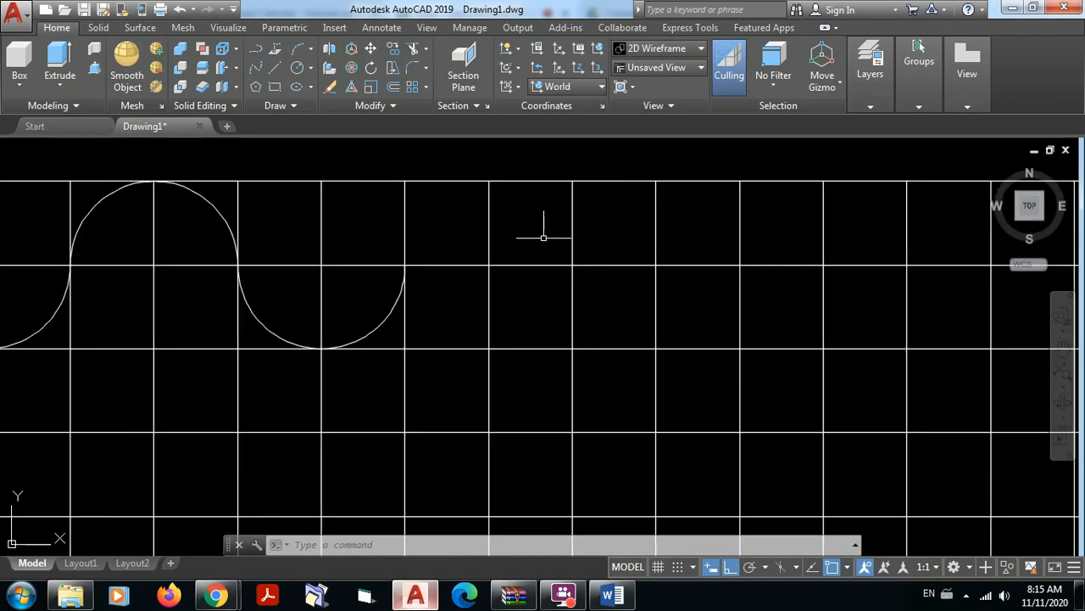
left_click(301, 48)
left_click(573, 263)
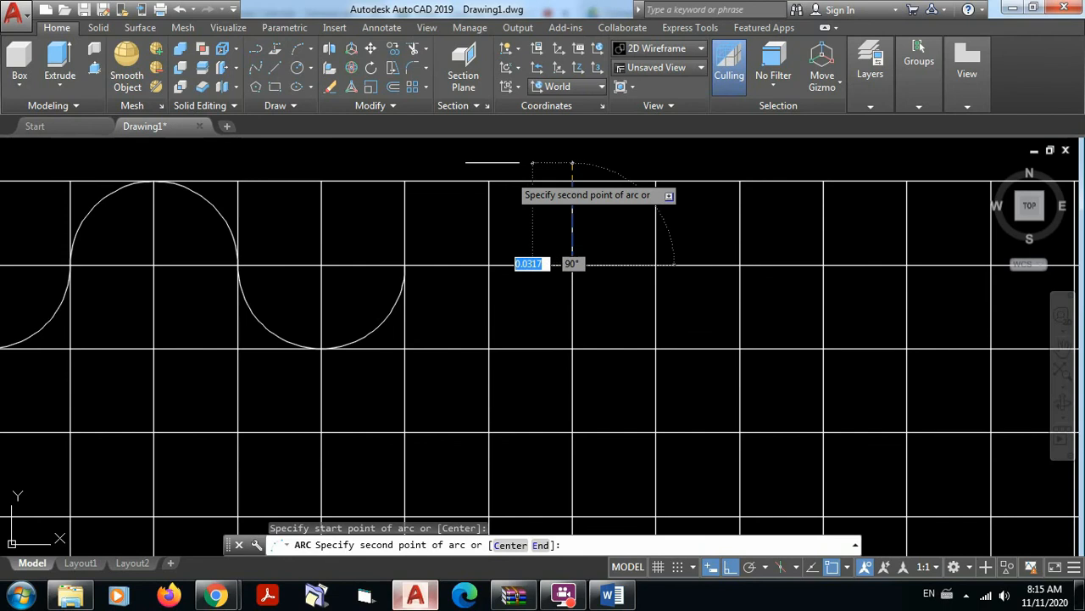
left_click(488, 180)
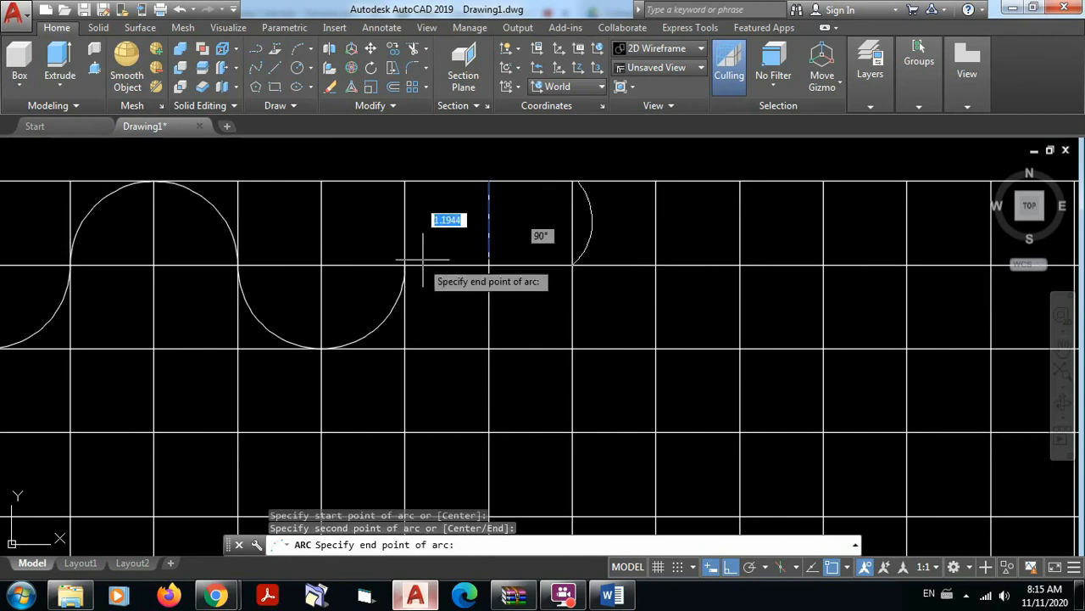
left_click(404, 265)
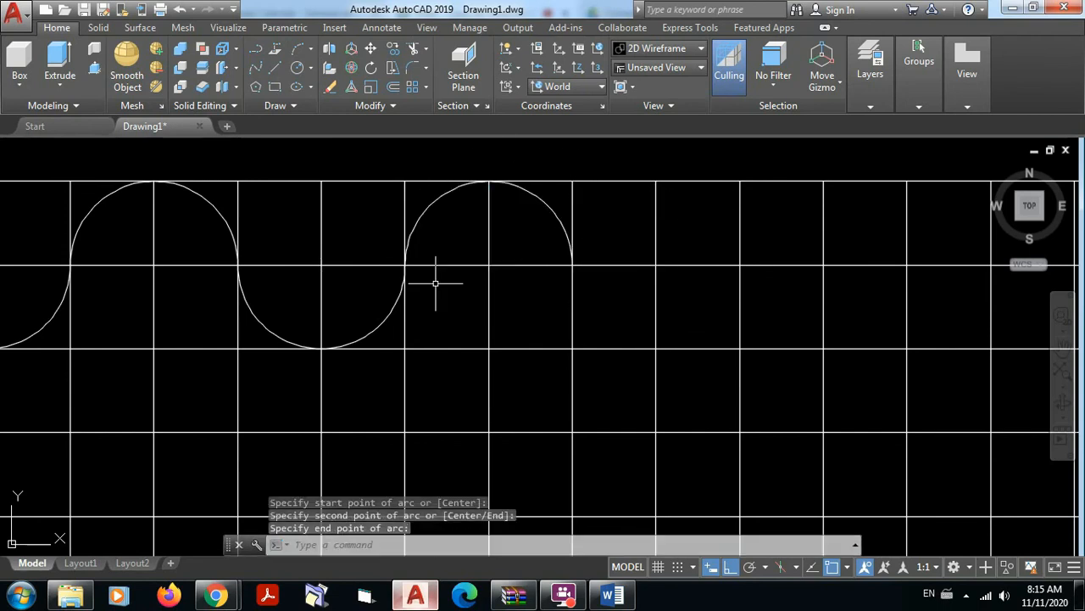
mouse_move(629, 262)
middle_mouse_down()
mouse_move(628, 288)
mouse_move(458, 291)
mouse_move(374, 274)
middle_mouse_up()
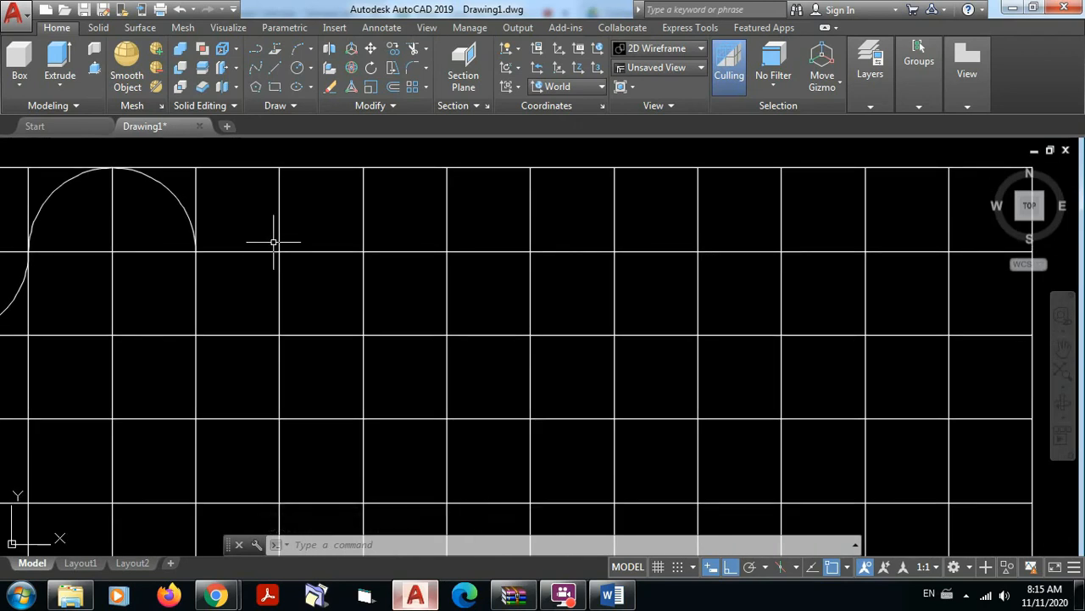
left_click(299, 48)
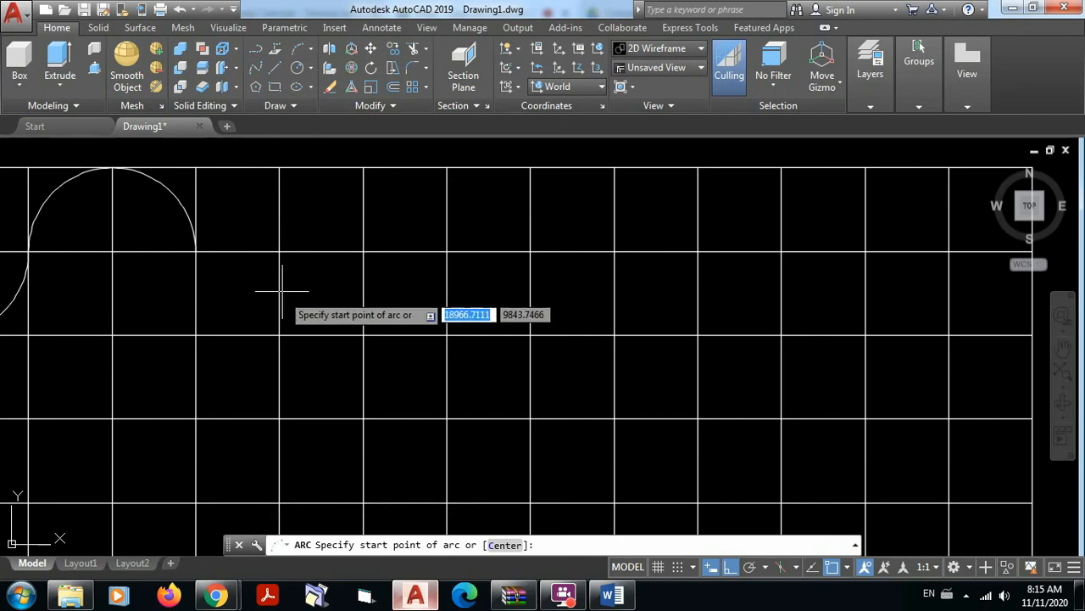
left_click(361, 252)
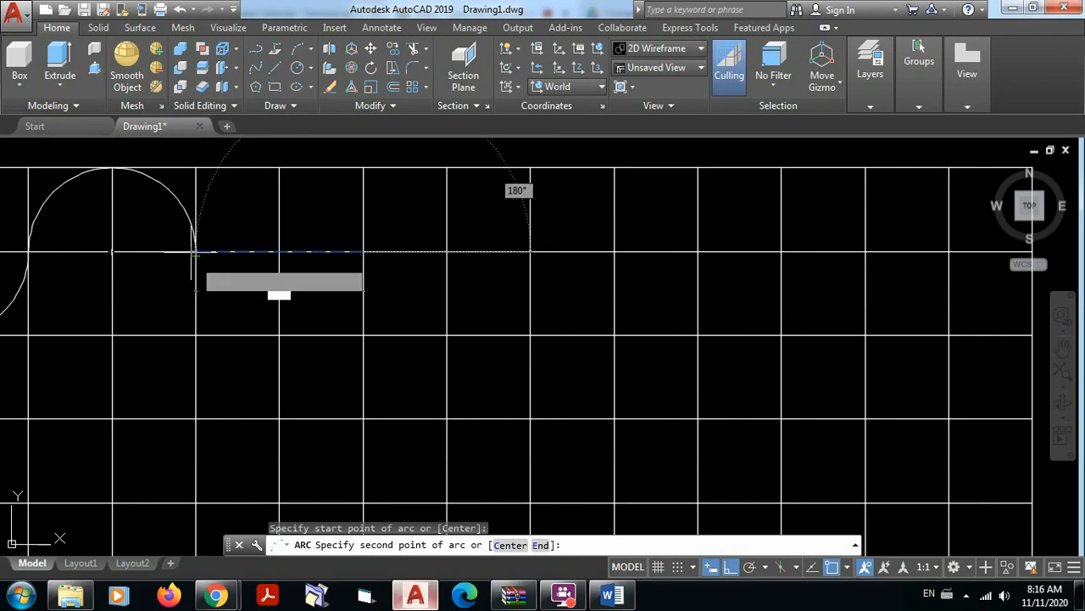
key("Escape")
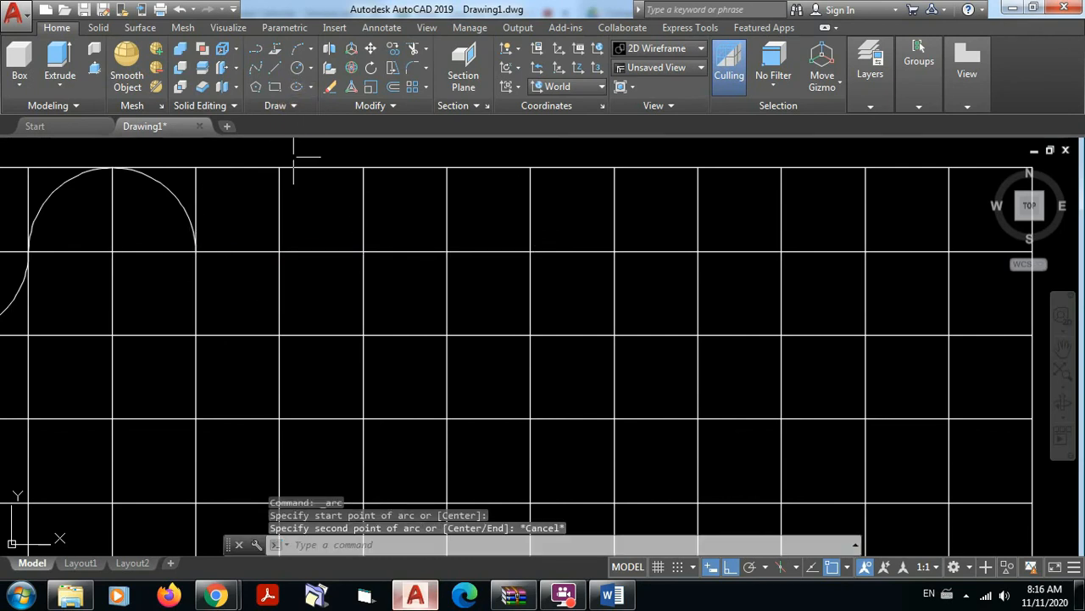
Draw a three-quarter arc using the Center option, centred on the eleventh inner vertical line, from the twelfth line over the top to the second inner horizontal line.
left_click(296, 47)
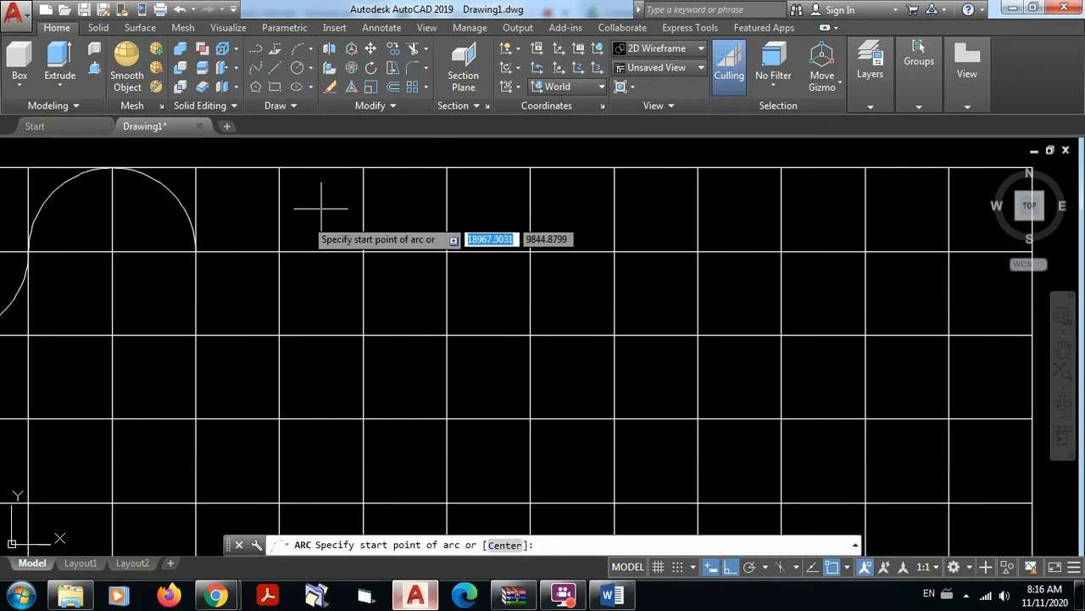
type("c")
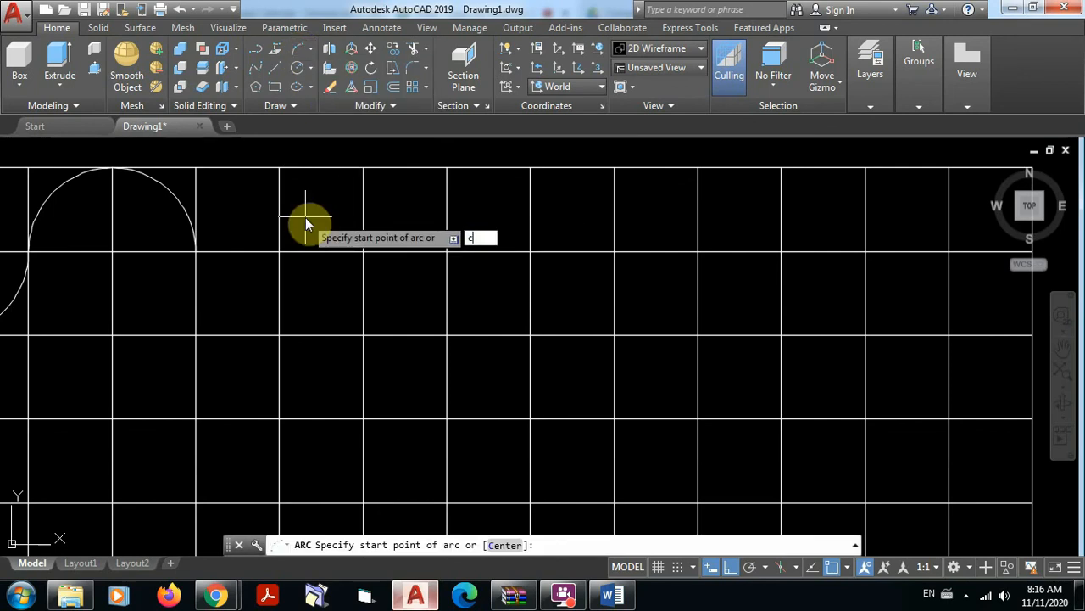
key("Return")
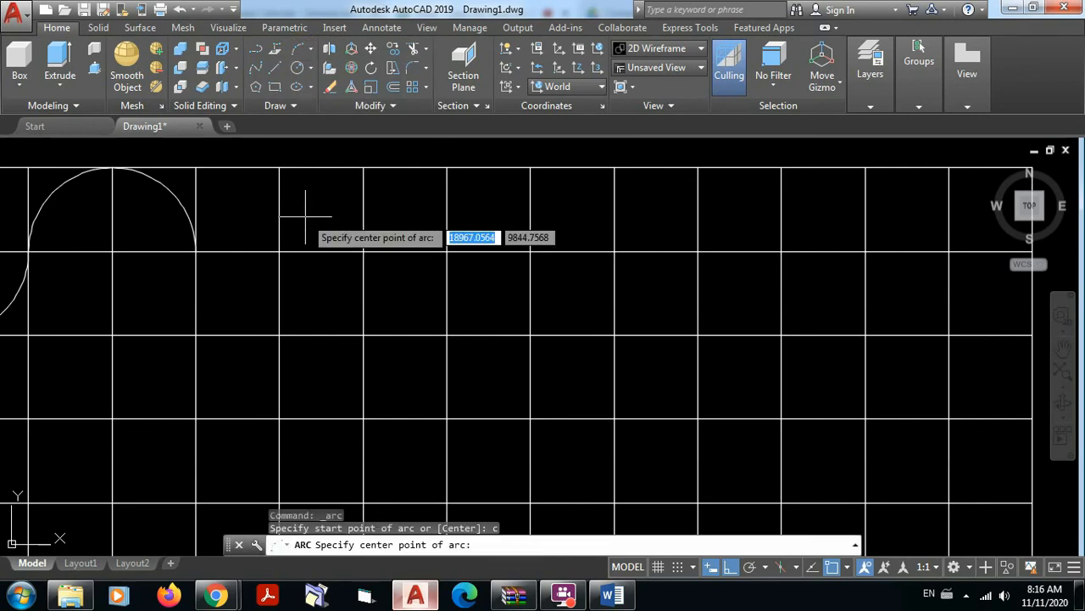
left_click(280, 252)
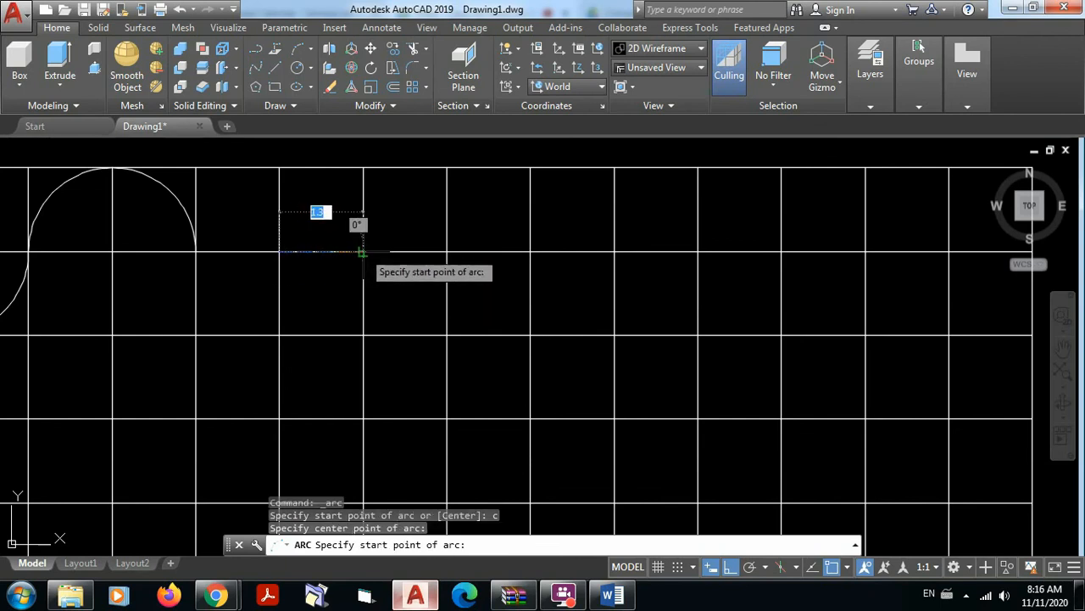
left_click(362, 252)
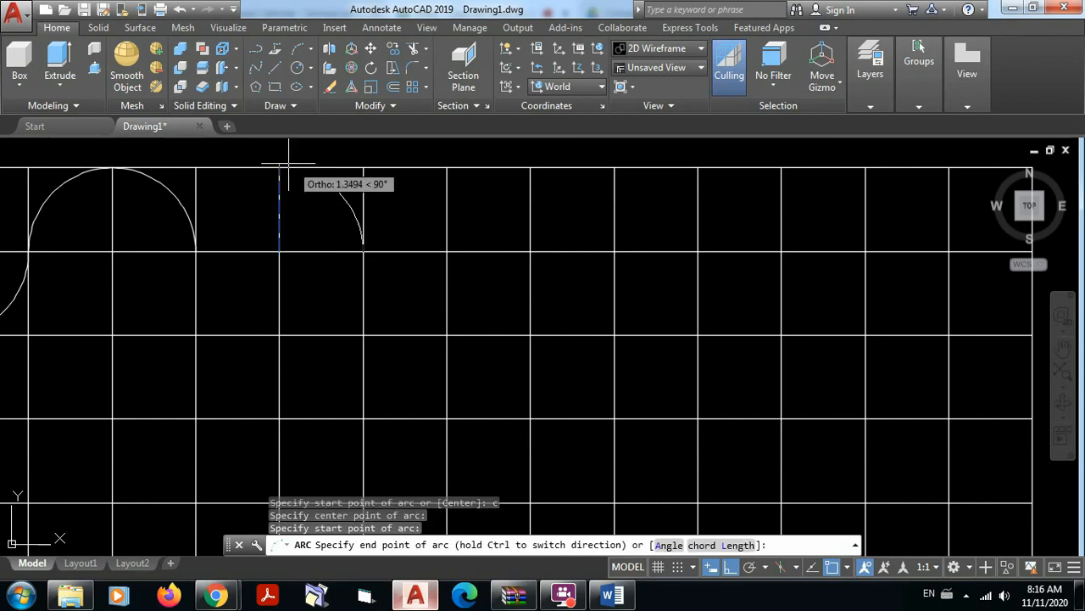
left_click(279, 335)
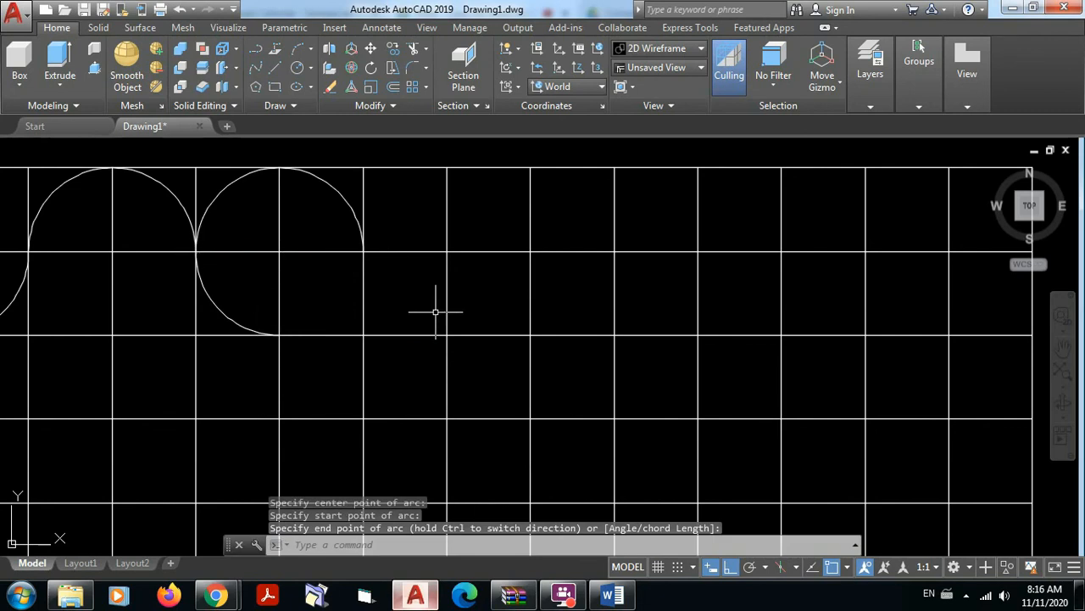
Draw a centre-based three-quarter arc around the thirteenth inner vertical line, from the top edge counterclockwise to the fourteenth inner vertical line.
middle_click_drag(435, 312, 323, 311)
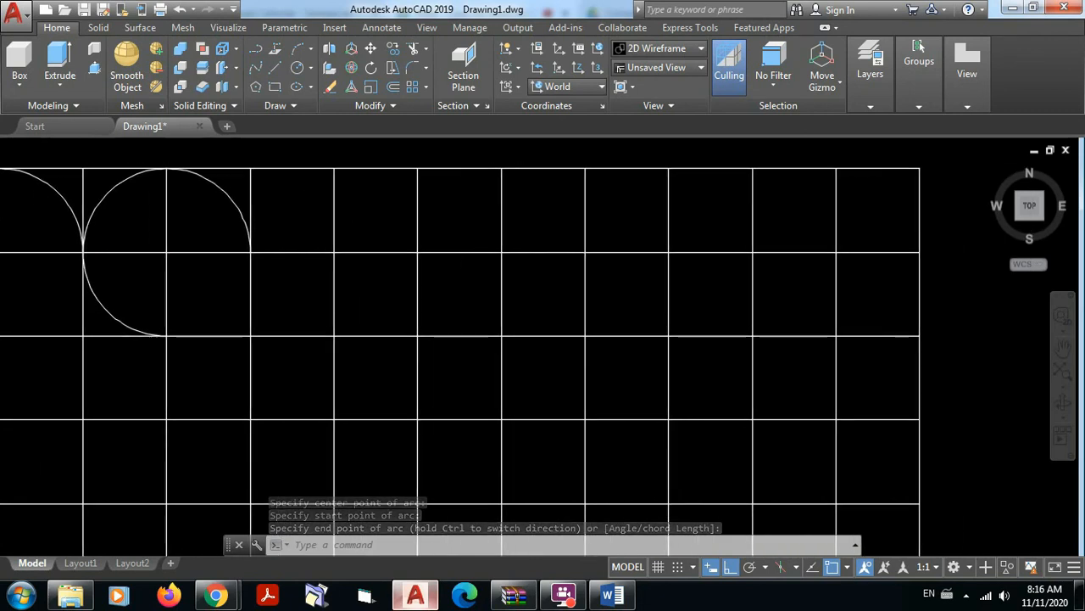
left_click(284, 49)
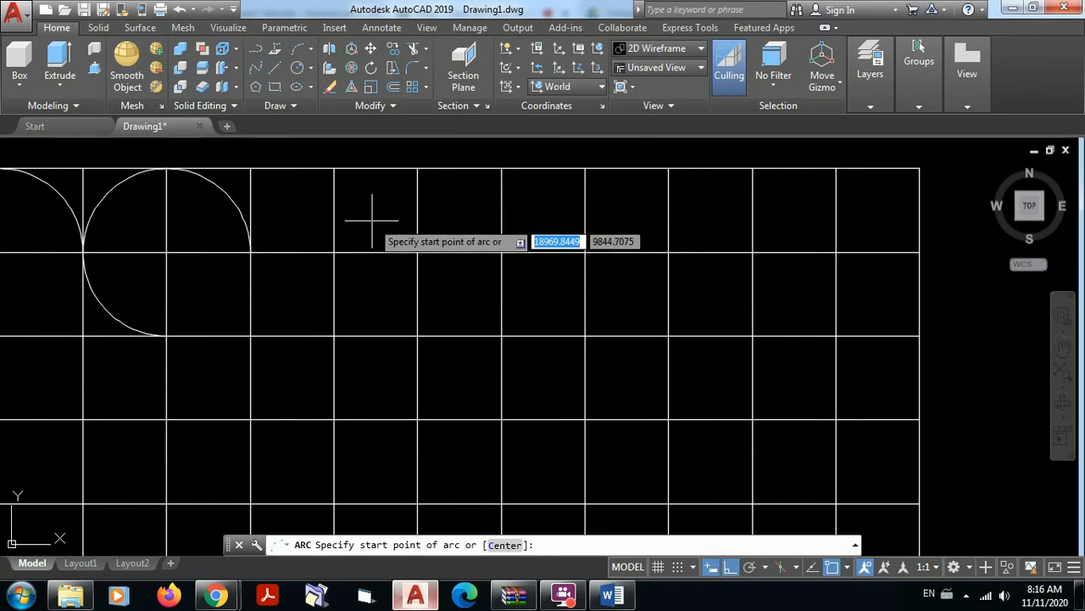
type("c")
key("Return")
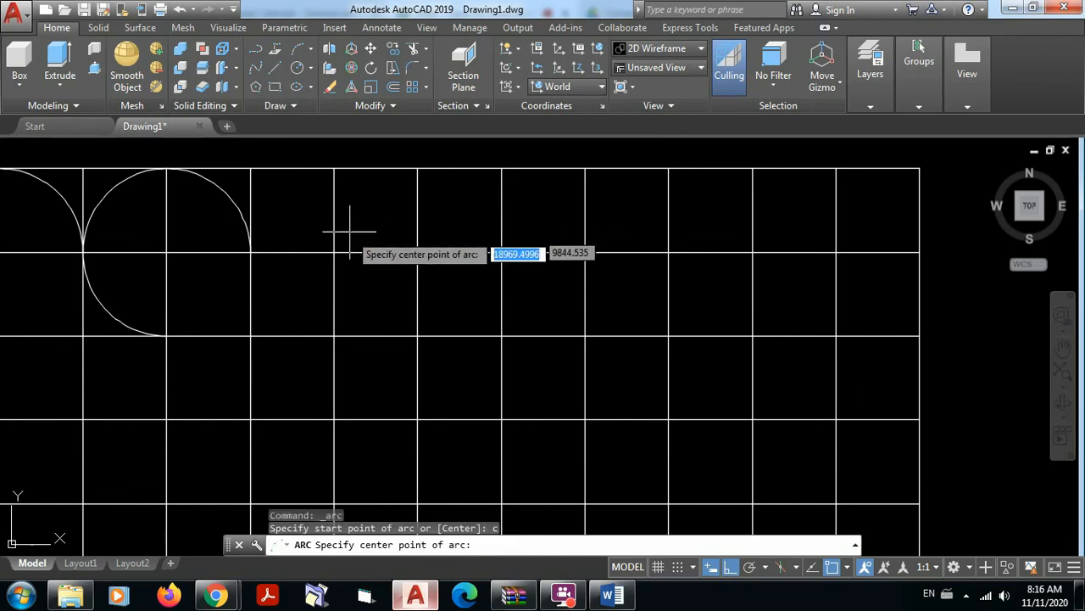
left_click(334, 252)
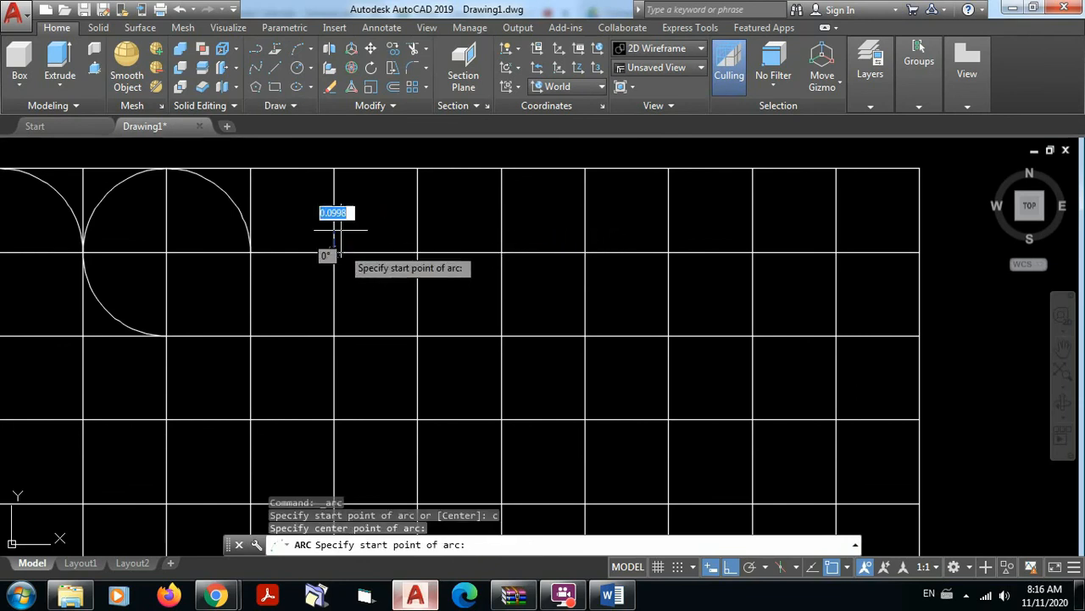
left_click(334, 168)
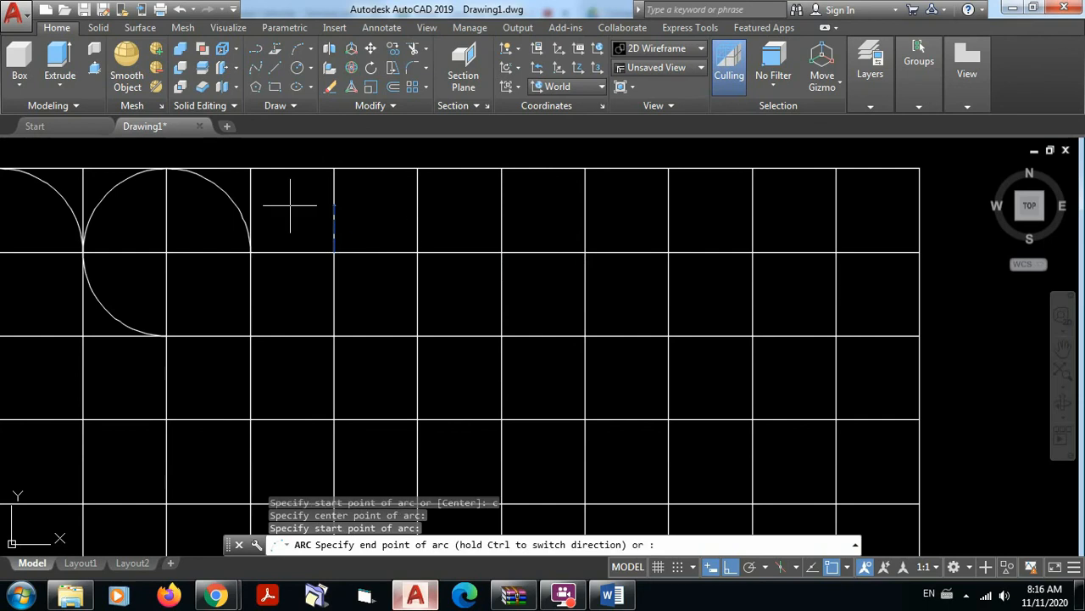
left_click(415, 252)
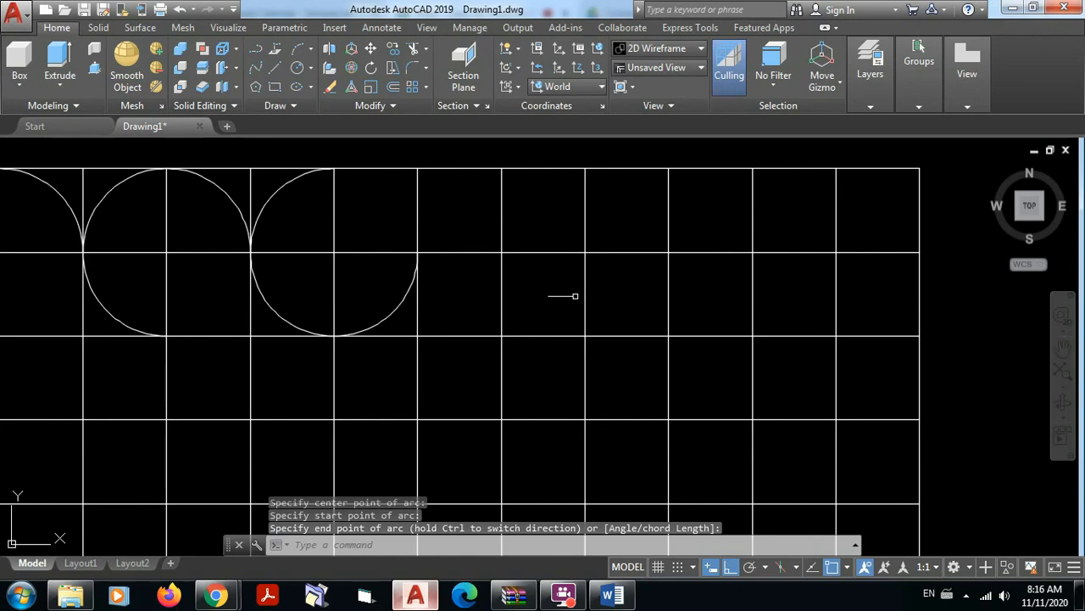
Copy the first three-quarter arc, moving its centre from the eleventh to the fifteenth inner vertical line.
middle_click_drag(568, 301, 503, 298)
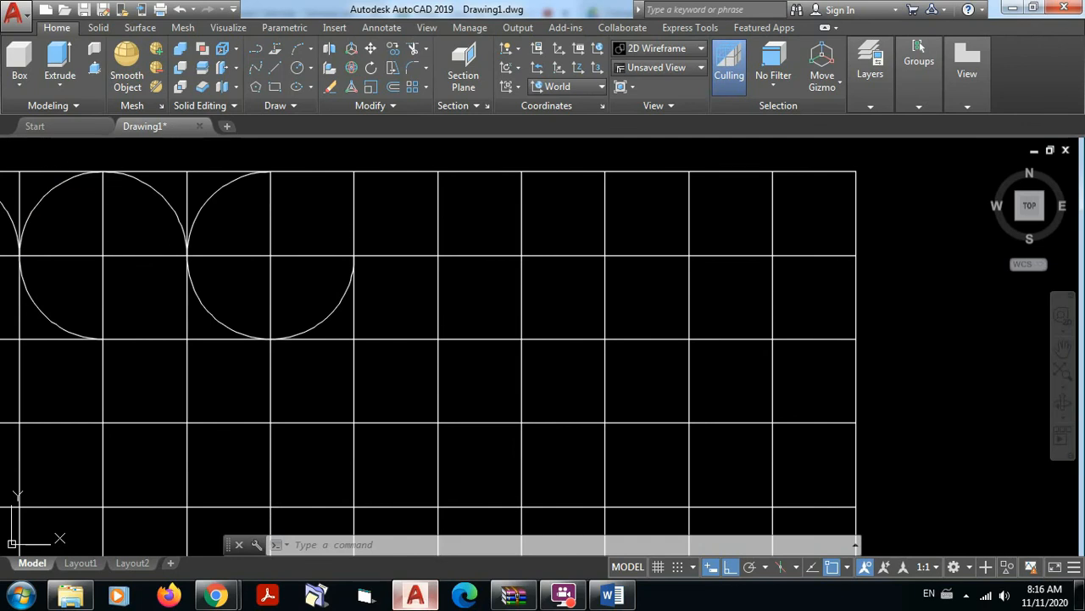
left_click(138, 178)
key("Escape")
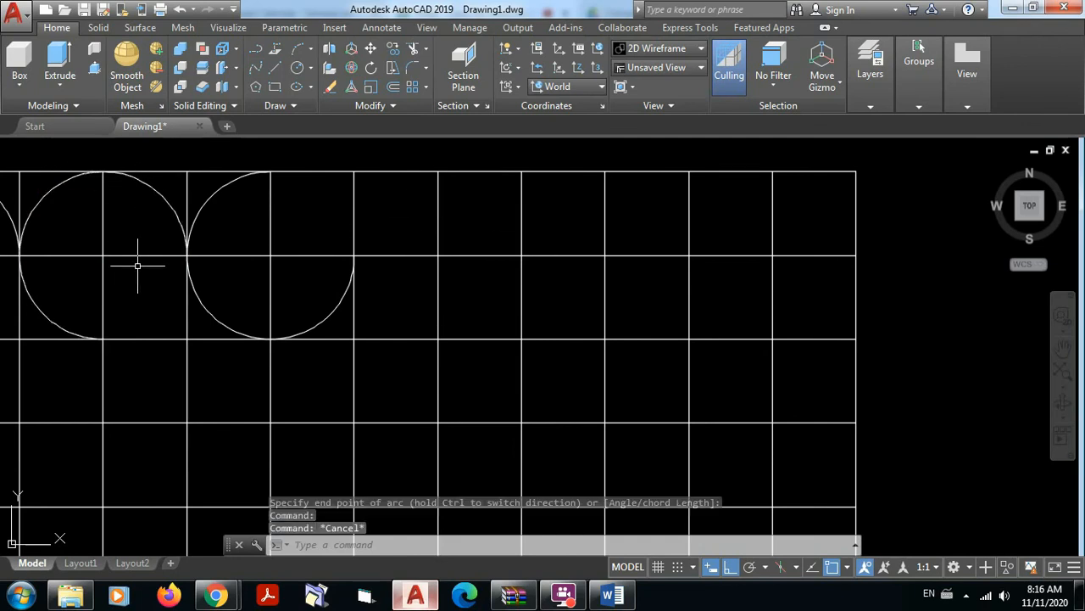
left_click(395, 51)
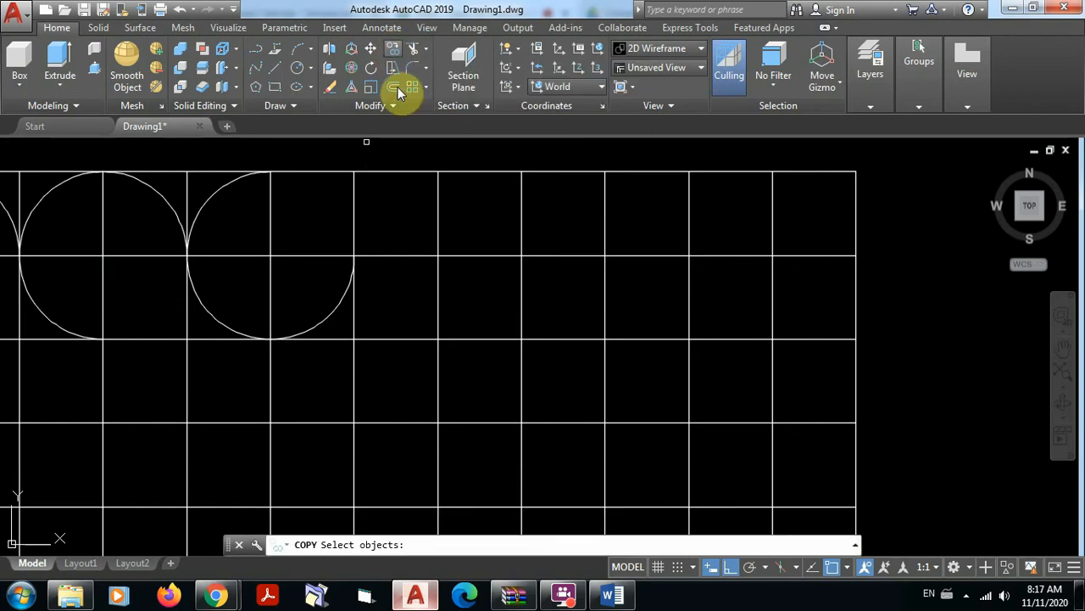
left_click(159, 193)
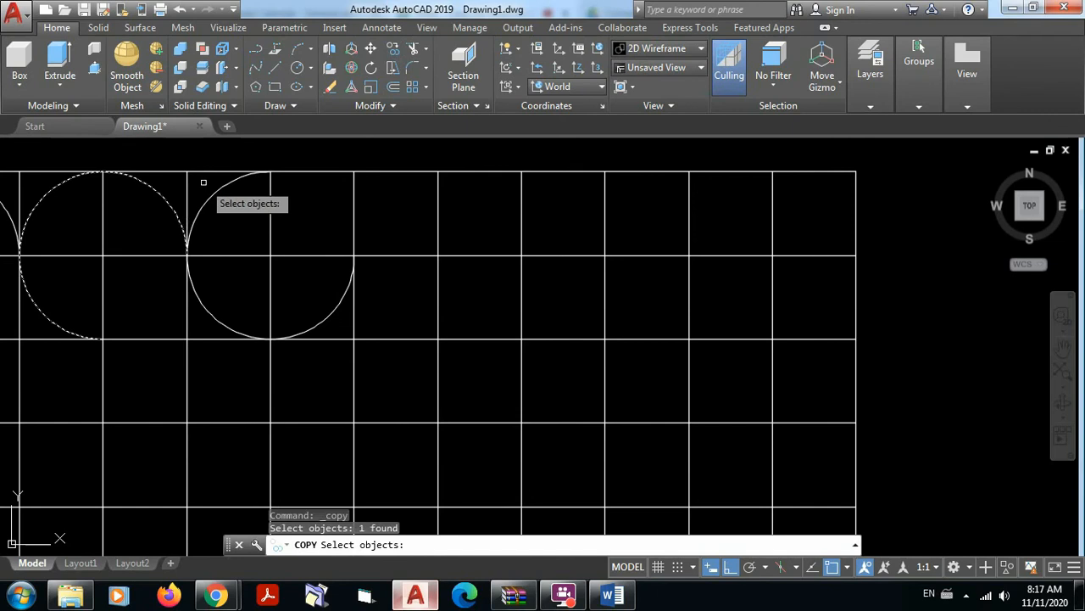
key("Return")
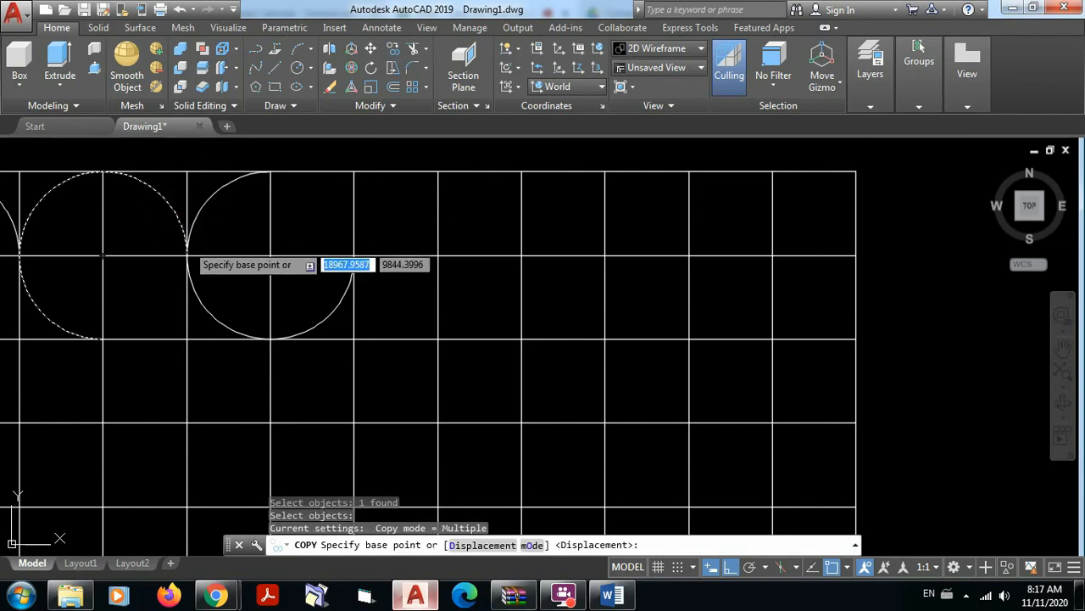
left_click(102, 255)
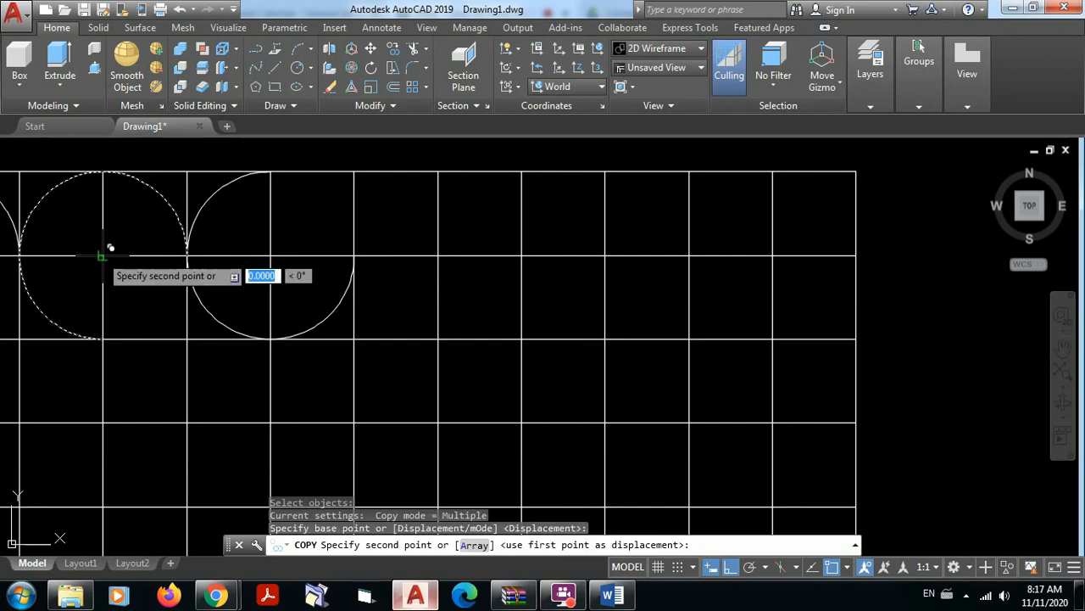
left_click(438, 254)
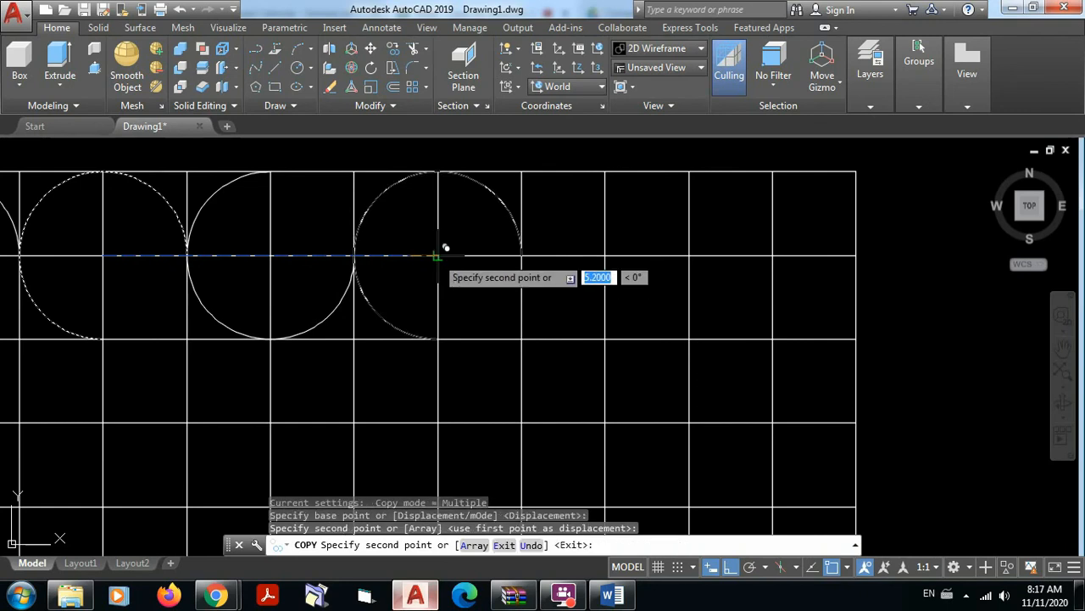
key("Escape")
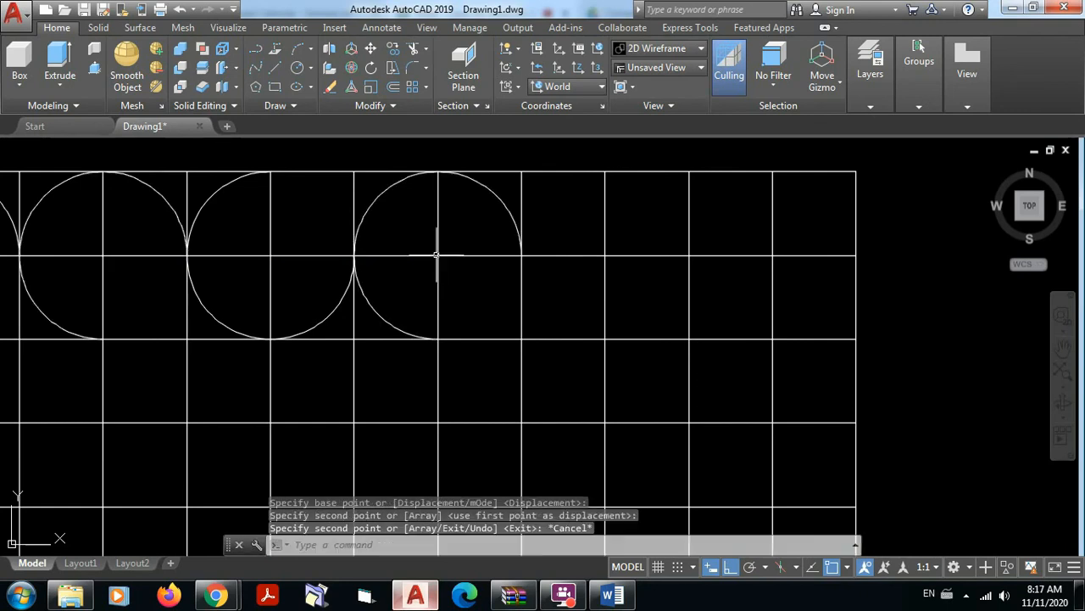
Copy the second three-quarter arc, moving its centre from the thirteenth to the seventeenth inner vertical line.
left_click(394, 50)
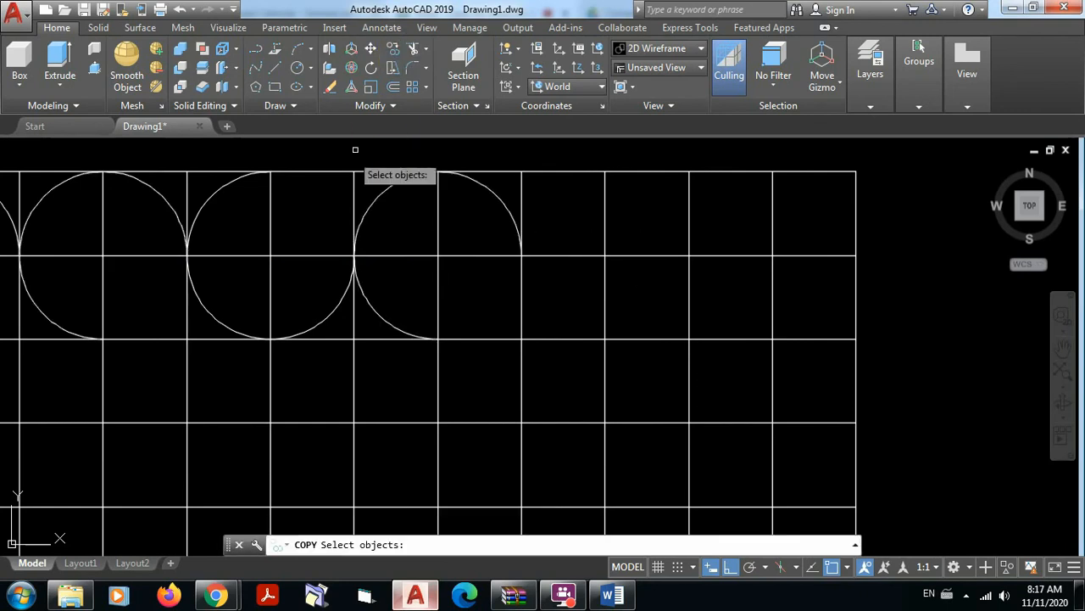
left_click(228, 187)
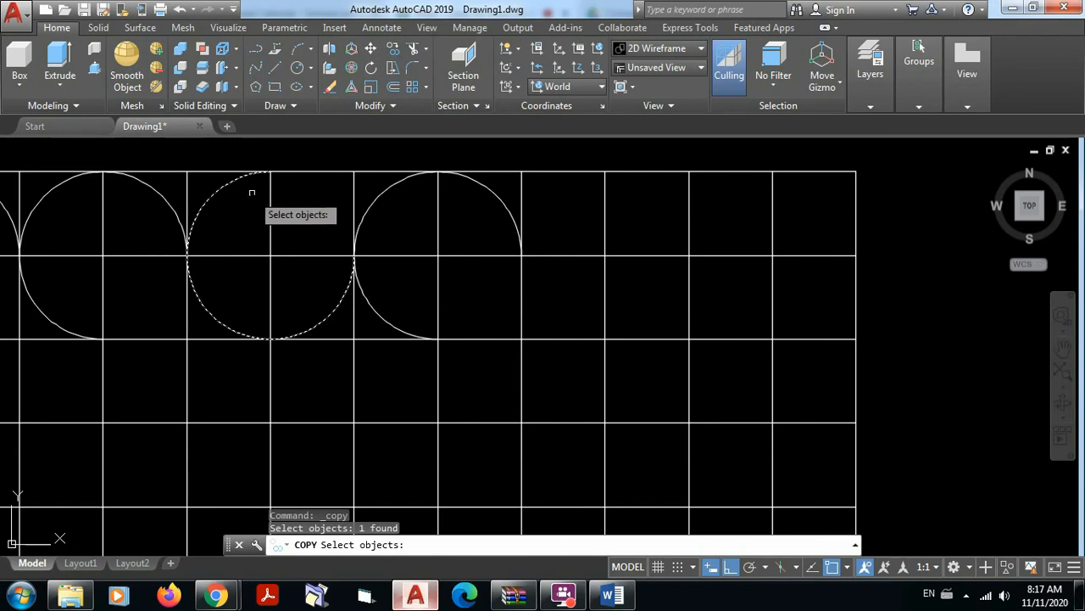
key("Return")
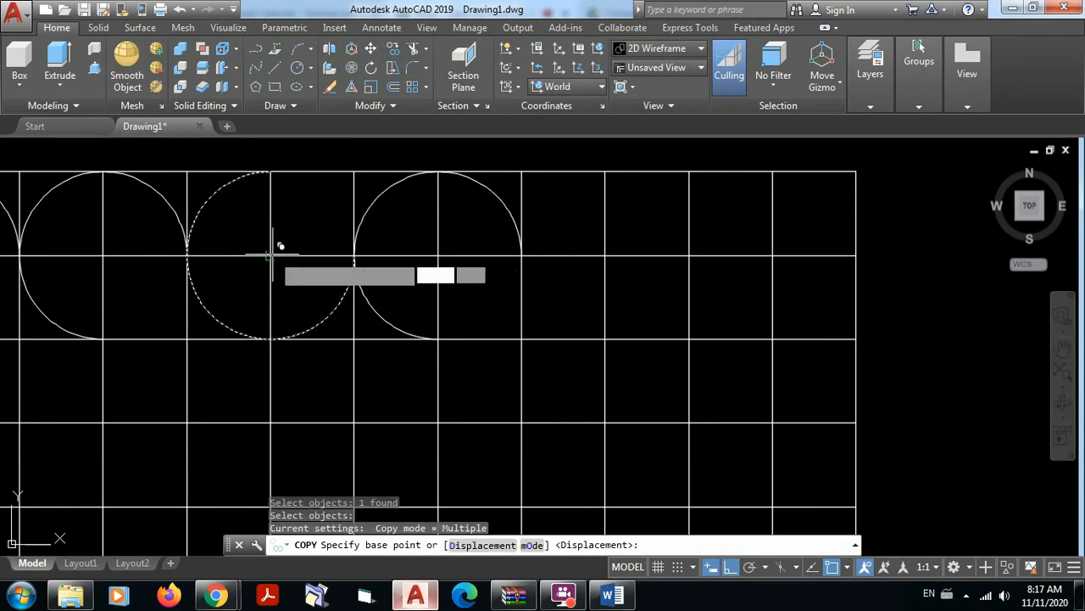
left_click(271, 252)
left_click(604, 255)
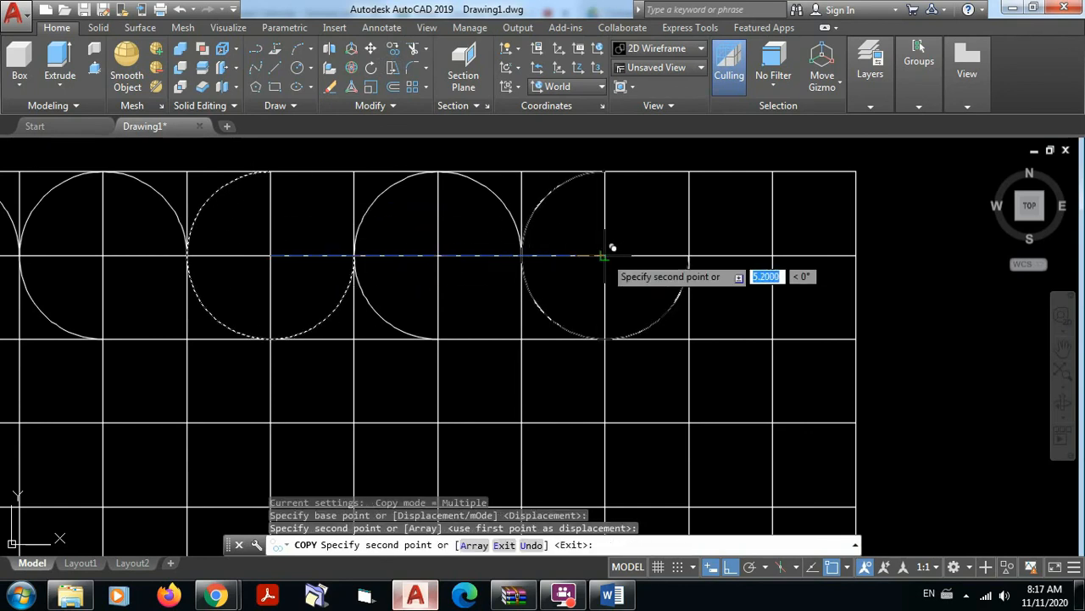
key("Escape")
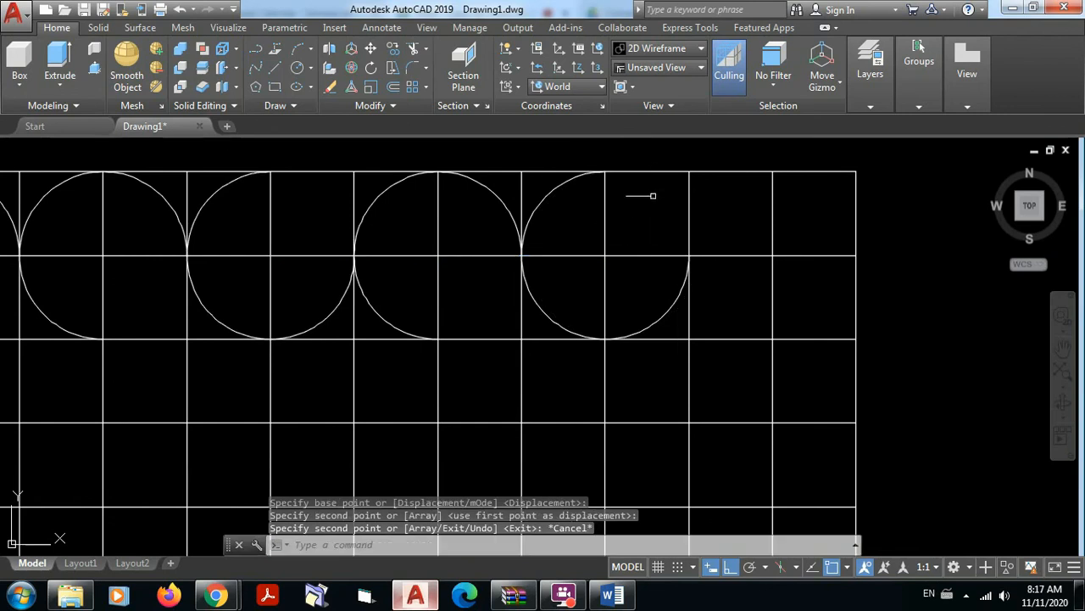
Erase the two copied three-quarter arcs.
left_click(543, 199)
left_click(500, 201)
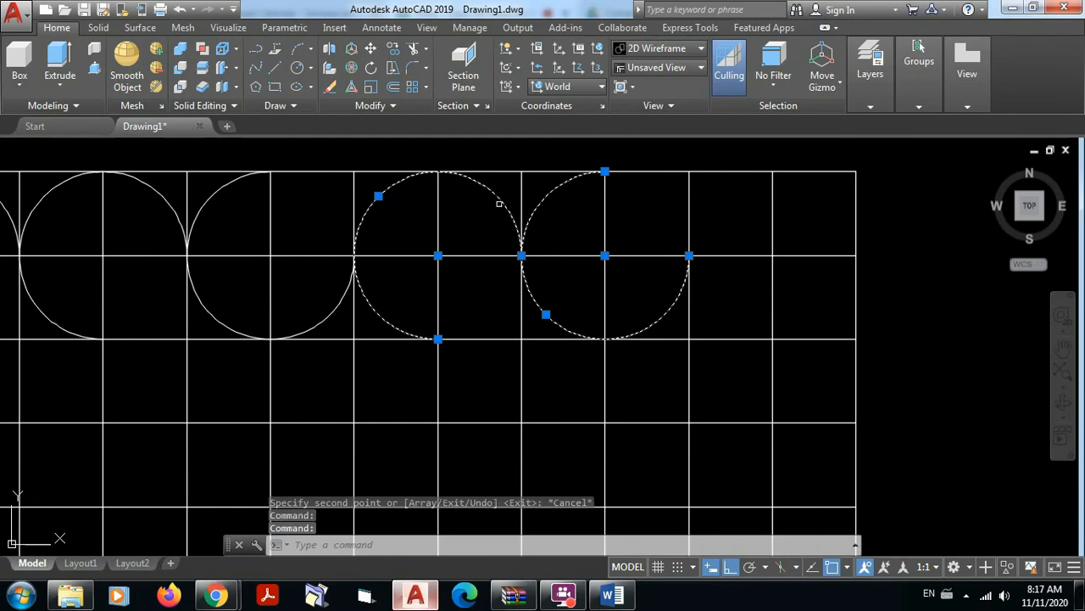
key("Delete")
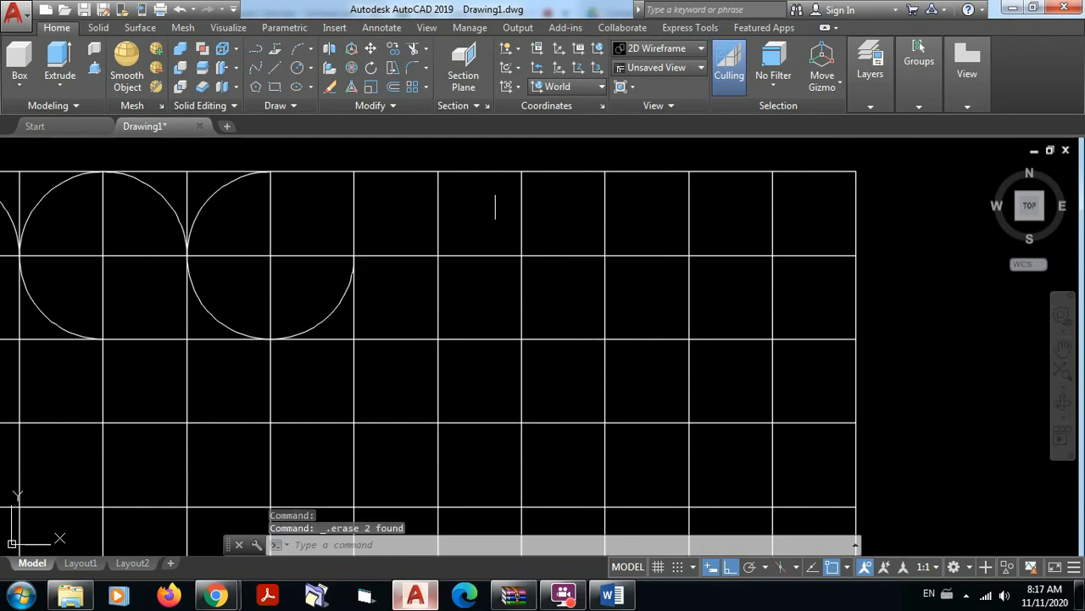
Copy both original three-quarter arcs together, from the first arc's centre to the fifteenth inner vertical line on the first inner horizontal line.
left_click(391, 54)
left_click(238, 176)
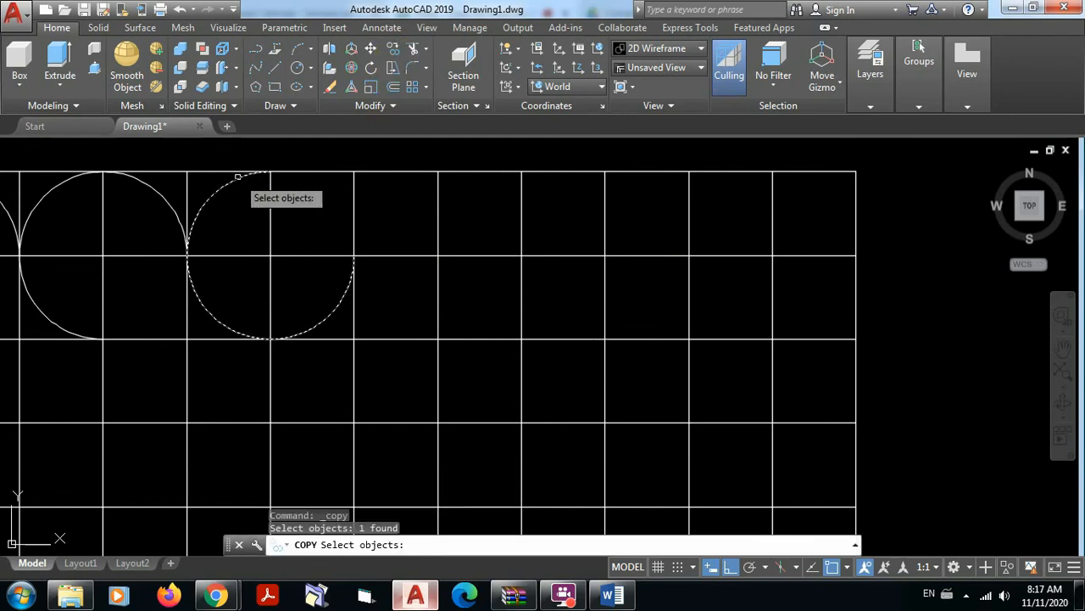
left_click(156, 192)
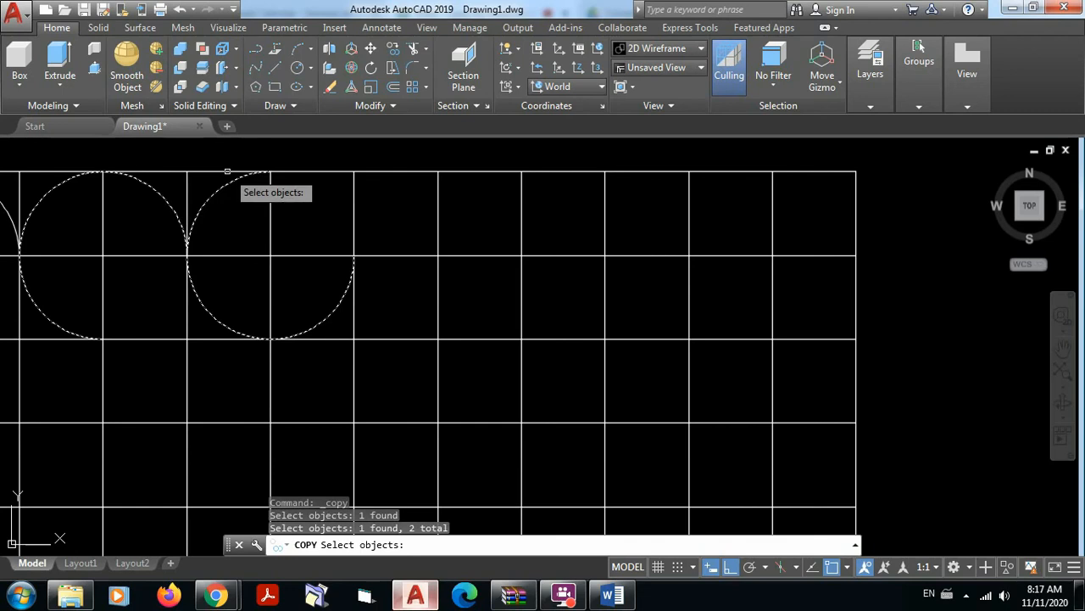
key("Return")
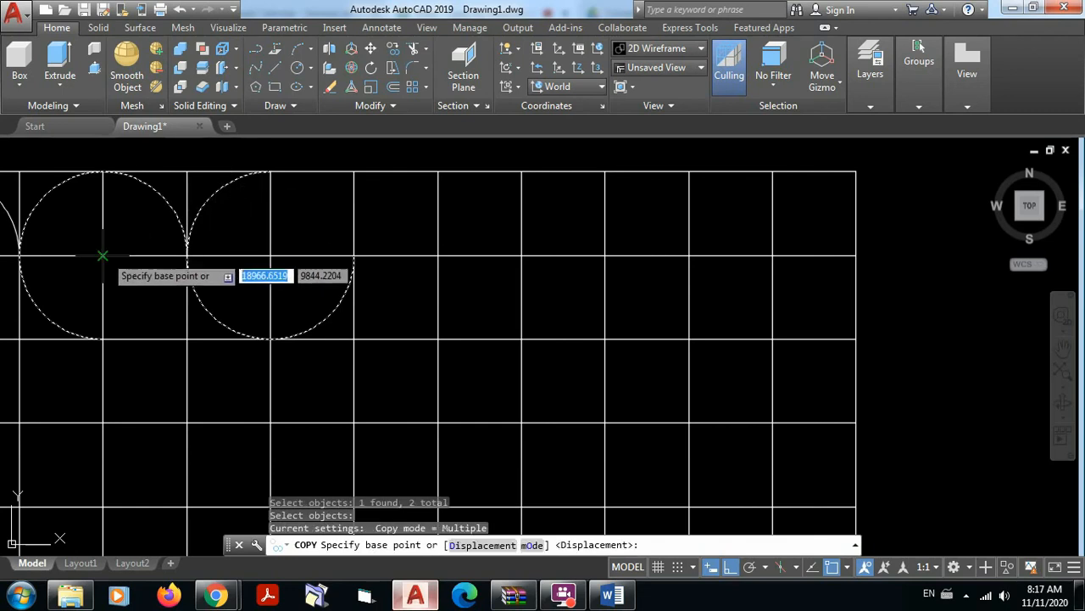
left_click(102, 254)
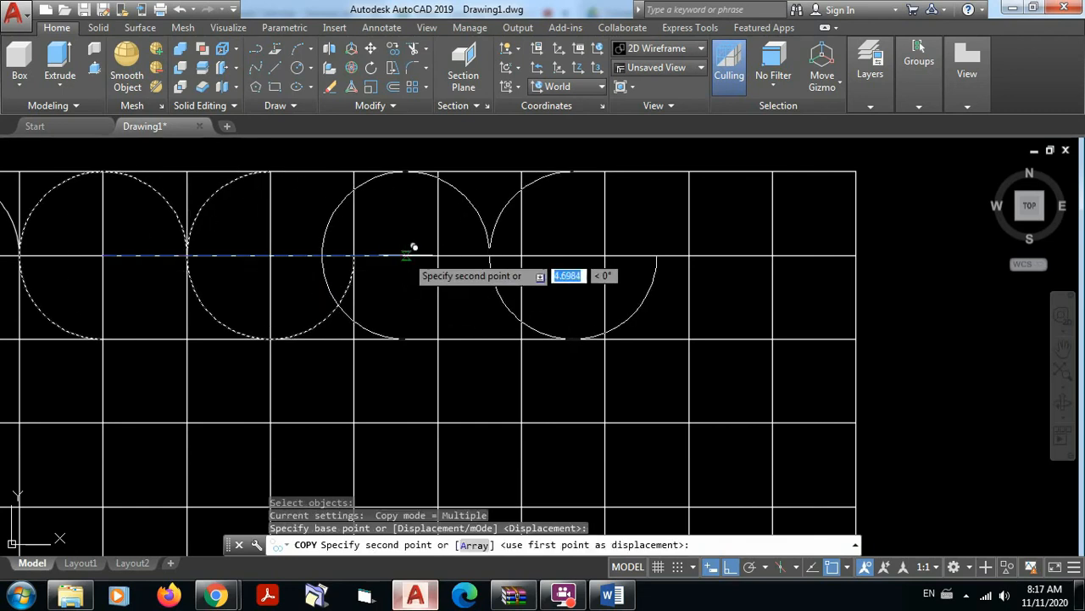
left_click(437, 254)
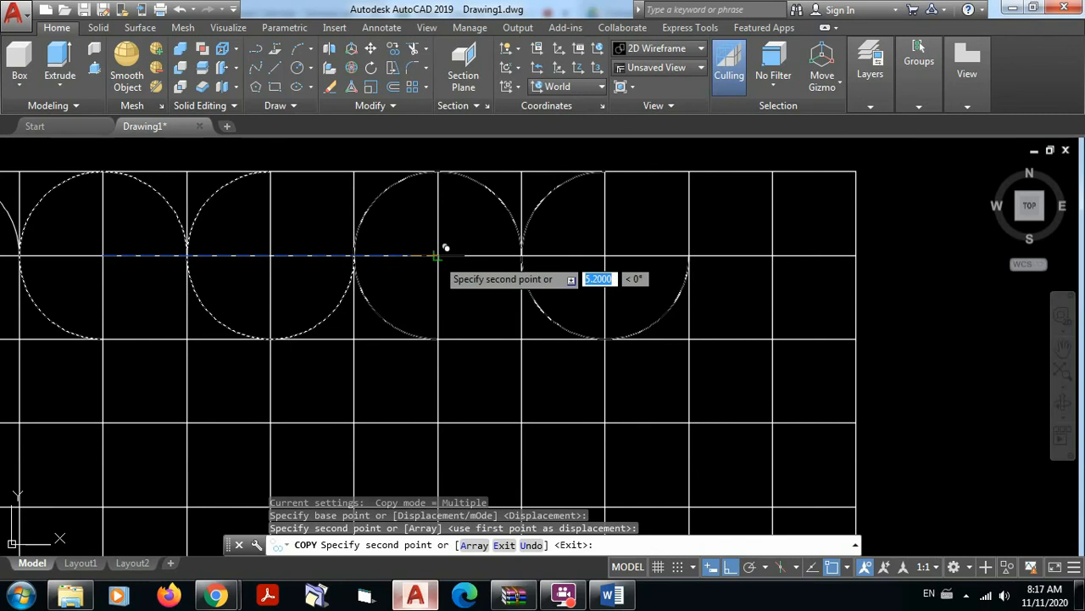
Copy the first three-quarter arc, moving its centre from the eleventh to the nineteenth inner vertical line.
key("Escape")
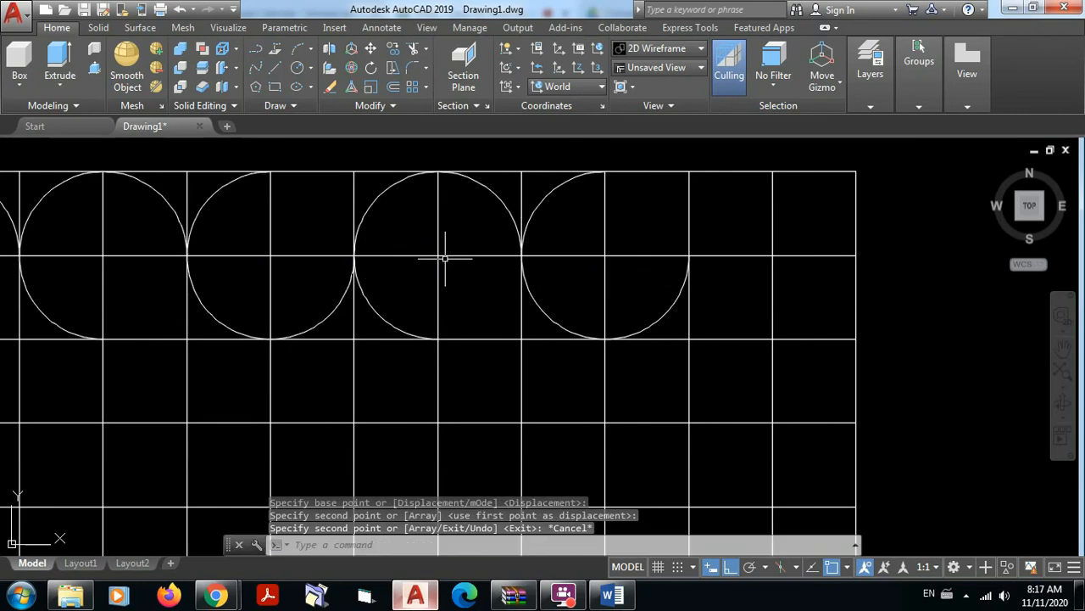
left_click(394, 49)
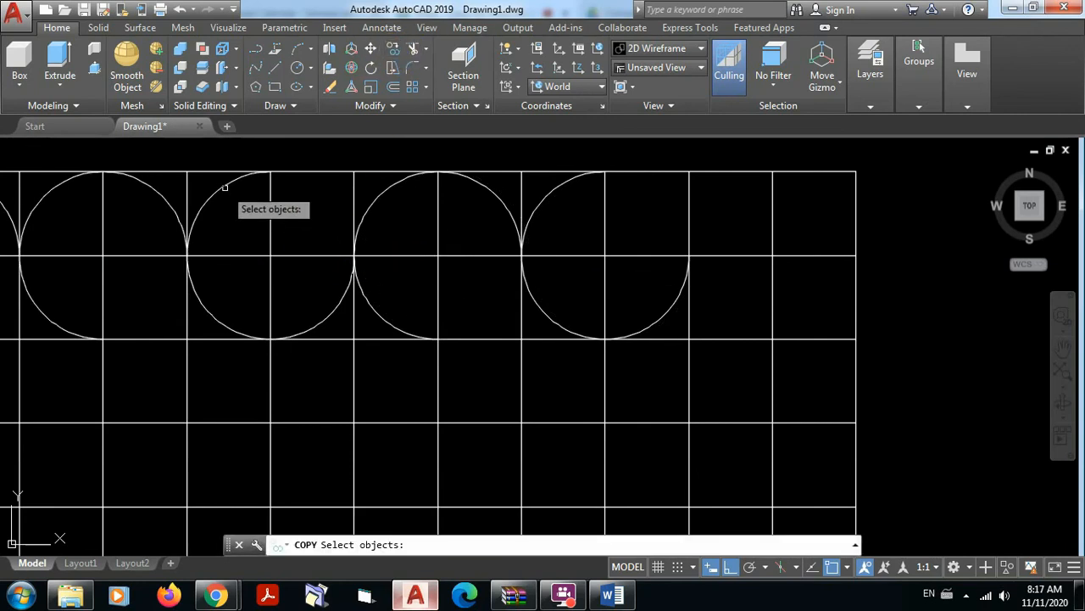
left_click(162, 196)
key("Return")
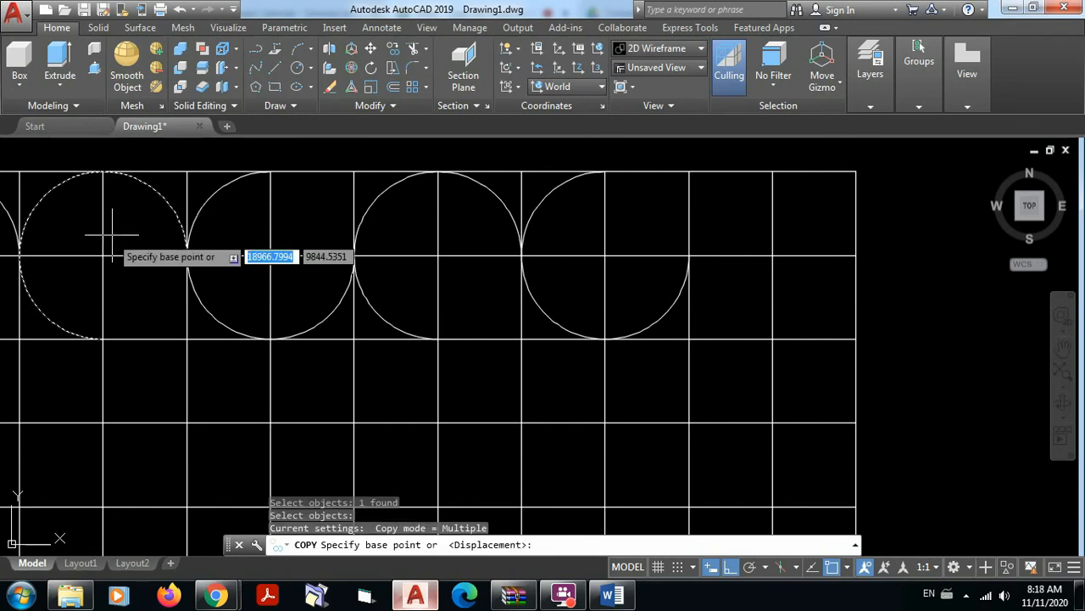
left_click(103, 252)
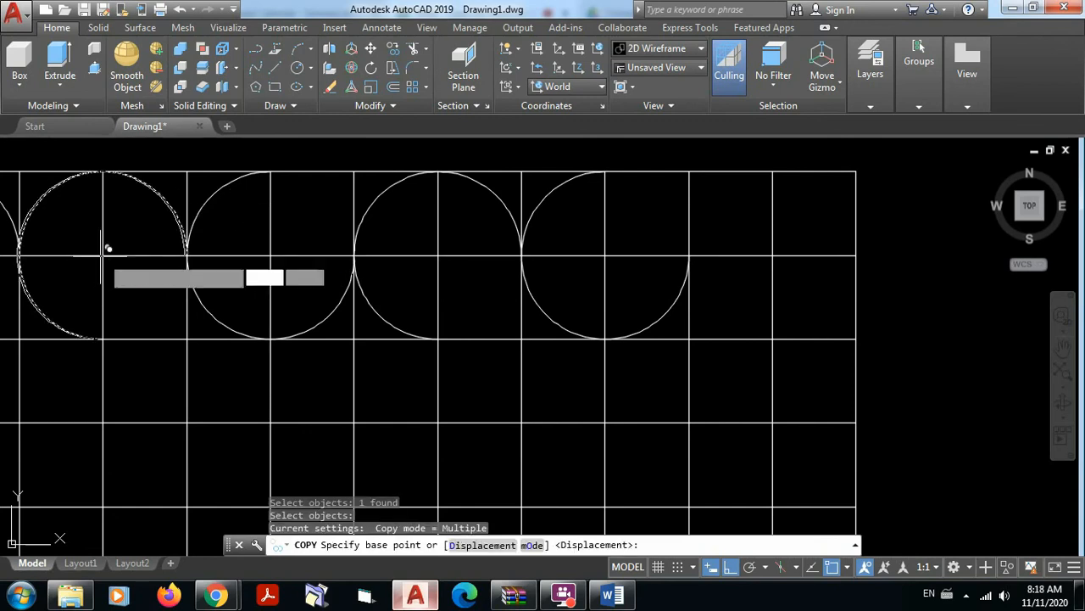
left_click(605, 254)
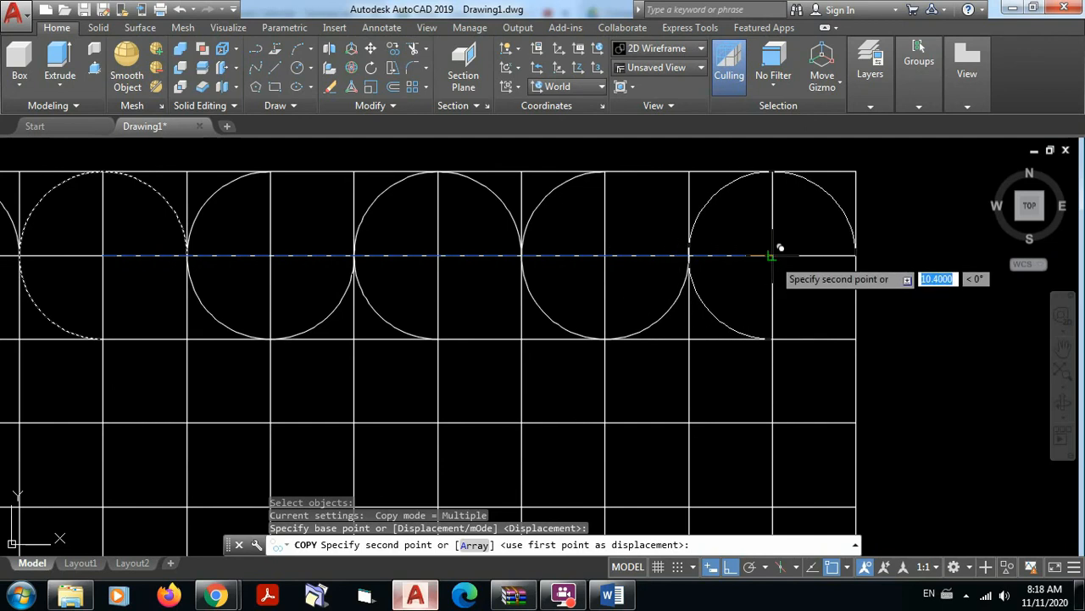
key("Escape")
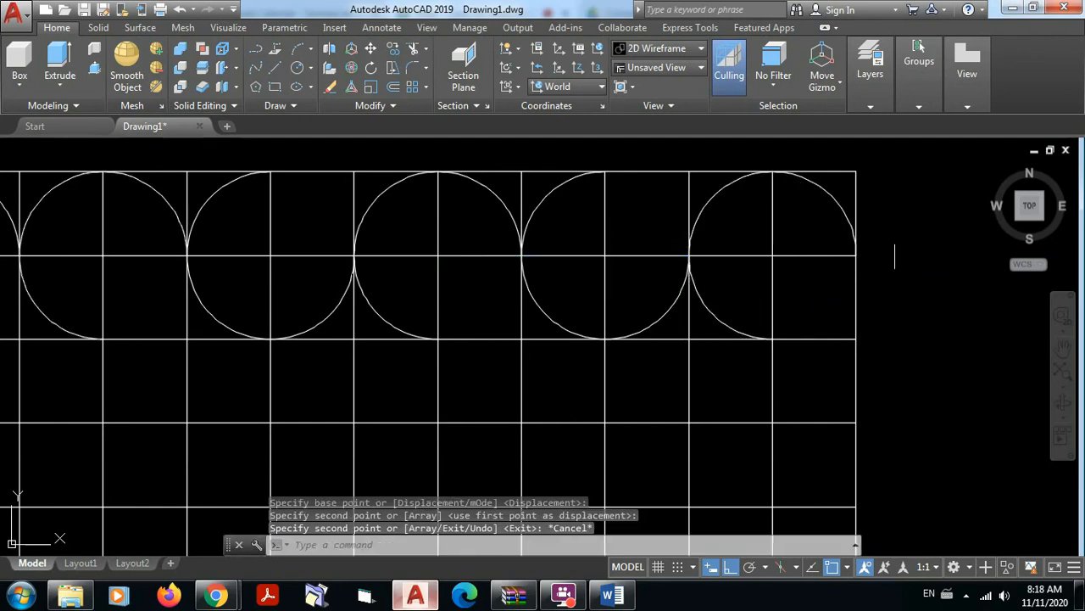
Draw a downward semicircular arc from the grid's left edge to the second inner vertical line, with both ends on the third inner horizontal line.
scroll(894, 246, "down", 4)
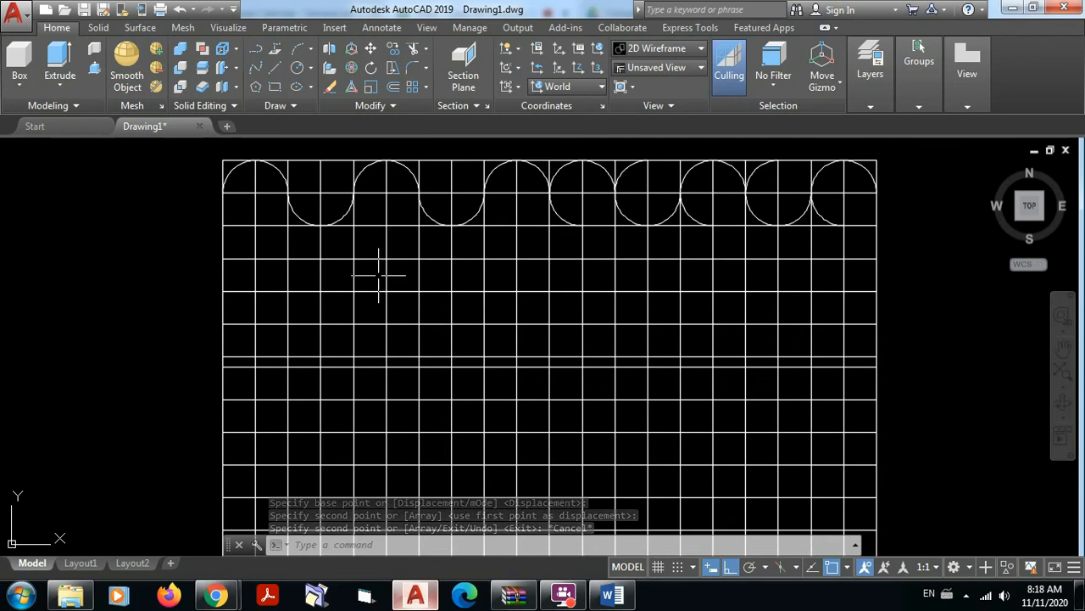
middle_click_drag(496, 198, 510, 234)
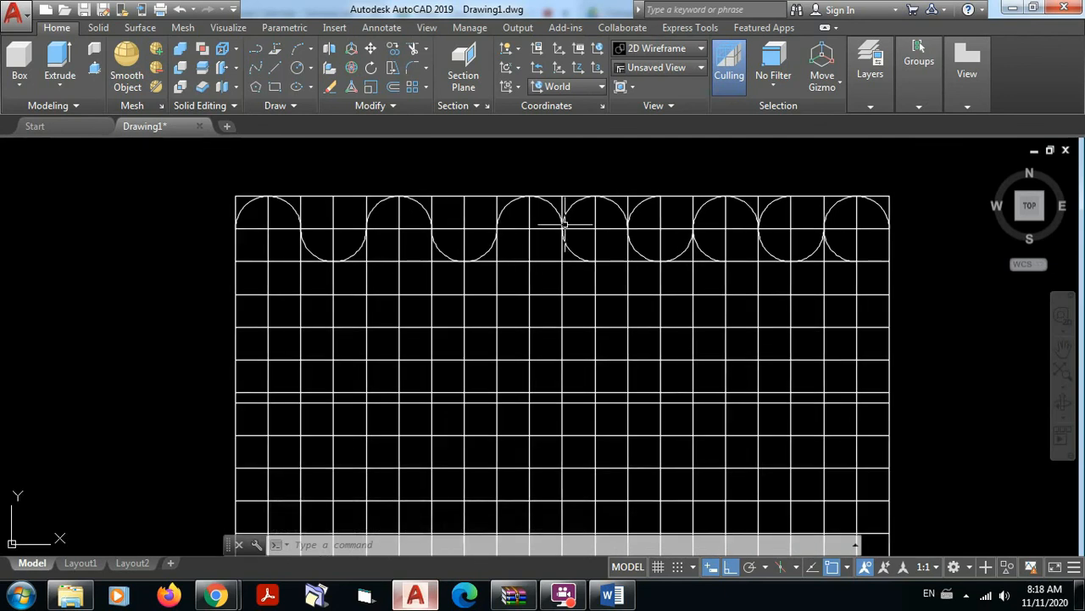
scroll(616, 243, "up", 2)
middle_click_drag(616, 243, 627, 230)
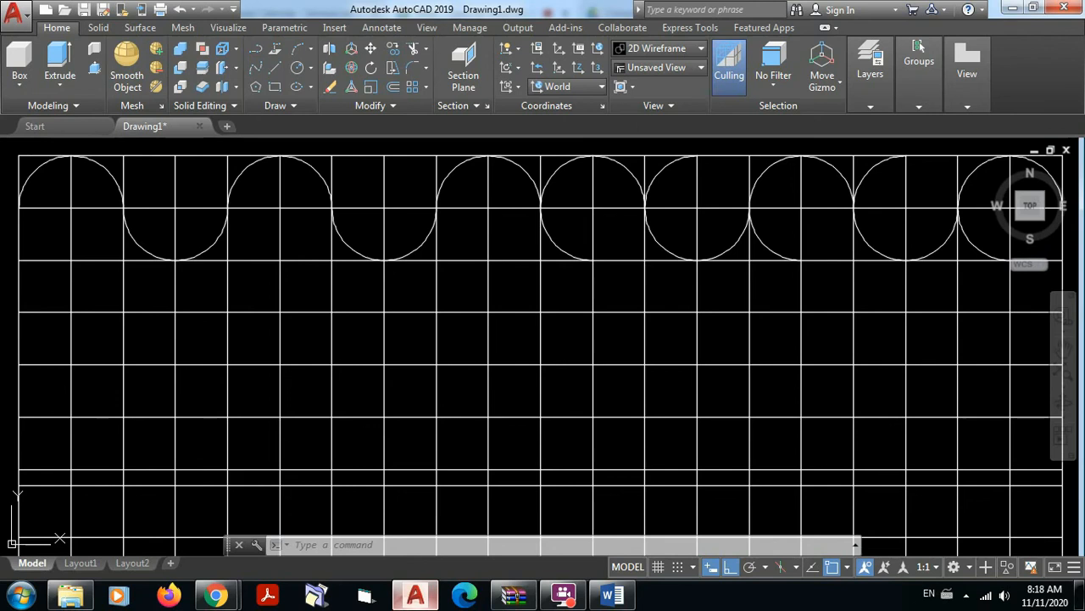
left_click(294, 49)
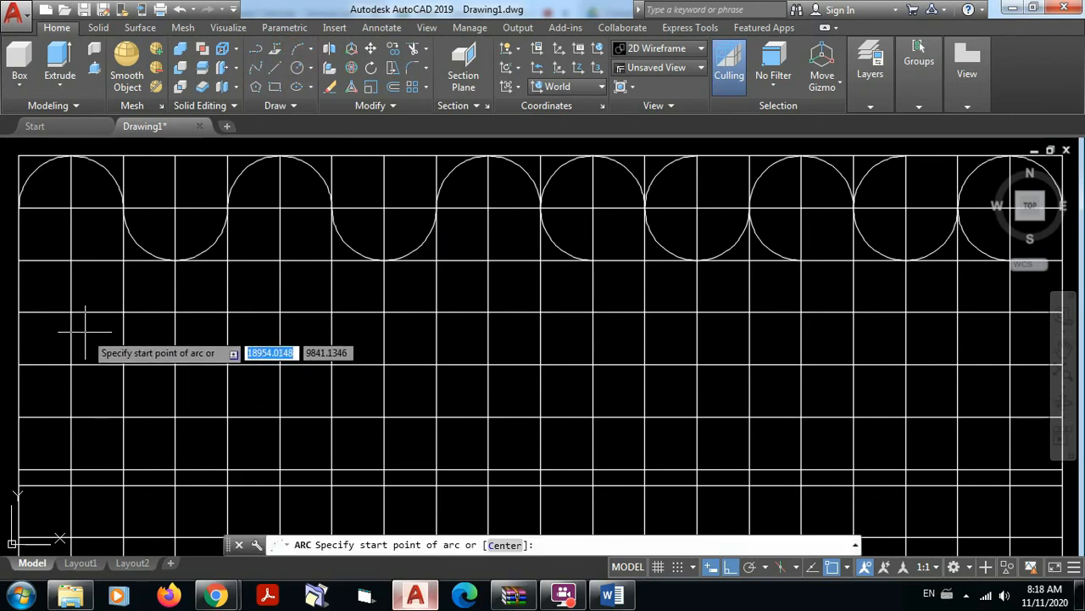
left_click(18, 312)
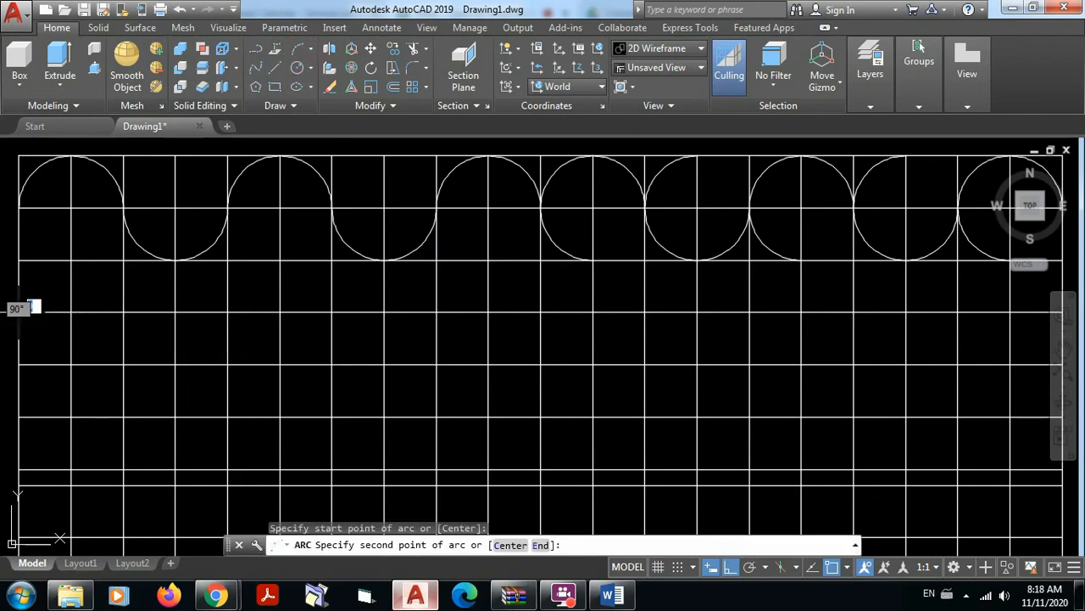
left_click(71, 364)
left_click(123, 313)
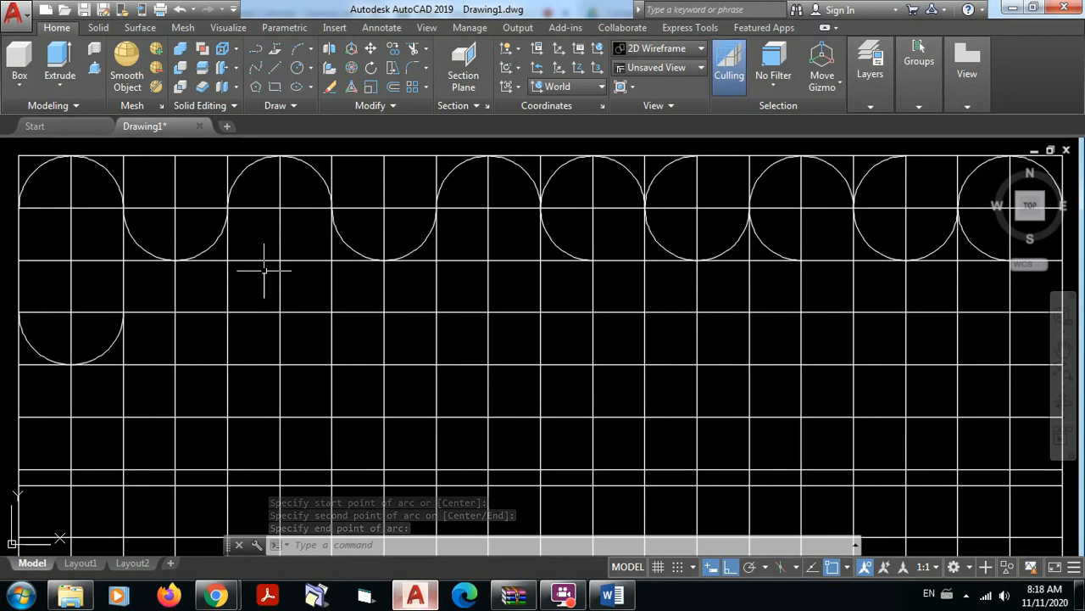
Draw an upward semicircular arc between the fourth and second inner vertical lines on the third inner horizontal line, touching the second horizontal line.
left_click(294, 47)
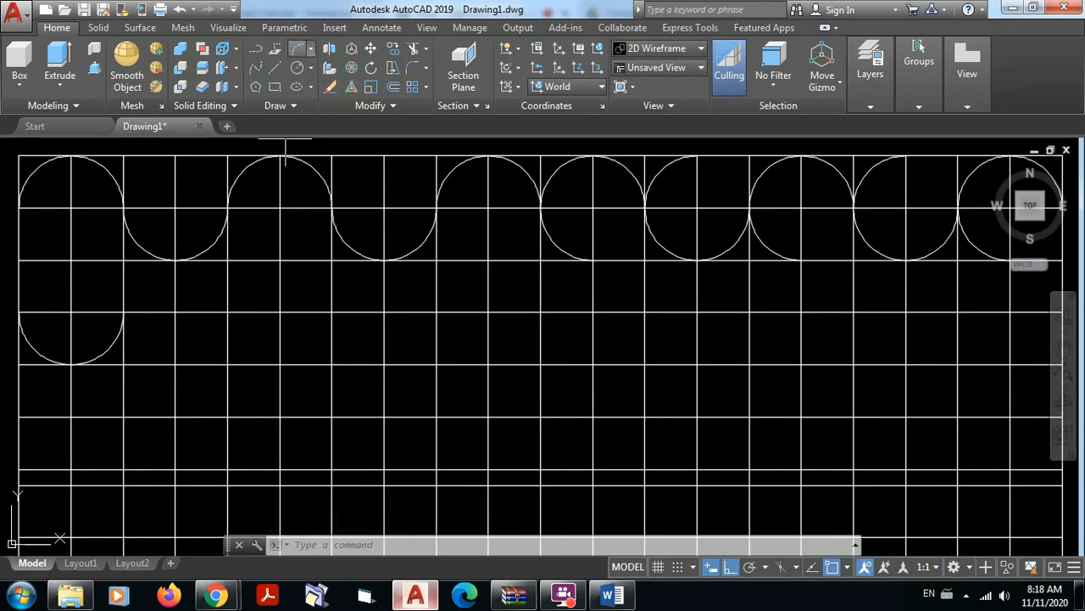
left_click(226, 313)
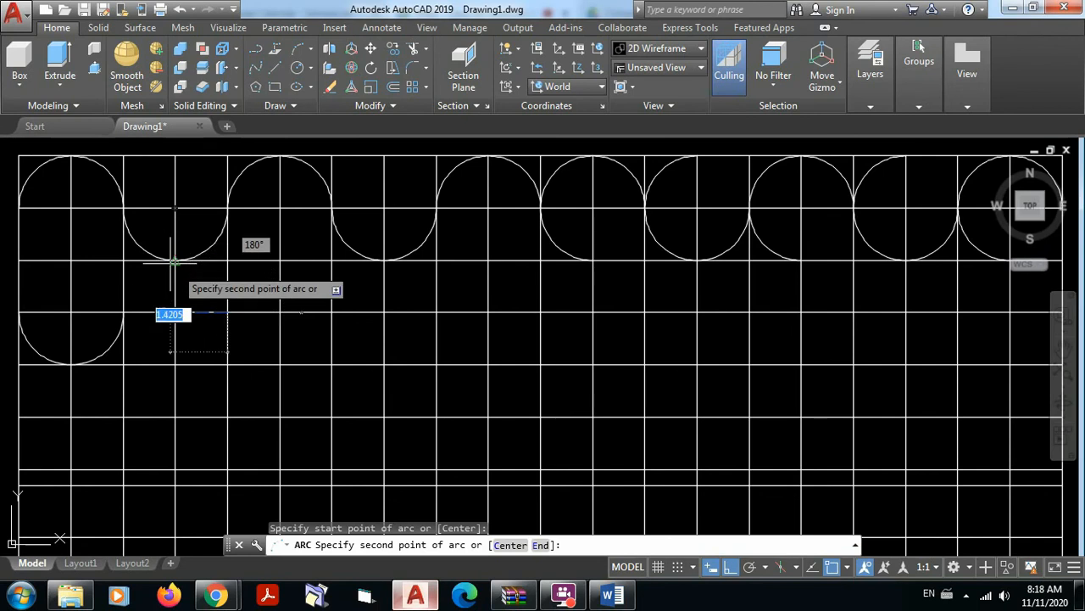
left_click(174, 261)
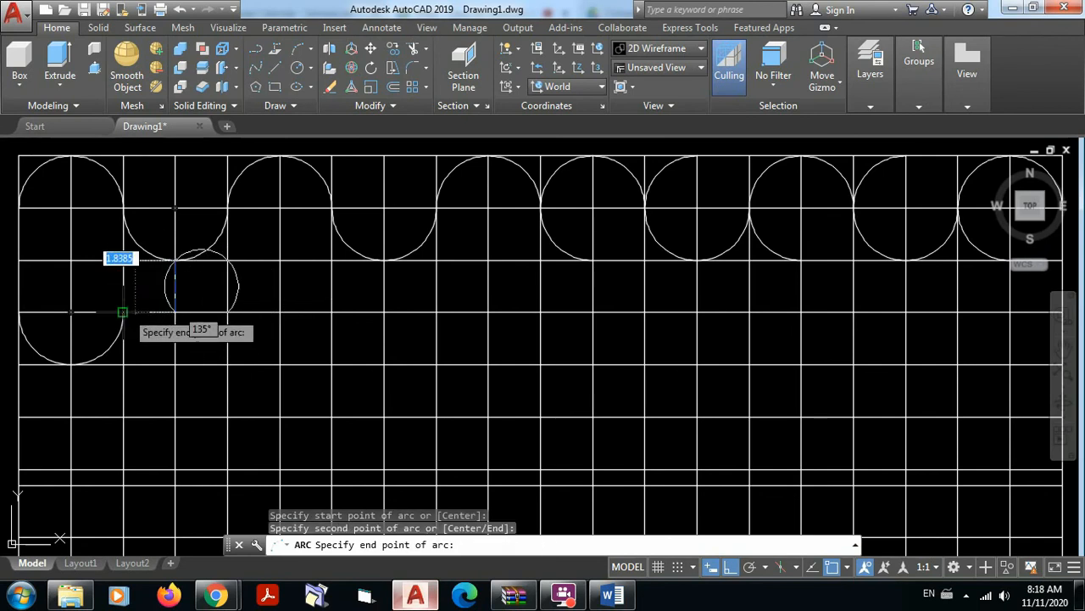
left_click(124, 312)
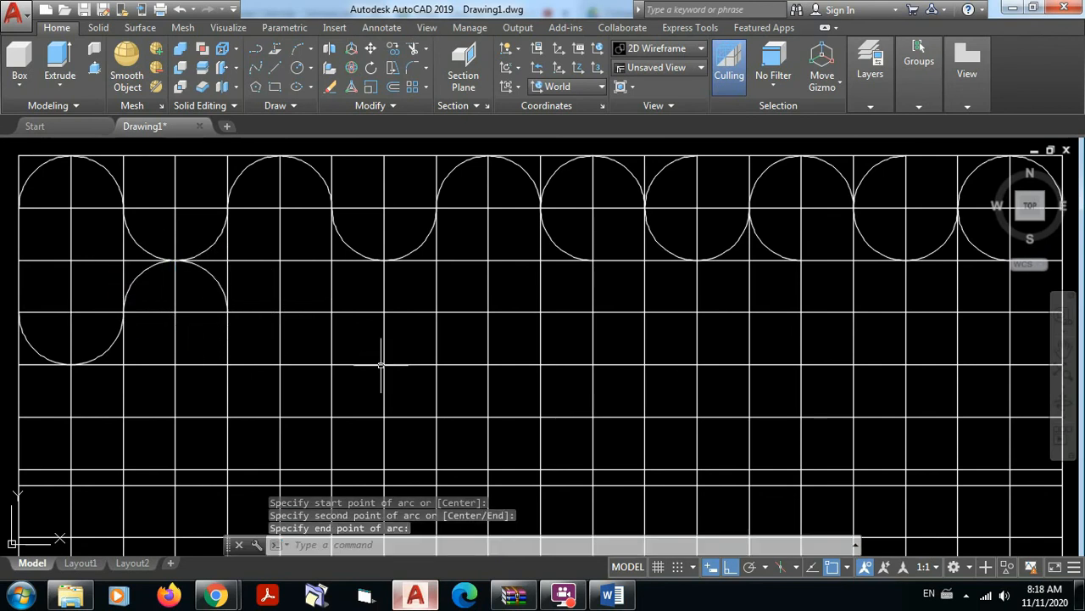
Mirror the three upper semicircles between the fourth and tenth inner vertical lines about the second inner horizontal line, keeping the originals.
left_click(394, 105)
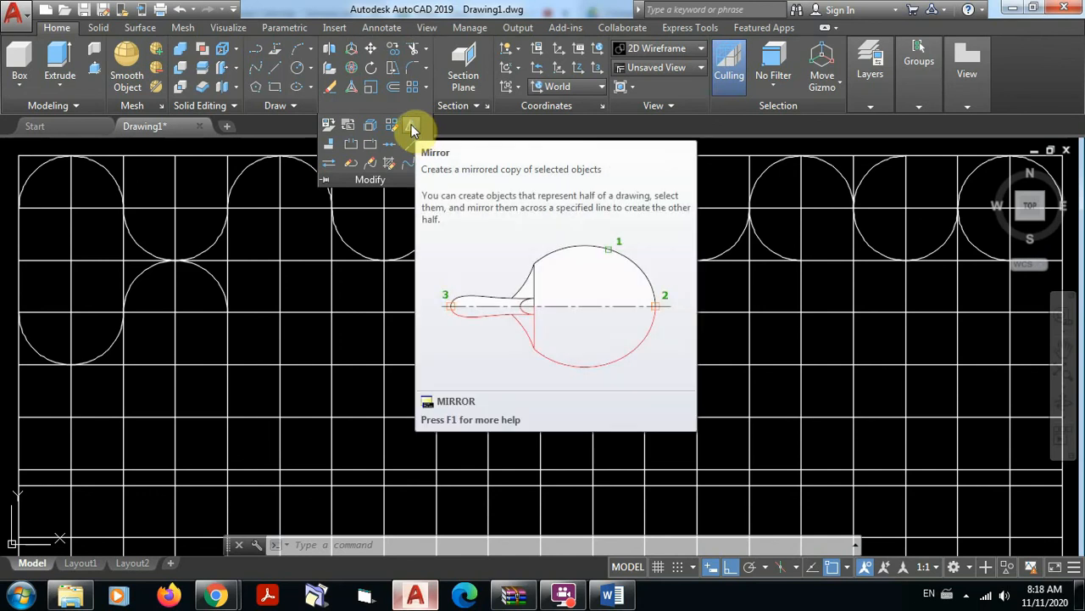
left_click(412, 128)
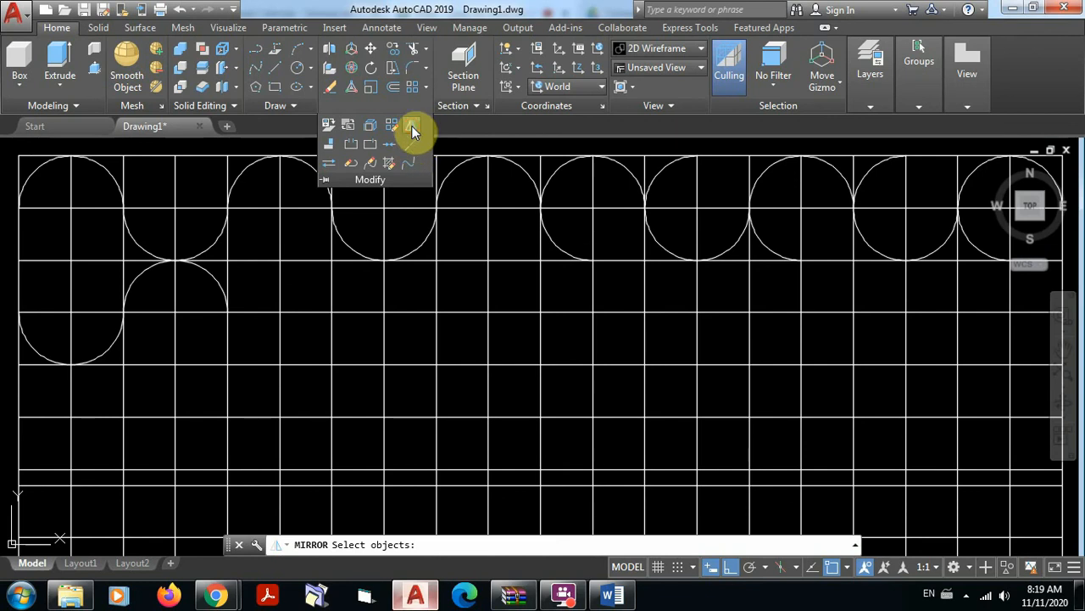
left_click(412, 127)
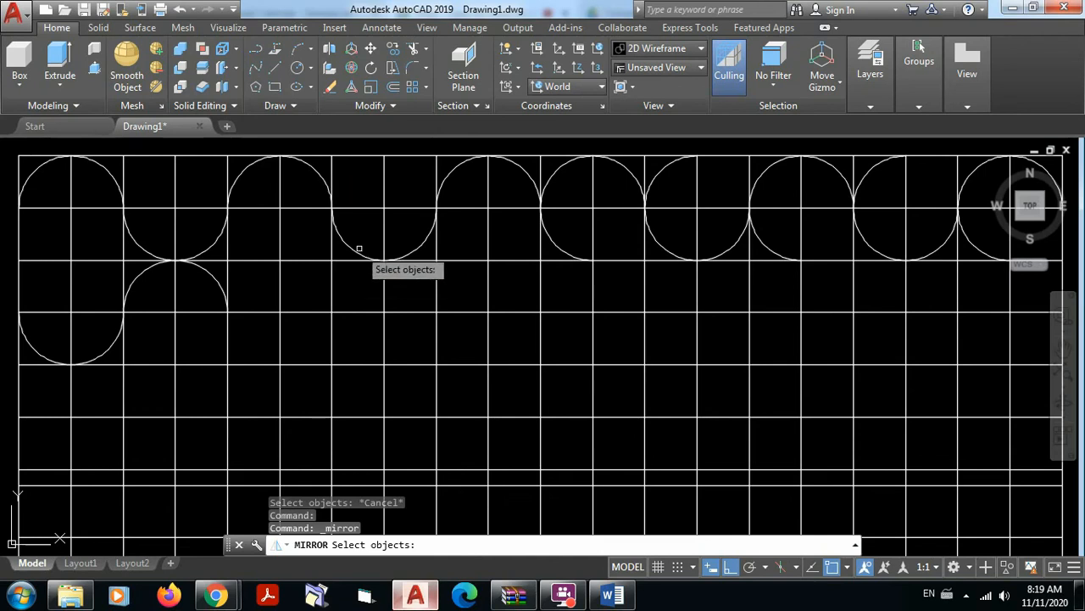
left_click(217, 141)
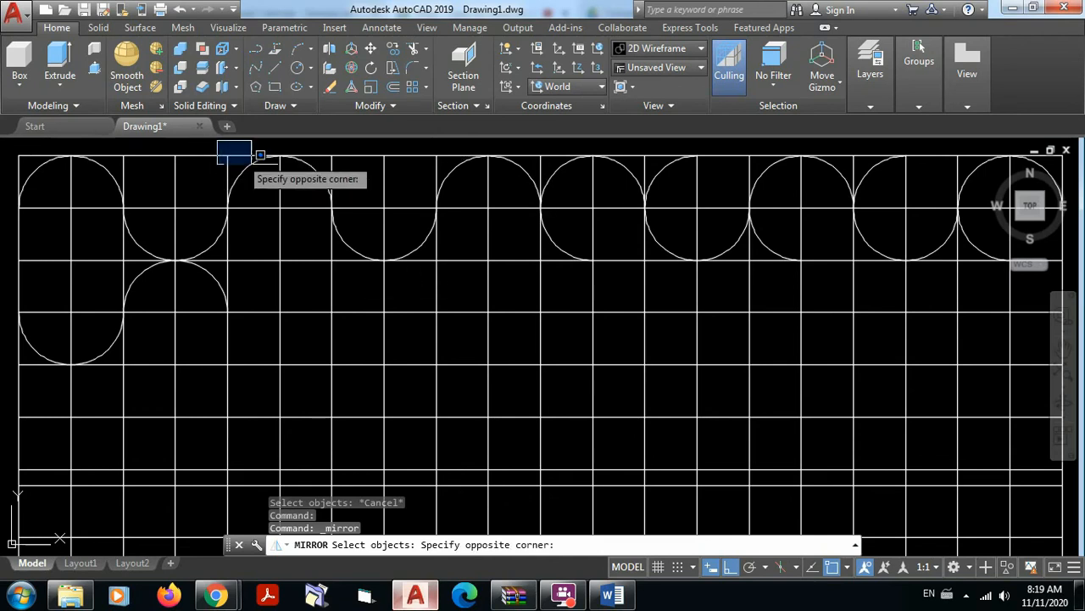
left_click(552, 272)
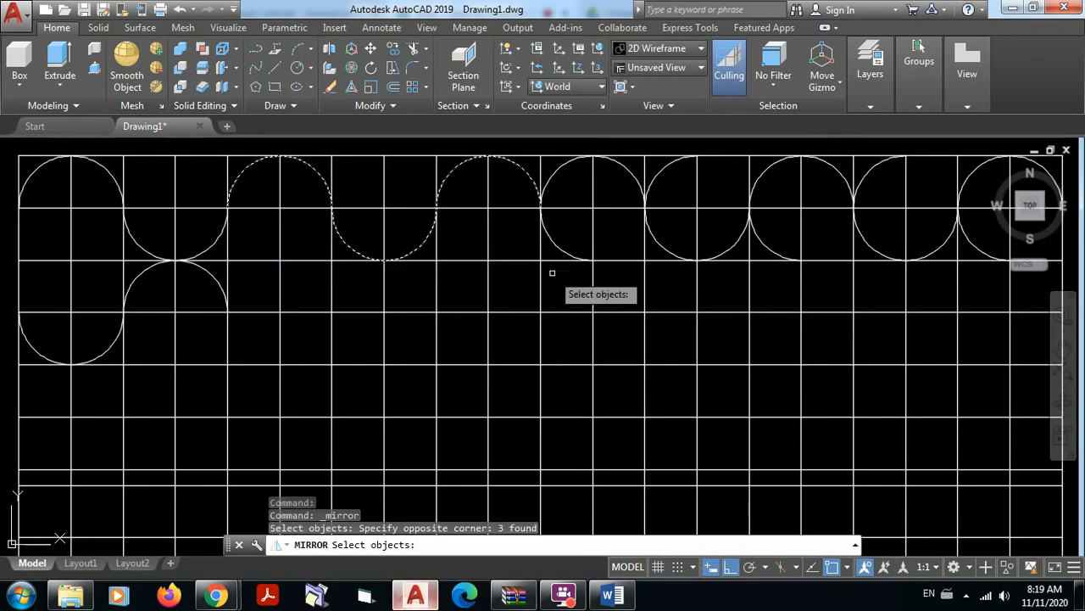
key("Return")
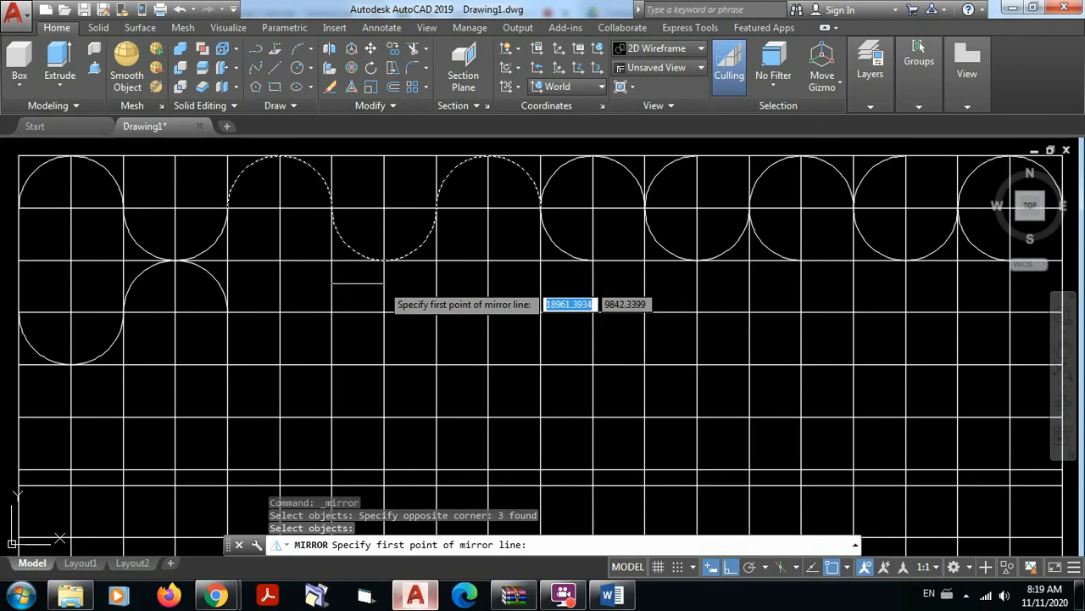
left_click(227, 260)
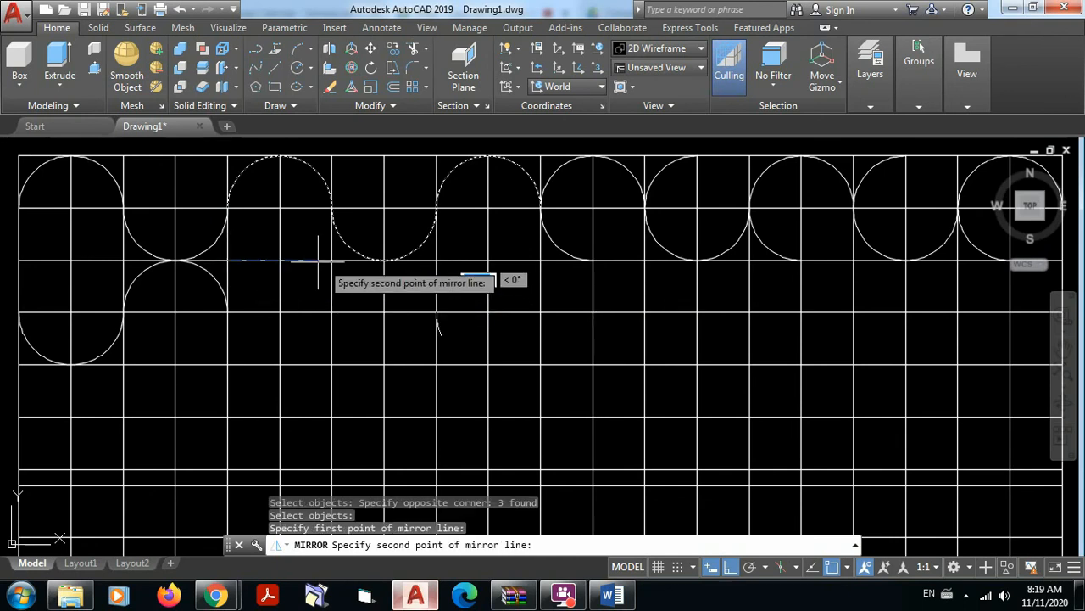
left_click(542, 261)
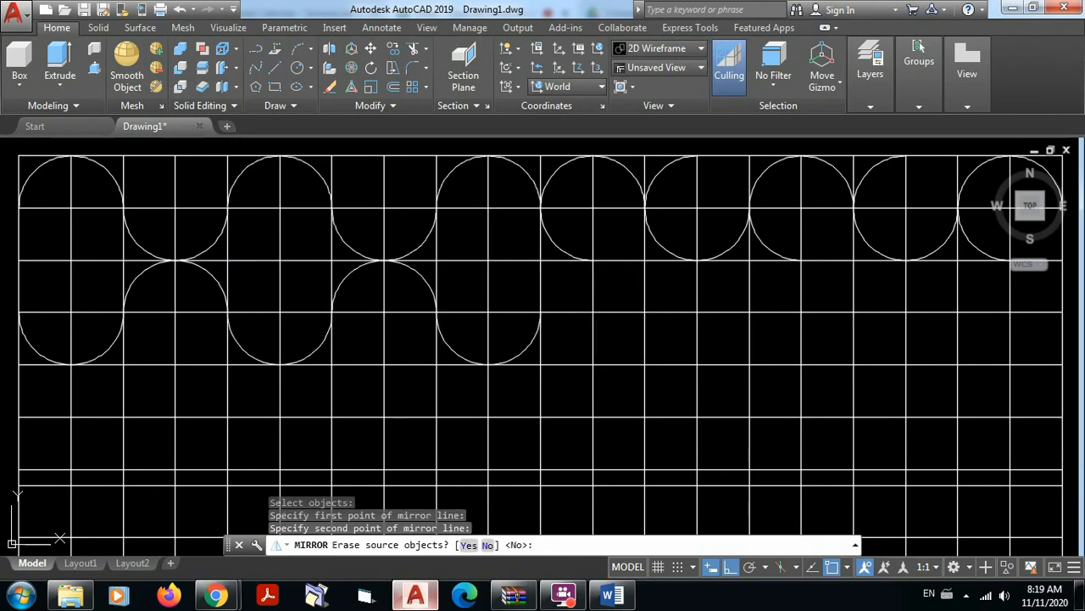
key("Return")
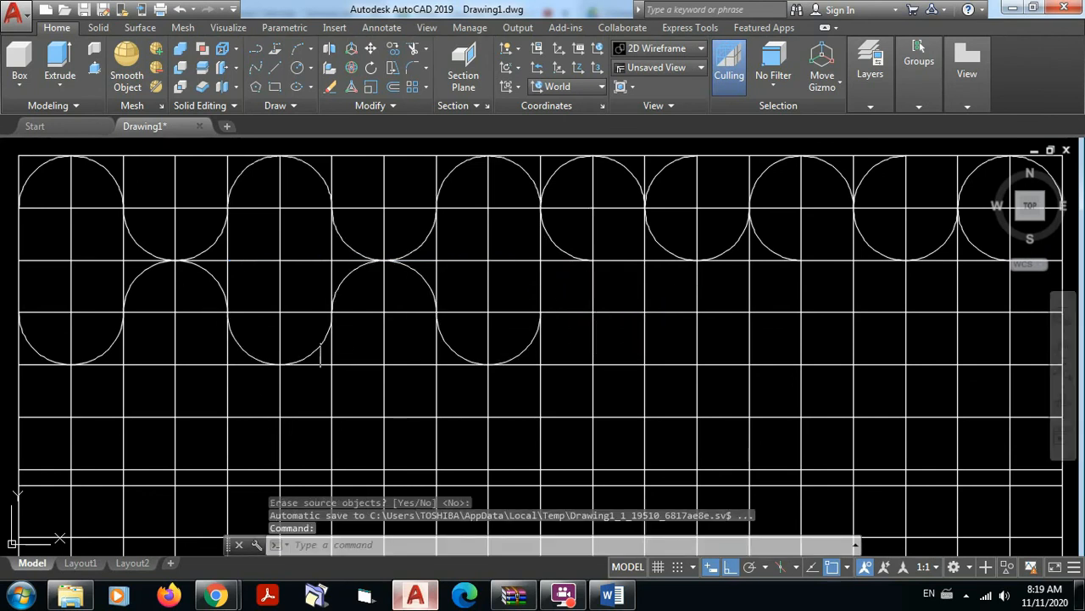
Draw a three-quarter arc centred where the eleventh inner vertical meets the third inner horizontal line, from its lowest point counterclockwise to the tenth vertical line.
middle_click_drag(526, 266, 338, 284)
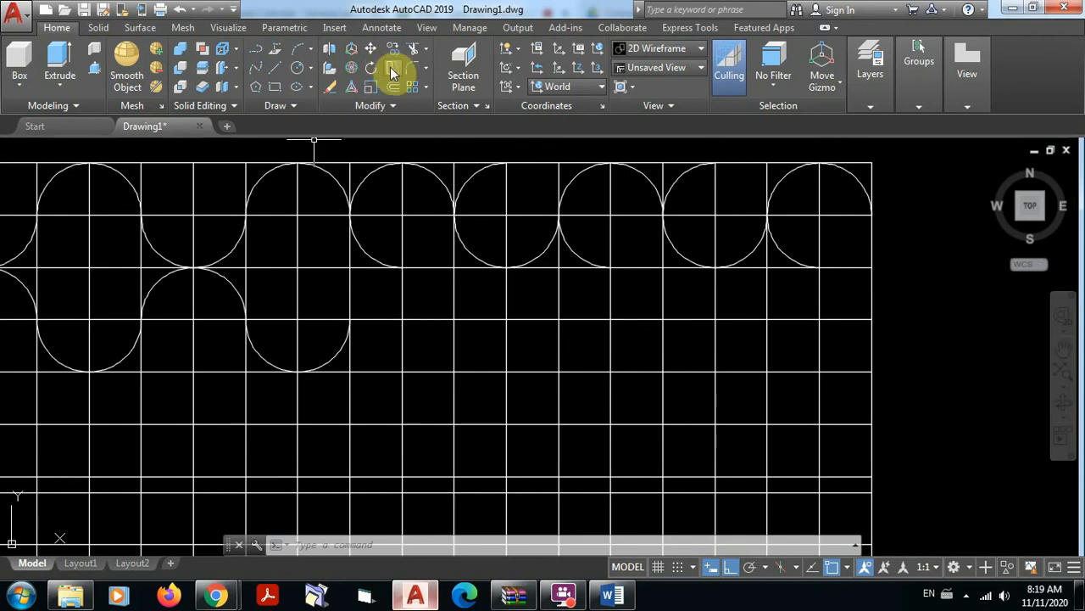
left_click(300, 48)
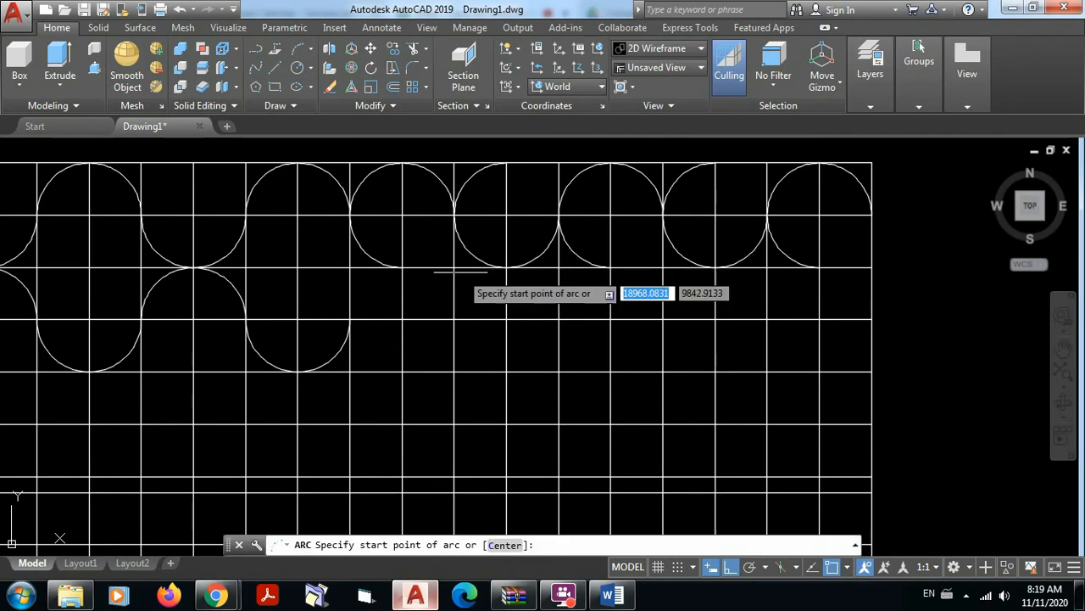
type("c")
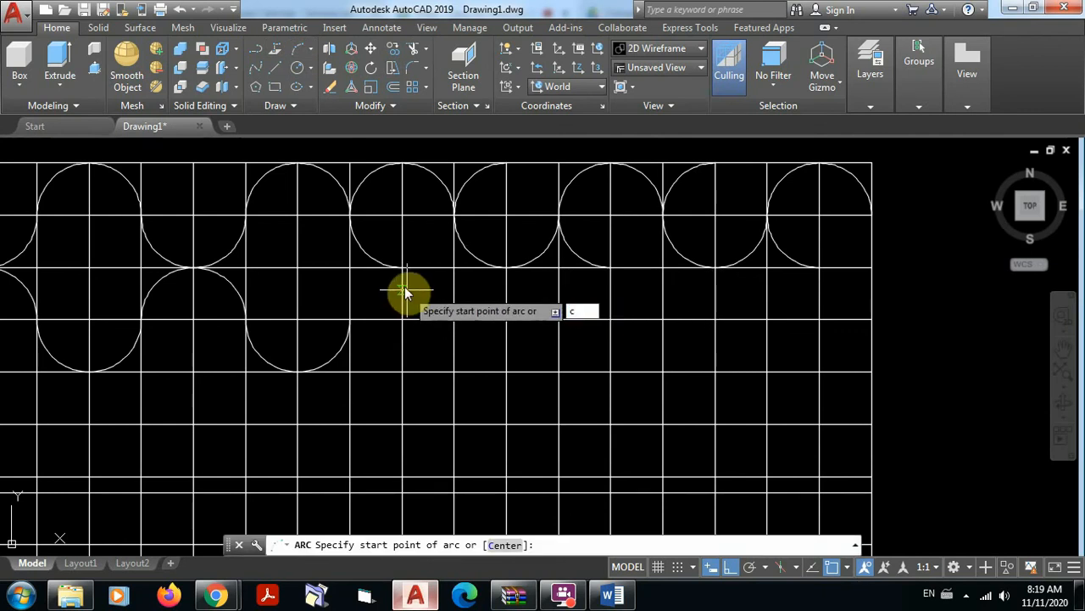
key("Return")
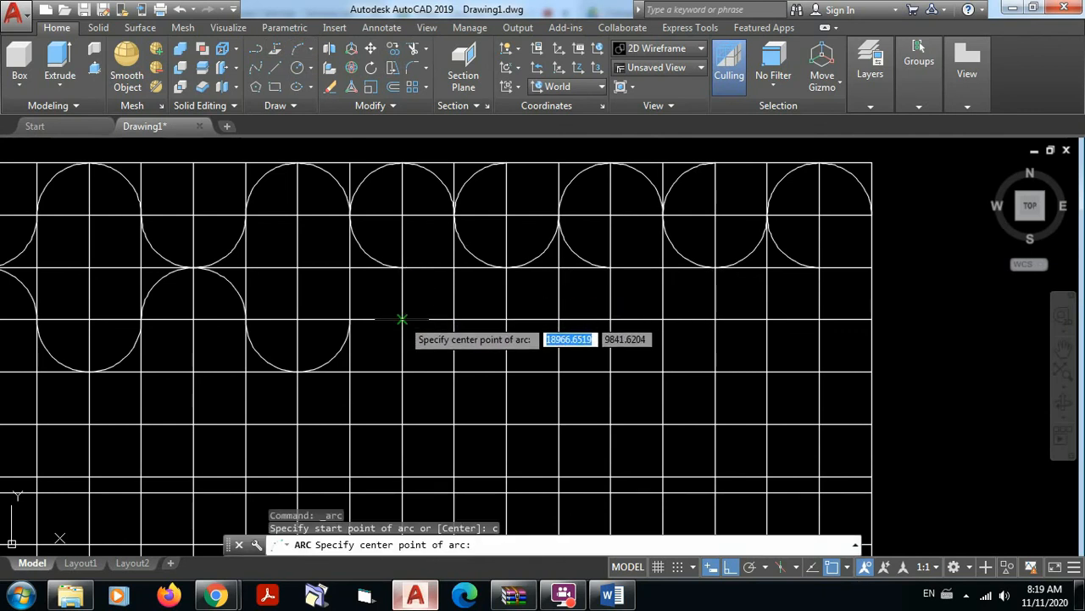
left_click(402, 320)
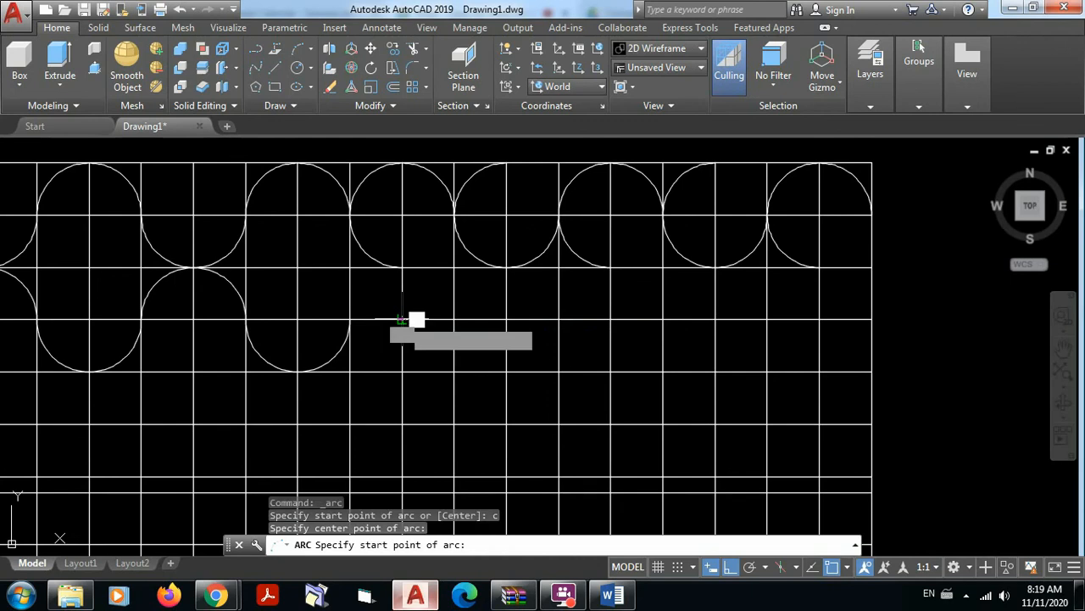
left_click(401, 371)
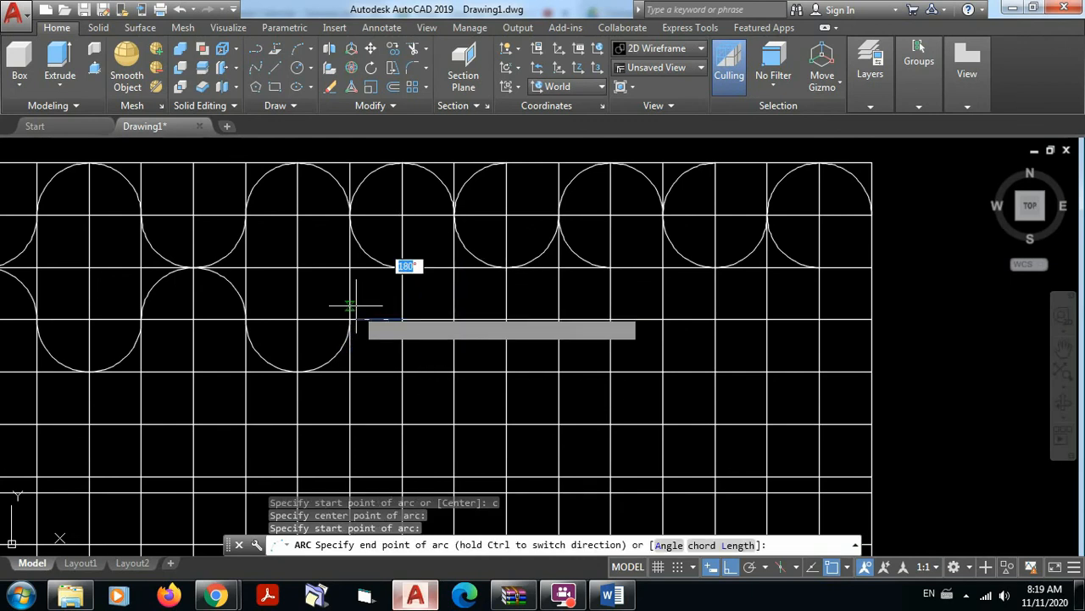
left_click(384, 317)
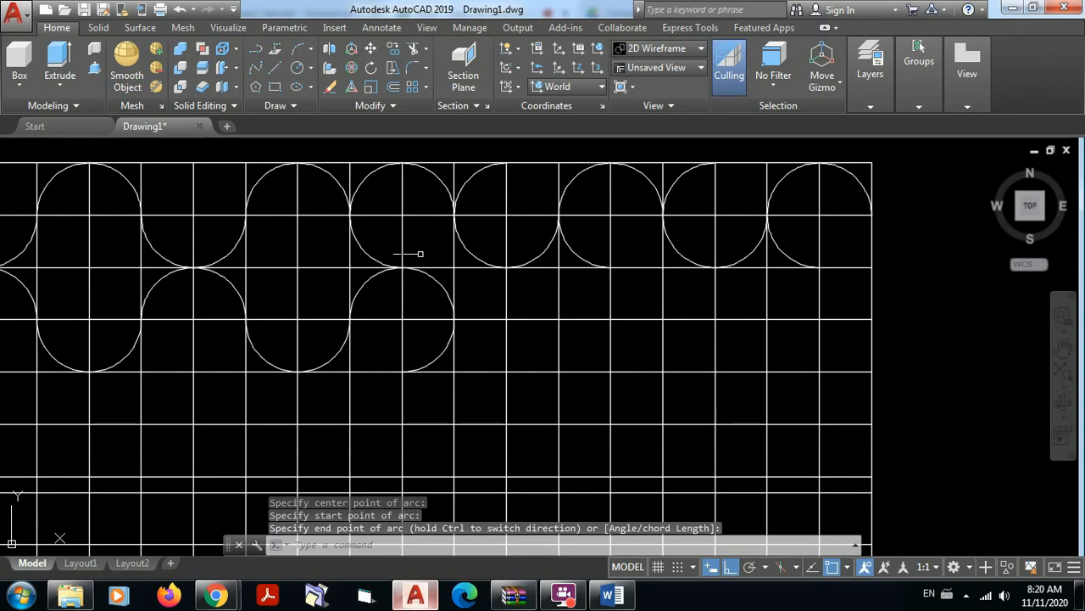
middle_click_drag(549, 325, 441, 315)
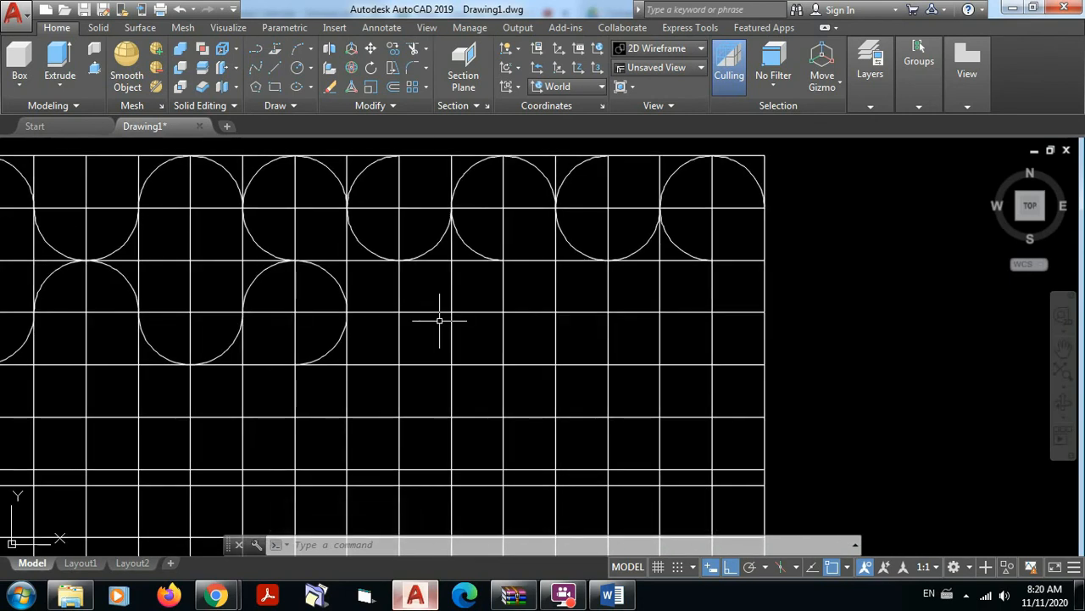
left_click(299, 51)
type("c")
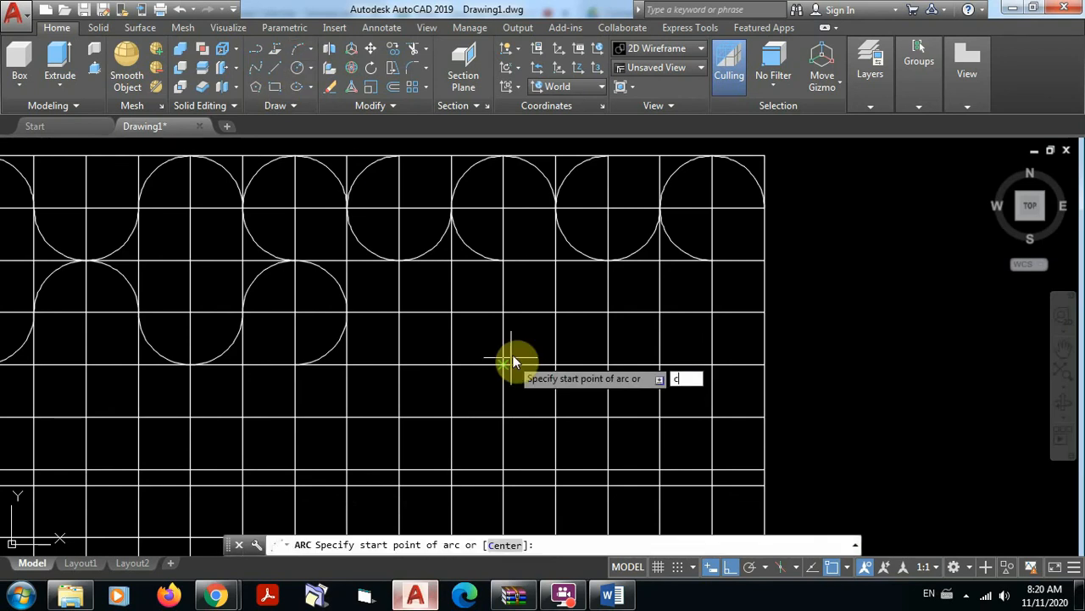
key("Return")
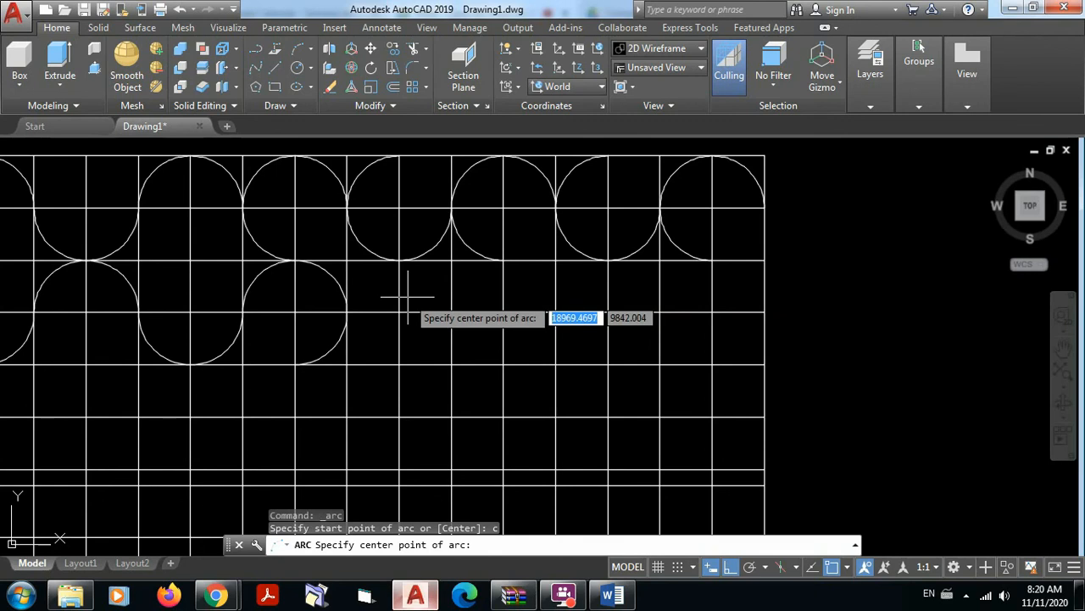
left_click(347, 312)
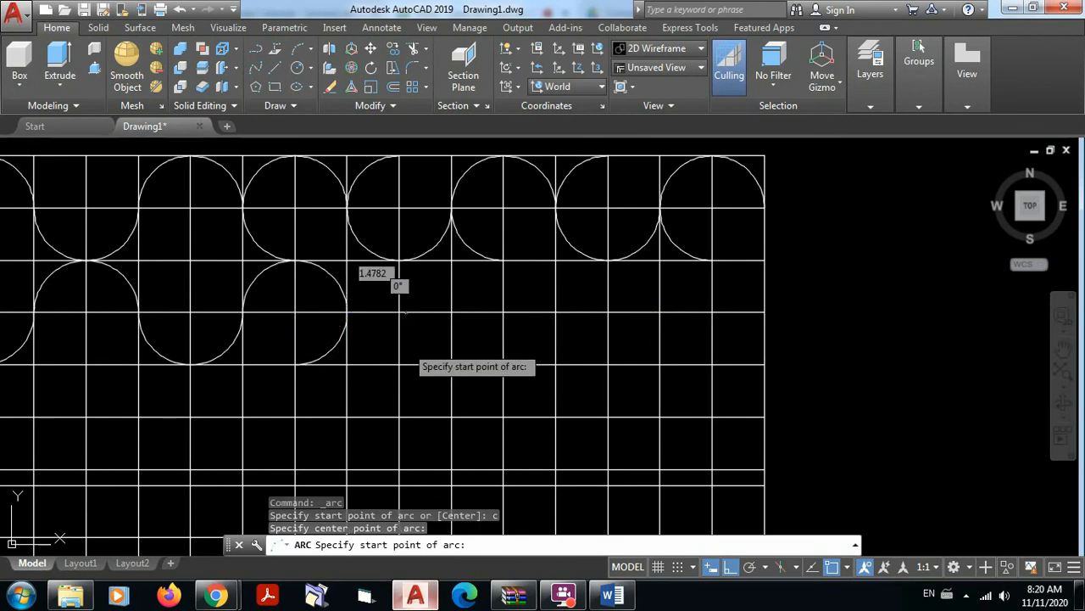
key("Escape")
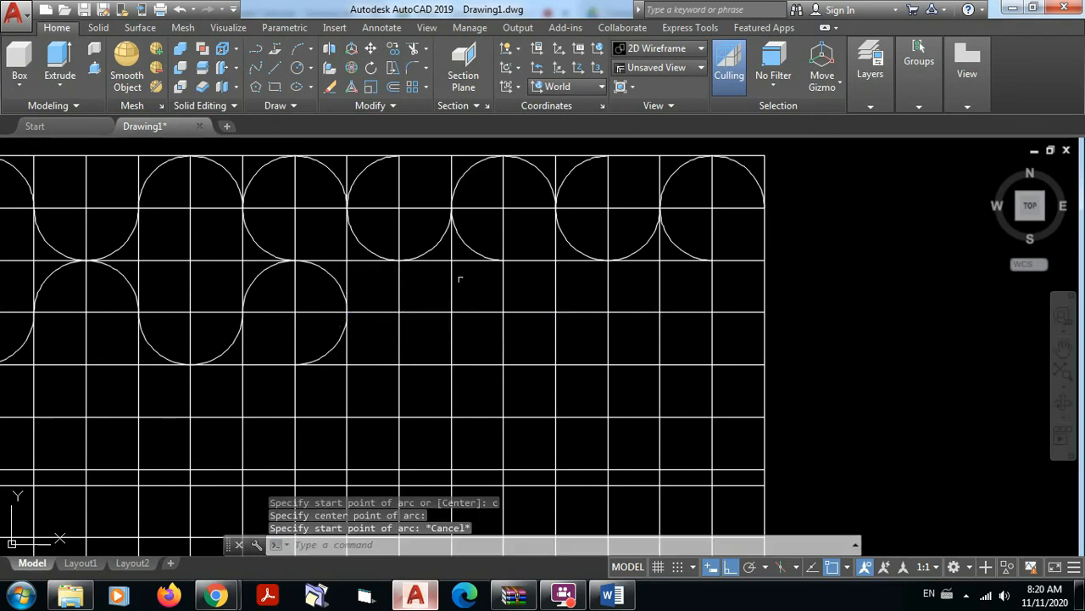
Draw a three-quarter arc centred where the thirteenth inner vertical meets the third inner horizontal line, from the twelfth vertical counterclockwise to its highest point.
left_click(298, 53)
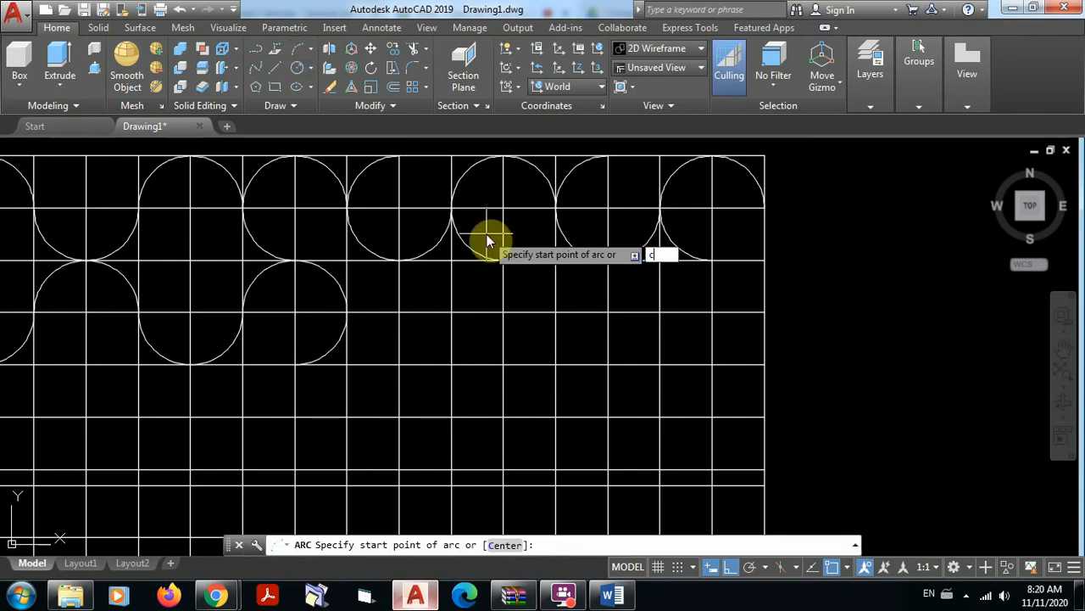
type("c")
key("Return")
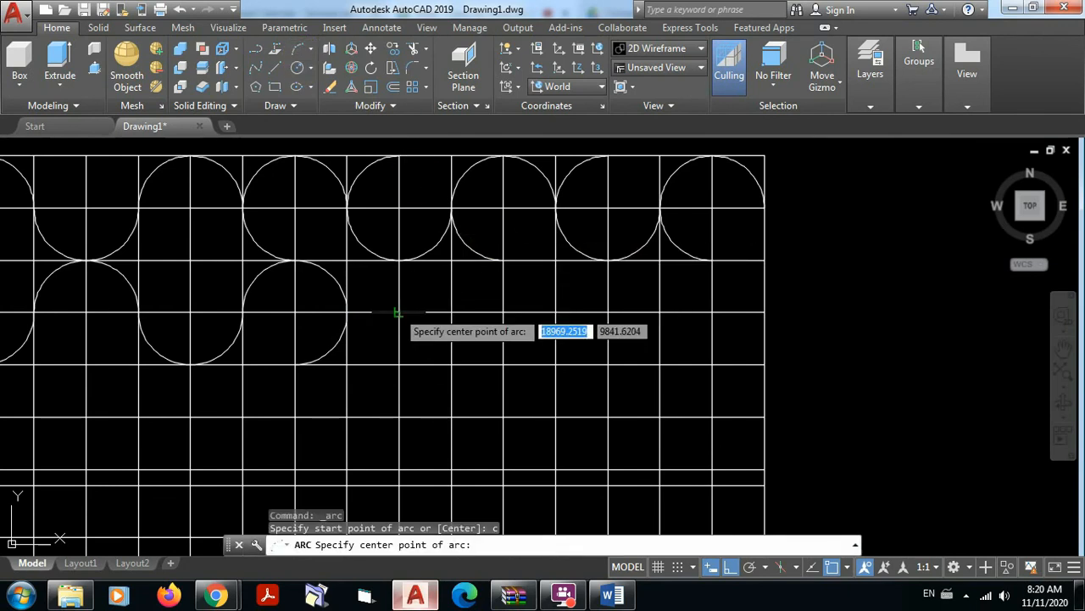
left_click(398, 312)
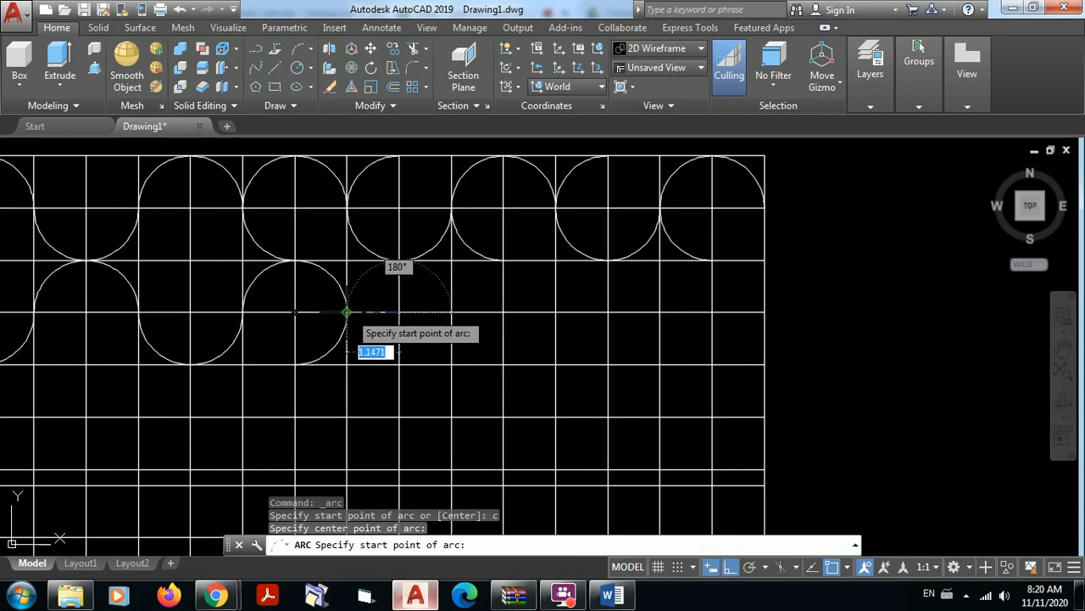
left_click(346, 312)
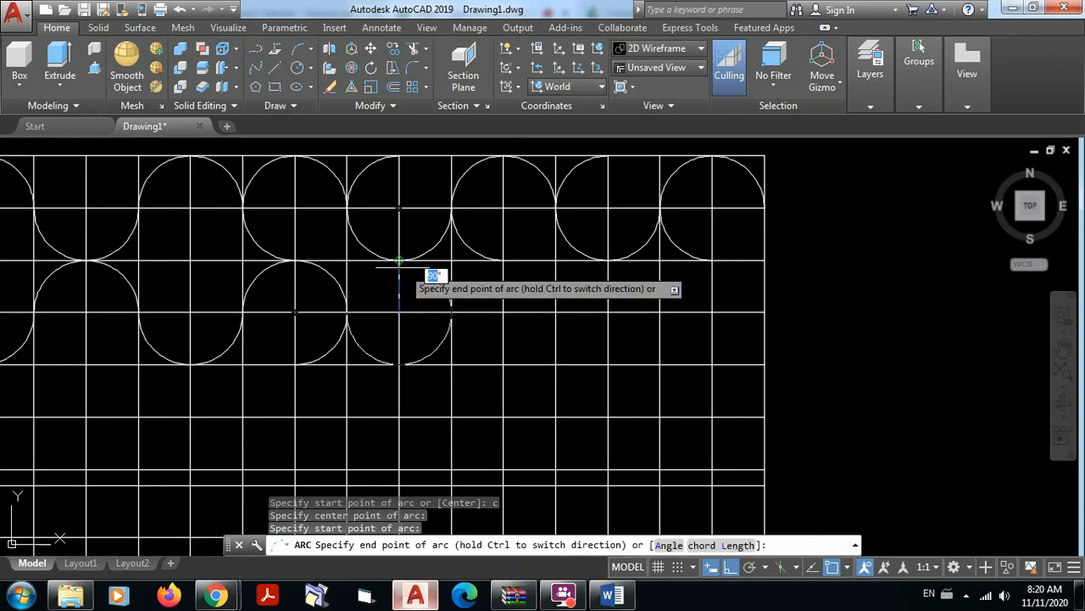
left_click(400, 262)
Copy the two three-quarter arcs in the second row from the eleventh inner vertical line to the fifteenth and nineteenth ones.
middle_click_drag(584, 345, 539, 356)
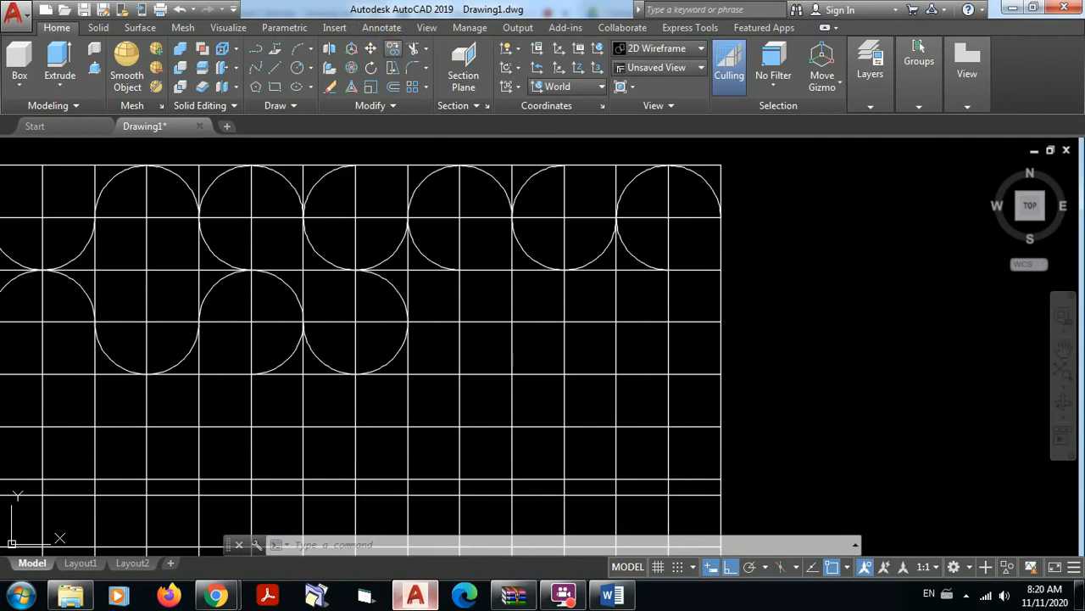
left_click(392, 48)
left_click(396, 285)
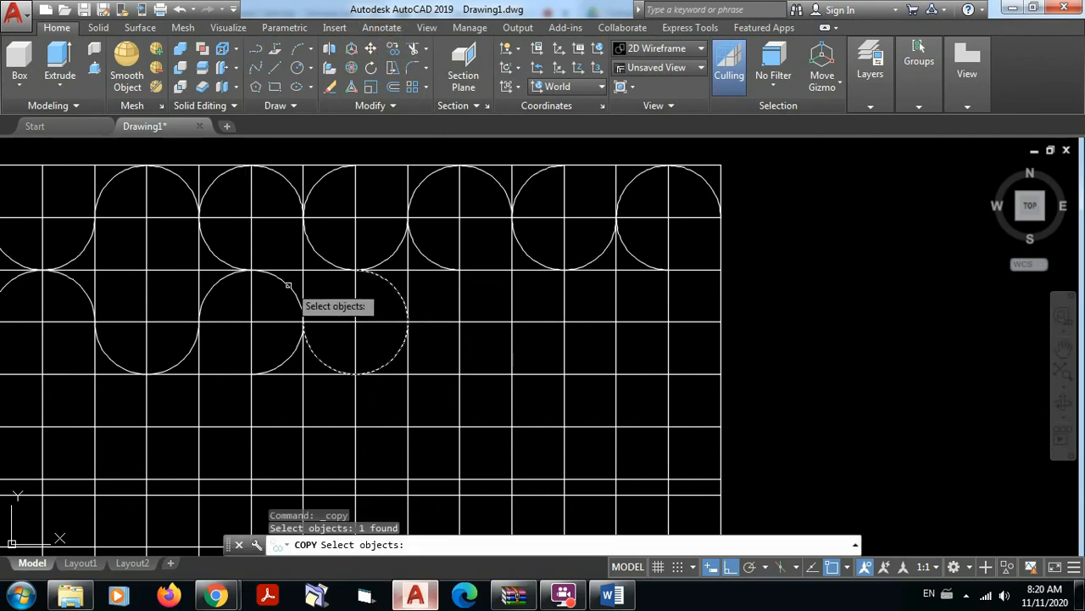
left_click(286, 286)
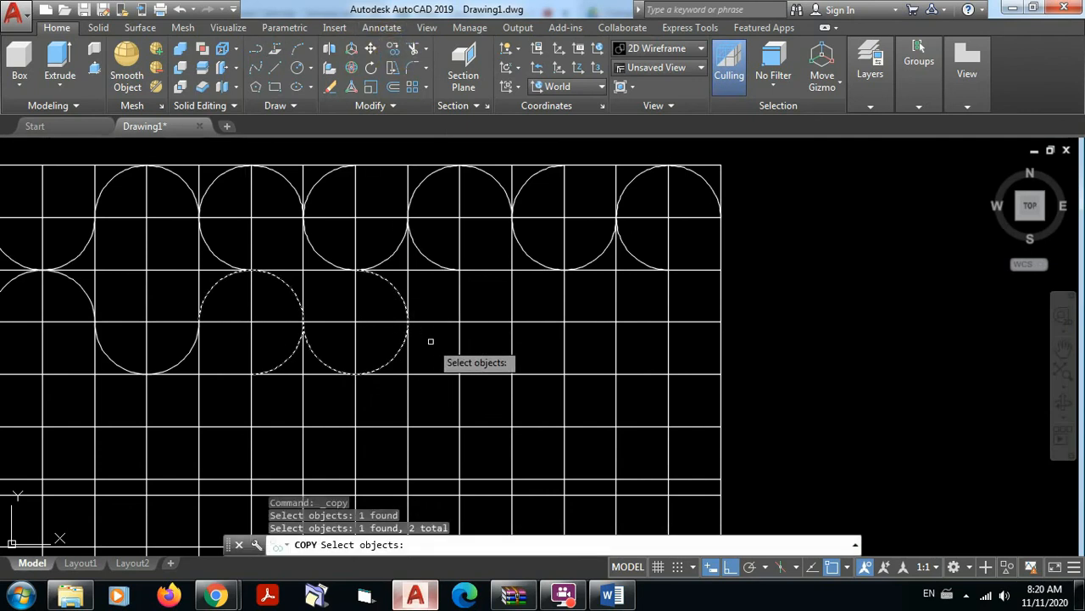
key("Return")
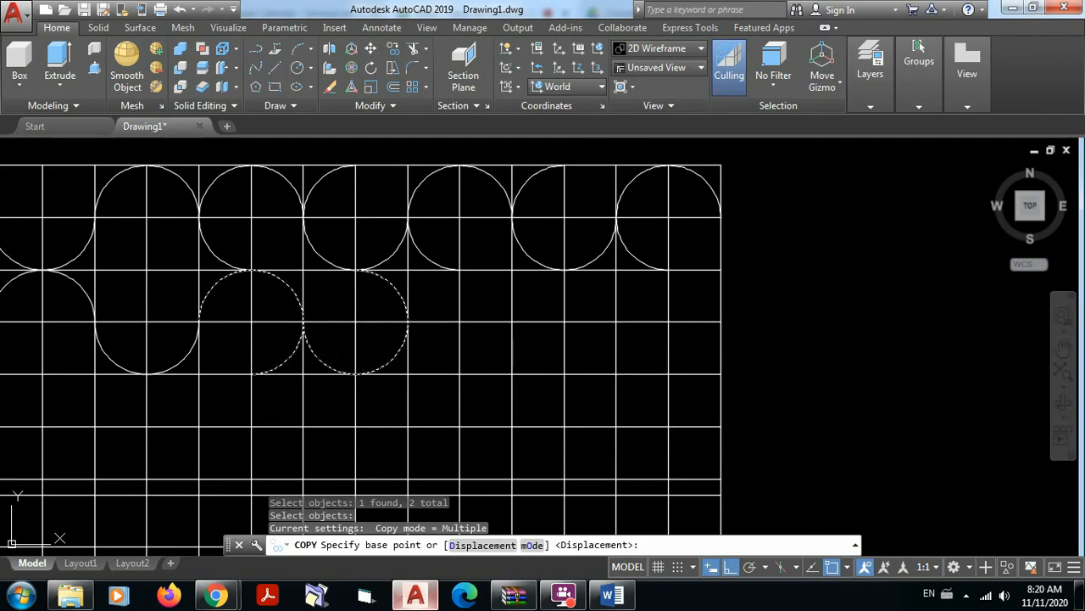
left_click(252, 321)
left_click(461, 321)
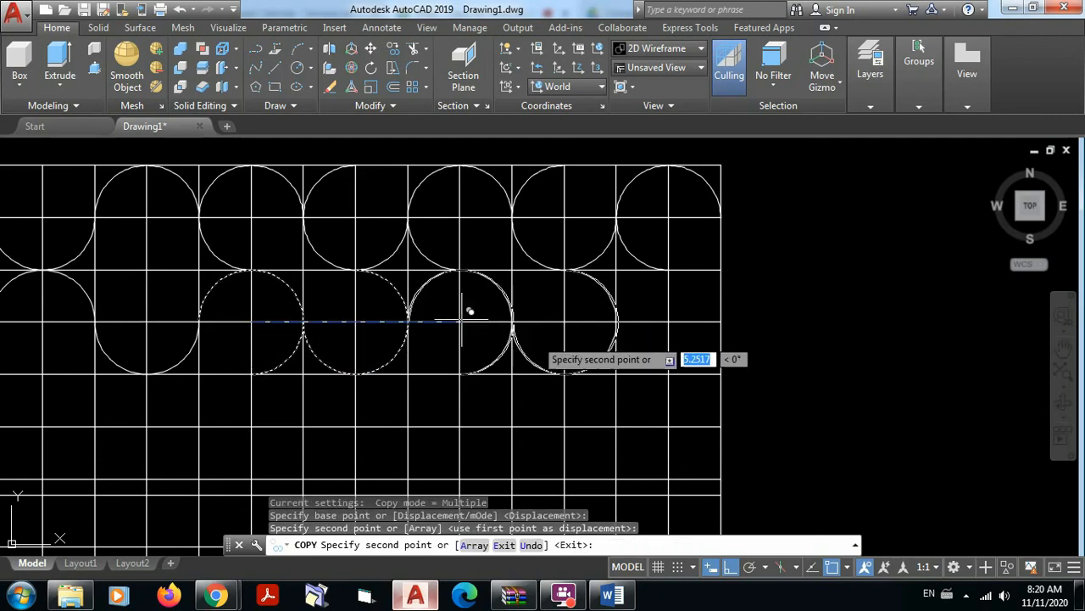
left_click(678, 321)
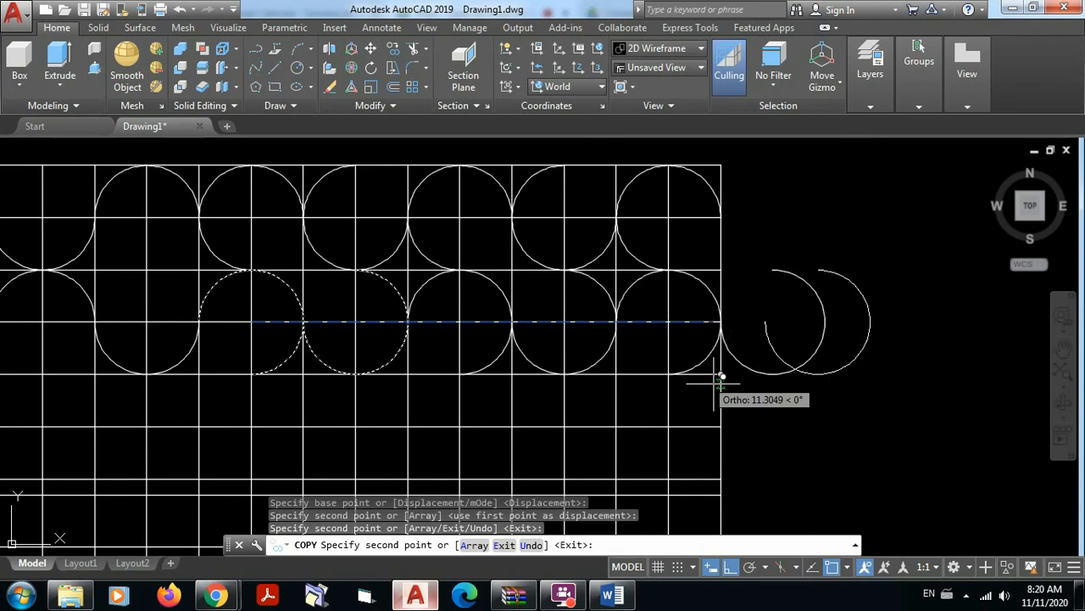
key("Escape")
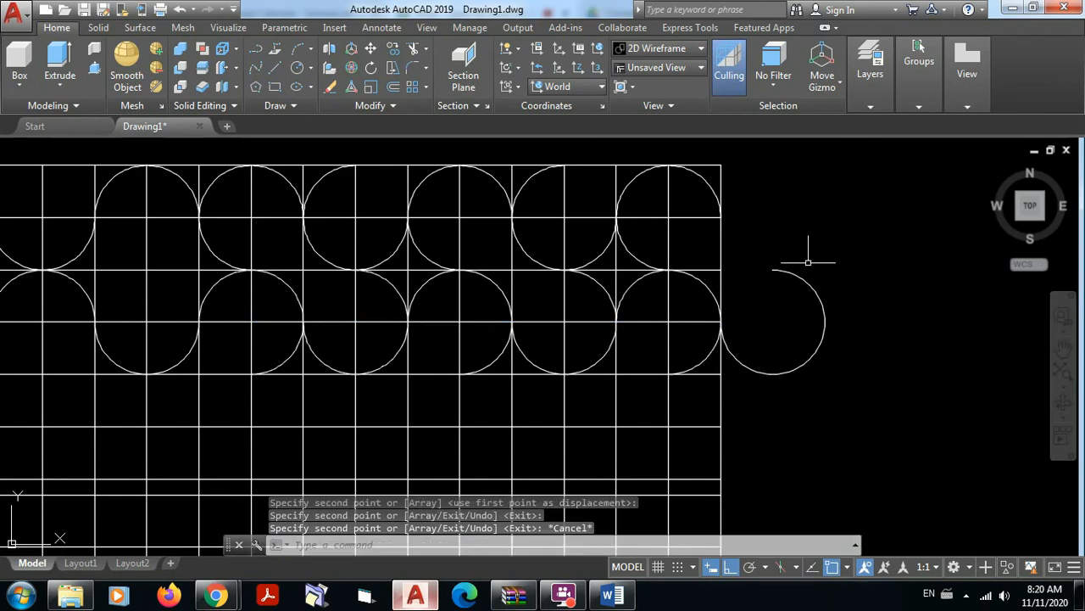
Delete the surplus three-quarter arc lying outside the grid's right edge in the second row.
left_click(800, 275)
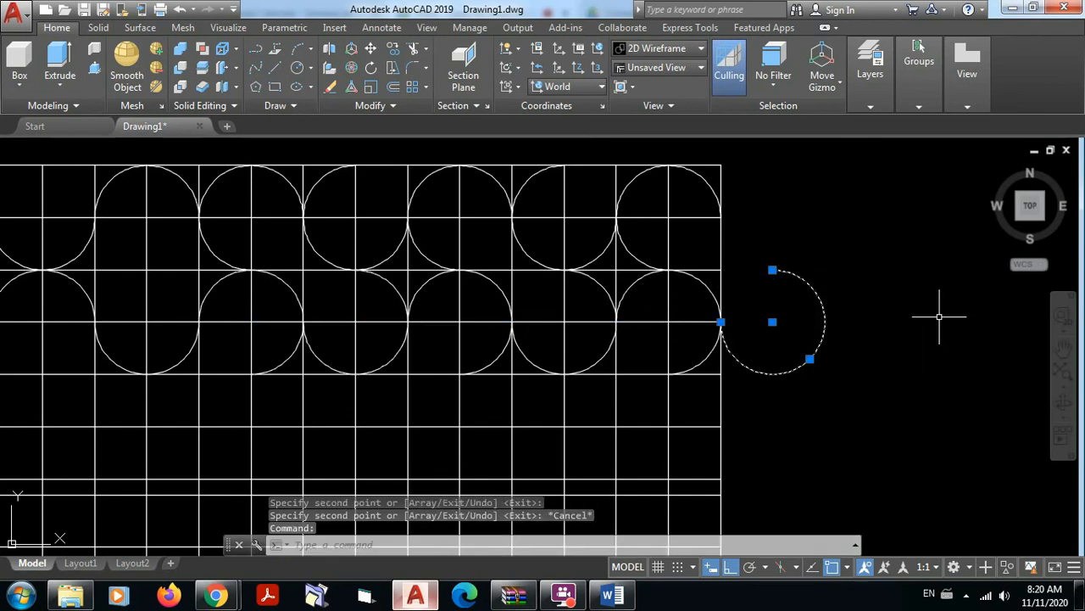
key("Delete")
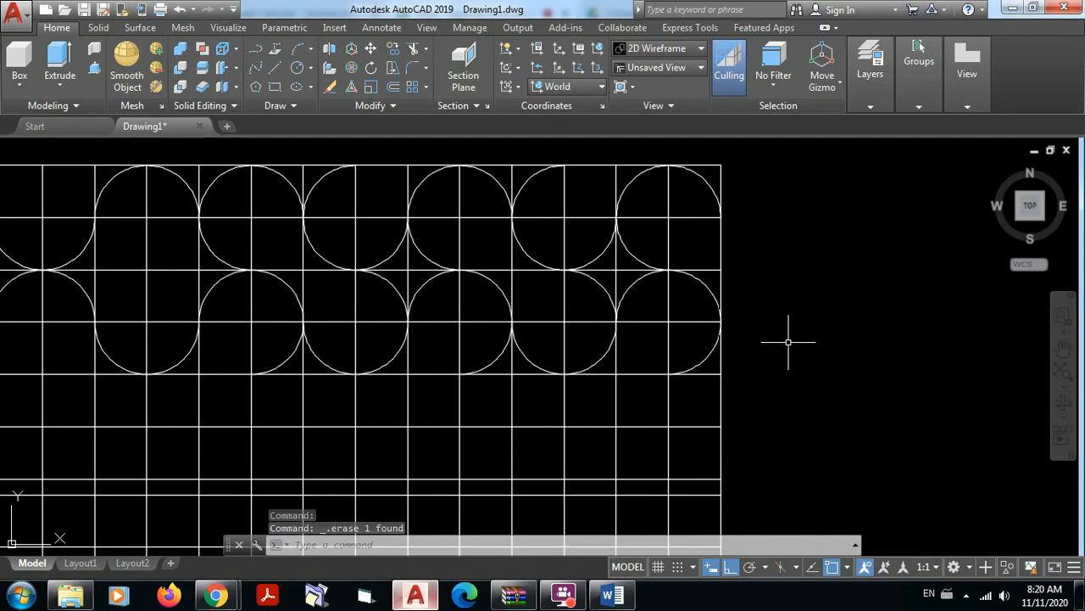
scroll(789, 339, "down", 2)
middle_click_drag(792, 339, 838, 313)
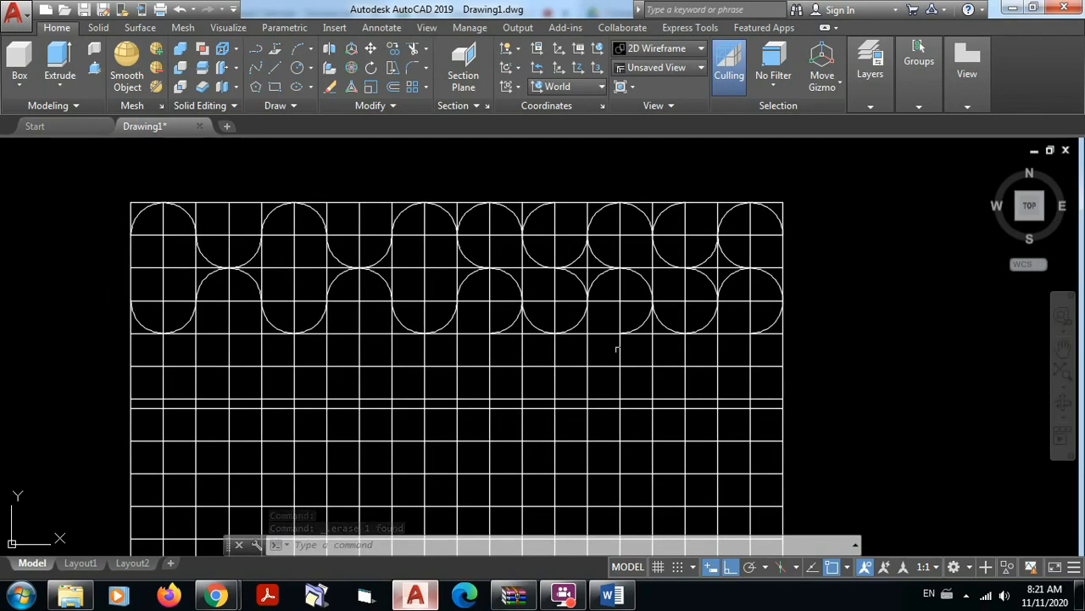
Copy the five semicircles in the left half of the top row straight down from the first to the fifth inner horizontal line.
scroll(214, 229, "up", 2)
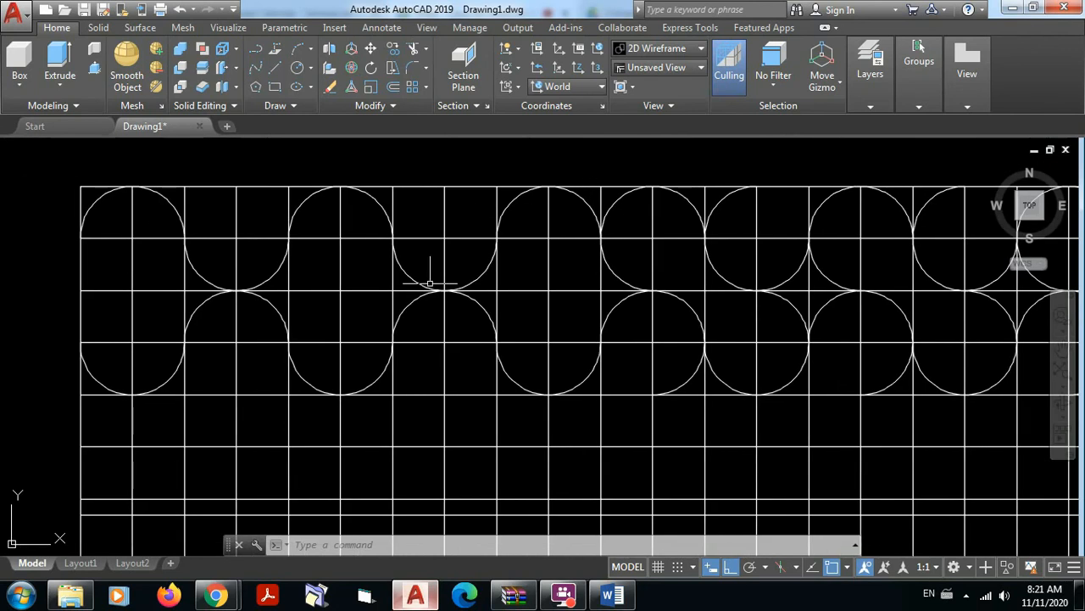
middle_click_drag(518, 340, 502, 302)
middle_click_drag(385, 418, 400, 449)
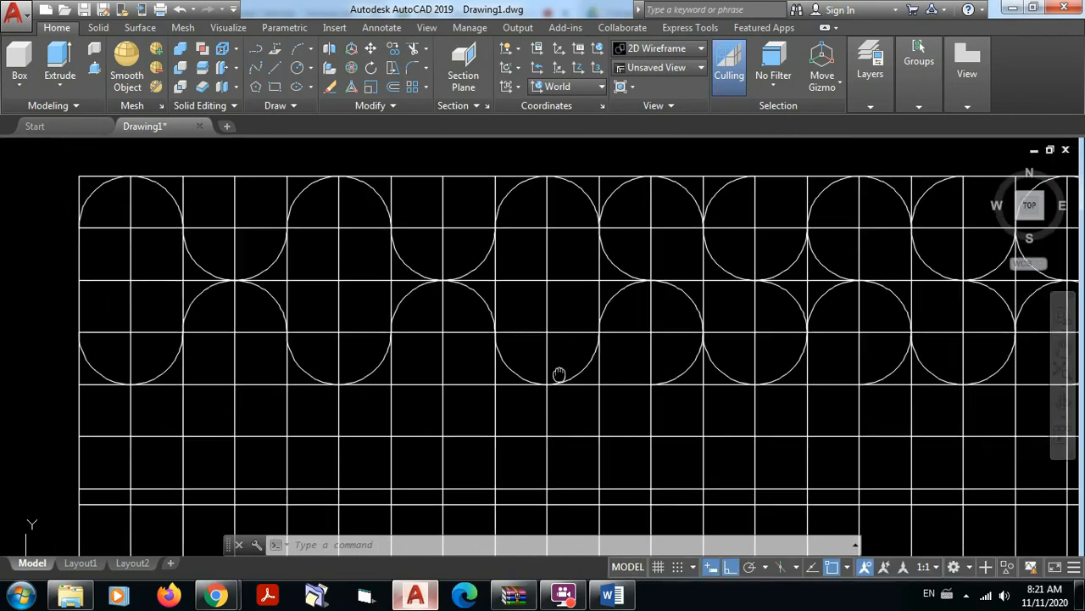
left_click(395, 53)
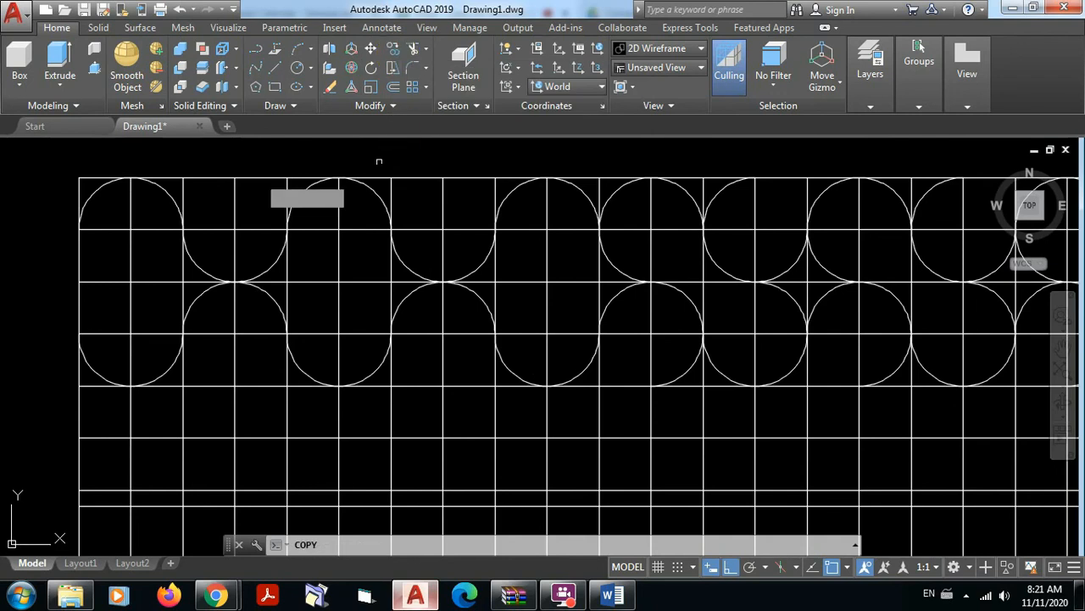
left_click(69, 158)
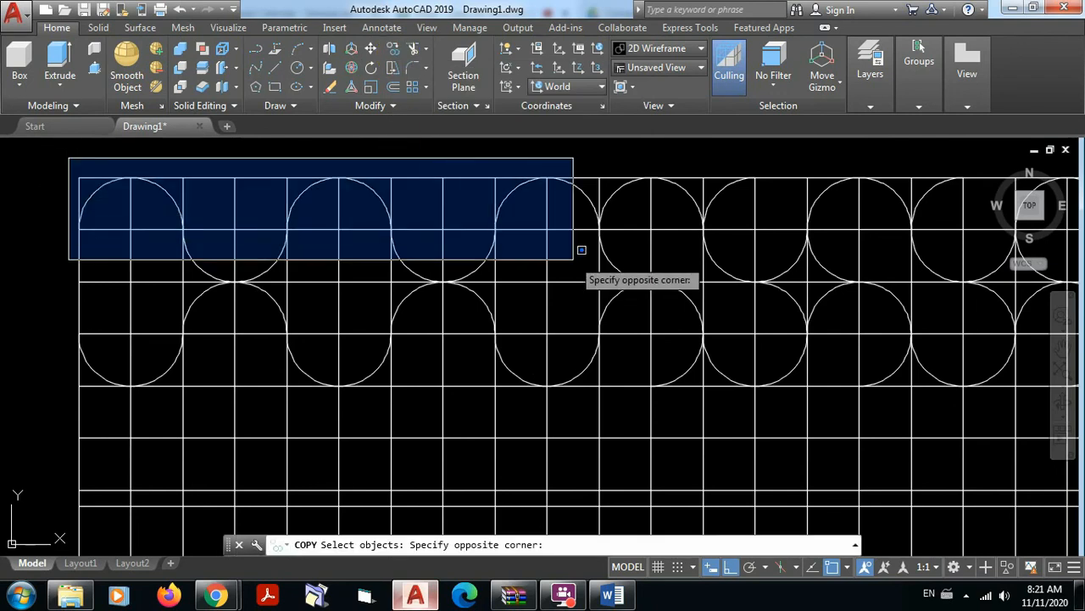
left_click(608, 290)
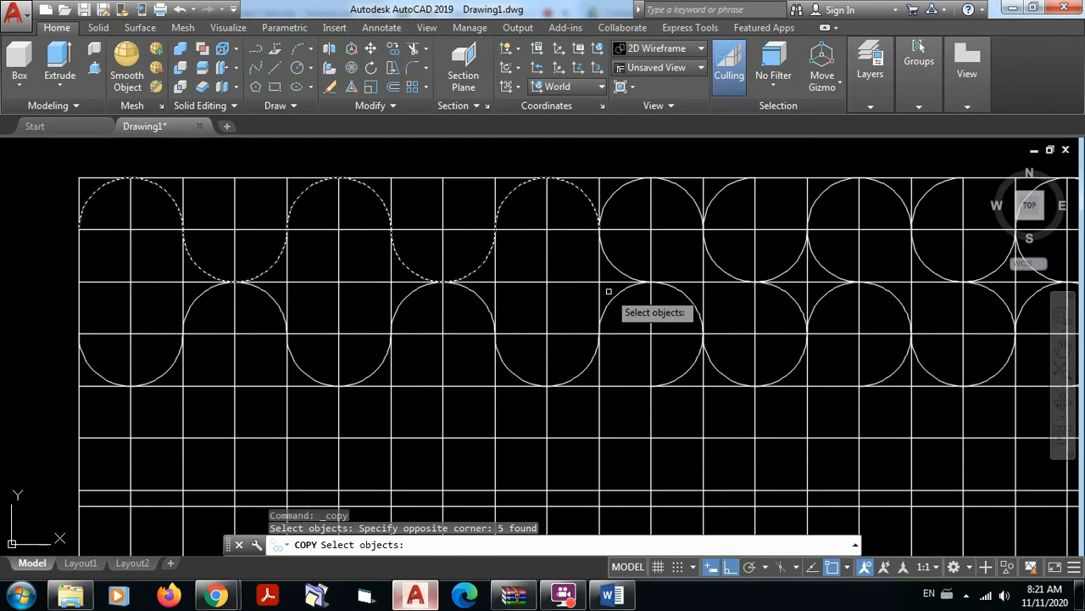
key("Return")
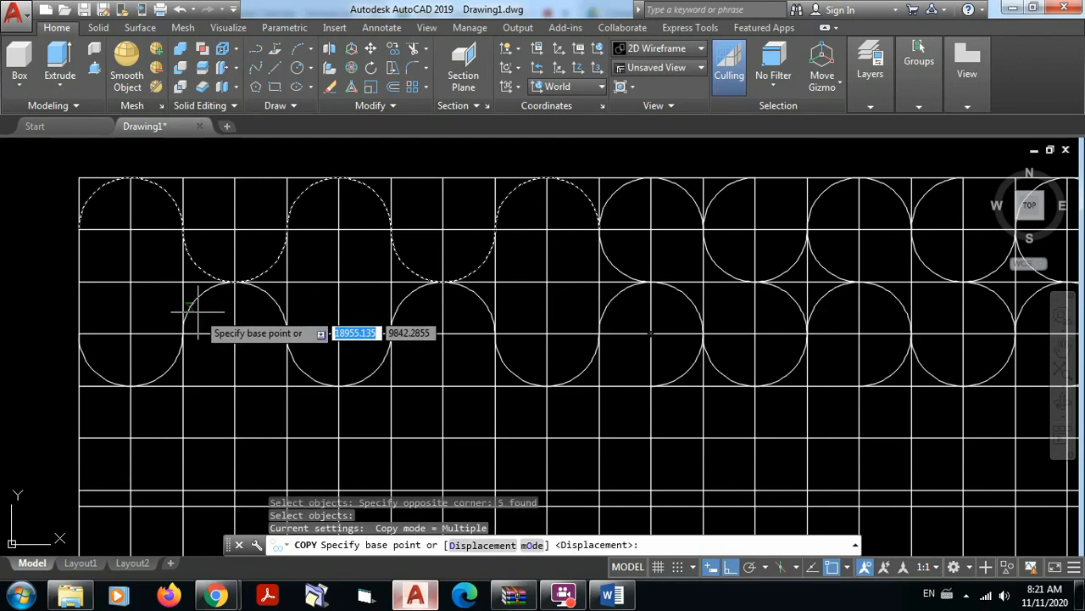
left_click(77, 228)
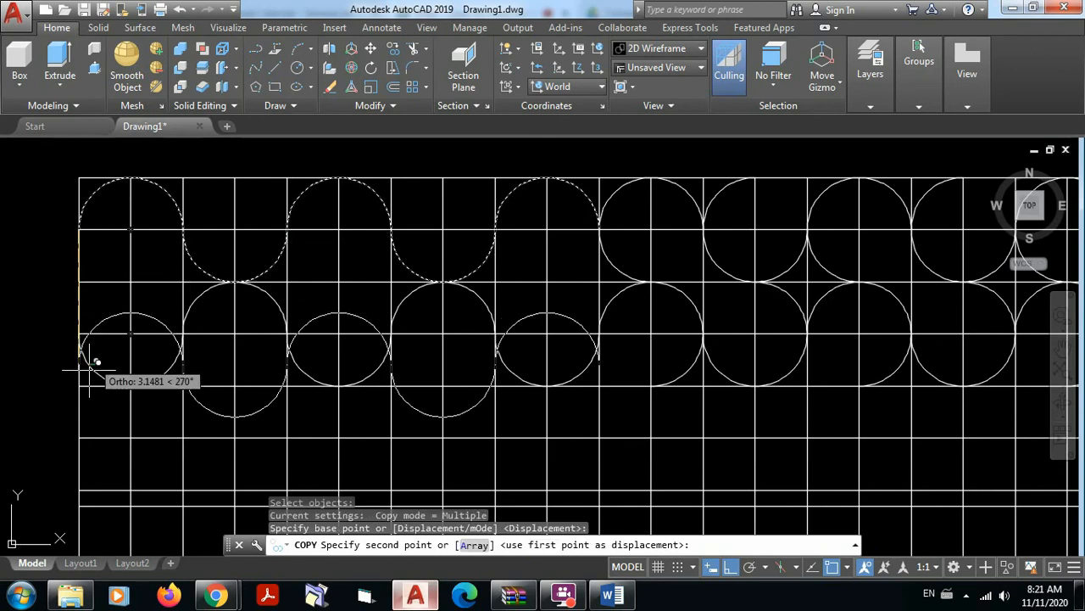
left_click(77, 439)
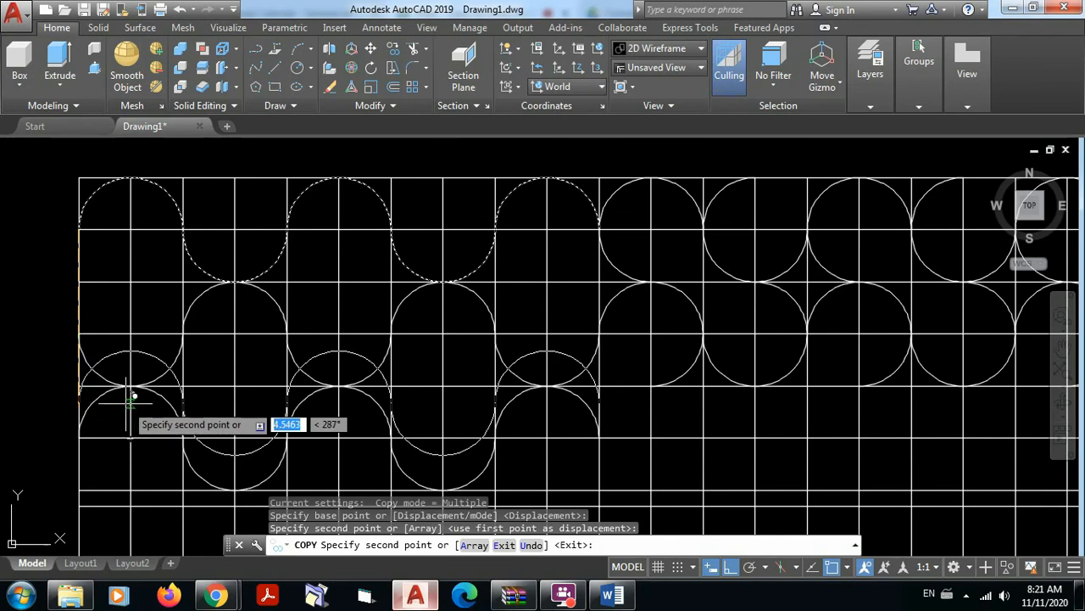
key("Escape")
Copy the five three-quarter arcs in the right half of the top row straight down from the first to the fifth inner horizontal line.
middle_click_drag(844, 379, 551, 361)
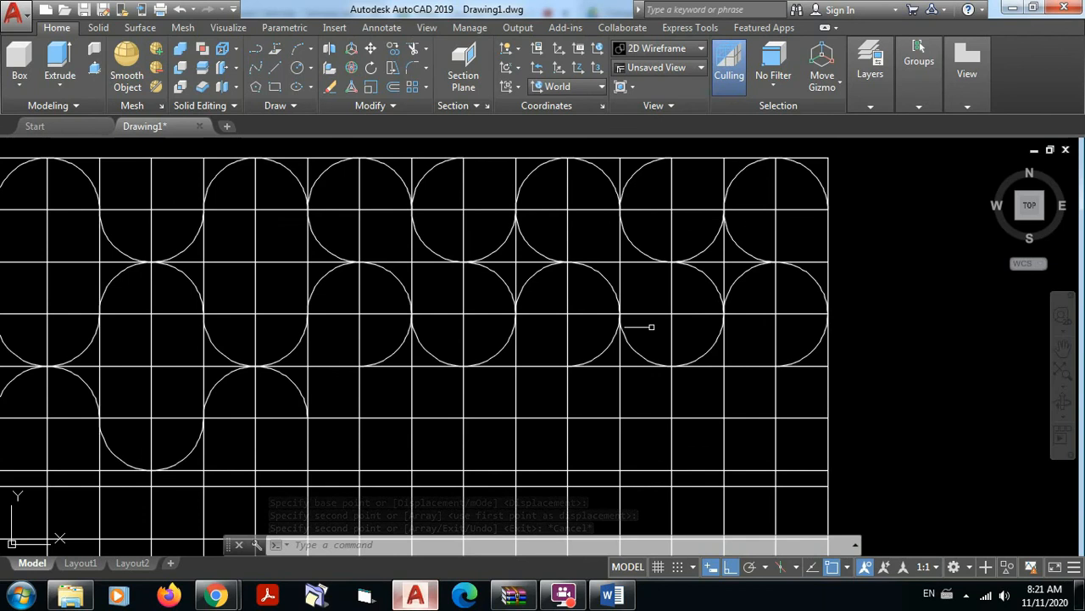
left_click(393, 49)
left_click(302, 148)
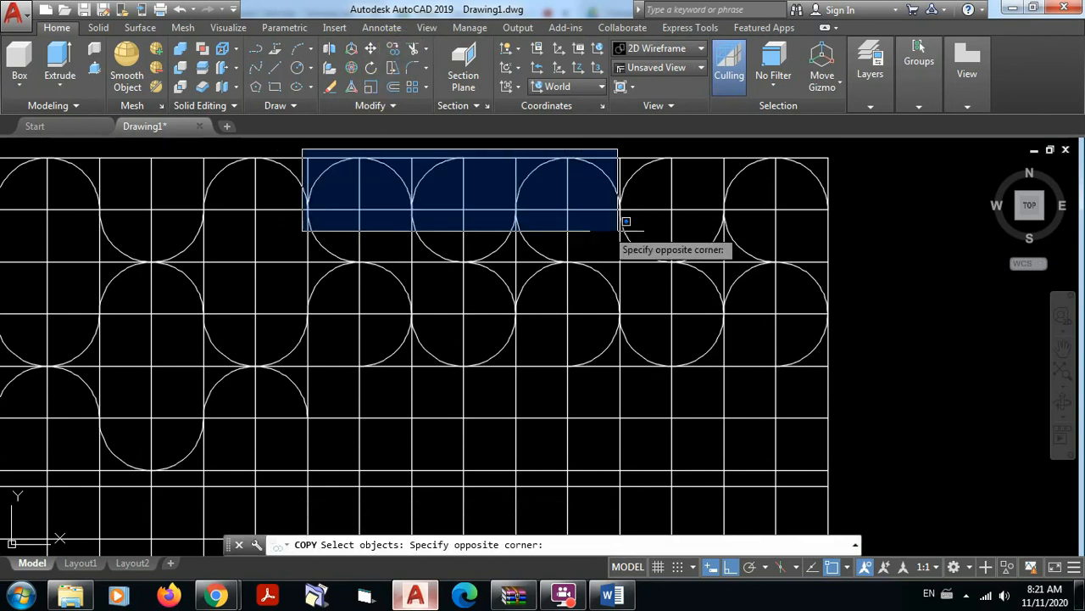
left_click(839, 268)
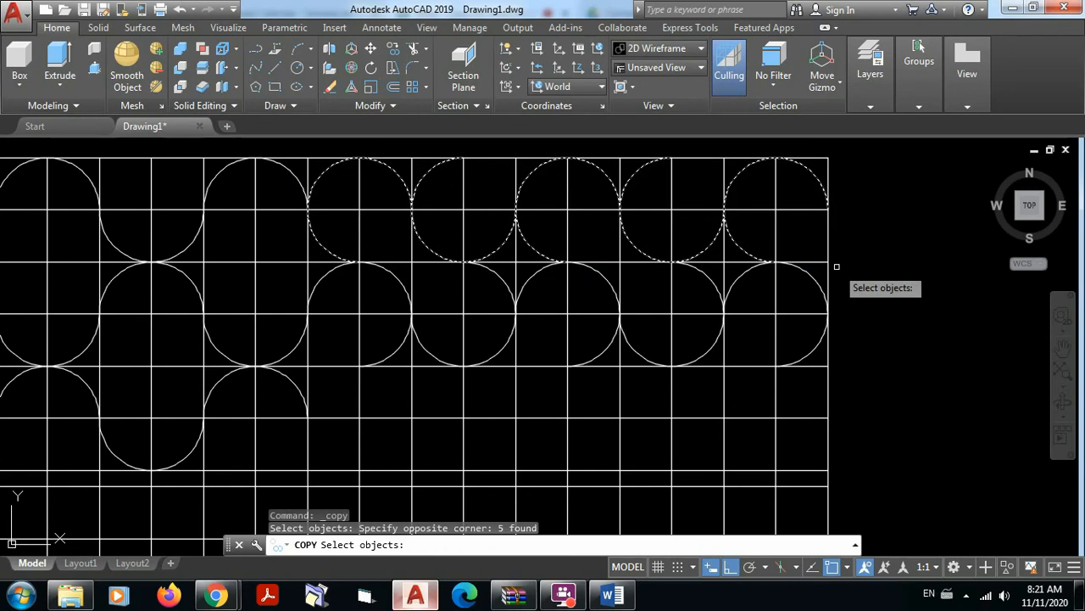
key("Return")
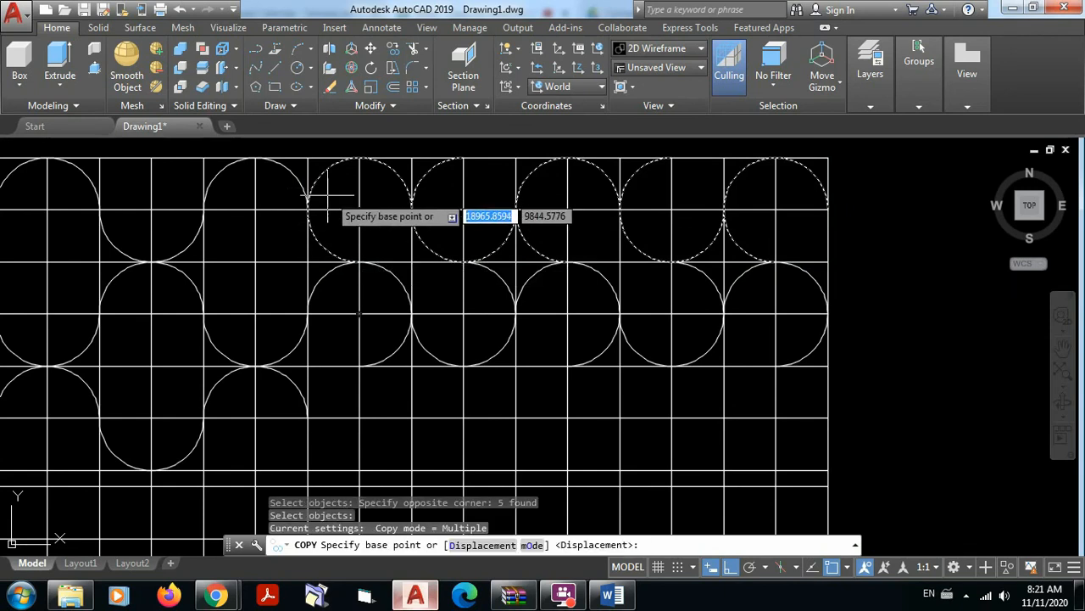
left_click(359, 209)
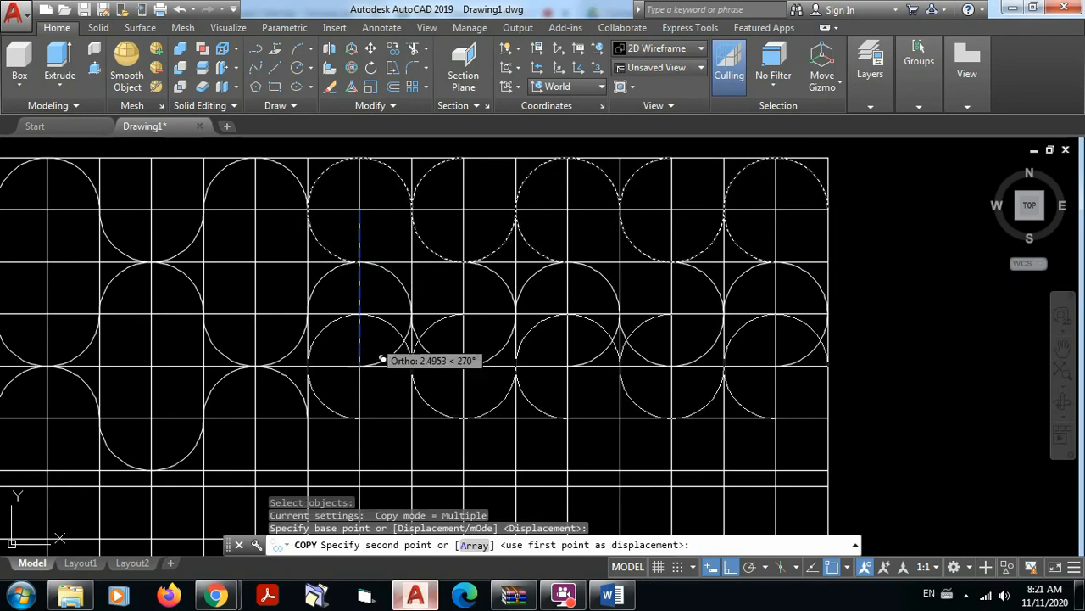
left_click(358, 418)
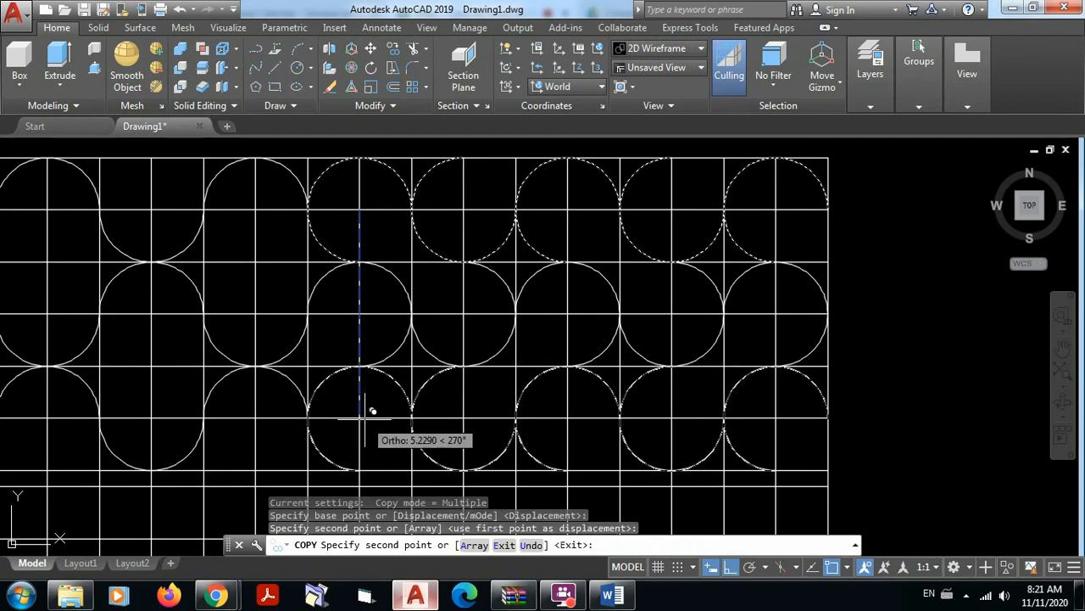
key("Escape")
scroll(915, 302, "down", 3)
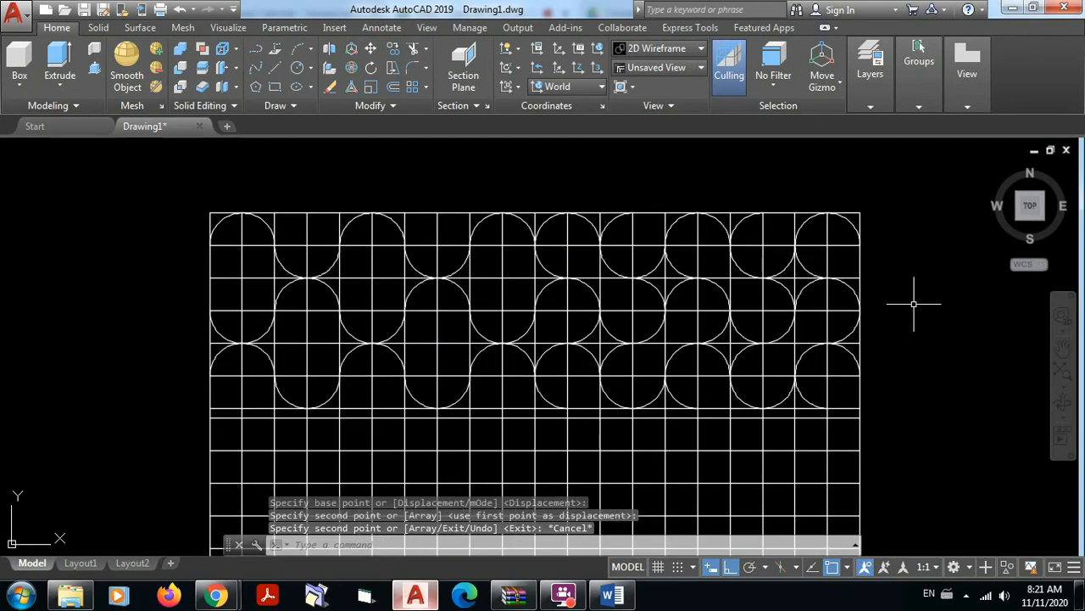
mouse_move(916, 296)
middle_mouse_down()
mouse_move(916, 286)
mouse_move(961, 289)
mouse_move(964, 226)
mouse_move(970, 238)
mouse_move(950, 245)
mouse_move(731, 290)
middle_mouse_up()
scroll(950, 245, "down", 5)
scroll(642, 316, "up", 2)
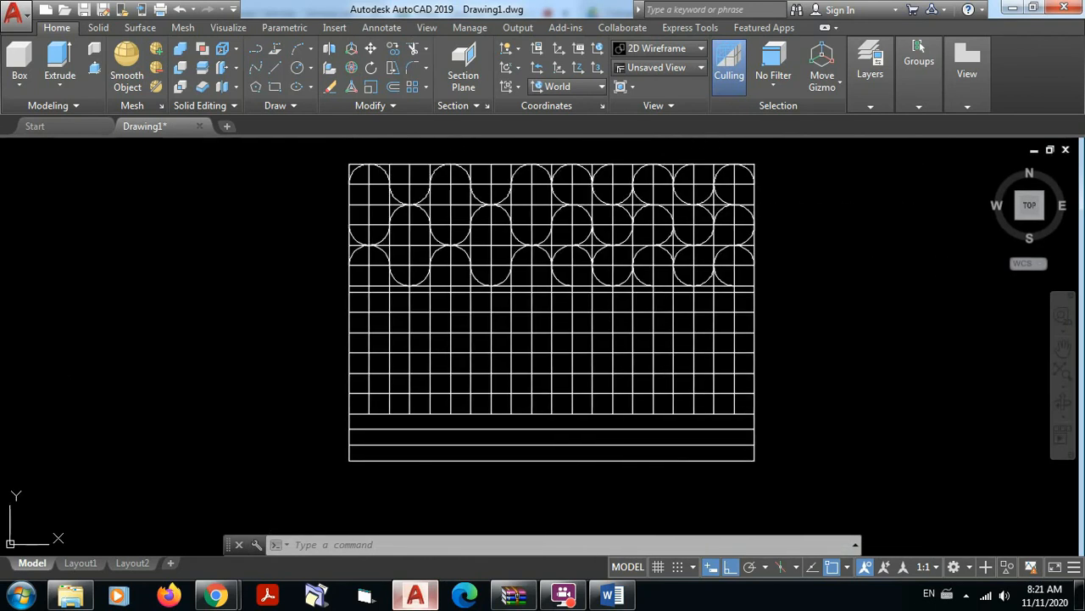
Draw a circle with a one-cell radius centred on the first inner grid intersection in the lower grid's upper-left corner.
scroll(634, 305, "up", 4)
scroll(688, 314, "down", 4)
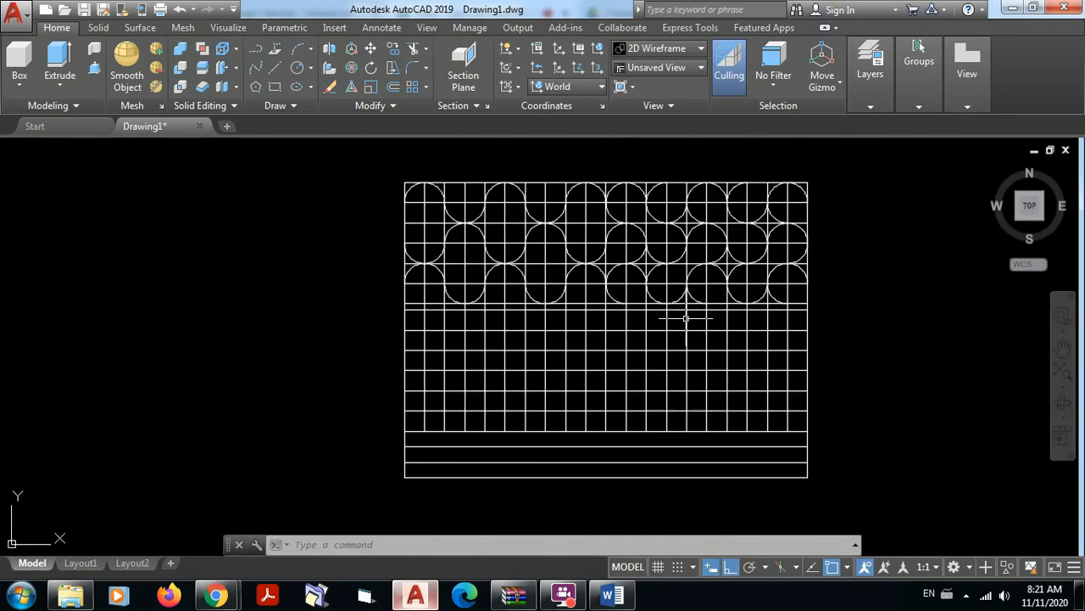
middle_click_drag(690, 311, 640, 315)
scroll(412, 327, "up", 2)
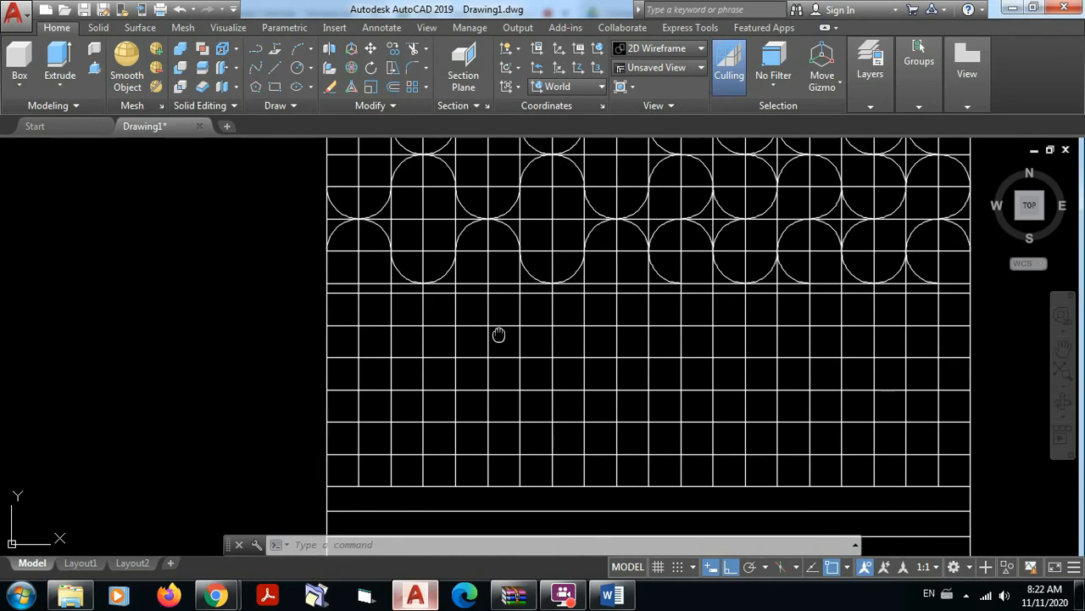
mouse_move(499, 335)
middle_mouse_down()
mouse_move(446, 332)
mouse_move(453, 370)
mouse_move(441, 357)
middle_mouse_up()
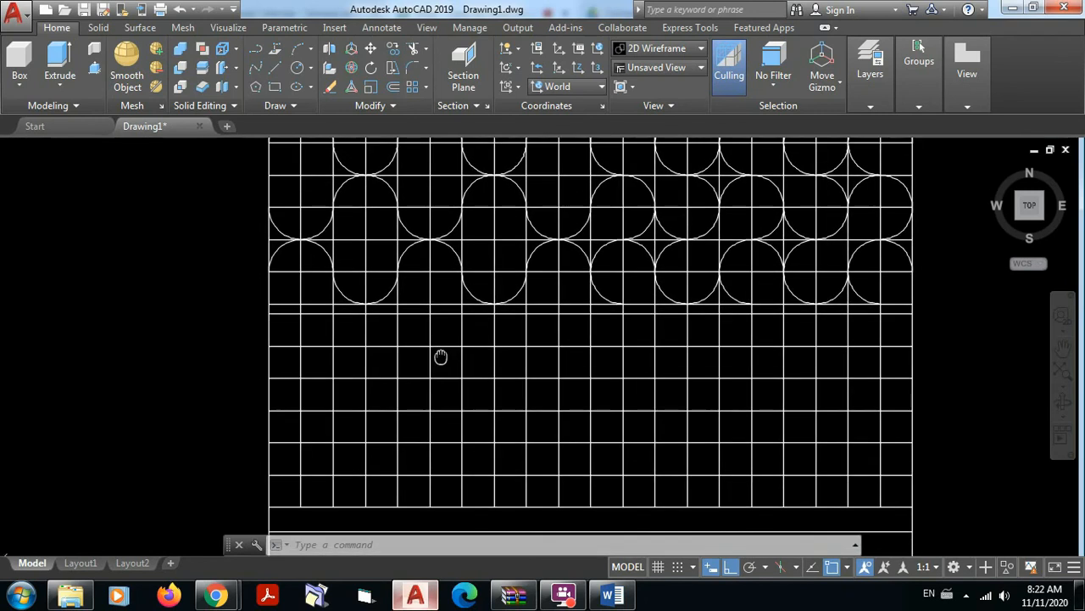
left_click(297, 70)
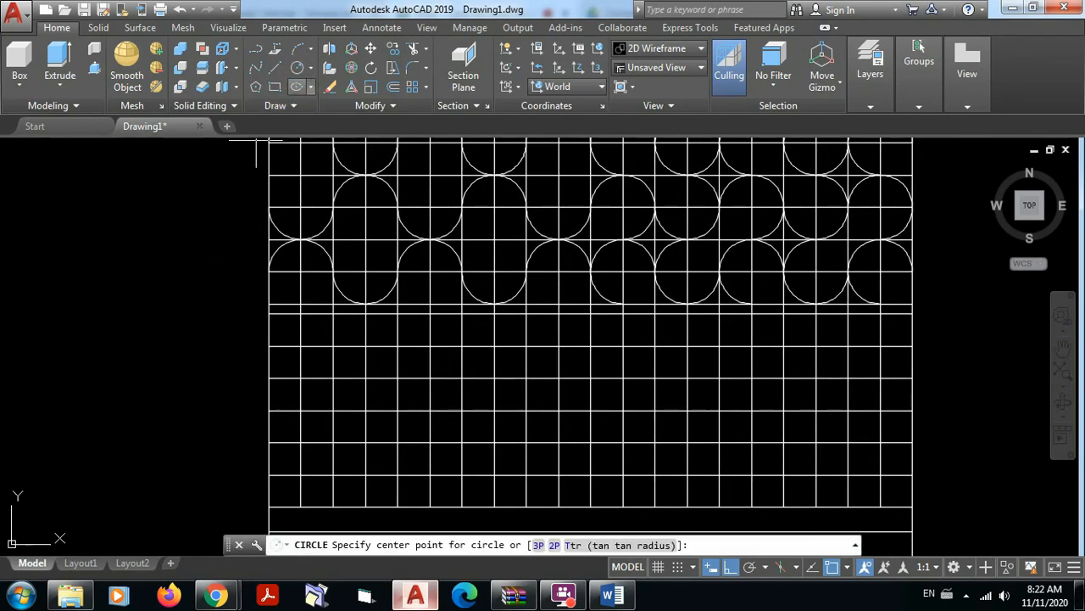
scroll(324, 373, "up", 2)
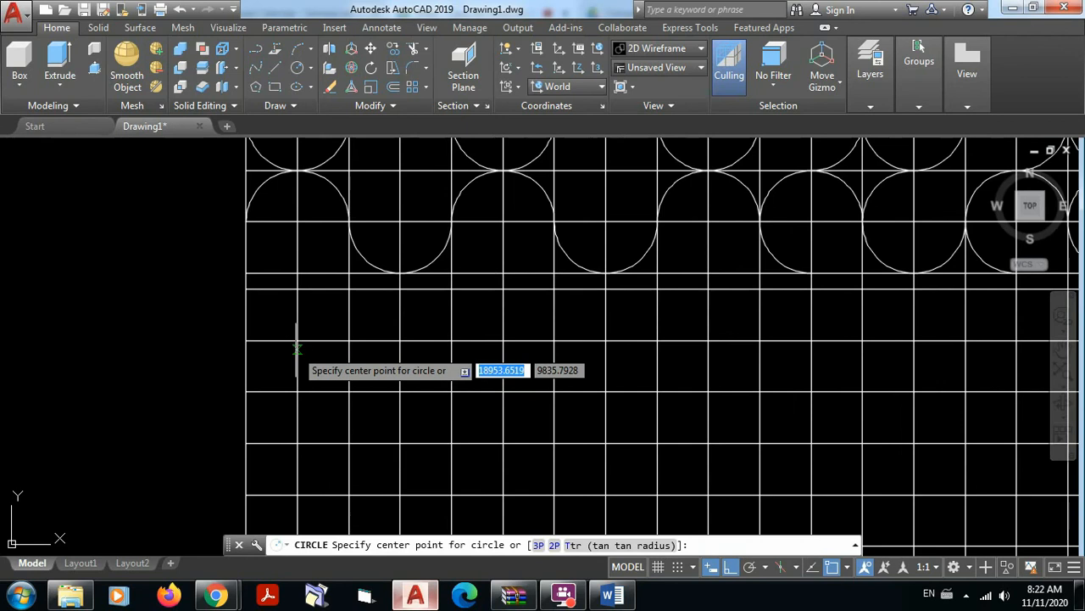
left_click(297, 340)
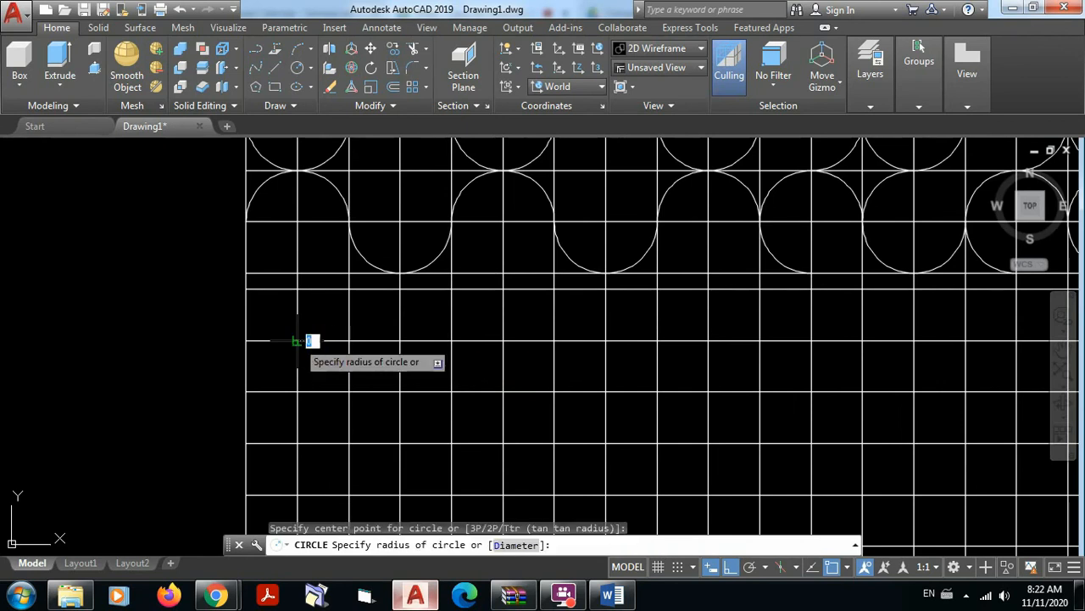
left_click(348, 341)
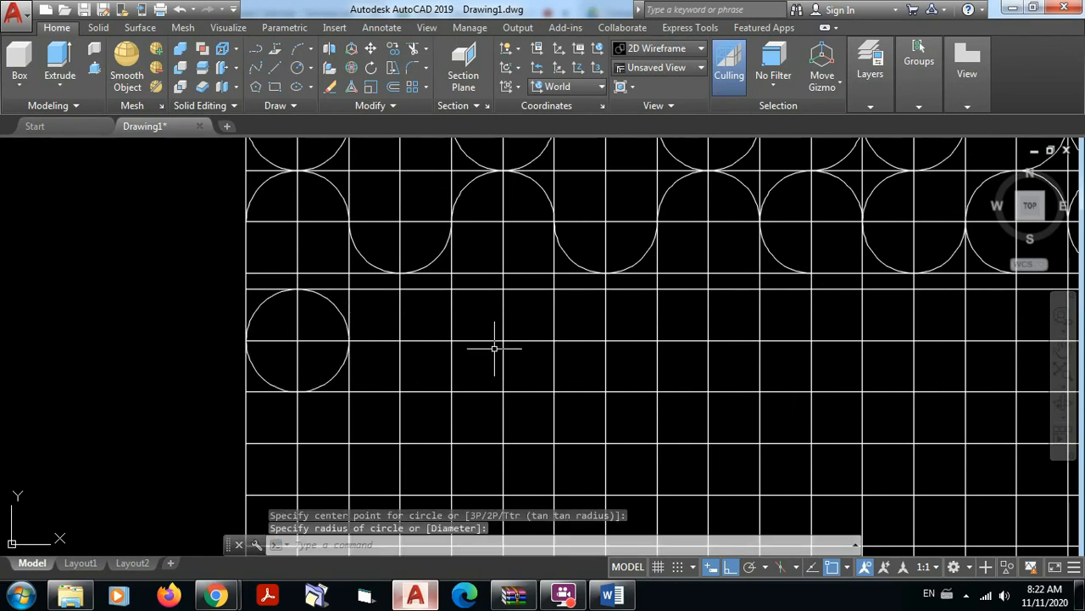
Copy the circle straight down twice at two-cell spacing to make a column of three touching circles.
mouse_move(495, 347)
middle_mouse_down()
mouse_move(472, 279)
mouse_move(492, 245)
mouse_move(534, 287)
mouse_move(461, 281)
middle_mouse_up()
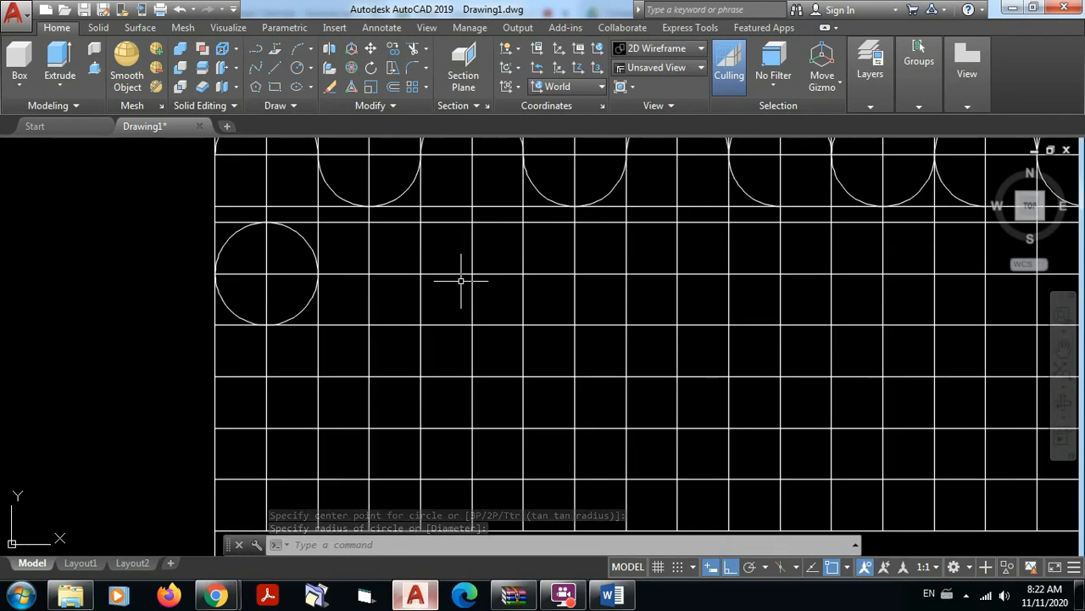
scroll(461, 283, "down", 3)
middle_click_drag(528, 298, 470, 323)
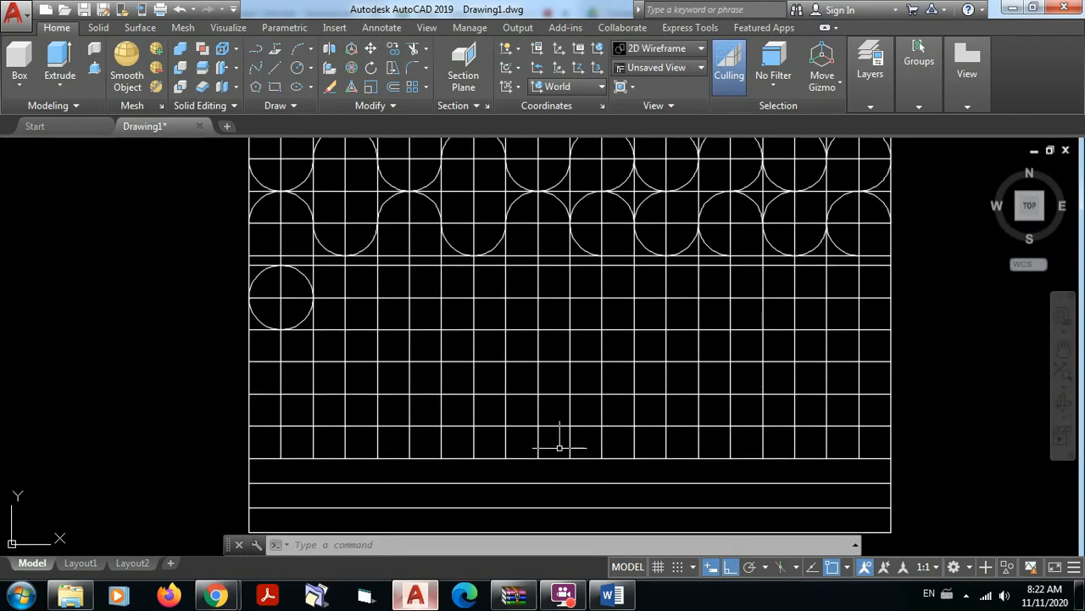
left_click(391, 49)
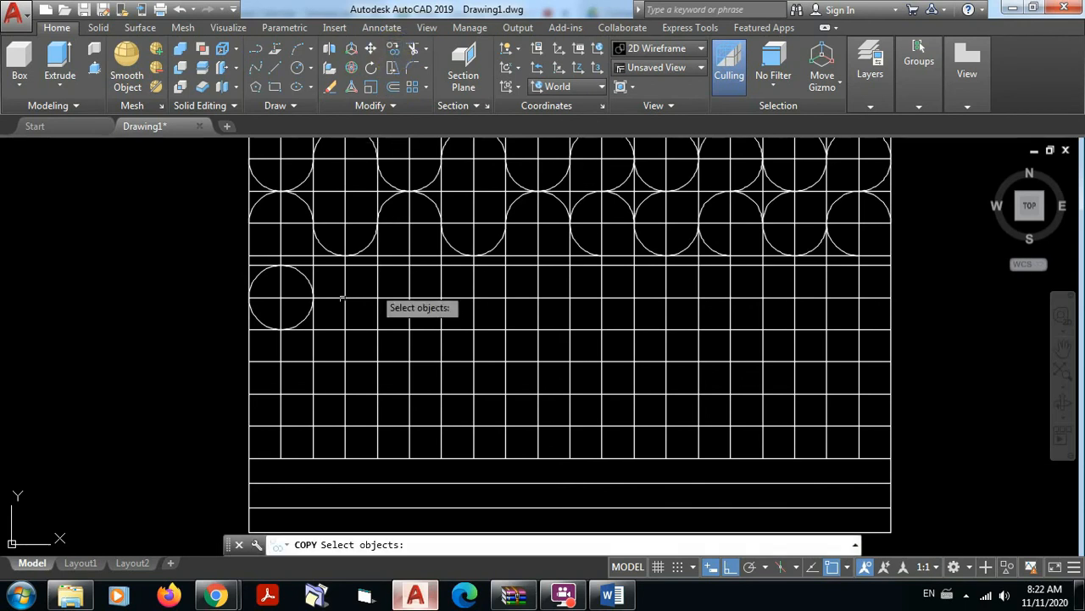
left_click(303, 272)
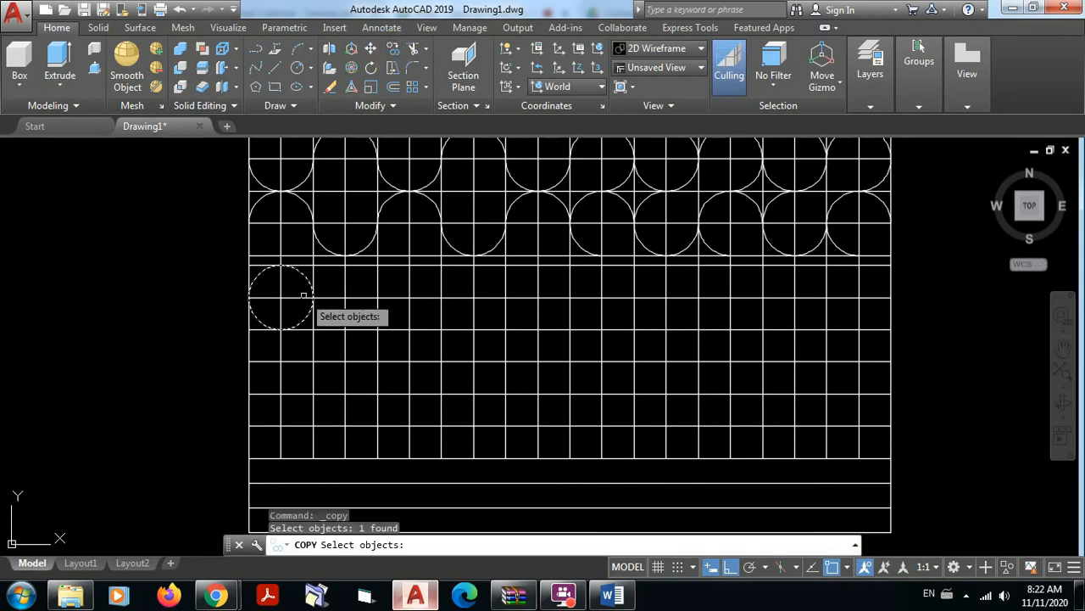
key("Return")
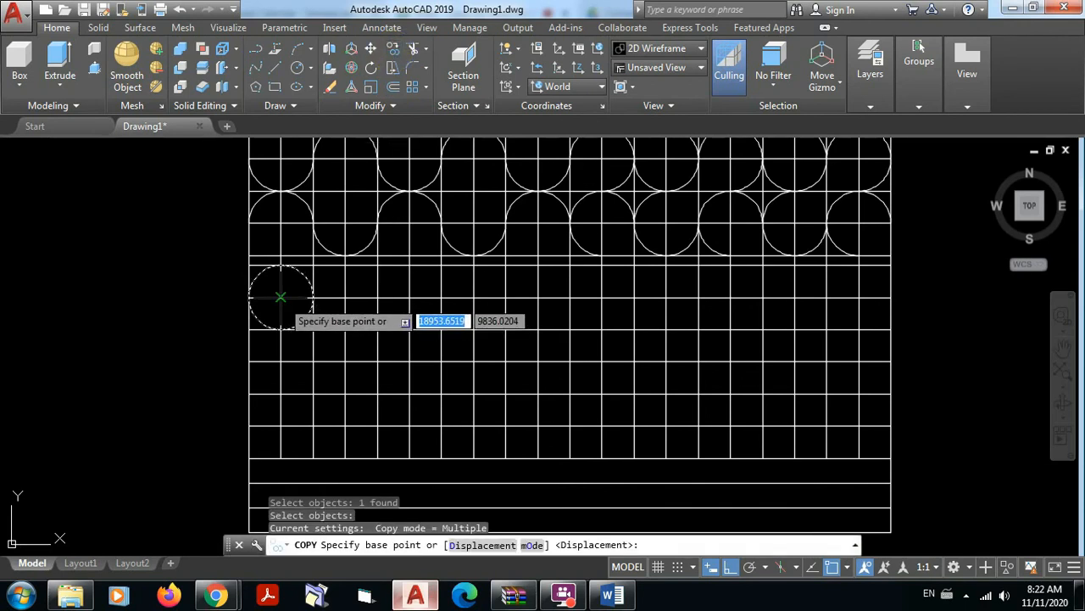
left_click(281, 296)
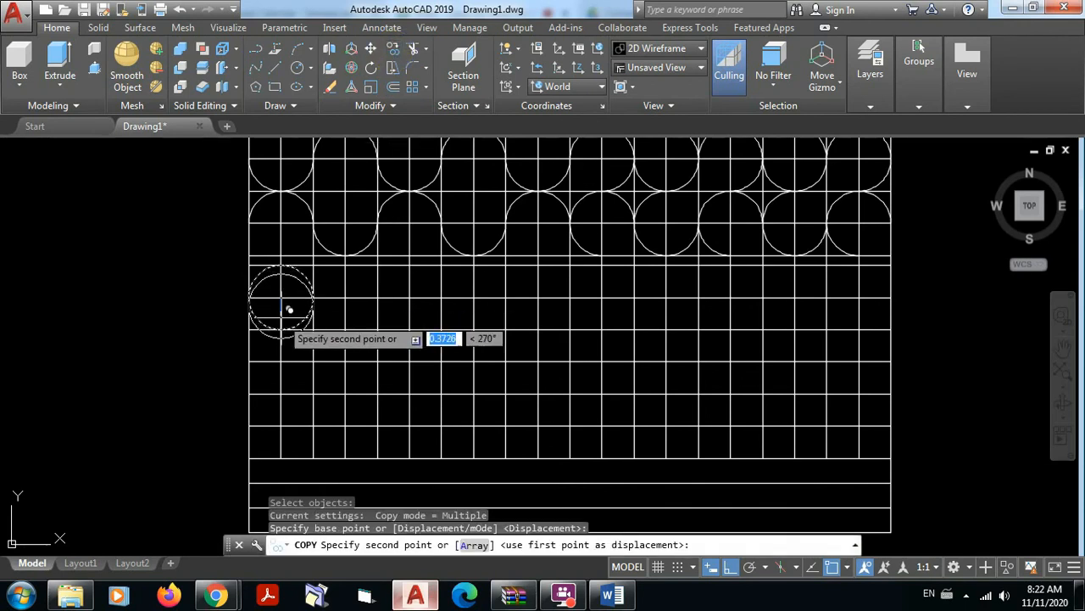
left_click(281, 360)
left_click(280, 425)
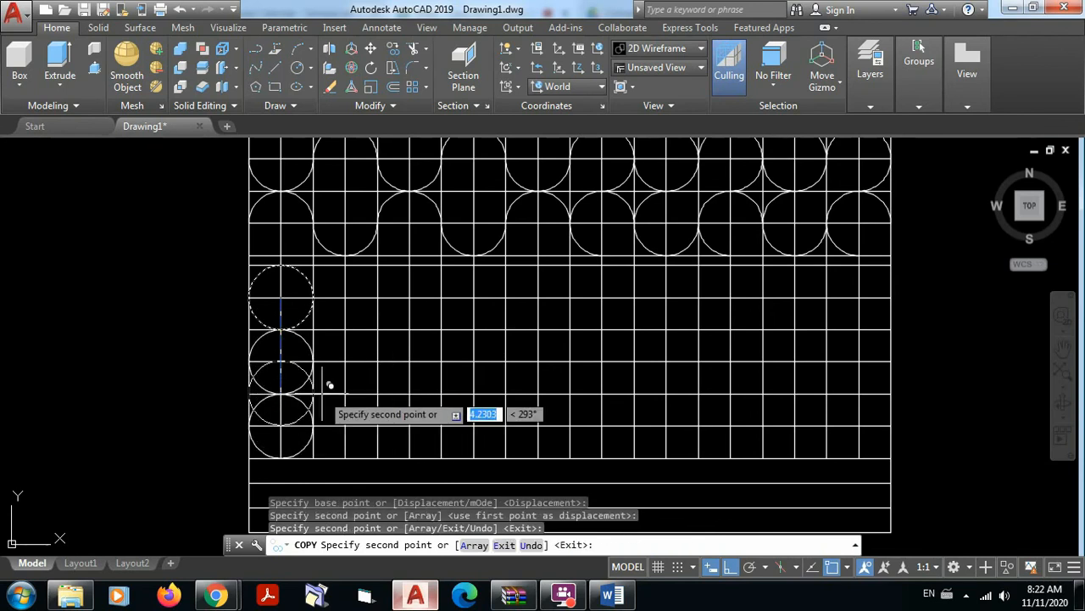
key("Escape")
Copy the column of three circles horizontally at distances of 2.6, 5.2, 7.8 and 10.4 to fill the lower grid's left half.
middle_click_drag(448, 351, 409, 359)
key("Return")
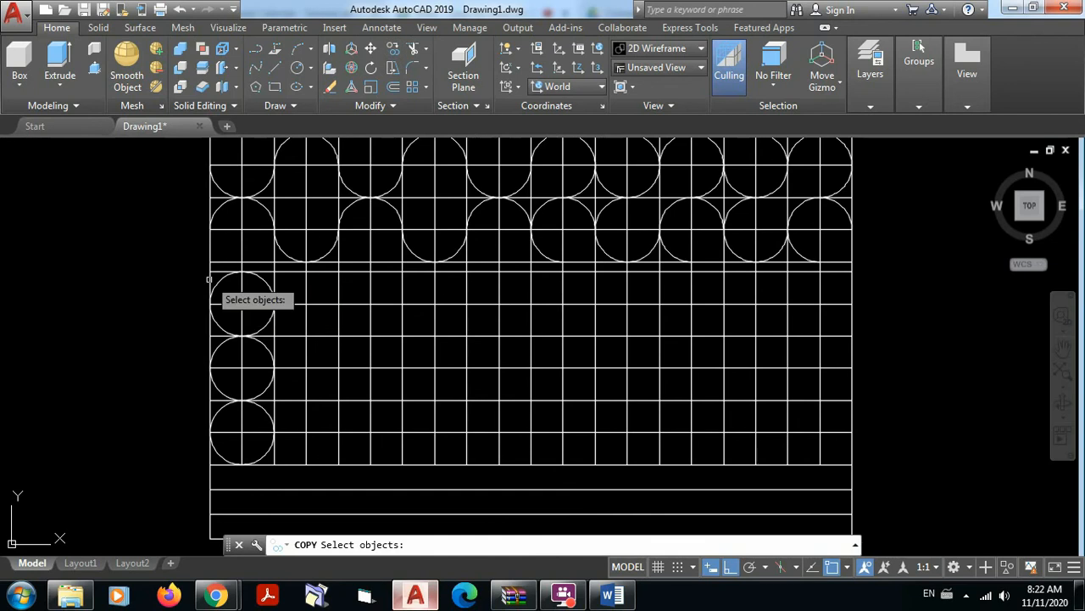
left_click(193, 265)
left_click(301, 472)
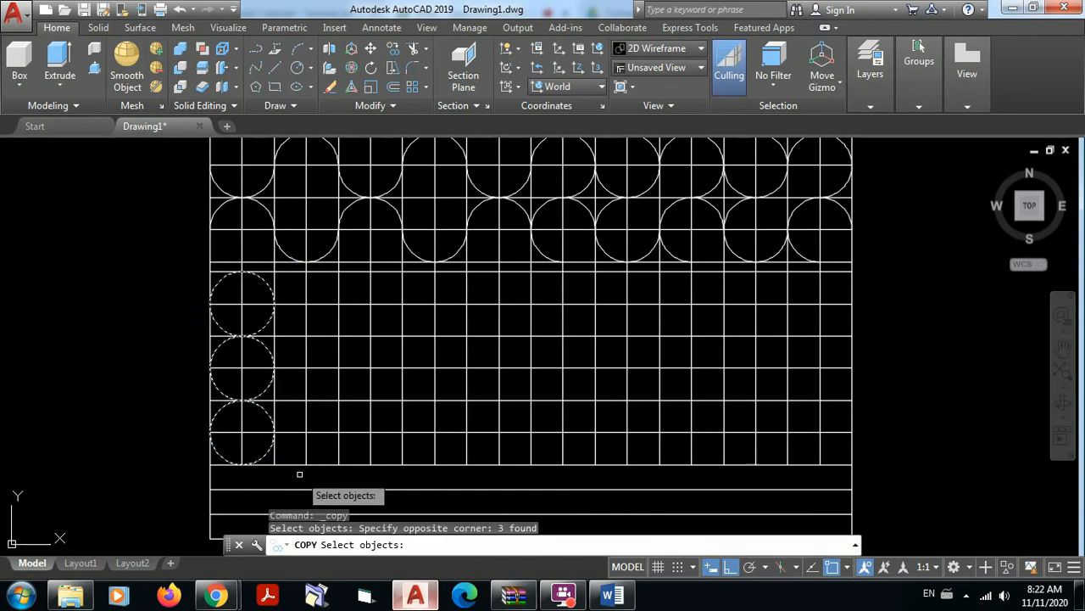
key("Return")
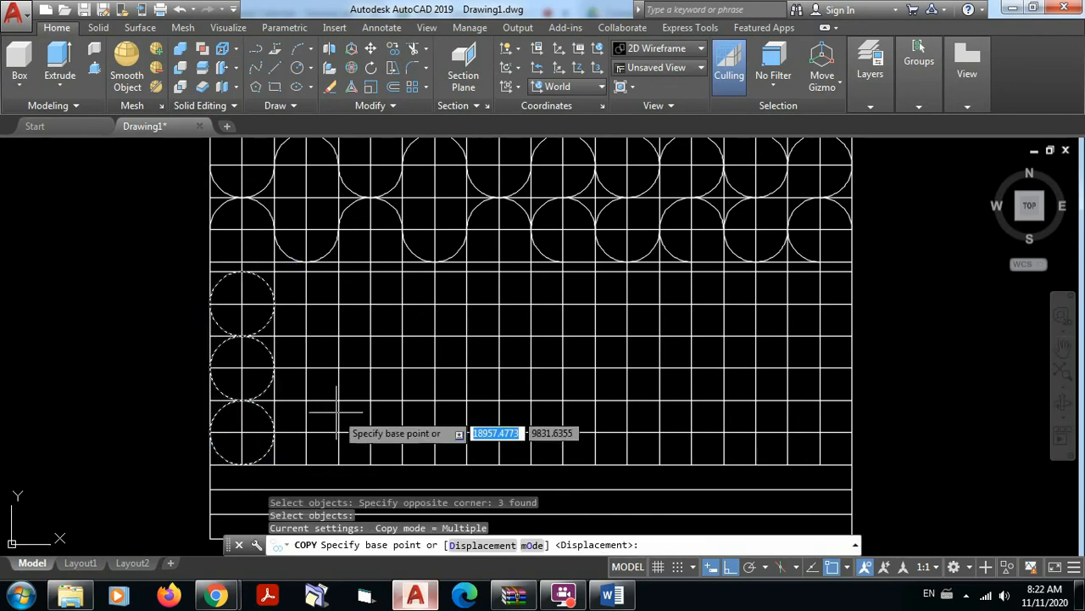
left_click(243, 302)
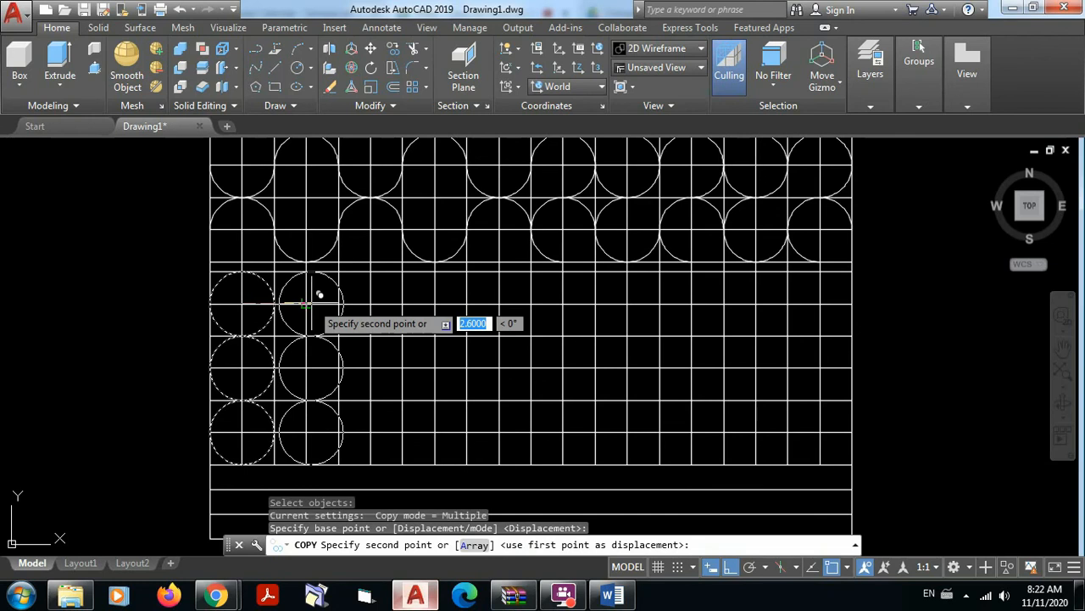
left_click(319, 295)
left_click(374, 297)
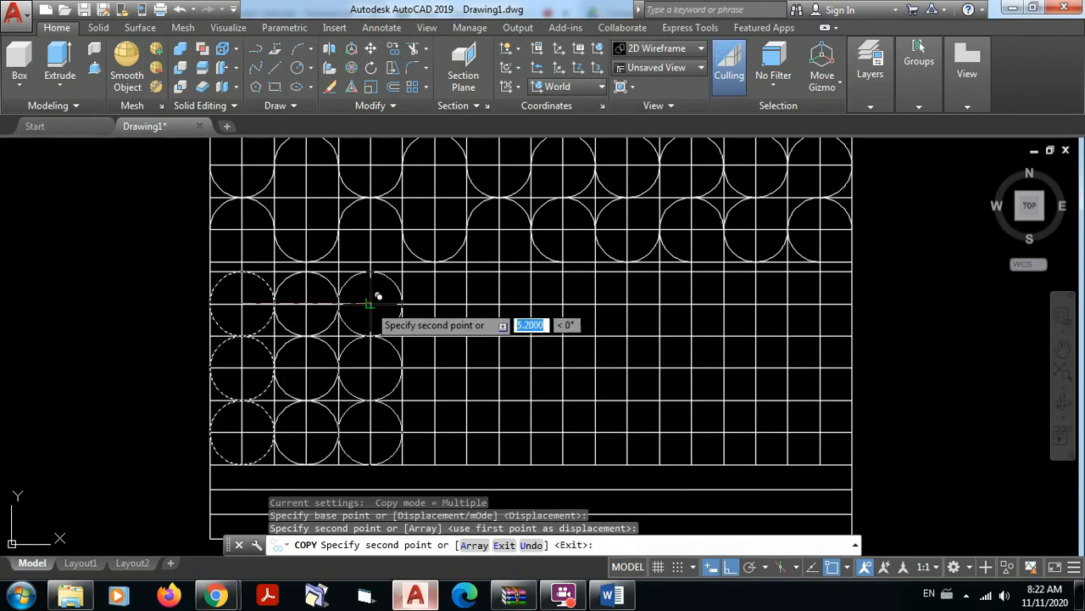
left_click(443, 296)
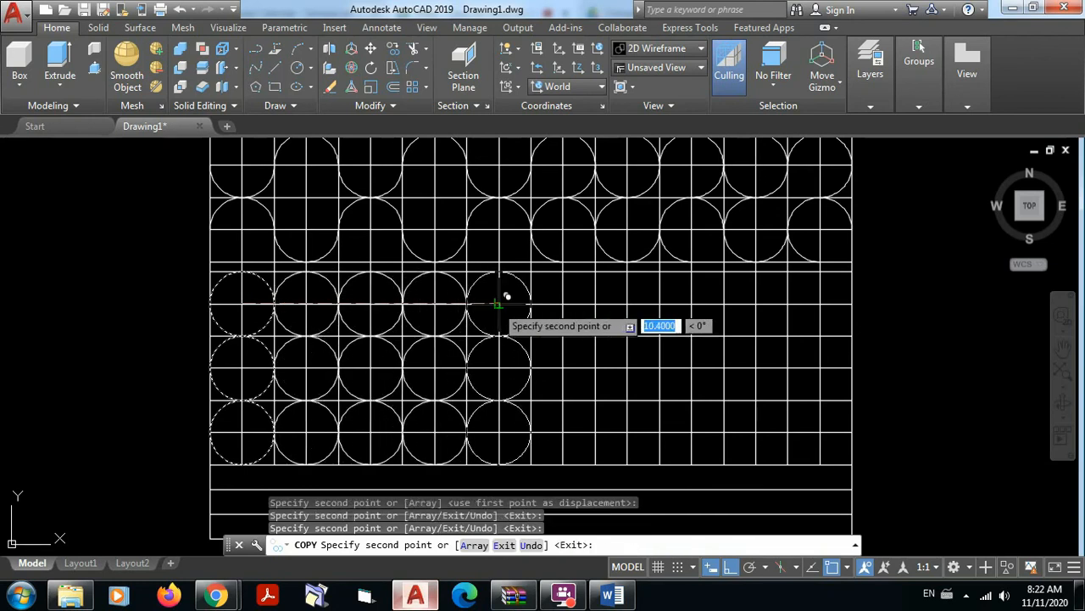
left_click(499, 303)
key("Escape")
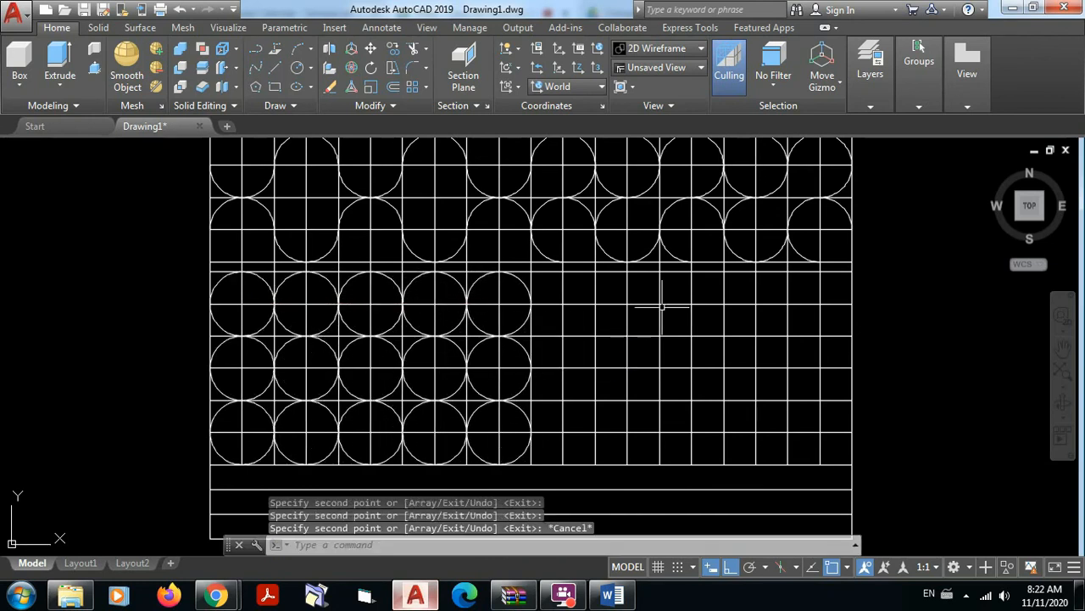
Copy the fifteen circles 13 units horizontally into the right half of the lower grid.
mouse_move(679, 315)
middle_mouse_down()
mouse_move(650, 300)
mouse_move(680, 340)
mouse_move(640, 343)
middle_mouse_up()
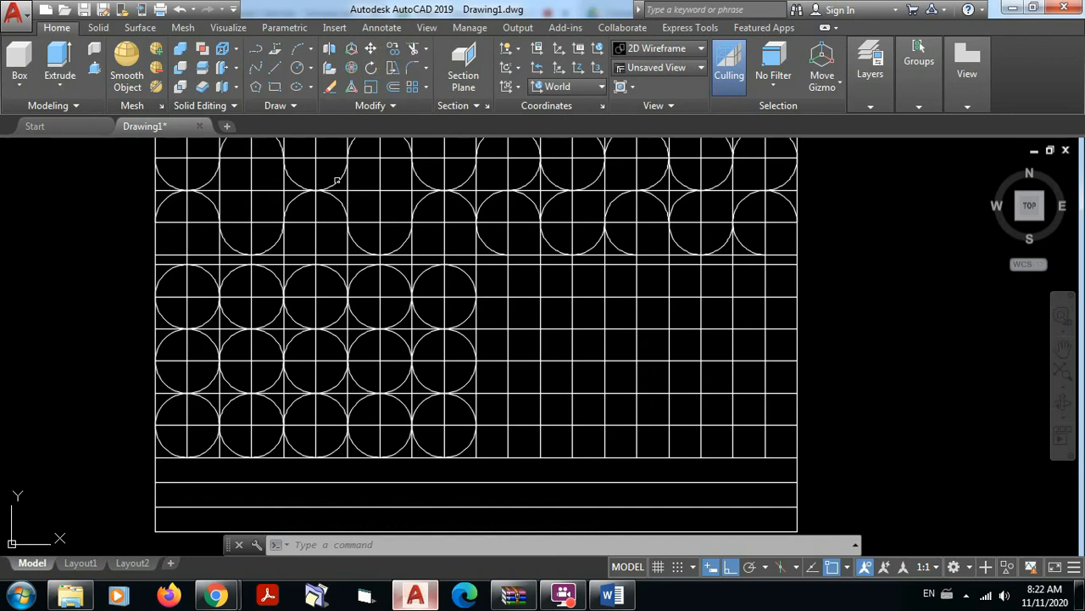
left_click(133, 257)
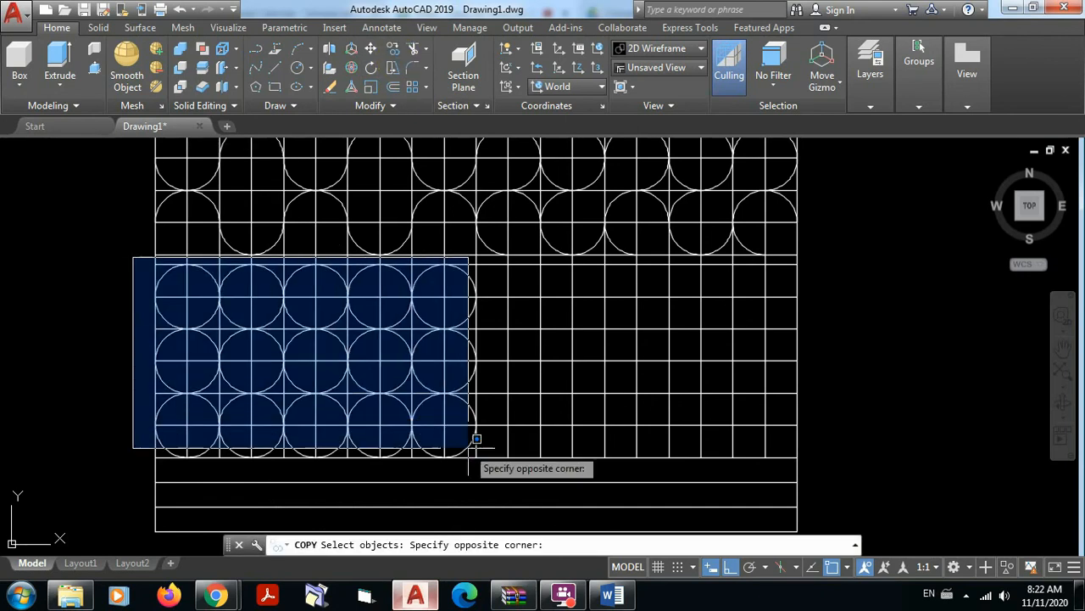
left_click(495, 465)
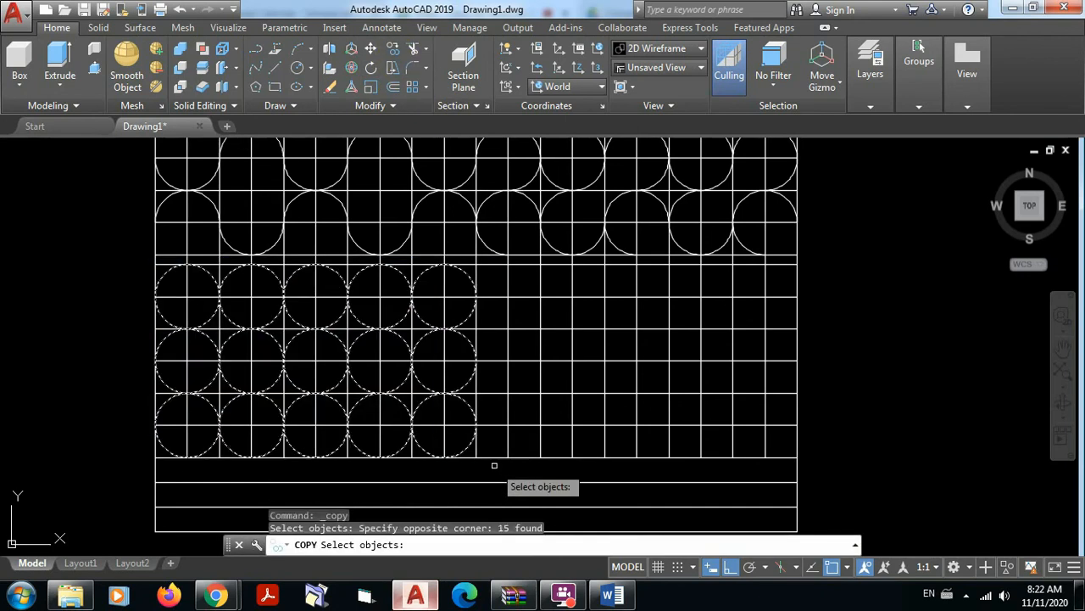
key("Return")
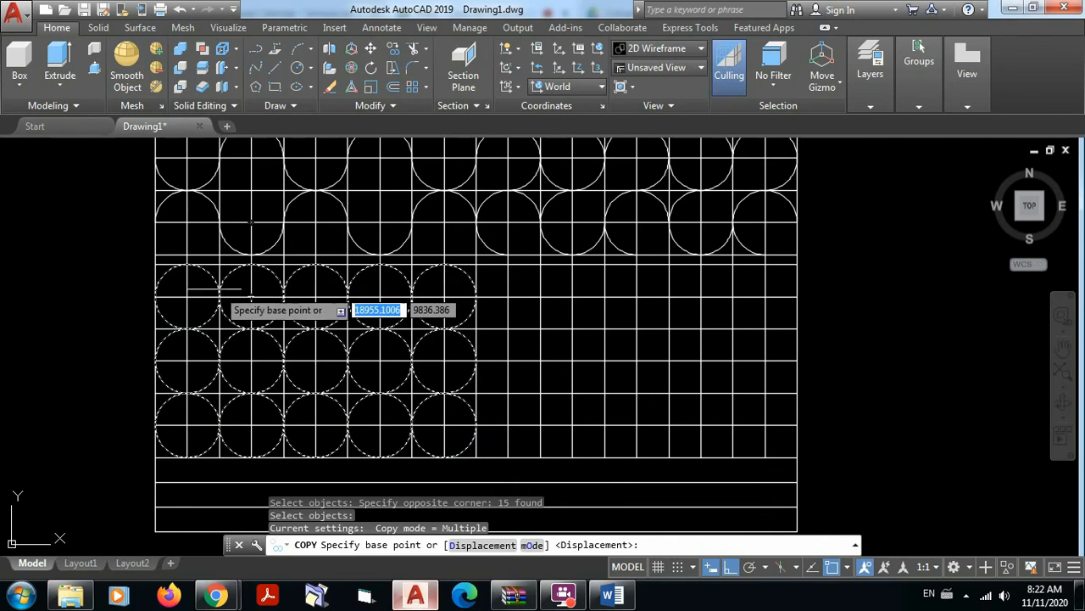
left_click(186, 296)
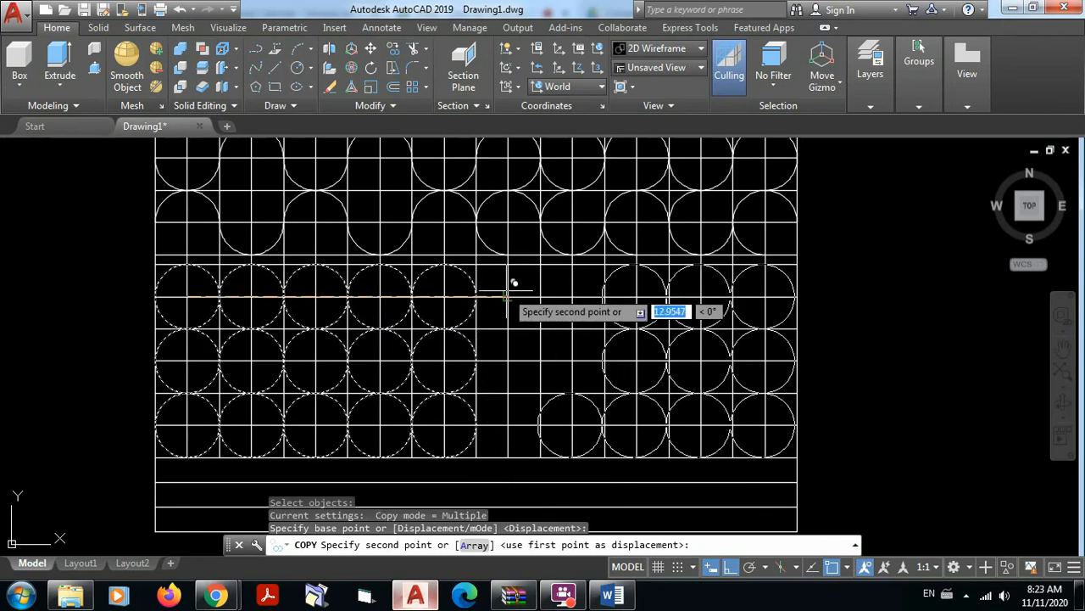
left_click(506, 296)
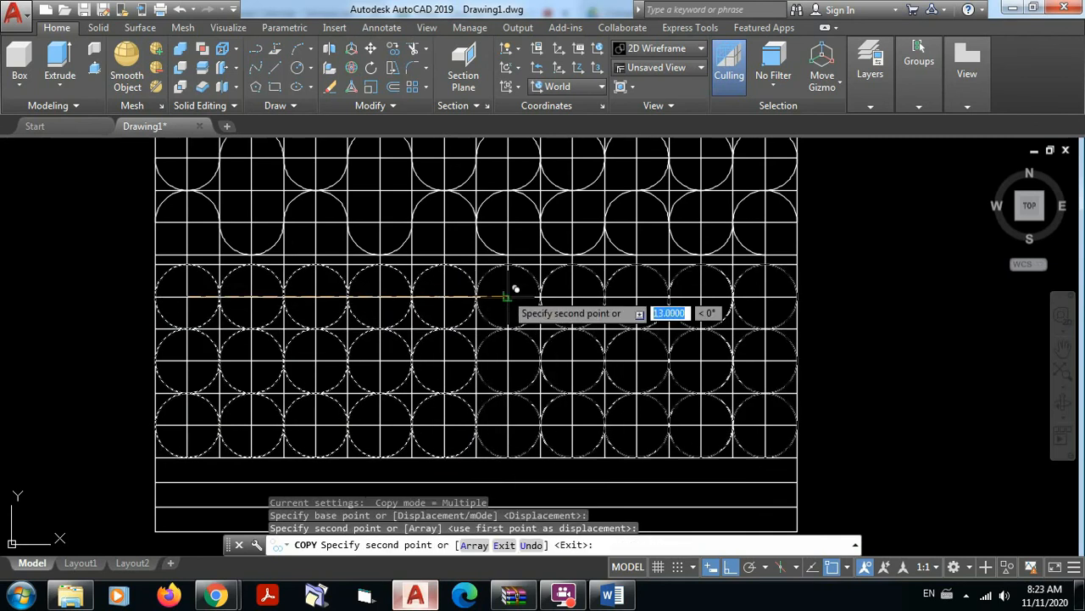
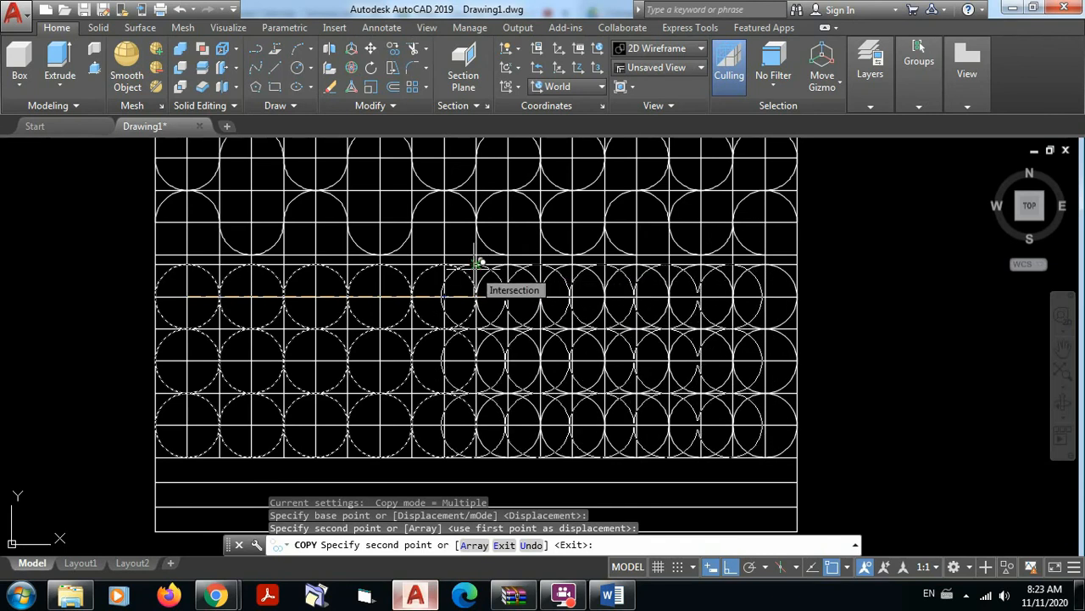
Turn Ortho off and place another copy of the fifteen circles with its first circle centred on the midpoint of the lower grid's top line.
key("F8")
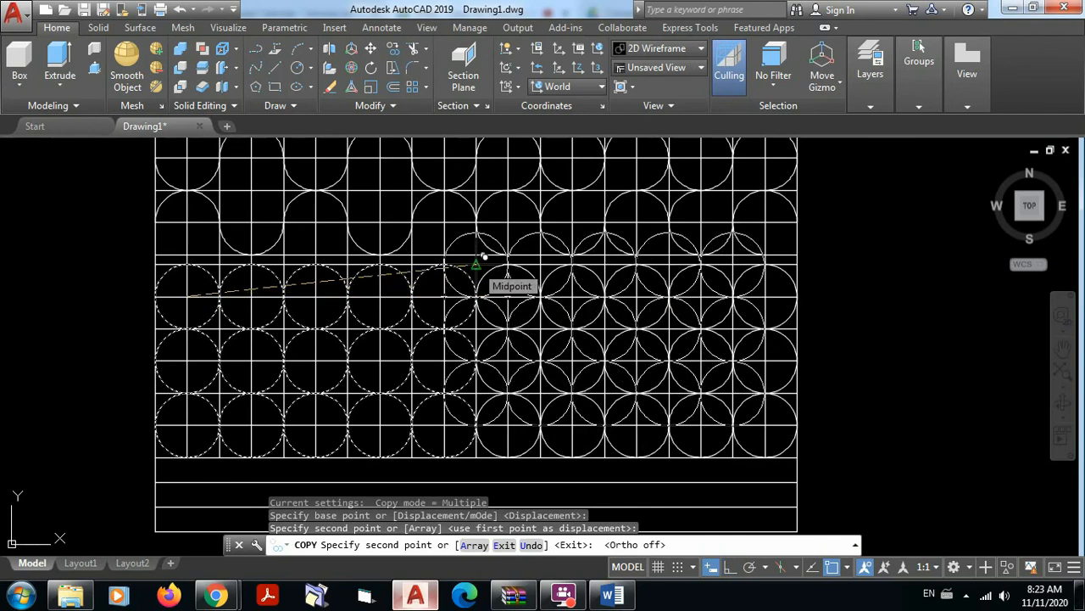
left_click(483, 256)
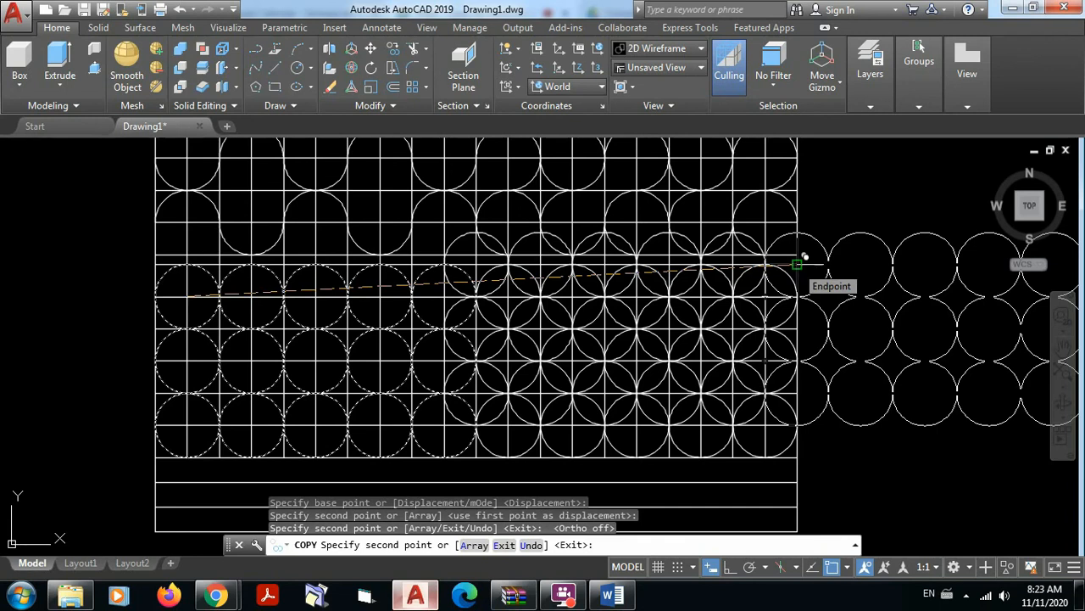
key("Escape")
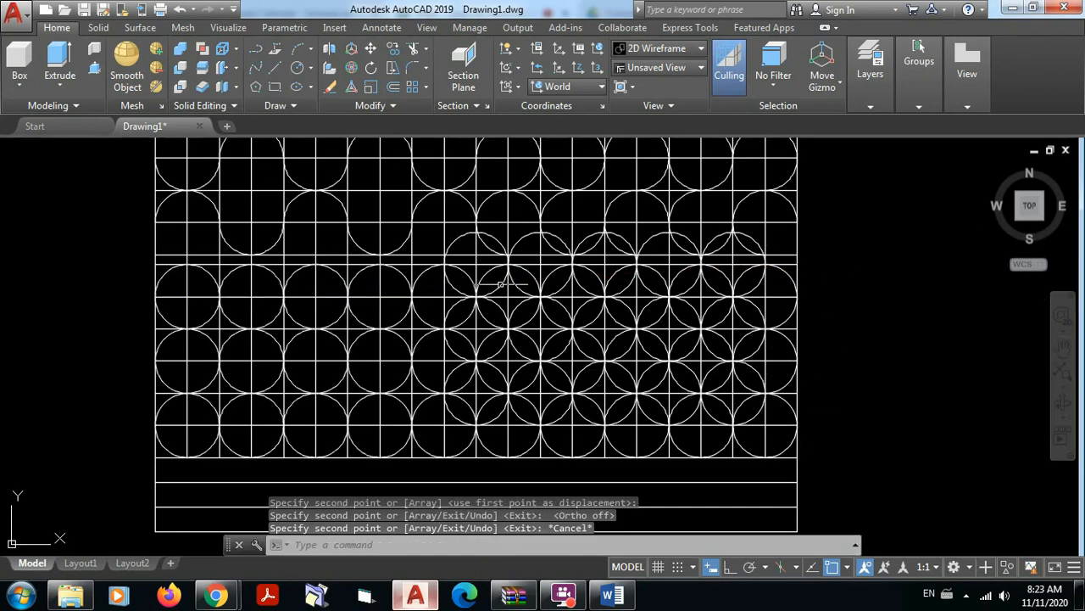
Trim away the parts of the copied circles that rise above the lower grid's top line, using that line as cutting edge.
scroll(684, 313, "up", 3)
mouse_move(690, 308)
middle_mouse_down()
mouse_move(673, 266)
mouse_move(691, 307)
middle_mouse_up()
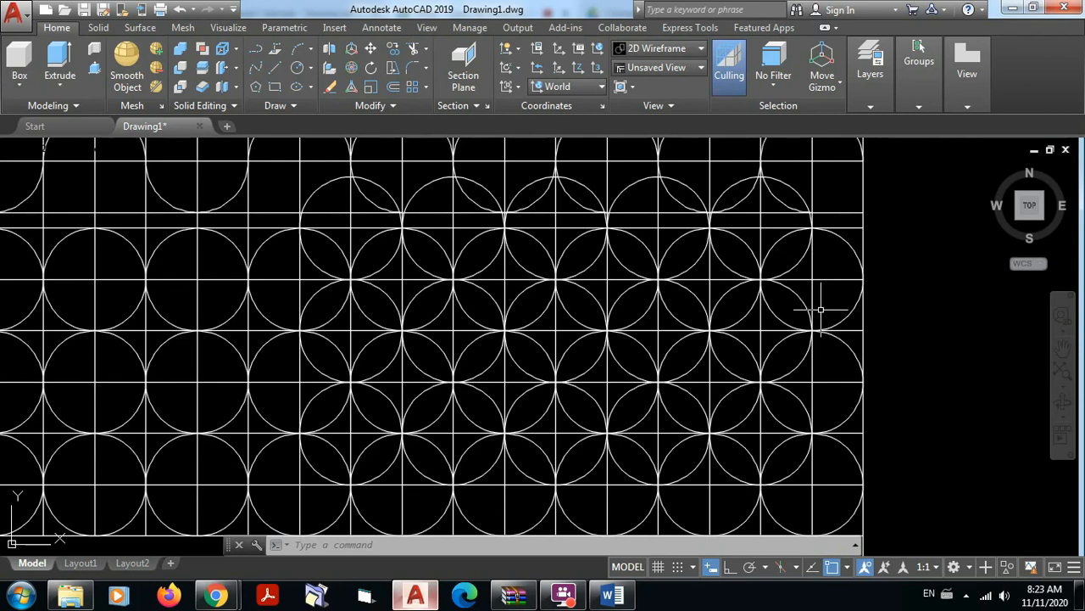
middle_click_drag(821, 311, 828, 303)
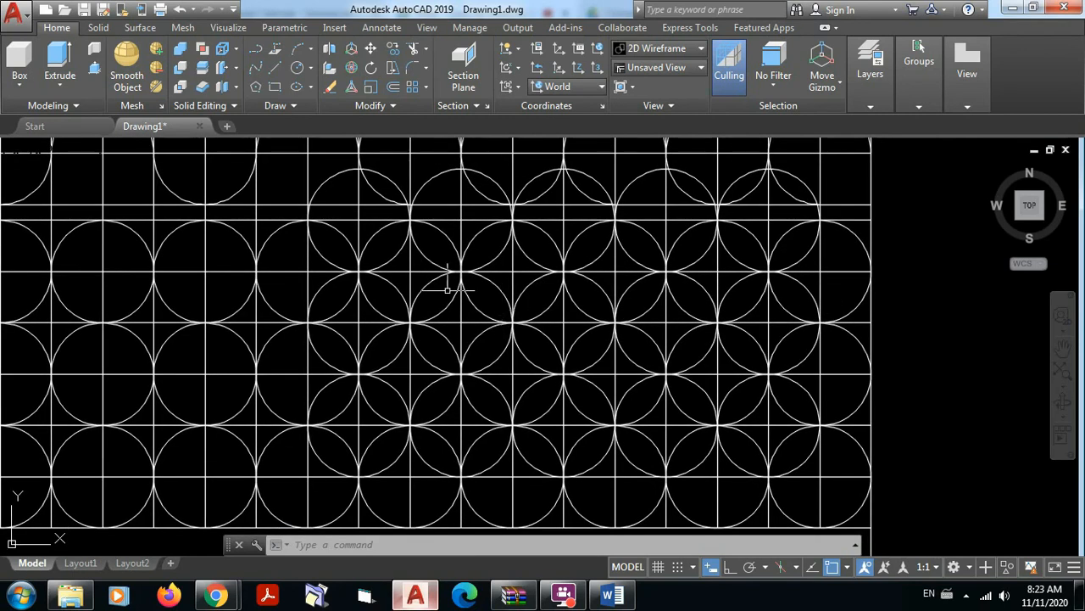
left_click(414, 53)
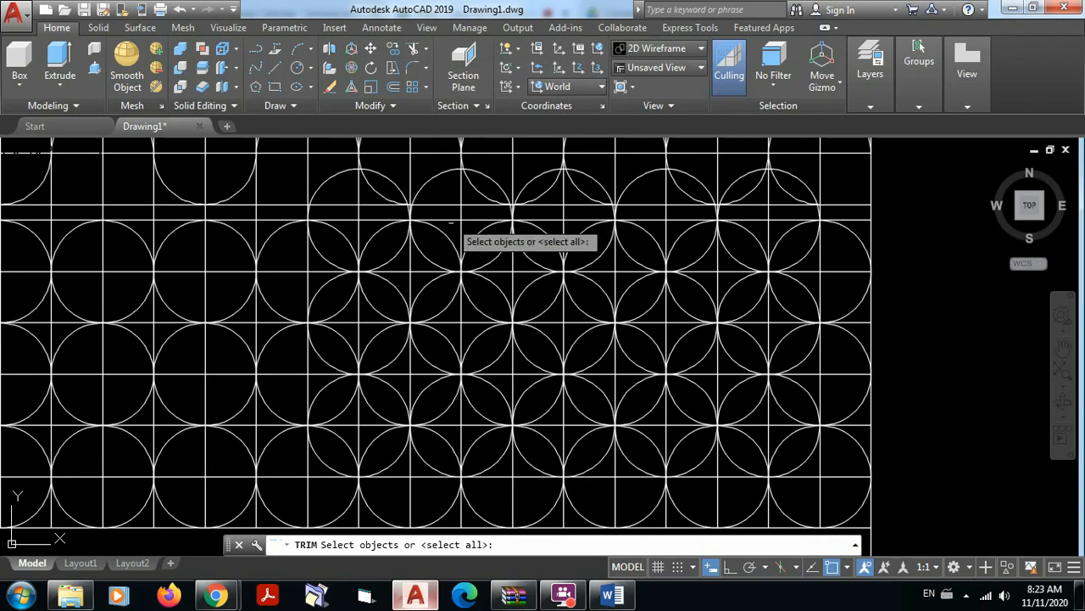
left_click(452, 222)
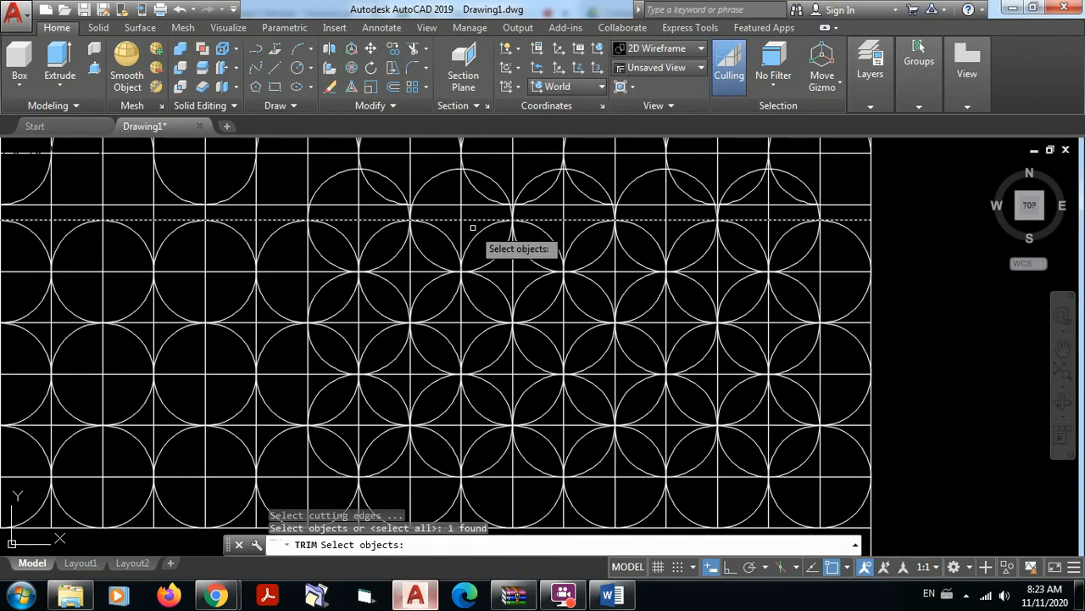
key("Return")
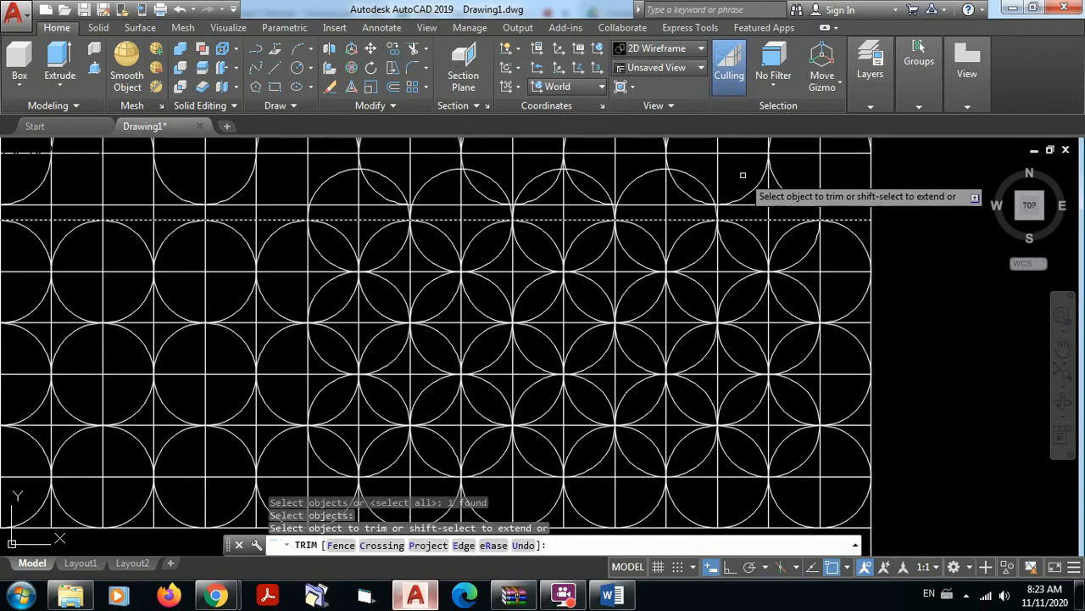
left_click(697, 178)
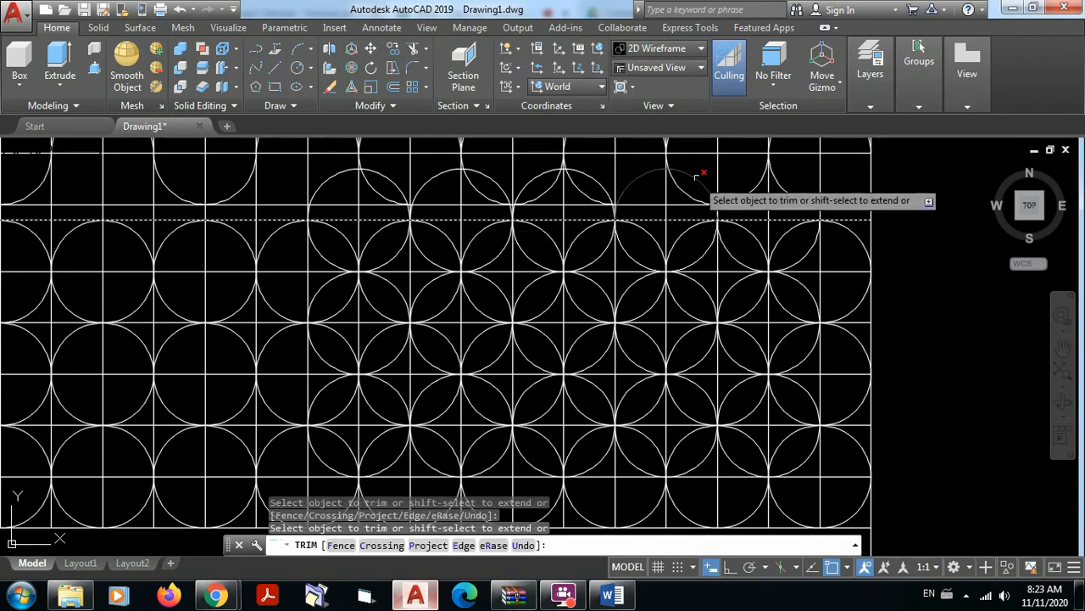
left_click(588, 174)
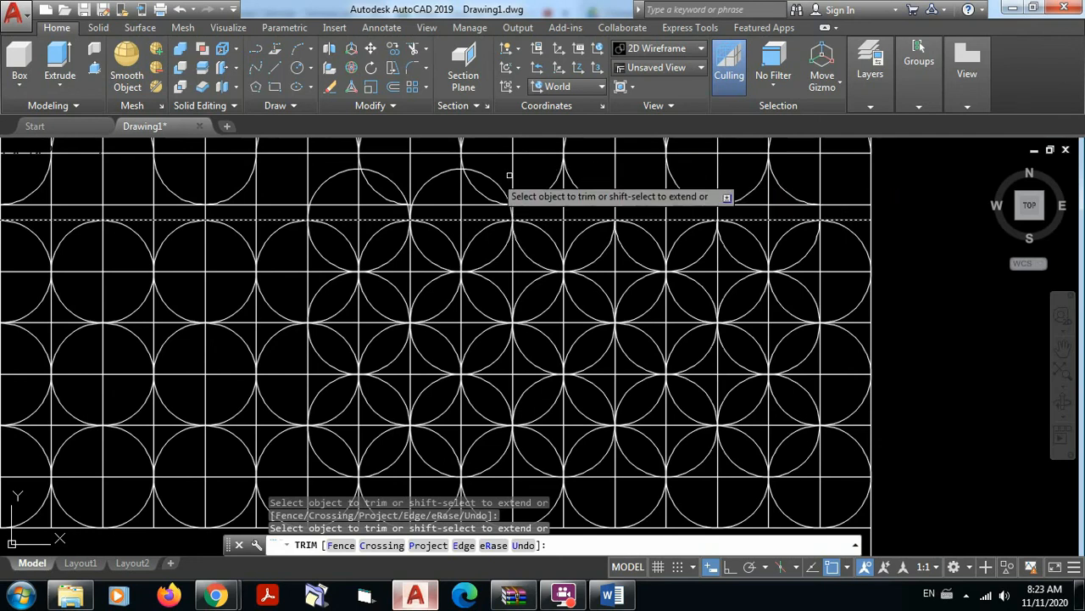
left_click(388, 176)
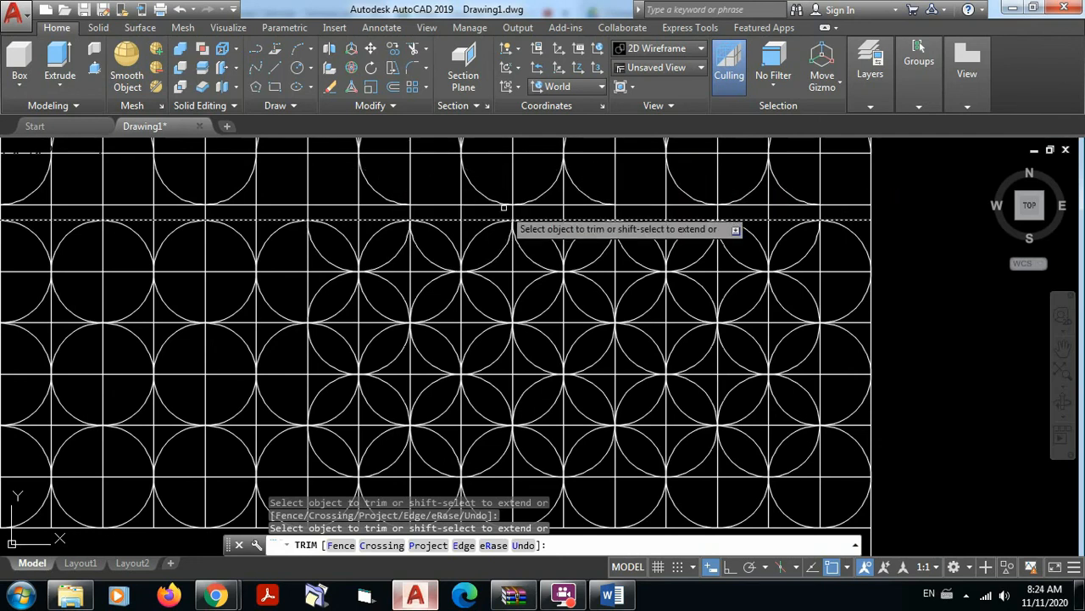
key("Return")
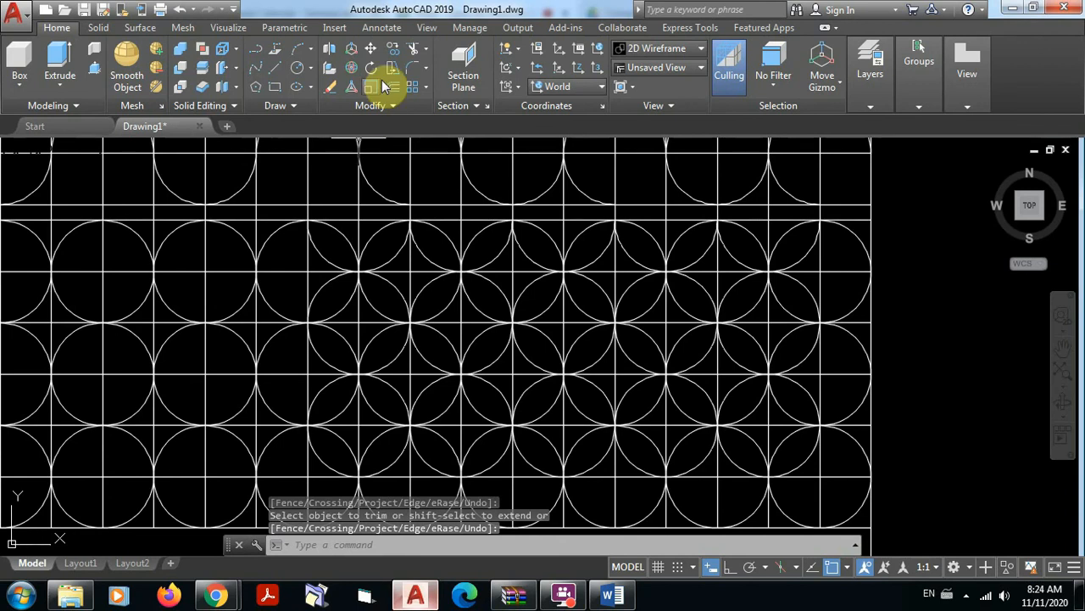
Trim the copied circles' arcs on the left of the vertical grid line through the first overlapping column's centres, using that line as cutting edge.
left_click(413, 70)
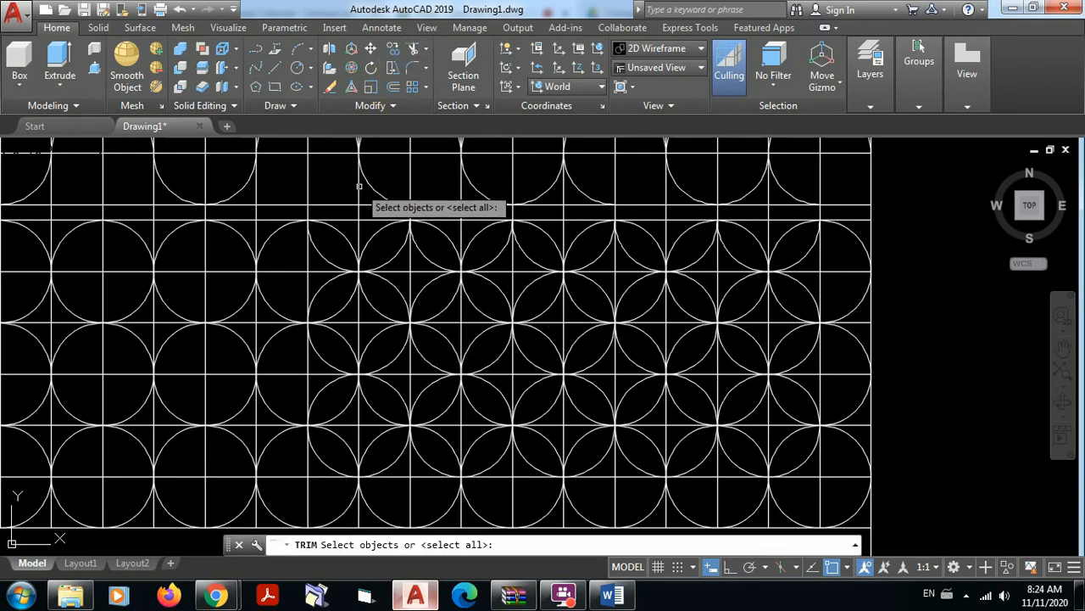
left_click(359, 186)
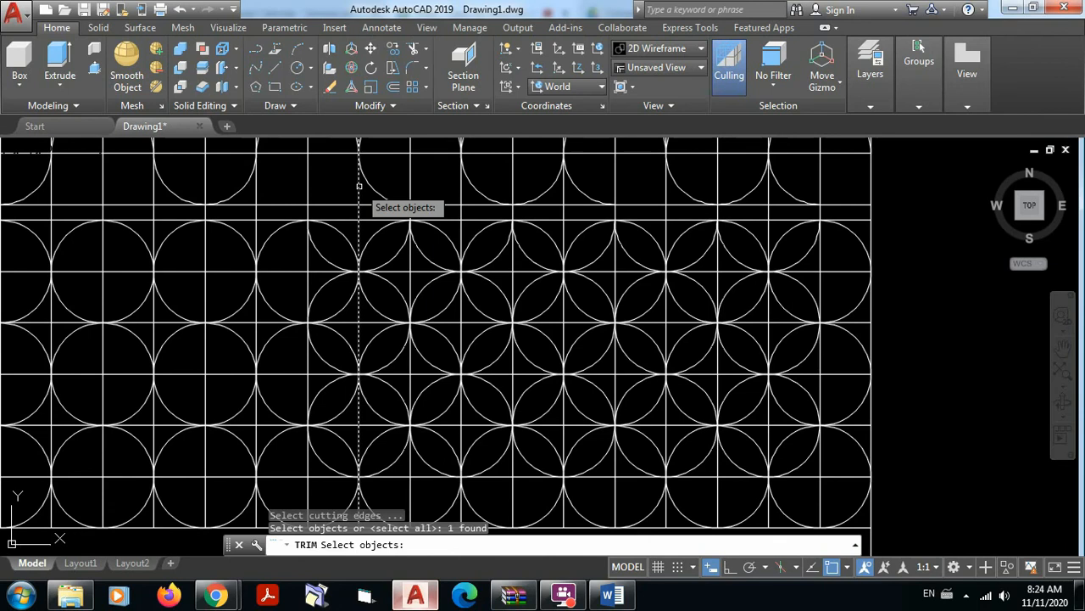
key("Return")
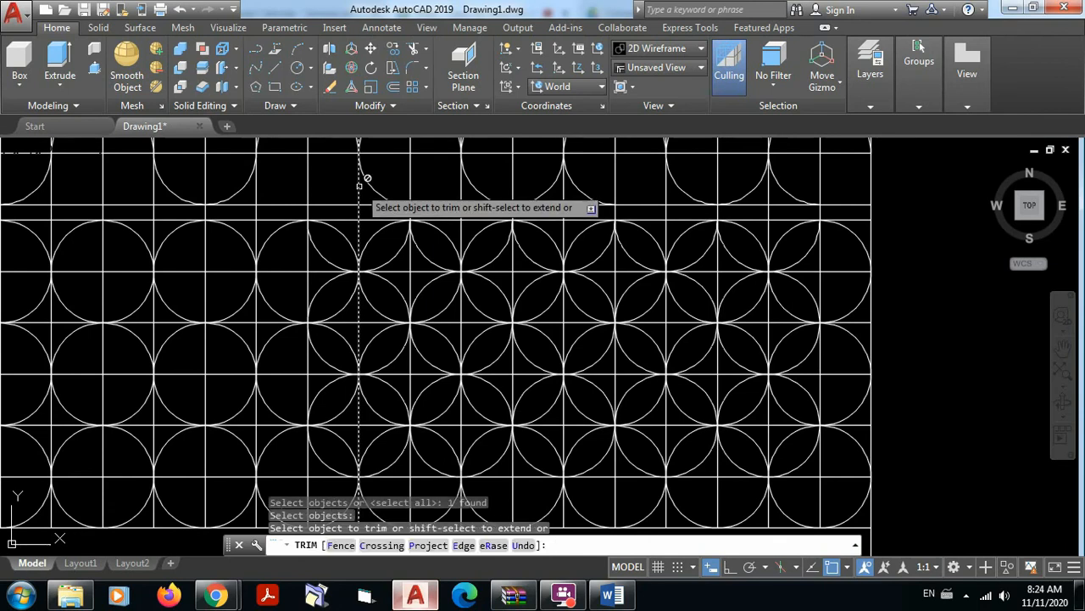
left_click(328, 258)
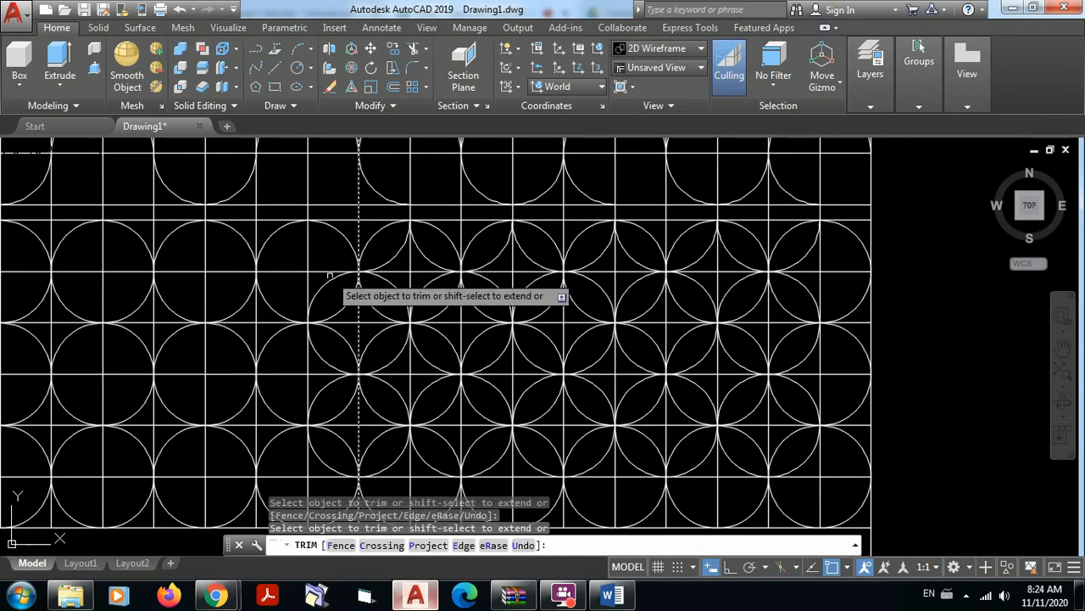
left_click(336, 378)
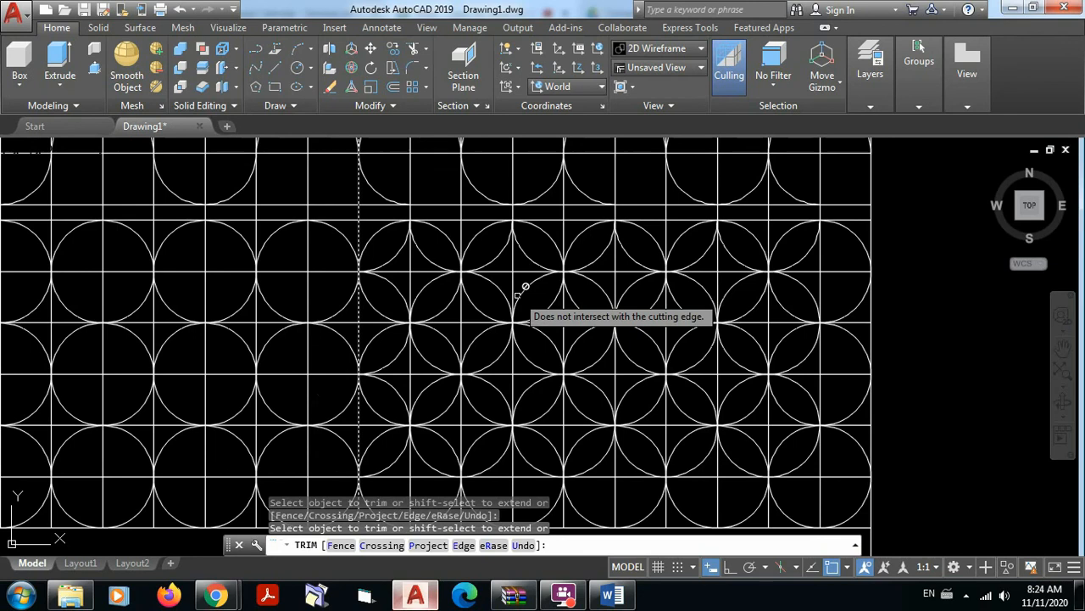
key("Escape")
scroll(543, 254, "down", 4)
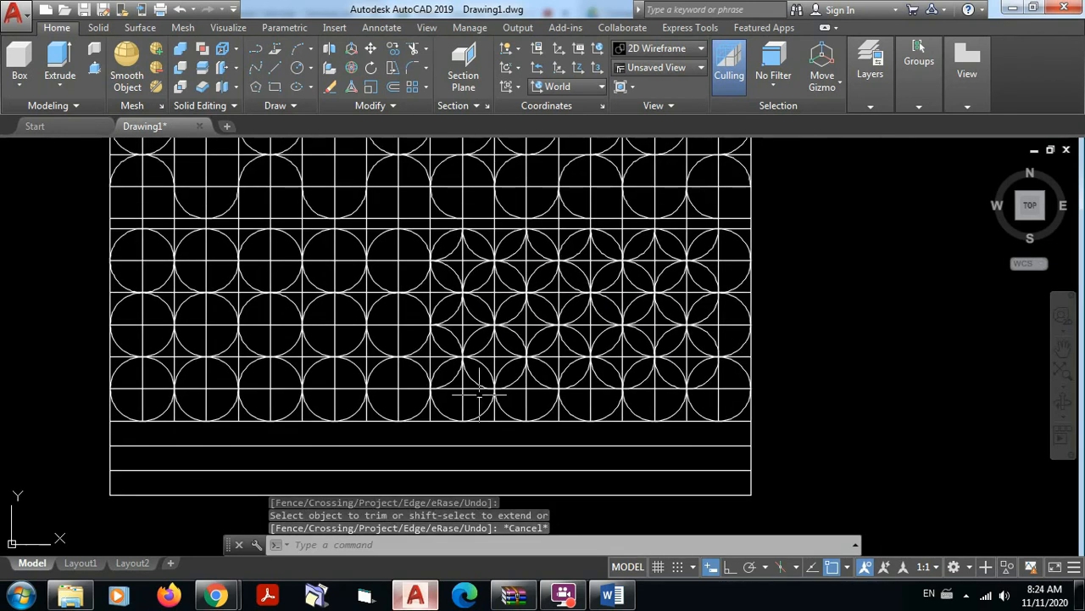
middle_click_drag(527, 245, 522, 261)
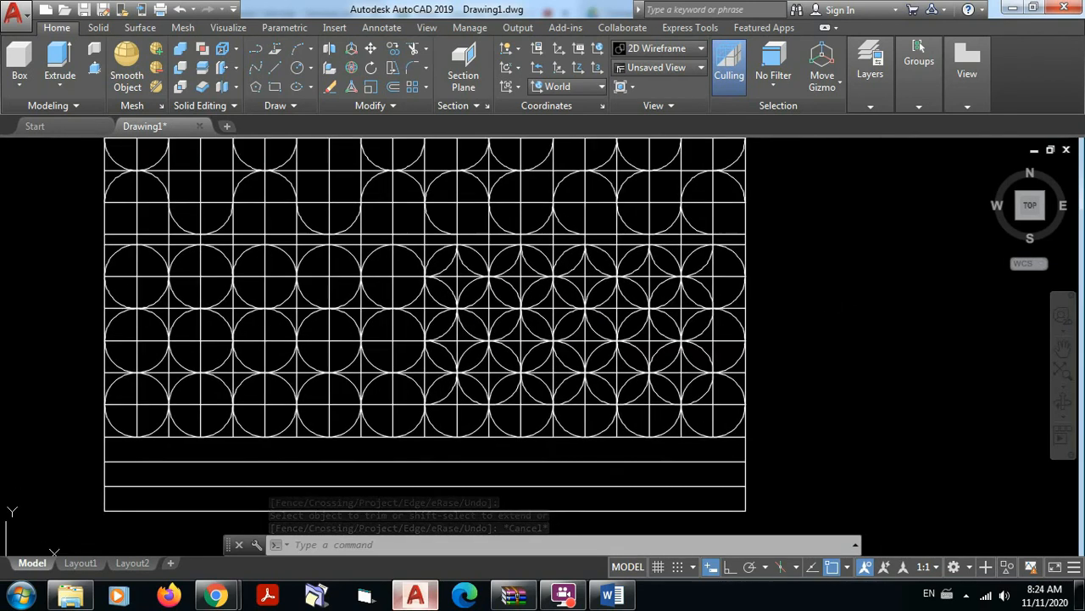
left_click(395, 53)
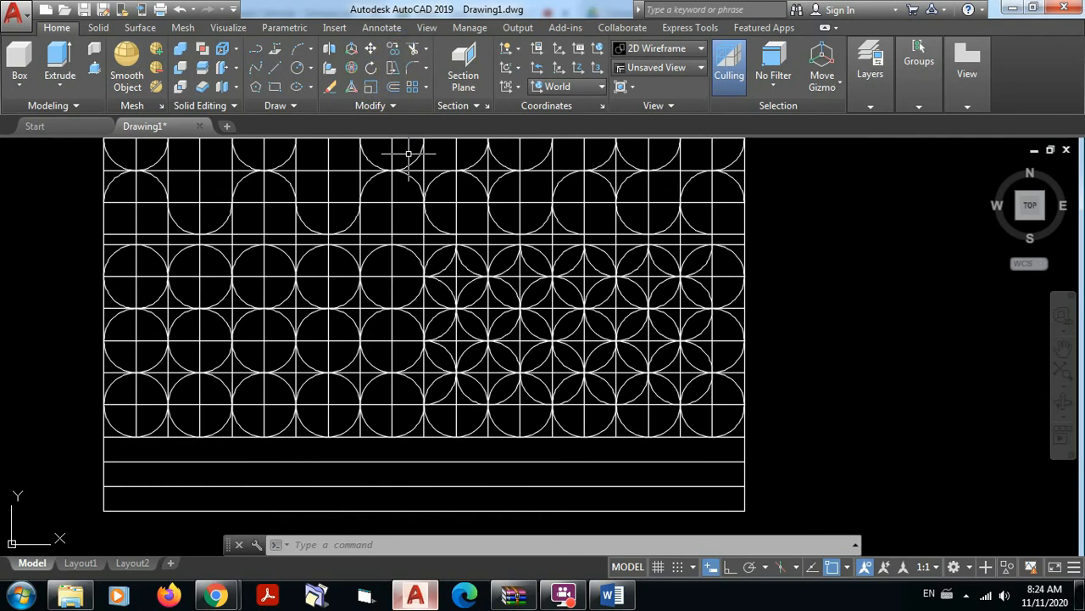
left_click(351, 235)
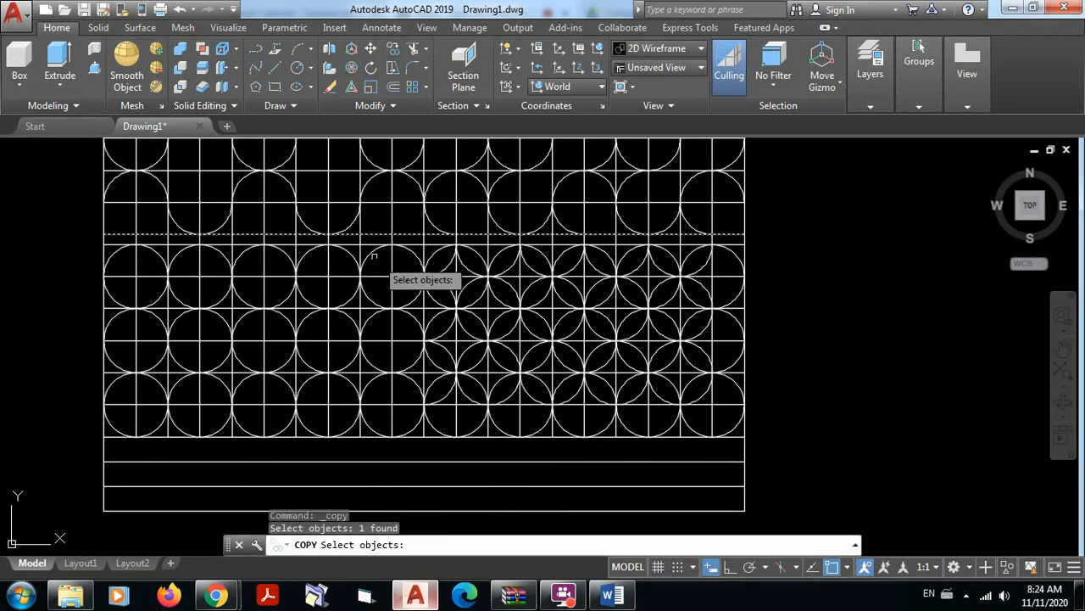
key("Escape")
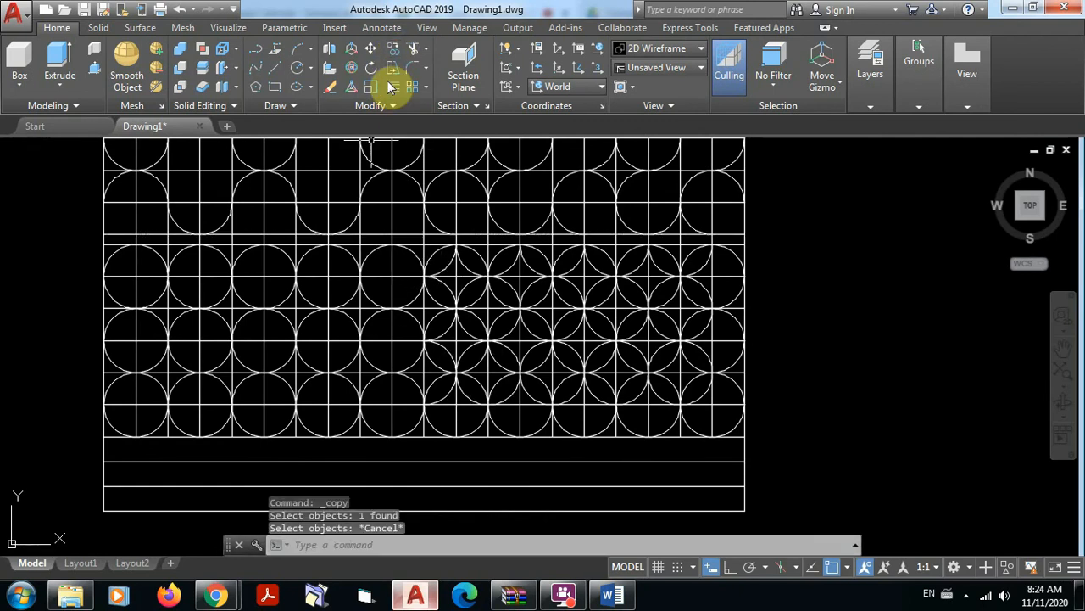
Copy the leftmost column of three circles by its top circle's centre to the lower grid's top-right corner and again to its bottom-right corner.
key("Return")
left_click(80, 239)
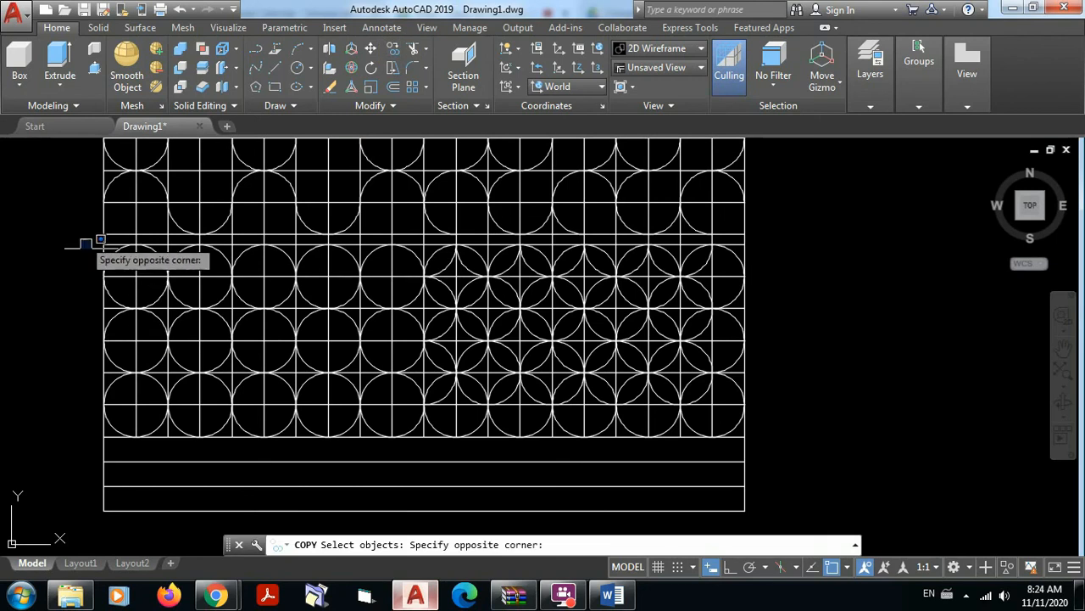
left_click(186, 444)
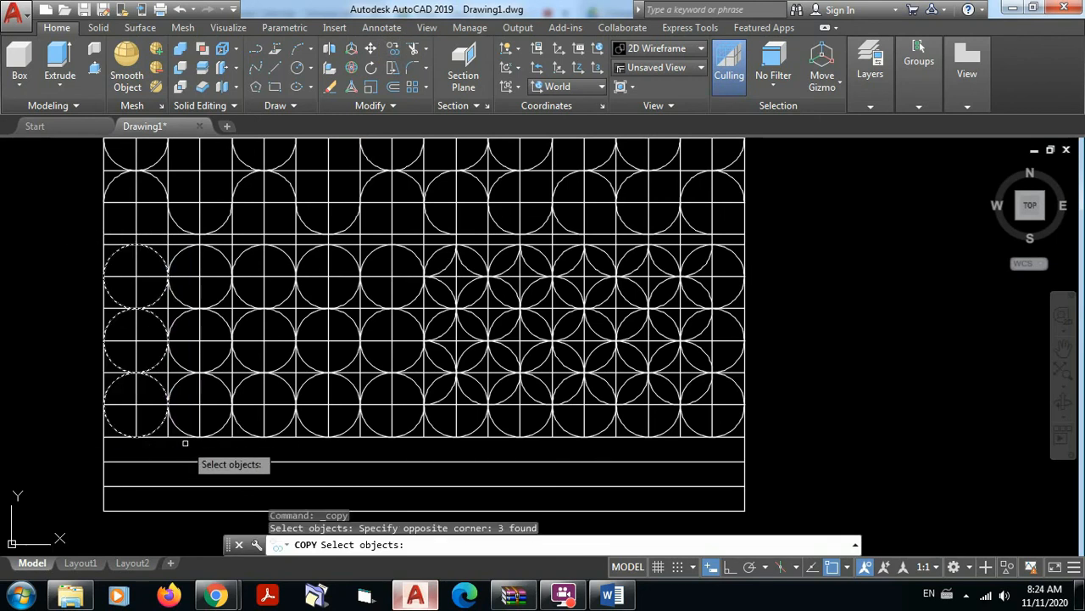
key("Return")
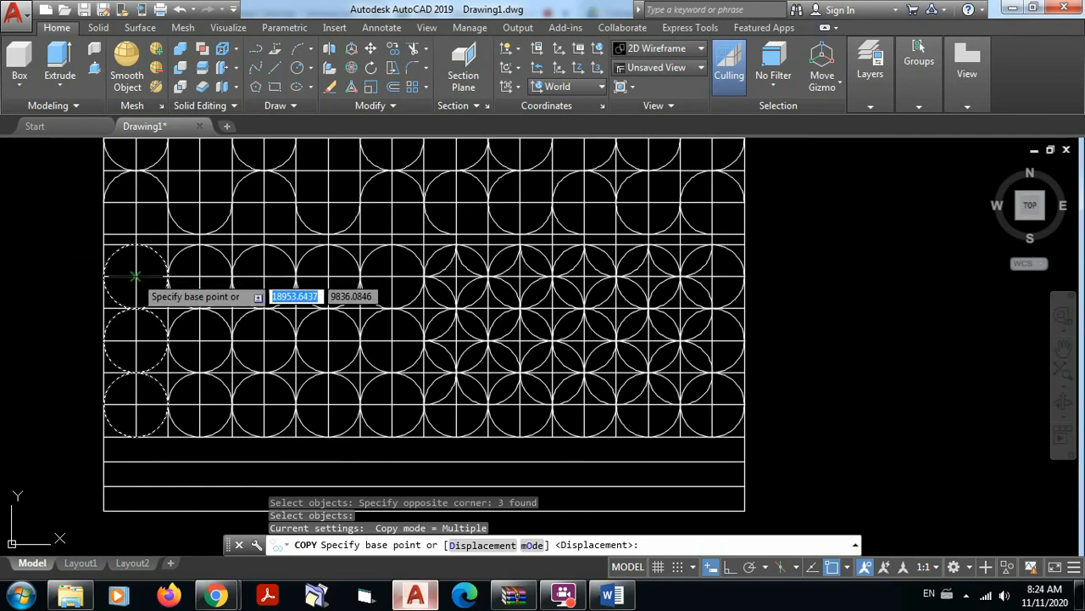
left_click(136, 276)
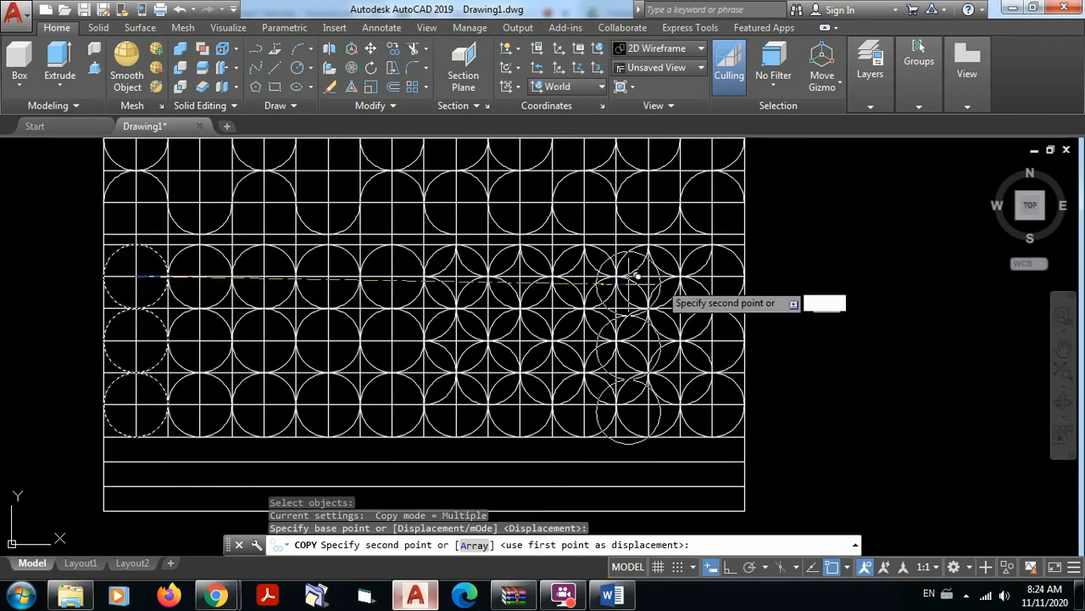
left_click(750, 235)
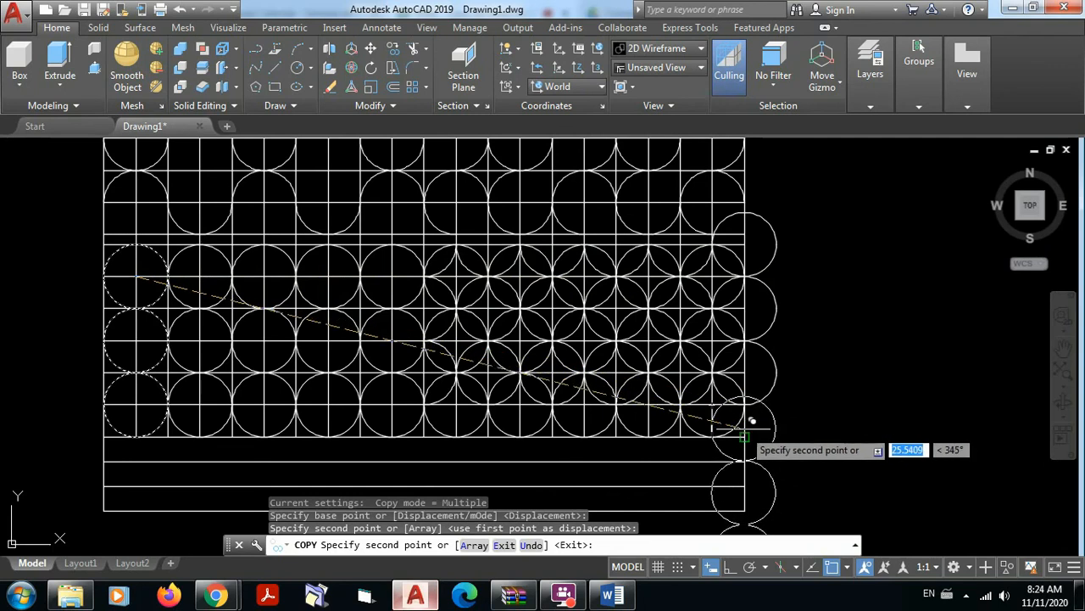
left_click(745, 435)
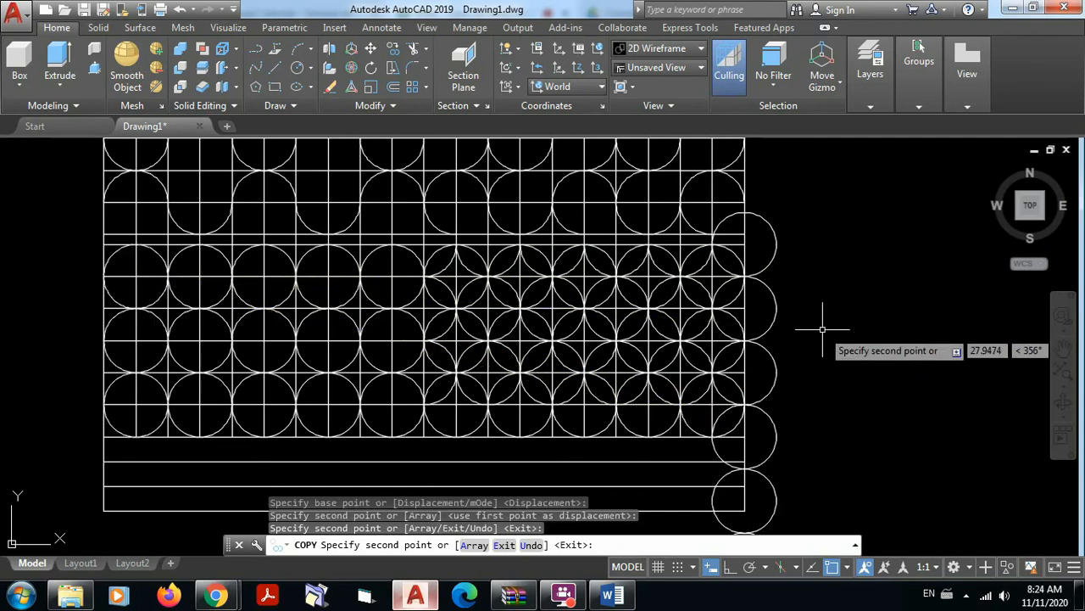
key("Escape")
Delete the two lowest circles of the column on the right edge, below the one centred on the lower grid's bottom-right corner.
middle_click_drag(802, 371, 713, 305)
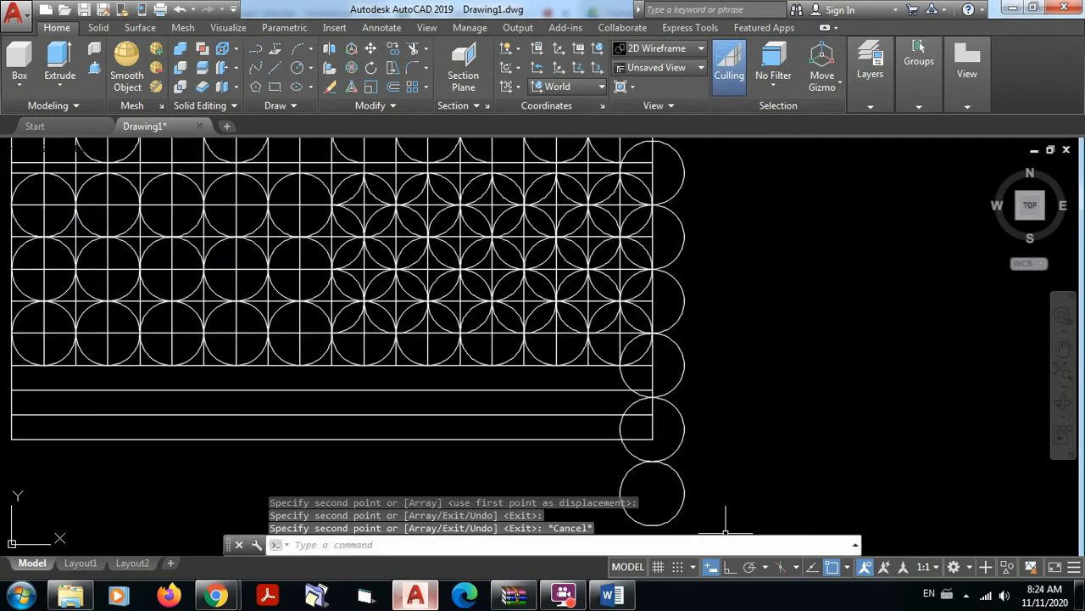
middle_click_drag(719, 436, 710, 380)
left_click(697, 493)
left_click(668, 373)
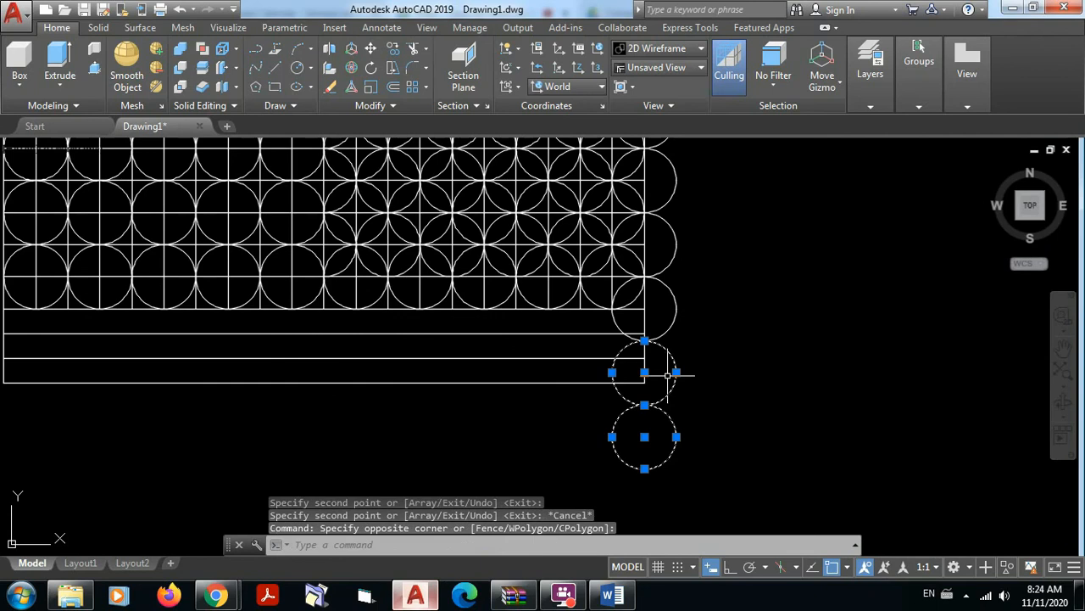
key("Delete")
Trim the right-edge circles' arcs outside the rectangle, using its right edge and the lower grid's top and bottom lines as cutting edges.
mouse_move(727, 347)
middle_mouse_down()
mouse_move(712, 513)
mouse_move(713, 498)
middle_mouse_up()
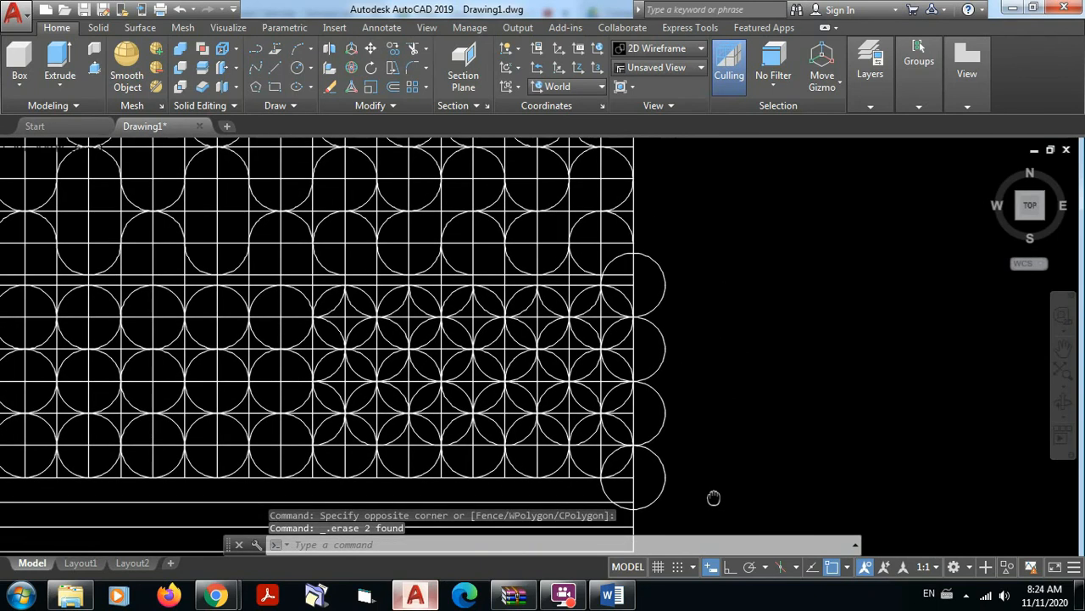
left_click(411, 49)
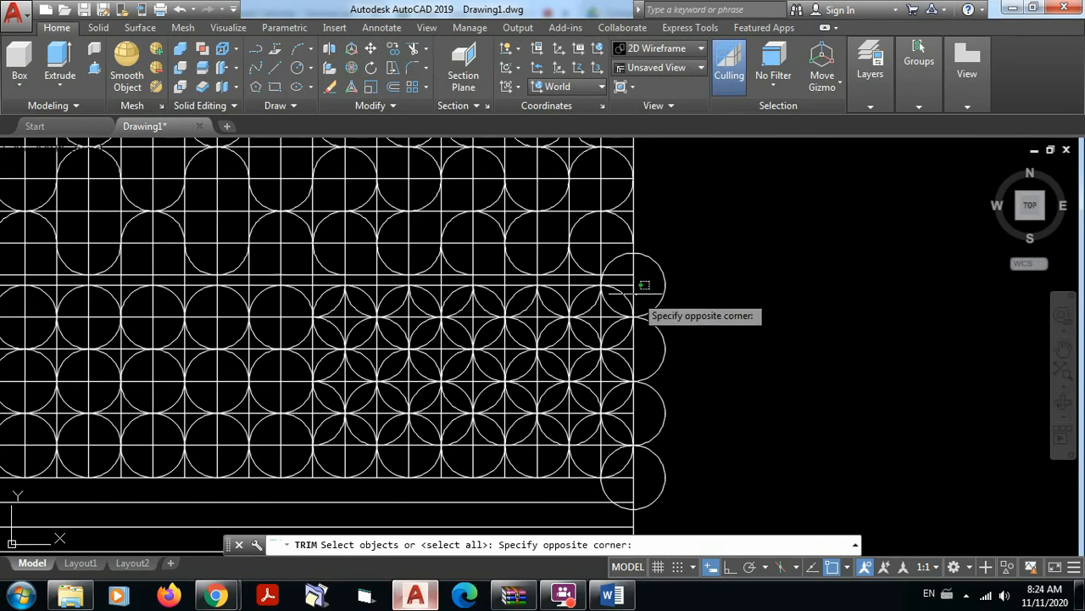
left_click(640, 284)
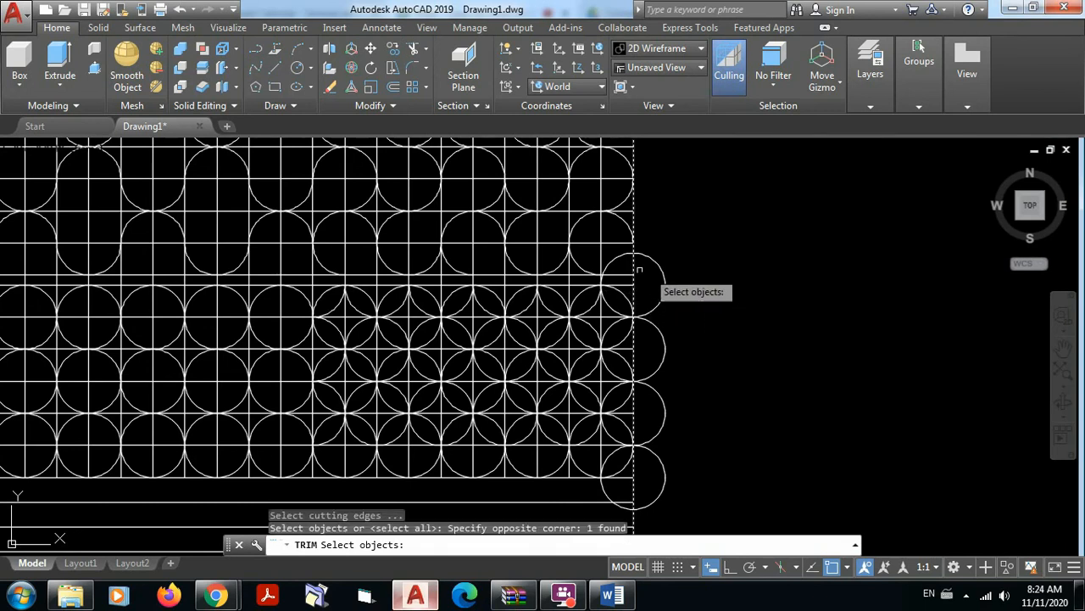
left_click(626, 285)
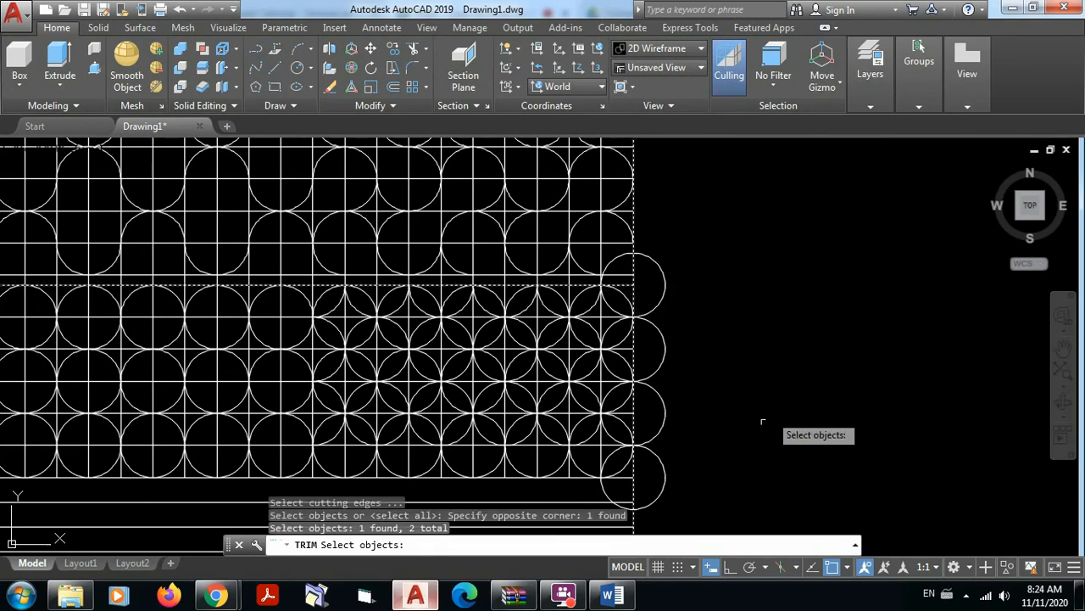
middle_click_drag(768, 412, 746, 358)
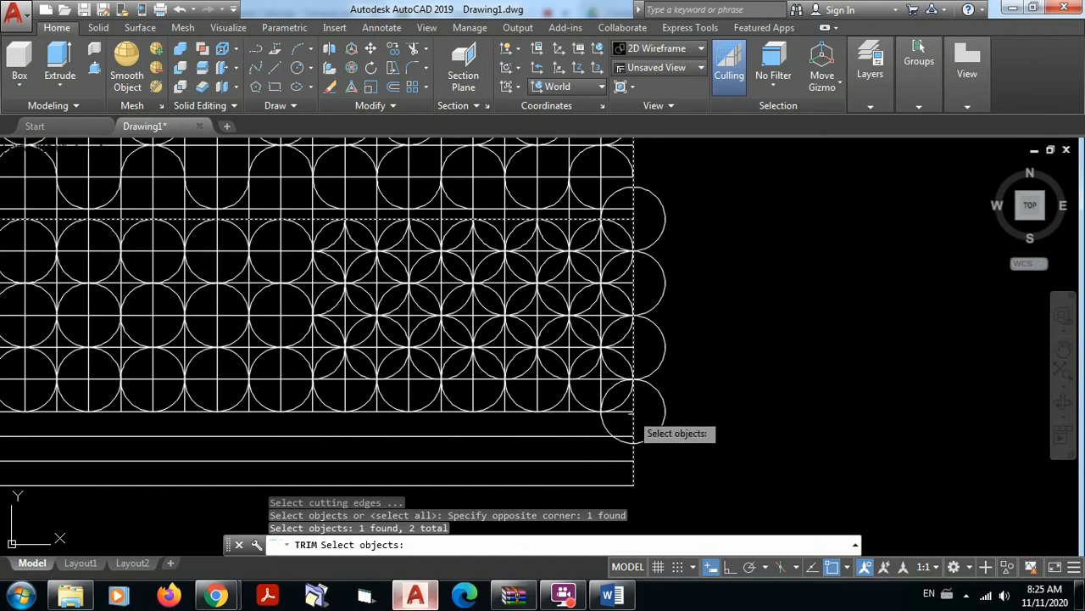
left_click(629, 410)
middle_click_drag(712, 334, 703, 363)
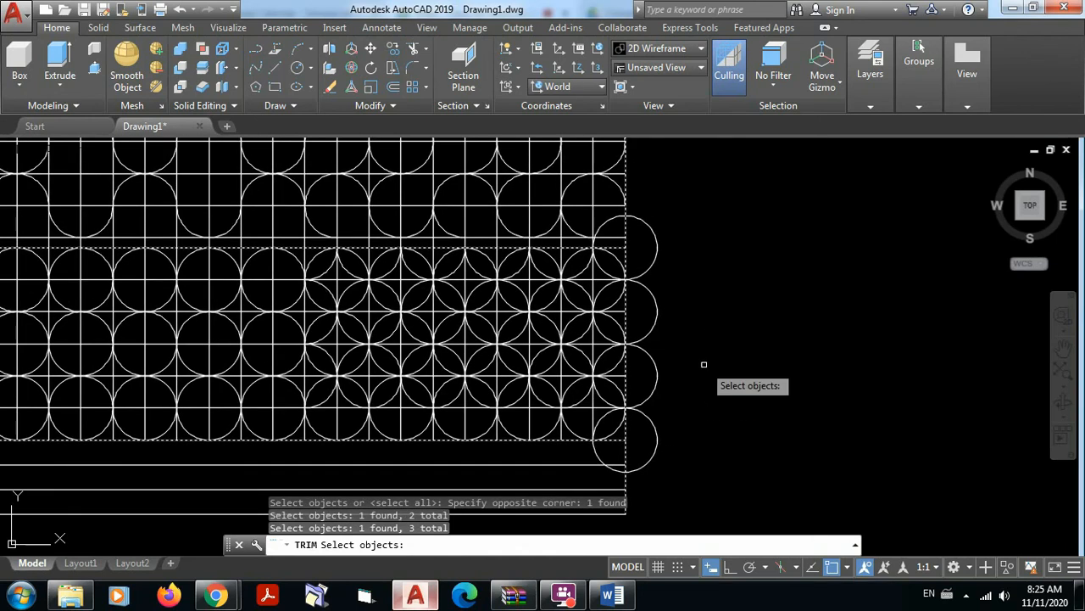
key("Return")
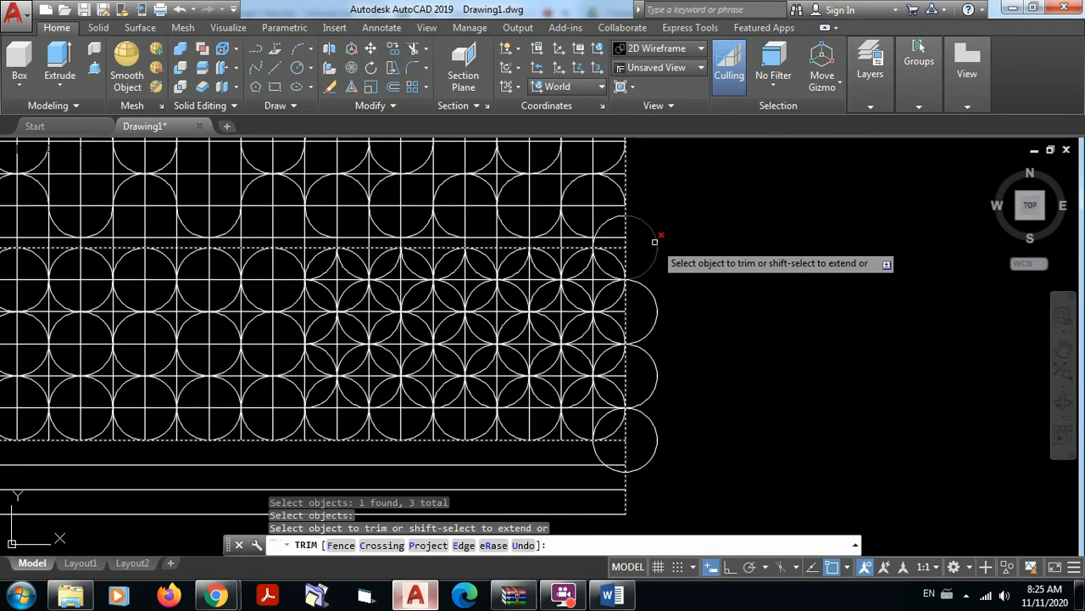
left_click(696, 485)
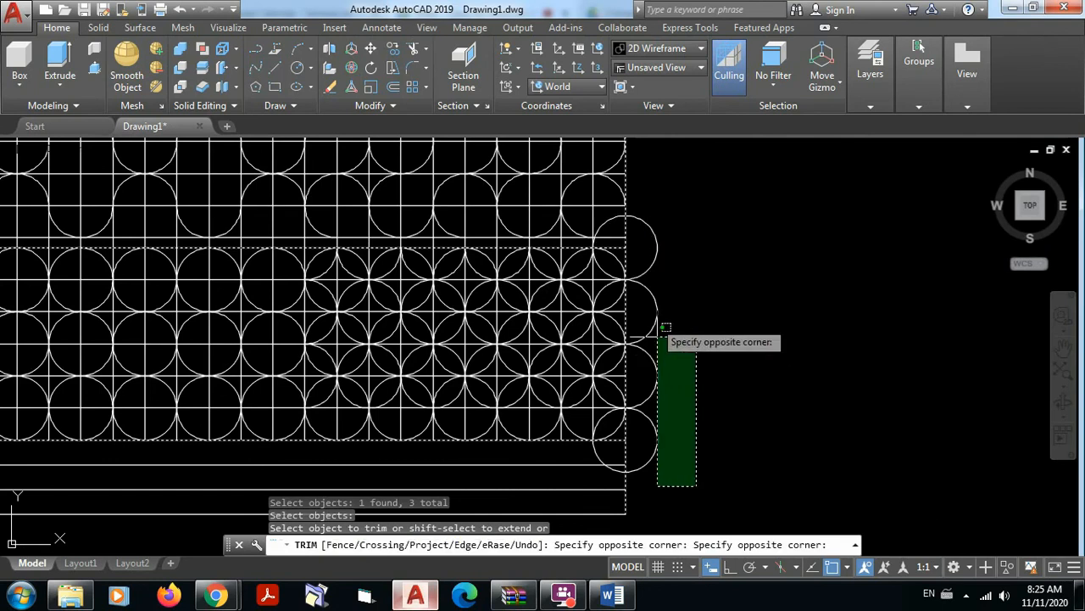
left_click(635, 211)
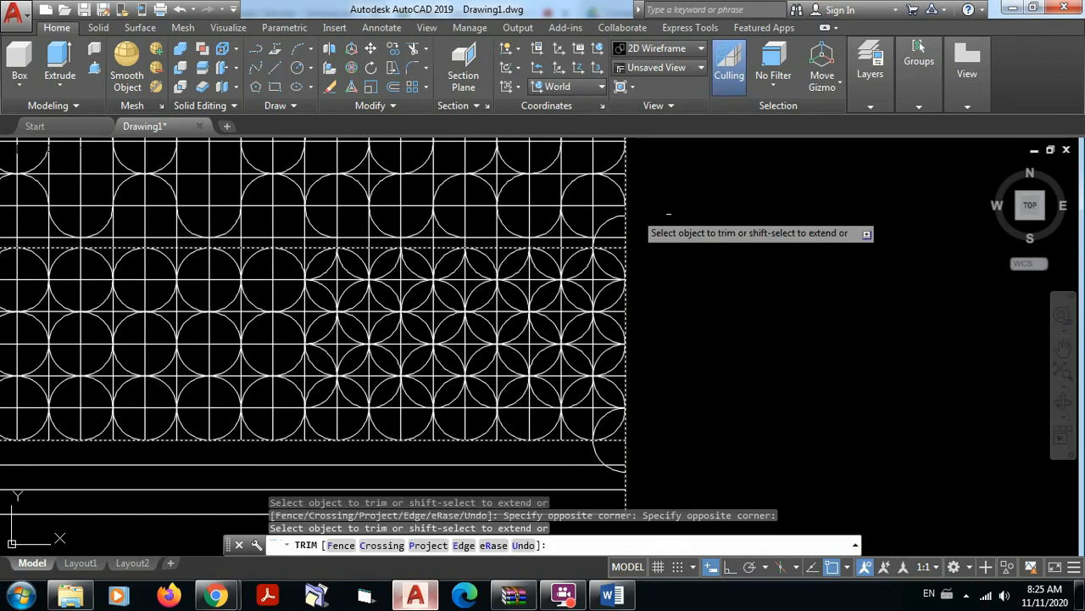
Trim the right-edge arcs that extend above the lower grid's top line and below its bottom line.
left_click(607, 220)
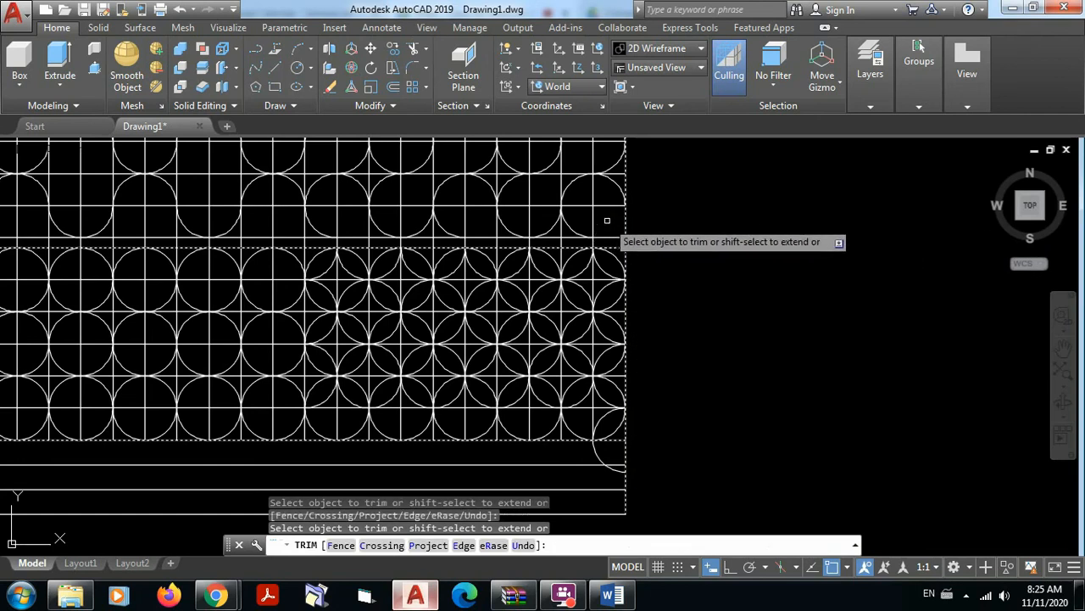
left_click(607, 463)
left_click(582, 449)
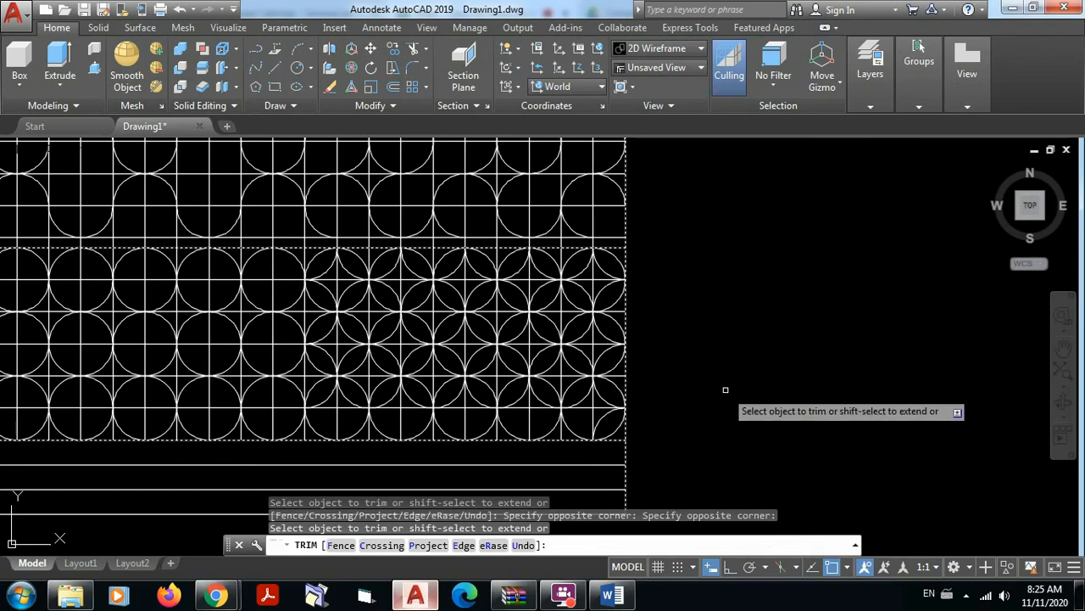
key("Return")
middle_click_drag(725, 390, 817, 355)
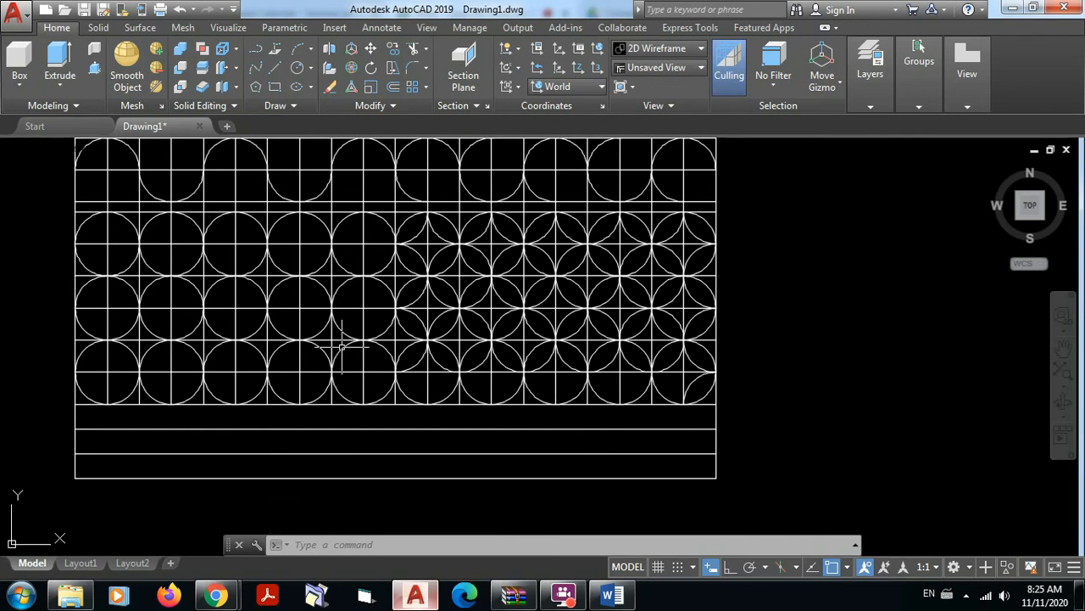
left_click(395, 48)
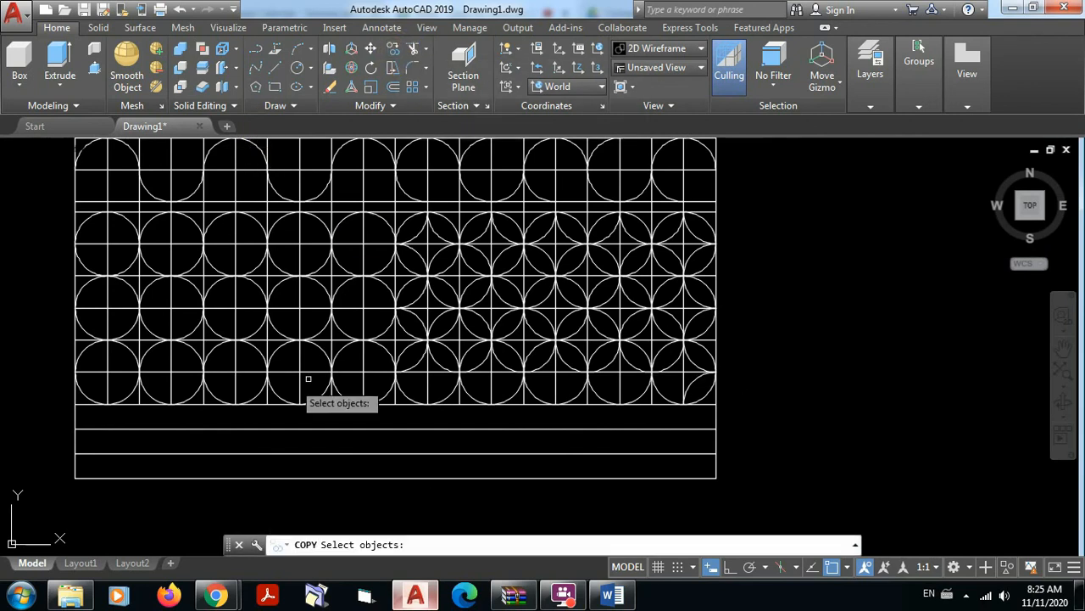
left_click(54, 328)
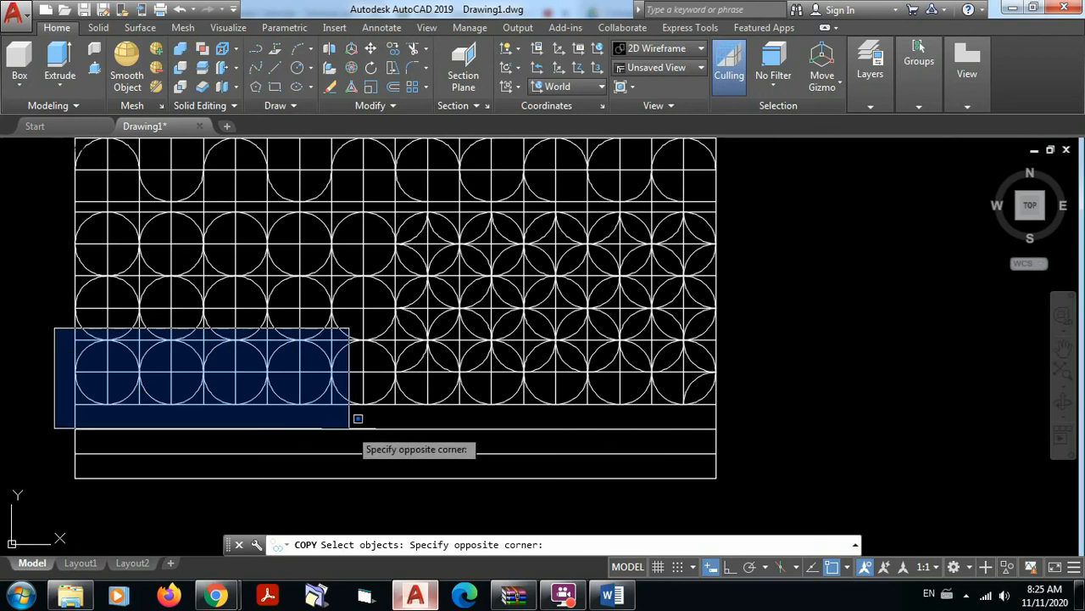
left_click(339, 422)
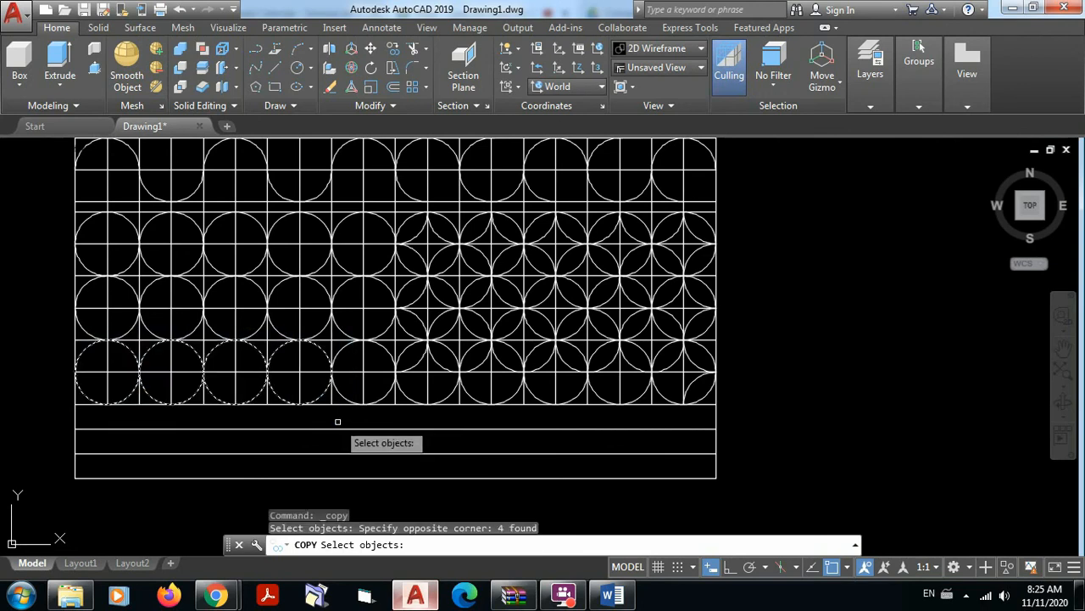
key("Return")
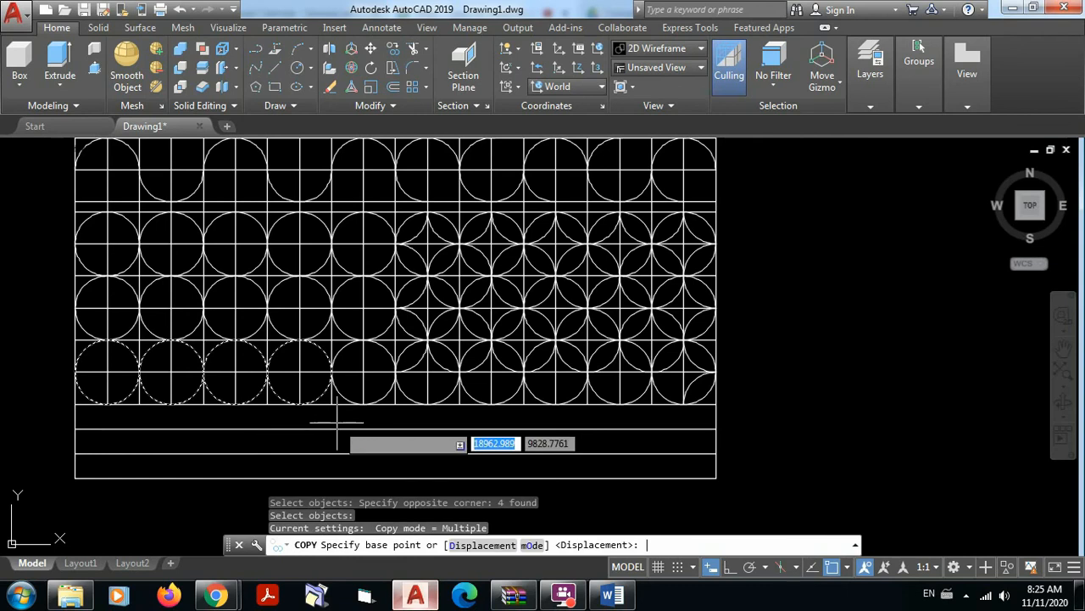
left_click(106, 373)
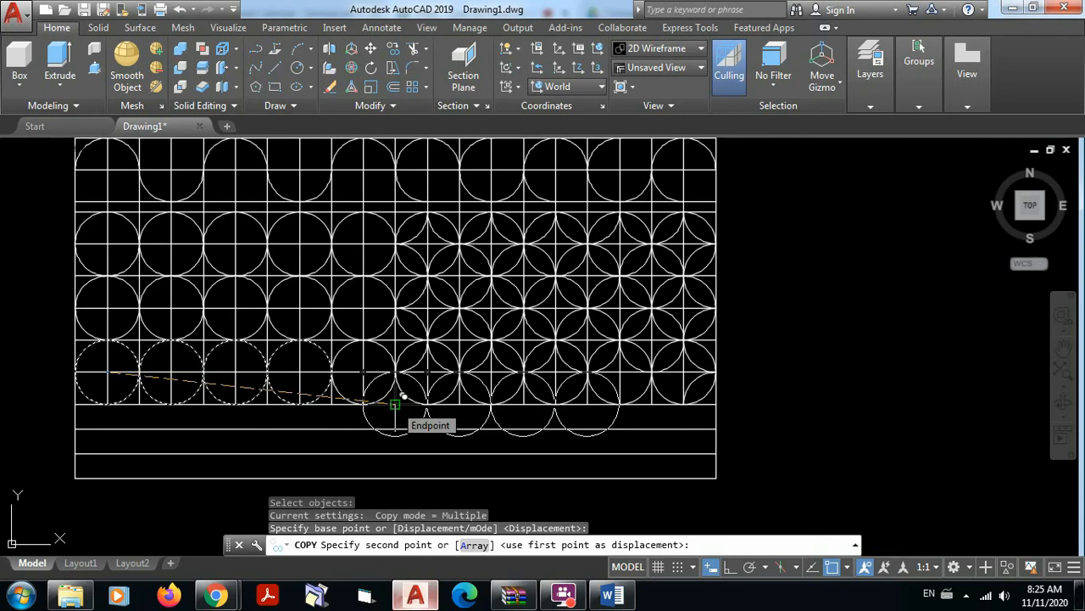
key("Escape")
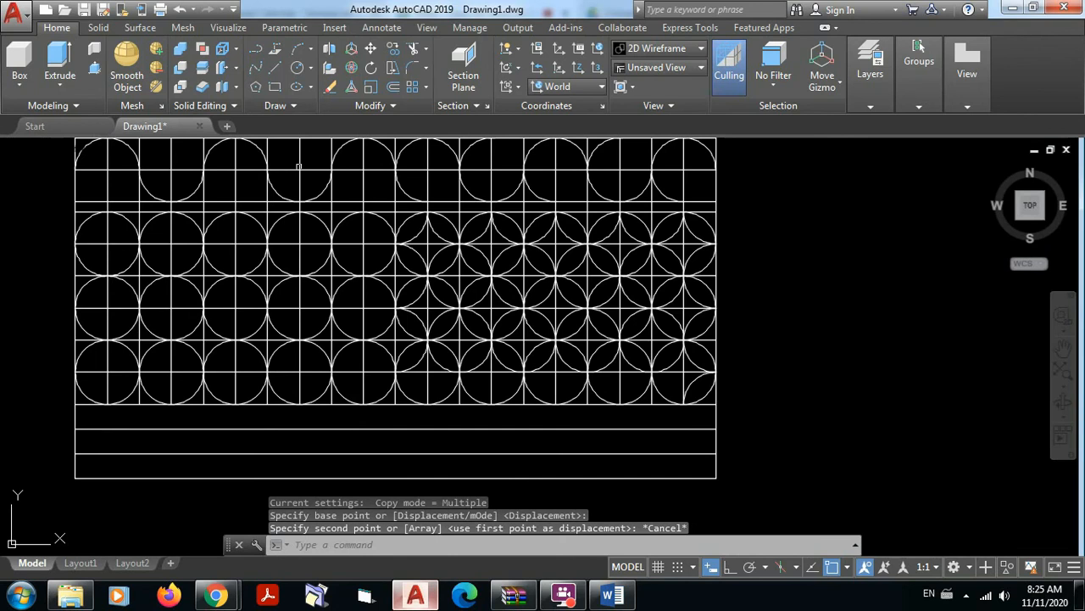
Copy the lower grid's bottom row of five full circles by the first one's centre to the middle vertical line's lower endpoint.
left_click(396, 53)
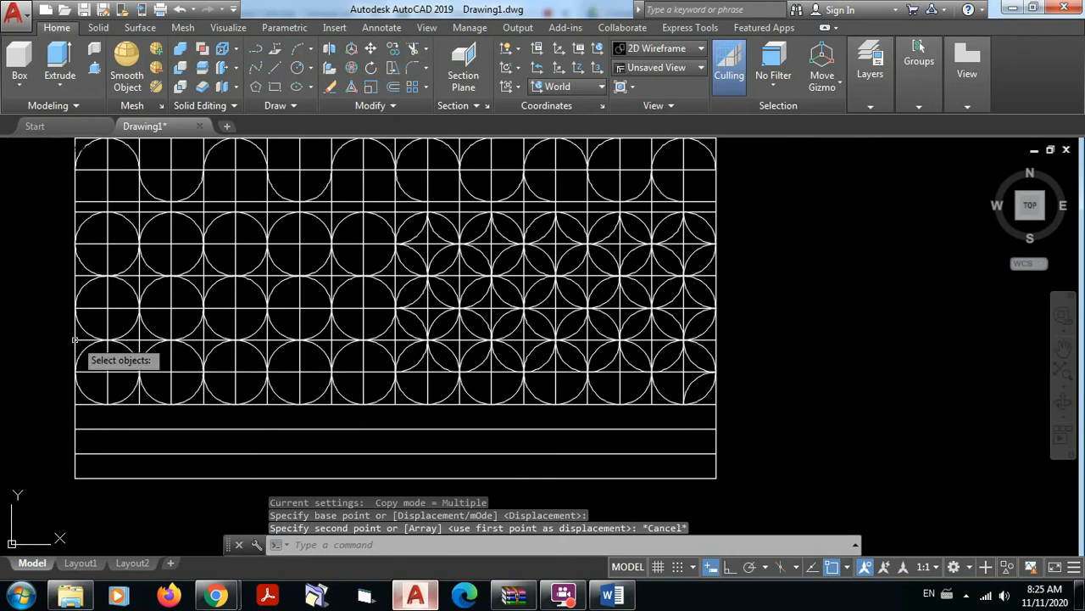
left_click(55, 322)
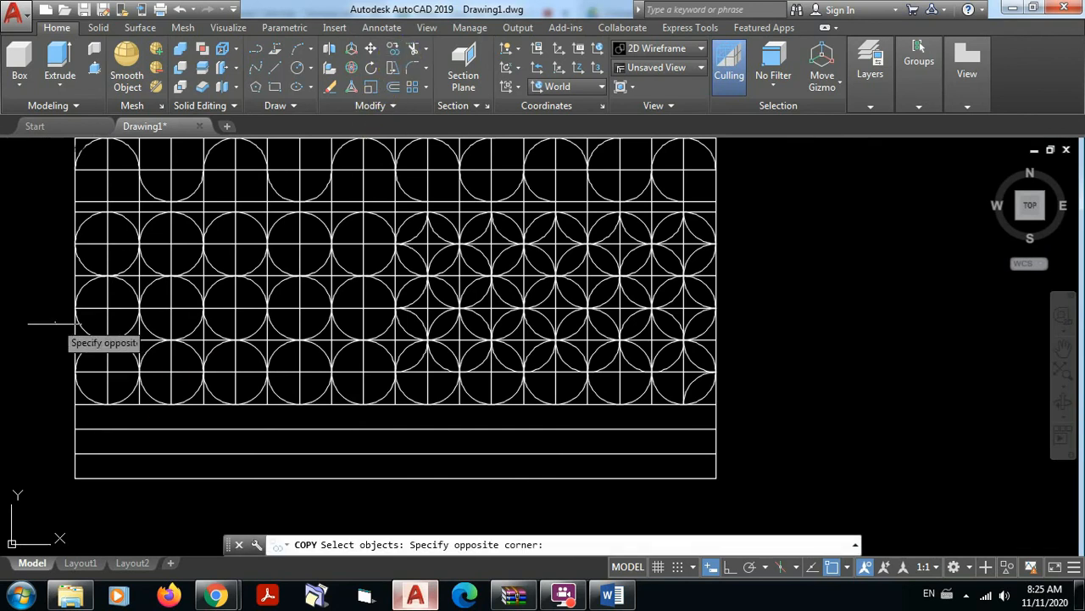
left_click(401, 415)
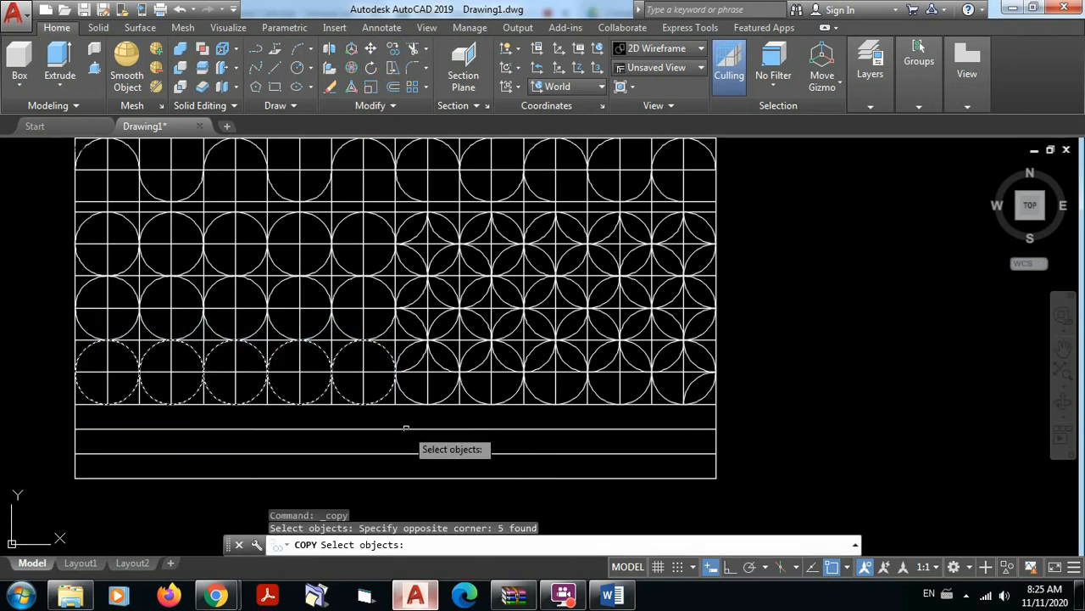
key("Return")
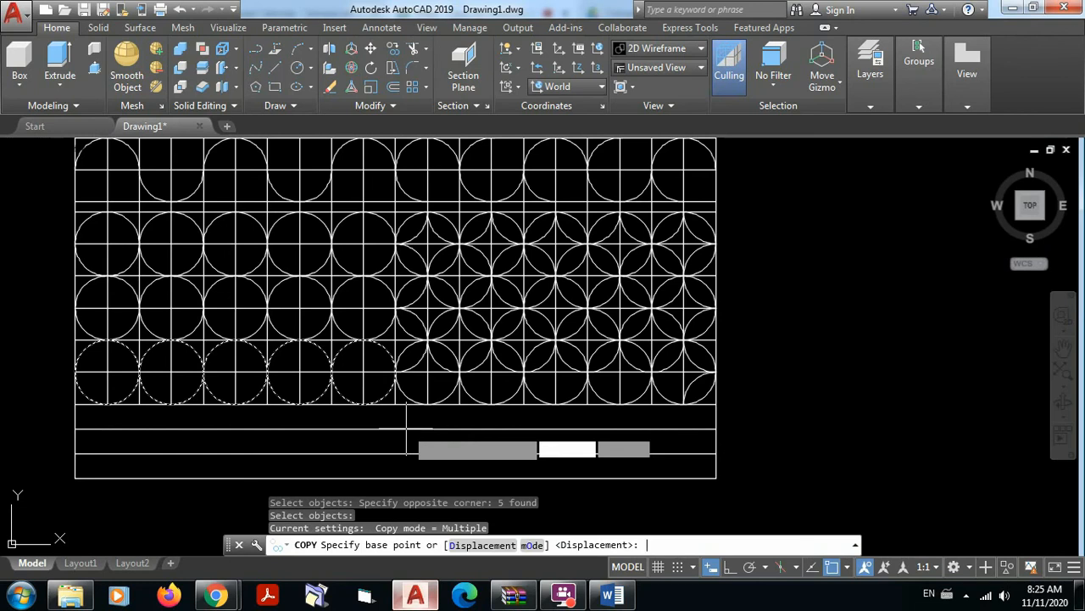
left_click(107, 372)
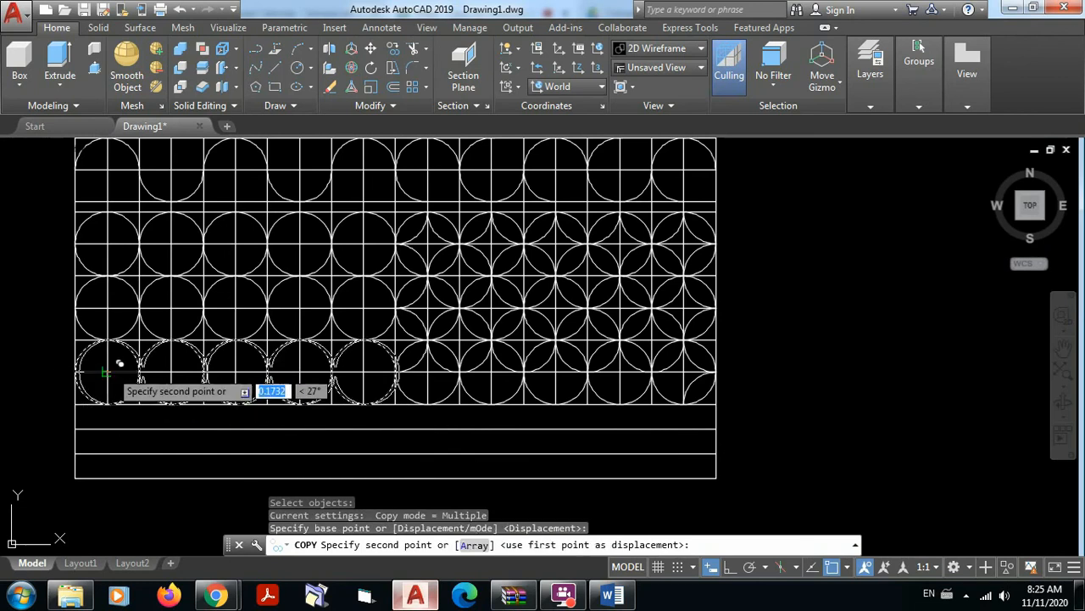
left_click(401, 399)
key("Escape")
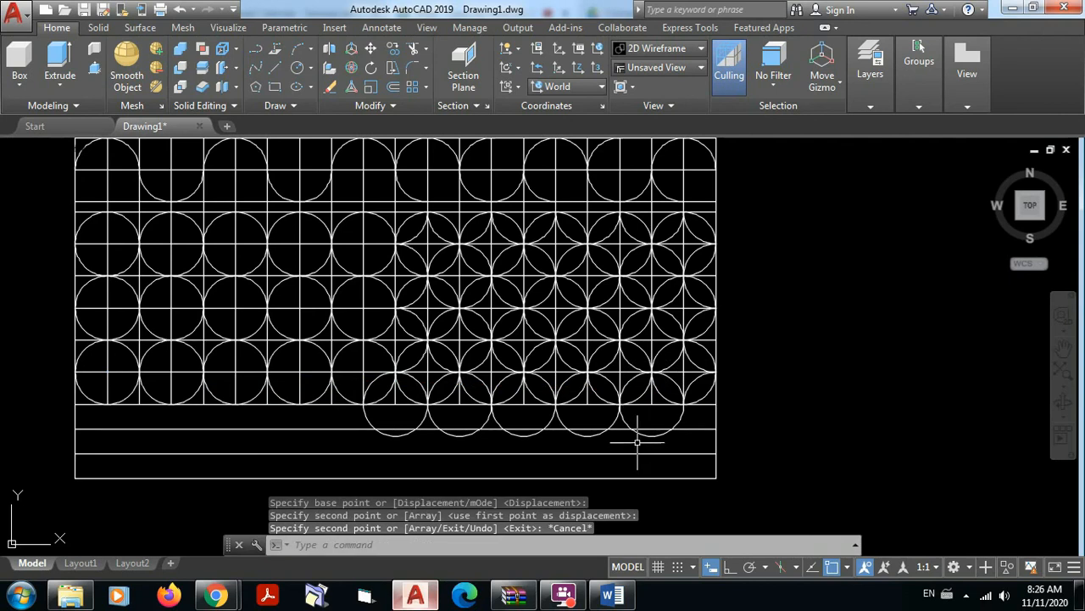
Trim the copied row's arcs below the lower grid and left of the middle vertical line, using both lines as cutting edges.
middle_click_drag(637, 442, 620, 430)
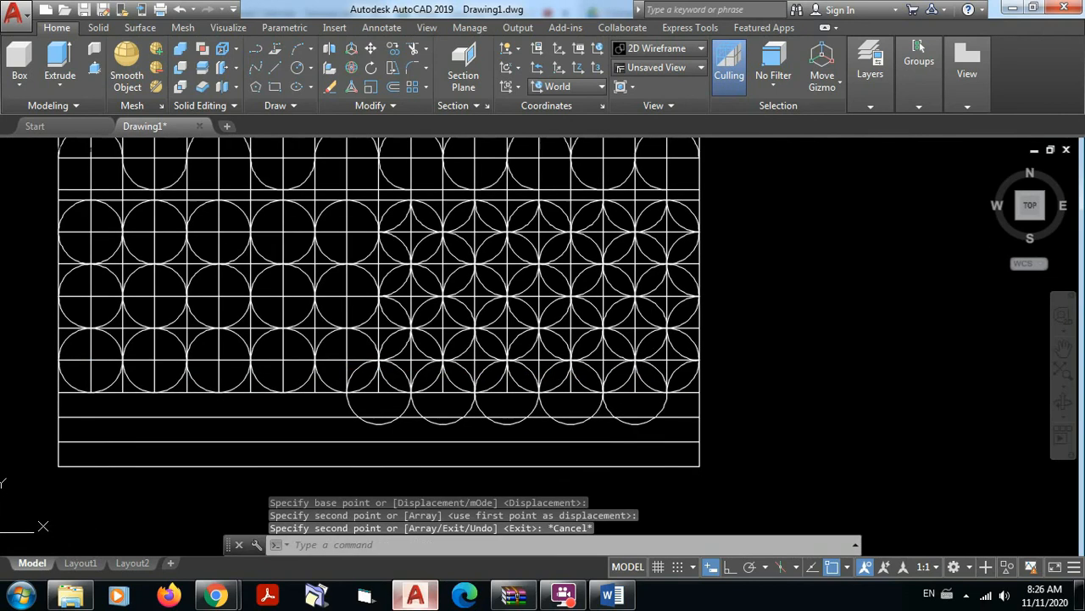
left_click(417, 49)
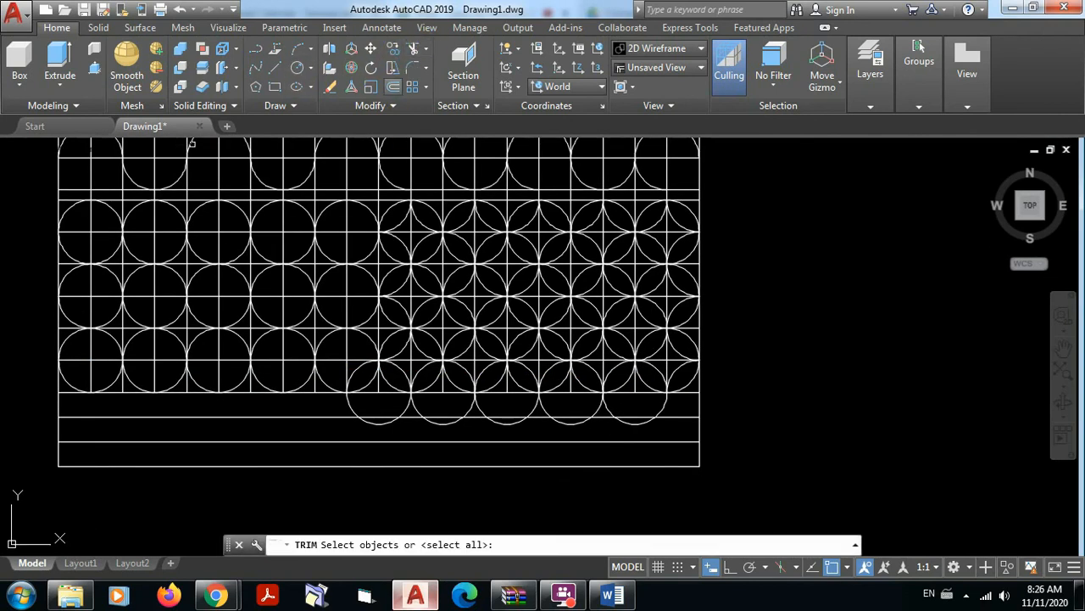
left_click(379, 256)
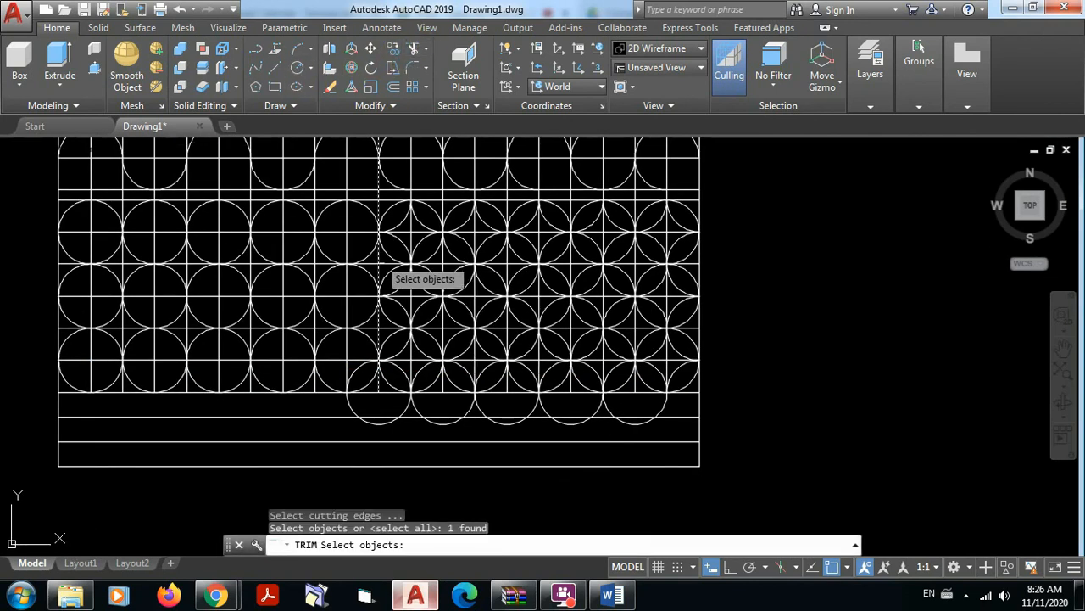
left_click(513, 392)
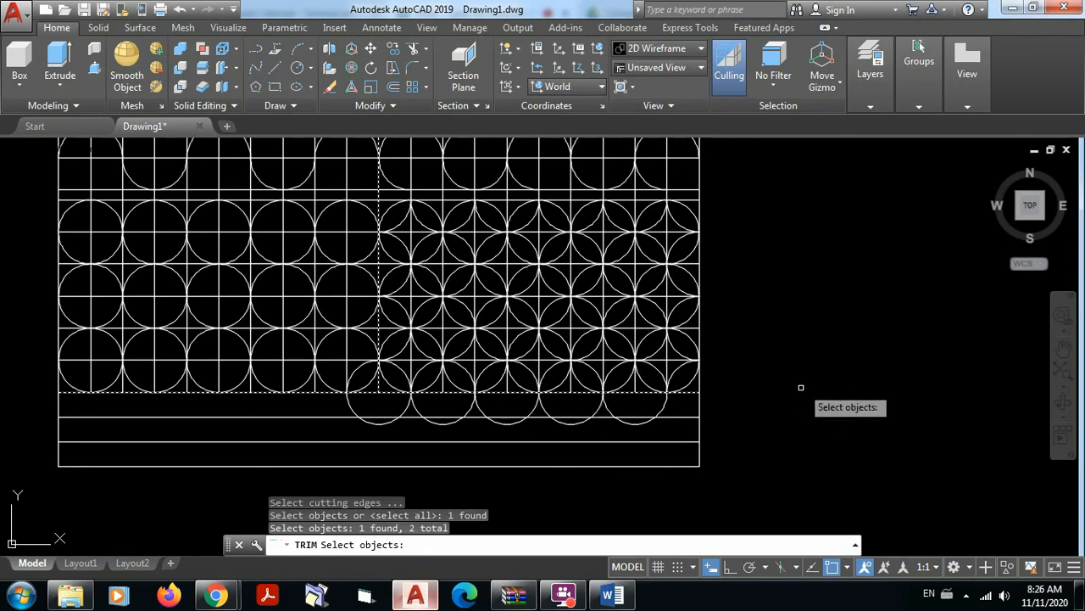
key("Return")
left_click(683, 413)
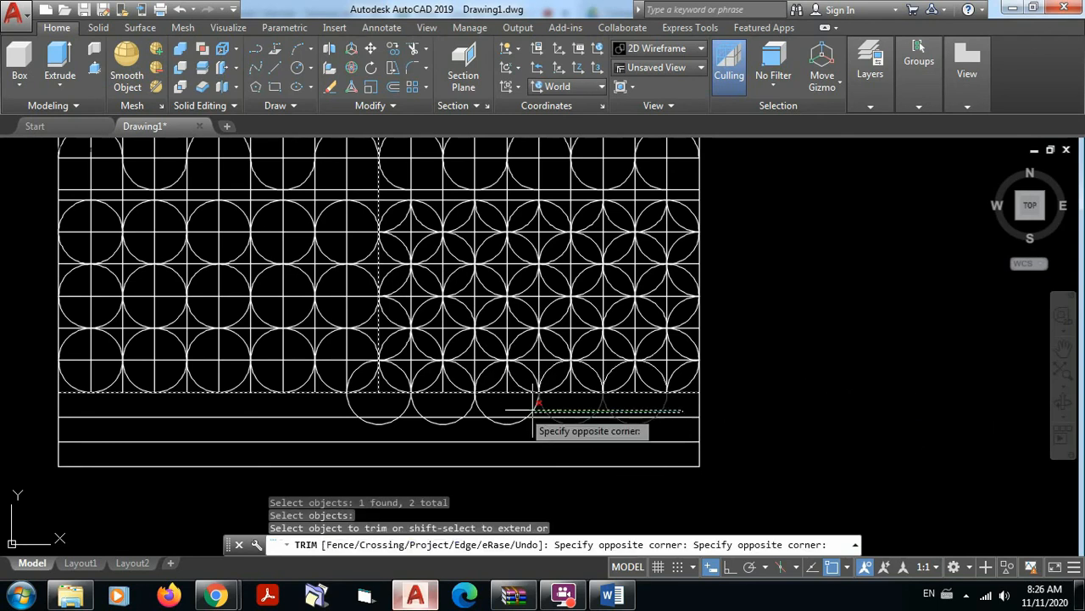
left_click(327, 402)
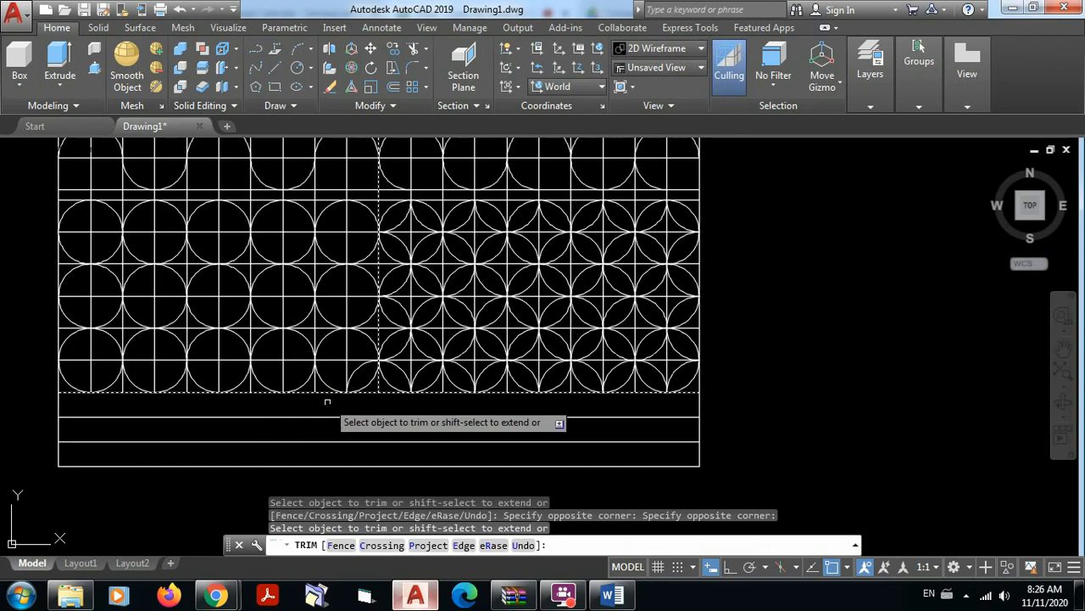
left_click(357, 366)
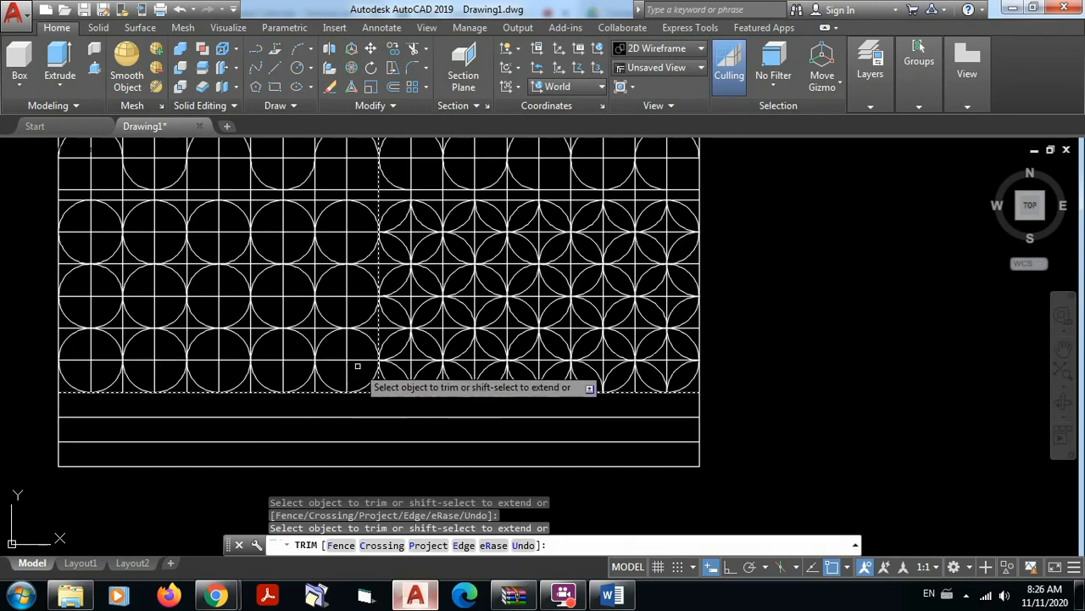
key("Escape")
Offset the rectangle's left edge by 11 toward the inside.
mouse_move(763, 351)
middle_mouse_down()
mouse_move(772, 367)
mouse_move(857, 390)
mouse_move(840, 363)
mouse_move(718, 362)
mouse_move(733, 363)
middle_mouse_up()
scroll(854, 363, "down", 2)
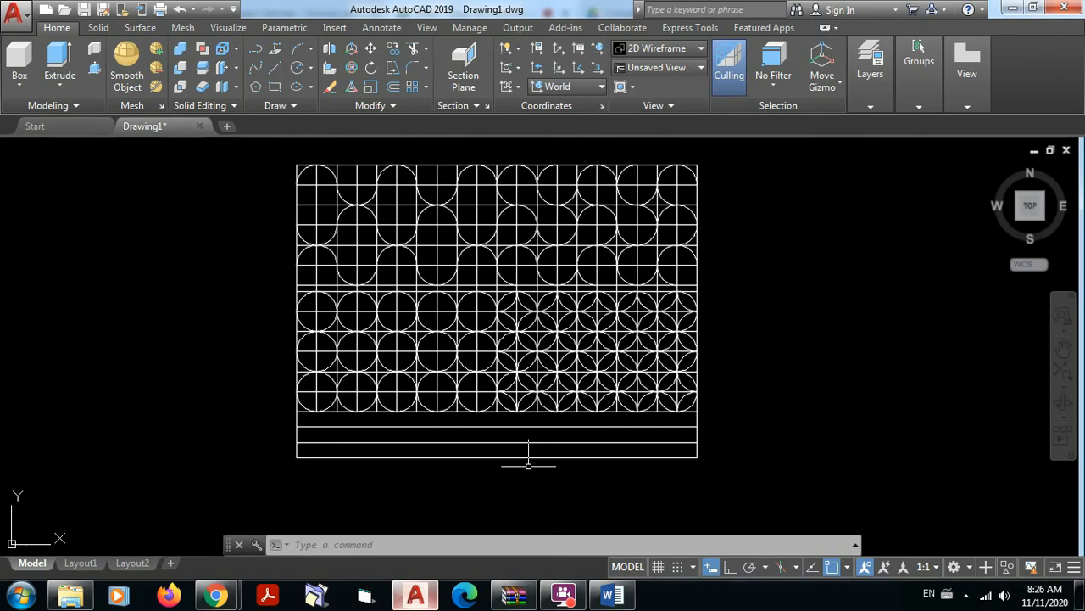
scroll(500, 429, "up", 2)
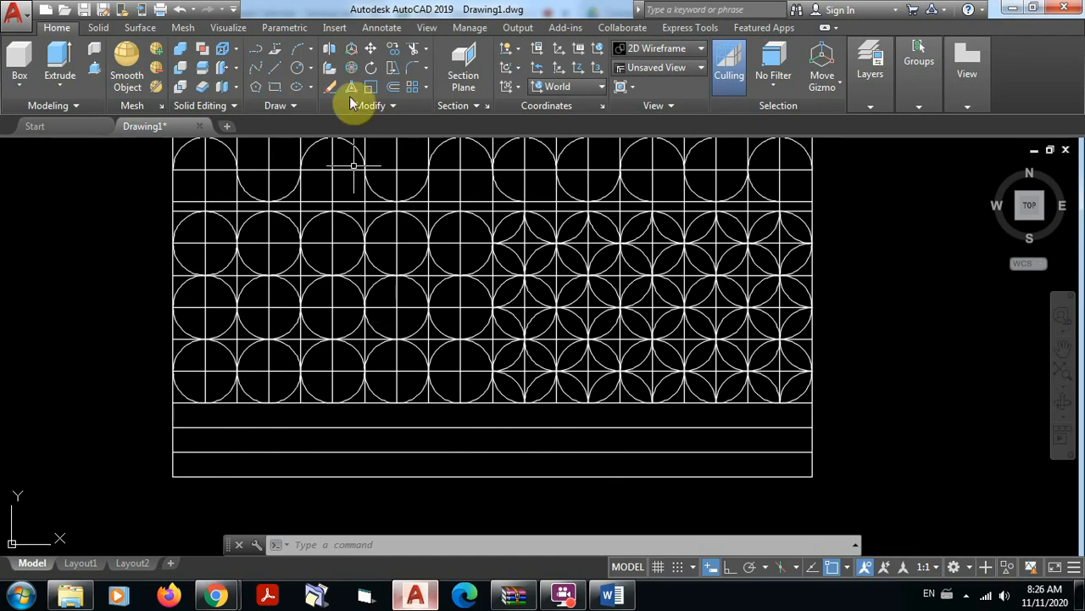
left_click(393, 87)
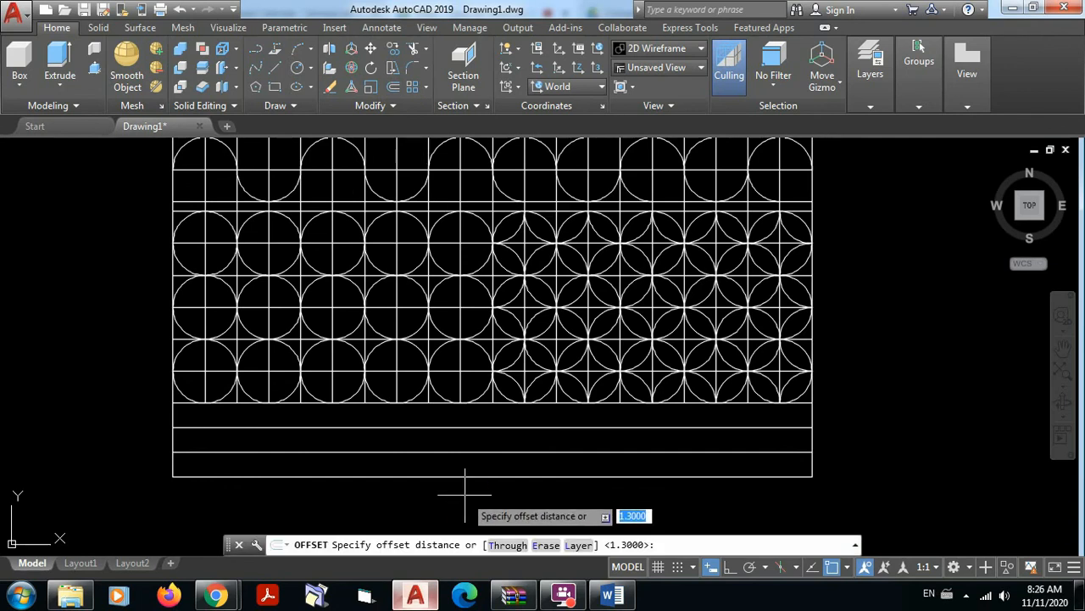
type("1")
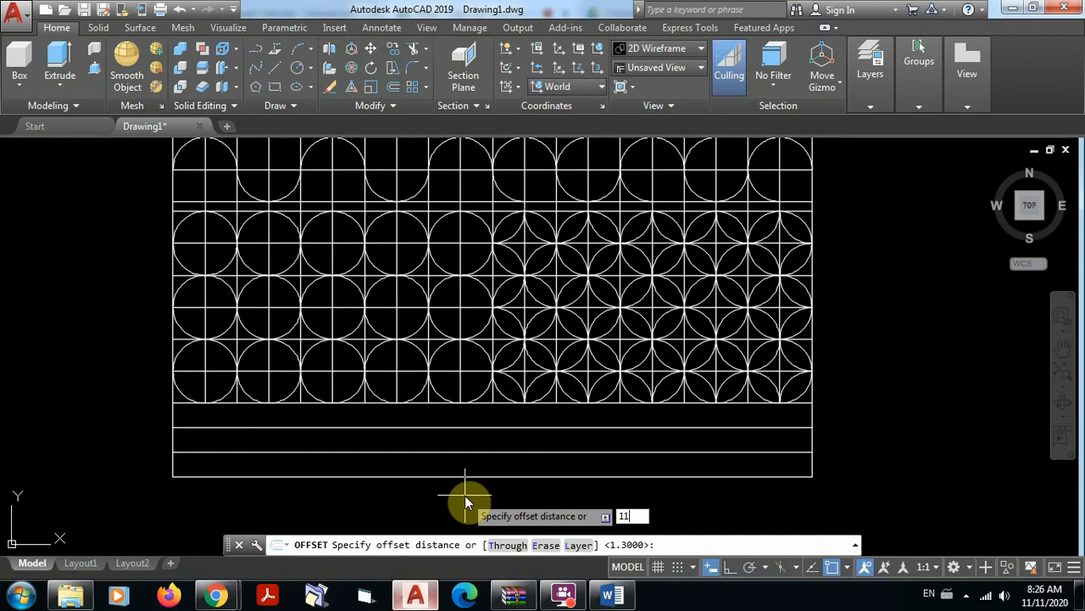
type("1")
key("Return")
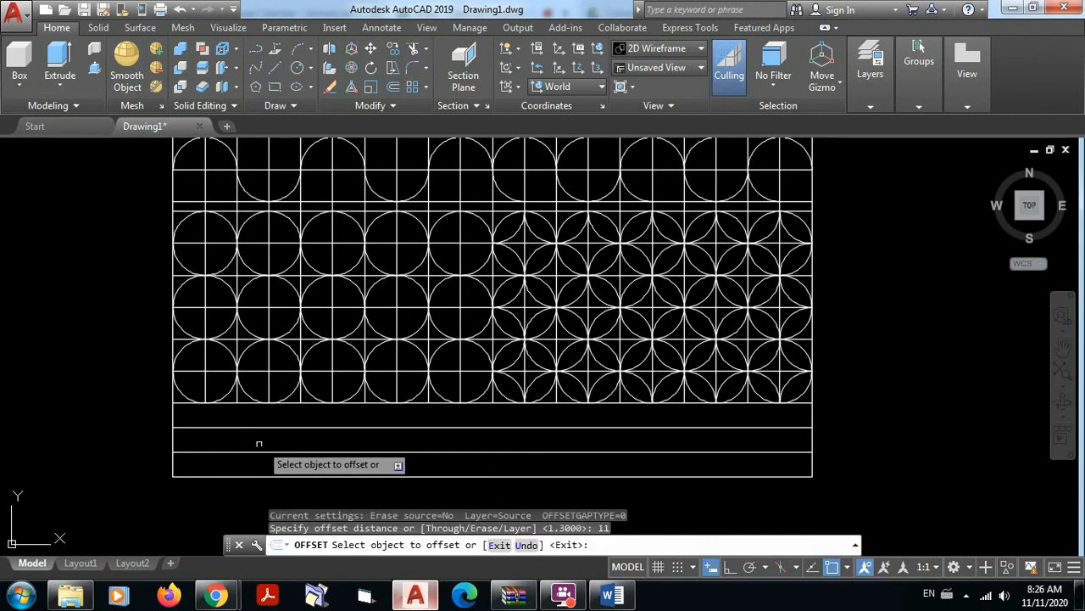
left_click(172, 410)
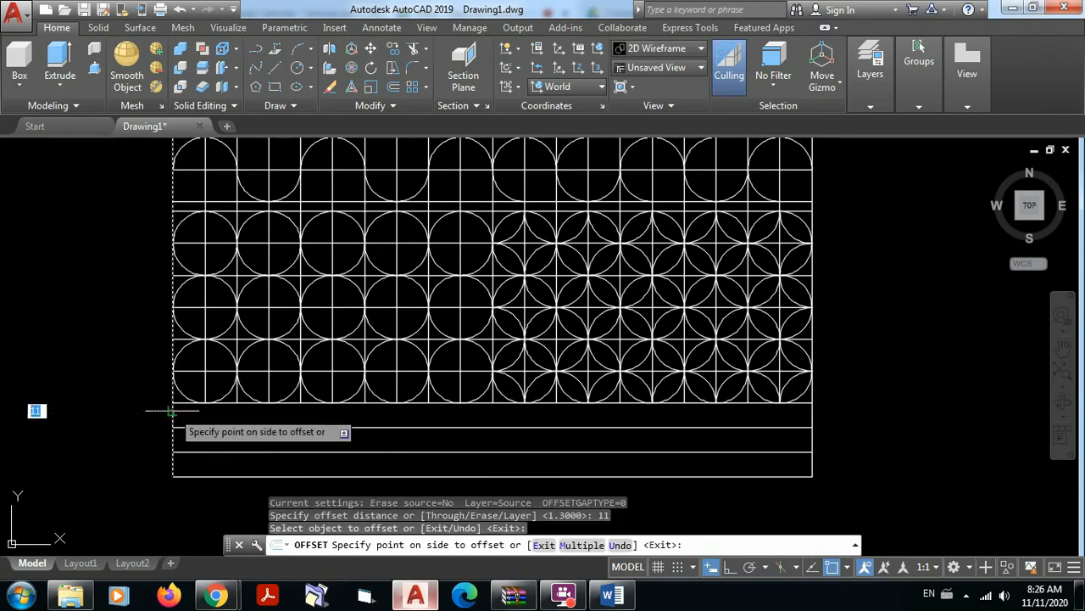
left_click(476, 412)
key("Return")
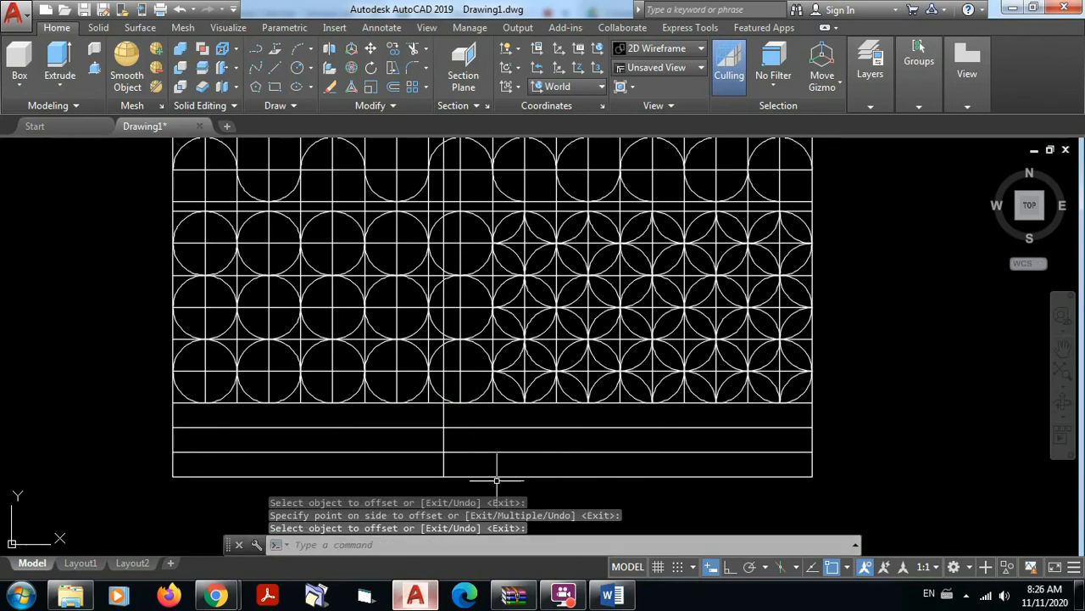
Trim the new vertical line above the lower line of the uppermost bottom strip, using that horizontal line as the cutting edge.
scroll(475, 462, "up", 2)
mouse_move(478, 460)
middle_mouse_down()
mouse_move(497, 396)
mouse_move(543, 441)
middle_mouse_up()
scroll(511, 405, "down", 4)
scroll(513, 406, "up", 3)
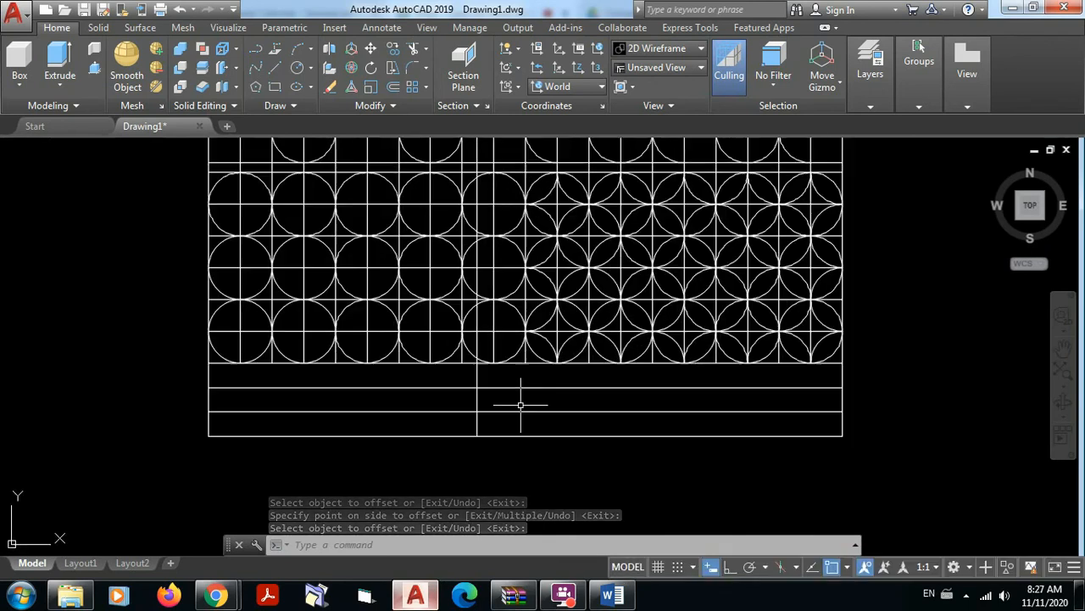
middle_click_drag(509, 392, 514, 383)
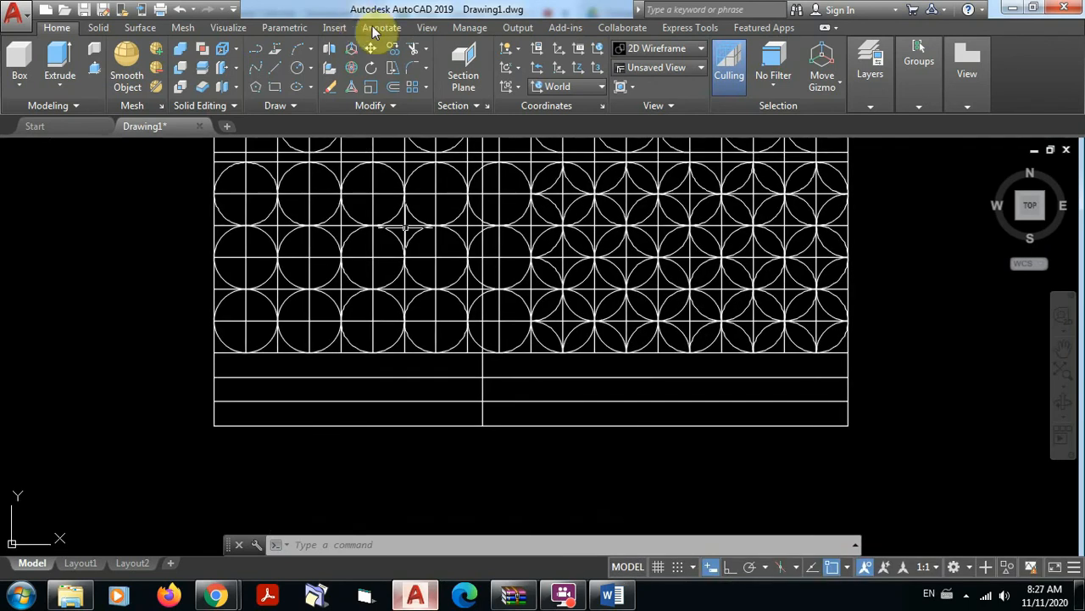
left_click(411, 48)
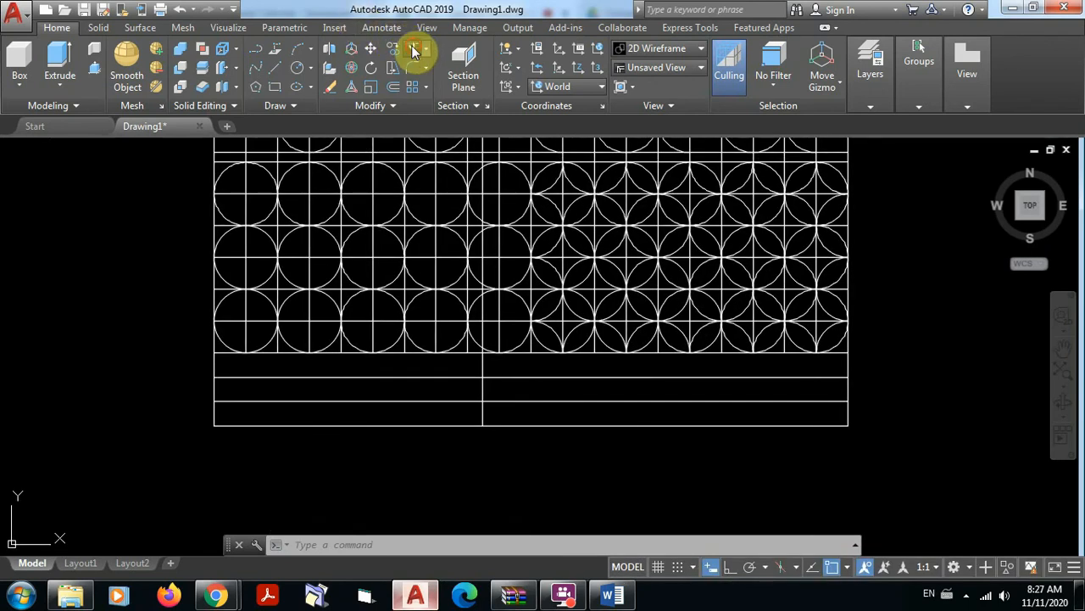
left_click(492, 377)
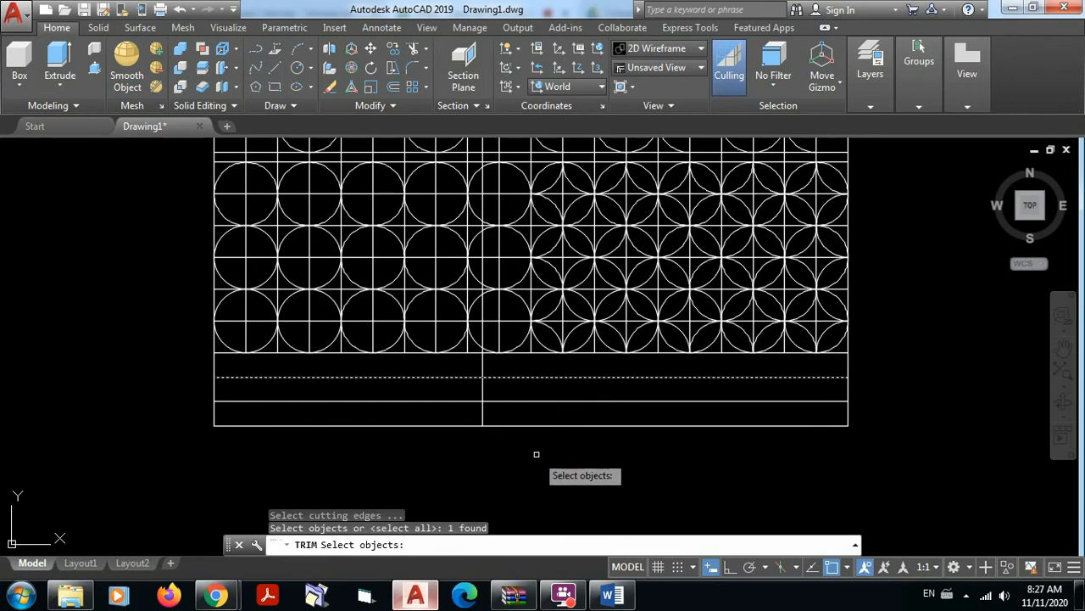
key("Return")
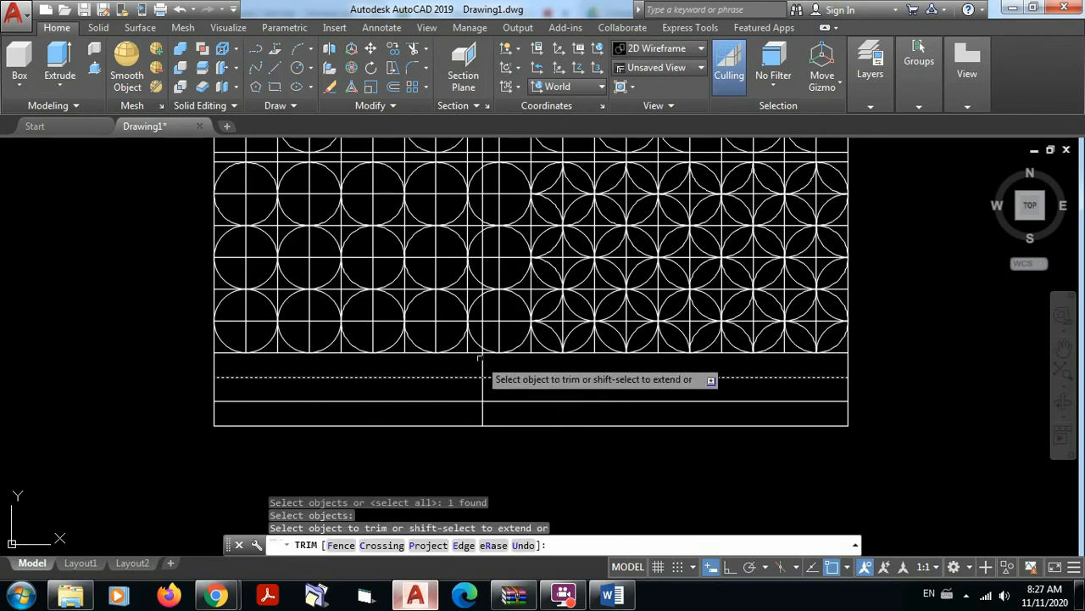
left_click(483, 359)
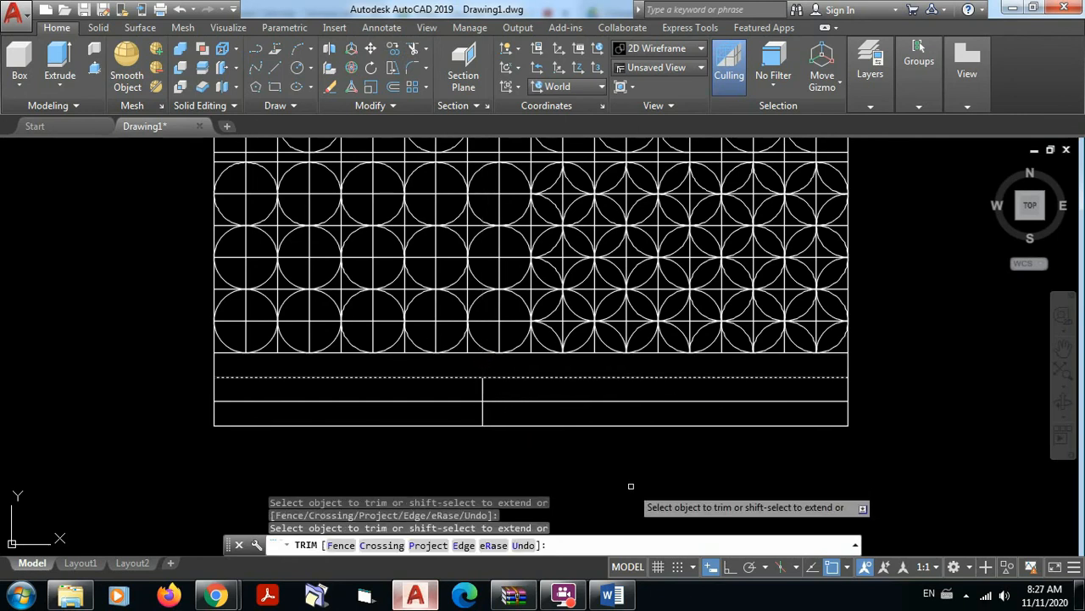
key("Escape")
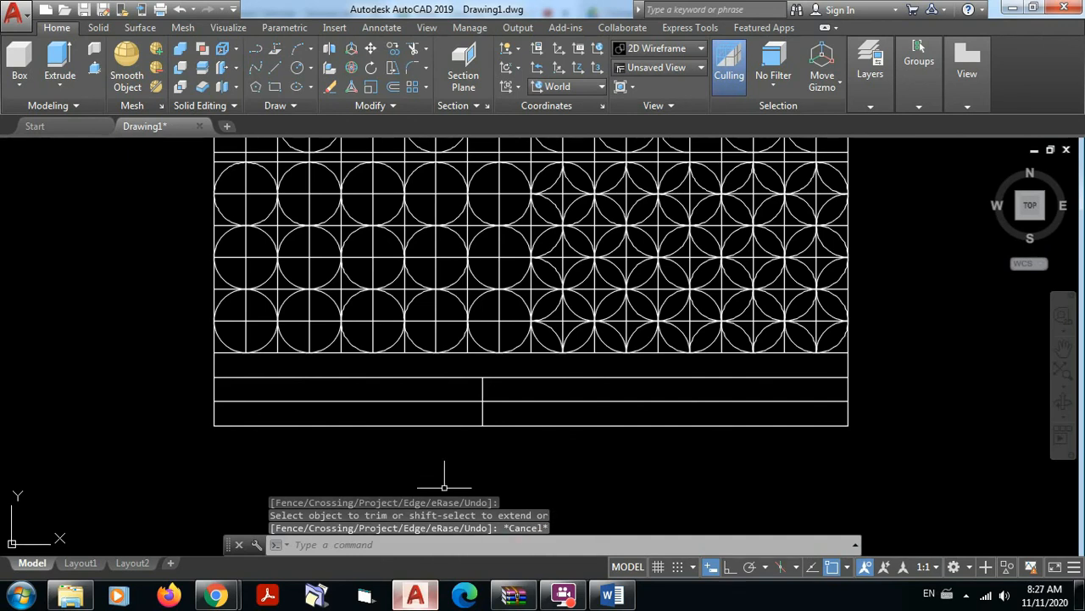
Offset the short vertical divider in the two lowest strips by 7 to the right.
left_click(393, 86)
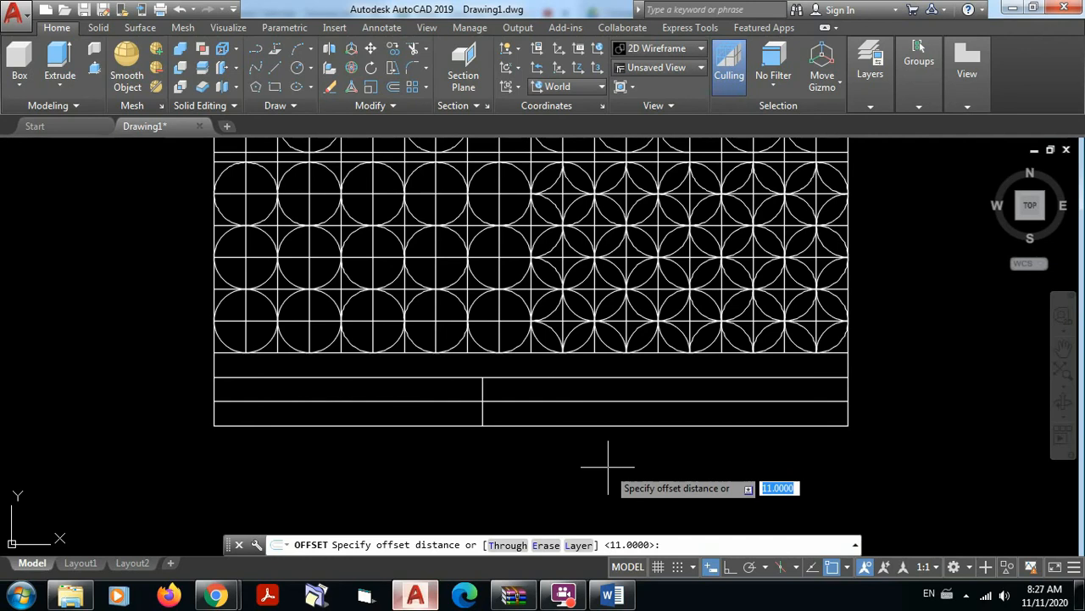
type("7")
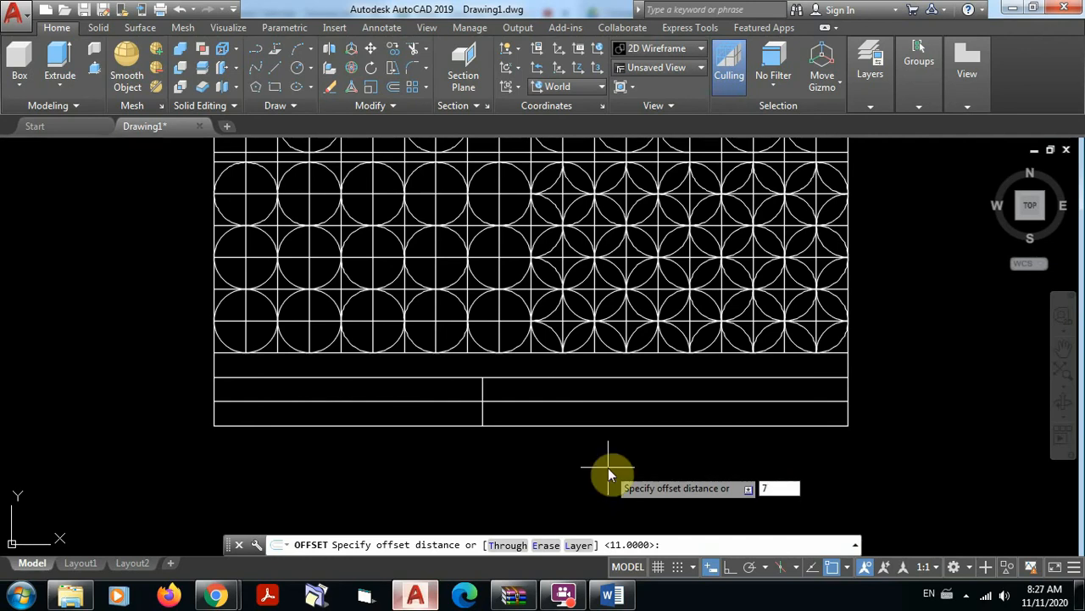
key("Return")
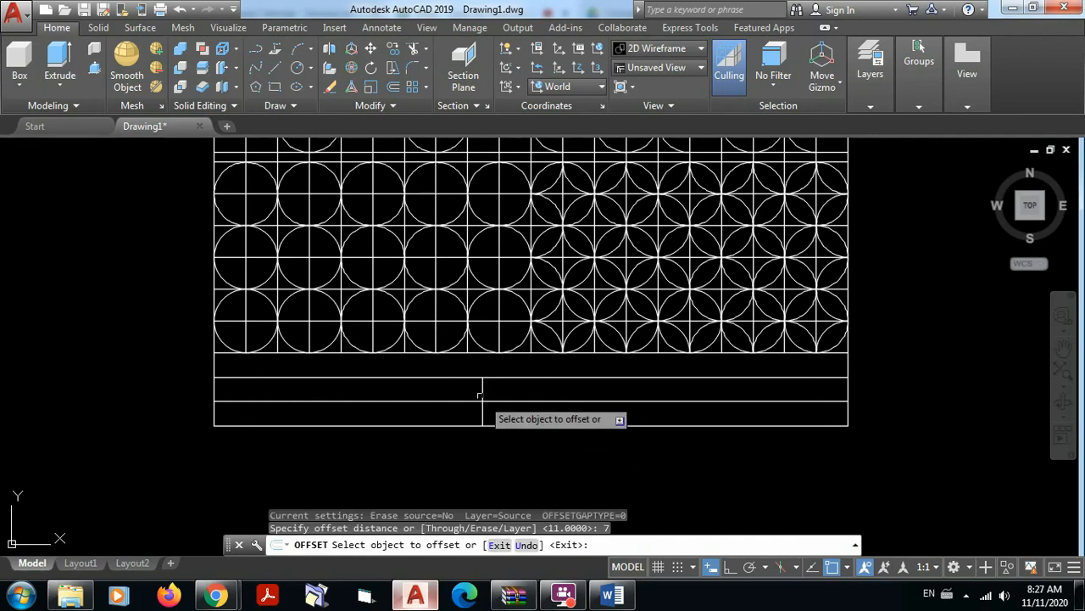
left_click(484, 391)
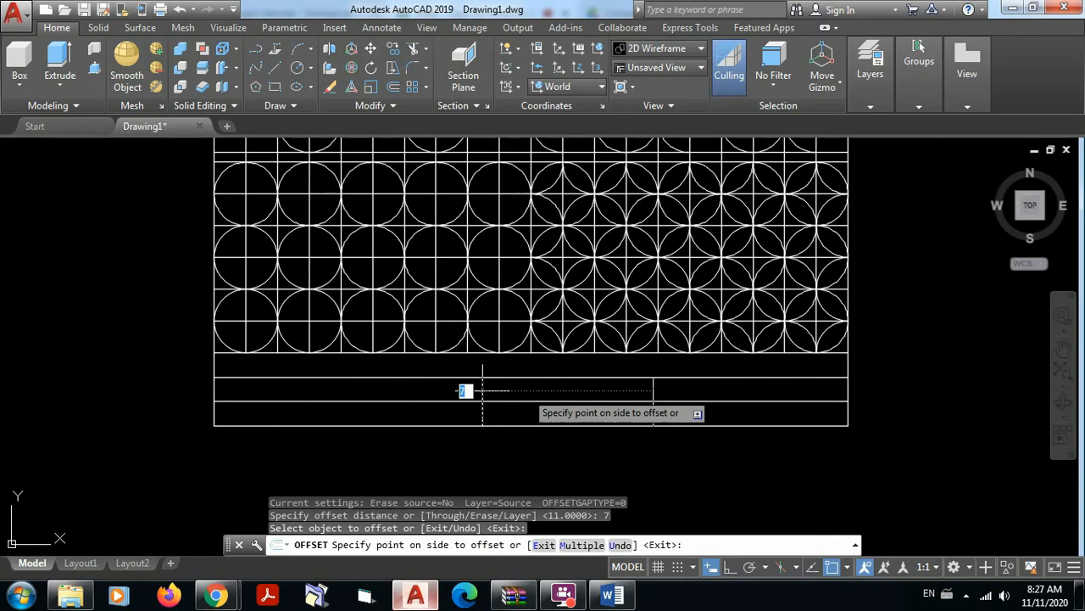
left_click(567, 389)
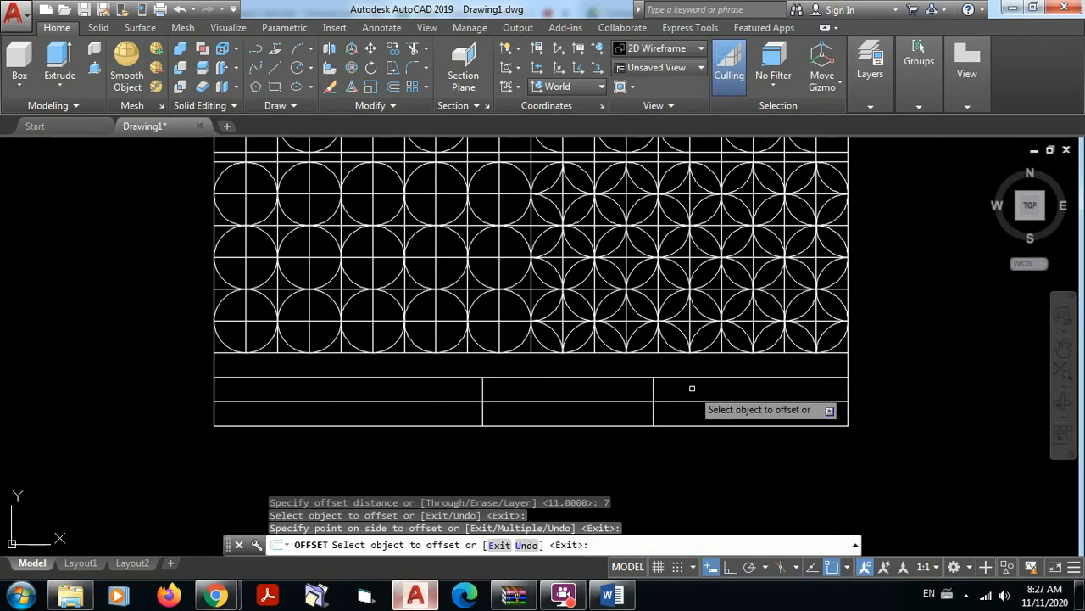
key("Return")
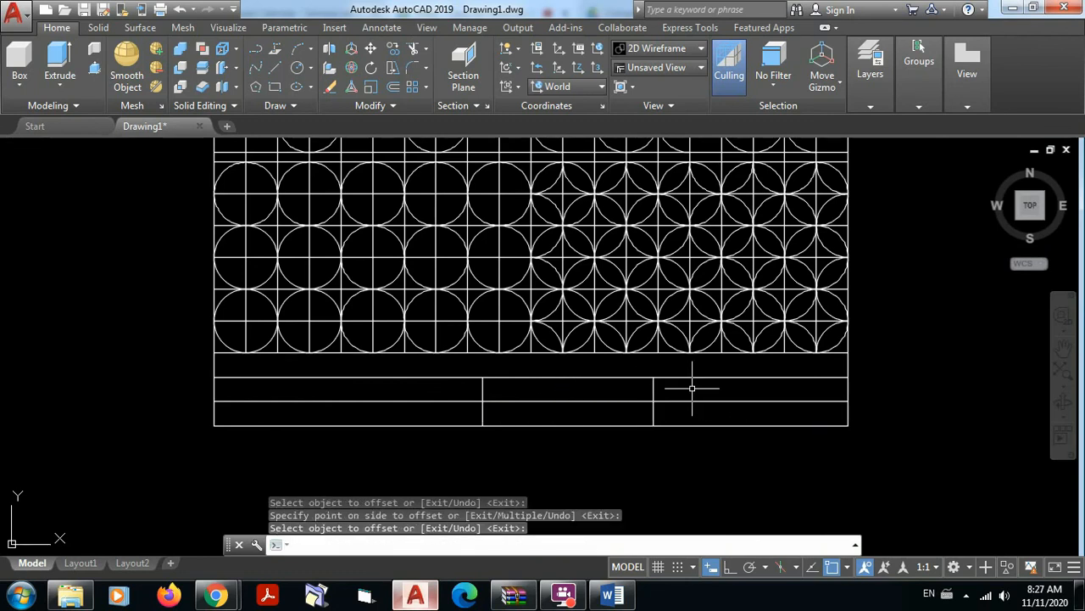
Offset the second short divider by 4 to the right.
key("Return")
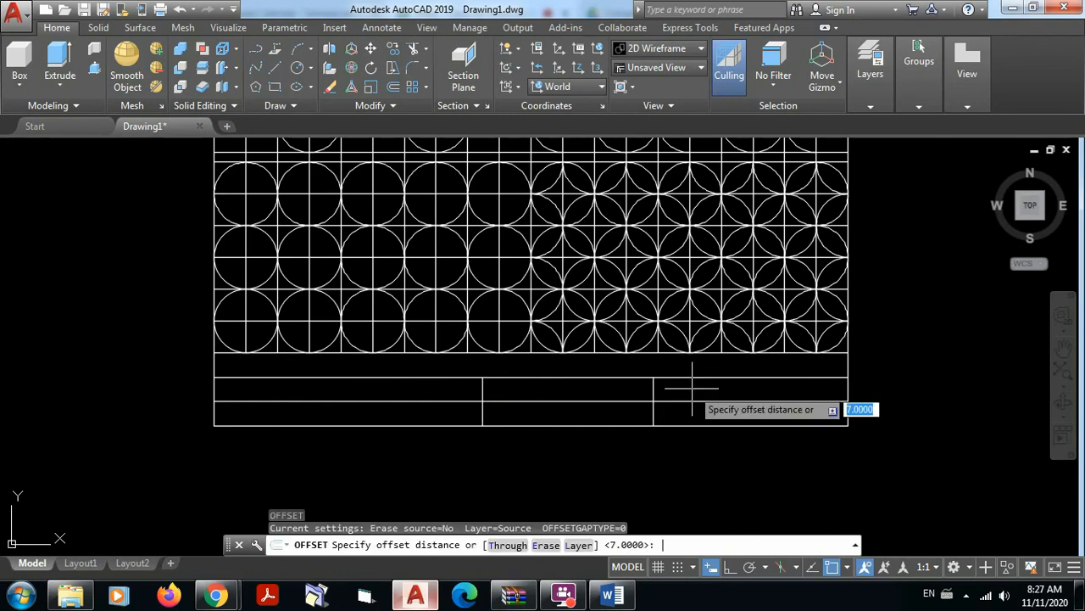
type("4")
key("Return")
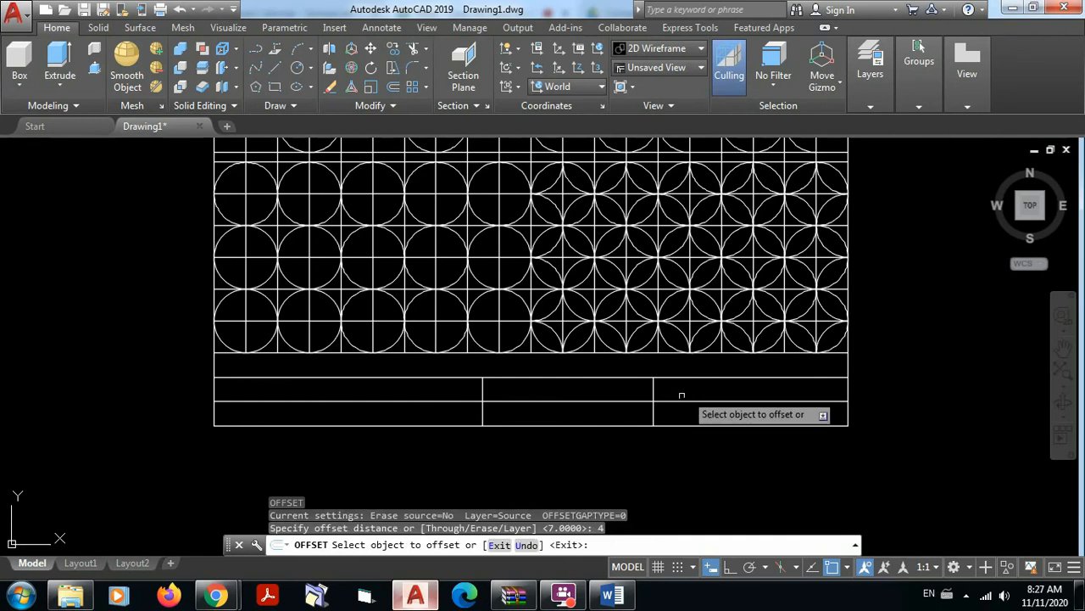
left_click(653, 391)
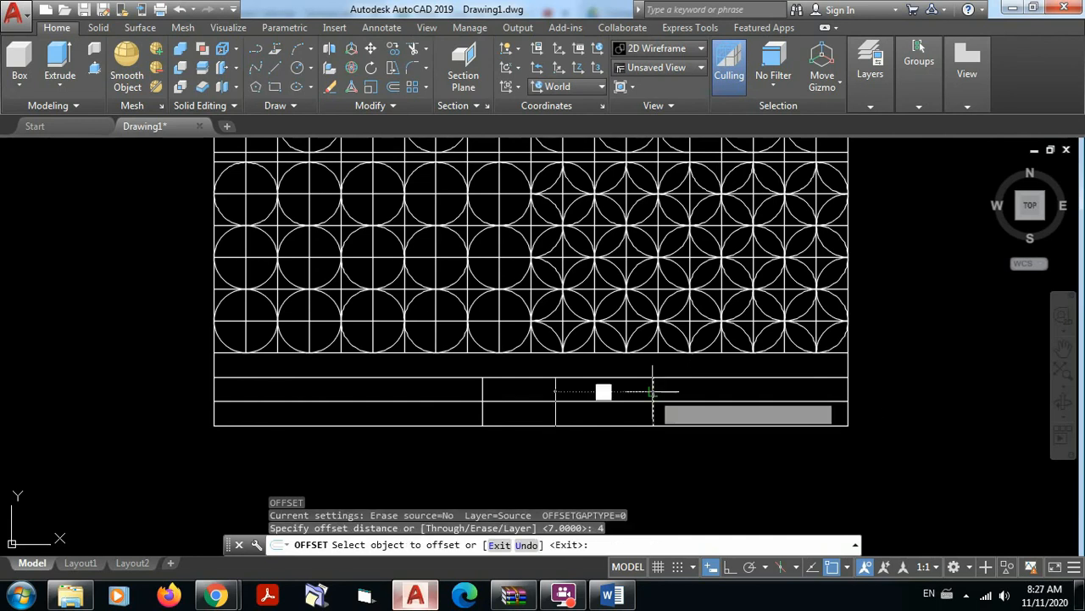
left_click(706, 383)
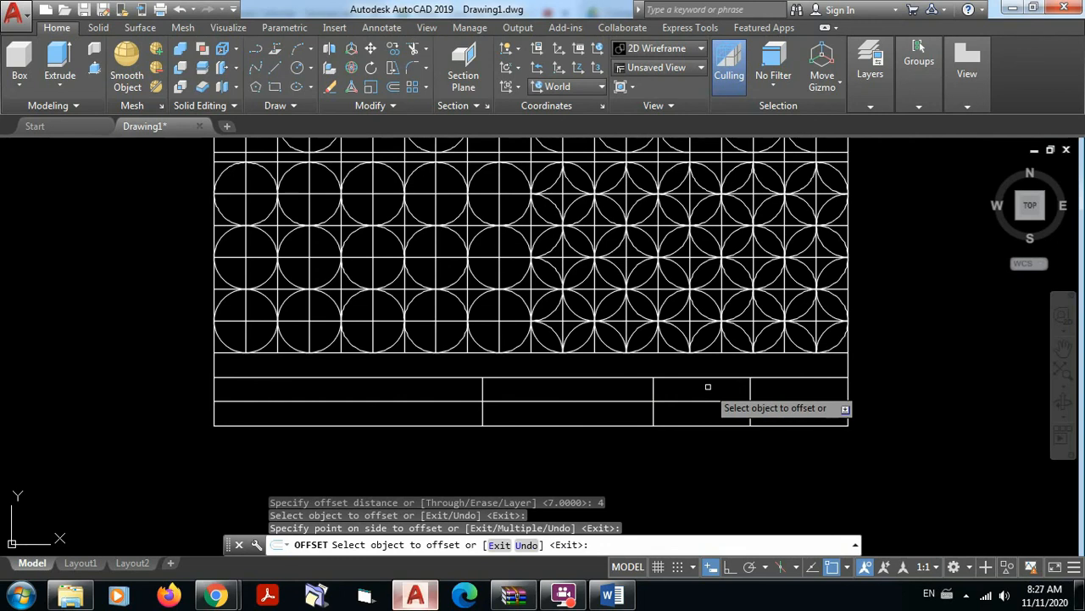
key("Return")
Offset the third short divider by 2 toward the rectangle's right edge.
key("Return")
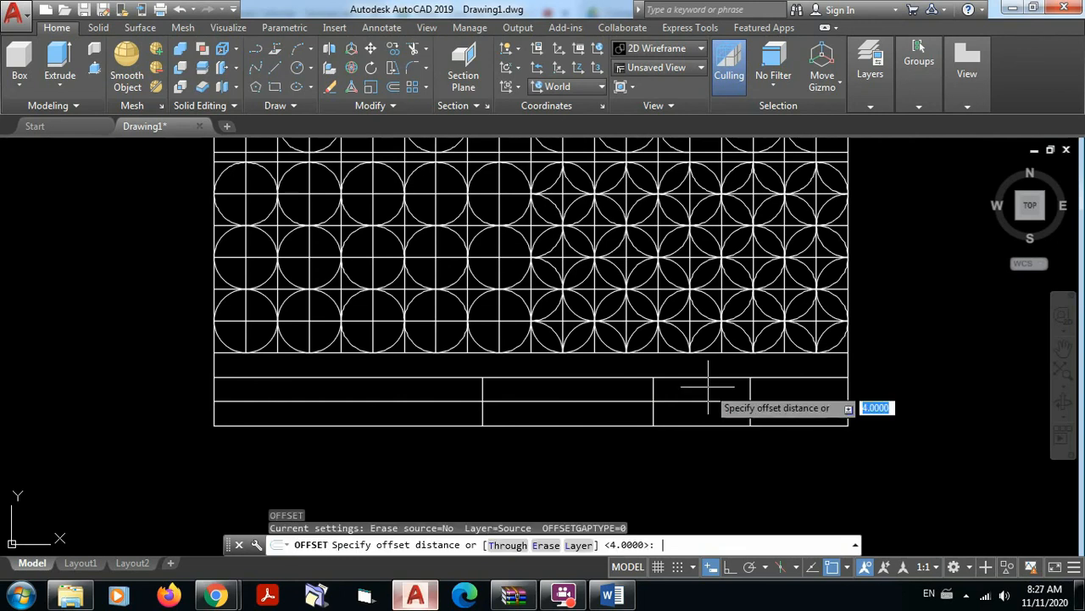
type("2")
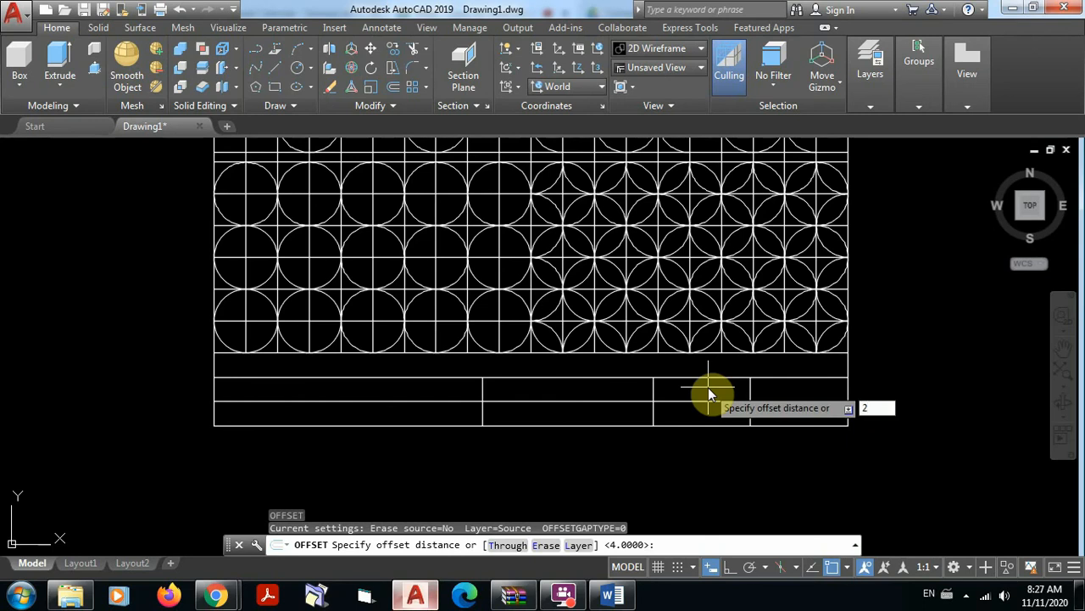
key("Return")
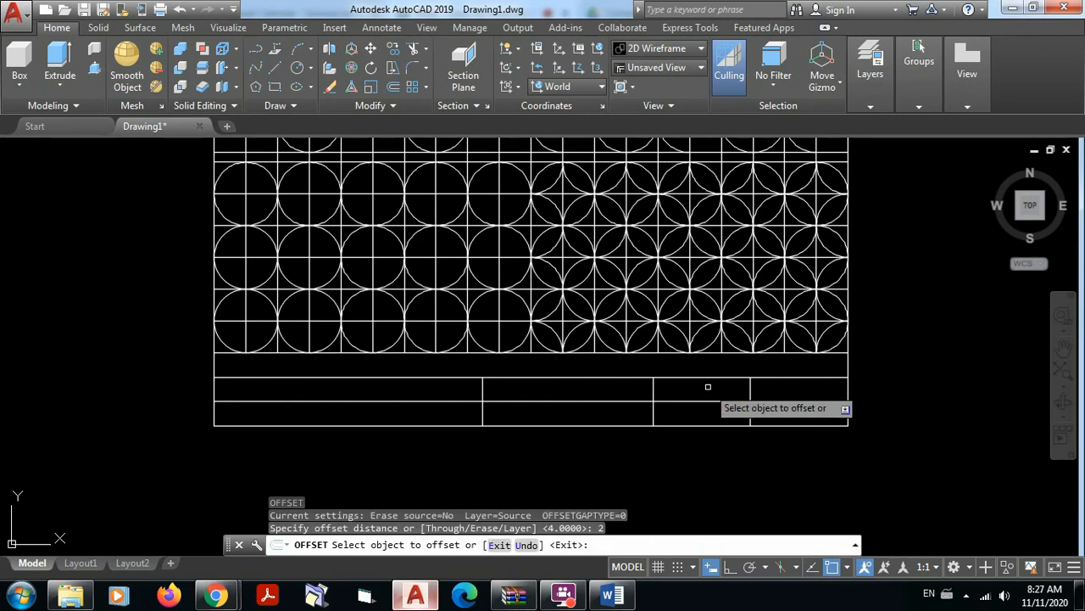
left_click(752, 388)
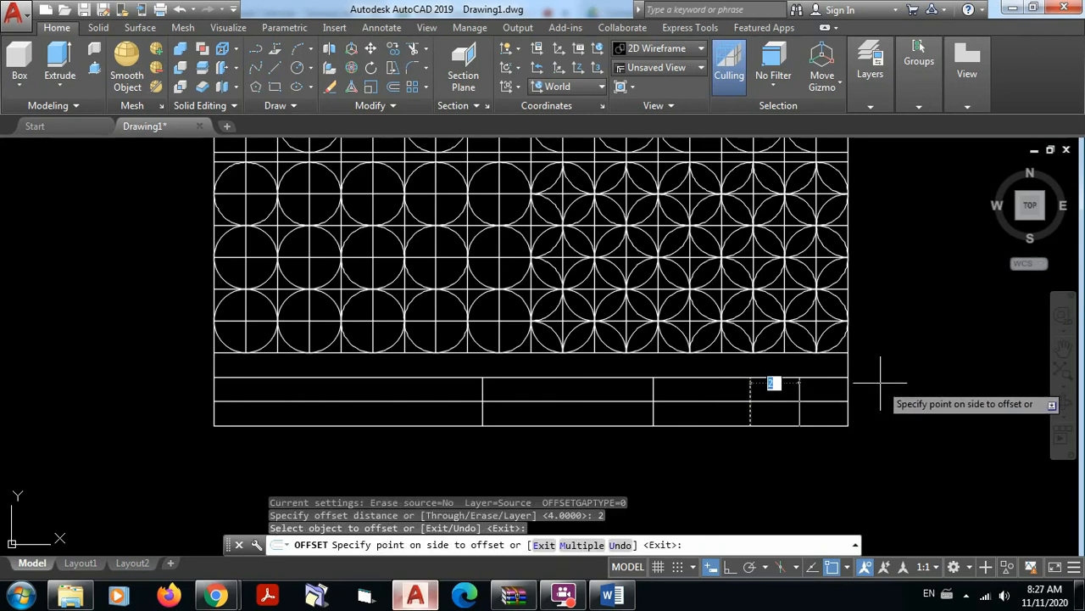
left_click(880, 383)
key("Escape")
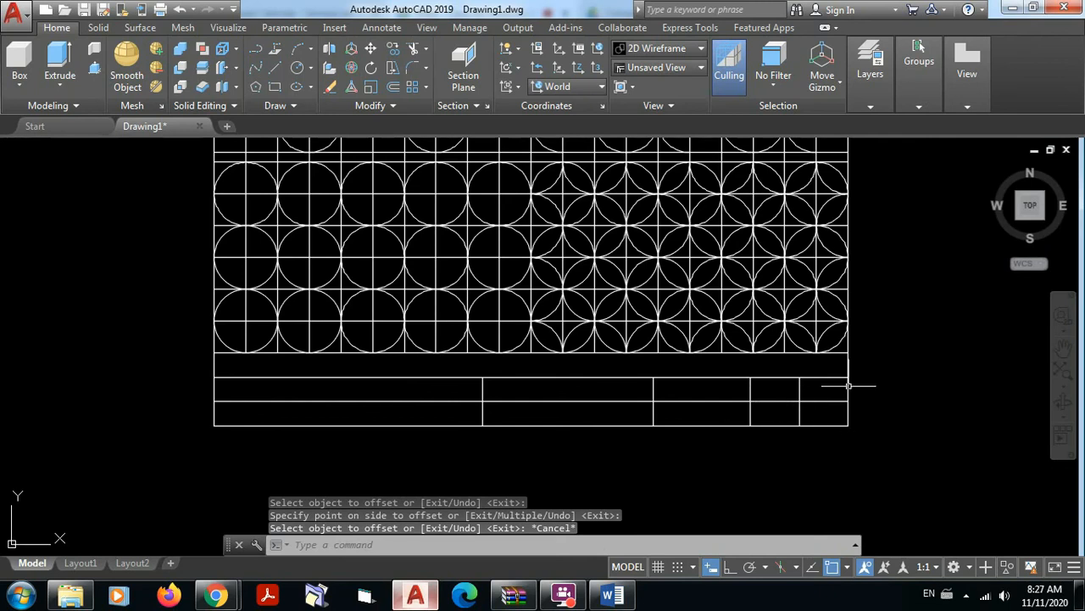
Stretch the rightmost divider's upper endpoint perpendicularly up to the lower grid's bottom line.
scroll(814, 381, "up", 2)
scroll(814, 381, "up", 1)
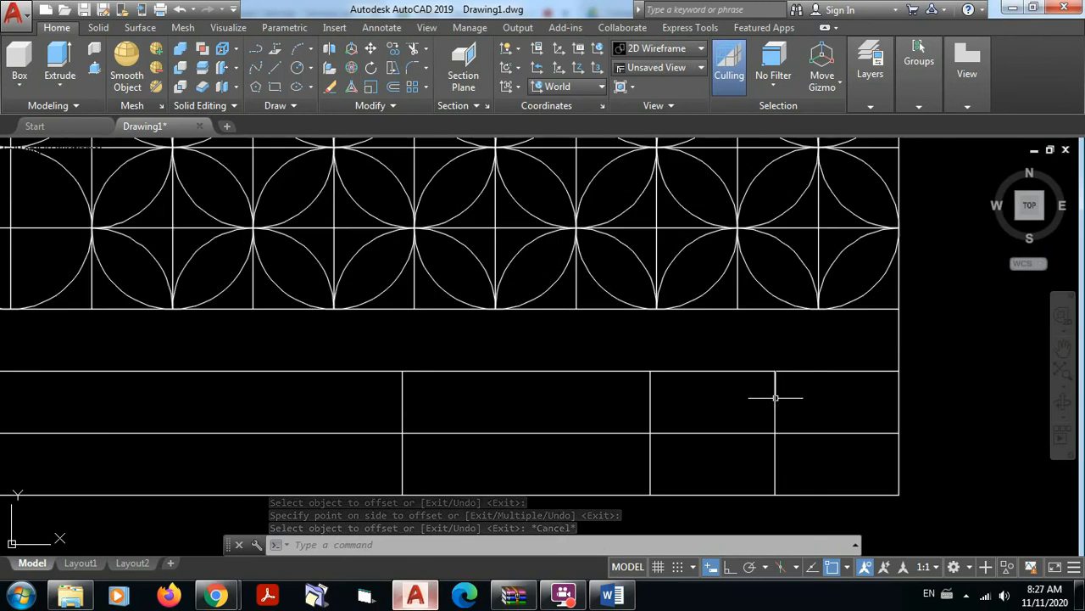
left_click(774, 396)
mouse_move(778, 373)
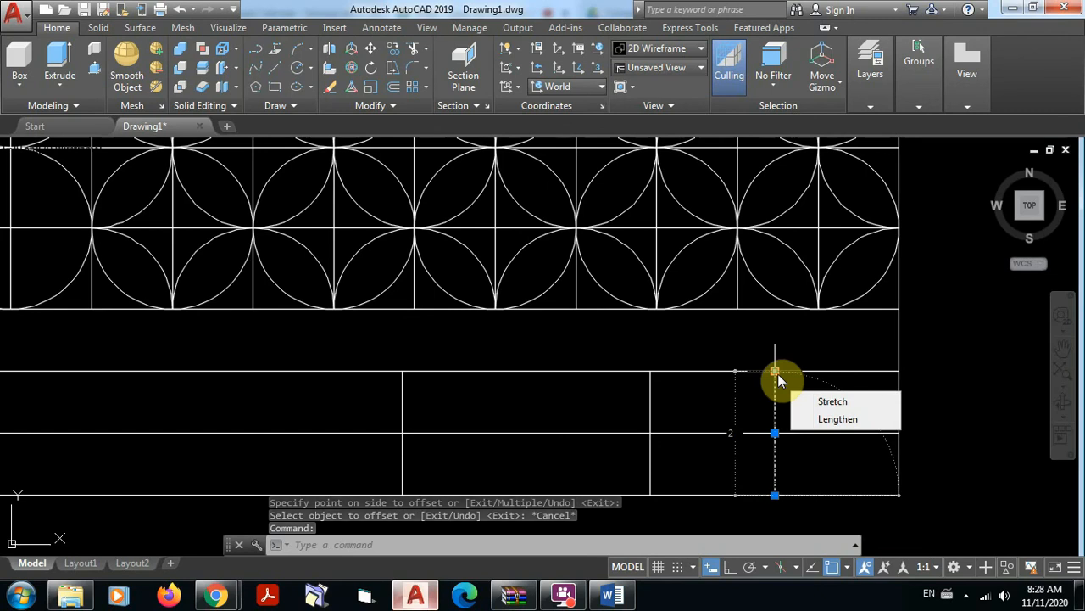
left_click(775, 371)
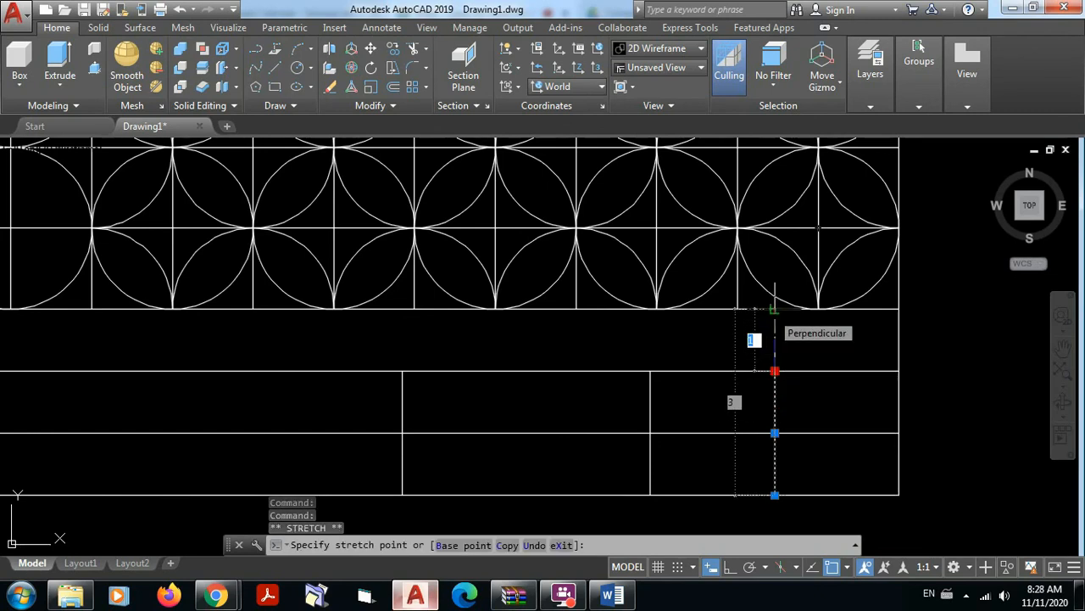
left_click(774, 310)
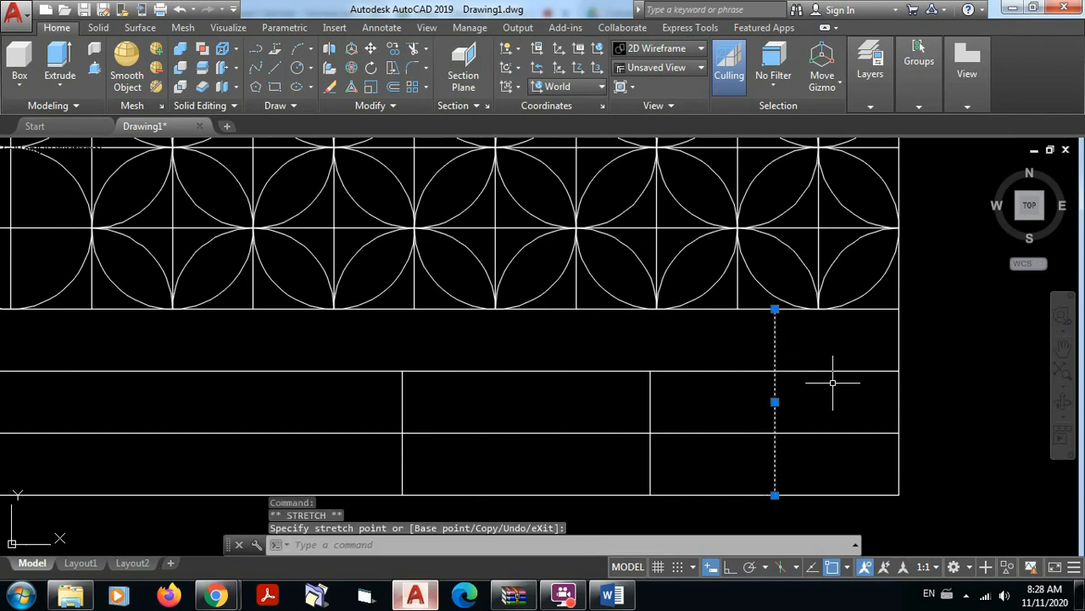
key("Escape")
scroll(848, 412, "down", 5)
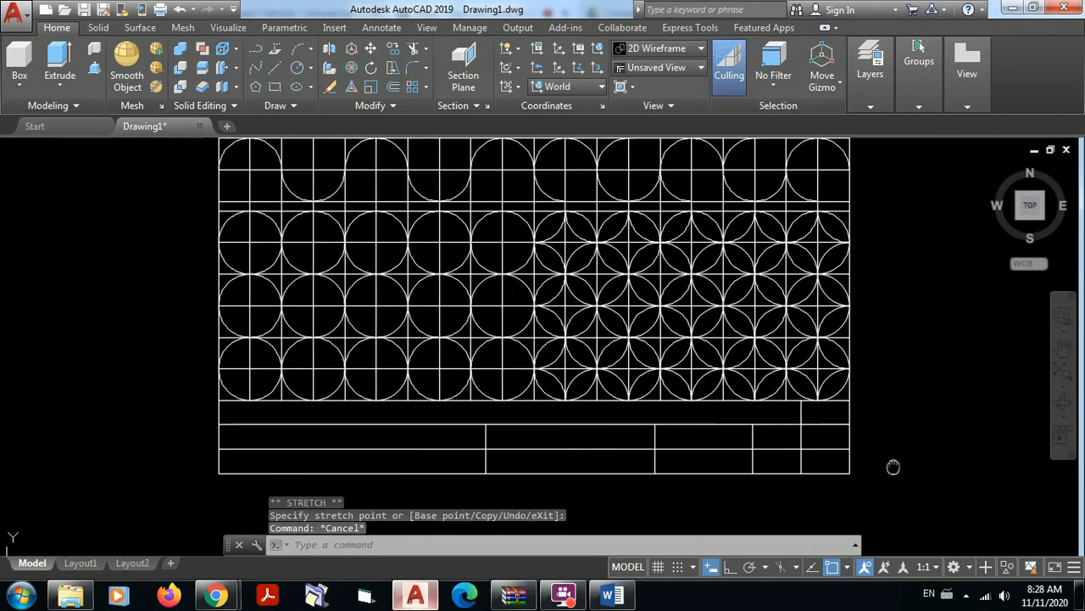
scroll(892, 356, "down", 2)
middle_click_drag(882, 384, 746, 397)
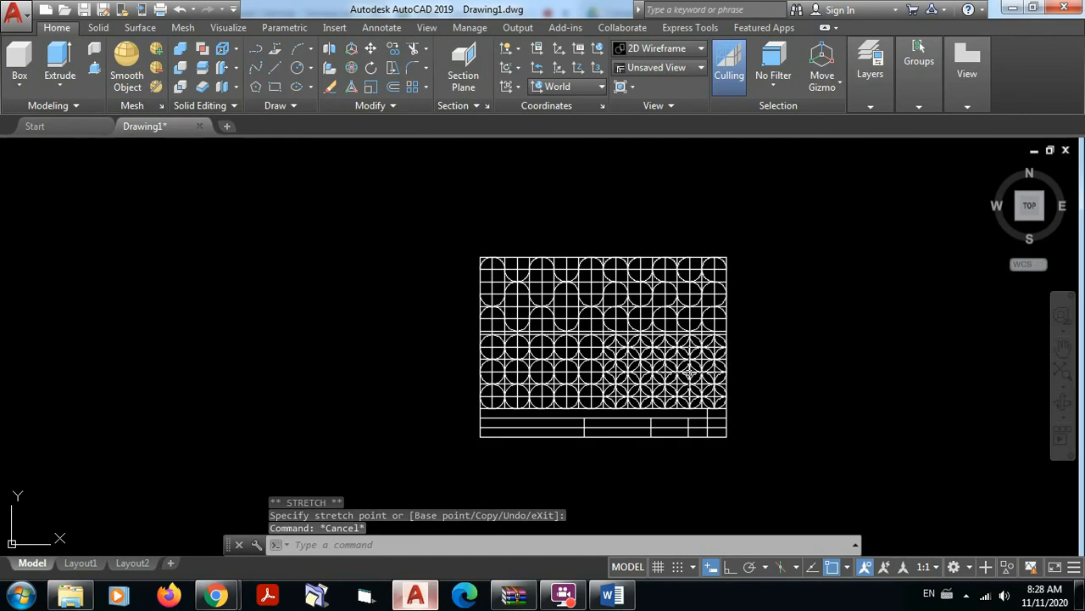
scroll(690, 373, "up", 2)
middle_click_drag(689, 373, 658, 358)
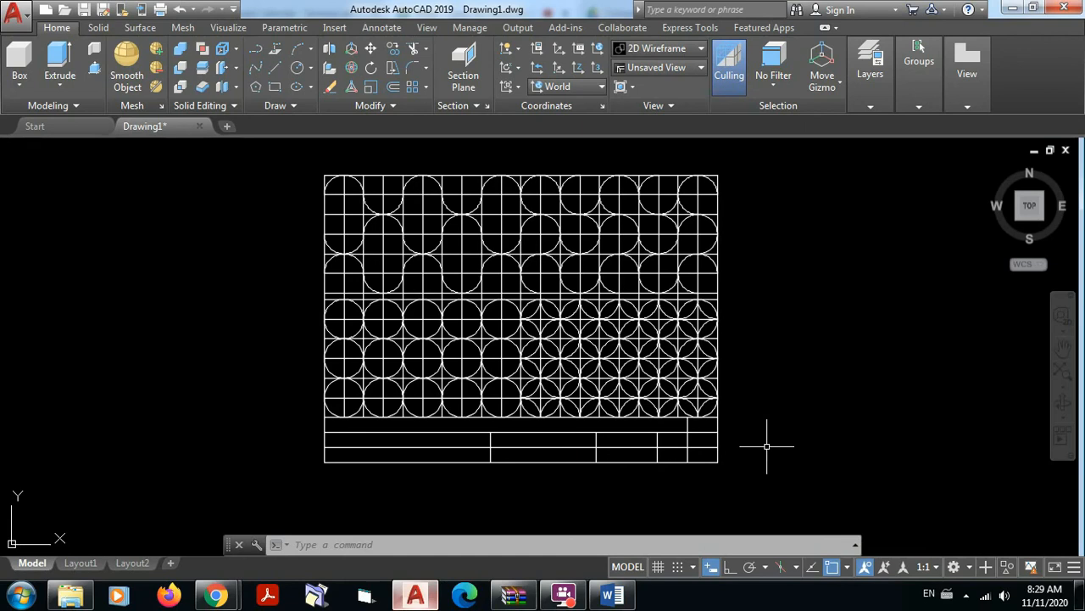
Switch to the Google Meet call in Chrome.
mouse_move(418, 595)
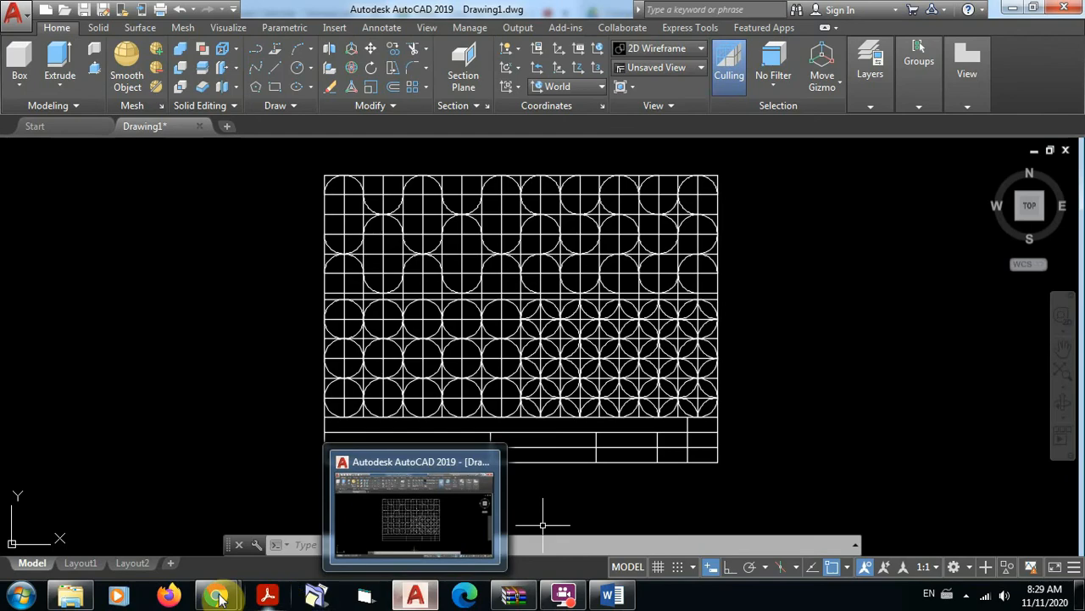
left_click(119, 513)
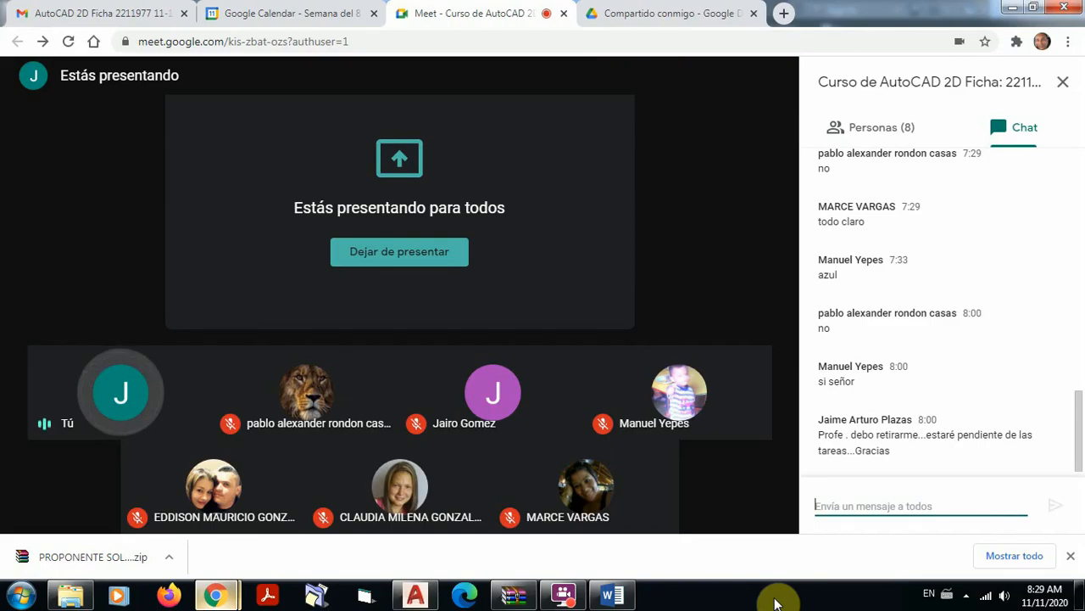